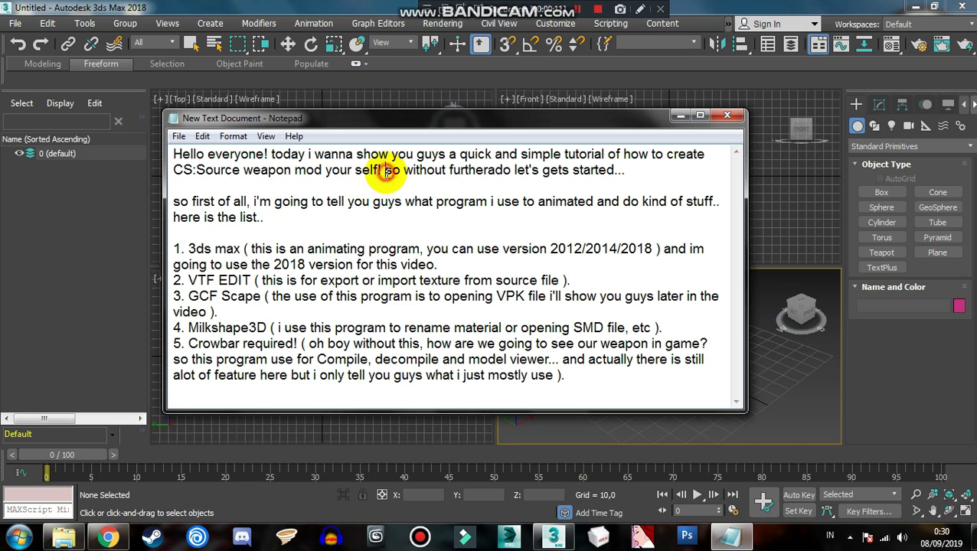
Step: Read the tutorial introduction and the notes on 3ds Max, VTF Edit and GCF Scape in the text document
left_click_drag(174, 202, 677, 203)
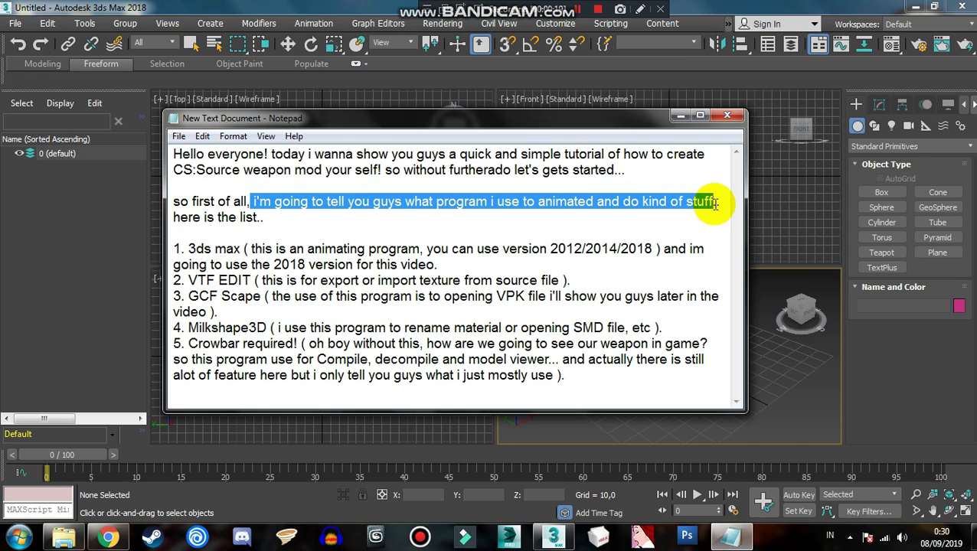
left_click_drag(272, 220, 174, 218)
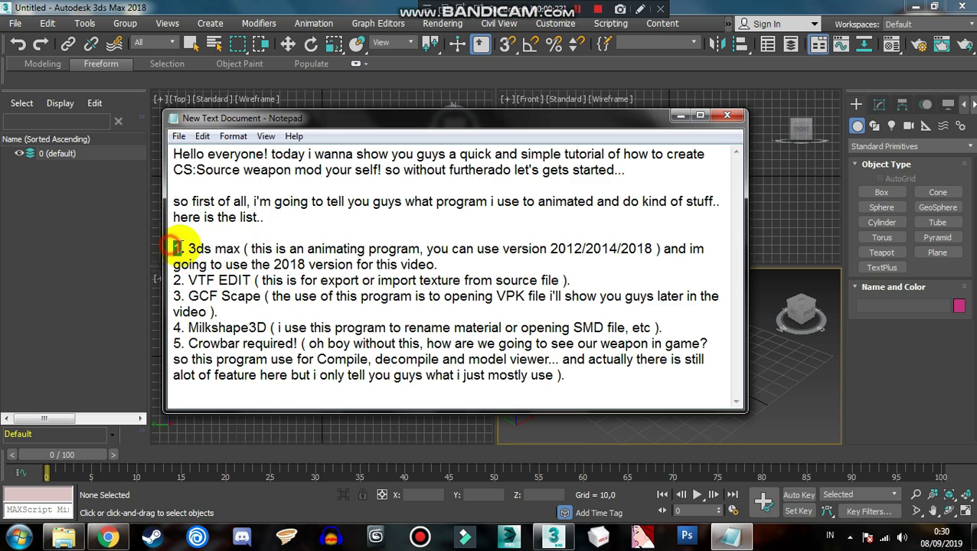
left_click_drag(251, 249, 704, 250)
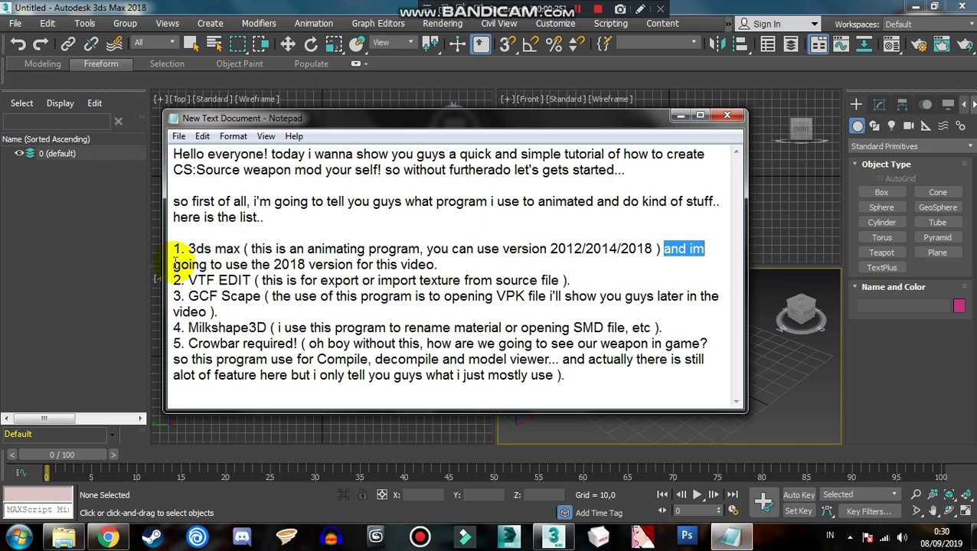
left_click_drag(176, 264, 446, 265)
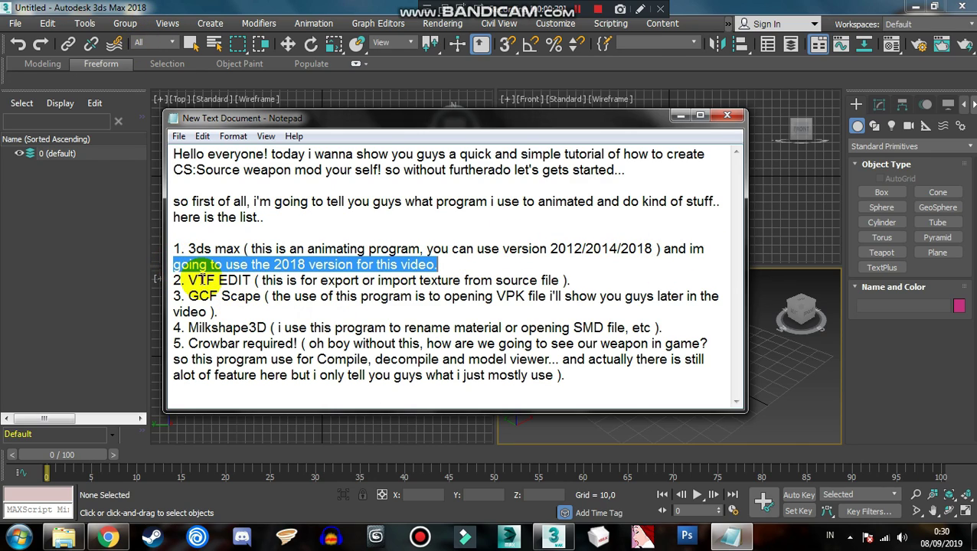
left_click_drag(174, 281, 184, 283)
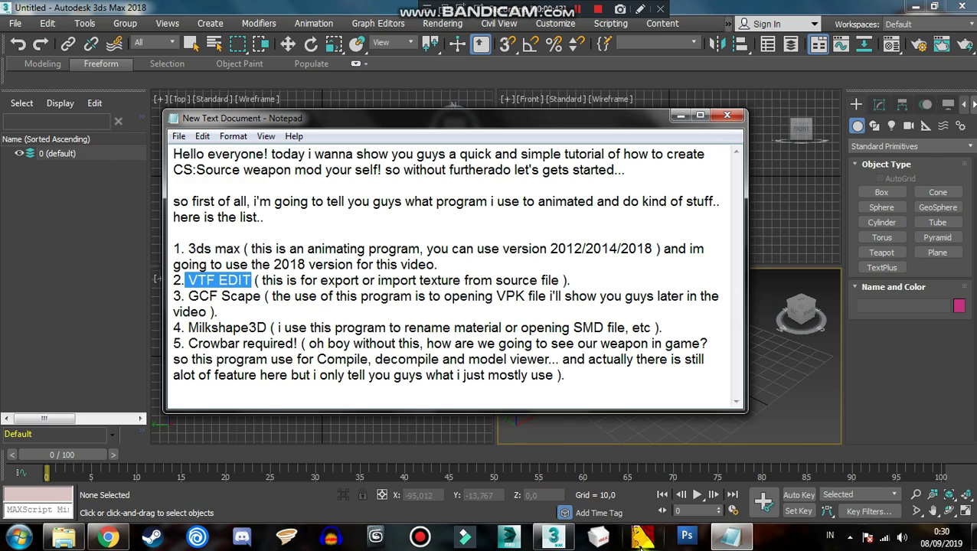
left_click_drag(260, 282, 524, 282)
left_click(176, 296)
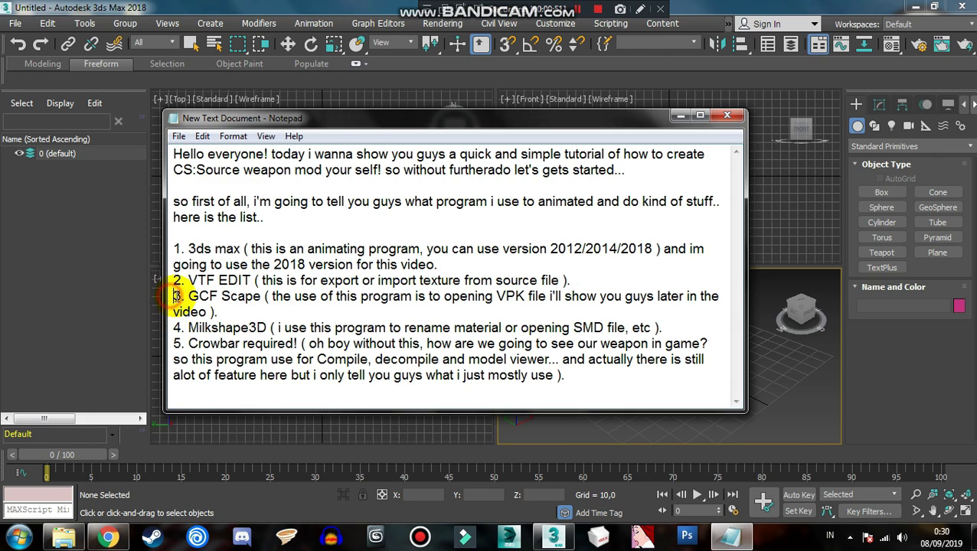
left_click_drag(186, 296, 260, 297)
key("super")
type("g")
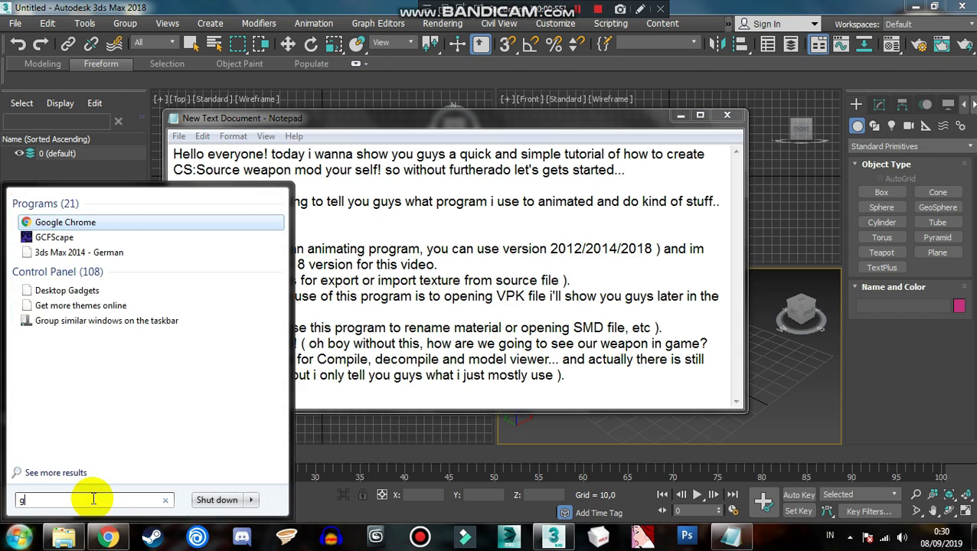
left_click(362, 275)
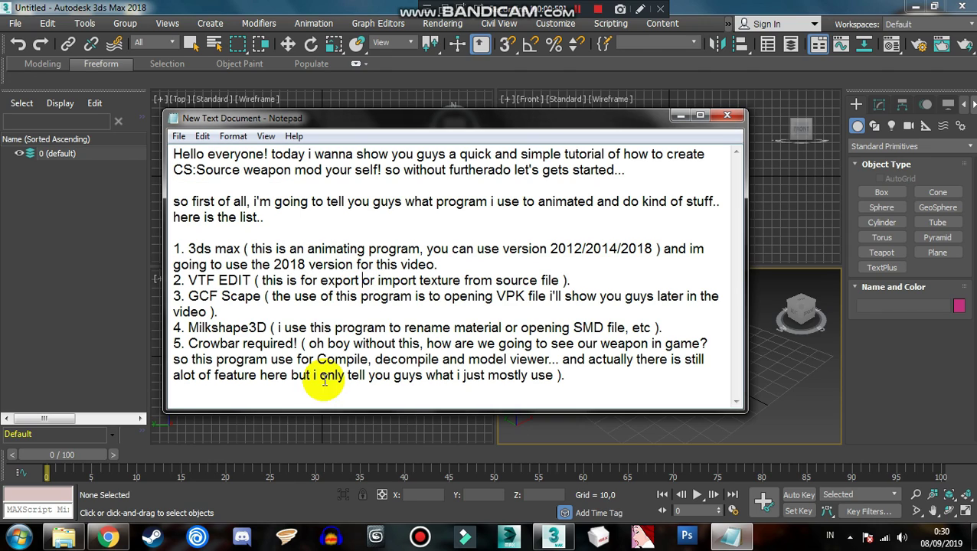
Step: Read the notes on what GCF Scape, Milkshape3D and Crowbar are used for in the program list
left_click_drag(310, 298, 507, 301)
left_click_drag(566, 297, 713, 299)
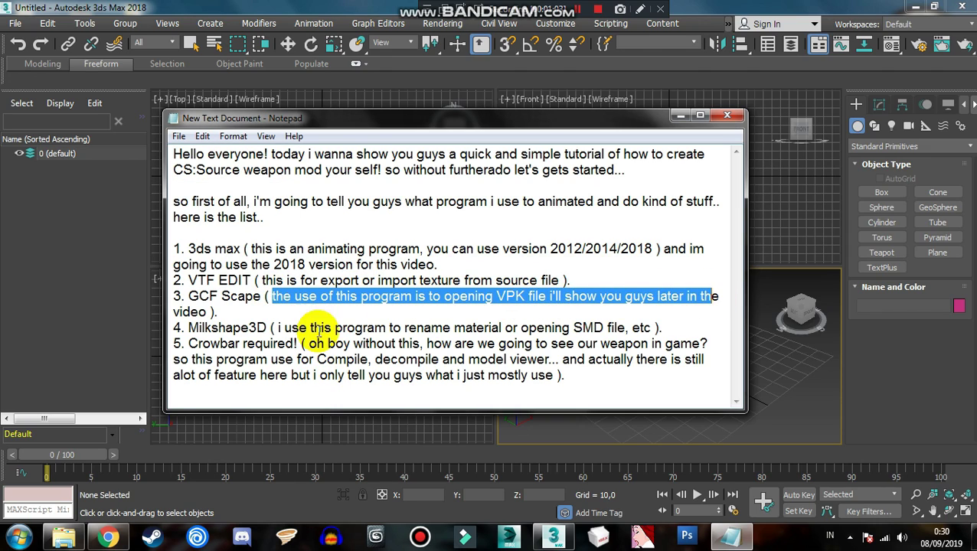
left_click(264, 310)
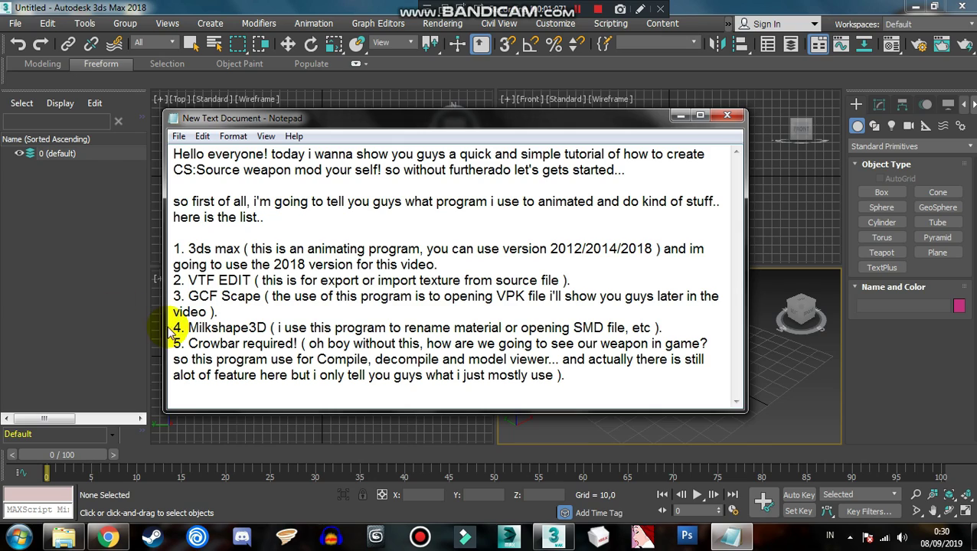
left_click_drag(184, 331, 567, 330)
left_click_drag(633, 325, 663, 328)
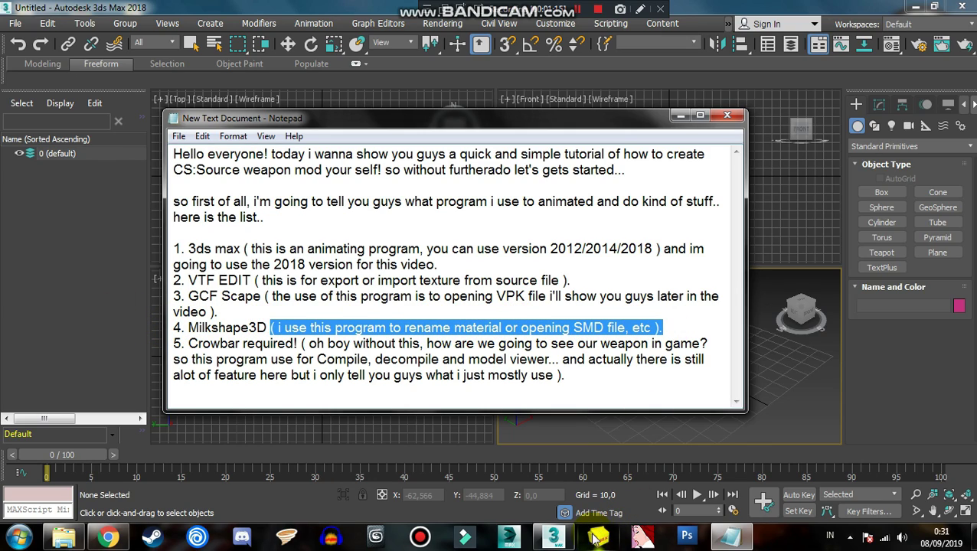
left_click_drag(187, 344, 290, 360)
left_click_drag(375, 359, 483, 360)
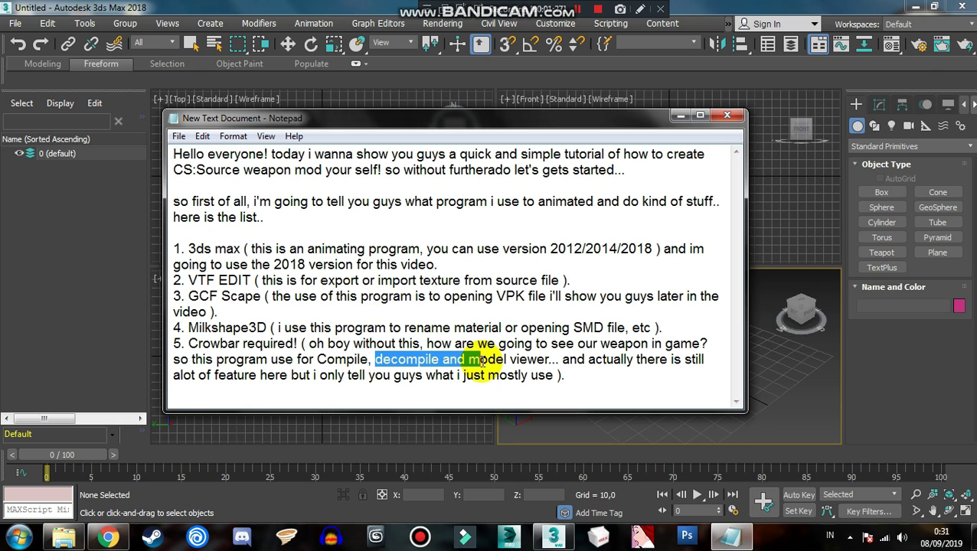
left_click_drag(562, 359, 701, 360)
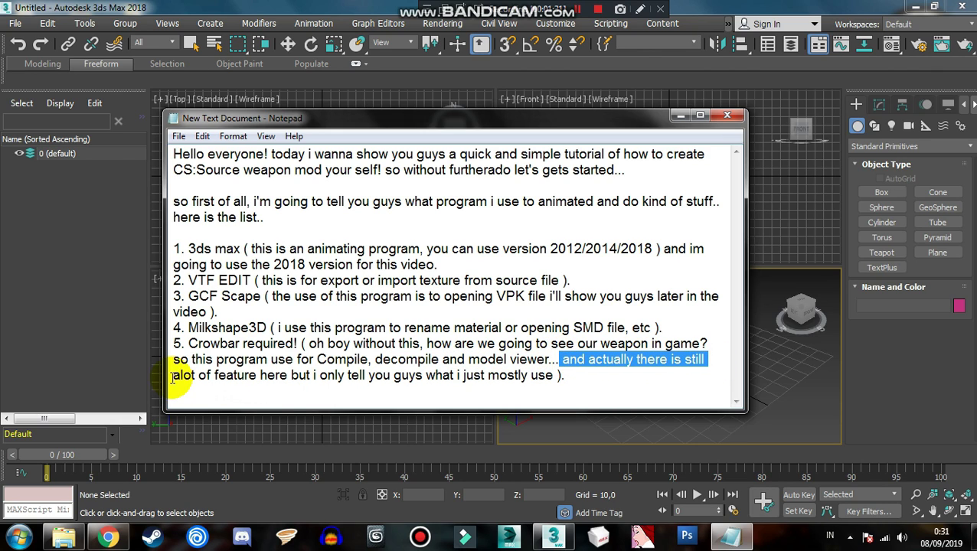
left_click_drag(173, 378, 569, 377)
Step: Delete the "decompiled 0.62" folder from the desktop's Crowbar File folder, then get the folder window out of the way
left_click(916, 7)
double_click(81, 485)
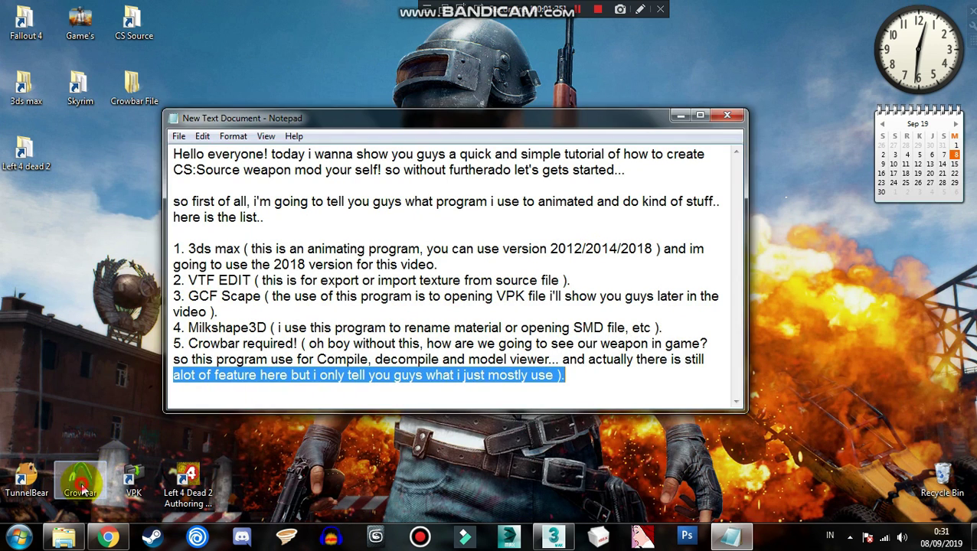
double_click(132, 86)
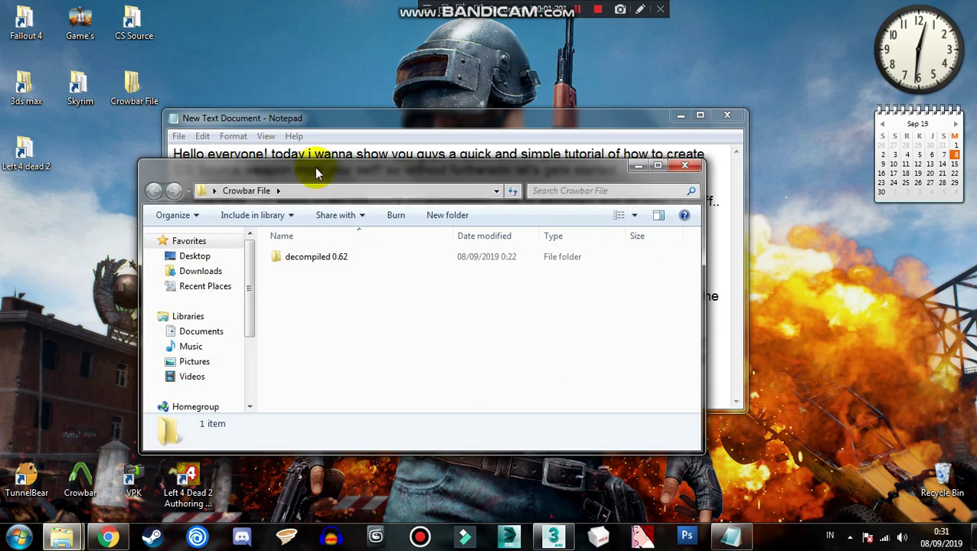
left_click(414, 258)
key("Delete")
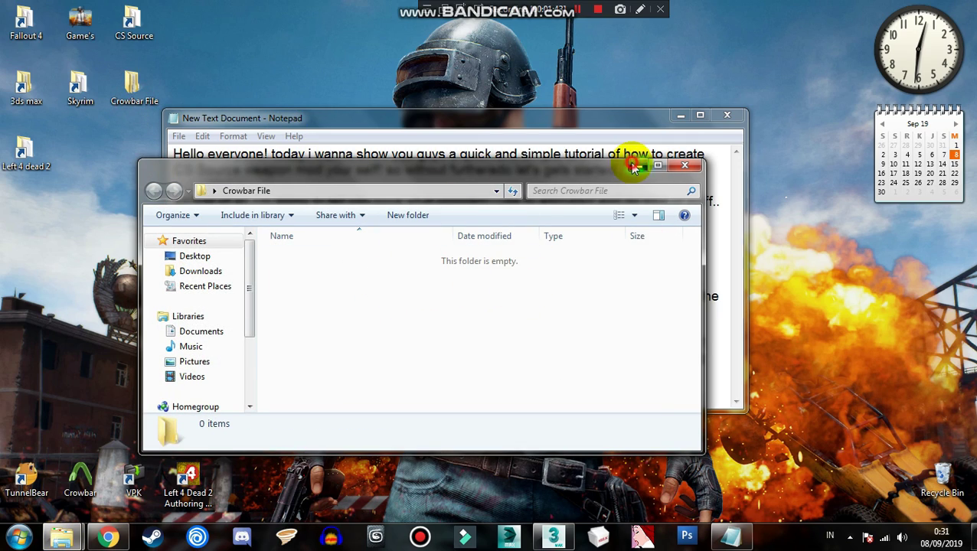
left_click(634, 168)
Step: Open the CSS_hands_rig_Sleeve 2018 scene in 3ds Max from the Tutorial folder, adopting the file's gamma and LUT settings
left_click(556, 539)
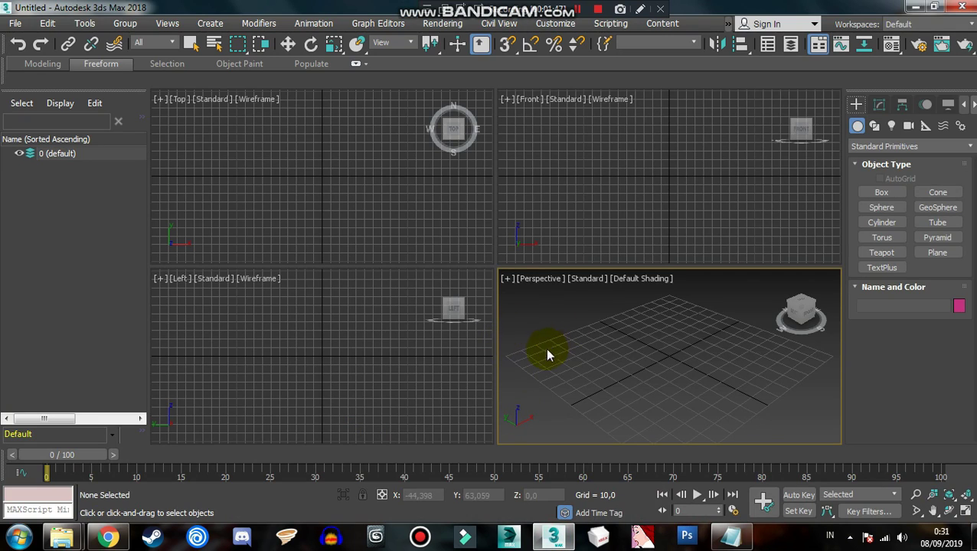
mouse_move(61, 538)
left_click(135, 469)
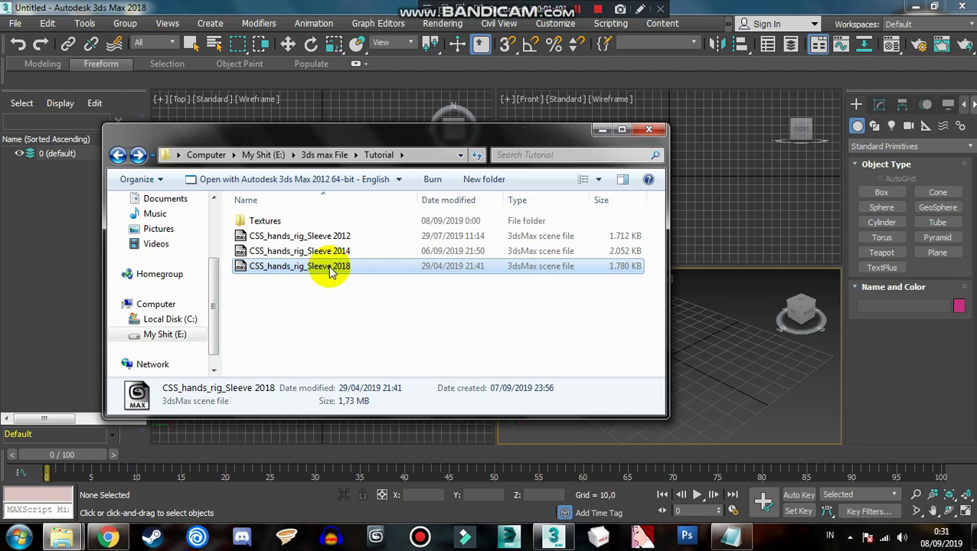
left_click_drag(331, 273, 729, 339)
left_click(729, 339)
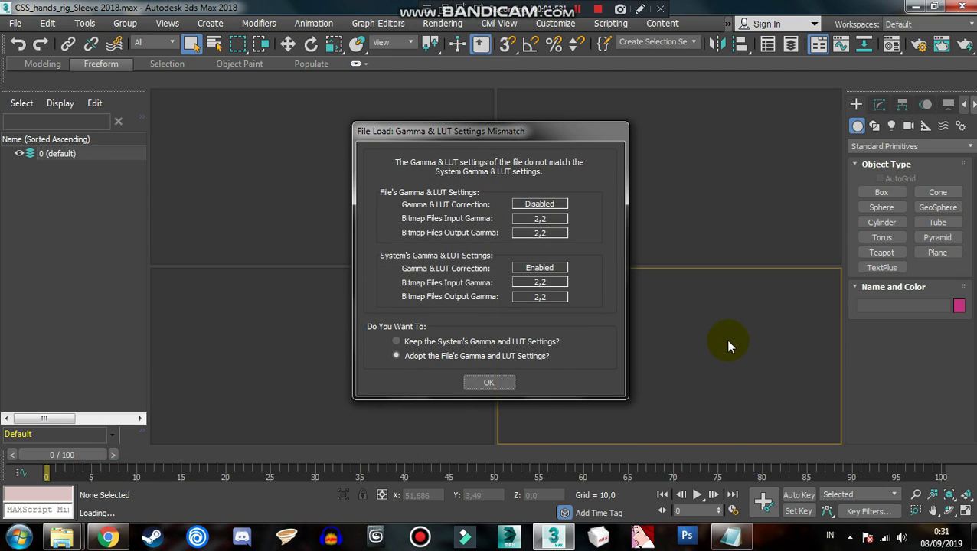
left_click(486, 382)
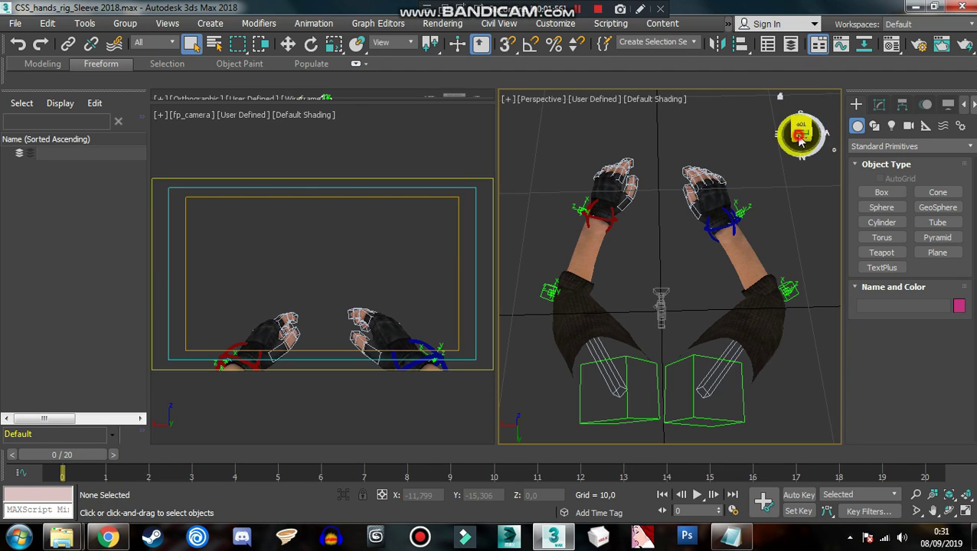
Step: Move the blue wrist controller of the hands rig upward in the Perspective view
left_click_drag(799, 136, 815, 124)
middle_click_drag(707, 199, 701, 203)
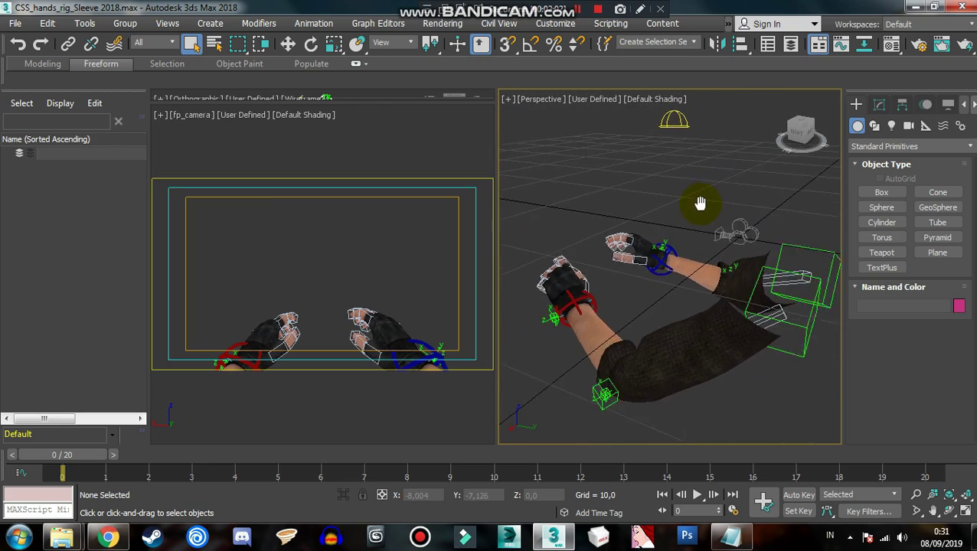
scroll(700, 203, "up", 5)
middle_click_drag(703, 245, 722, 246)
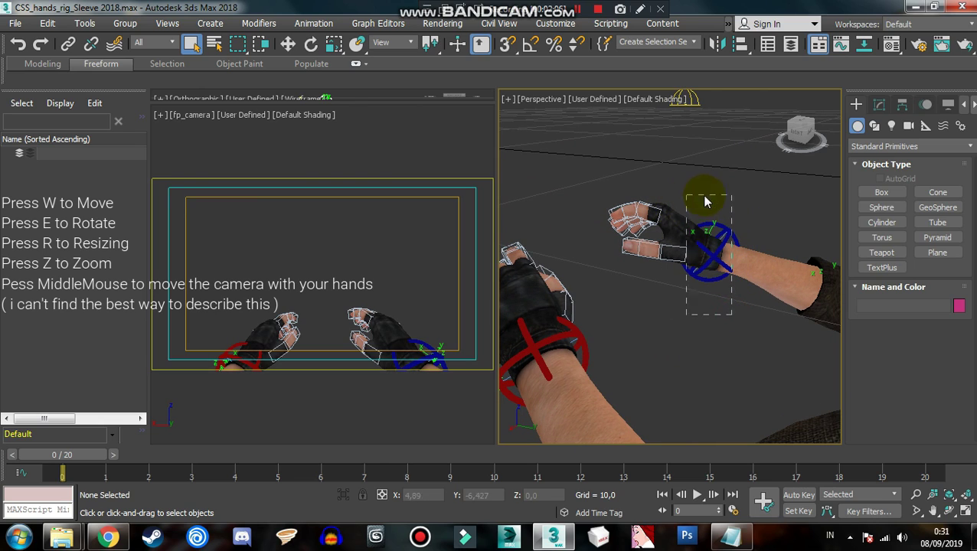
left_click(711, 297)
key("w")
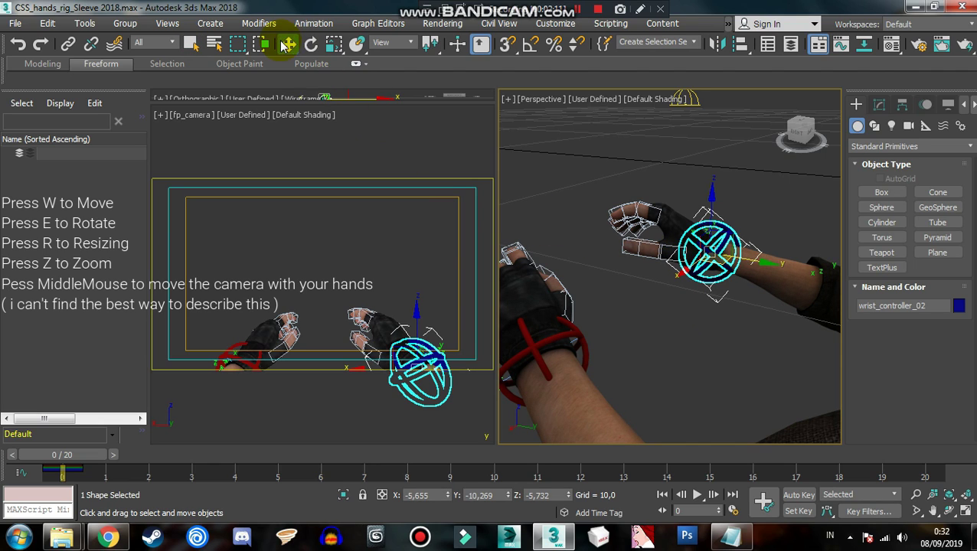
left_click_drag(713, 224, 746, 217)
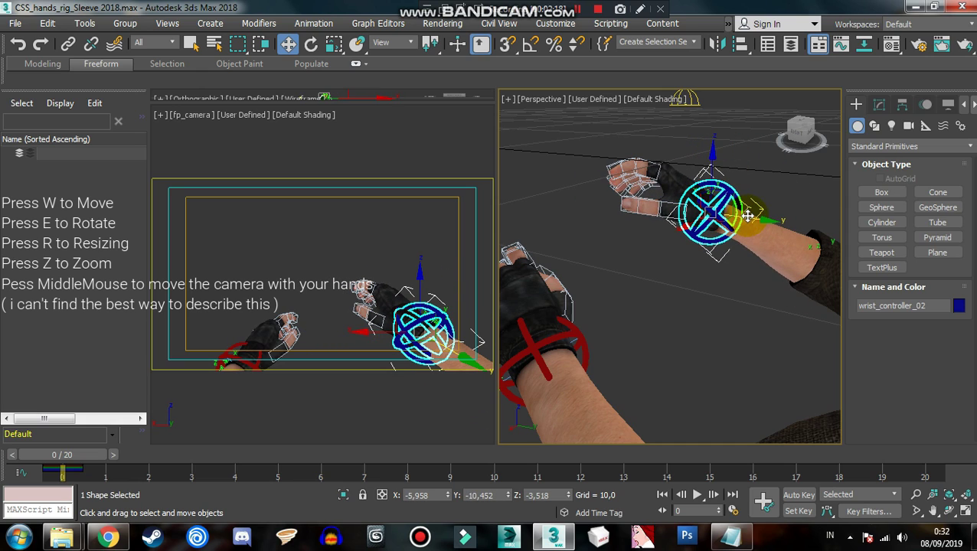
Step: Undo the move and selection of the blue wrist controller
key("ctrl+z")
key("ctrl+z")
key("ctrl+z")
key("ctrl+z")
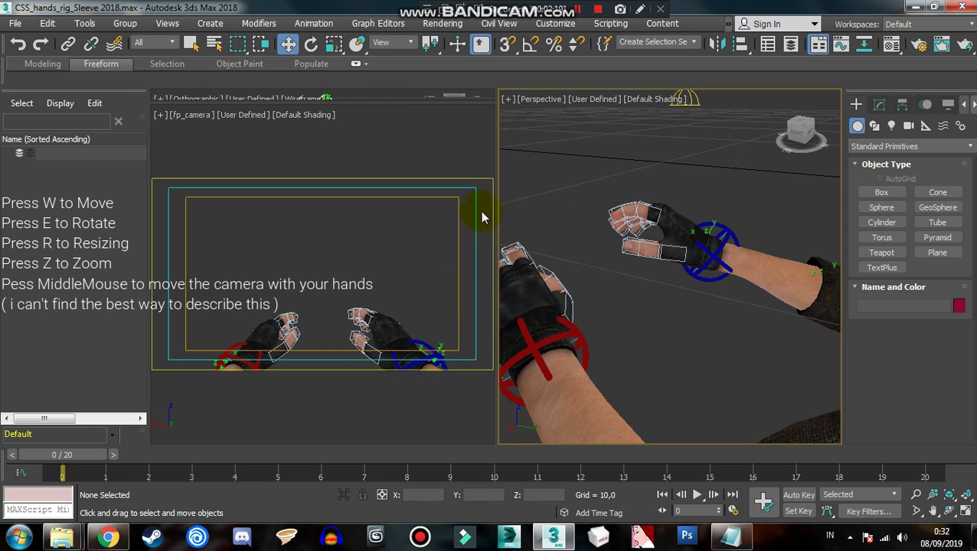
Step: Try rotating the blue wrist controller in the Perspective view, then undo the rotation
left_click(311, 46)
left_click(724, 228)
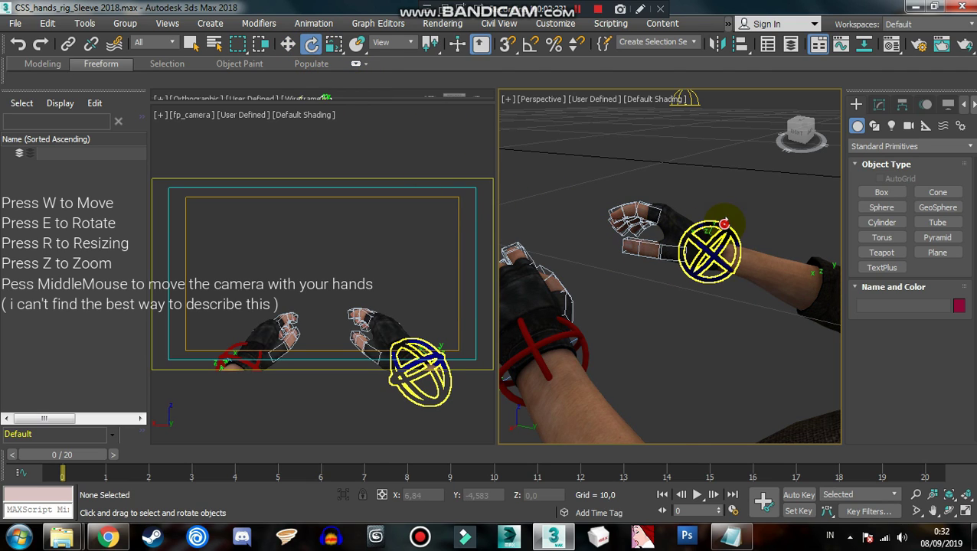
mouse_move(692, 226)
left_mouse_down()
mouse_move(679, 235)
mouse_move(682, 213)
left_mouse_up()
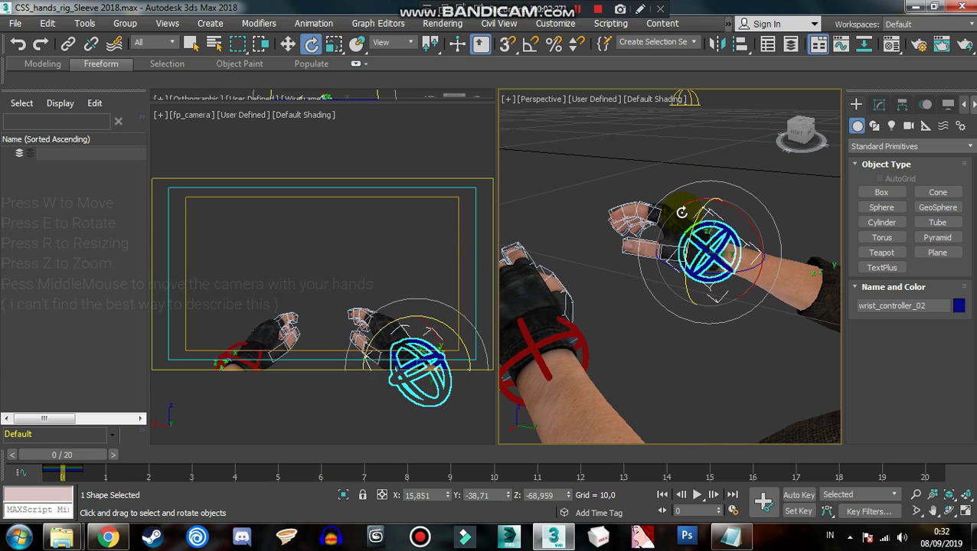
left_click(412, 169)
key("ctrl+z")
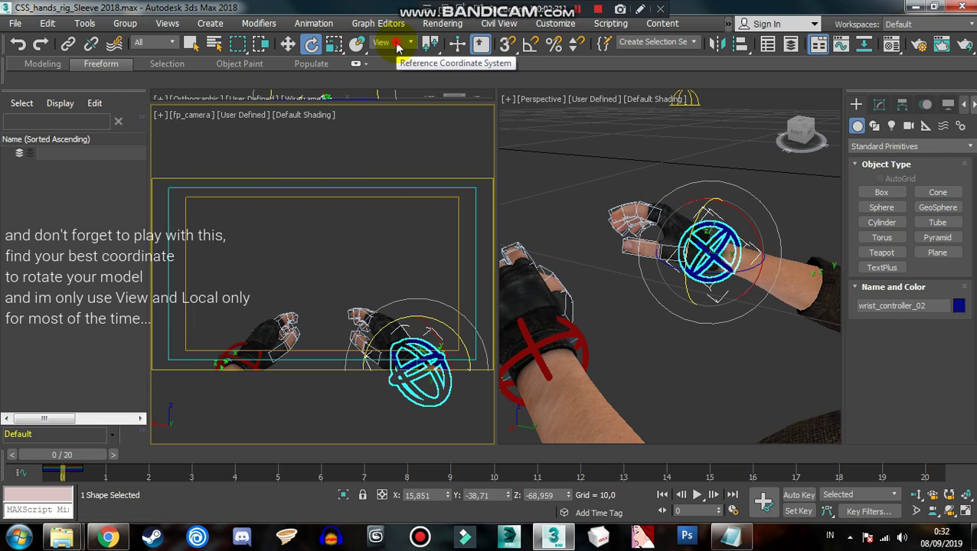
Step: Set the reference coordinate system to Local and try rotating the blue wrist controller about its own axes
left_click(397, 45)
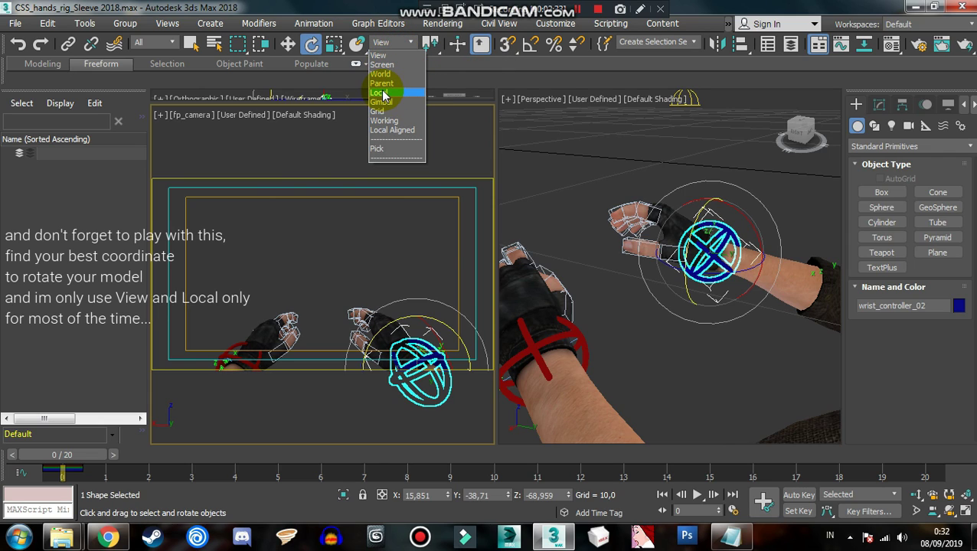
left_click(381, 93)
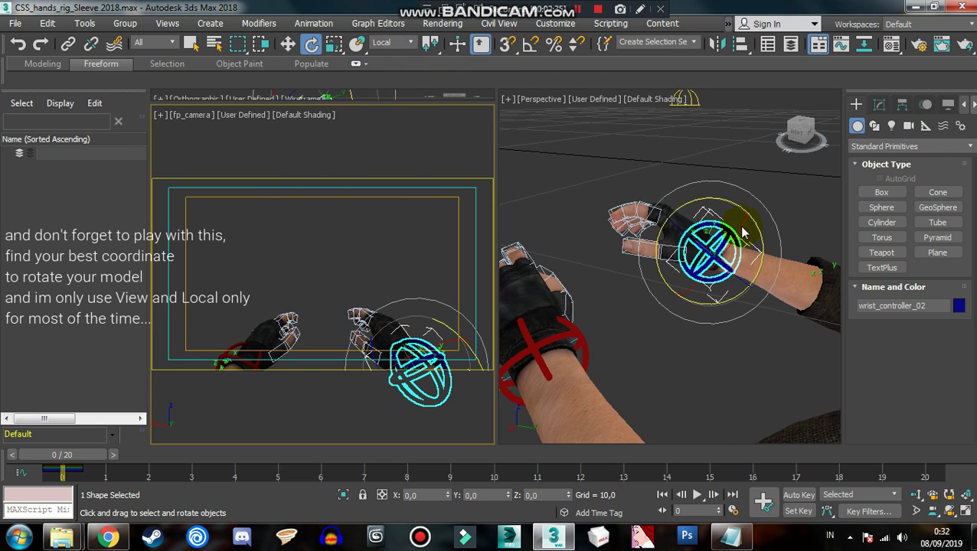
left_click_drag(742, 232, 719, 223)
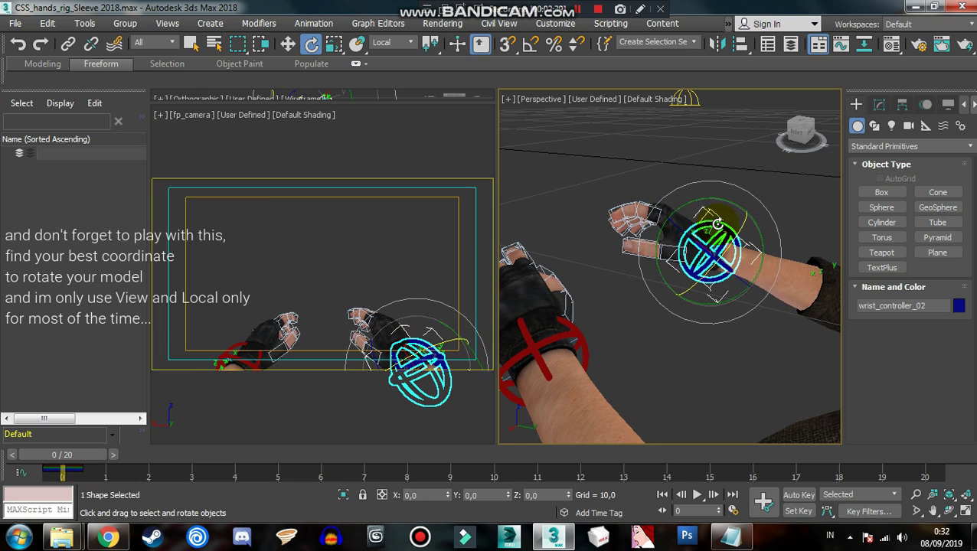
left_click(701, 203)
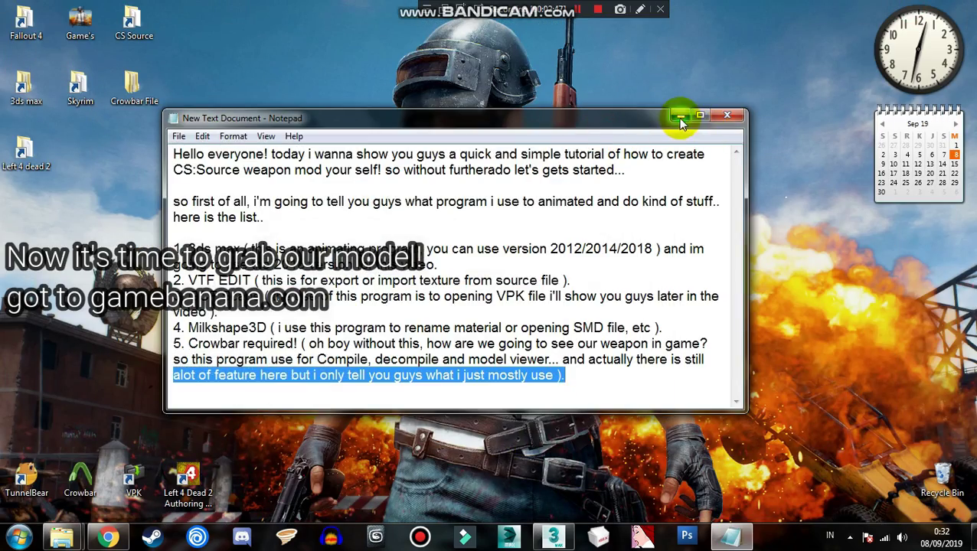
Step: Switch to Chrome and download glock19gen4_v1_2.7z from the Glock 19 Animations skin's page on GameBanana
left_click(681, 116)
left_click(107, 537)
scroll(350, 241, "down", 1)
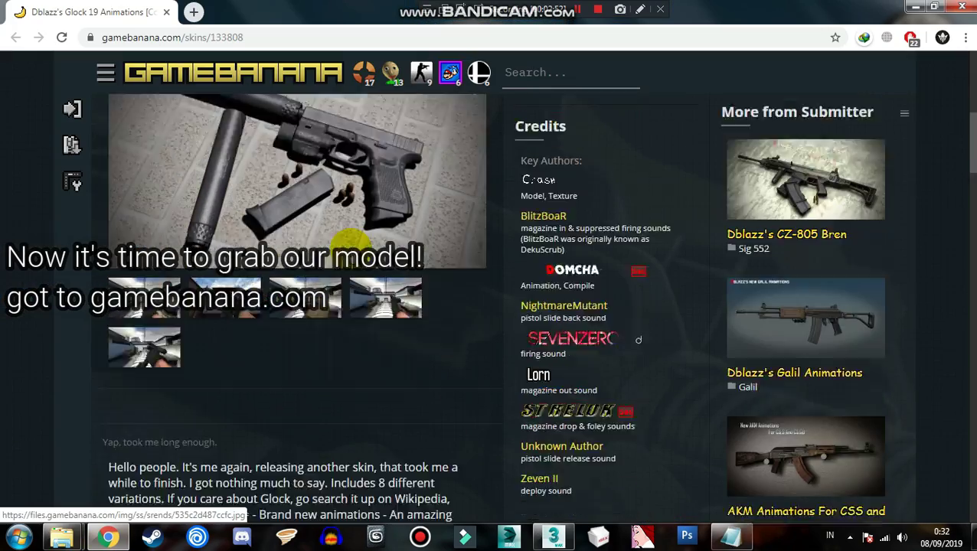
scroll(351, 244, "down", 8)
left_click(349, 253)
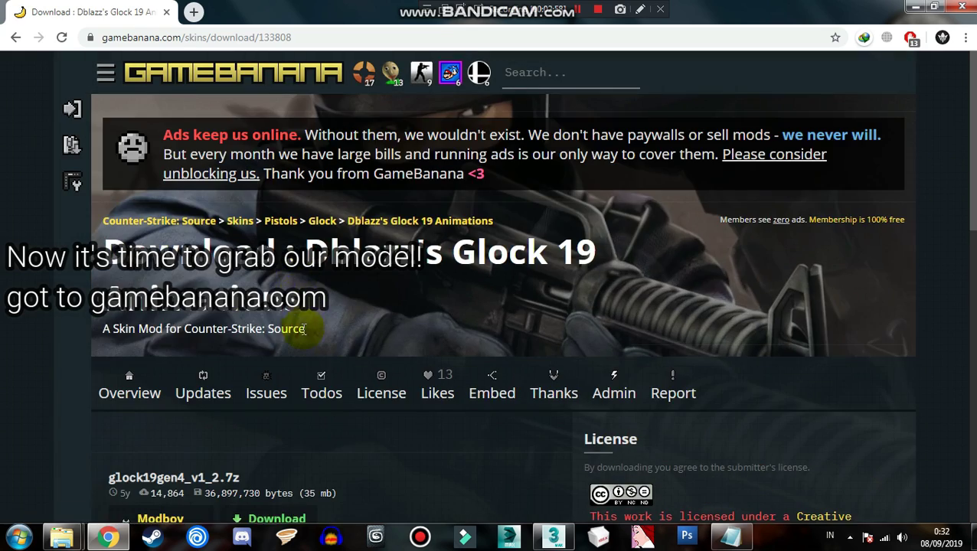
scroll(315, 293, "down", 3)
left_click(283, 304)
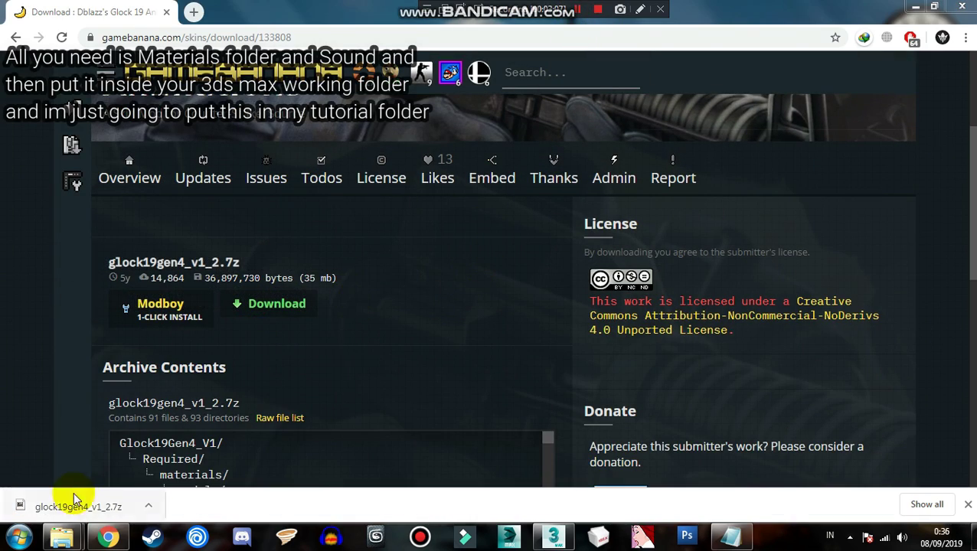
Step: Open the downloaded glock19gen4_v1_2.7z archive, close Chrome, and go into the Glock19Gen4_V1\Required folder
left_click(76, 501)
left_click(962, 6)
left_click_drag(708, 146, 462, 146)
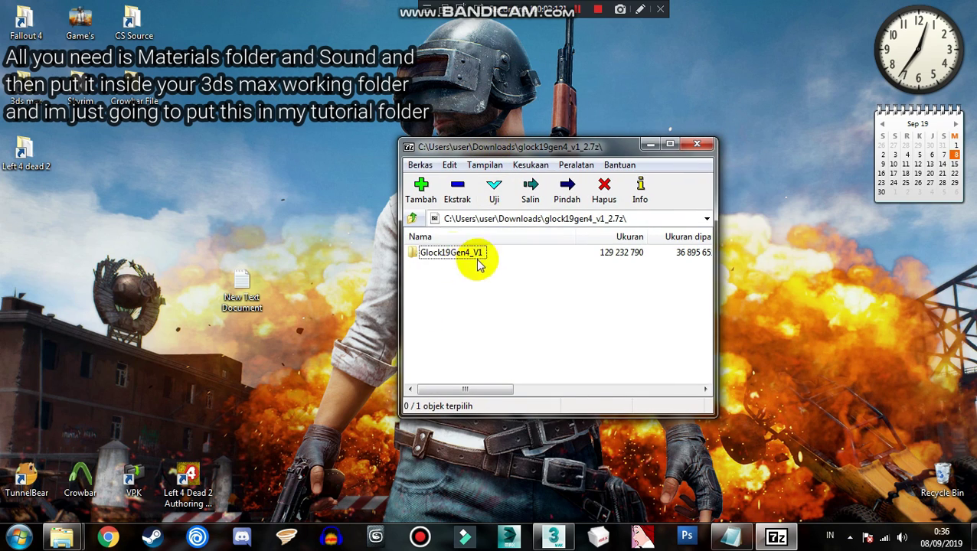
double_click(479, 260)
double_click(435, 255)
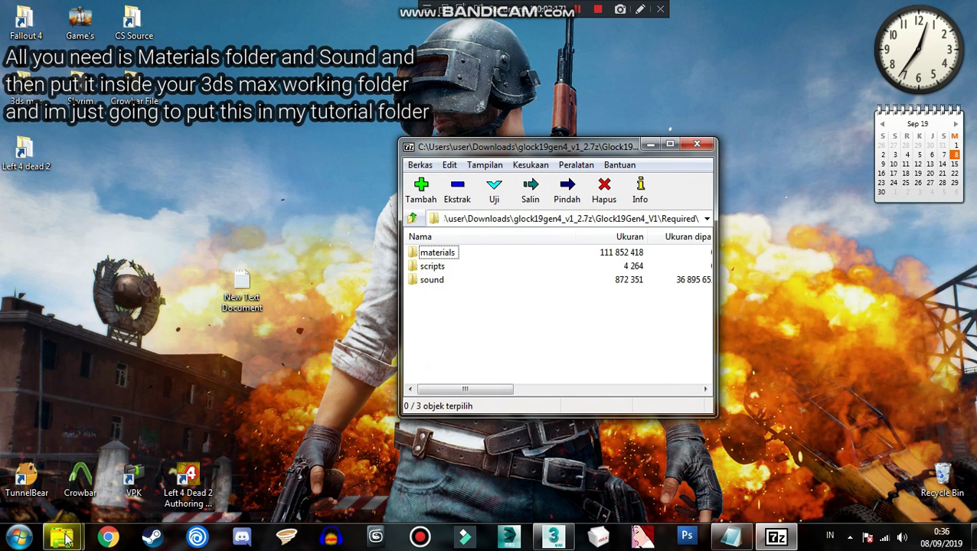
Step: Extract the materials and sound folders from the archive into the 3ds max File\Tutorial folder
mouse_move(65, 540)
left_click(87, 463)
left_click_drag(438, 253, 342, 325)
left_click_drag(433, 280, 344, 337)
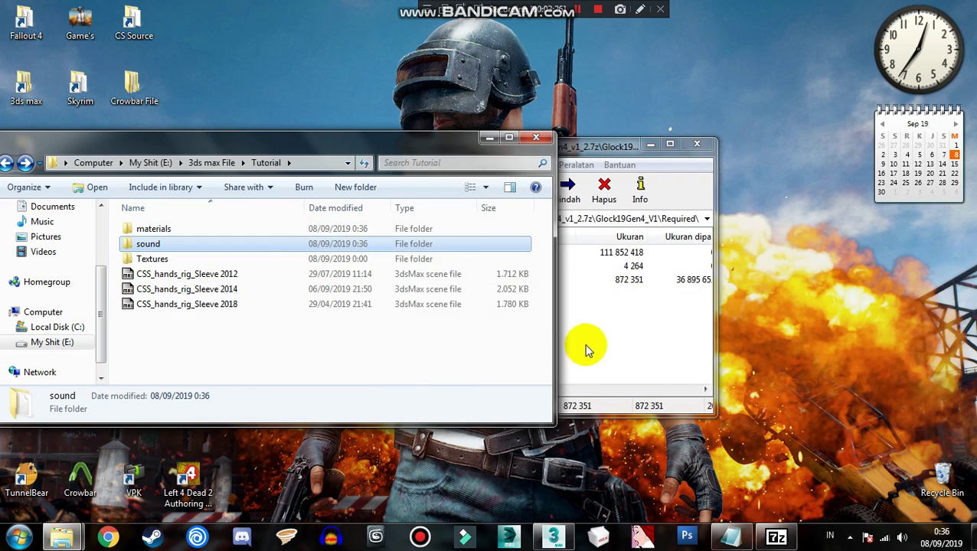
Step: Browse the archive to the model files in Stuff\LAM + Silencer + Draw 1\models\weapons
left_click(586, 348)
left_click(414, 219)
double_click(433, 266)
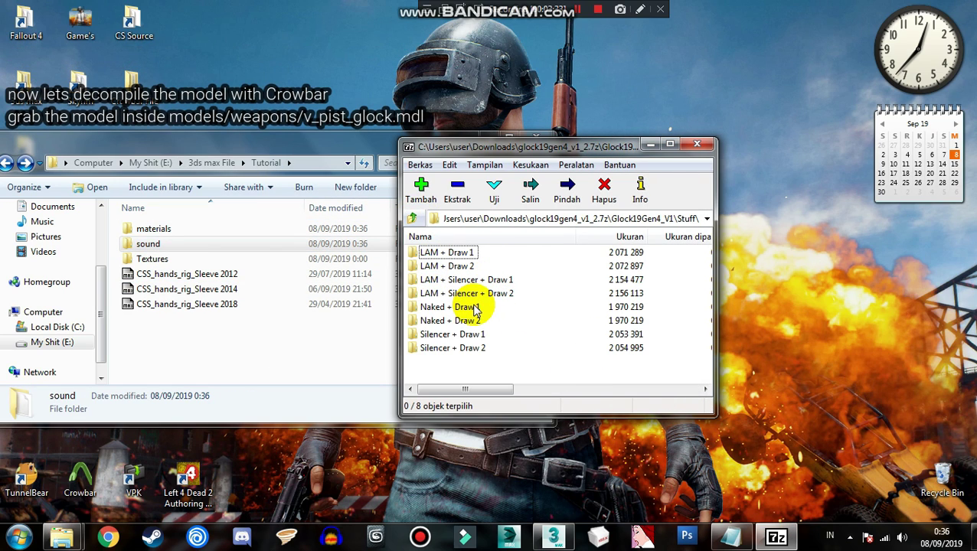
double_click(466, 280)
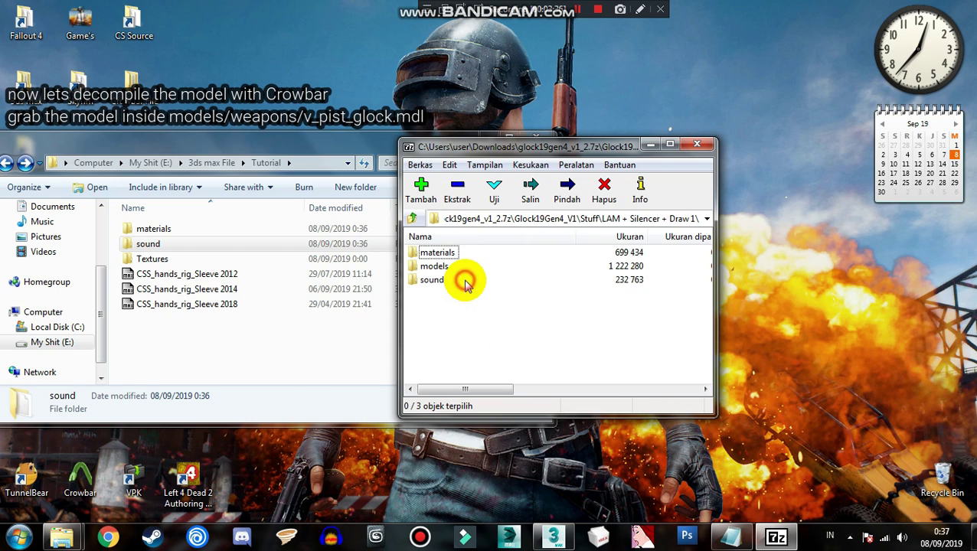
double_click(435, 266)
double_click(441, 254)
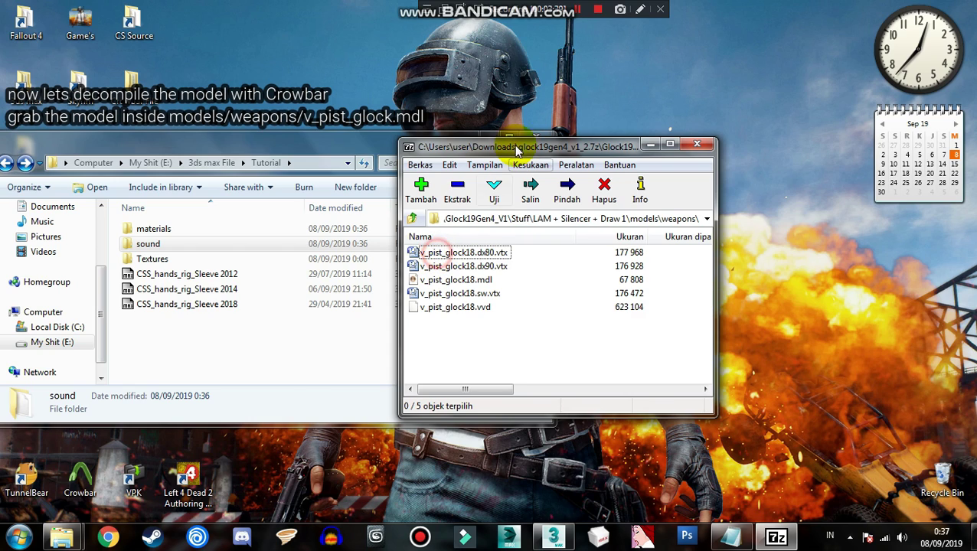
Step: Minimize the Tutorial folder, open the desktop's Crowbar File folder, and extract all the v_pist_glock18 model files into it
left_click_drag(525, 147, 604, 148)
left_click_drag(546, 334, 524, 250)
left_click_drag(370, 146, 414, 145)
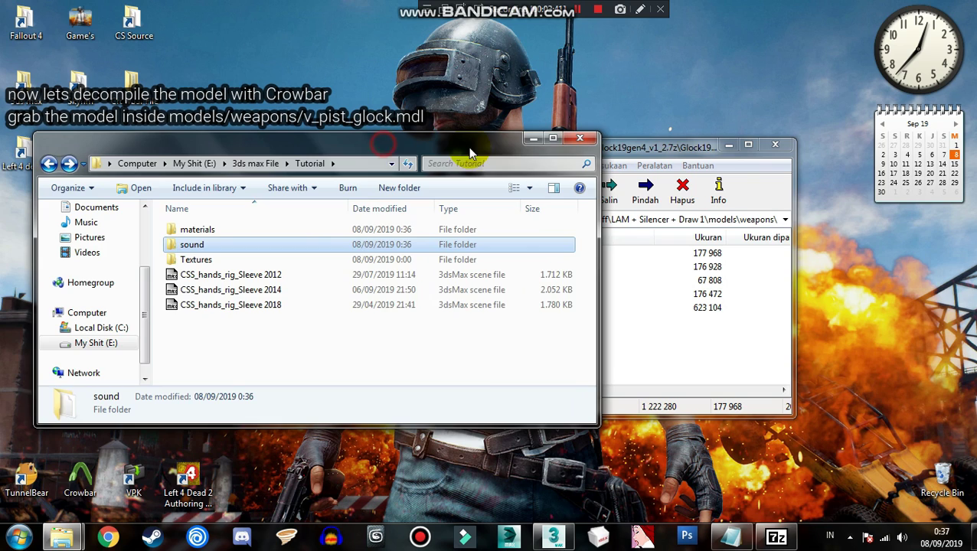
left_click(528, 139)
double_click(138, 98)
double_click(138, 92)
left_click(613, 357)
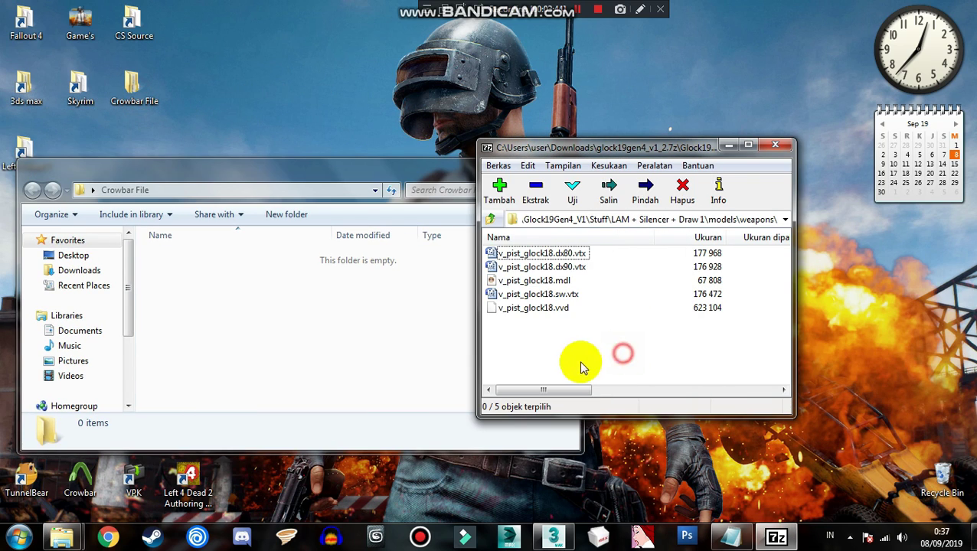
left_click_drag(579, 365, 364, 292)
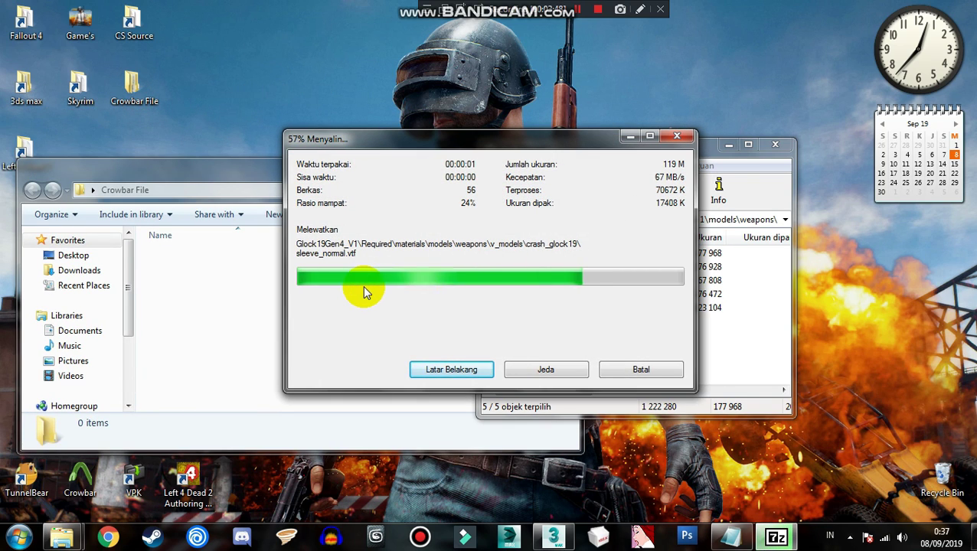
Step: Close the archive window and launch Crowbar from the desktop
left_click(773, 146)
left_click_drag(521, 164, 762, 152)
left_click(548, 338)
double_click(81, 478)
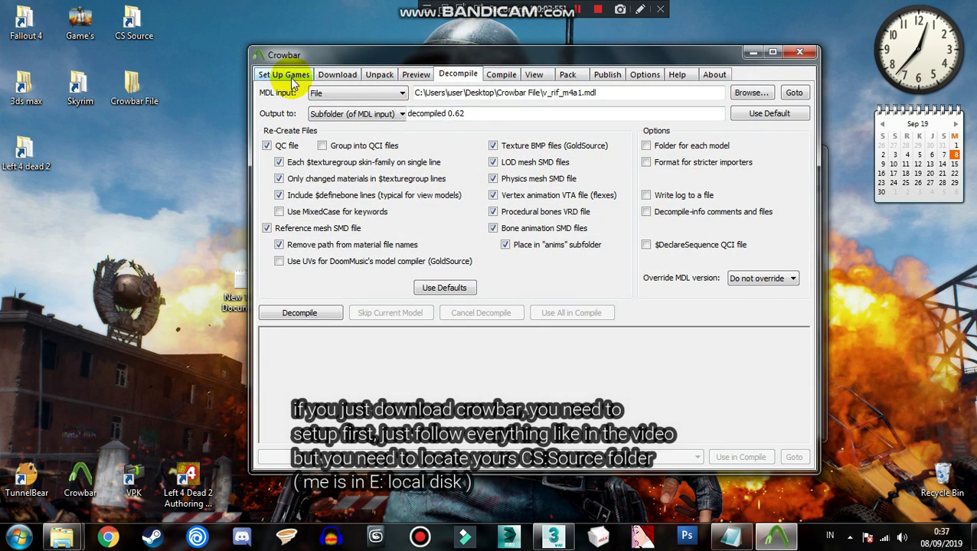
Step: Examine the Half-Life 2 entry's game setup paths for the Counter-Strike Source executable, gameinfo, model compiler and viewer
left_click(288, 77)
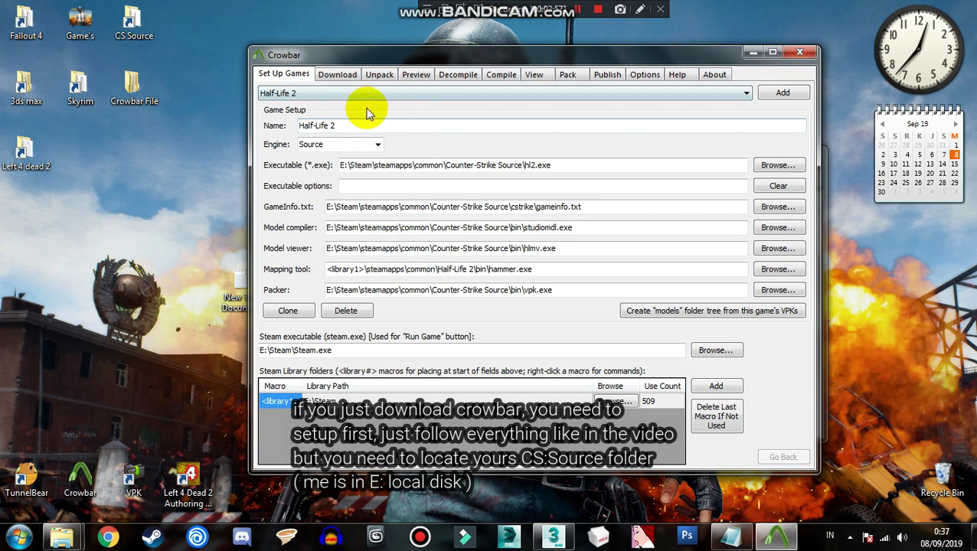
left_click(331, 94)
left_click(333, 99)
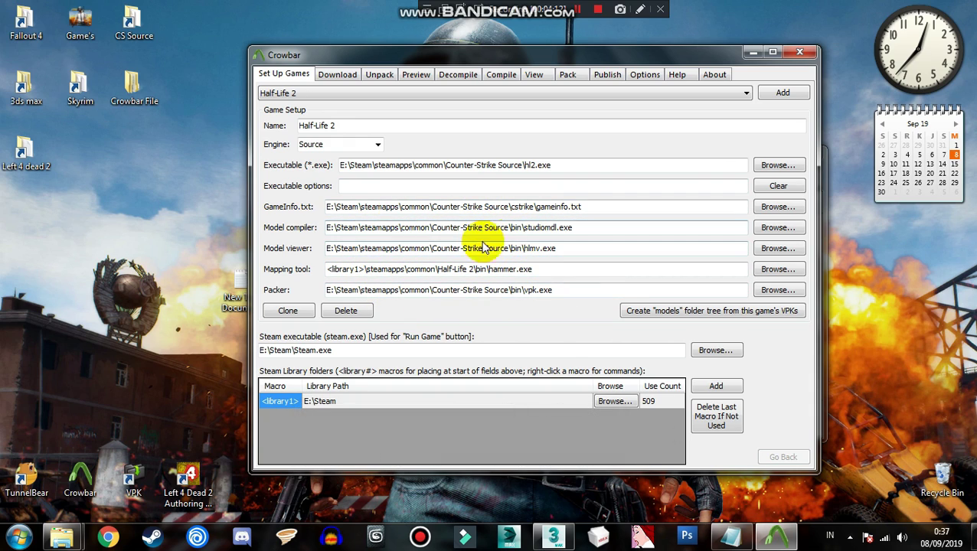
Step: Decompile v_pist_glock18.mdl from the desktop's Crowbar File folder into the decompiled 0.62 subfolder, and close Crowbar
left_click(458, 74)
left_click(752, 93)
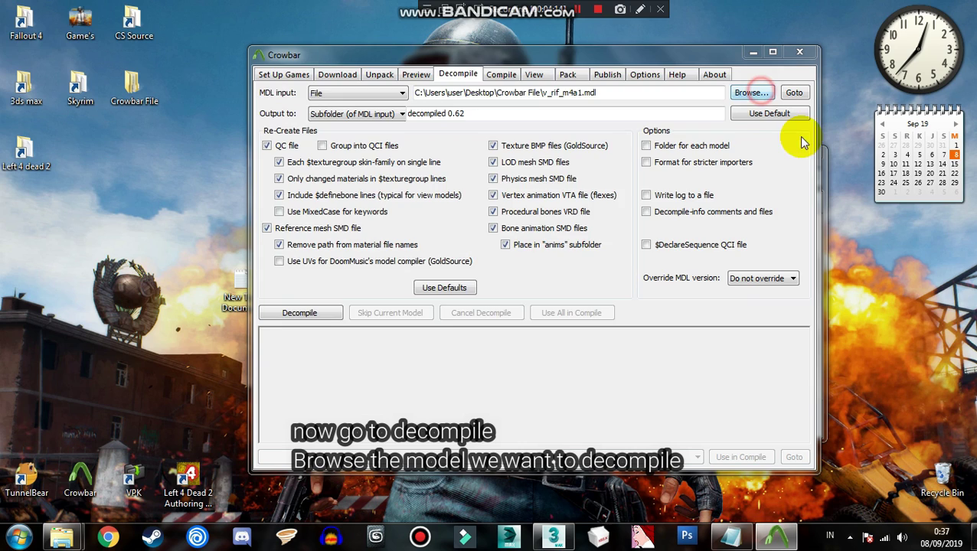
left_click_drag(362, 190, 364, 149)
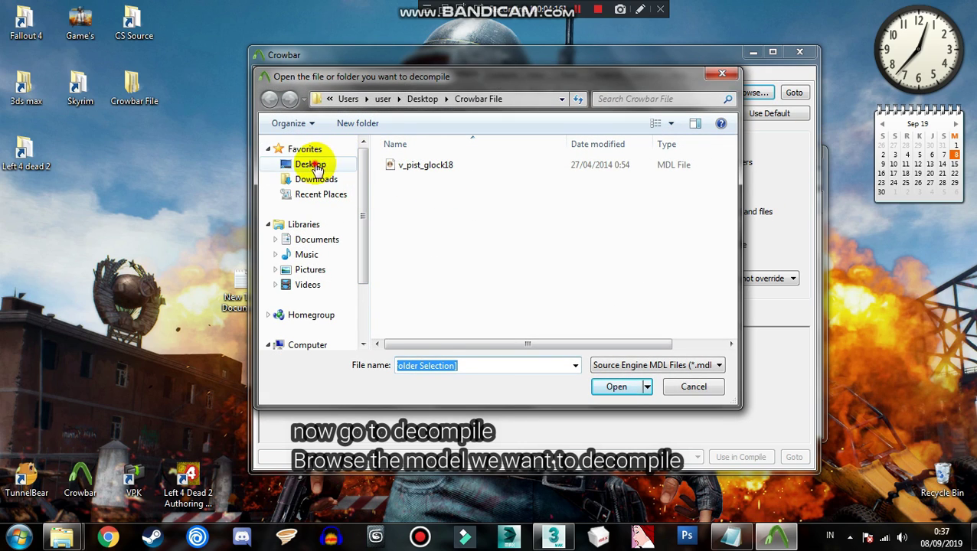
left_click(317, 166)
left_click(652, 270)
scroll(642, 256, "down", 3)
scroll(628, 246, "up", 3)
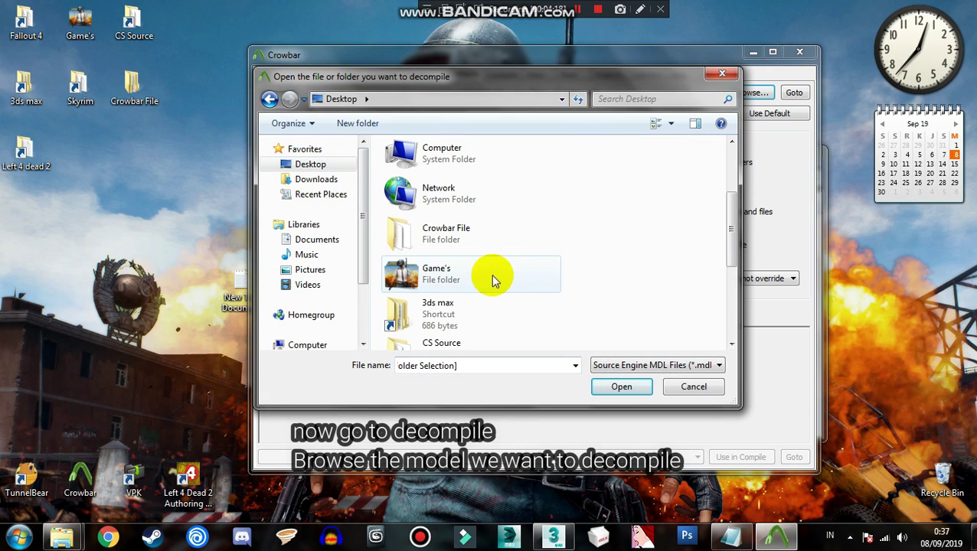
double_click(453, 242)
left_click(427, 165)
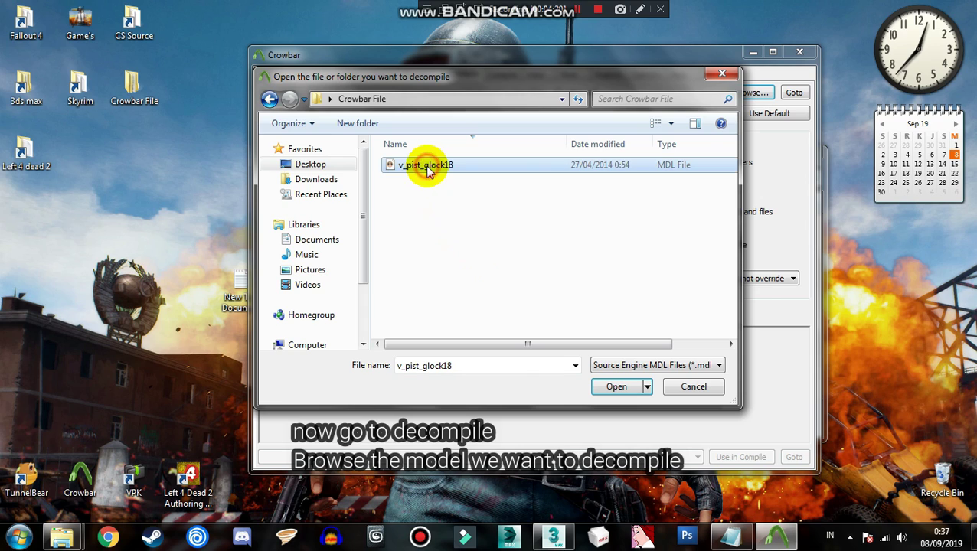
left_click(613, 386)
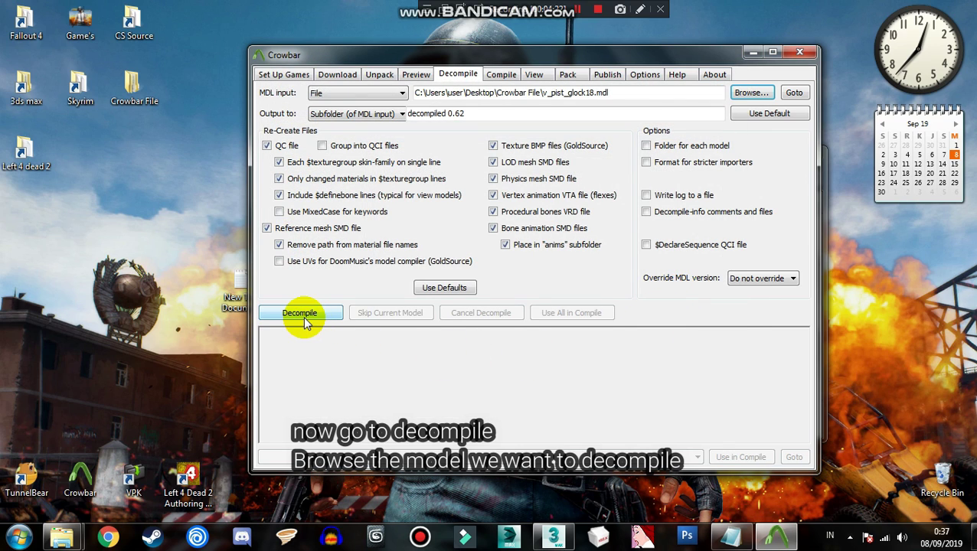
left_click(300, 313)
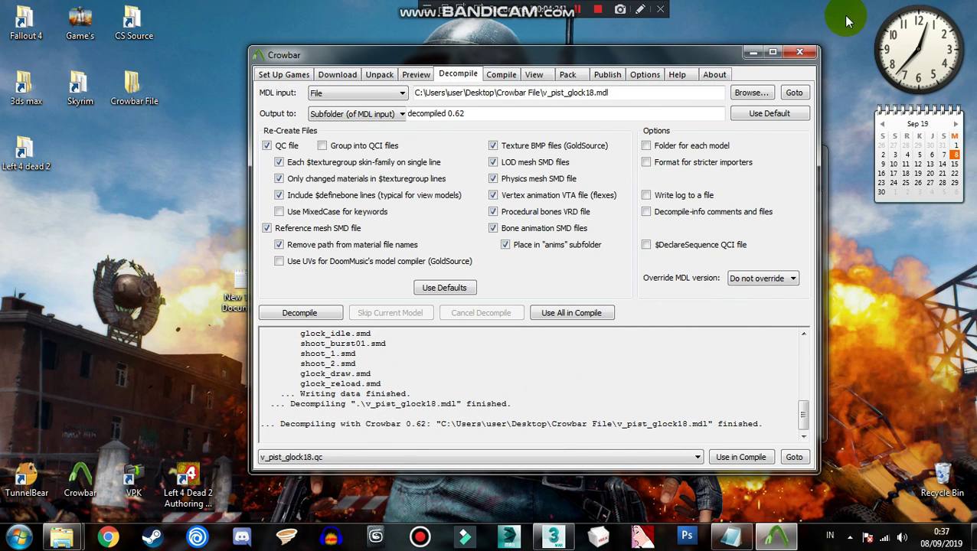
left_click(800, 54)
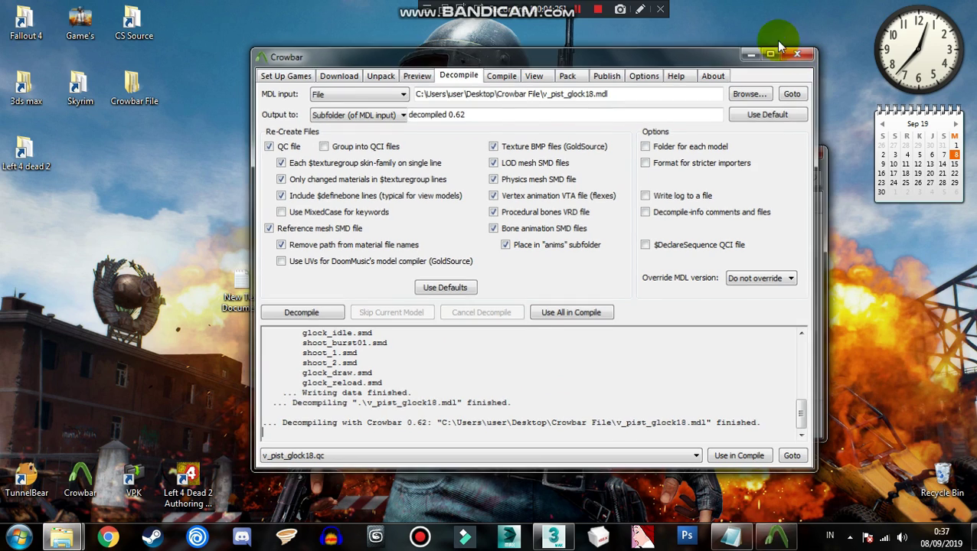
Step: Delete the original v_pist_glock18 model files from the Crowbar File folder and open its decompiled 0.62 subfolder
left_click_drag(497, 165, 432, 157)
left_click_drag(420, 376, 345, 250)
key("Delete")
key("Return")
left_click_drag(400, 290, 375, 295)
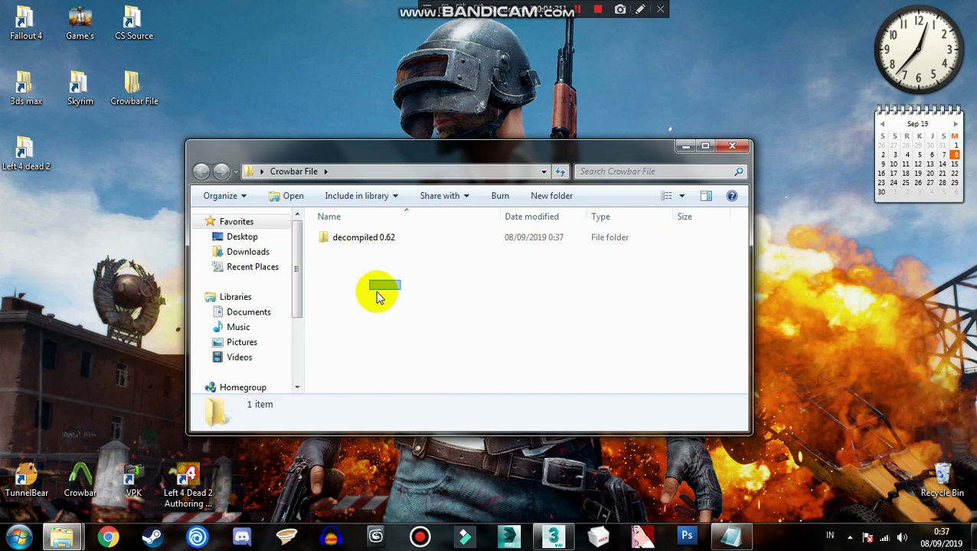
double_click(371, 237)
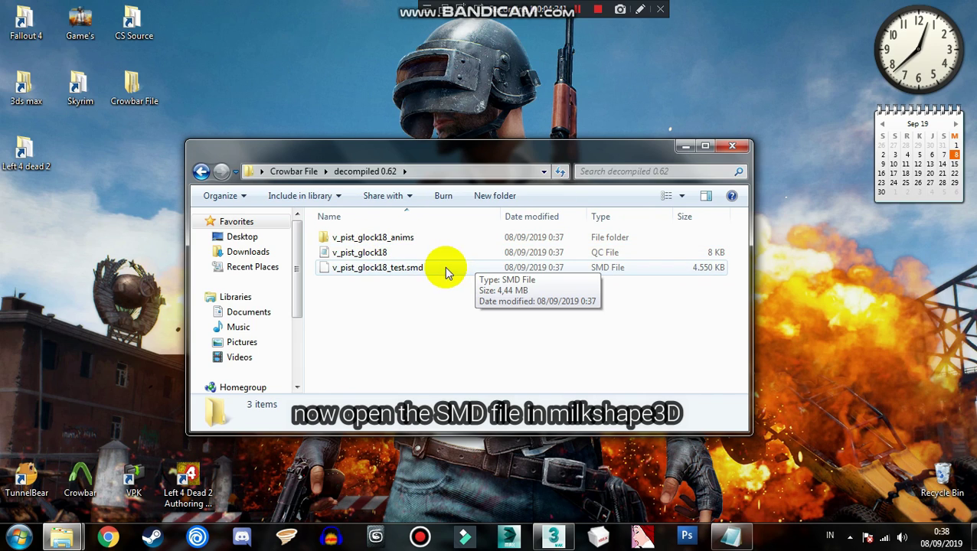
left_click_drag(420, 295, 403, 316)
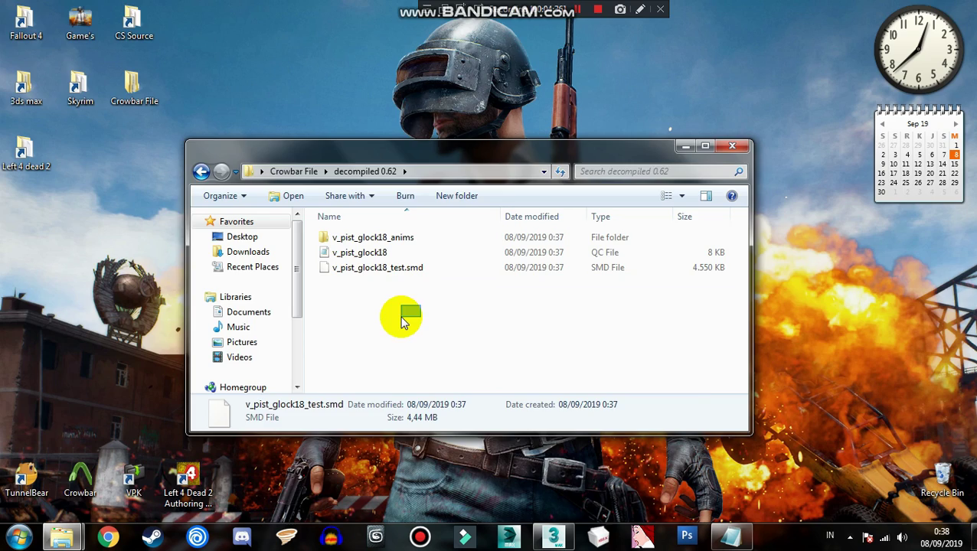
Step: Switch to MilkShape 3D and import v_pist_glock18_test.smd with Skeleton and Rename Bones turned off
left_click(598, 536)
left_click(12, 22)
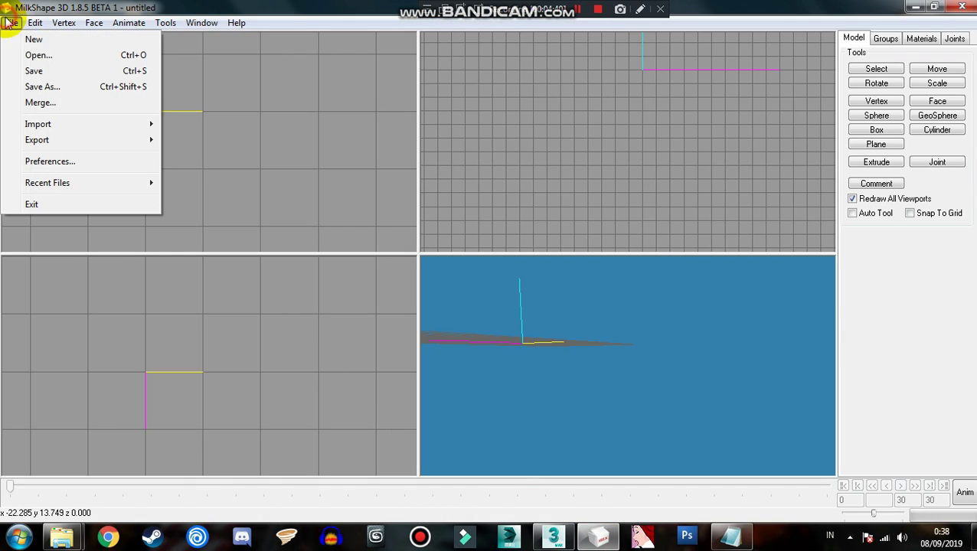
left_click(60, 122)
left_click(206, 31)
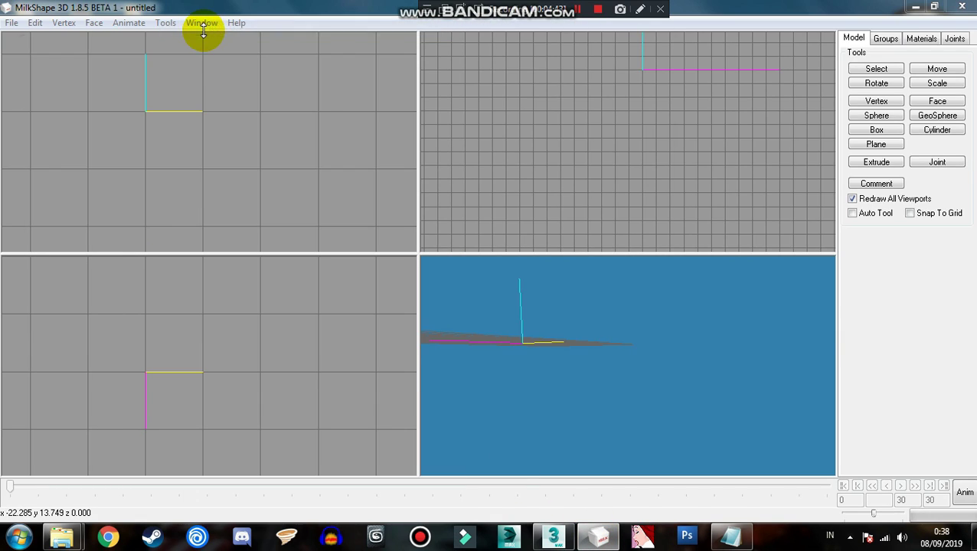
left_click(211, 150)
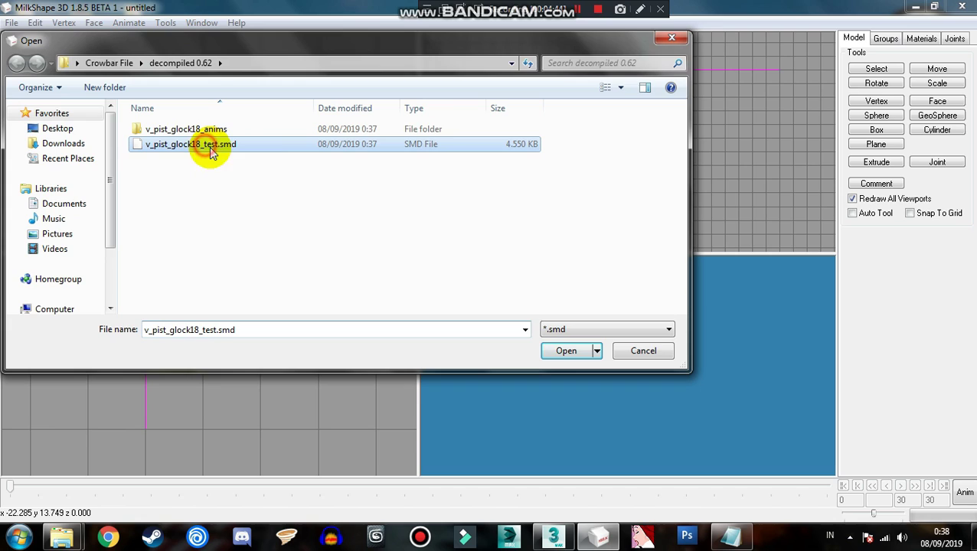
left_click(565, 352)
left_click(522, 369)
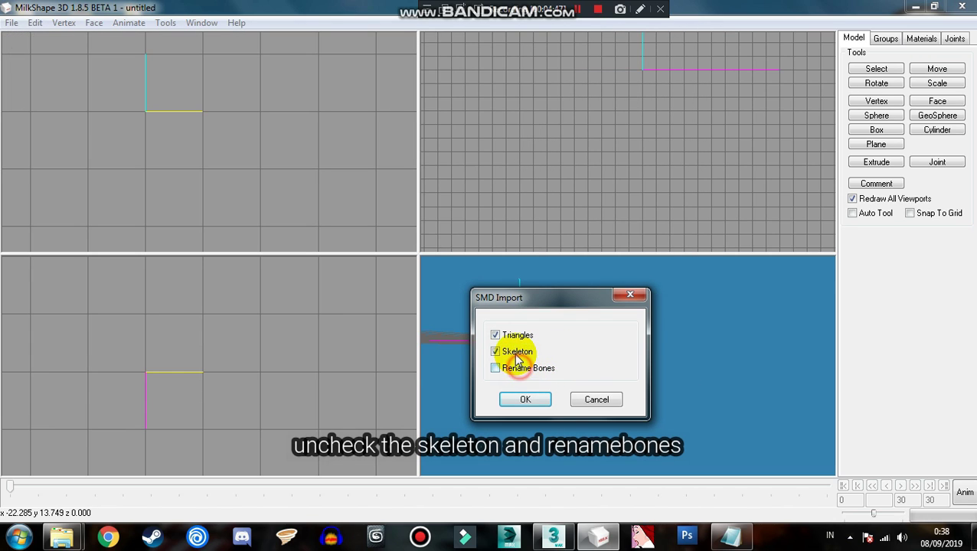
left_click(526, 399)
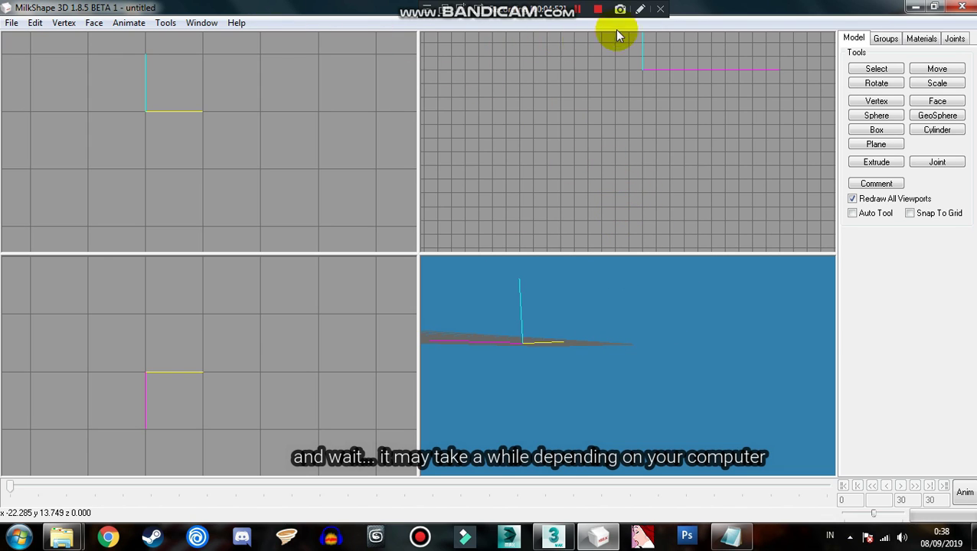
Step: Delete the v_hands and sleeve_diffuse groups, keeping only the weapon's Diffuse group
left_click_drag(630, 322, 636, 357)
scroll(626, 346, "up", 4)
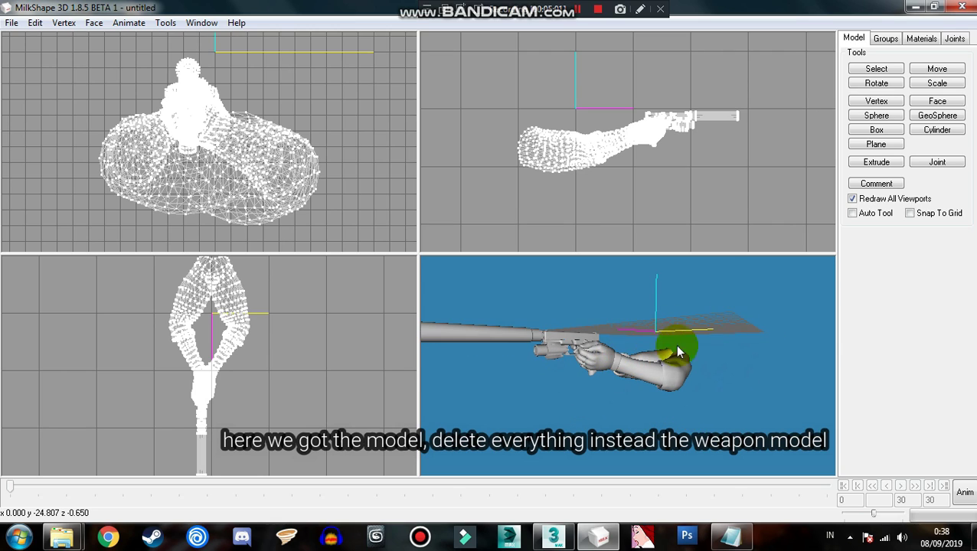
left_click(888, 39)
left_click(884, 54)
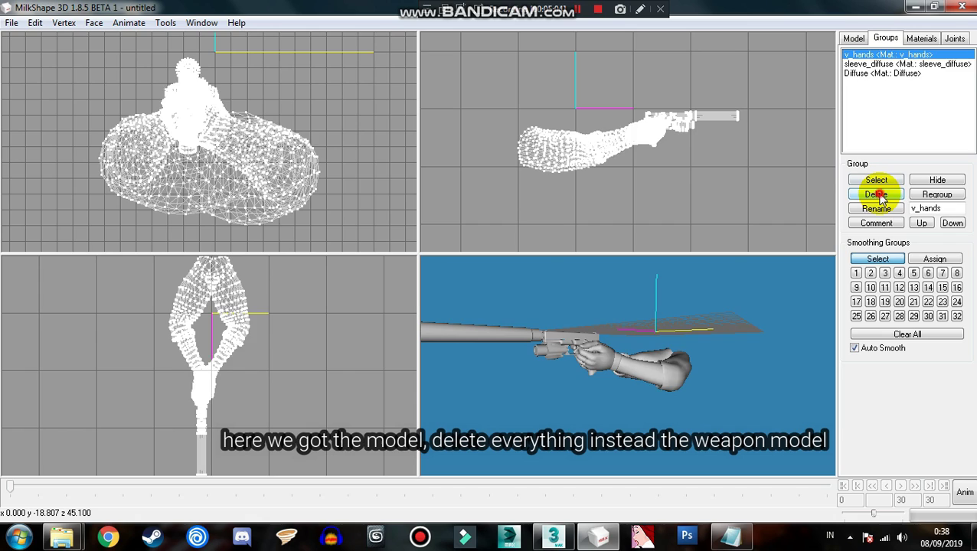
left_click(877, 195)
left_click(877, 195)
left_click_drag(693, 334, 600, 379)
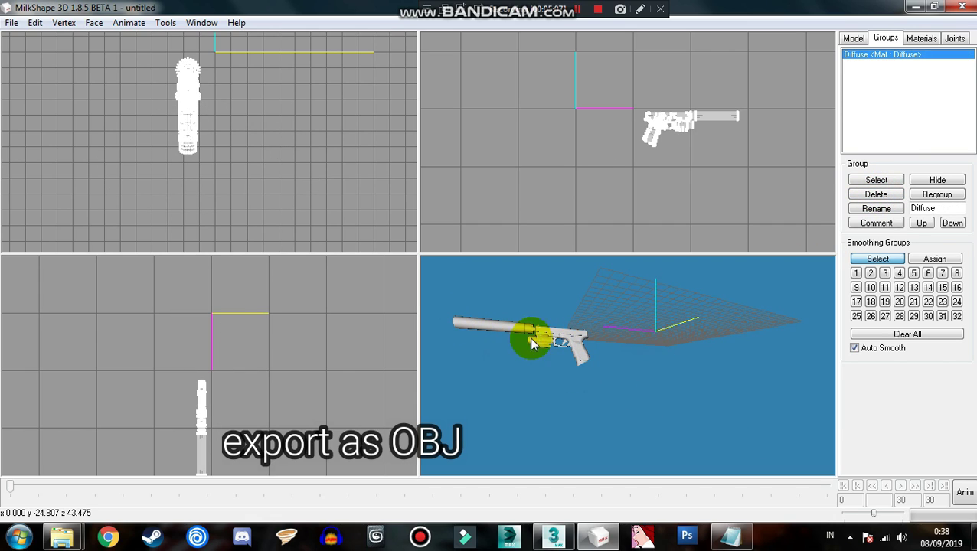
Step: Export the pistol as a Wavefront OBJ named Glock to the desktop, and close MilkShape 3D without saving the model
left_click(10, 25)
mouse_move(69, 142)
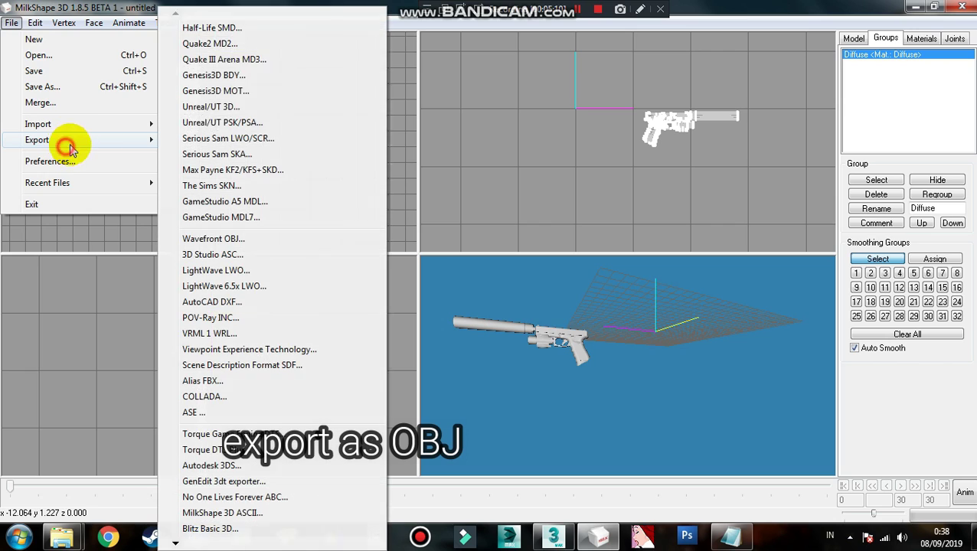
left_click(225, 240)
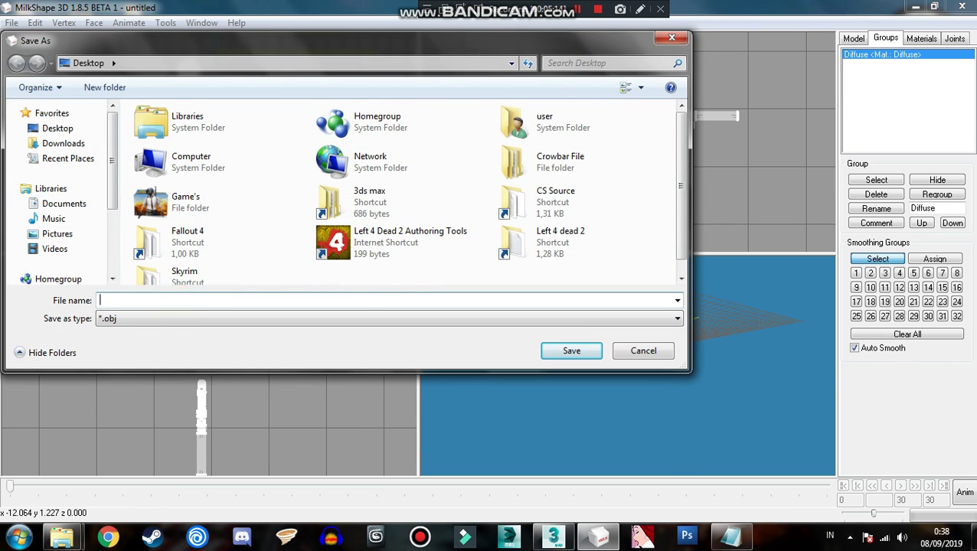
key("Return")
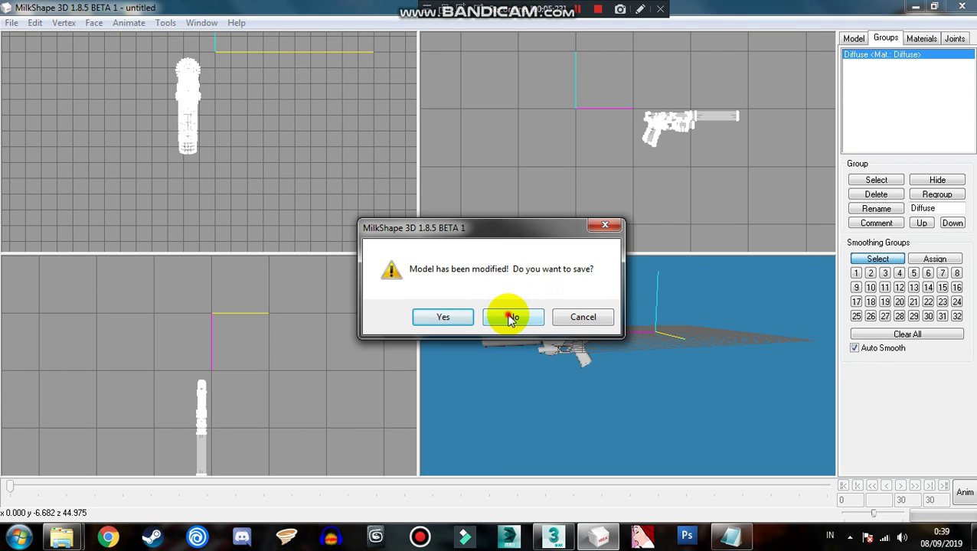
left_click(511, 318)
Step: Close the decompiled 0.62 folder window to return to the desktop
left_click_drag(74, 325, 27, 313)
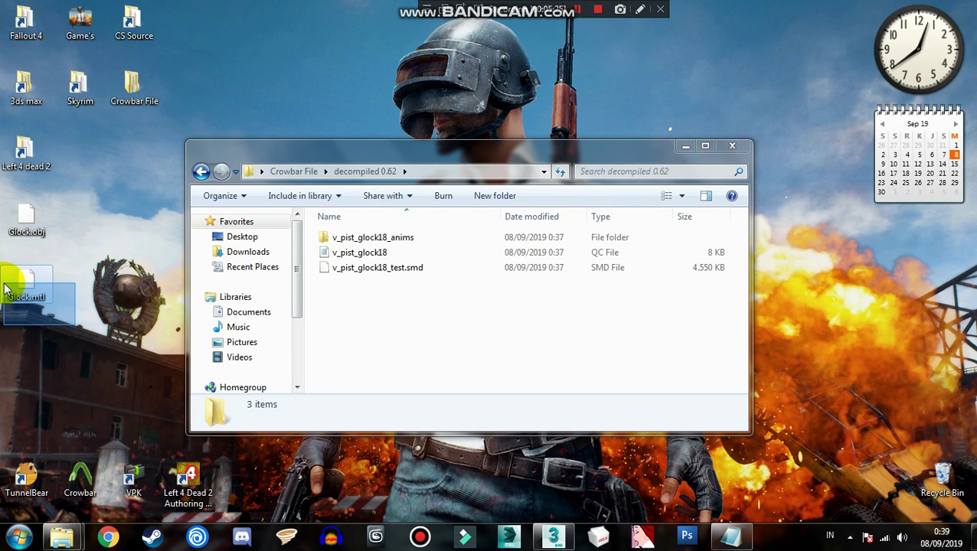
left_click_drag(4, 278, 3, 209)
left_click(726, 145)
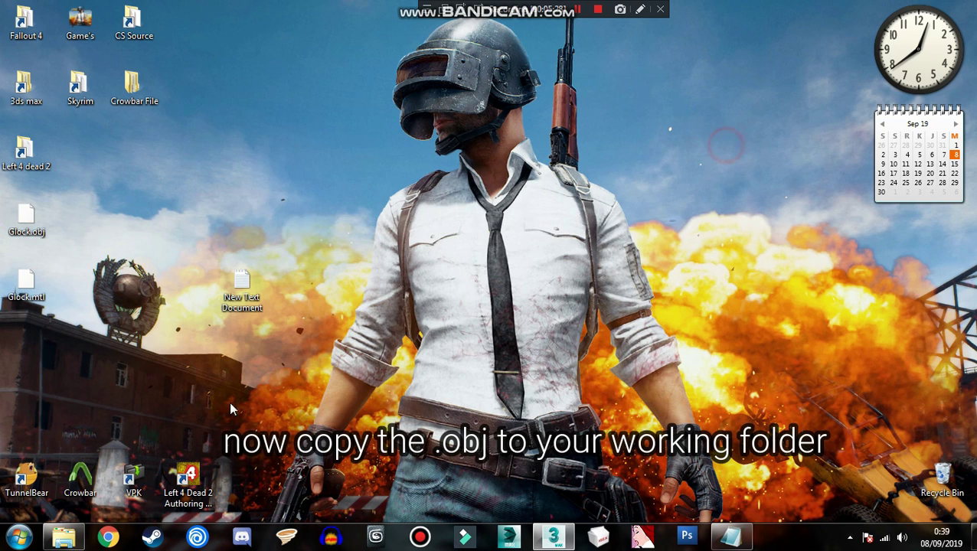
Step: Copy the exported Glock files from the desktop into the Tutorial folder and delete the copied Glock.mtl, keeping Glock.obj
left_click(67, 542)
left_click_drag(338, 141, 501, 131)
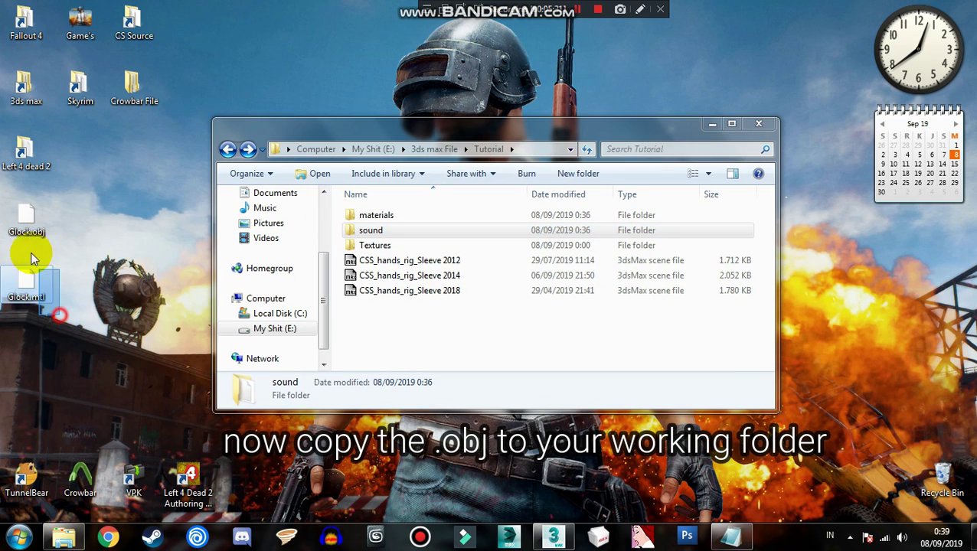
left_click_drag(26, 251, 420, 322)
left_click(428, 351)
left_click(394, 320)
key("Delete")
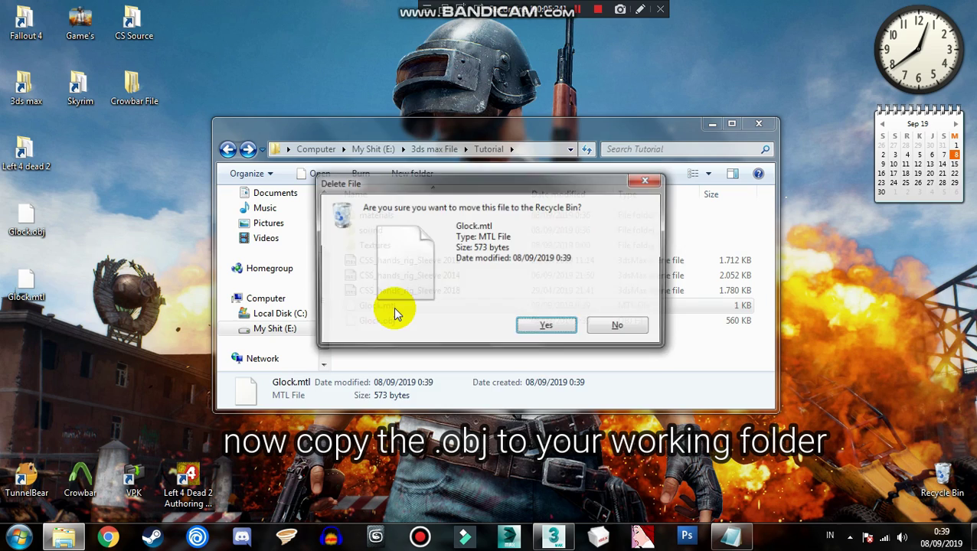
key("Return")
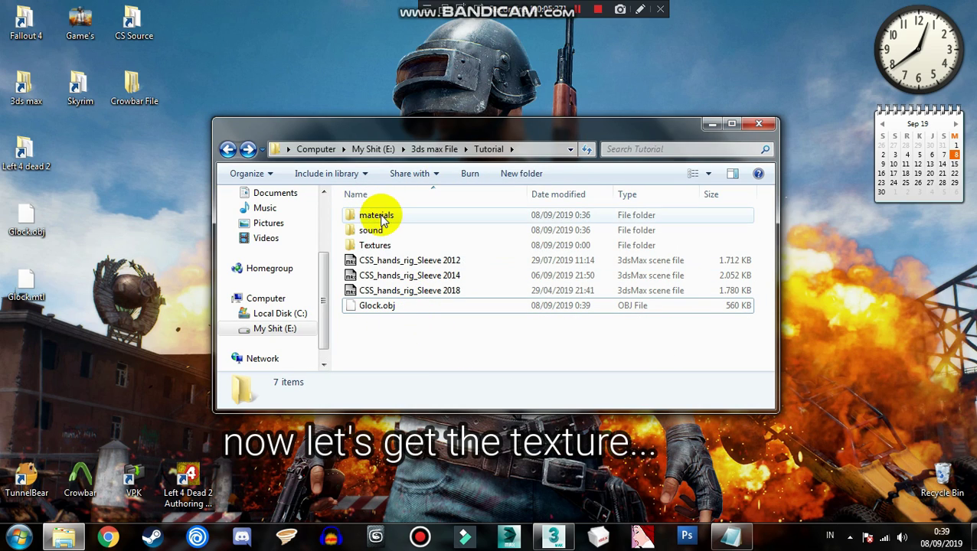
Step: Browse the materials folder down to crash_glock19 and open the Diffuse Valve texture in VTFEdit
double_click(376, 216)
double_click(380, 218)
double_click(378, 216)
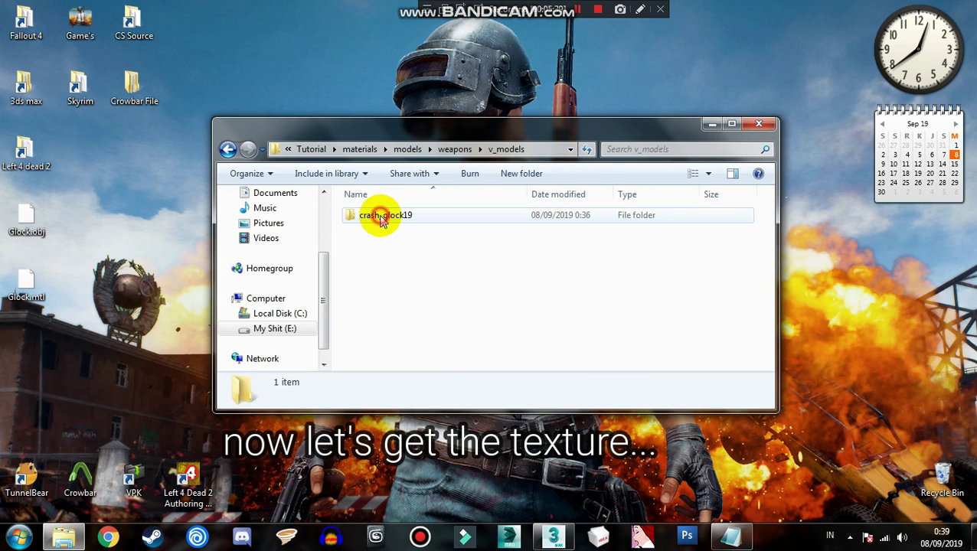
double_click(376, 216)
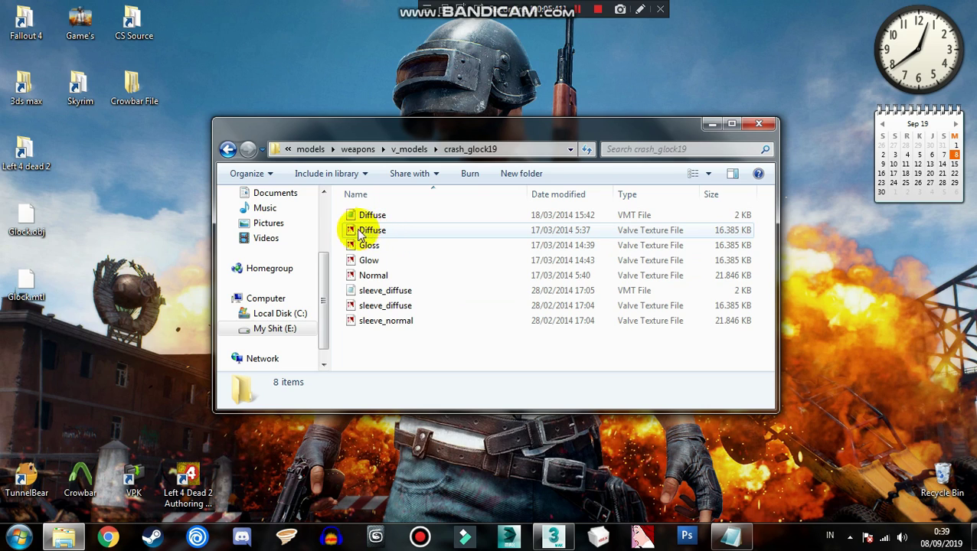
left_click(364, 233)
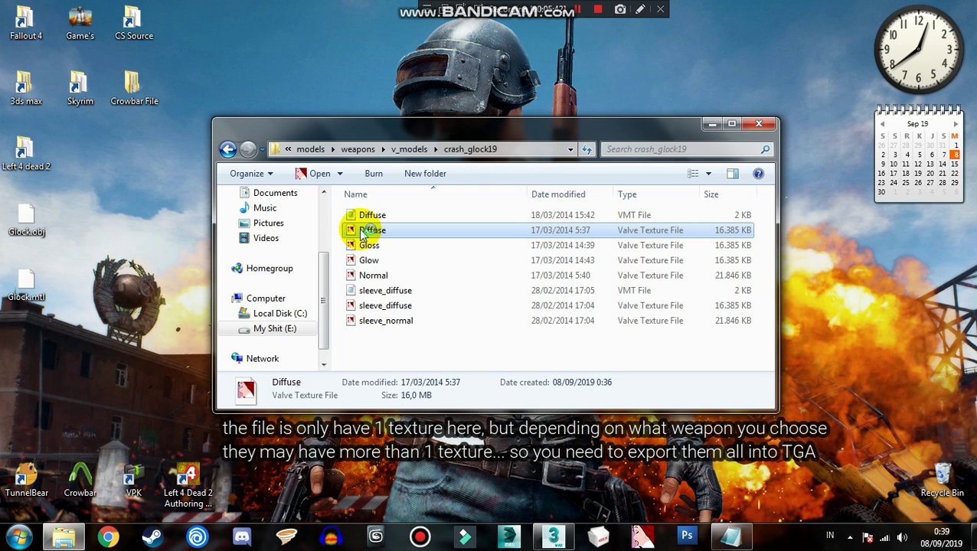
double_click(362, 231)
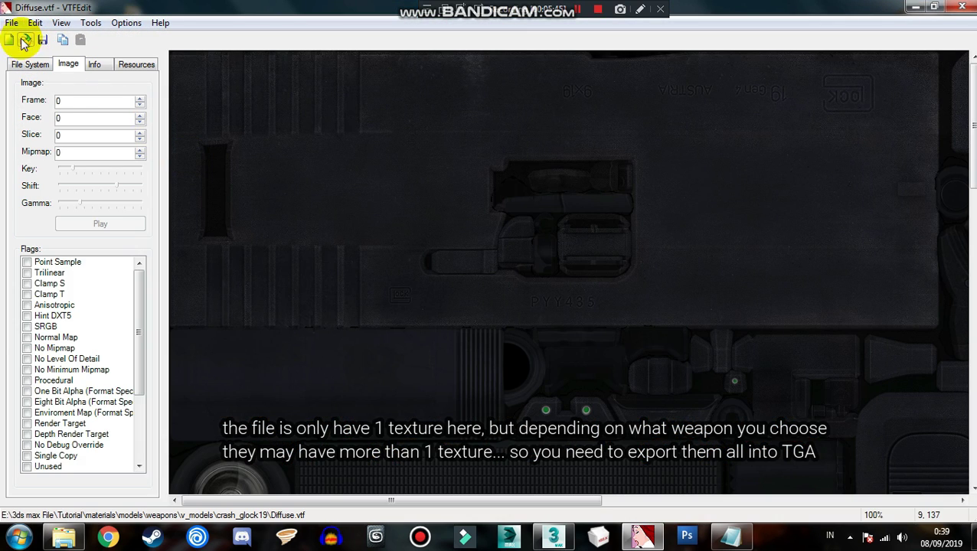
Step: Export the texture to the desktop as a TGA file named Diffuse and close VTFEdit
left_click(9, 22)
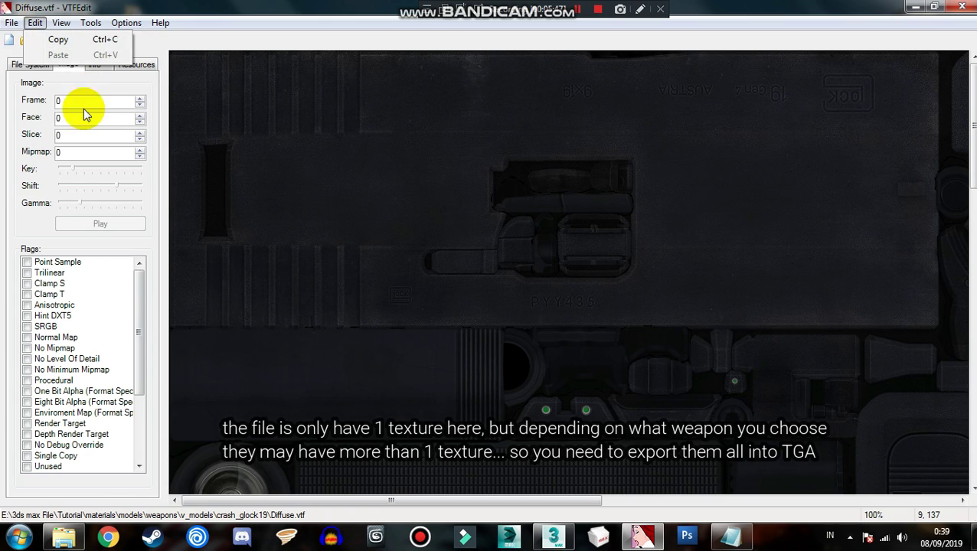
left_click(31, 133)
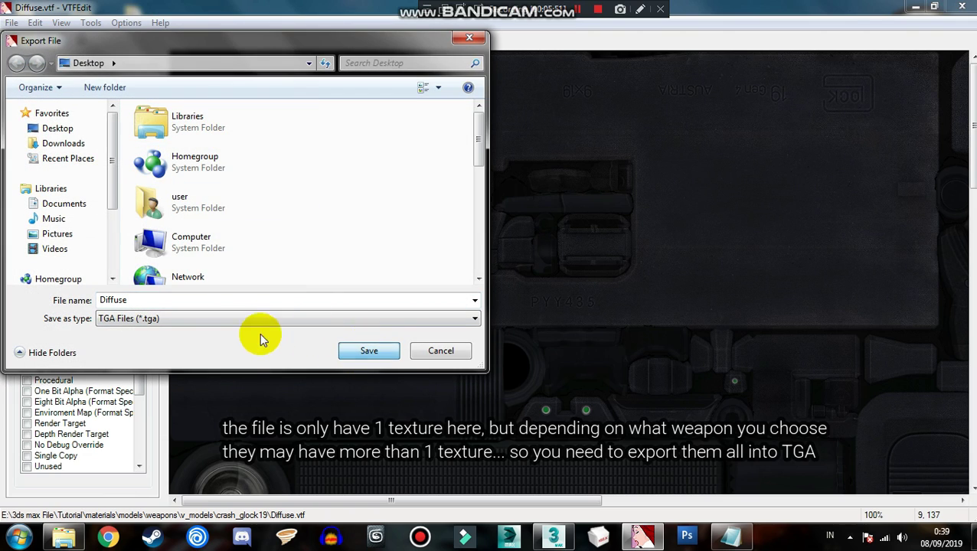
left_click(370, 352)
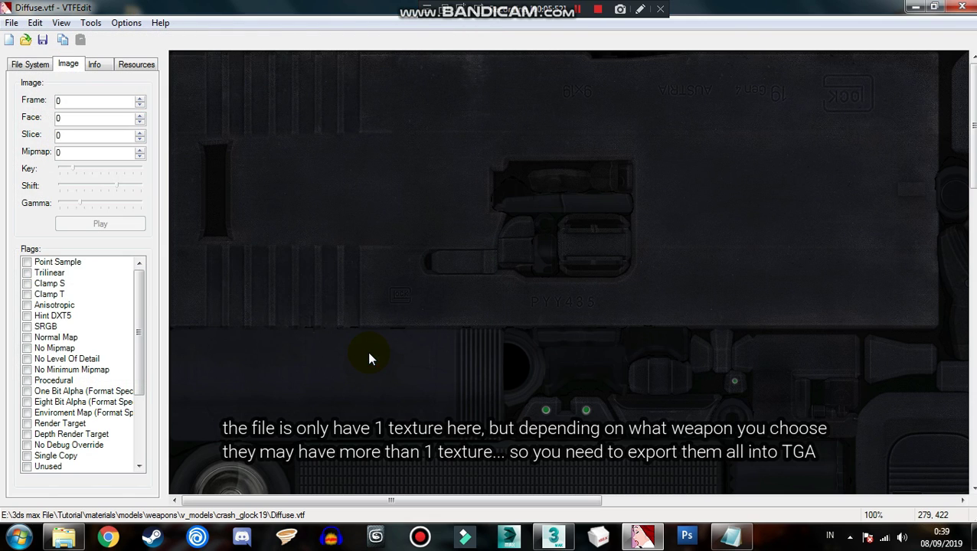
left_click(962, 7)
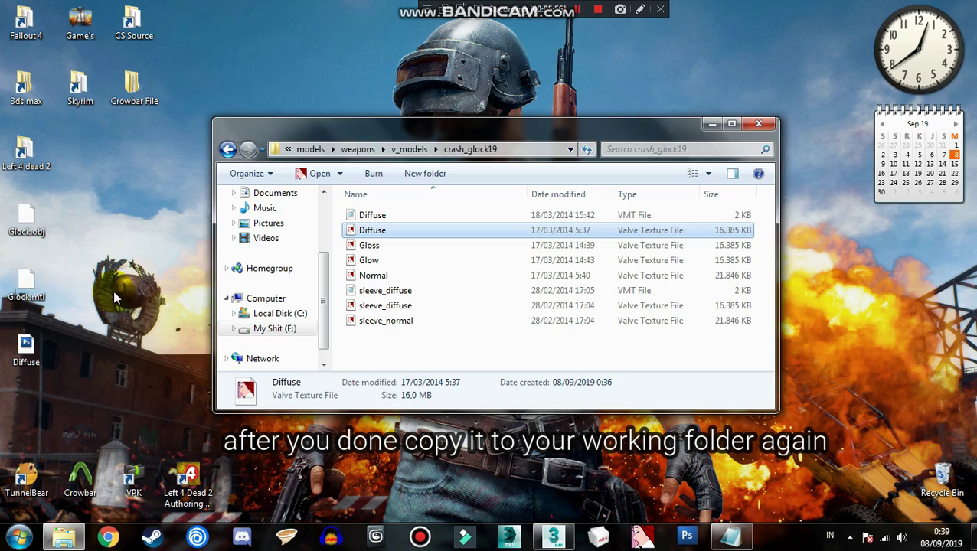
Step: Delete the leftover Glock.obj and Glock.mtl files from the desktop
left_click_drag(113, 299, 17, 222)
key("Delete")
key("Return")
Step: Return to the Tutorial folder, copy the Diffuse TGA into it, and delete the desktop original
left_click(228, 150)
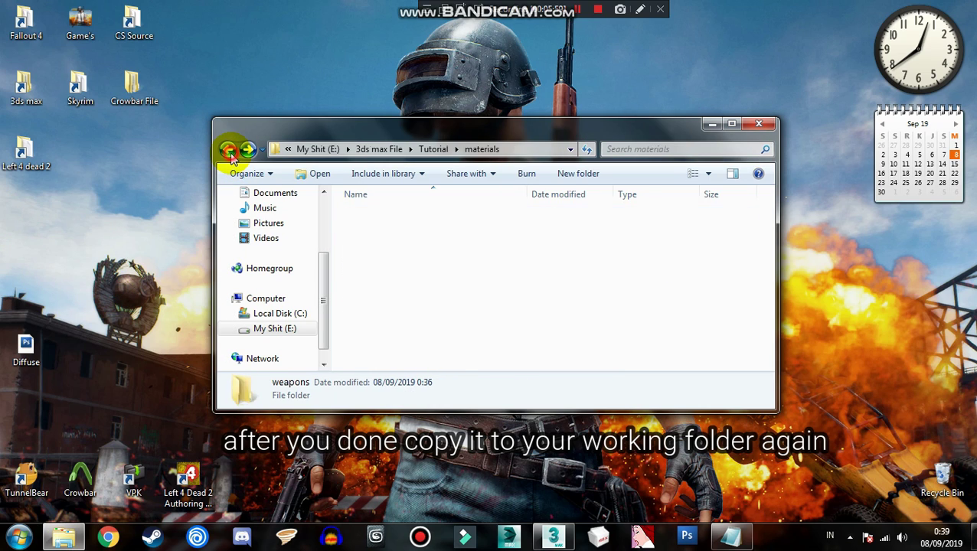
left_click(229, 150)
left_click_drag(26, 348, 390, 337)
key("Delete")
key("Return")
left_click(421, 338)
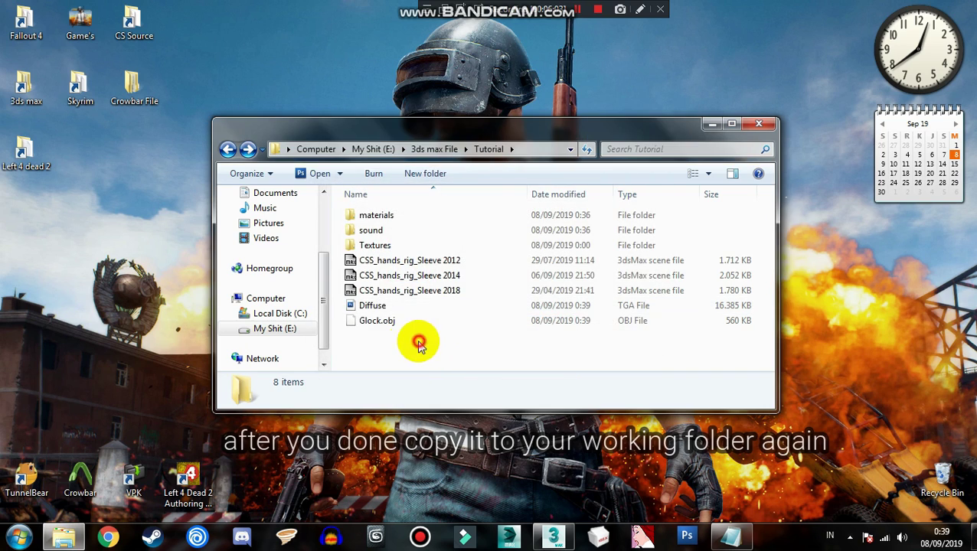
Step: Import Glock.obj from the Tutorial folder into the 3ds Max Perspective view and place it in front of the hands
left_click(558, 536)
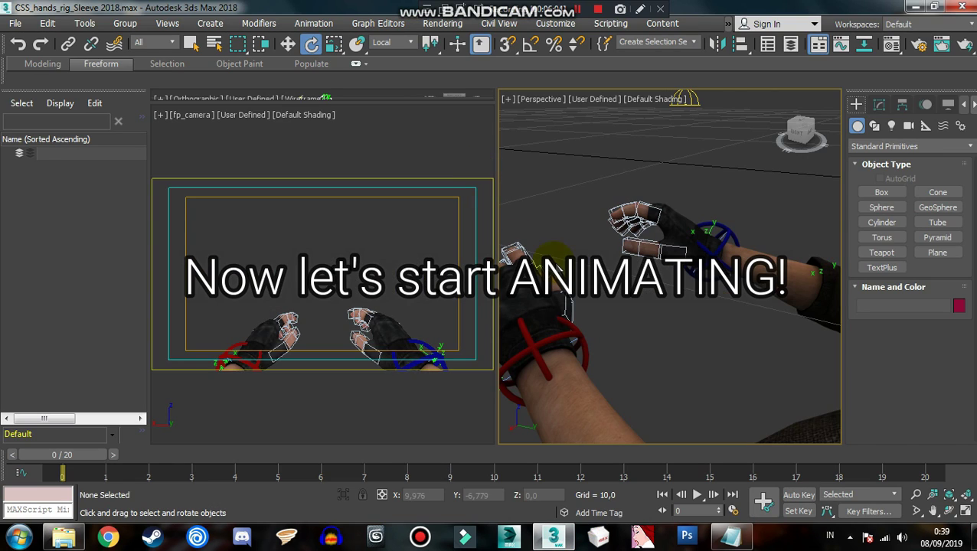
left_click(65, 539)
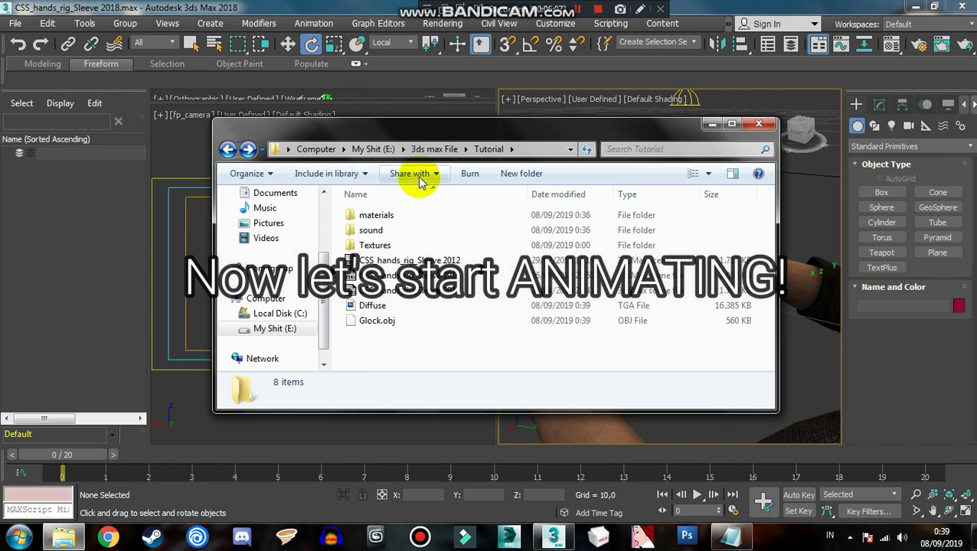
left_click_drag(255, 137, 778, 148)
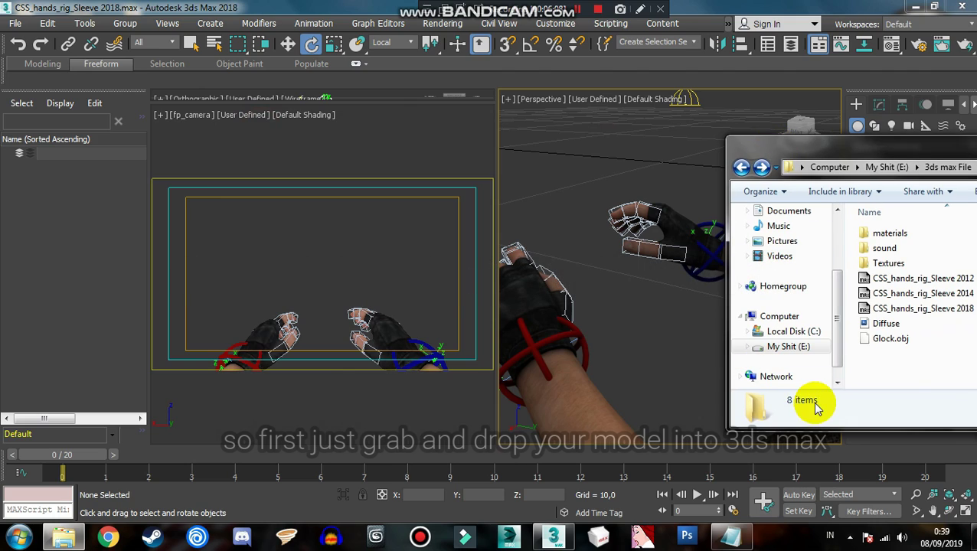
left_click_drag(891, 341, 612, 292)
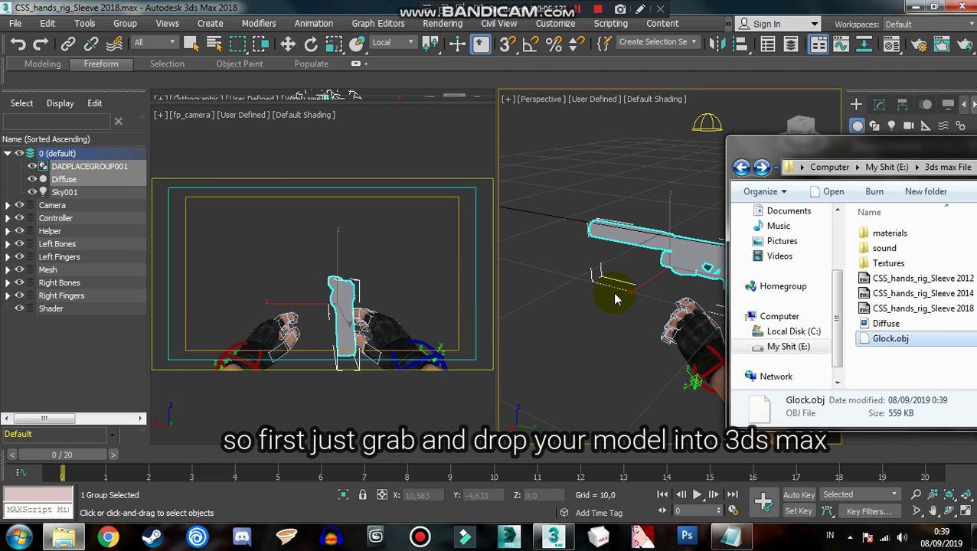
left_click(691, 281)
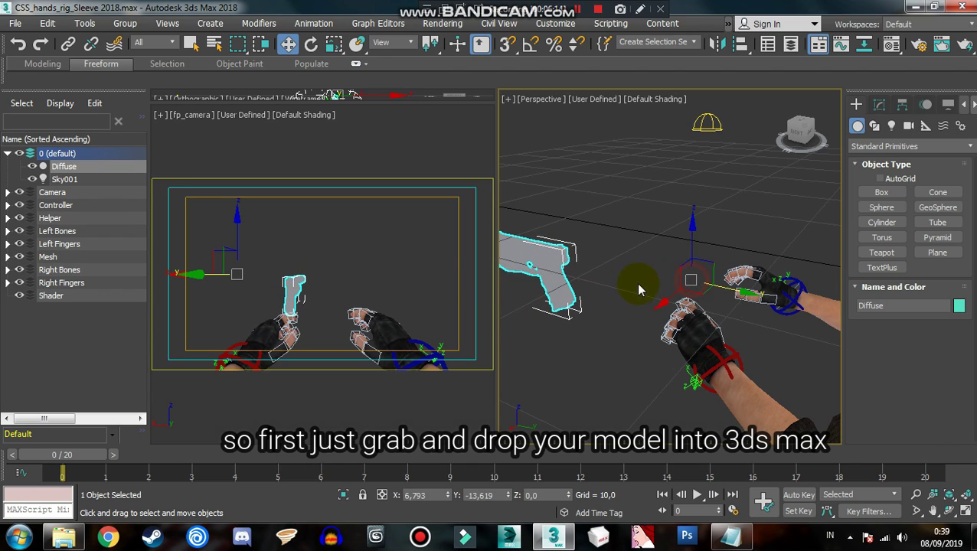
Step: Change the Perspective view's quality preset to Standard
middle_click_drag(622, 274, 682, 283)
left_click(585, 101)
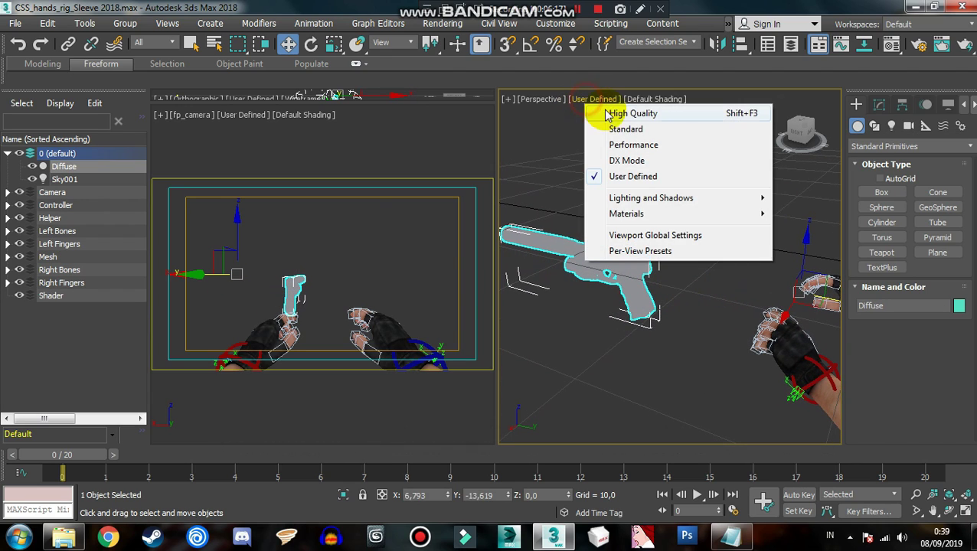
left_click(625, 130)
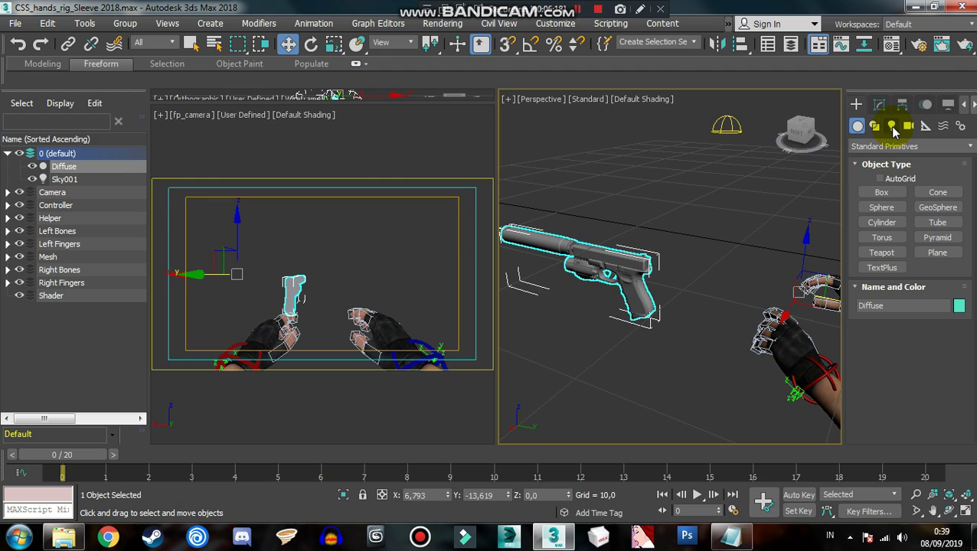
Step: Center the pistol's pivot to the object with Affect Pivot Only, and move the pivot back to the upper grip
left_click_drag(818, 159, 862, 138)
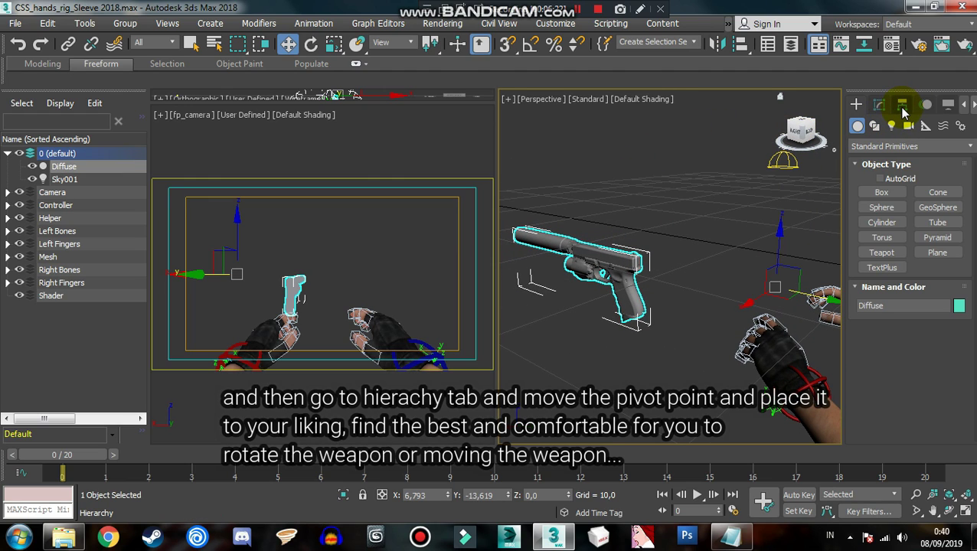
left_click(903, 106)
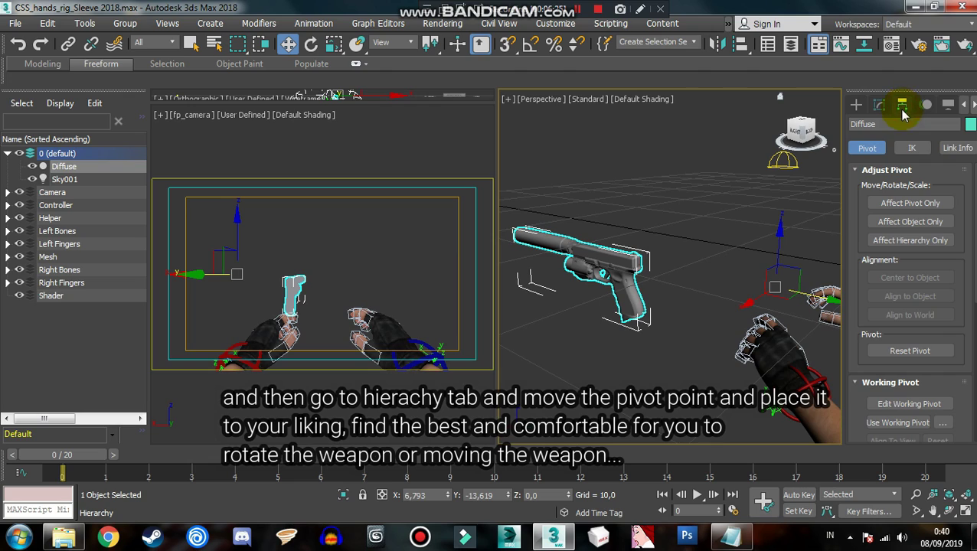
left_click(915, 206)
left_click(913, 278)
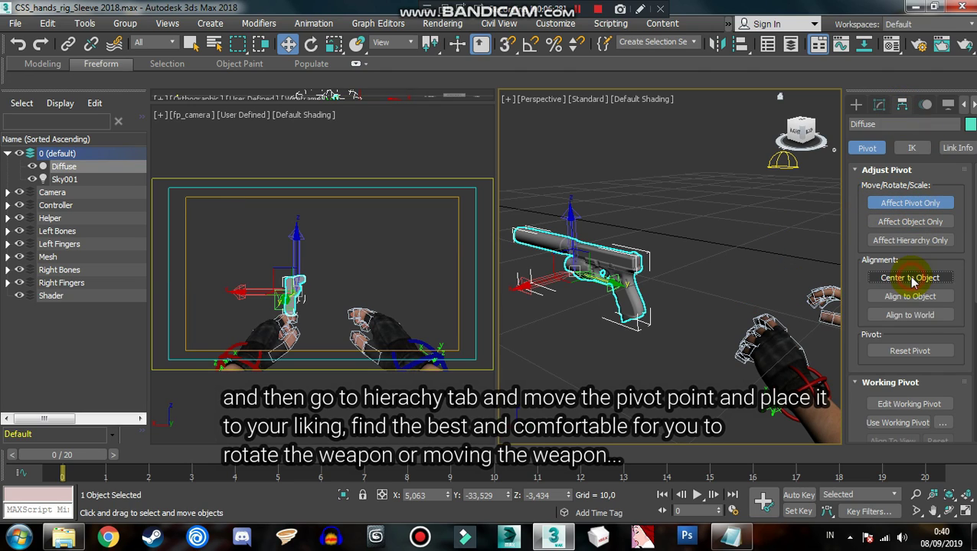
left_click(813, 140)
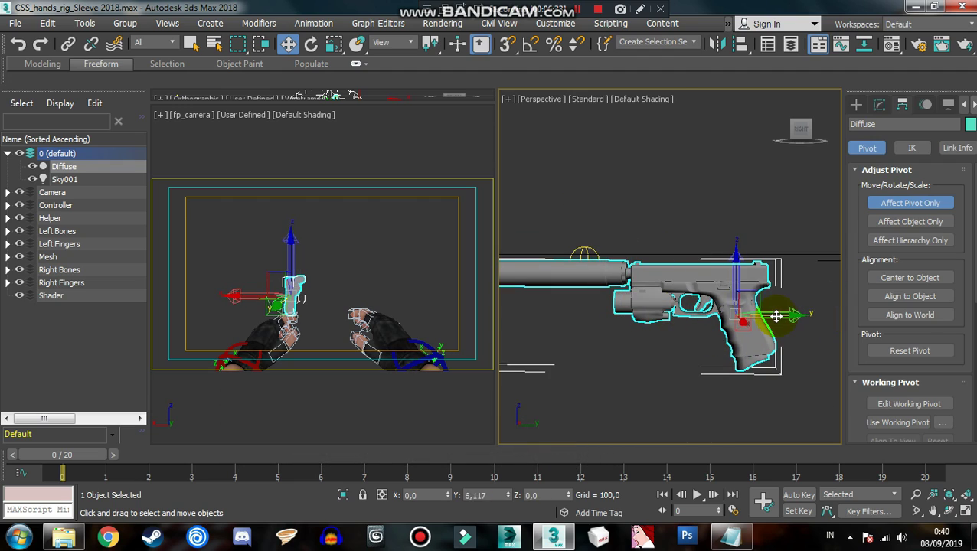
mouse_move(777, 316)
left_mouse_down()
mouse_move(740, 275)
mouse_move(757, 315)
left_mouse_up()
left_click_drag(722, 289, 722, 263)
left_click_drag(753, 290, 746, 291)
Step: Leave pivot editing and try rotating the pistol to test its pivot
left_click(856, 105)
left_click_drag(814, 132, 799, 135)
key("e")
left_click_drag(674, 269, 664, 288)
Step: Lower the pistol's pivot slightly to about Z -2.6 at the top of the grip, and leave pivot editing
left_click(902, 105)
left_click(910, 203)
left_click_drag(799, 131, 816, 132)
key("w")
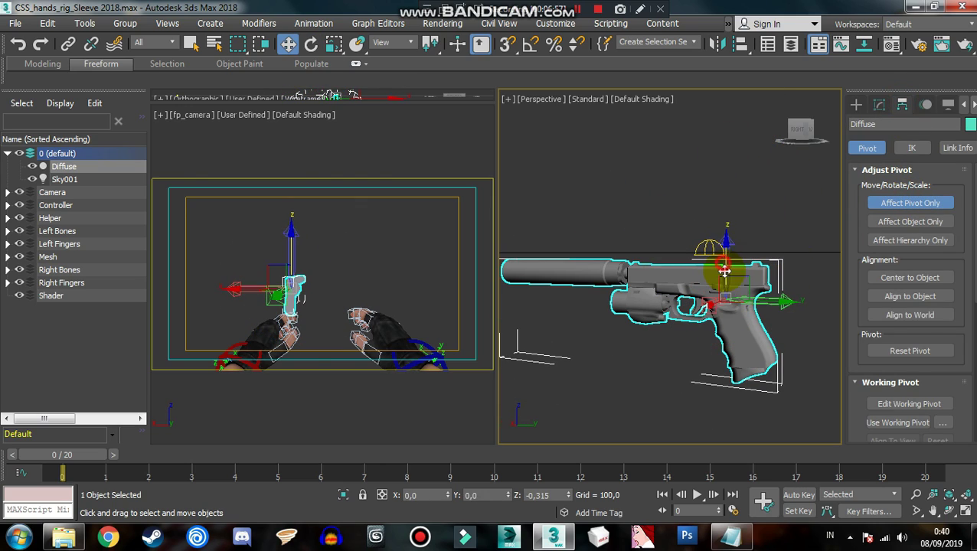
left_click_drag(725, 272, 724, 273)
left_click(856, 104)
Step: Try a test rotation of the pistol about its adjusted pivot
left_click_drag(801, 131, 787, 133)
key("e")
left_click_drag(737, 278, 732, 330)
Step: Change the fp_camera view's quality preset to Standard and return to the Move tool
scroll(731, 332, "down", 3)
mouse_move(730, 332)
middle_mouse_down()
mouse_move(666, 321)
mouse_move(602, 341)
mouse_move(628, 327)
mouse_move(633, 339)
middle_mouse_up()
key("w")
scroll(603, 314, "down", 2)
left_click(258, 118)
left_click(257, 121)
left_click(270, 143)
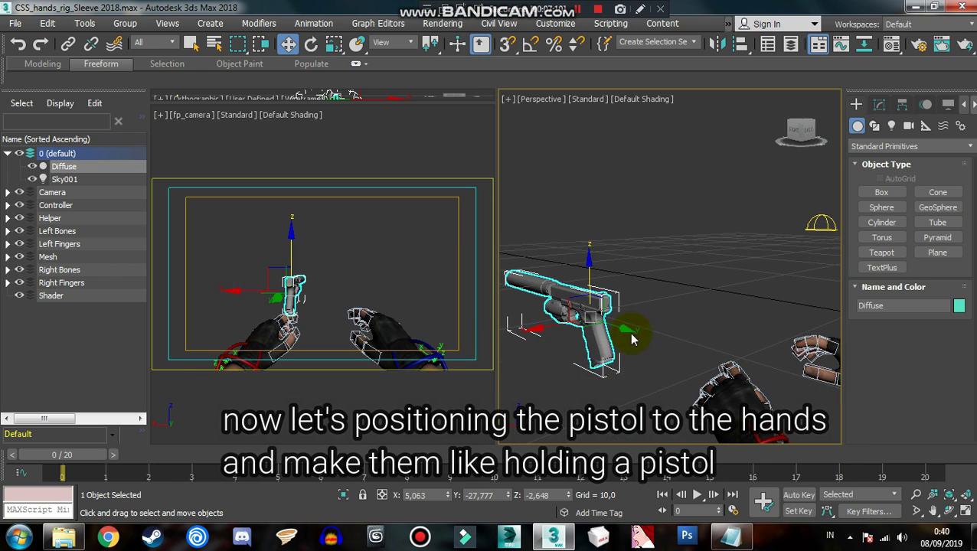
Step: Move the pistol into the right hand, to about X -4.4, Y -12.2, Z -3.8
left_click_drag(591, 306, 744, 355)
middle_click_drag(743, 356, 543, 361)
left_click_drag(542, 360, 692, 340)
scroll(715, 357, "up", 4)
middle_click_drag(715, 361, 719, 330)
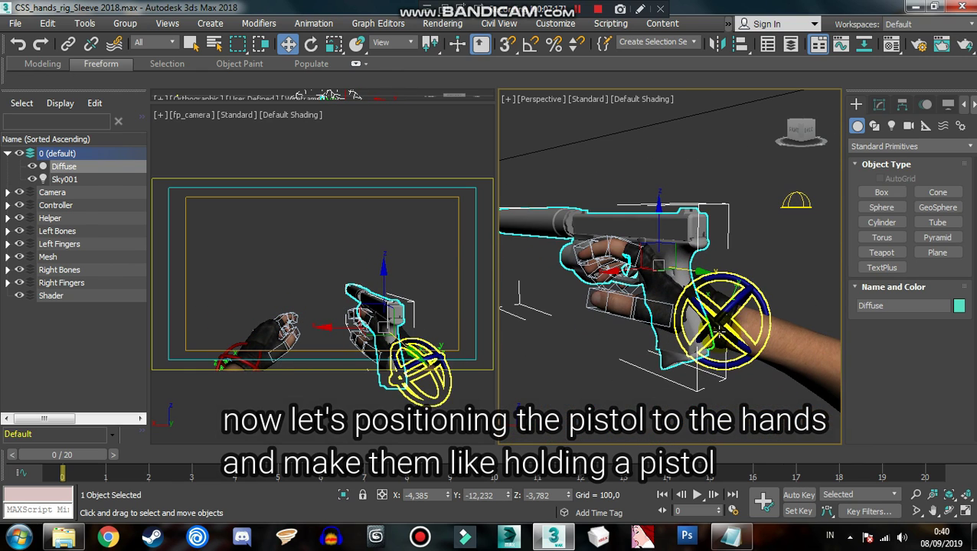
Step: Rotate and move wrist_controller_02 to about X -4.9, Y -8.7, Z -5.2 so the right hand lines up with the pistol grip
left_click(719, 331)
key("e")
mouse_move(706, 345)
left_mouse_down()
mouse_move(743, 276)
mouse_move(697, 297)
mouse_move(778, 325)
mouse_move(718, 331)
left_mouse_up()
key("w")
key("e")
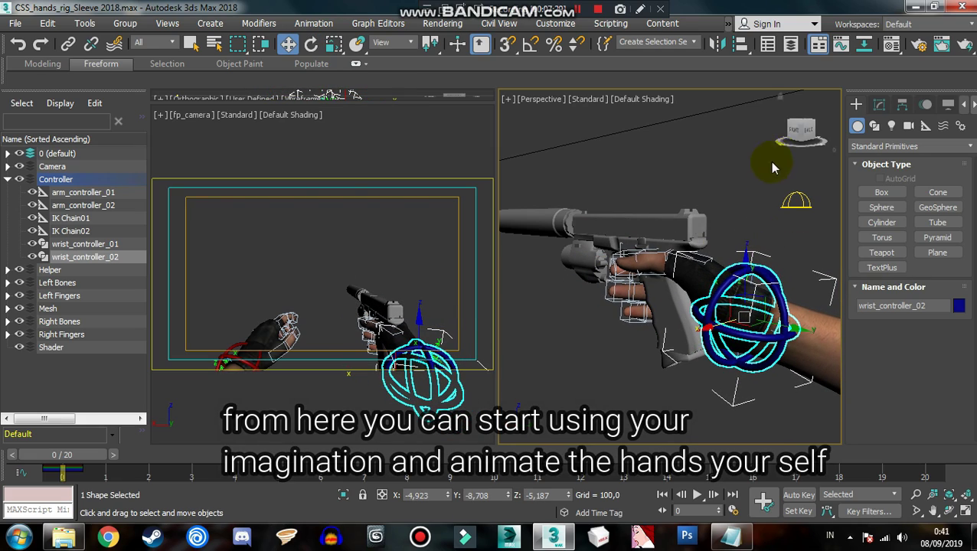
Step: Scale the pistol down uniformly to fit the right hand and raise it to about Z -3.6
left_click(794, 130)
left_click(691, 304)
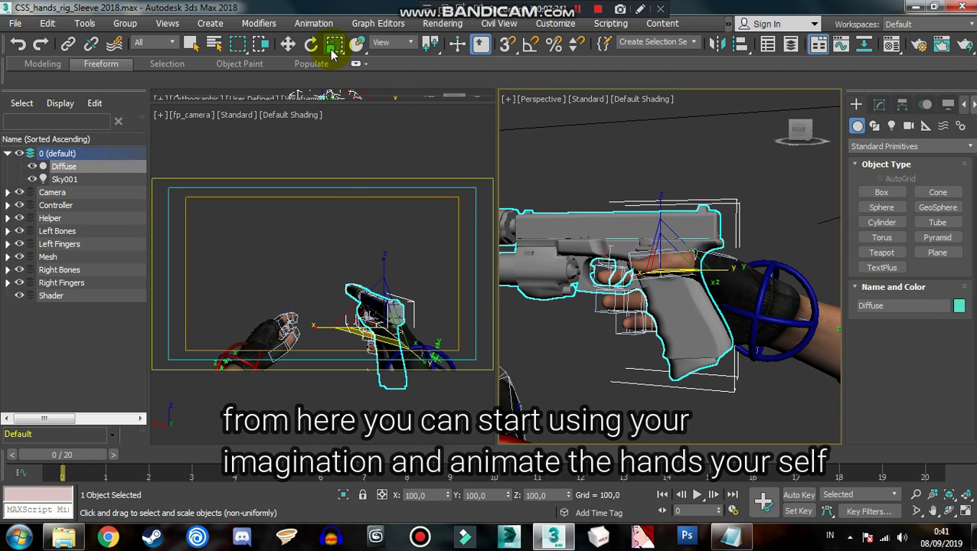
left_click_drag(664, 259, 666, 285)
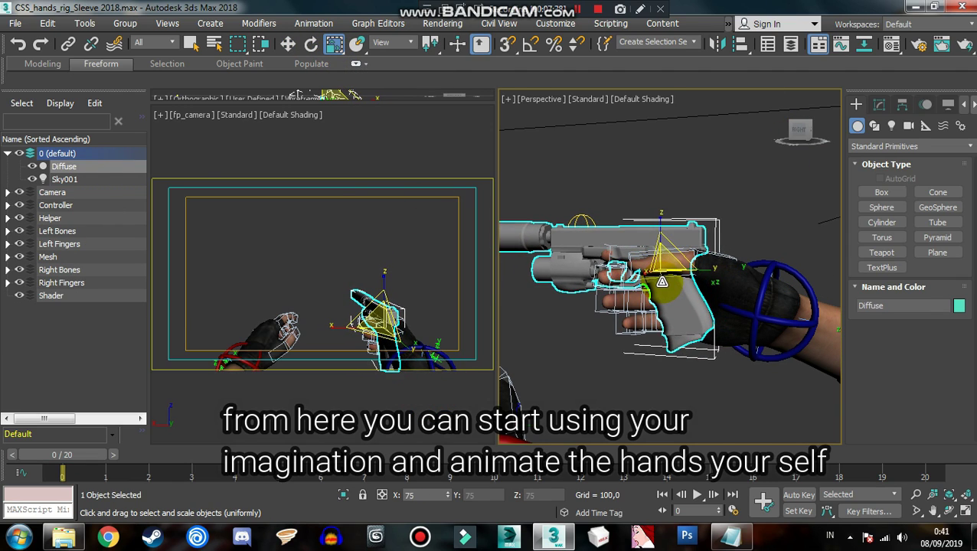
key("w")
key("r")
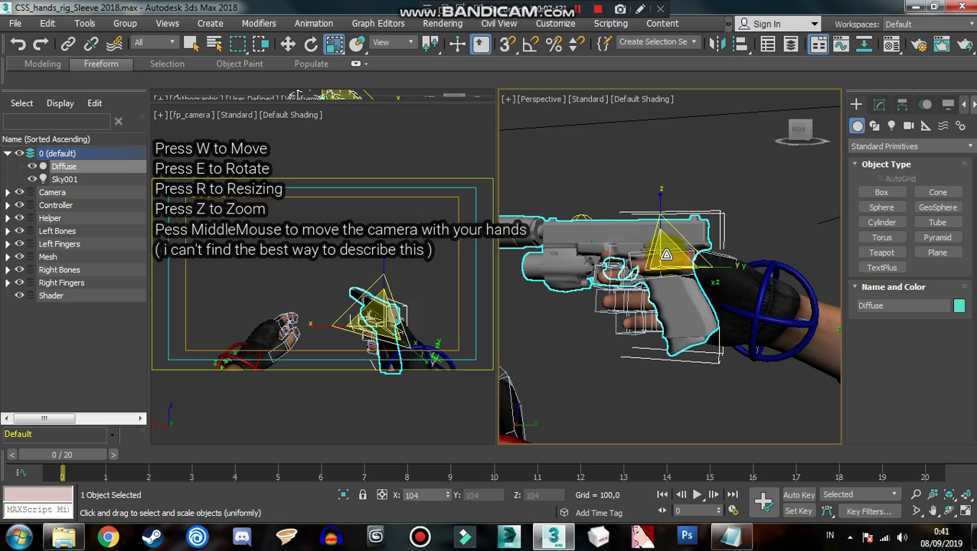
left_click_drag(801, 131, 770, 136)
middle_click_drag(726, 217, 679, 234)
left_click_drag(801, 131, 831, 133)
middle_click_drag(679, 234, 724, 191)
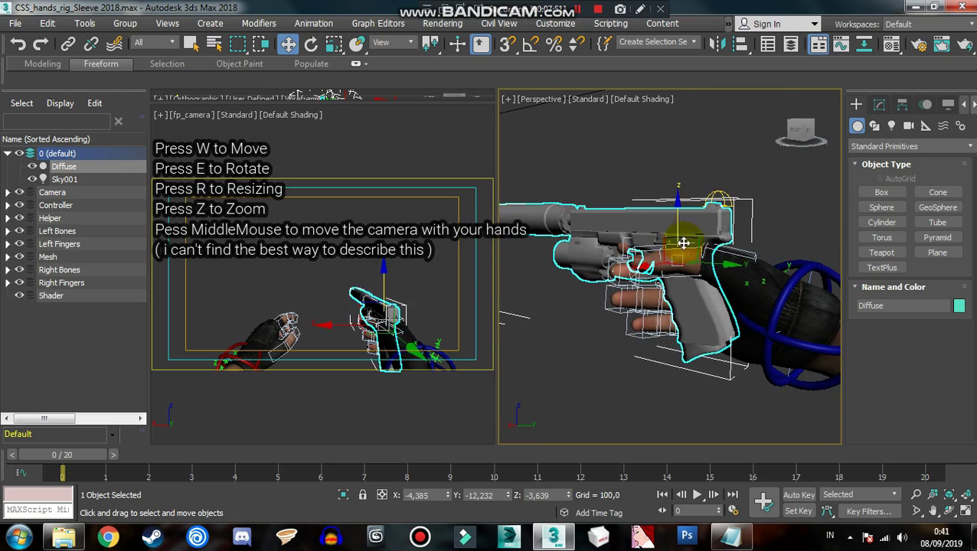
Step: Rotate wrist_controller_02 to turn the right hand around the pistol grip
left_click(805, 337)
left_click_drag(823, 135, 802, 138)
middle_click_drag(747, 238, 656, 257)
left_click_drag(665, 357, 671, 355)
left_click_drag(800, 132, 776, 147)
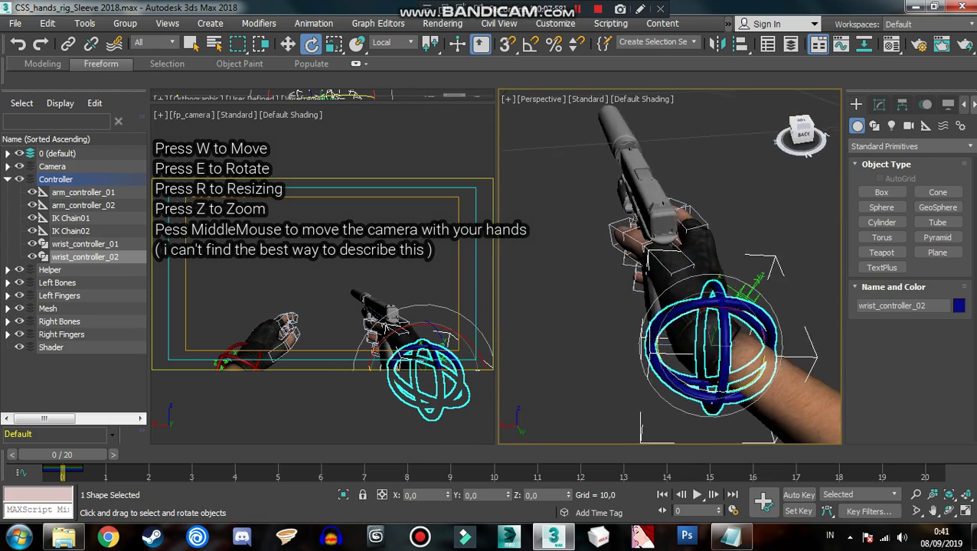
left_click_drag(708, 353, 727, 348)
Step: Enlarge the pistol slightly to match the size of the right hand
left_click_drag(800, 131, 831, 119)
left_click(586, 306)
key("r")
key("w")
middle_click_drag(583, 301, 628, 337, "alt")
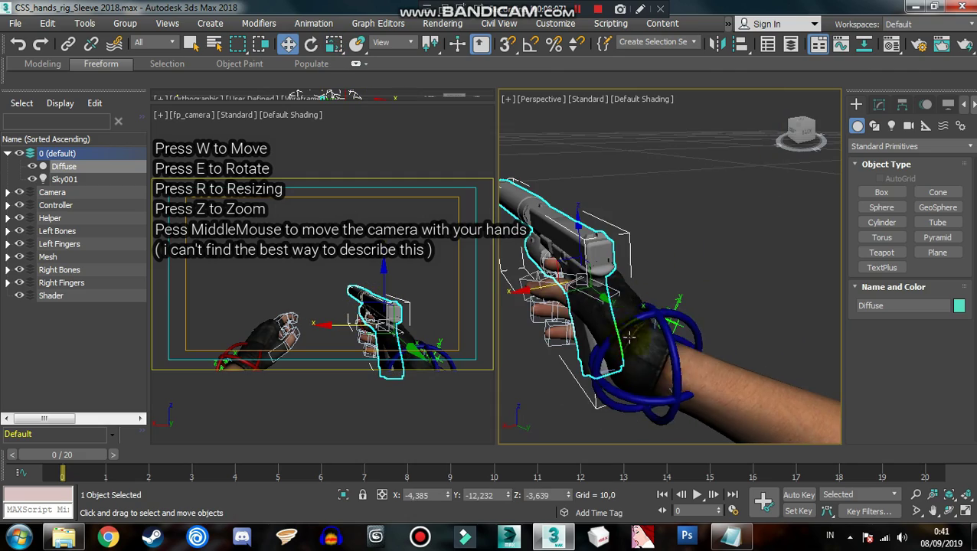
Step: Shift wrist_controller_02 slightly and rotate it again to refine the right hand's angle on the grip
middle_click_drag(581, 250, 688, 335, "alt")
left_click(620, 367)
key("e")
key("w")
left_click_drag(688, 335, 683, 334)
left_click_drag(805, 133, 828, 180)
key("e")
left_click_drag(668, 307, 666, 332)
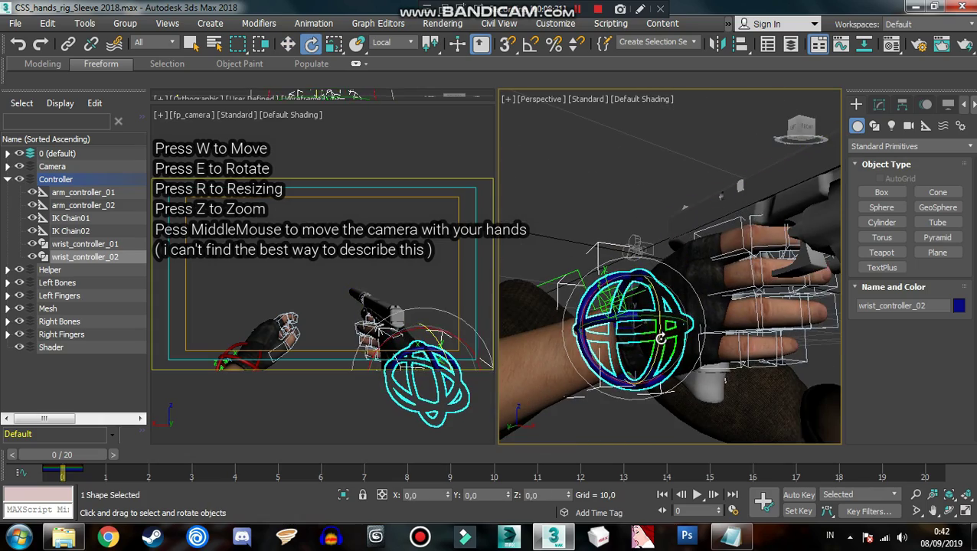
Step: Move wrist_controller_02 slightly to refine the right hand's position on the pistol grip
key("w")
left_click_drag(636, 280, 635, 285)
mouse_move(799, 142)
left_mouse_down()
mouse_move(712, 165)
mouse_move(700, 284)
mouse_move(801, 137)
left_mouse_up()
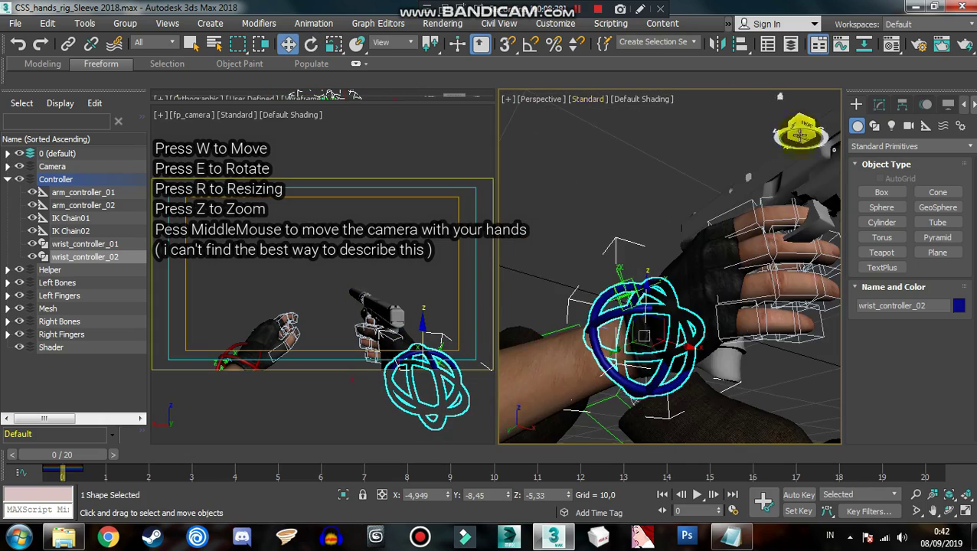
Step: Rotate r_ring_low and the middle finger's base bone to start curling those right-hand fingers around the grip
middle_click_drag(714, 335, 639, 329)
left_click(637, 326)
key("e")
left_click(658, 290)
left_click_drag(678, 295, 670, 325)
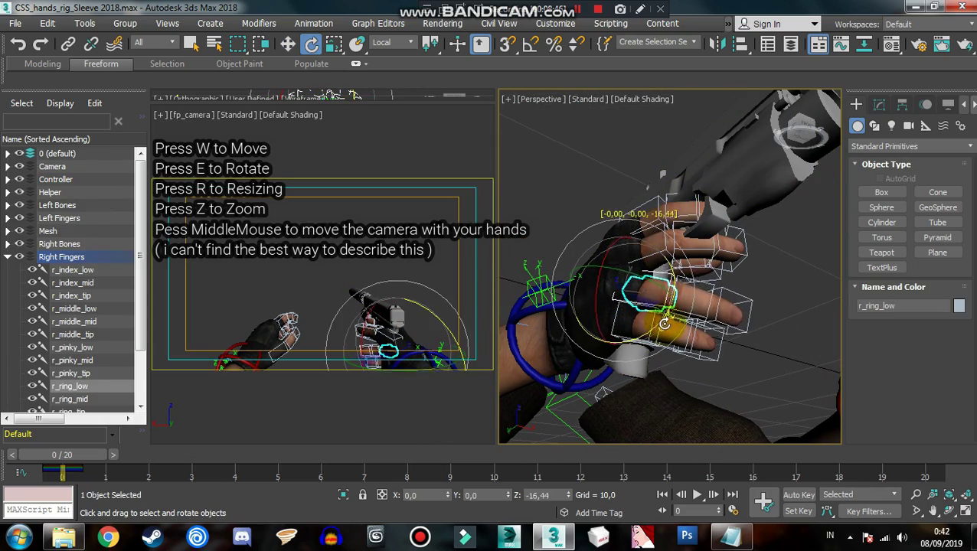
left_click(657, 251)
left_click_drag(680, 256, 666, 281)
Step: Select all three right middle finger bones and curl them together, using each bone's own pivot point as the transform center
left_click_drag(801, 134, 712, 165)
left_click_drag(680, 235, 642, 266)
double_click(640, 265)
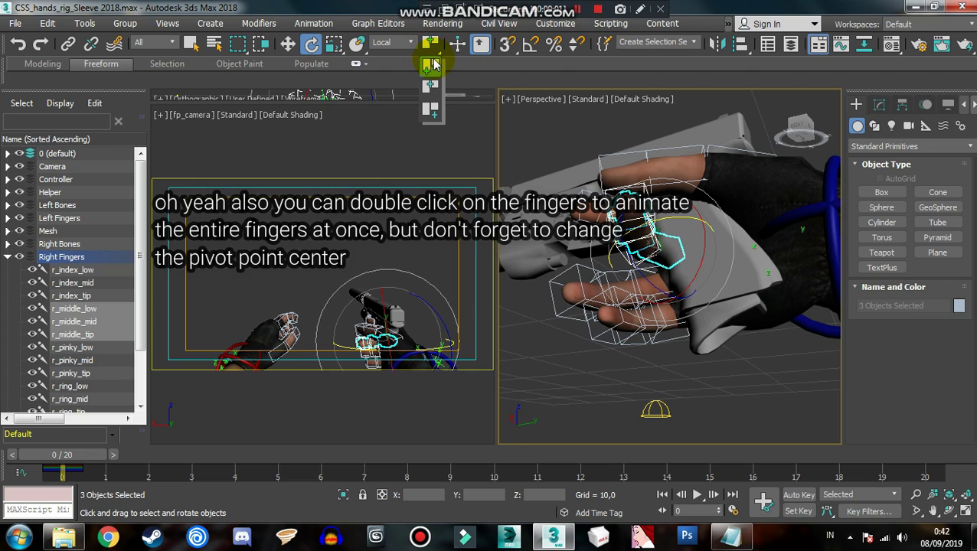
left_click(429, 73)
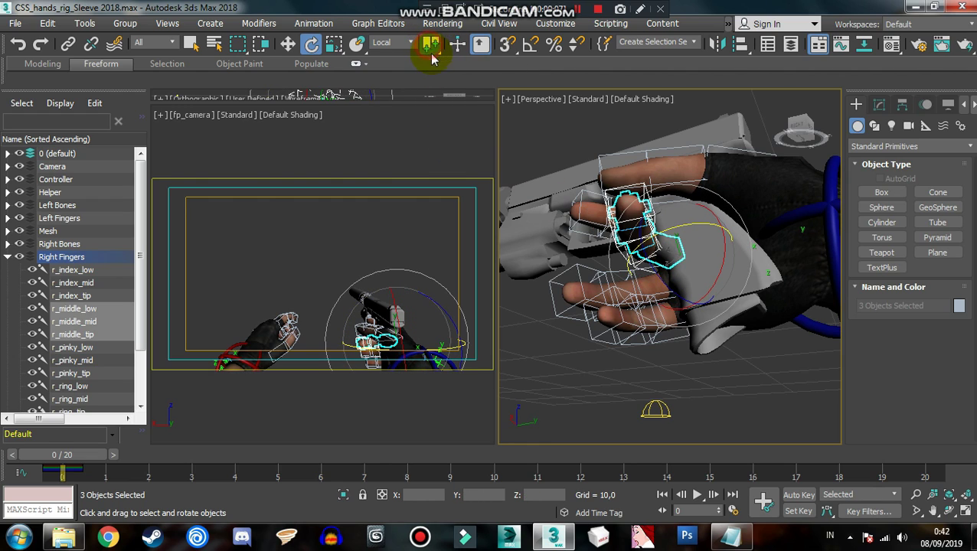
left_click(430, 90)
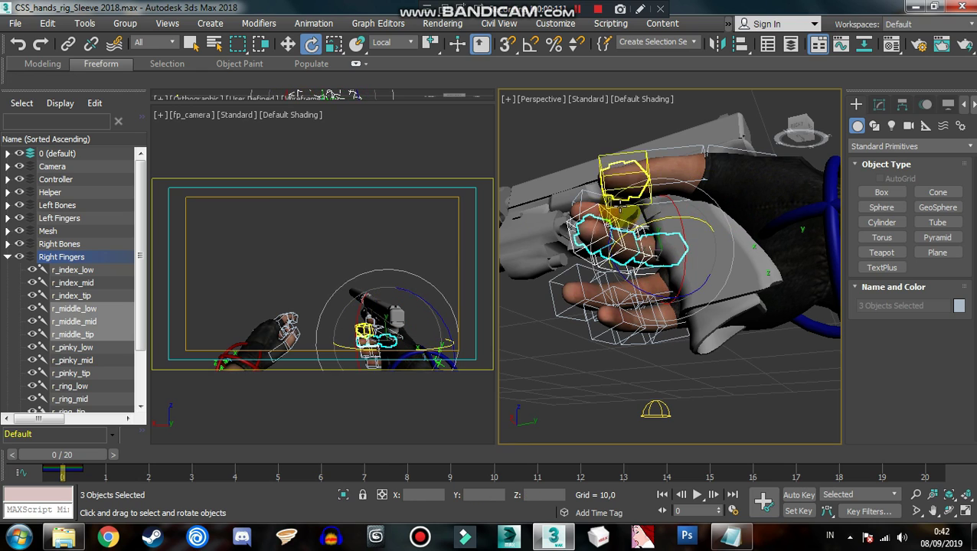
left_click(432, 68)
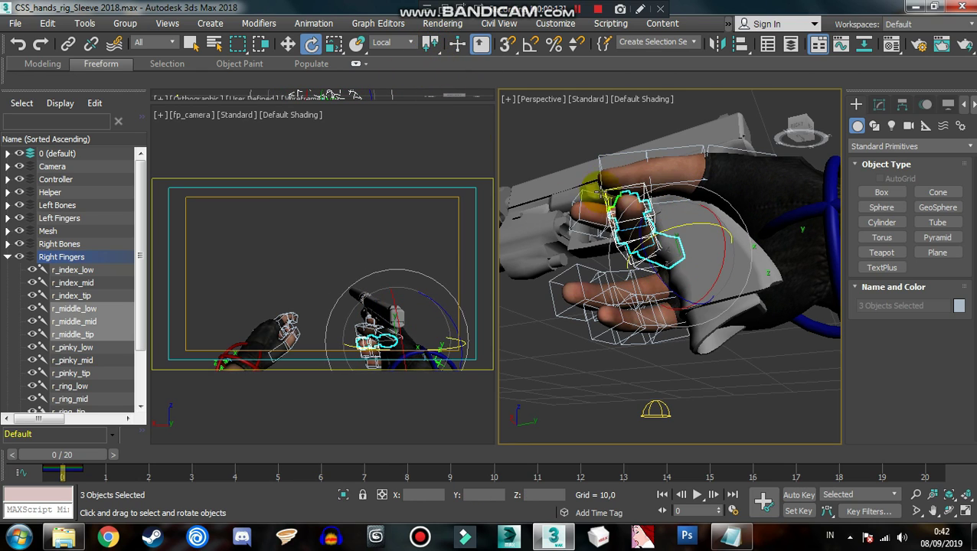
Step: Rotate r_middle_mid and r_middle_low individually to refine how the right middle finger wraps the grip
left_click_drag(796, 143, 806, 148)
scroll(644, 253, "up", 5)
left_click(616, 276)
left_click(581, 242)
left_click_drag(615, 273, 601, 230)
left_click(678, 195)
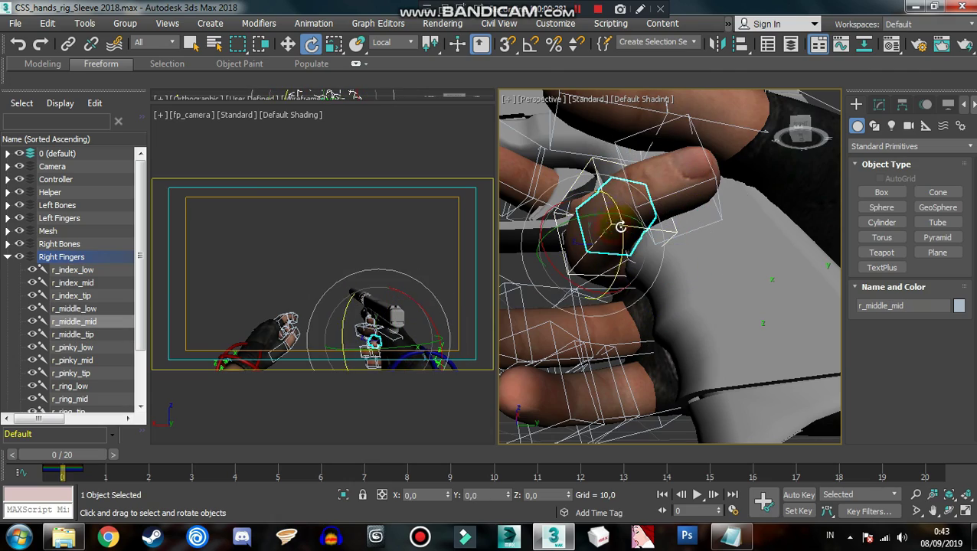
left_click_drag(796, 137, 831, 145)
left_click(601, 166)
middle_click_drag(613, 188, 680, 168)
left_click_drag(545, 145, 563, 188)
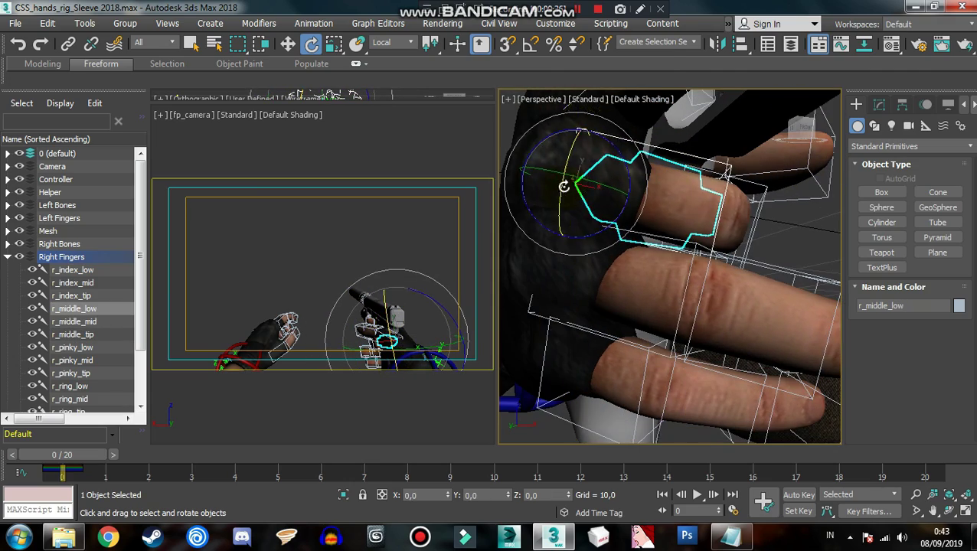
Step: Curl the right ring finger around the grip by rotating its bones one by one, including r_ring_mid
left_click_drag(798, 137, 751, 153)
scroll(711, 218, "down", 1)
left_click(585, 270)
left_click(593, 266)
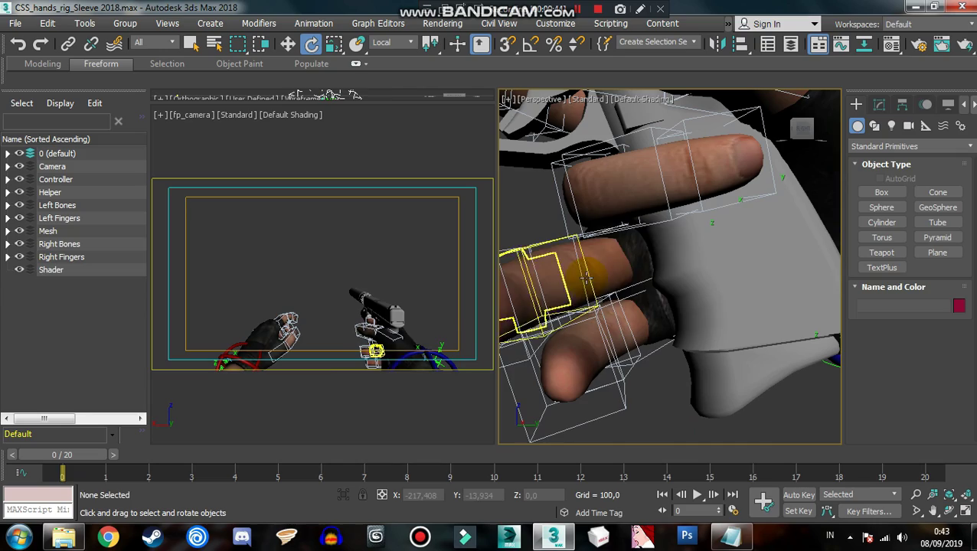
left_click(613, 266)
left_click_drag(615, 268, 665, 289)
left_click_drag(798, 129, 802, 143)
left_click(657, 197)
left_click(659, 198)
left_click_drag(660, 197, 694, 184)
left_click_drag(802, 142, 795, 127)
left_click_drag(593, 242, 625, 177)
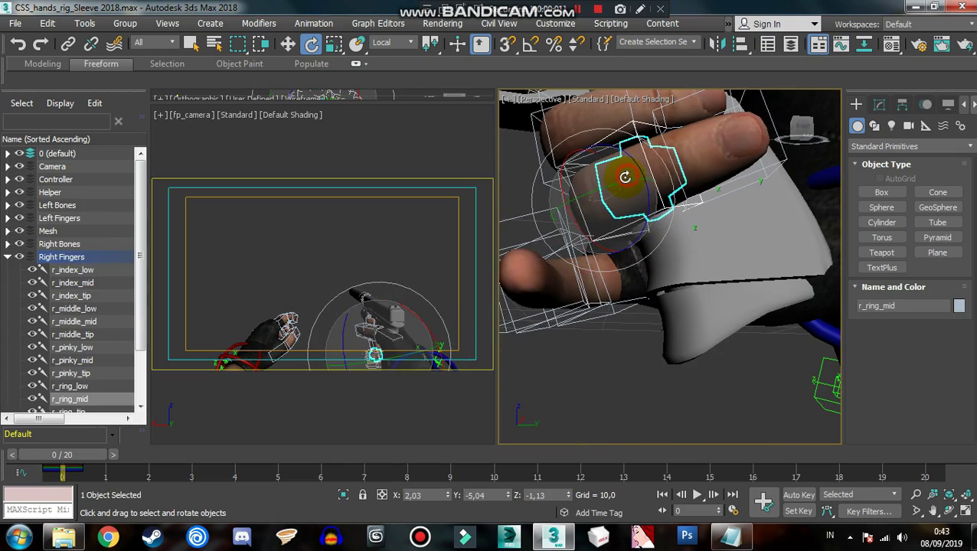
left_click(682, 201)
Step: Curl the right pinky around the grip, including r_pinky_mid, and rotate r_ring_low slightly around X to align the ring finger
left_click_drag(802, 129, 801, 144)
left_click_drag(660, 301, 685, 270)
left_click(670, 264)
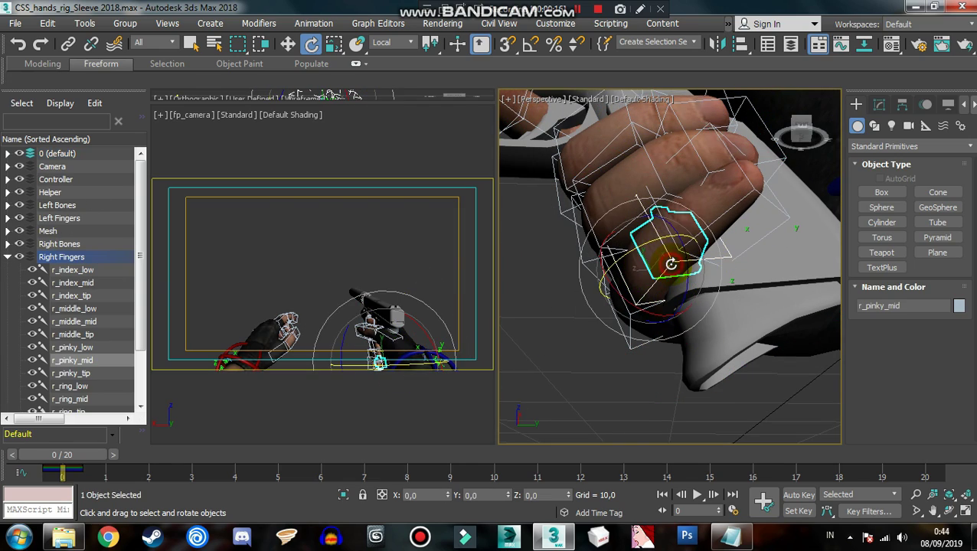
left_click(709, 198)
left_click_drag(802, 132, 801, 130)
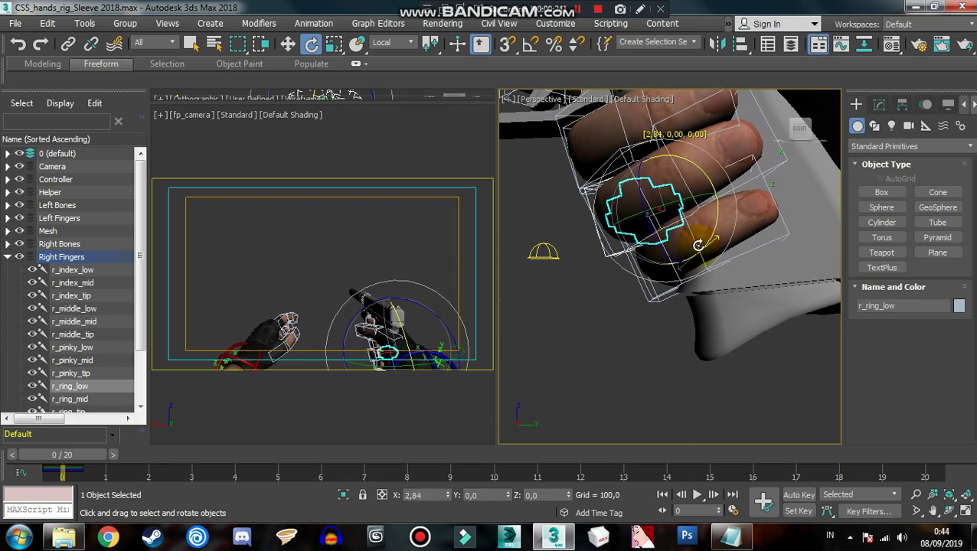
left_click_drag(698, 245, 700, 246)
left_click(674, 262)
left_click_drag(727, 274, 733, 268)
Step: Select the three right thumb bones and rotate them together about 25 degrees around Z
scroll(768, 227, "down", 5)
middle_click_drag(768, 227, 754, 280)
double_click(745, 215)
left_click_drag(717, 200, 737, 169)
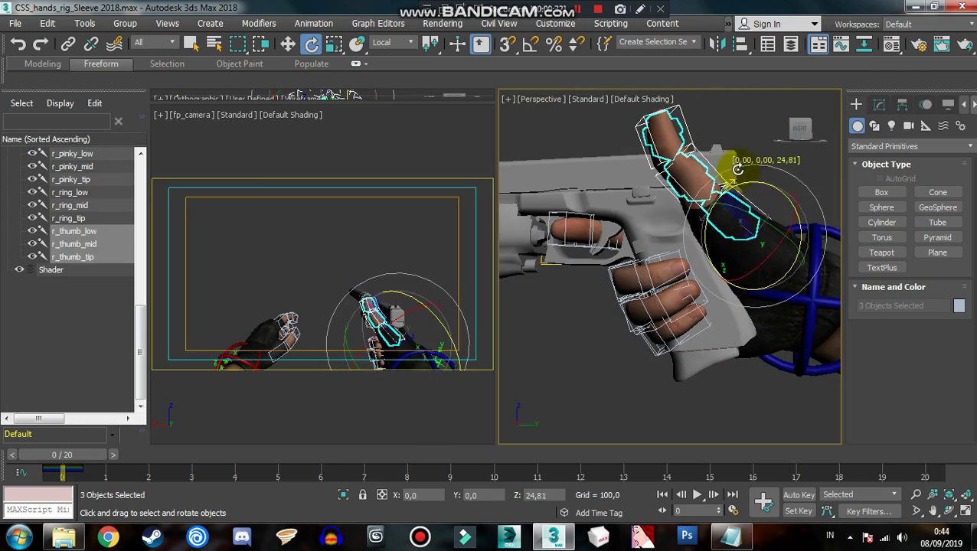
left_click(774, 214)
Step: Rotate r_index_low slightly around Z to adjust the right index finger at the trigger
mouse_move(801, 130)
left_mouse_down()
mouse_move(842, 141)
mouse_move(814, 127)
left_mouse_up()
double_click(749, 242)
left_click_drag(747, 255, 720, 256)
left_click(684, 213)
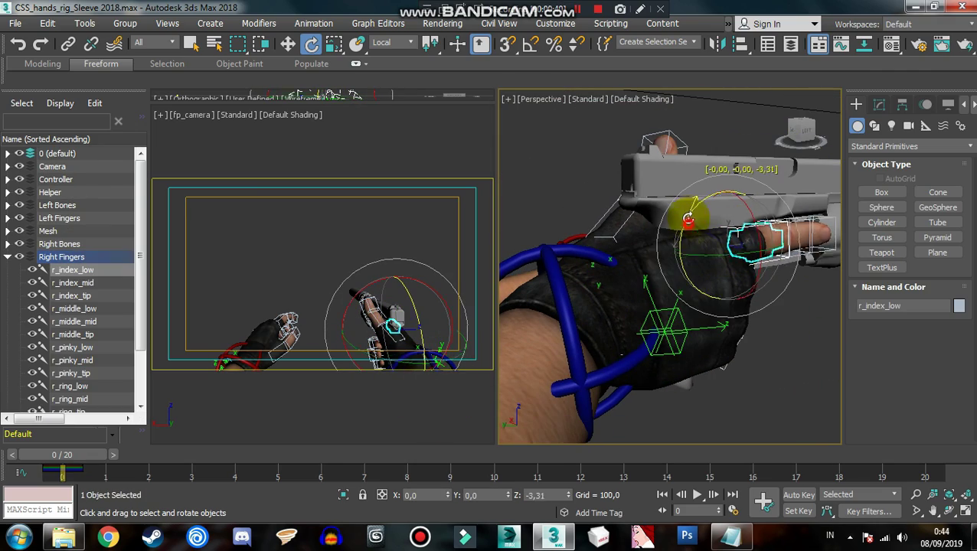
middle_click_drag(684, 213, 648, 250, "alt")
Step: Open the Material Editor and switch it from Slate to Compact mode
key("m")
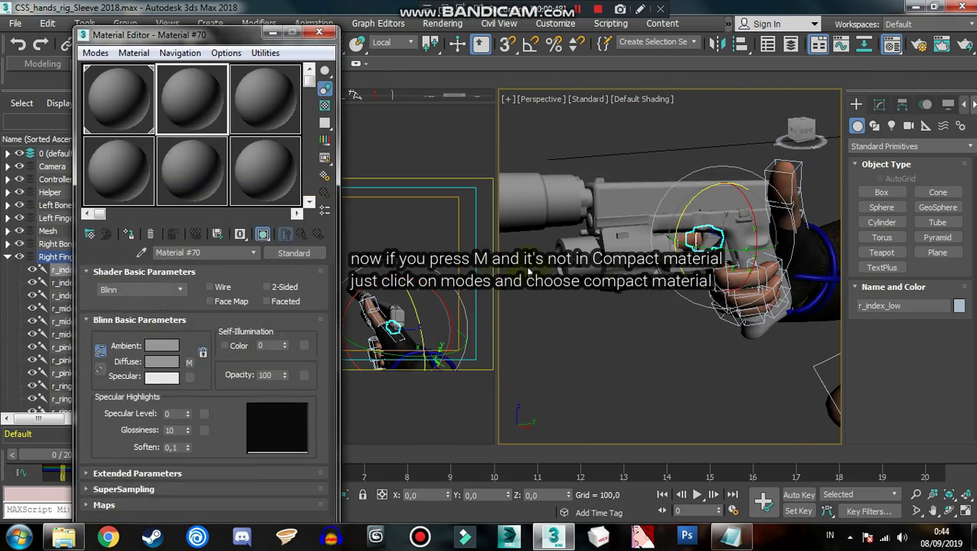
left_click(321, 34)
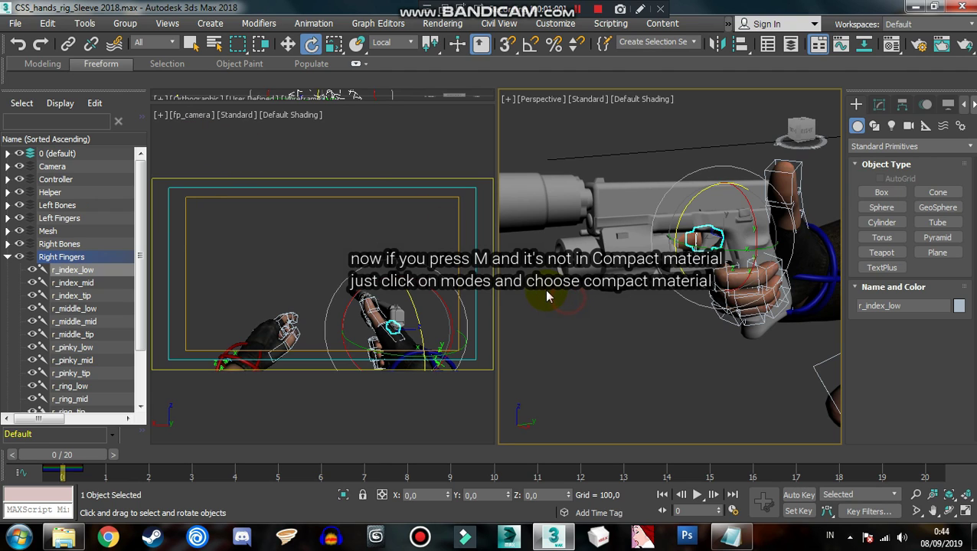
key("m")
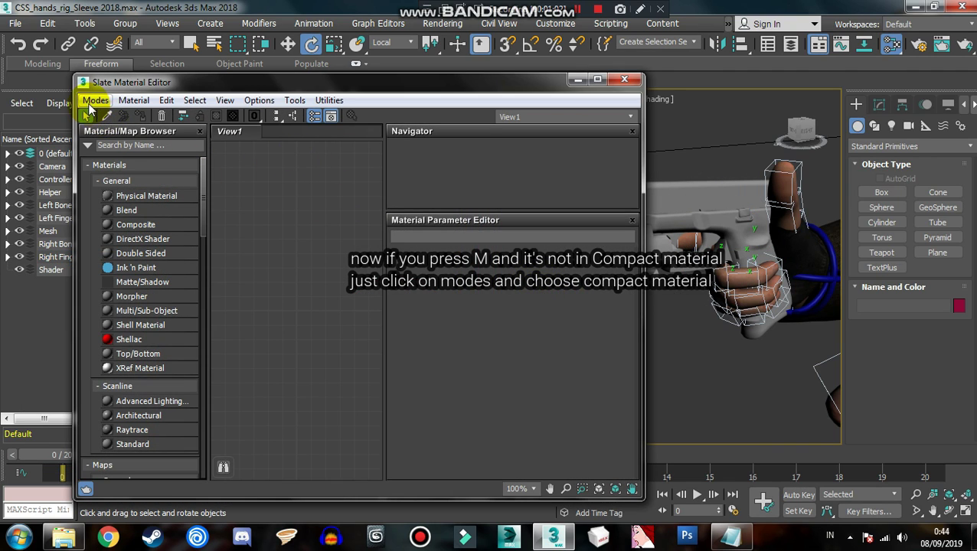
left_click(95, 100)
left_click(138, 119)
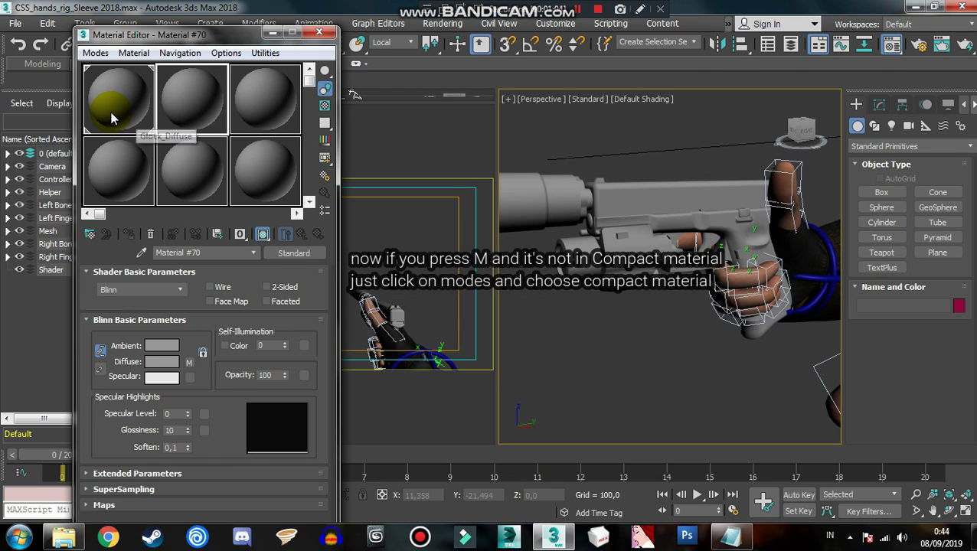
Step: Load the Diffuse texture file from the 3ds max File folder into the first material slot and rename the material Diffuse
left_click(111, 117)
left_click(63, 537)
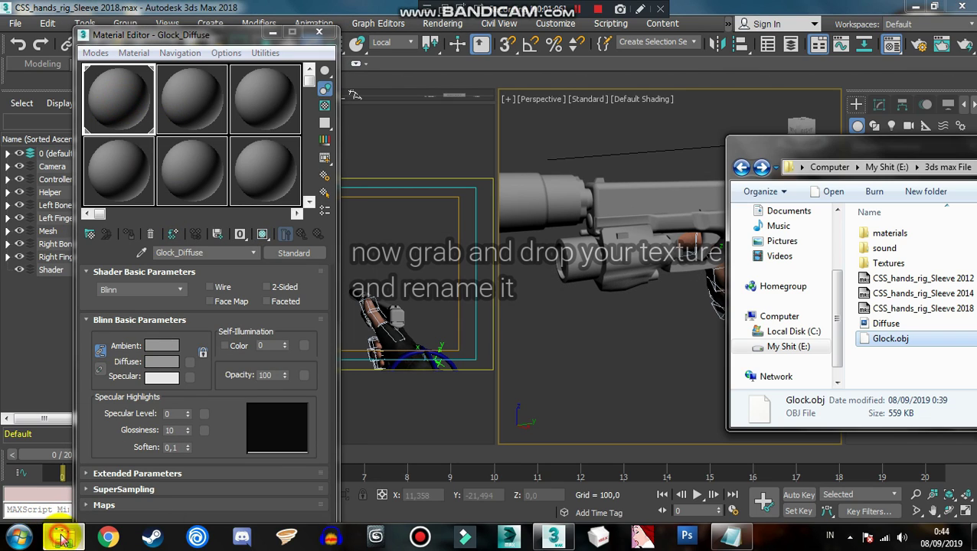
left_click_drag(881, 324, 126, 105)
left_click(213, 255)
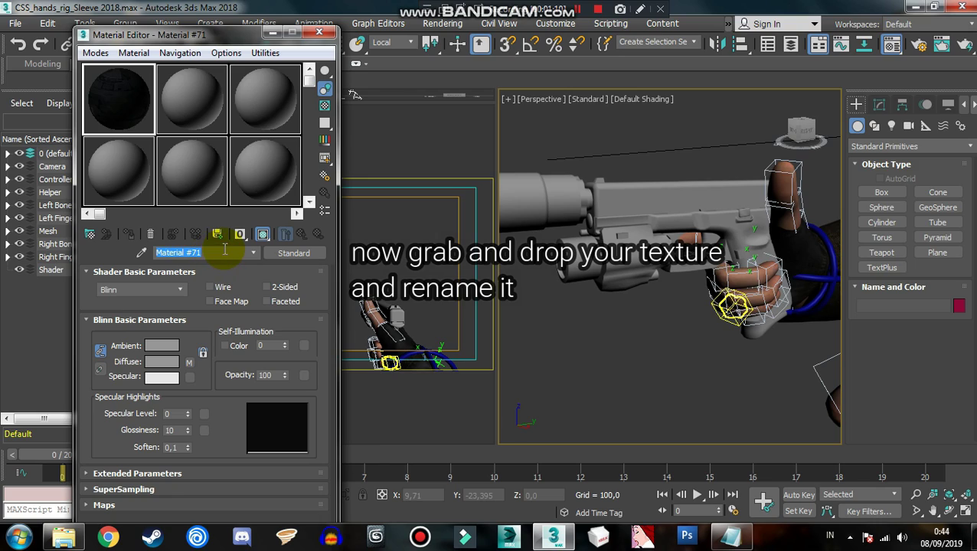
key("BackSpace")
key("BackSpace")
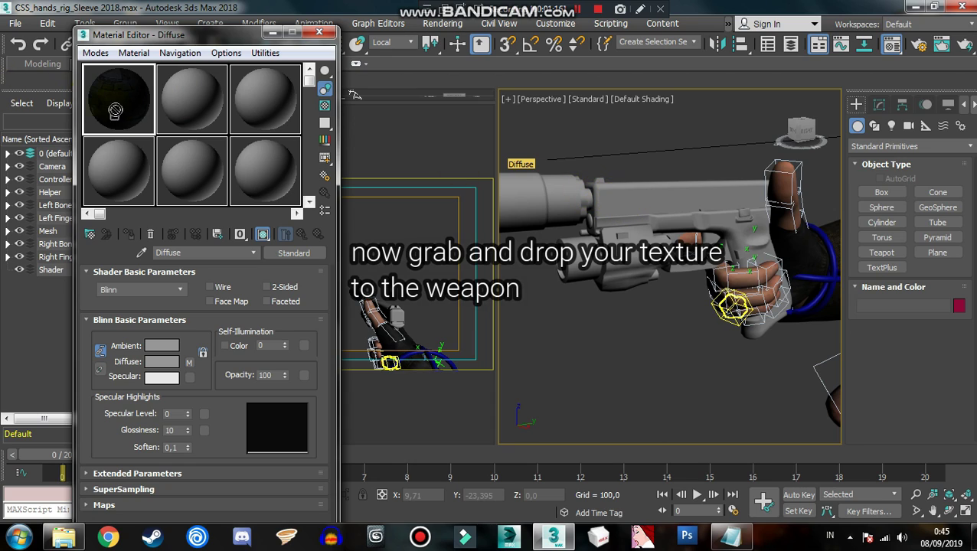
Step: Assign the Diffuse material to the pistol mesh and close the Material Editor
left_click_drag(557, 209, 559, 204)
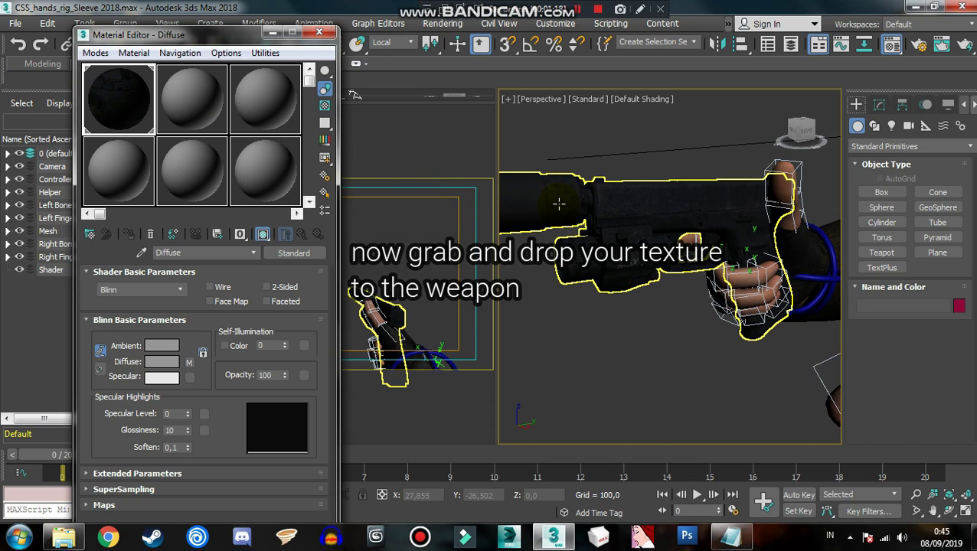
middle_click_drag(655, 202, 669, 216, "alt")
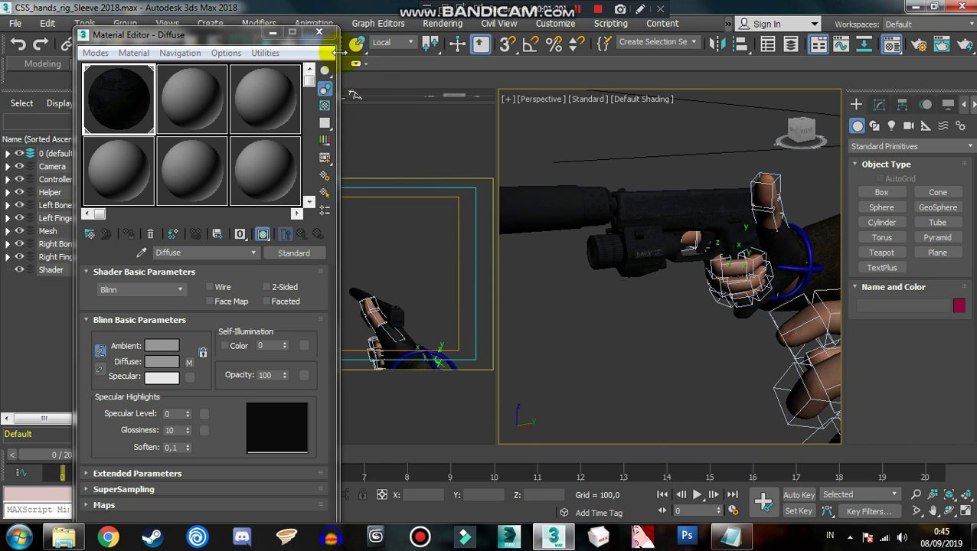
left_click(319, 32)
middle_click_drag(687, 149, 713, 164, "alt")
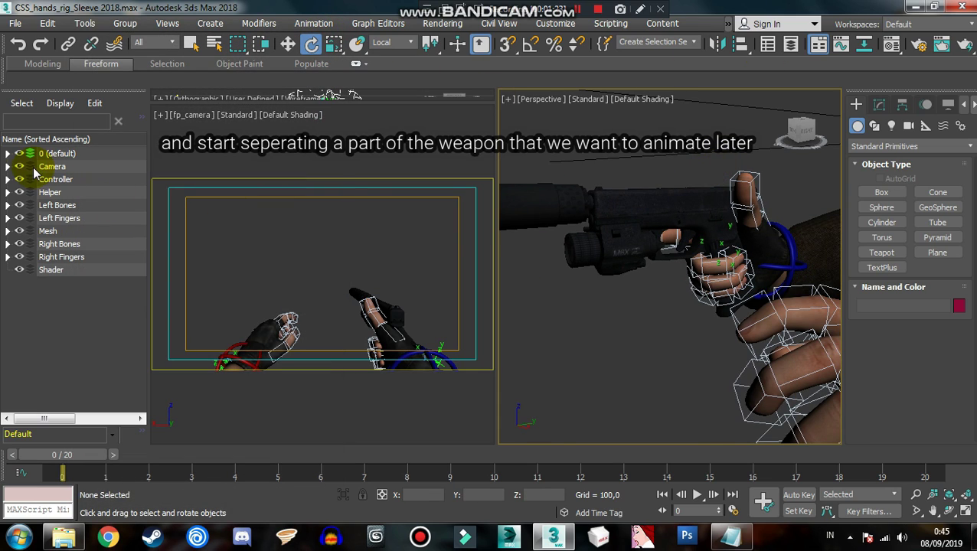
Step: Hide the Mesh, Left Fingers, Right Bones, Right Fingers, Left Bones, Helper and Controller layers so only the weapon remains
left_click(20, 233)
left_click(19, 219)
left_click(19, 243)
left_click(19, 256)
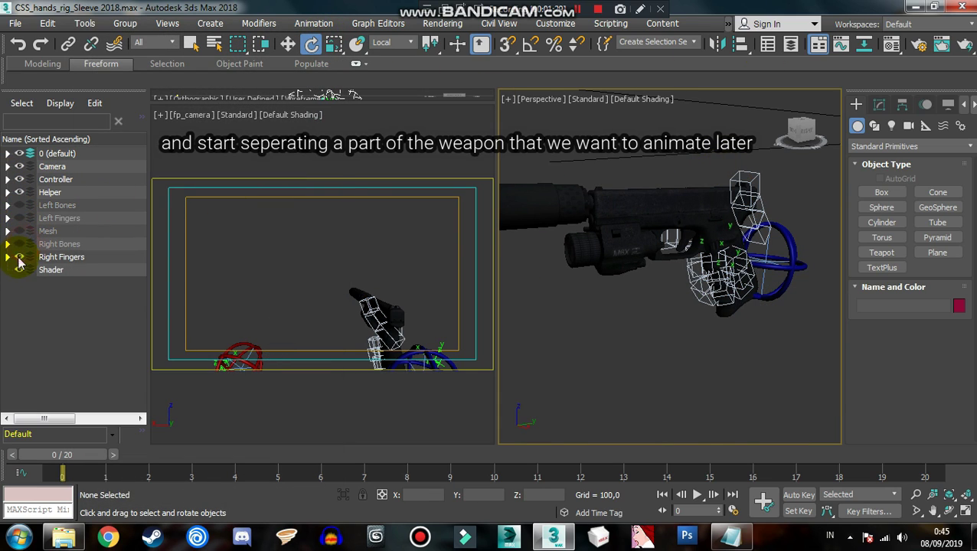
left_click(19, 205)
left_click(19, 193)
left_click(19, 179)
Step: Select the pistol mesh, frame its grip area and enable Element selection on its Editable Mesh
left_click(709, 245)
left_click(708, 245)
key("z")
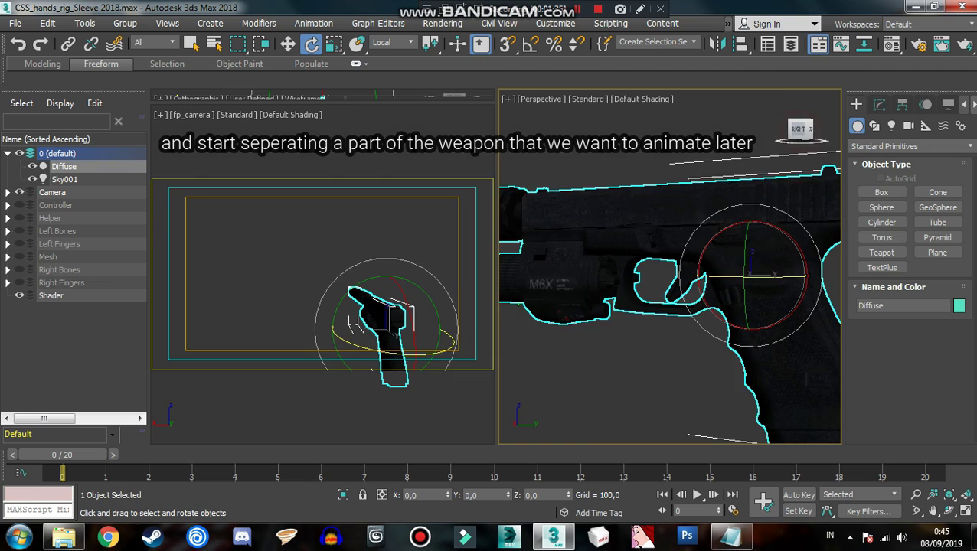
key("w")
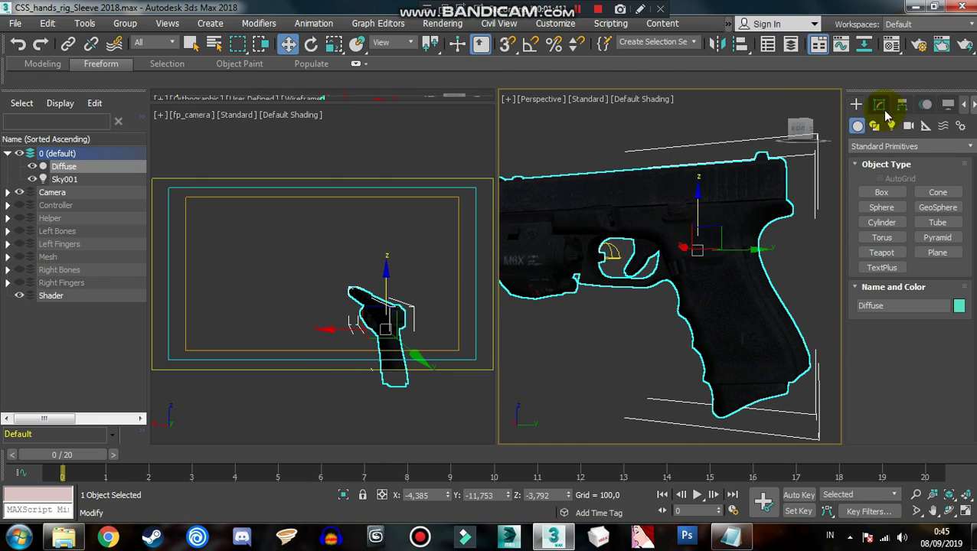
left_click(880, 104)
left_click(943, 262)
Step: Select the pistol's trigger element and detach it as a separate object named trigger
left_click(611, 253)
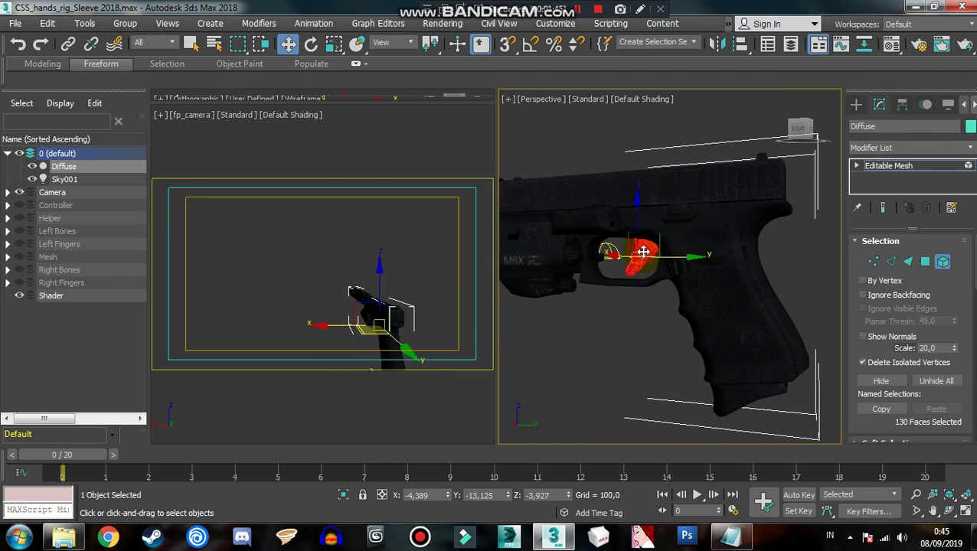
left_click(800, 129)
left_click_drag(456, 155, 456, 245)
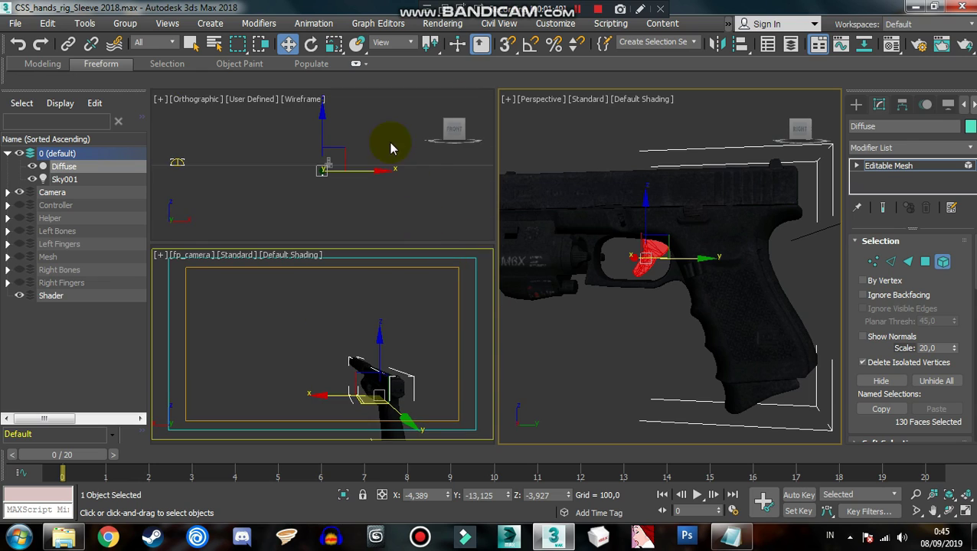
scroll(393, 153, "up", 5)
left_click(469, 132)
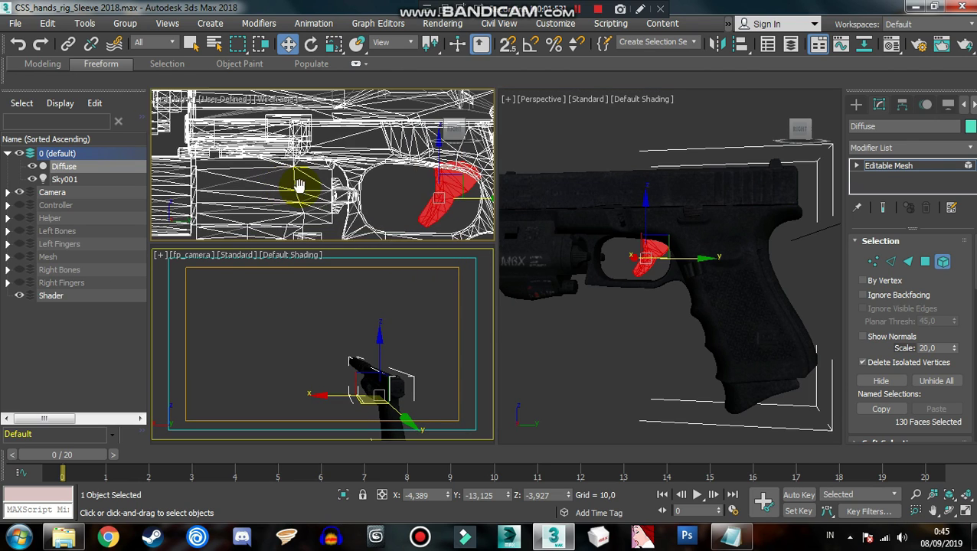
left_click_drag(956, 299, 956, 271)
left_click(938, 340)
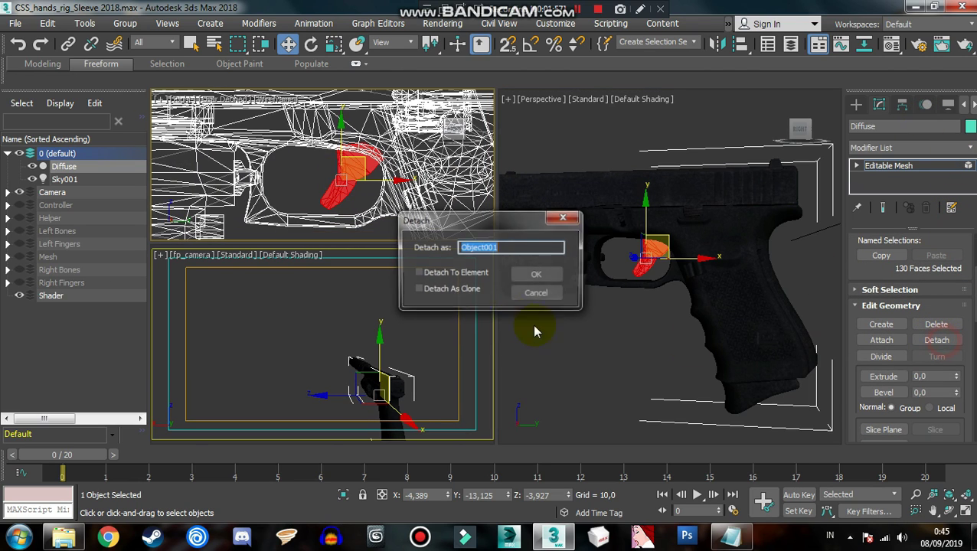
key("Return")
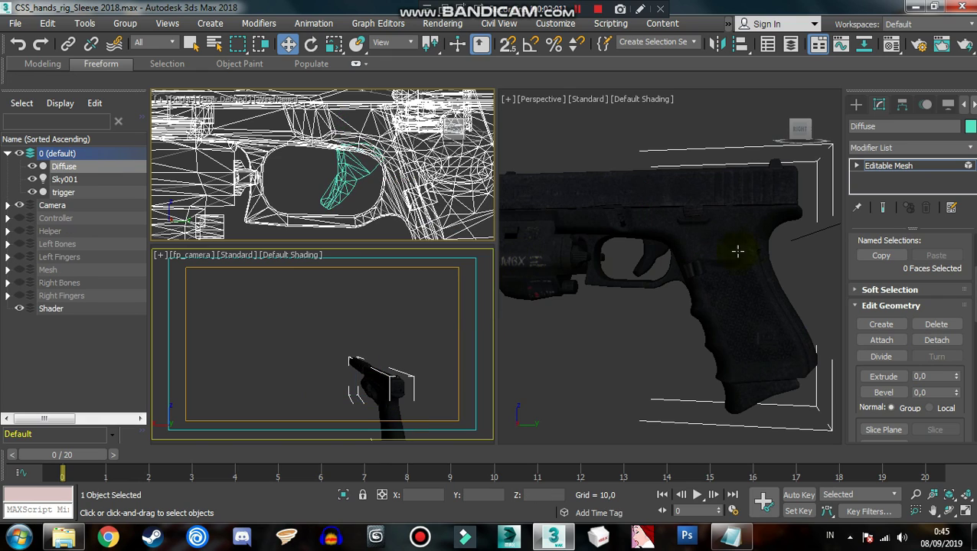
Step: Select the elements of the magazine inside the pistol grip in the wireframe view
middle_click_drag(523, 267, 509, 255)
scroll(475, 202, "down", 1)
middle_click_drag(476, 202, 425, 192)
scroll(398, 157, "down", 1)
middle_click_drag(376, 122, 386, 147)
left_click(355, 174)
left_click(413, 181)
left_click(357, 230)
middle_click_drag(404, 183, 430, 274)
Step: Switch the wireframe viewport to the Left view and detach the selected magazine elements as a separate object named clip
left_click_drag(454, 128, 452, 131)
left_click(202, 102)
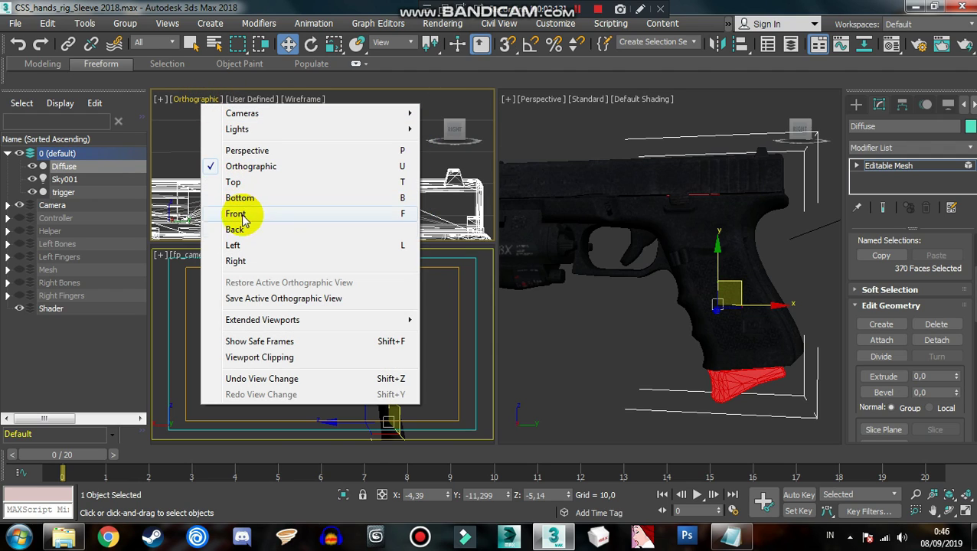
left_click(236, 246)
key("z")
middle_click_drag(385, 123, 357, 200)
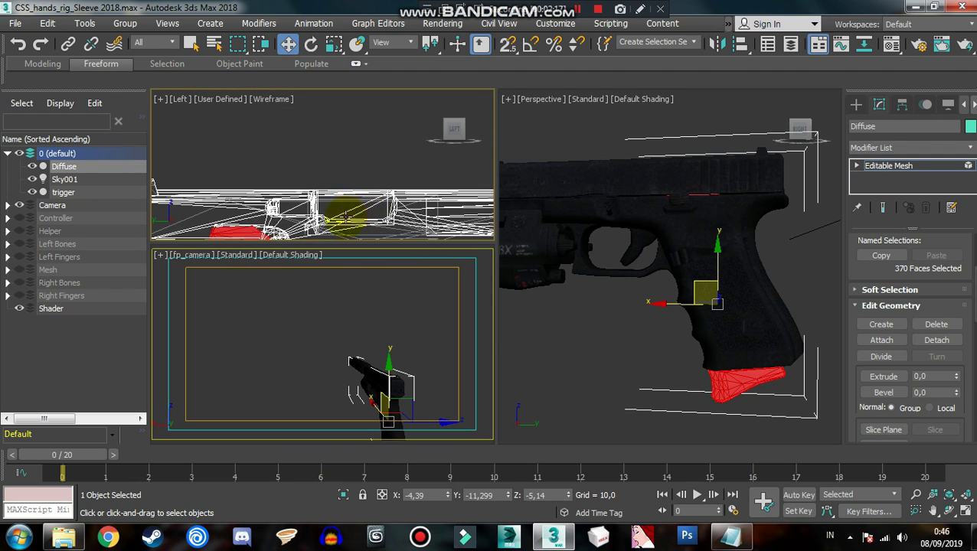
scroll(357, 198, "up", 4)
left_click(938, 341)
type("clip")
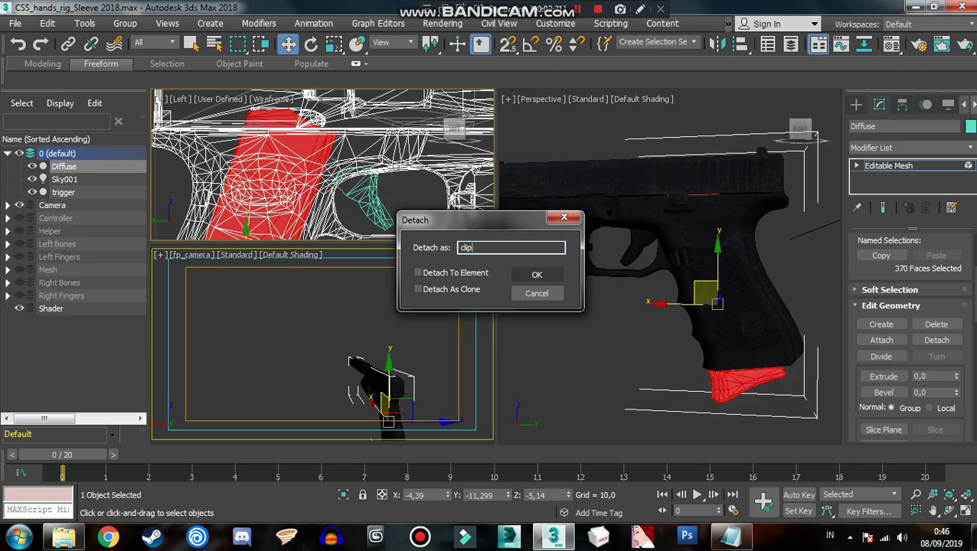
key("Return")
Step: Select the pistol's slide element and display the perspective viewport in wireframe to inspect the parts around it
scroll(314, 146, "up", 3)
middle_click_drag(319, 149, 317, 191)
left_click(310, 145)
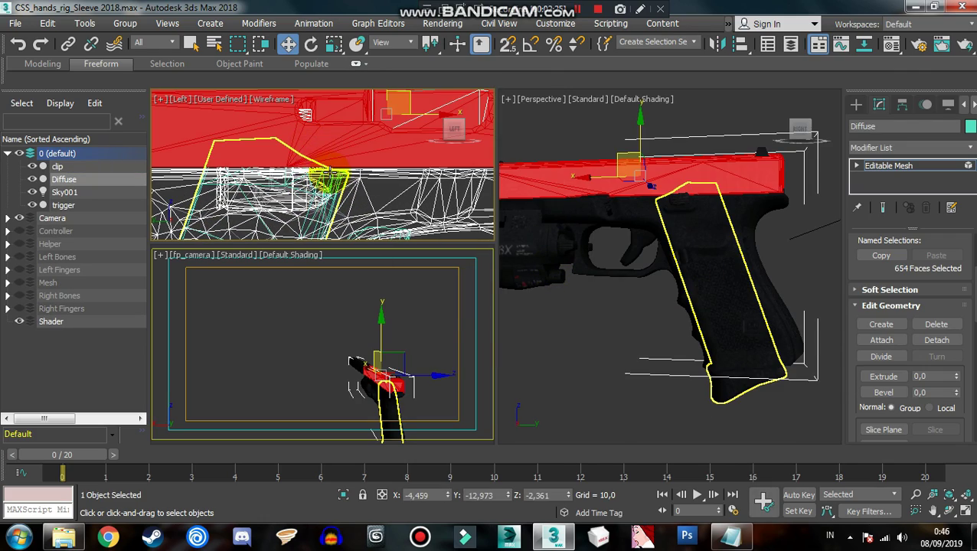
left_click(661, 197)
key("F3")
scroll(661, 197, "up", 5)
left_click(715, 188)
left_click_drag(800, 130, 809, 135)
scroll(704, 238, "down", 3)
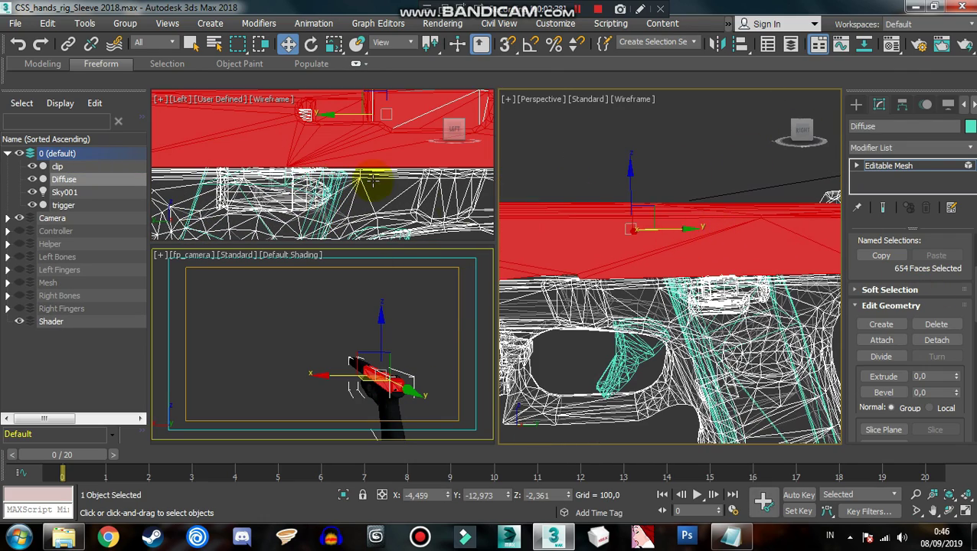
Step: Add the slide's small elements to the selection, leave out the ejection-port block, and detach the selection as an object named slide
scroll(372, 180, "down", 4)
middle_click_drag(294, 147, 261, 169)
left_click_drag(795, 135, 701, 159)
scroll(735, 222, "up", 2)
middle_click_drag(758, 222, 706, 254)
left_click(659, 247, "ctrl")
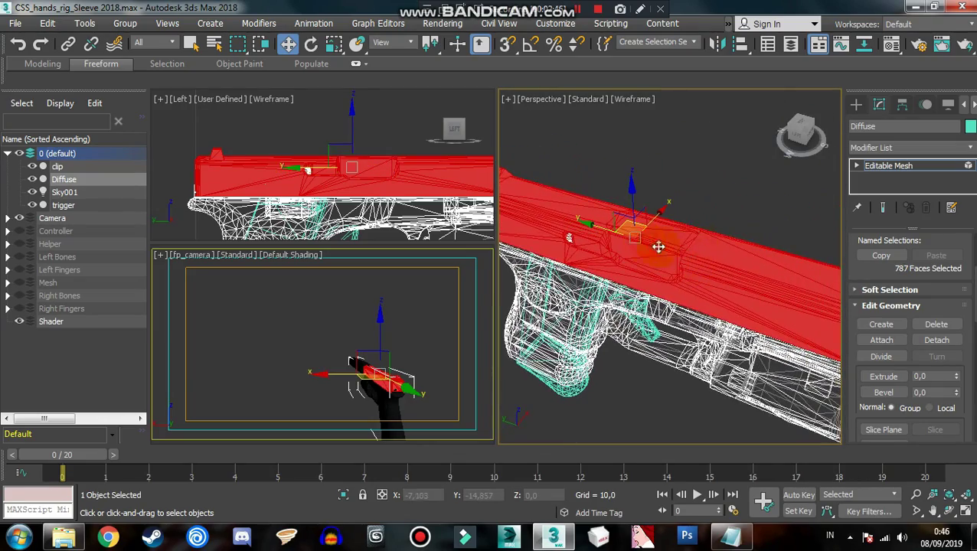
left_click(729, 204)
left_click(729, 259)
key("F3")
middle_click_drag(592, 236, 751, 263)
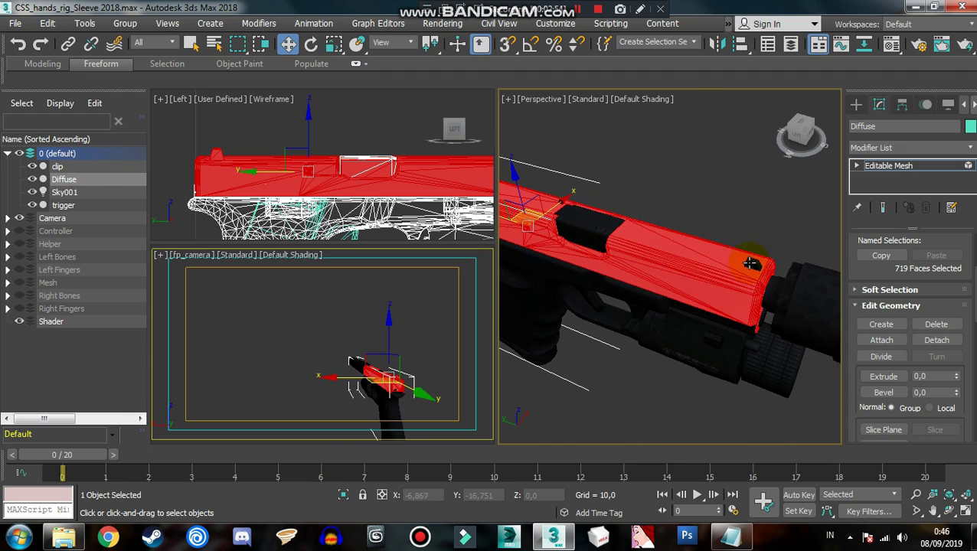
left_click(937, 340)
key("Return")
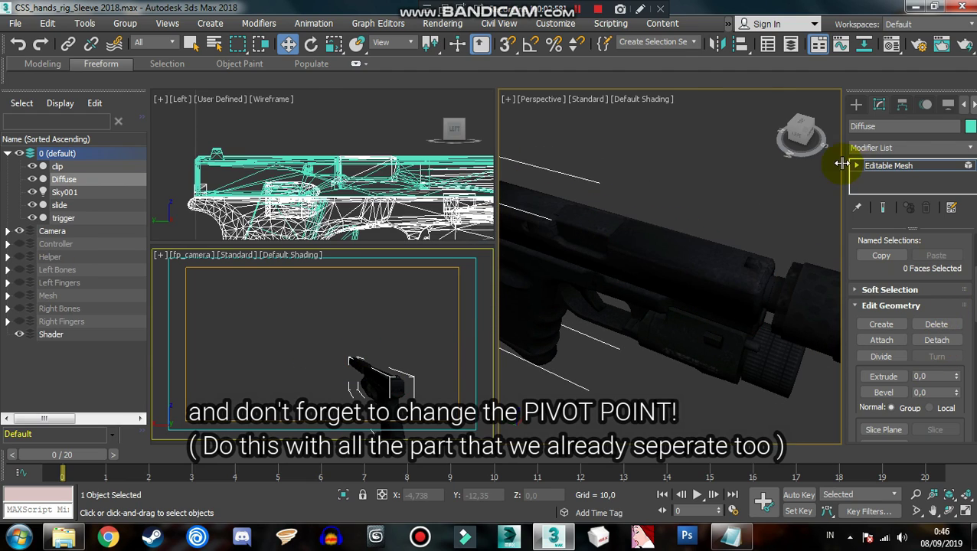
Step: Select the slide object and center its pivot to the object
left_click(856, 105)
left_click(677, 268)
middle_click_drag(704, 241, 782, 253)
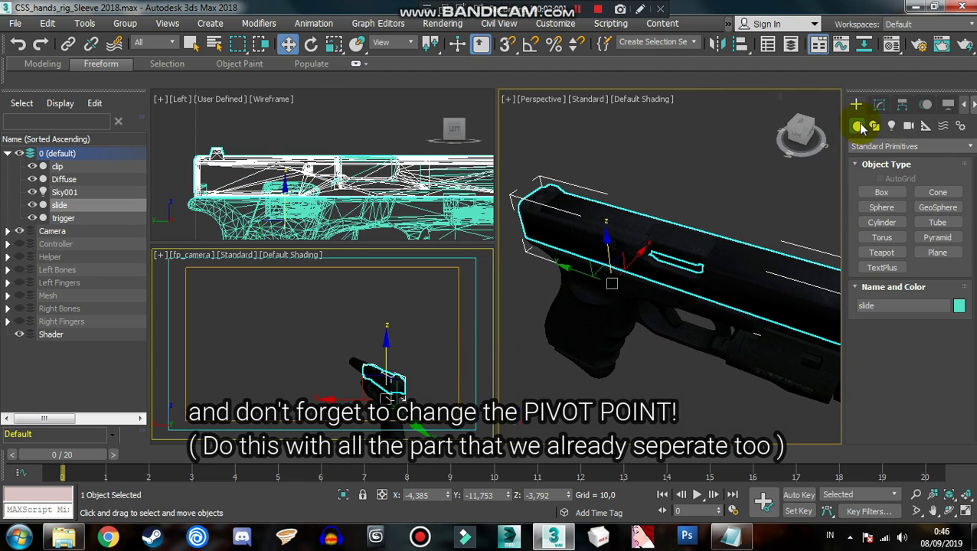
left_click(879, 104)
left_click(903, 105)
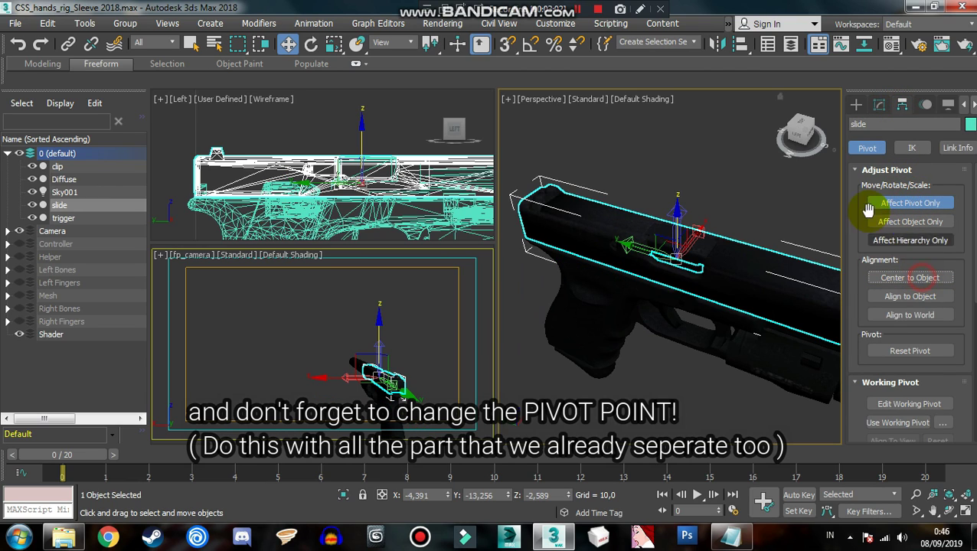
left_click(856, 105)
Step: Hide the slide object to expose the internal pistol parts
mouse_move(635, 247)
left_mouse_down()
mouse_move(523, 240)
mouse_move(620, 256)
left_mouse_up()
right_click(759, 271)
mouse_move(801, 130)
left_mouse_down()
mouse_move(818, 115)
mouse_move(797, 136)
mouse_move(796, 127)
left_mouse_up()
left_click(790, 213)
Step: Select the bullet elements above the magazine in the pistol mesh and detach them as an object named bullet
scroll(754, 268, "up", 4)
left_click(754, 284)
left_click(878, 105)
left_click(943, 262)
left_click_drag(952, 423, 952, 301)
left_click(940, 372)
type("bullet")
key("Return")
left_click(857, 105)
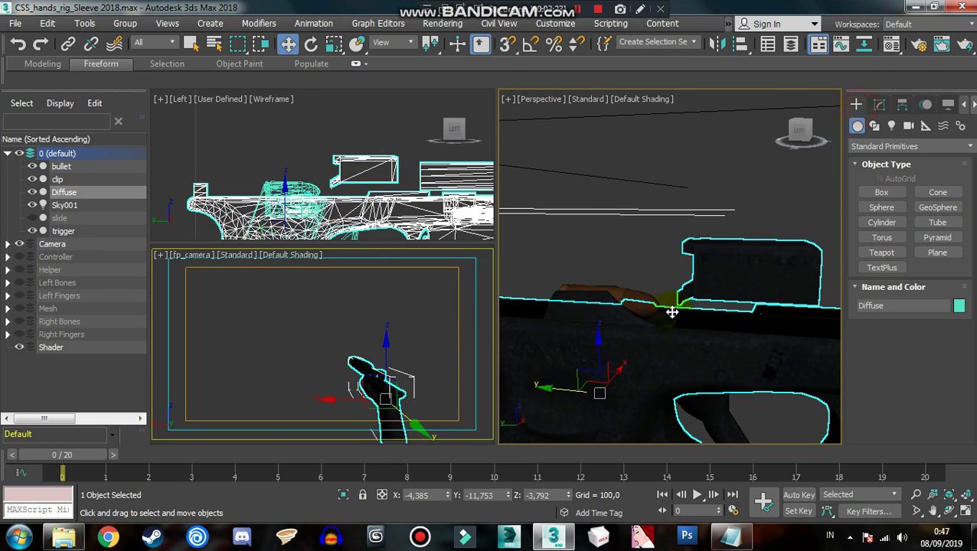
Step: Select the bullet and center its pivot to the object
left_click(642, 301)
left_click(902, 105)
left_click(915, 205)
left_click(910, 278)
Step: Select the clip inside the grip and center its pivot to the object
middle_click_drag(604, 438, 637, 334)
scroll(638, 334, "down", 3)
scroll(299, 176, "down", 2)
left_click(262, 204)
middle_click_drag(295, 141, 295, 207)
left_click(910, 278)
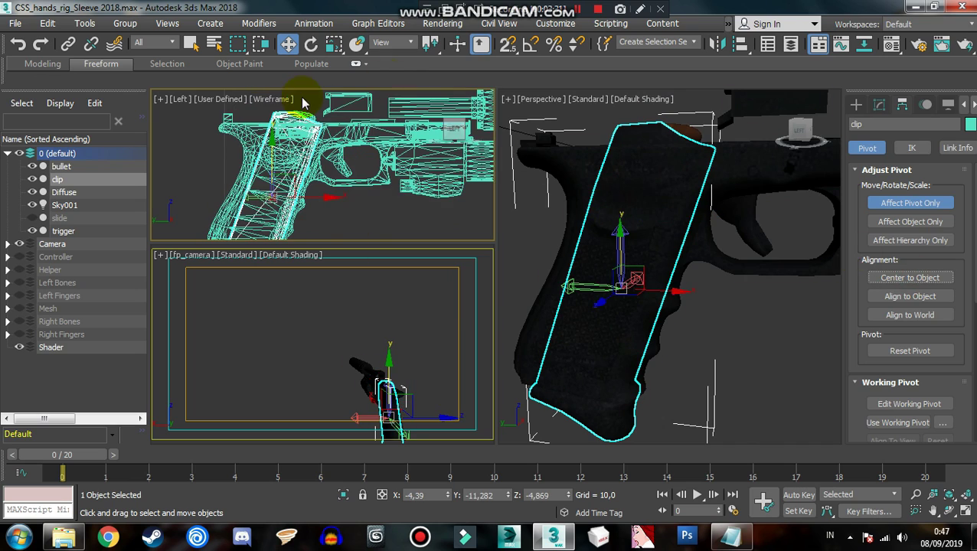
left_click(855, 107)
Step: Set the reference coordinate system to Local and test sliding the clip down along the grip
left_click(288, 44)
left_click(401, 45)
left_click(385, 95)
left_click_drag(644, 236, 611, 334)
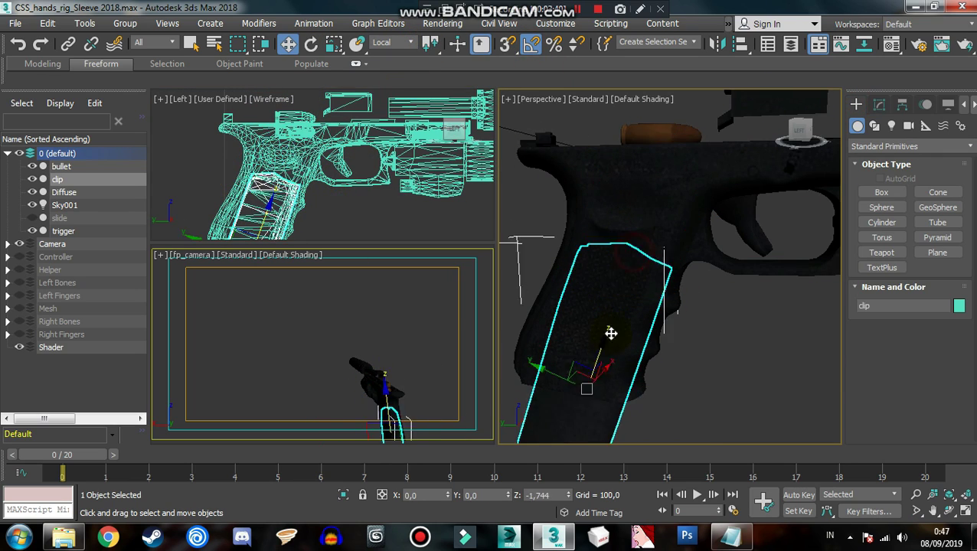
Step: Try to constrain the bullet to the clip, test the connection by moving the clip, and undo the move
left_click(669, 203)
left_click(314, 24)
mouse_move(325, 105)
left_click(508, 186)
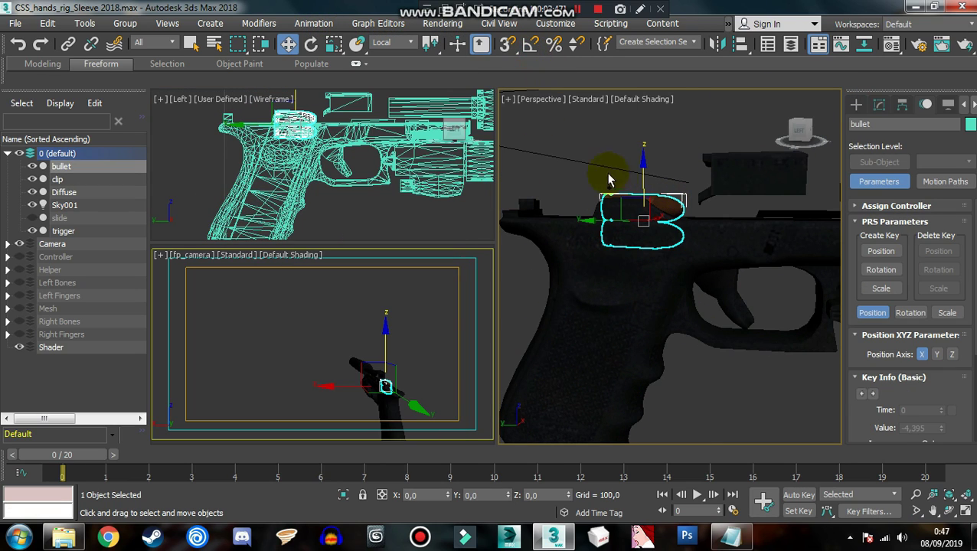
left_click(313, 24)
left_click(509, 186)
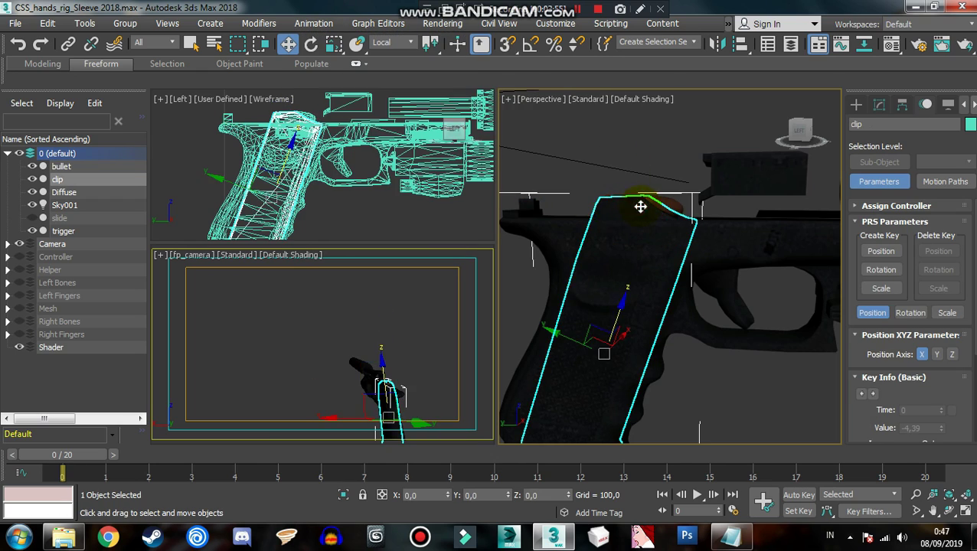
left_click_drag(606, 315, 607, 311)
key("ctrl+z")
Step: Select the ejection-port block element in the Diffuse mesh and detach it as an object named ejector
middle_click_drag(714, 263, 633, 254)
scroll(633, 253, "down", 1)
left_click(673, 169)
left_click(880, 105)
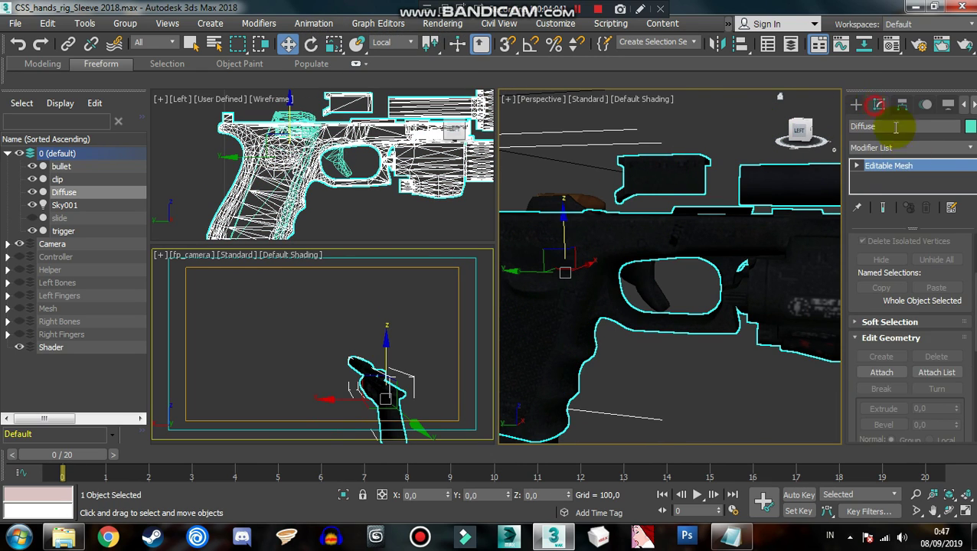
scroll(904, 306, "up", 3)
left_click(942, 261)
left_click(676, 174)
middle_click_drag(676, 174, 716, 195, "alt")
scroll(911, 344, "down", 3)
left_click(948, 368)
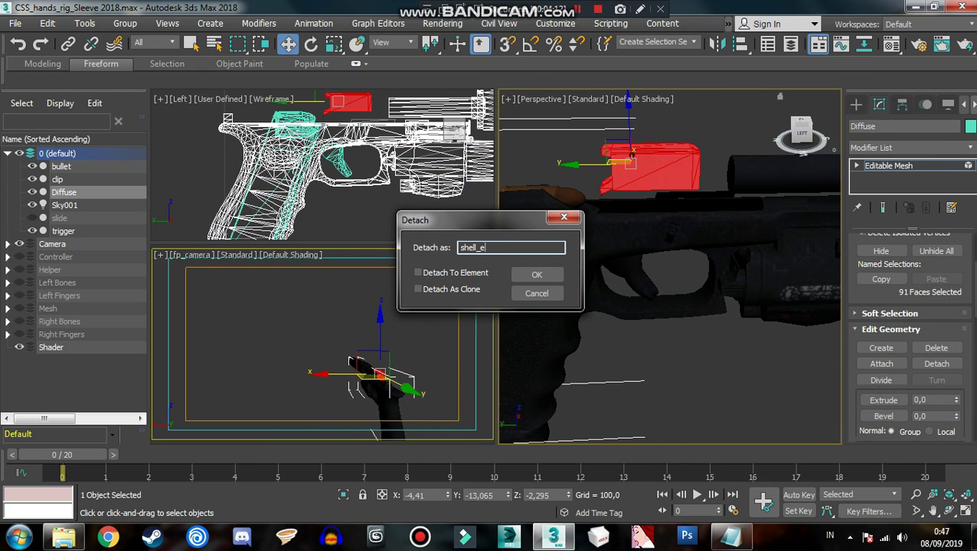
type("ejector")
key("Return")
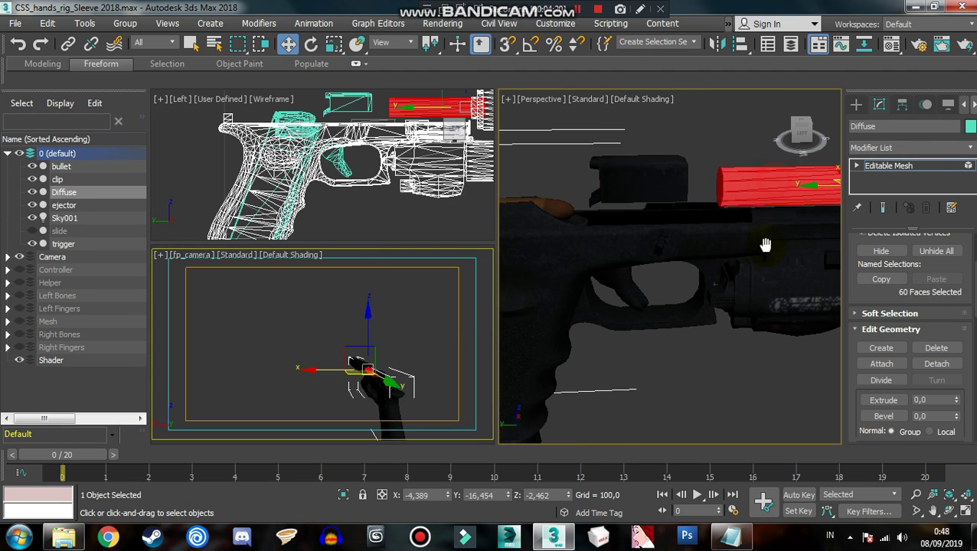
Step: Detach the pistol's barrel element as barrel and the suppressor element as silencer
left_click(937, 363)
type("barrel")
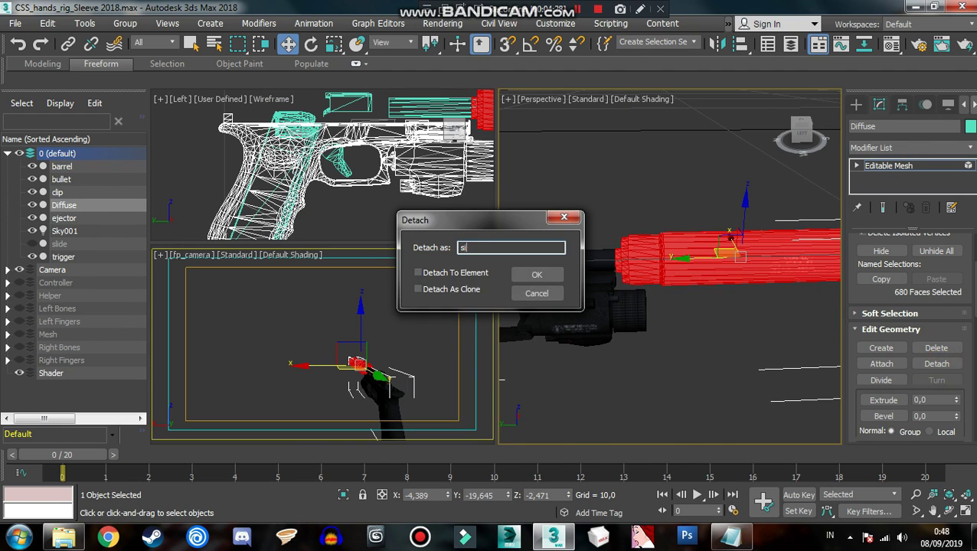
key("Return")
Step: Center the pivots of the detached barrel, ejector and silencer to their objects
left_click(902, 104)
left_click(911, 205)
left_click(910, 278)
left_click(563, 230)
left_click(910, 278)
middle_click_drag(712, 228, 674, 222)
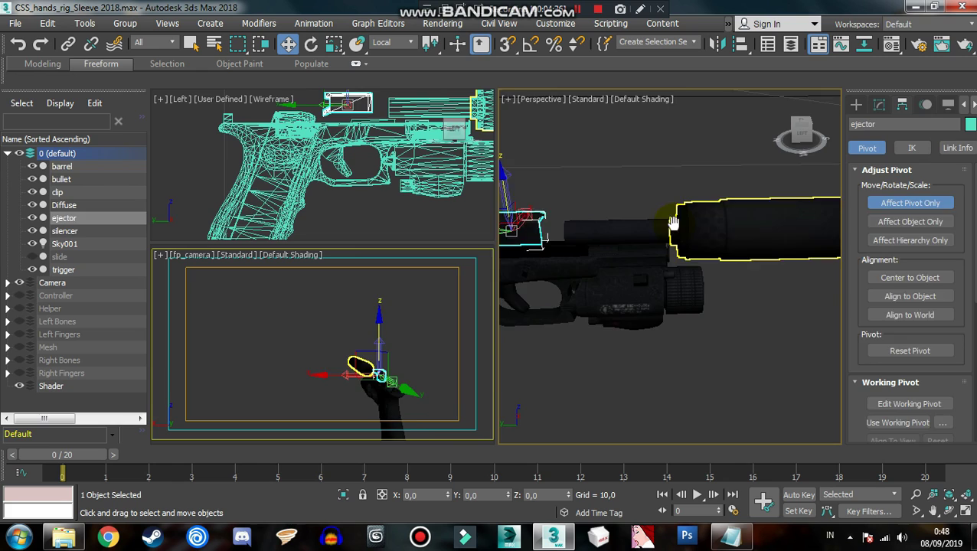
left_click(713, 224)
left_click(910, 278)
Step: Center the trigger's pivot to the object, shift it toward the hinge and test the trigger's rotation
left_click(733, 314)
middle_click_drag(656, 330, 763, 332)
left_click(660, 288)
left_click(896, 280)
scroll(347, 128, "up", 3)
middle_click_drag(347, 127, 293, 164)
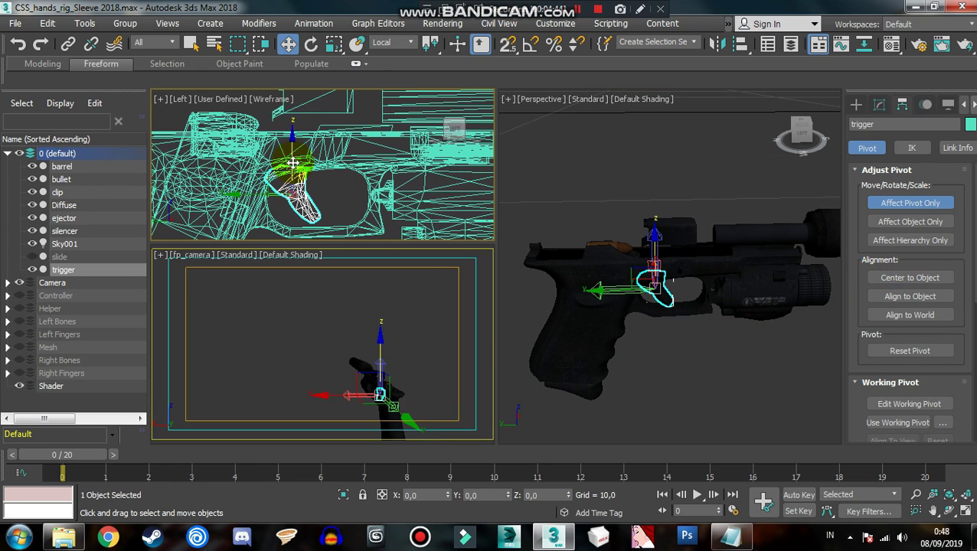
left_click(857, 104)
key("e")
left_click_drag(677, 250, 672, 247)
Step: Readjust the trigger's pivot near its upper hinge and check it by rotating the trigger
left_click(902, 104)
left_click(911, 203)
key("w")
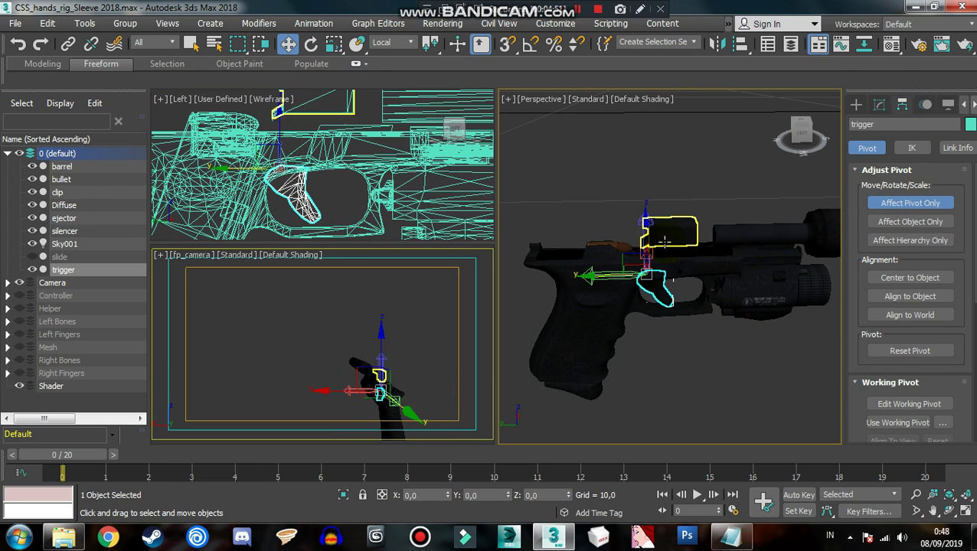
left_click(910, 278)
left_click(855, 103)
scroll(720, 253, "up", 3)
key("e")
left_click_drag(661, 294, 684, 296)
middle_click_drag(674, 325, 672, 284)
scroll(690, 298, "down", 3)
left_click(786, 349)
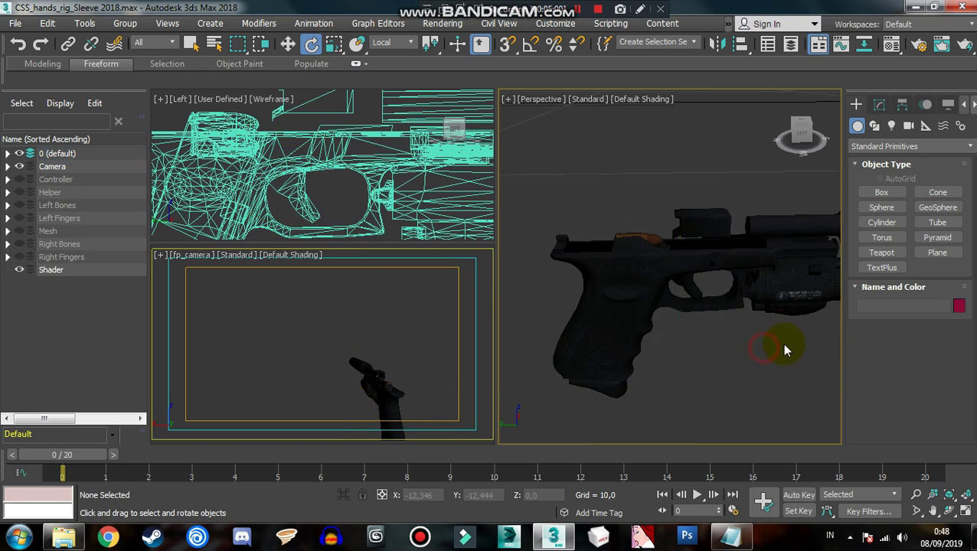
Step: Select all elements of the light module under the barrel in the Diffuse mesh
left_click(693, 301)
left_click(880, 104)
scroll(912, 299, "up", 3)
left_click(943, 262)
left_click(737, 298)
left_click(726, 258, "ctrl")
middle_click_drag(823, 245, 666, 218, "alt")
left_click(536, 270, "ctrl")
middle_click_drag(540, 273, 520, 284, "alt")
left_click(613, 282, "ctrl")
middle_click_drag(652, 261, 639, 264, "alt")
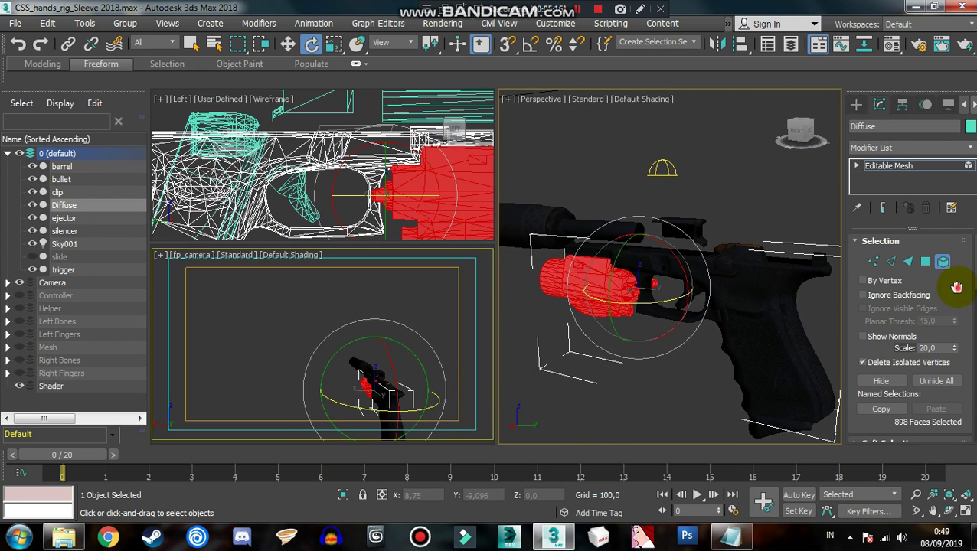
Step: Detach the selected light module elements as a separate object named LAM
scroll(955, 289, "down", 3)
left_click(940, 399)
type("LAM")
key("Return")
left_click(856, 104)
Step: Try moving the pistol body upward to check its separation from the light module, and undo the move
key("w")
left_click_drag(744, 234, 748, 196)
key("ctrl+z")
Step: Select the small leftover element at the rear of the light module in the Diffuse mesh and detach it as a separate object
scroll(669, 293, "up", 6)
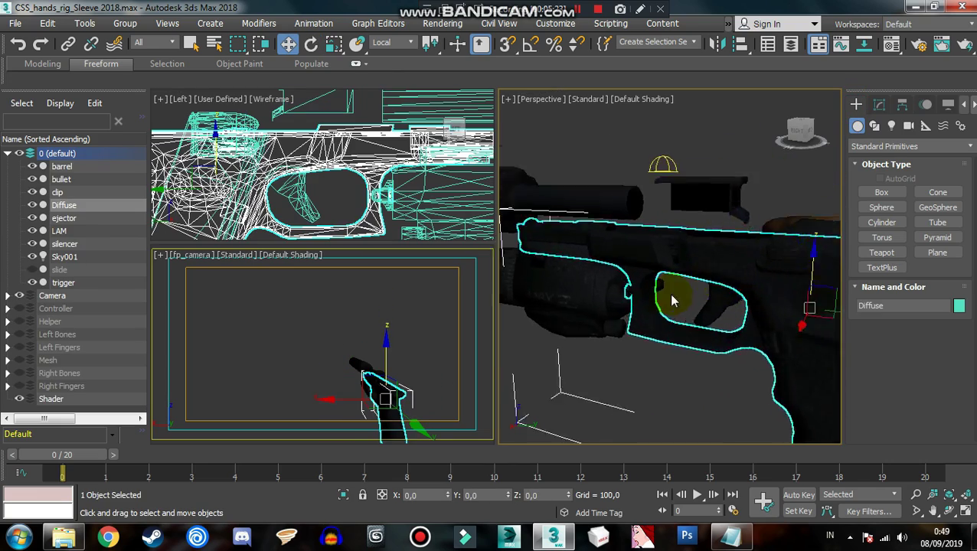
left_click(618, 291)
middle_click_drag(689, 230, 674, 249, "alt")
left_click(602, 285)
left_click(879, 104)
left_click(943, 262)
left_click(602, 284)
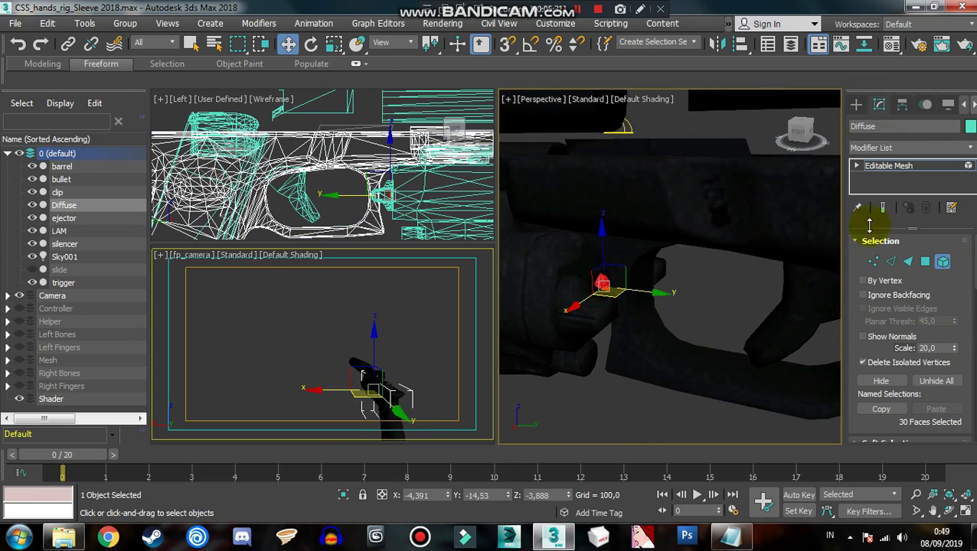
middle_click_drag(612, 292, 651, 268, "alt")
scroll(957, 290, "down", 3)
left_click(937, 383)
key("Return")
left_click(857, 102)
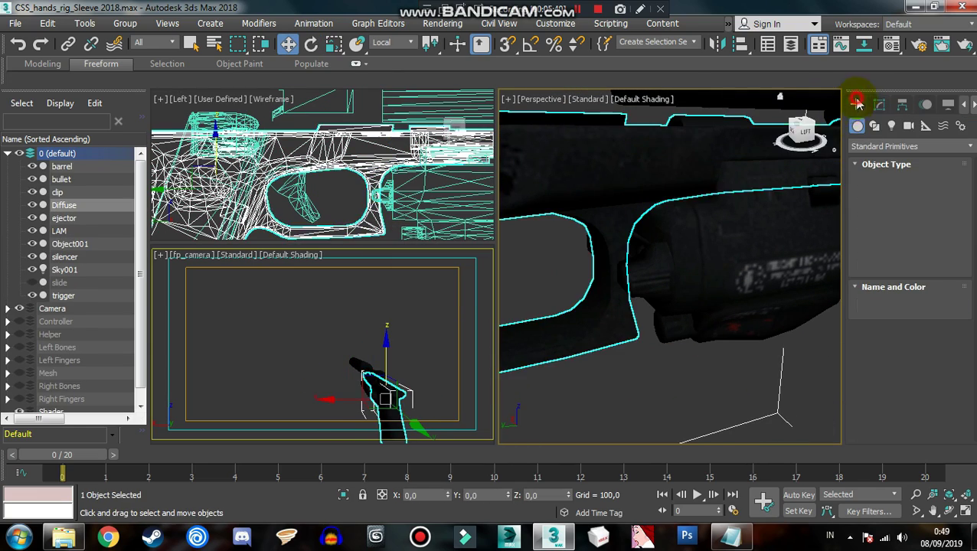
Step: Attach the small detached leftover element at the rear of the light module to the LAM object
left_click(720, 245)
left_click(881, 105)
scroll(959, 249, "down", 3)
left_click(642, 253)
left_click(857, 104)
key("w")
Step: Center the pivot of the LAM object to the object
scroll(728, 281, "down", 3)
left_click(902, 104)
left_click(910, 203)
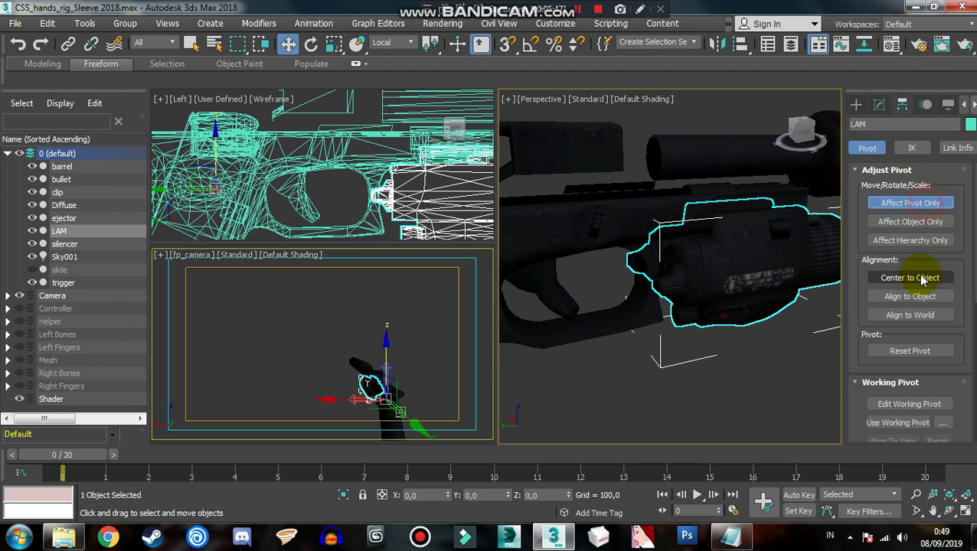
left_click(923, 279)
left_click(856, 104)
Step: Apply a Link Constraint to the clip, targeting the Diffuse pistol body
scroll(733, 283, "down", 4)
middle_click_drag(733, 282, 741, 260, "alt")
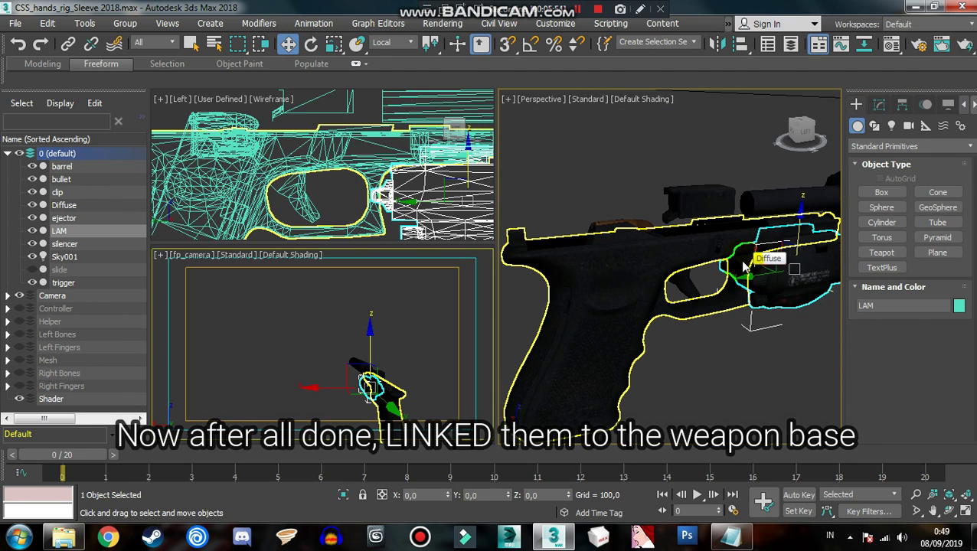
left_click(610, 221)
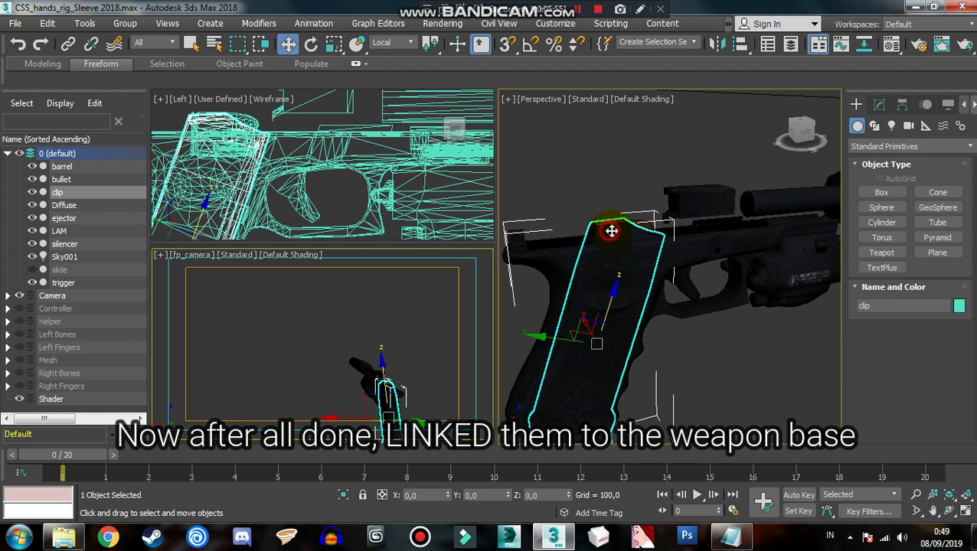
left_click(313, 24)
left_click(523, 188)
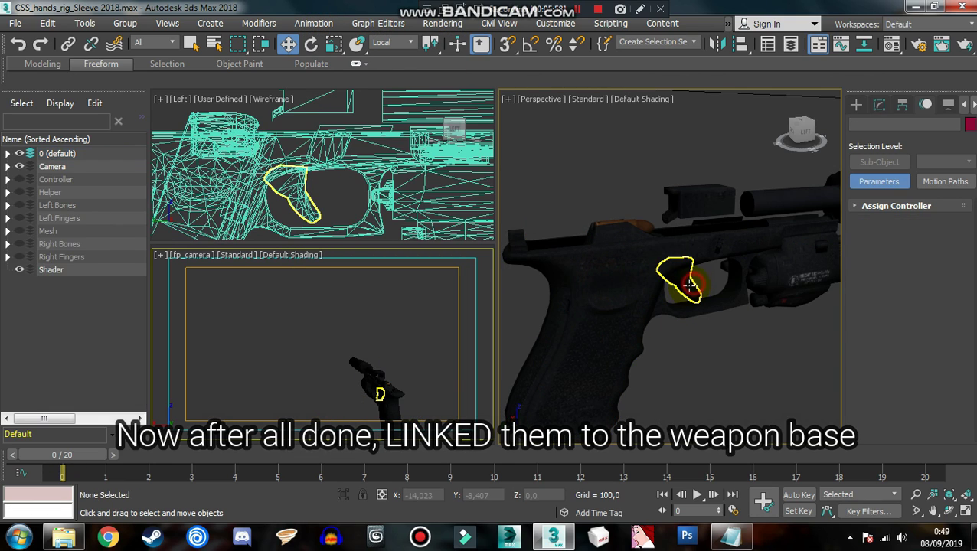
Step: Link-constrain the trigger to the Diffuse pistol body
left_click(690, 284)
left_click(314, 24)
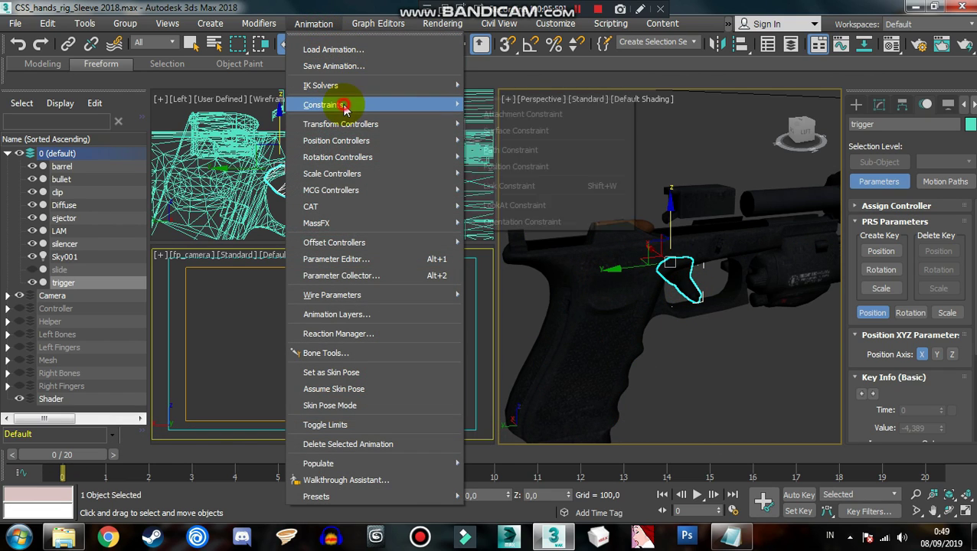
mouse_move(337, 104)
left_click(508, 187)
left_click(704, 204)
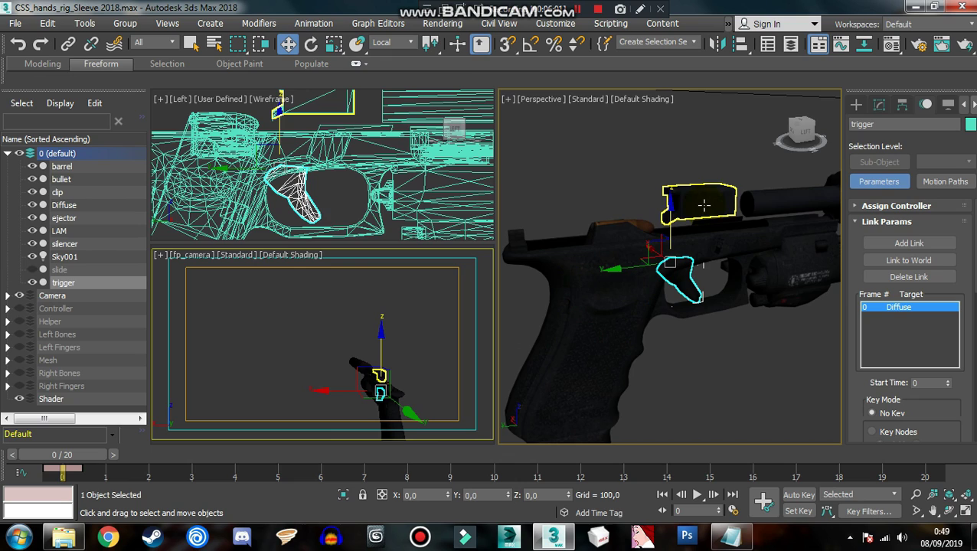
Step: Apply a Link Constraint from the LAM light module to the Diffuse pistol body
left_click(769, 269)
left_click(313, 23)
mouse_move(337, 104)
left_click(515, 186)
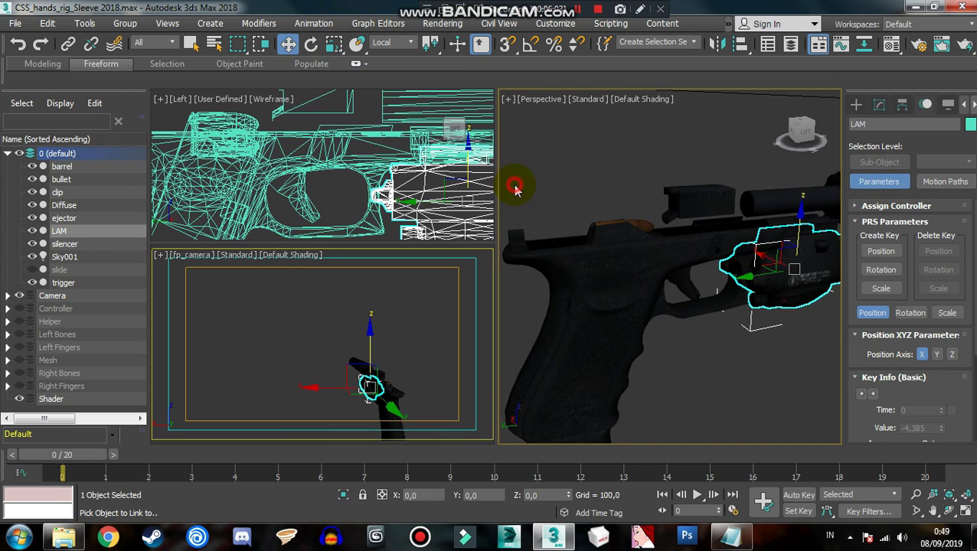
left_click(615, 300)
Step: Link-constrain the barrel to the Diffuse pistol body
left_click(680, 208)
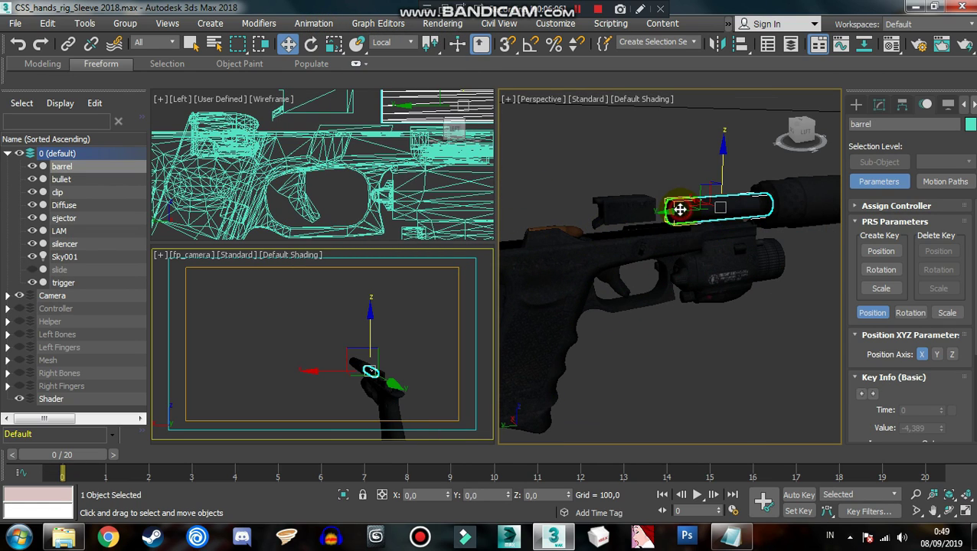
left_click(313, 24)
mouse_move(337, 104)
left_click(512, 187)
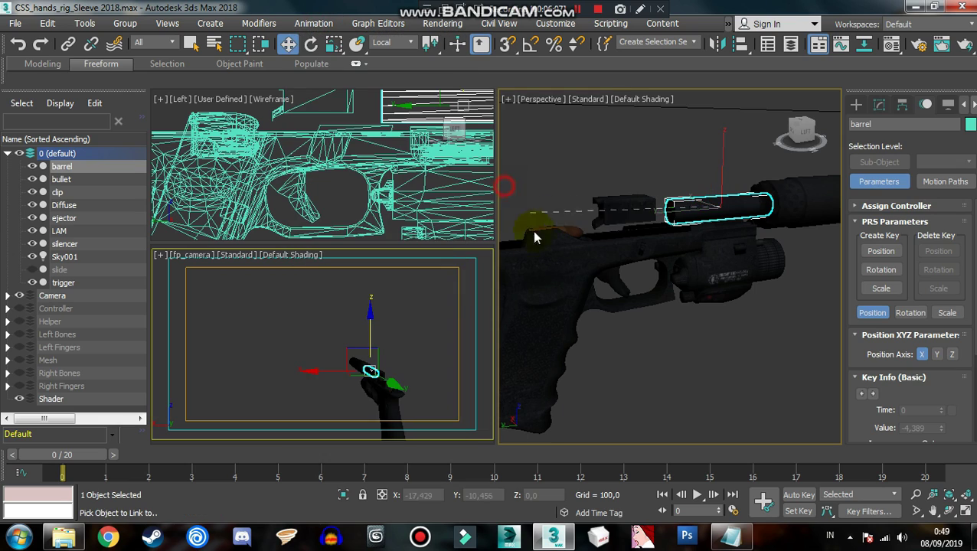
left_click(604, 238)
Step: Apply a Link Constraint to the ejector with the Diffuse pistol body as its target
left_click(593, 202)
left_click(313, 24)
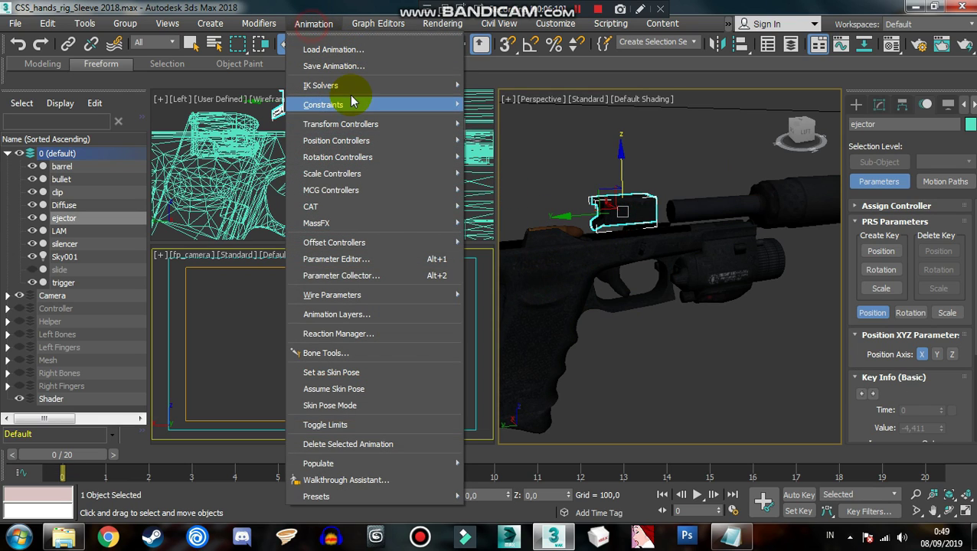
mouse_move(353, 103)
left_click(534, 186)
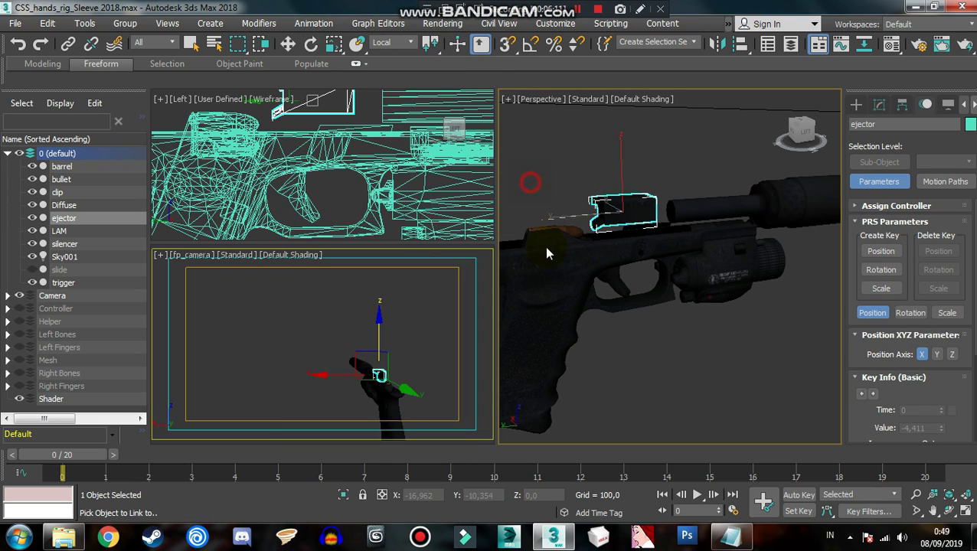
left_click(796, 240)
Step: Apply a Link Constraint to the silencer with the barrel as its target
left_click(802, 203)
left_click(314, 24)
mouse_move(337, 103)
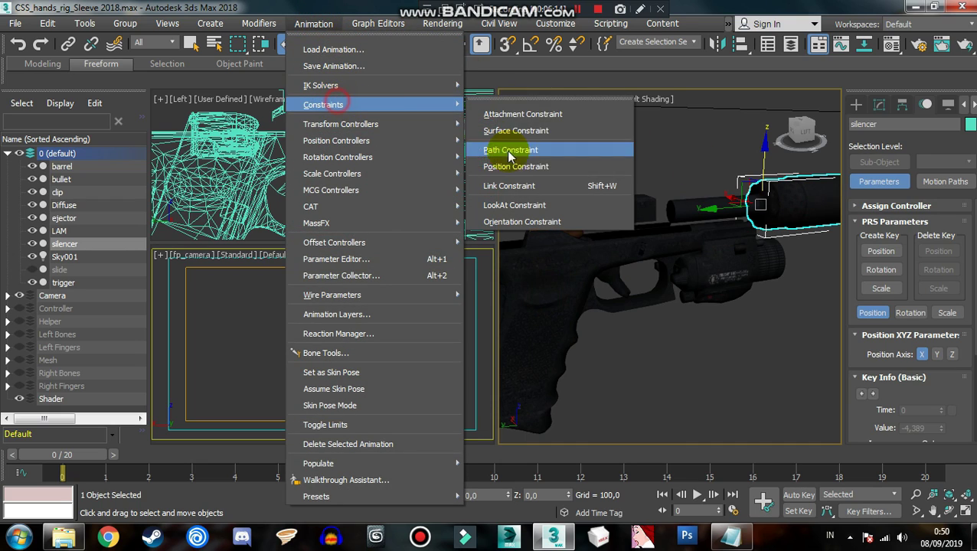
left_click(528, 187)
left_click(694, 211)
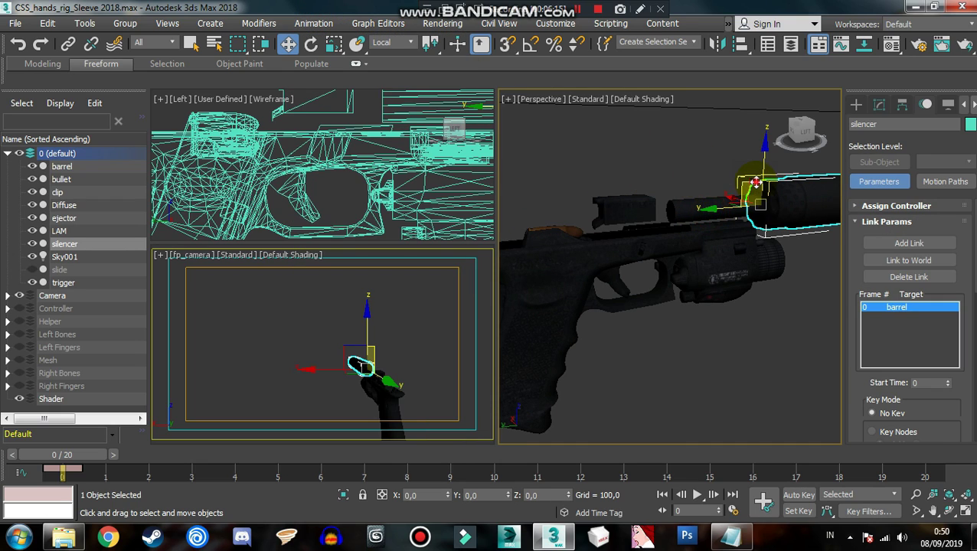
Step: Try moving the barrel and the pistol body to check that their linked parts follow, and undo the moves
key("ctrl+z")
left_click(705, 203)
left_click_drag(722, 173, 720, 133)
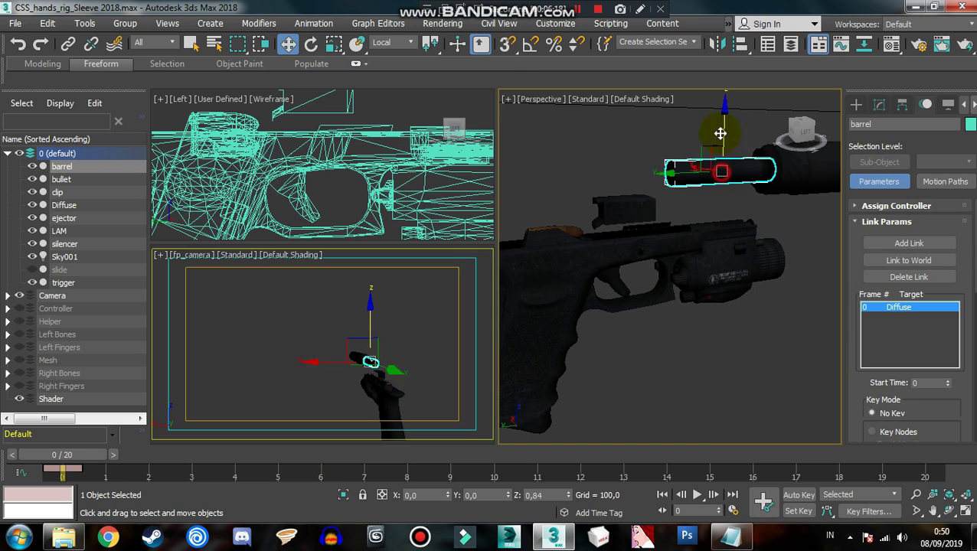
left_click(604, 261)
left_click_drag(547, 247, 569, 234)
key("ctrl+z")
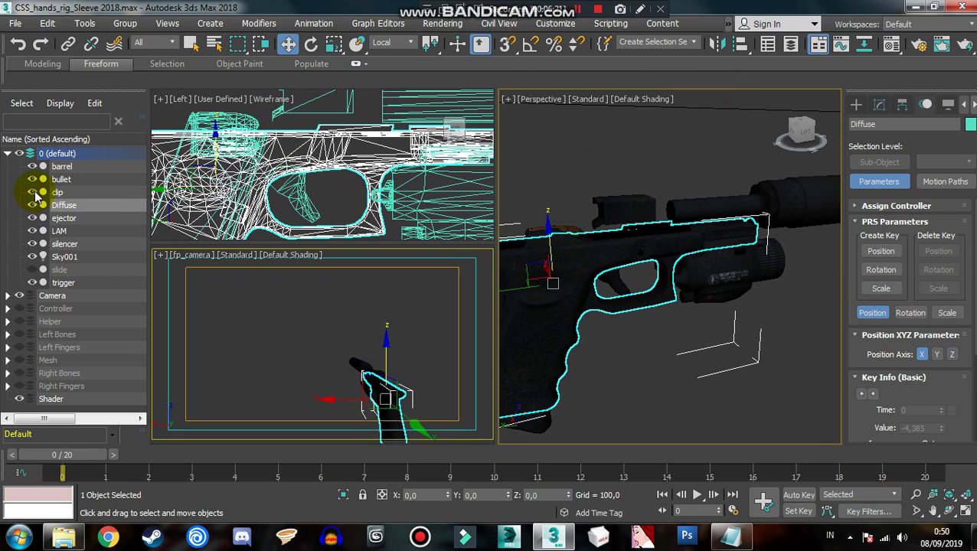
Step: Unhide the slide and link-constrain it to the Diffuse pistol body
left_click(32, 270)
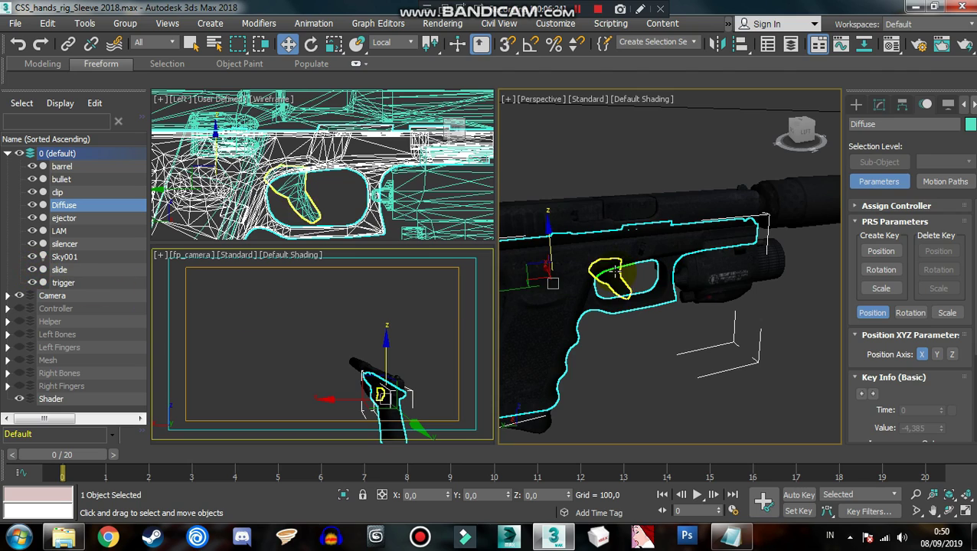
left_click(659, 209)
left_click(314, 23)
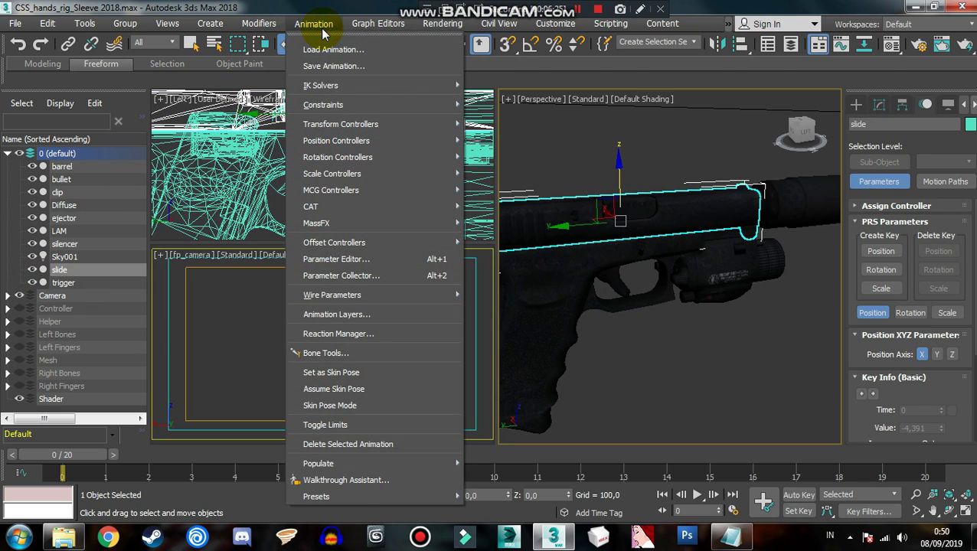
mouse_move(351, 104)
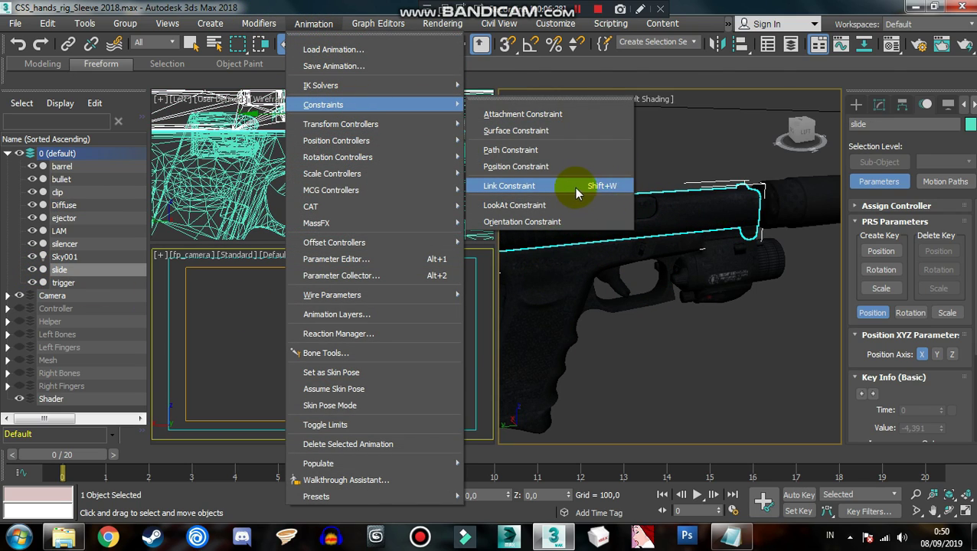
left_click(571, 187)
left_click(563, 298)
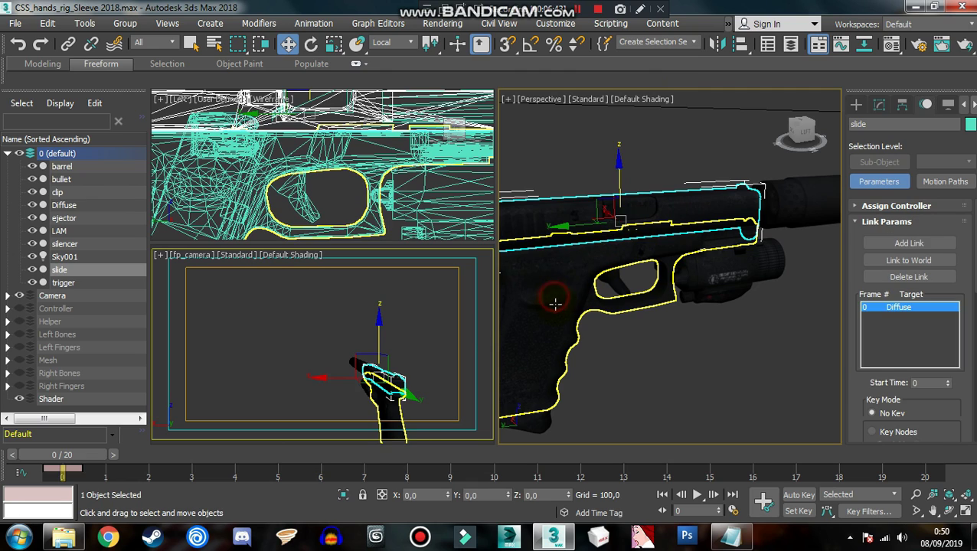
key("w")
Step: Try moving the pistol body upward to check that the slide follows, and undo the move
left_click(560, 299)
left_click_drag(549, 246, 554, 216)
key("ctrl+z")
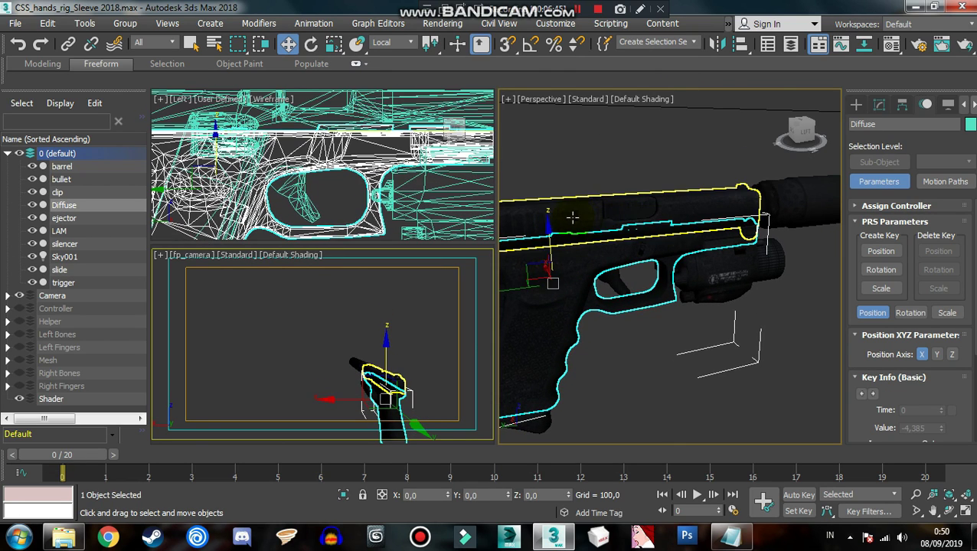
Step: Add a Smooth modifier to the slide with Auto Smooth and Prevent Indirect Smoothing enabled, and compare its shading
left_click(574, 216)
middle_click_drag(620, 214, 659, 215)
middle_click_drag(756, 162, 793, 202)
scroll(798, 170, "up", 3)
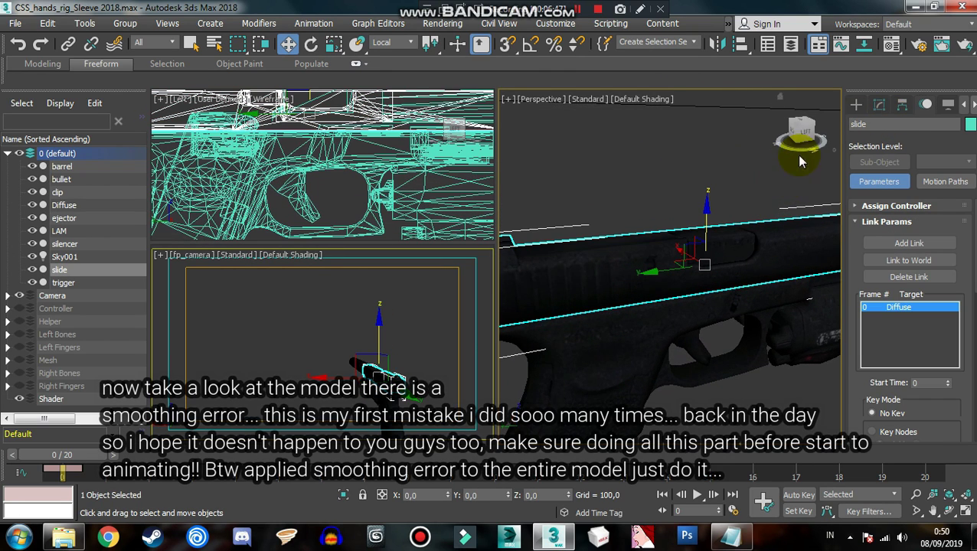
mouse_move(801, 129)
left_mouse_down()
mouse_move(772, 130)
mouse_move(781, 144)
mouse_move(792, 131)
left_mouse_up()
mouse_move(810, 304)
middle_mouse_down("alt")
mouse_move(812, 325)
mouse_move(779, 302)
mouse_move(801, 321)
middle_mouse_up("alt")
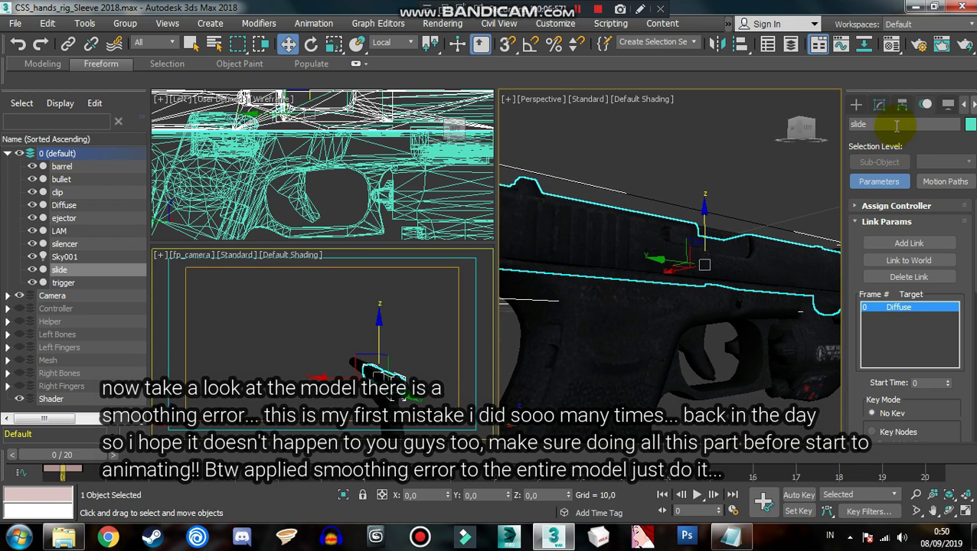
left_click(880, 106)
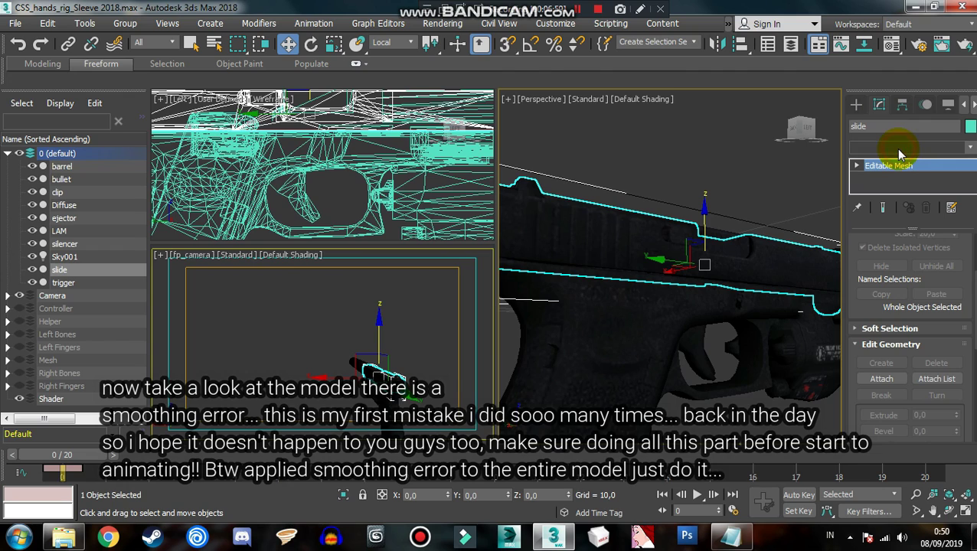
left_click(913, 145)
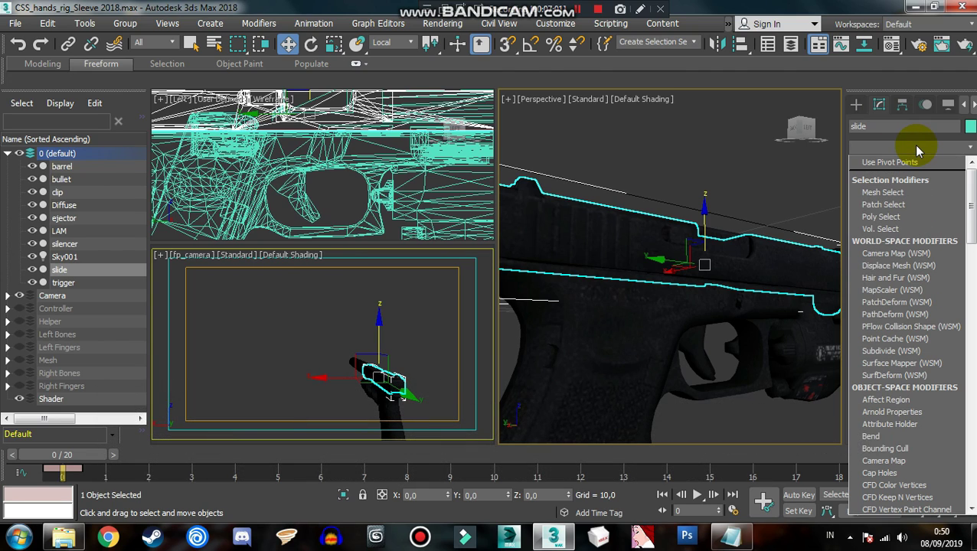
type("smooth")
left_click(877, 164)
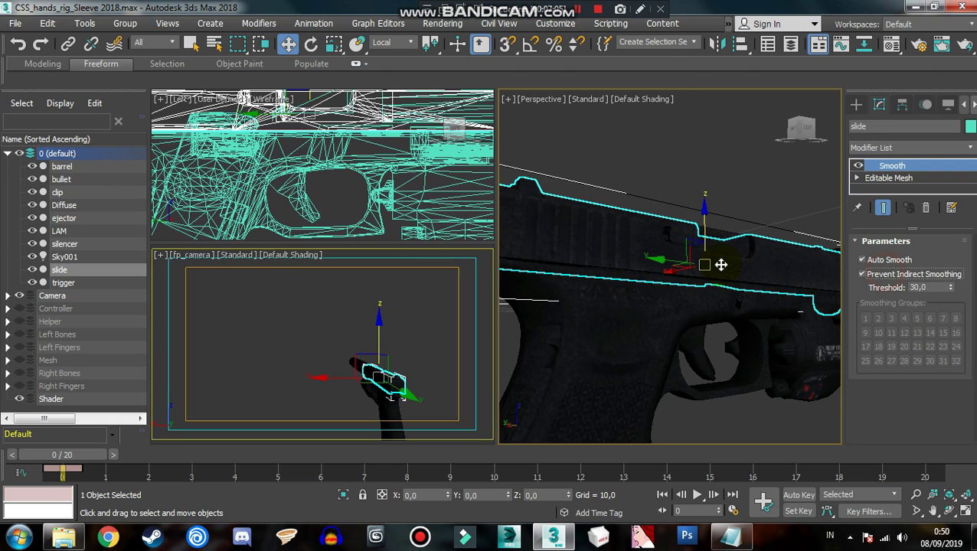
middle_click_drag(721, 265, 764, 264)
left_click_drag(797, 131, 814, 121)
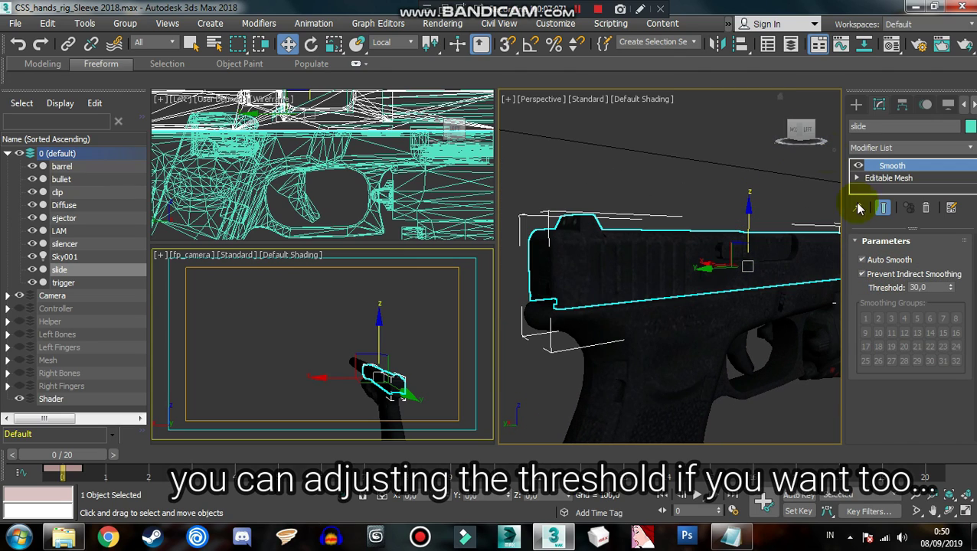
left_click(873, 276)
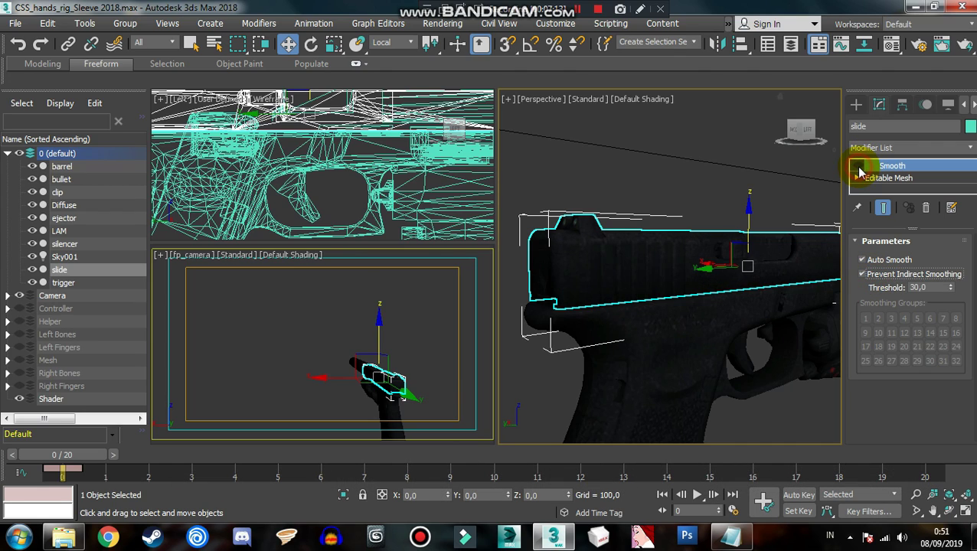
Step: Add Smooth modifiers with Auto Smooth and Prevent Indirect Smoothing to the ejector and the Diffuse pistol body
left_click(776, 248)
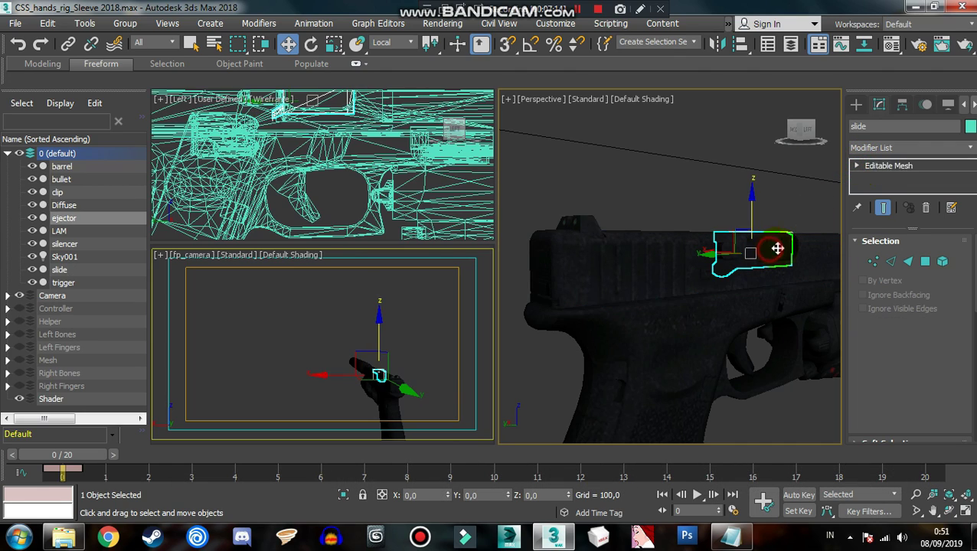
left_click(904, 150)
left_click(904, 163)
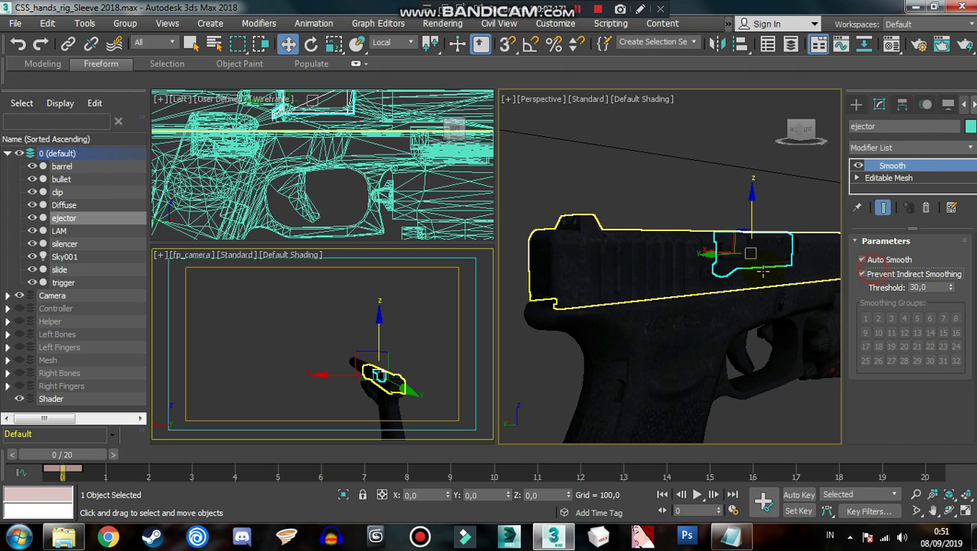
middle_click_drag(763, 272, 710, 230)
left_click(609, 292)
left_click(881, 148)
left_click(881, 261)
left_click(881, 274)
Step: Add a Smooth modifier with Auto Smooth and Prevent Indirect Smoothing to the trigger, and save the scene
left_click(682, 306)
left_click(881, 147)
key("ctrl+s")
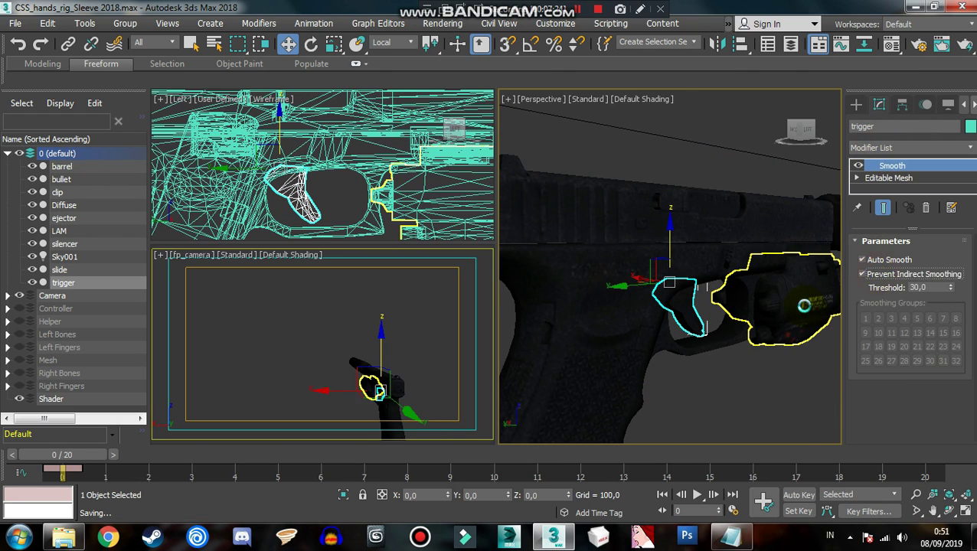
Step: Apply Smooth modifiers with Auto Smooth and Prevent Indirect Smoothing to the LAM light module and the silencer
left_click(805, 306)
left_click(883, 148)
left_click(881, 260)
left_click(881, 274)
middle_click_drag(797, 292, 674, 288)
left_click(781, 219)
left_click(883, 148)
Step: Hide the slide and add a Smooth modifier with Auto Smooth and Prevent Indirect Smoothing to the barrel
left_click(32, 269)
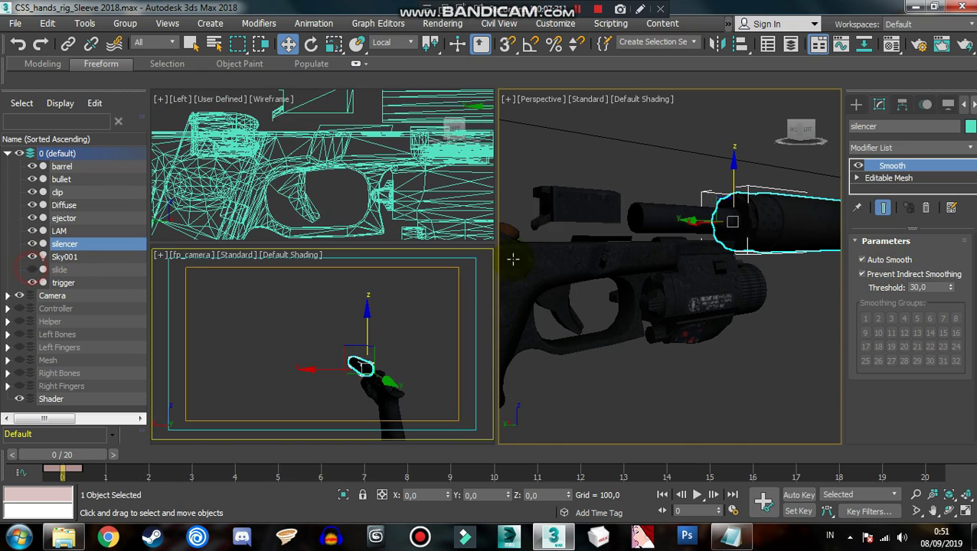
left_click(674, 220)
left_click(897, 149)
left_click(885, 261)
left_click(886, 275)
Step: Apply Smooth modifiers with Auto Smooth and Prevent Indirect Smoothing to the bullet and the clip
middle_click_drag(692, 251, 785, 268)
left_click(615, 260)
left_click(907, 149)
left_click(889, 277)
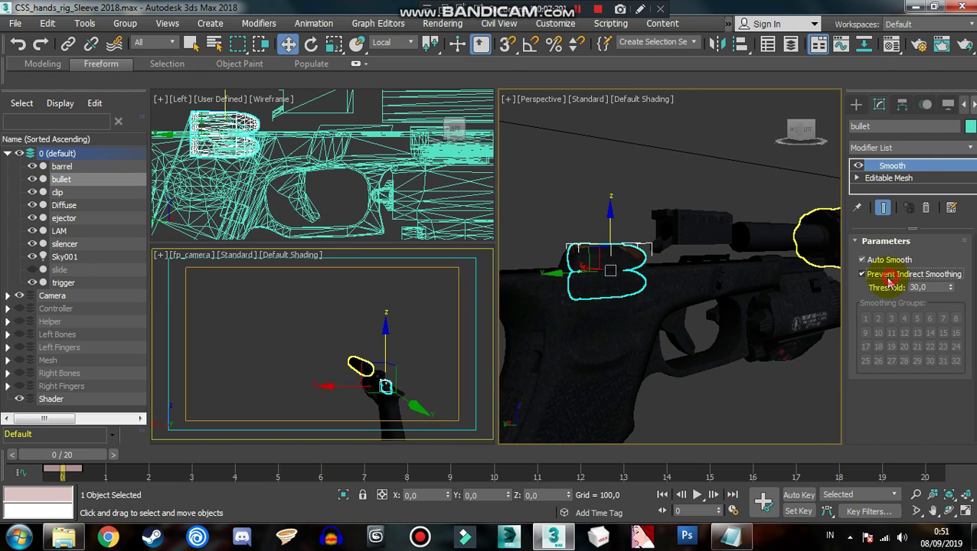
middle_click_drag(663, 345, 690, 188)
left_click(593, 283)
left_click(895, 150)
key("s")
left_click(887, 261)
left_click(887, 275)
Step: Unhide the hands' bone, finger, mesh and controller layers, and select the three right thumb bones
middle_click_drag(784, 201, 707, 298)
left_click(633, 170)
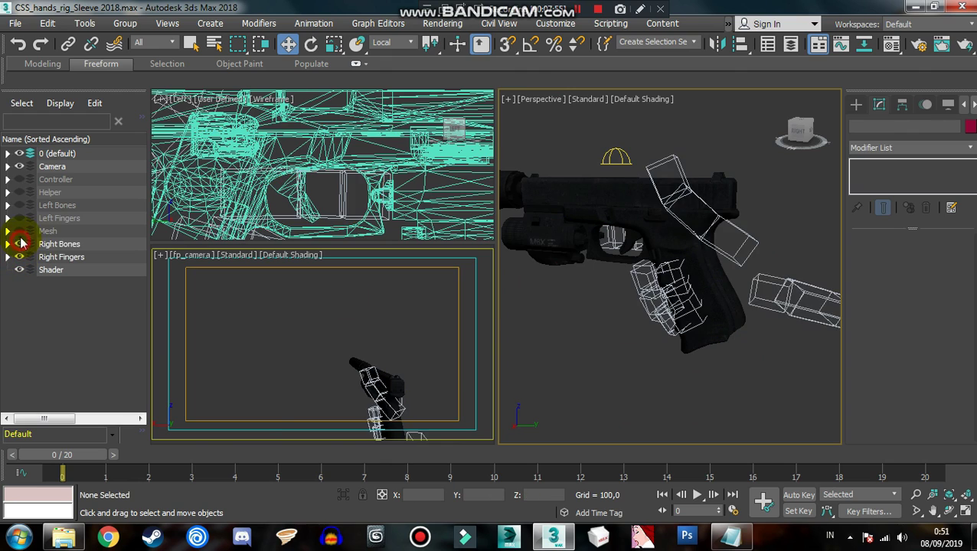
left_click_drag(19, 230, 17, 207)
double_click(729, 225)
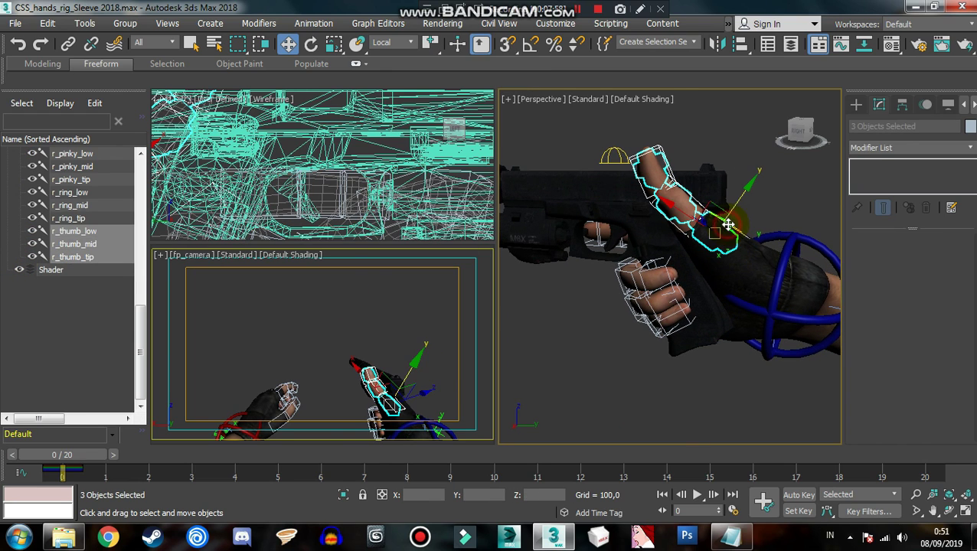
middle_click_drag(727, 197, 724, 184, "alt")
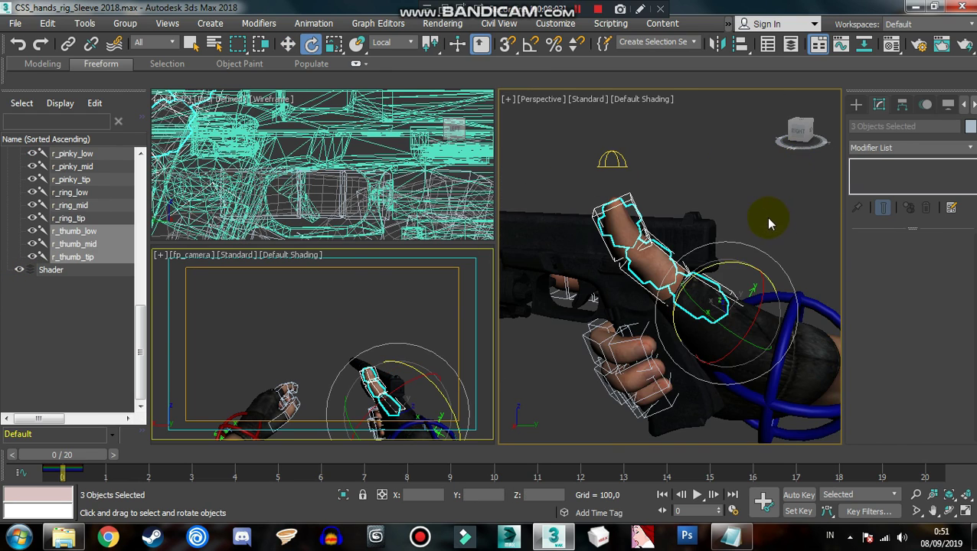
Step: Bend the right index finger toward the trigger by rotating its middle bone
middle_click_drag(766, 216, 800, 136, "alt")
left_click_drag(800, 138, 804, 153)
middle_click_drag(793, 288, 692, 239)
left_click(695, 282)
left_click(694, 285)
left_click_drag(800, 136, 789, 146)
left_click_drag(652, 258, 663, 262)
left_click(739, 249)
left_click_drag(736, 211, 713, 267)
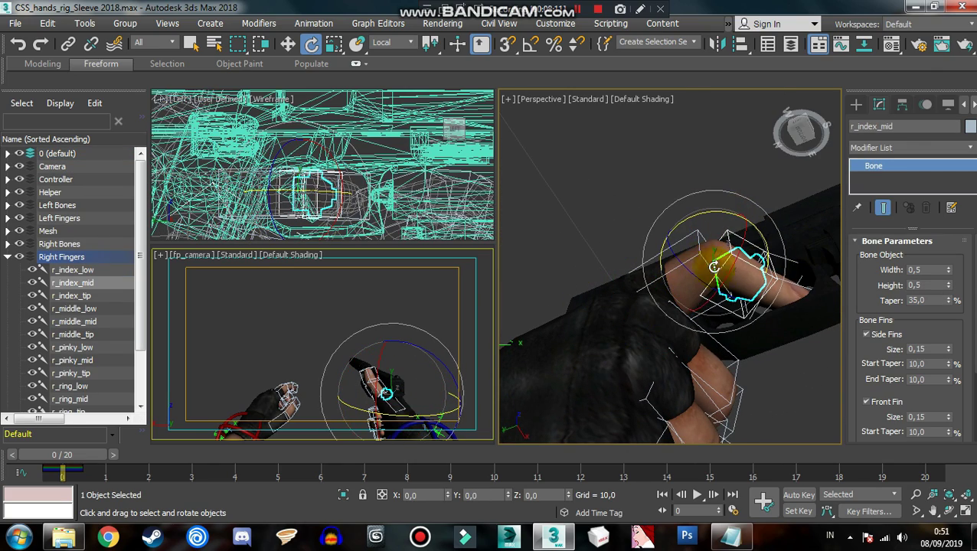
Step: Rotate the right index finger's base bone so the finger drops into the trigger guard
left_click(661, 266)
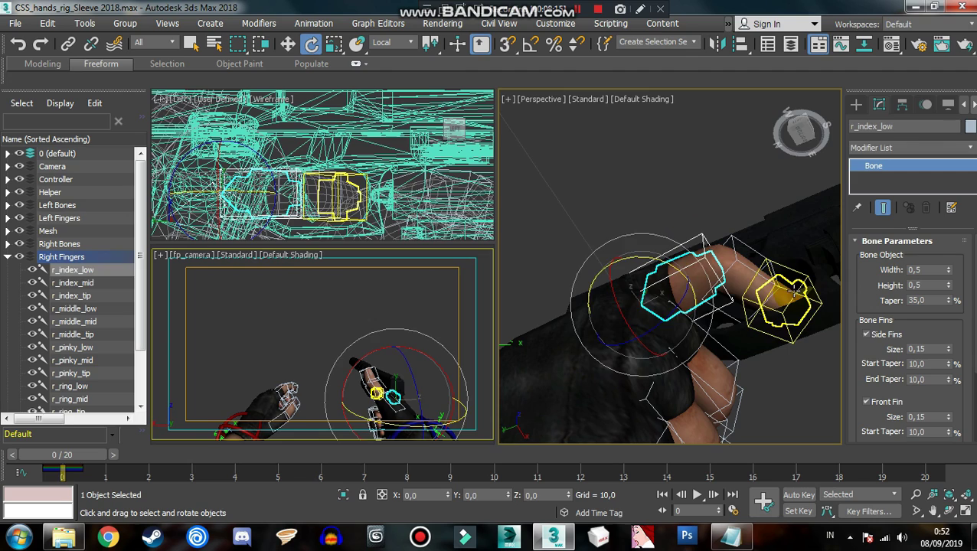
left_click(783, 298)
left_click_drag(767, 245, 808, 257)
left_click_drag(702, 266, 677, 269)
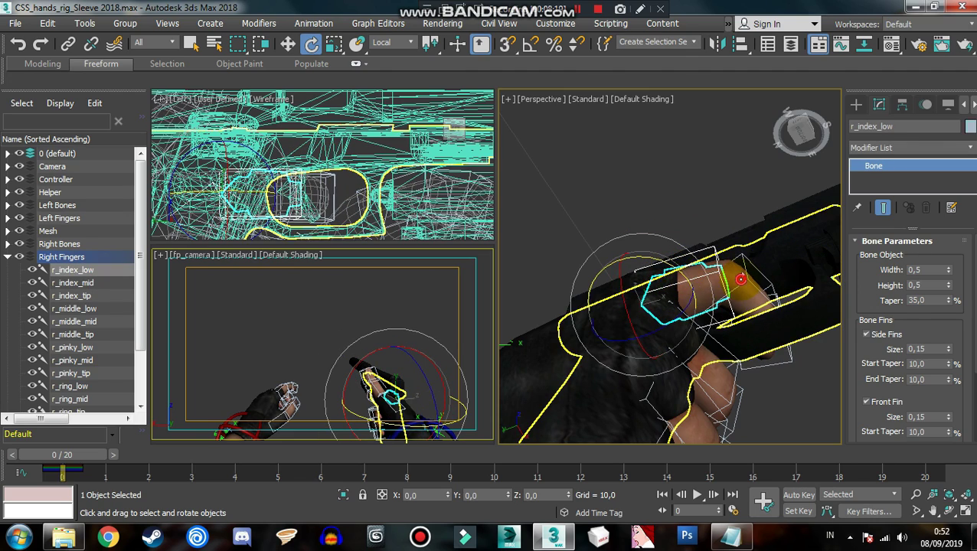
left_click(741, 279)
left_click(673, 252)
left_click(671, 266)
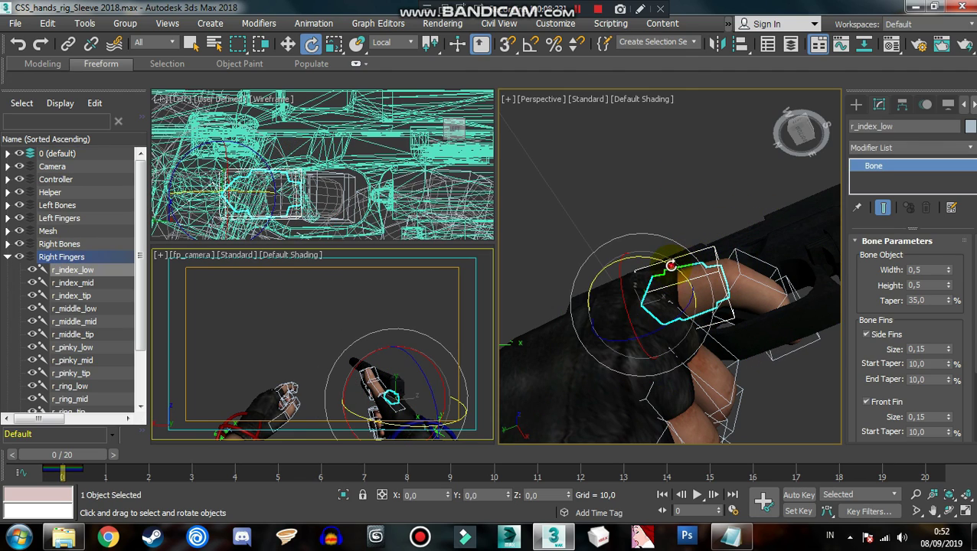
Step: Refine the rotation of the right index finger's tip and base bones on the trigger, and clear the selection
left_click_drag(797, 291, 798, 250)
left_click_drag(801, 132, 724, 141)
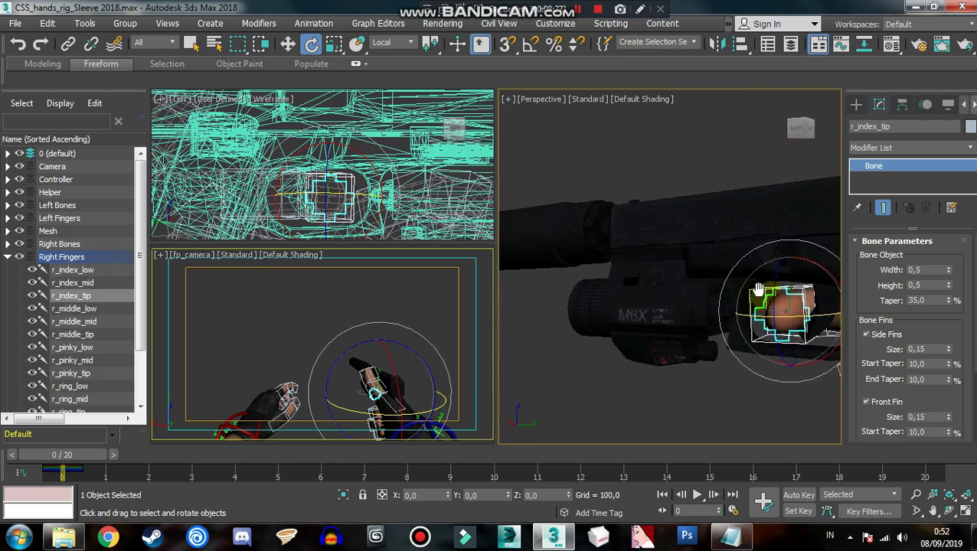
middle_click_drag(759, 291, 587, 225)
left_click_drag(800, 135, 693, 146)
left_click(595, 234)
left_click(596, 237)
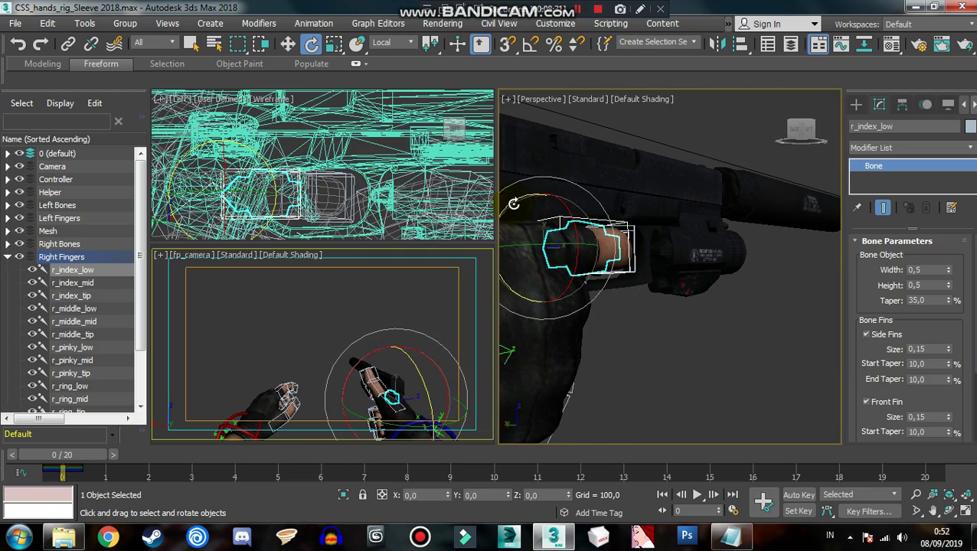
middle_click_drag(785, 155, 603, 338, "alt")
left_click(603, 338)
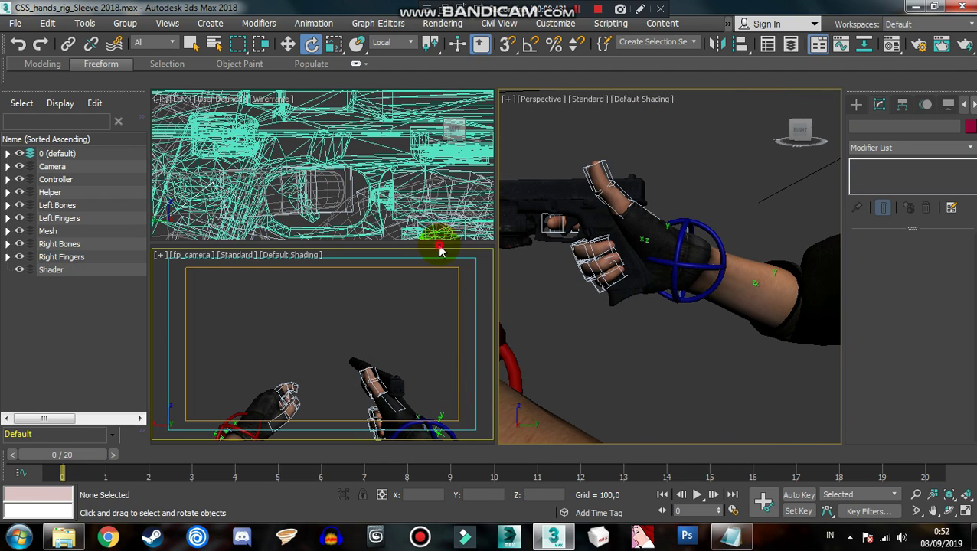
Step: Enlarge the fp_camera viewport and narrow the scene explorer
left_click_drag(445, 81, 445, 81)
left_click_drag(149, 231, 74, 232)
middle_click_drag(585, 261, 715, 266, "alt")
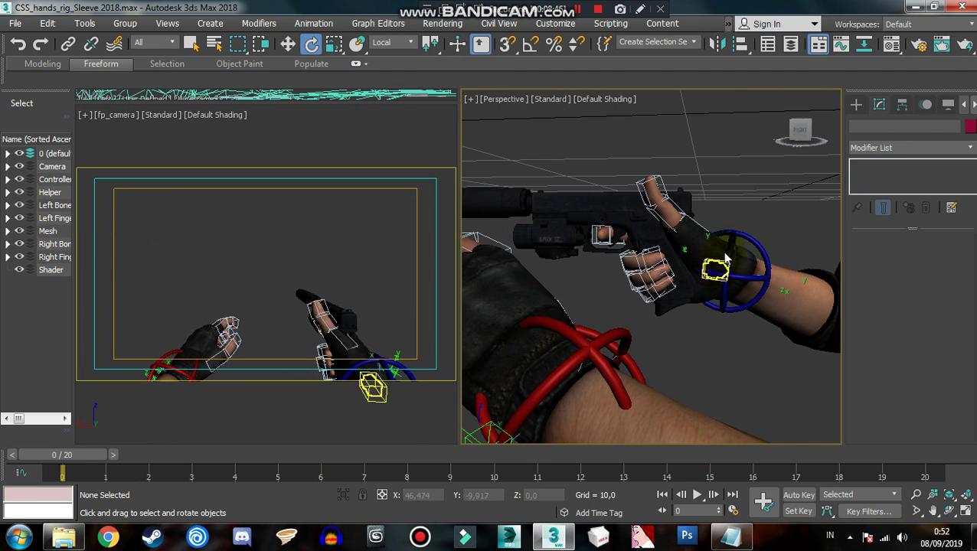
Step: Attach the right wrist controller to the gun's base model with a Link Constraint
left_click_drag(801, 134, 809, 160)
middle_click_drag(735, 322, 741, 331, "alt")
left_click(734, 325)
left_click_drag(799, 138, 824, 130)
left_click(311, 23)
left_click(373, 102)
left_click(509, 185)
left_click(689, 288)
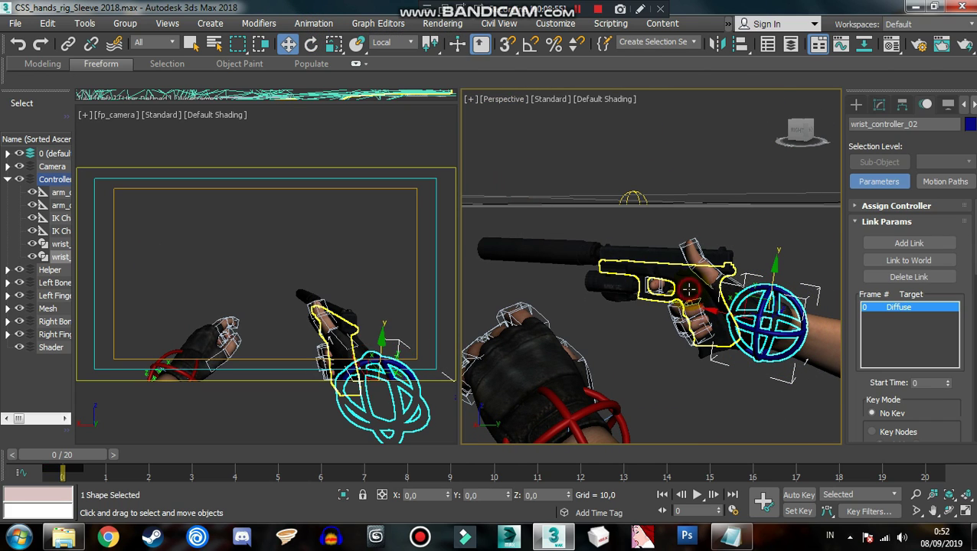
Step: Examine the right hand's grip on the gun and both arms, and select the left wrist controller
left_click(767, 235)
middle_click_drag(768, 238, 684, 277, "alt")
scroll(749, 254, "up", 3)
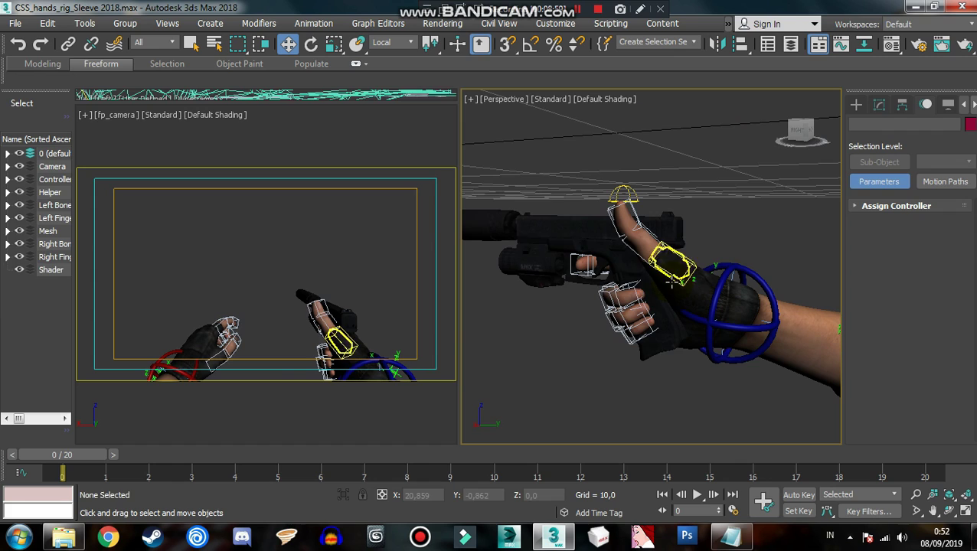
left_click(665, 280)
left_click(612, 184)
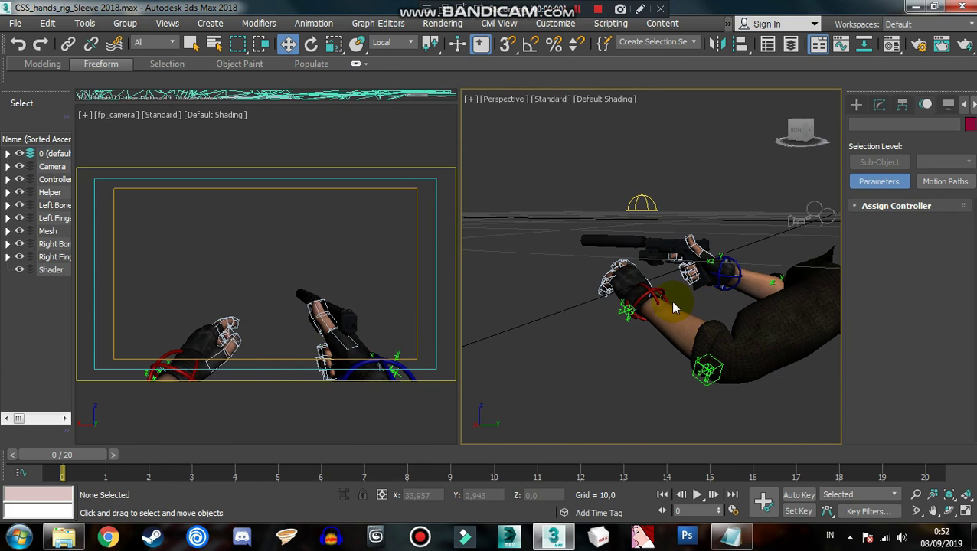
left_click(660, 291)
scroll(660, 290, "up", 2)
middle_click_drag(662, 290, 604, 328)
scroll(604, 328, "up", 4)
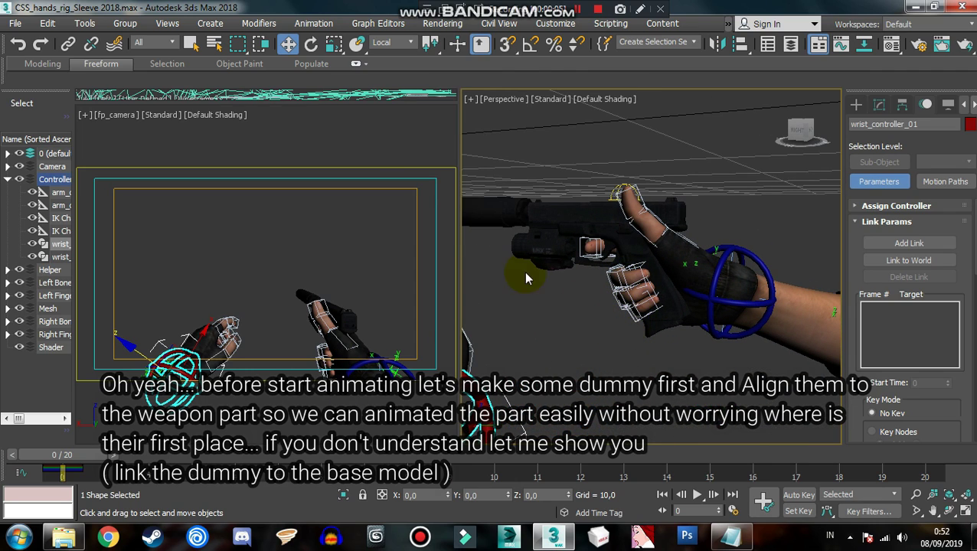
Step: Create a Dummy helper above the gun and align it to the slide's pivot on the X, Y and Z position and orientation axes
left_click(212, 24)
mouse_move(268, 274)
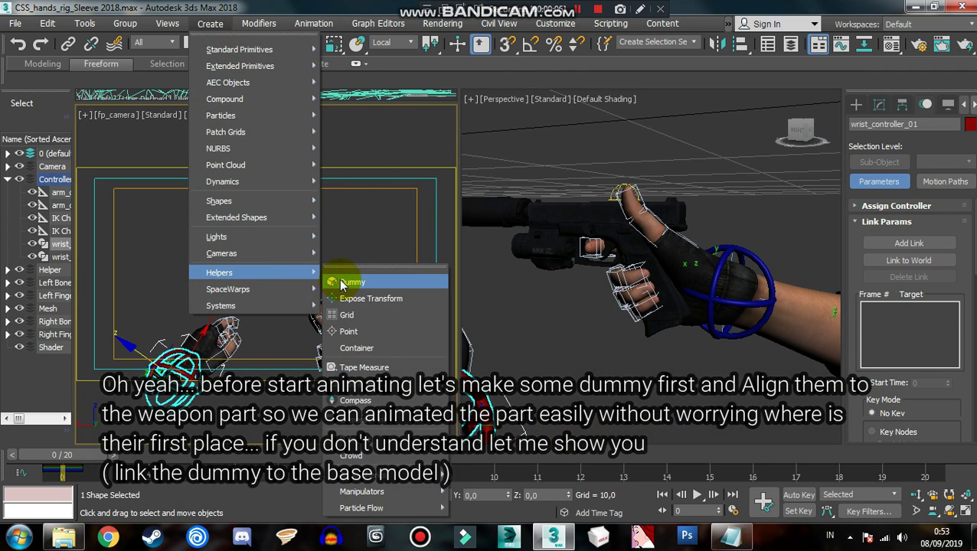
left_click(341, 280)
left_click_drag(543, 152, 567, 172)
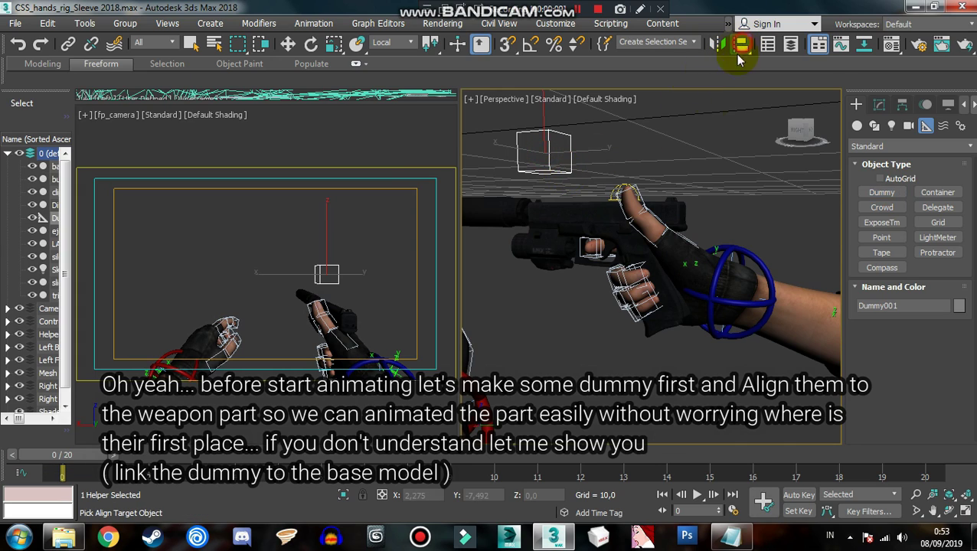
scroll(622, 282, "up", 2)
left_click(575, 242)
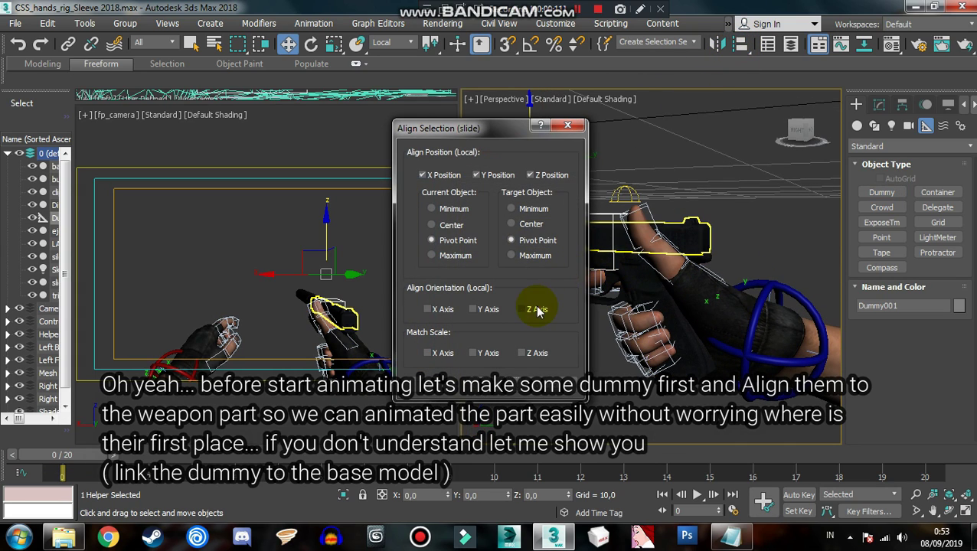
left_click(491, 386)
left_click(717, 164)
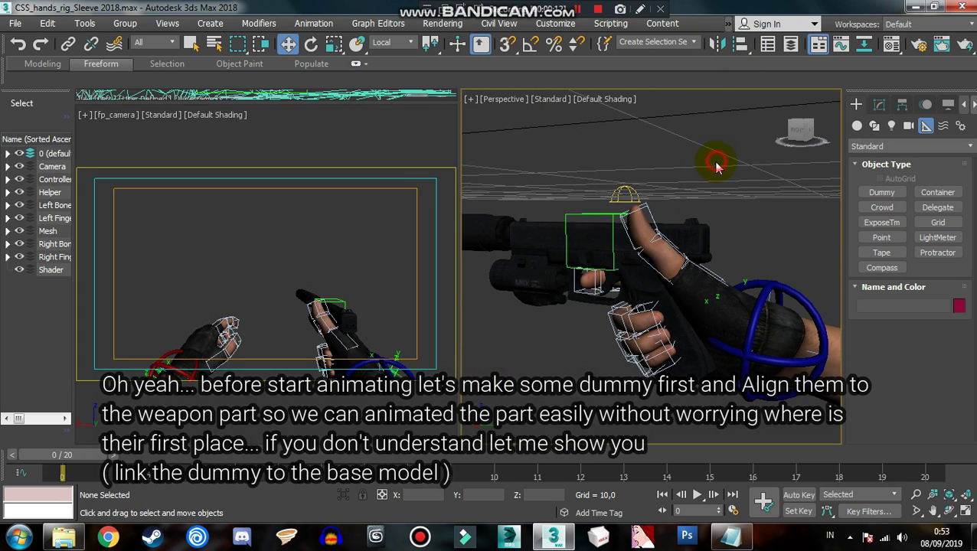
Step: Scale the slide's dummy down to about 80% and attach it to the gun's base model with a Link Constraint
left_click(580, 217)
key("r")
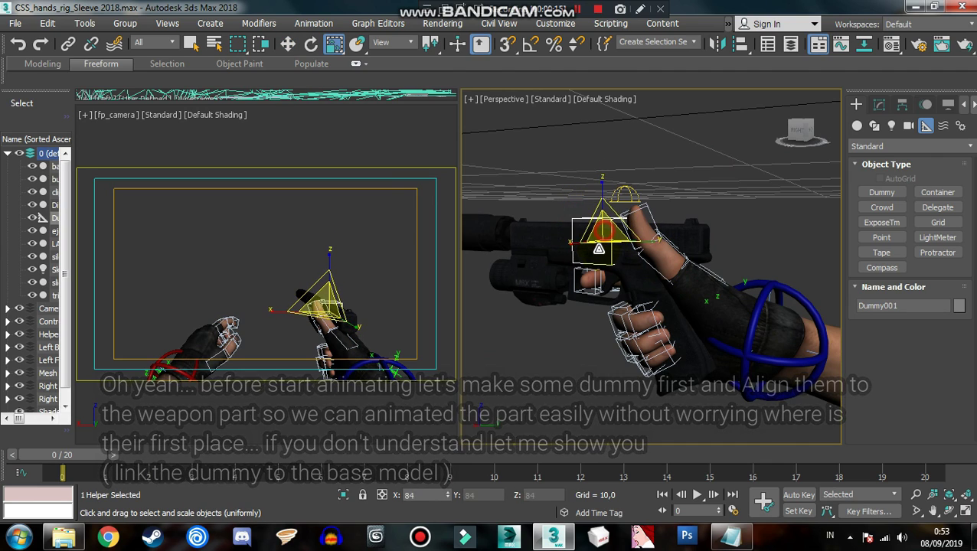
left_click(314, 23)
mouse_move(366, 103)
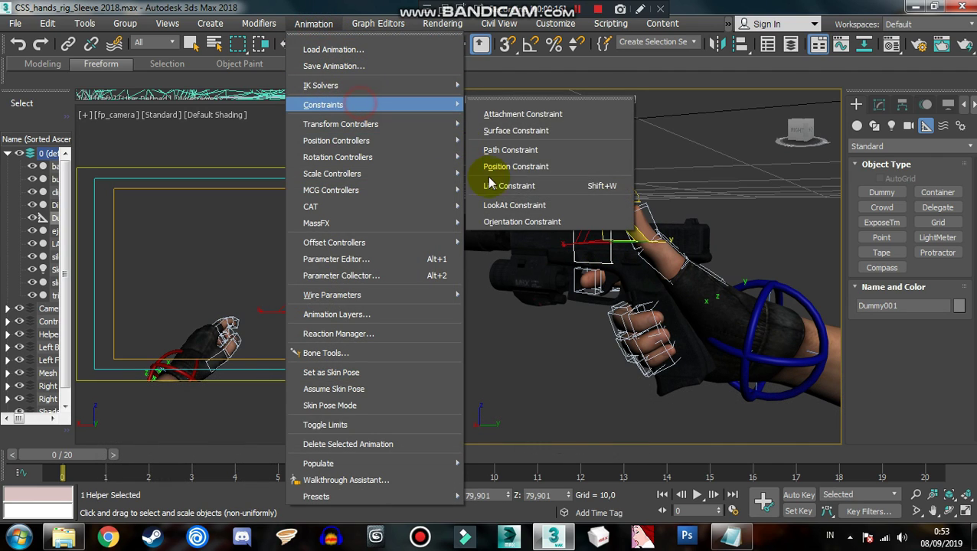
left_click(506, 186)
left_click(647, 286)
left_click(764, 191)
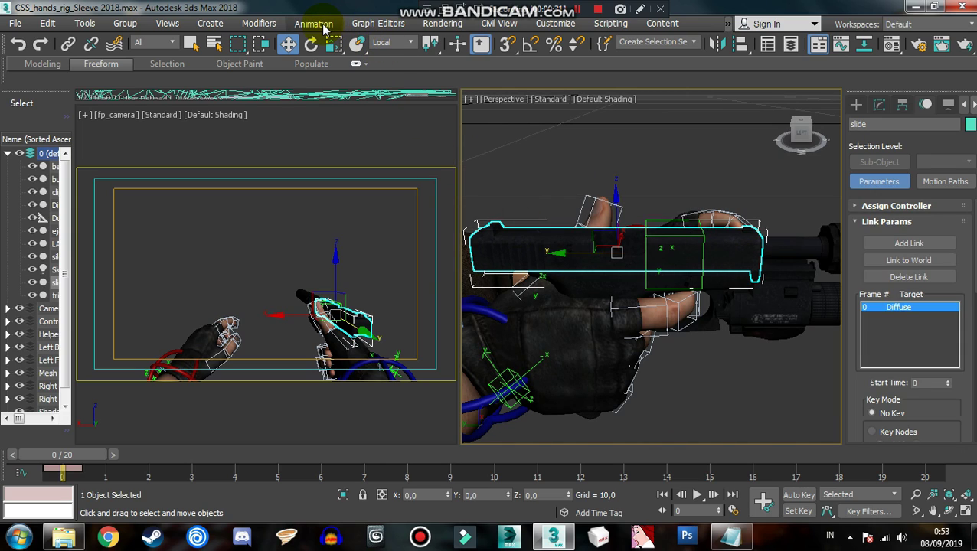
Step: Align the slide back onto its dummy, matching X, Y and Z position and orientation at the pivot points
left_click(740, 46)
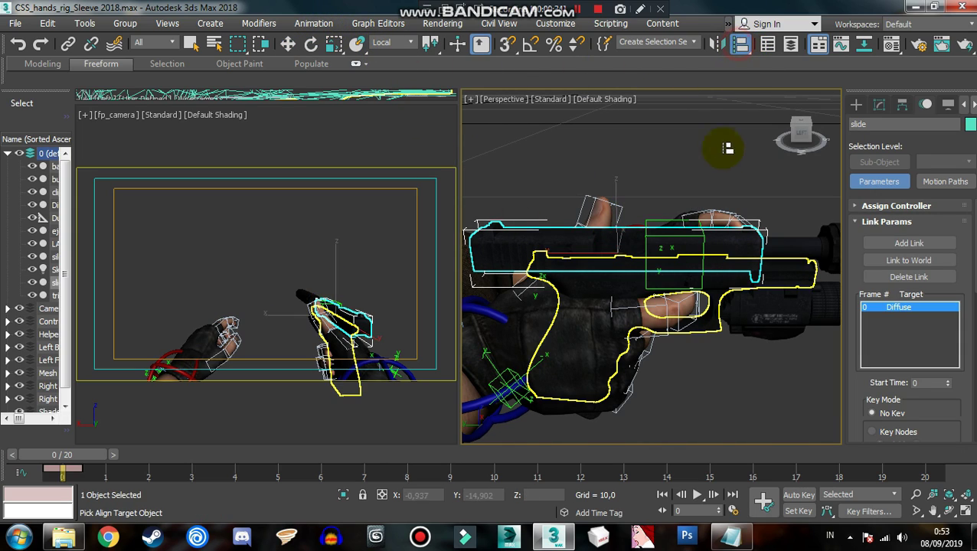
left_click(652, 220)
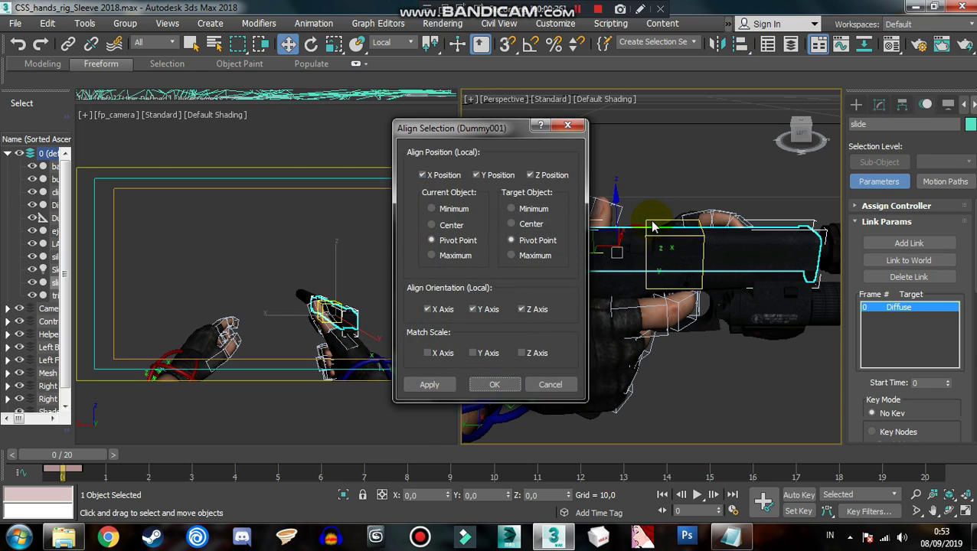
left_click(492, 385)
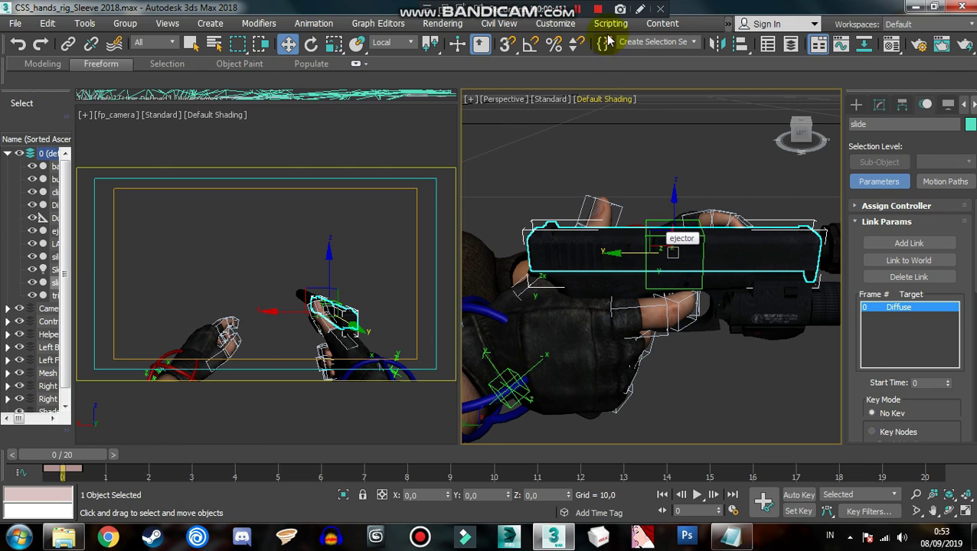
middle_click_drag(730, 151, 669, 126)
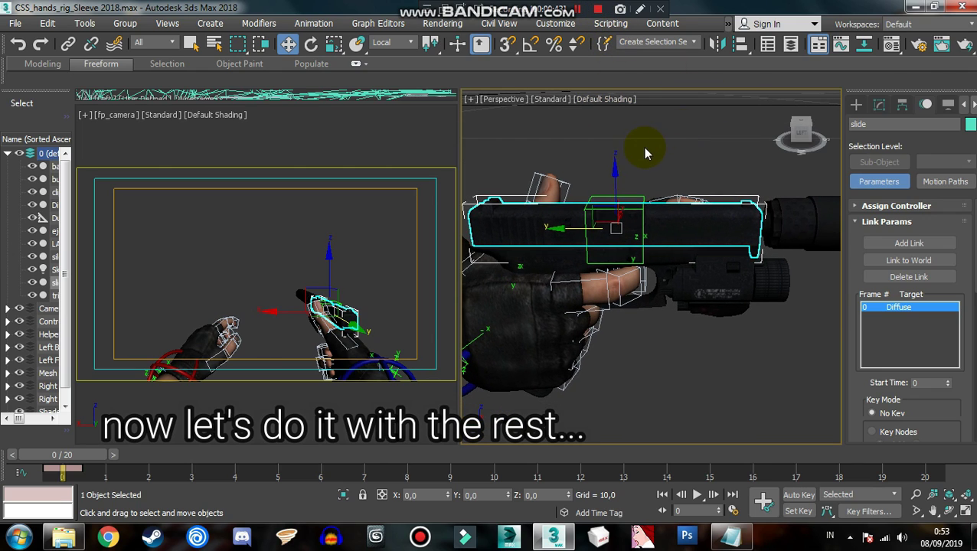
left_click(645, 149)
Step: Clone the slide's dummy for the barrel, aligning the copy to the barrel's pivot in X, Y, Z position and orientation and shrinking it
left_click(620, 196)
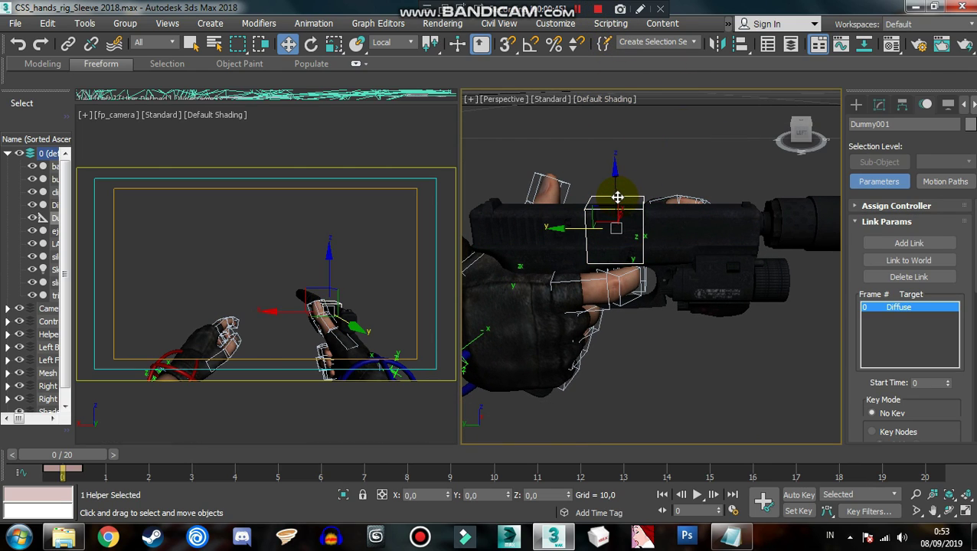
left_click_drag(617, 197, 617, 141, "shift")
key("Return")
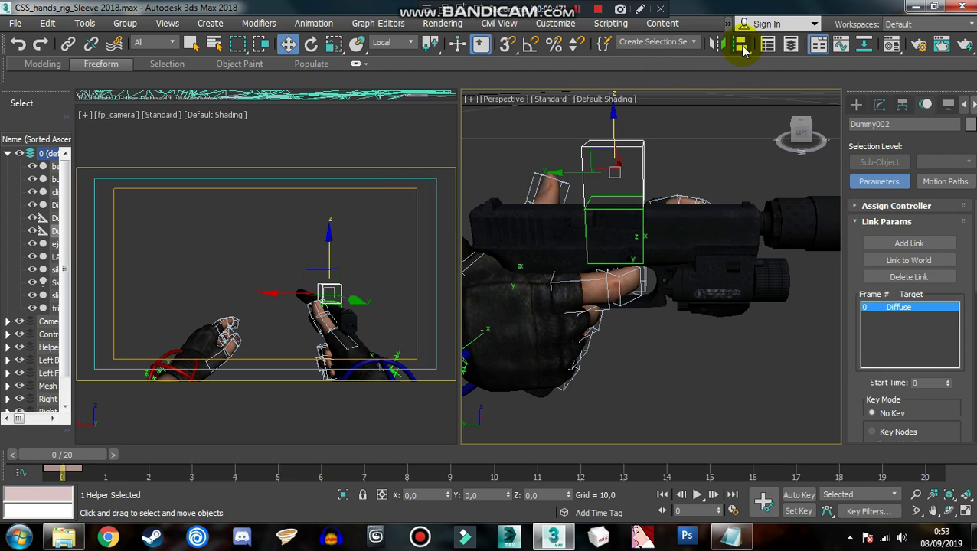
left_click(743, 50)
middle_click_drag(692, 190, 700, 140)
middle_click_drag(800, 131, 780, 182, "alt")
left_click(772, 179)
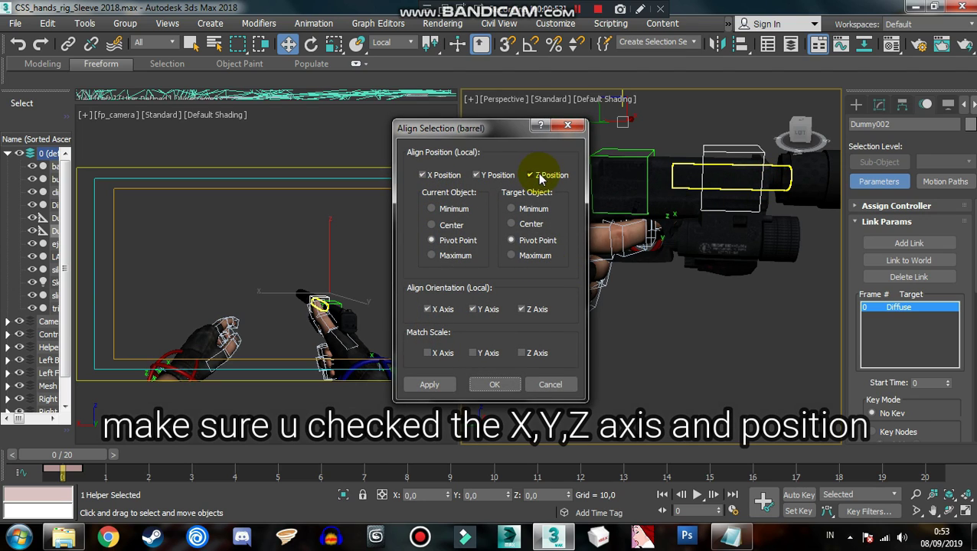
left_click(493, 385)
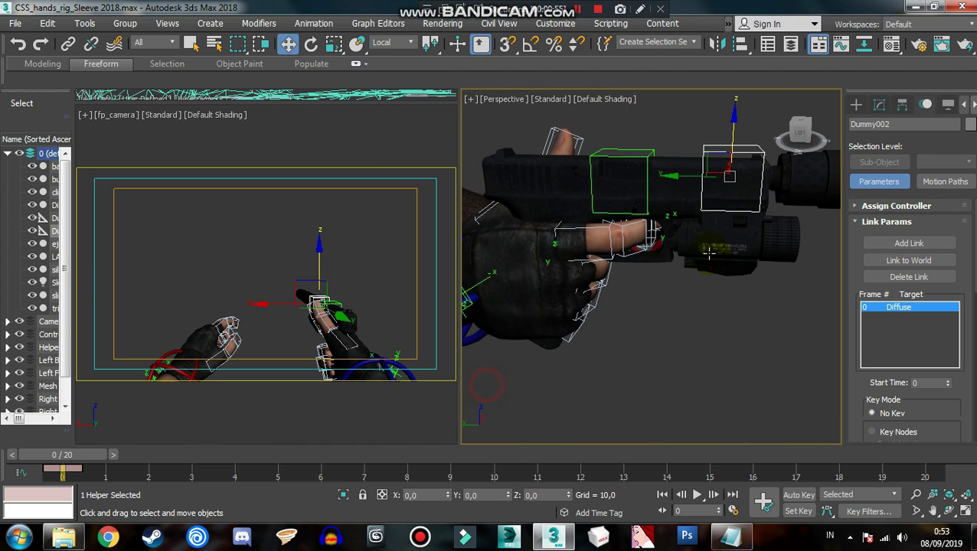
left_click_drag(801, 136, 753, 157)
key("r")
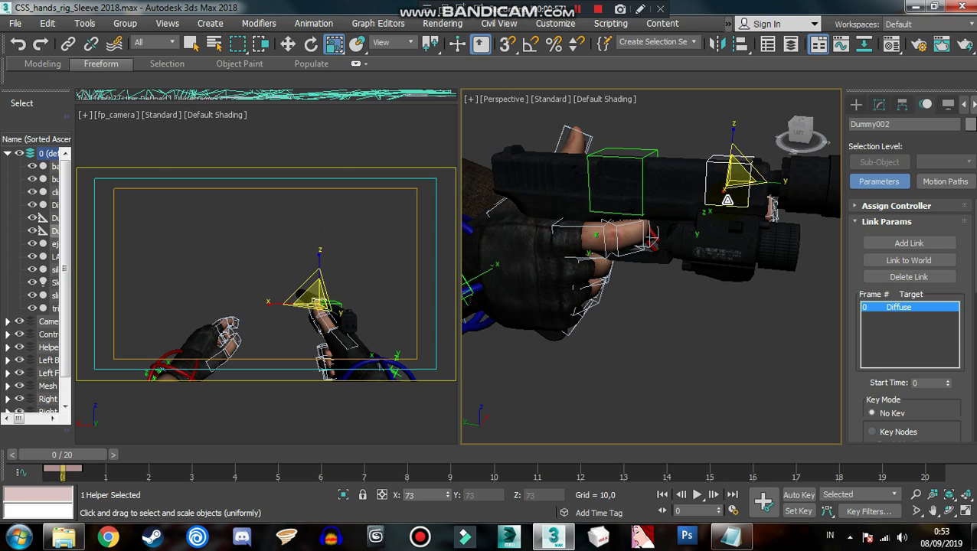
Step: Clone the barrel's dummy for the ejector, aligning the copy to its pivot in position and orientation and scaling it down
key("w")
key("ctrl+v")
left_click(741, 44)
scroll(671, 291, "up", 4)
left_click(617, 230)
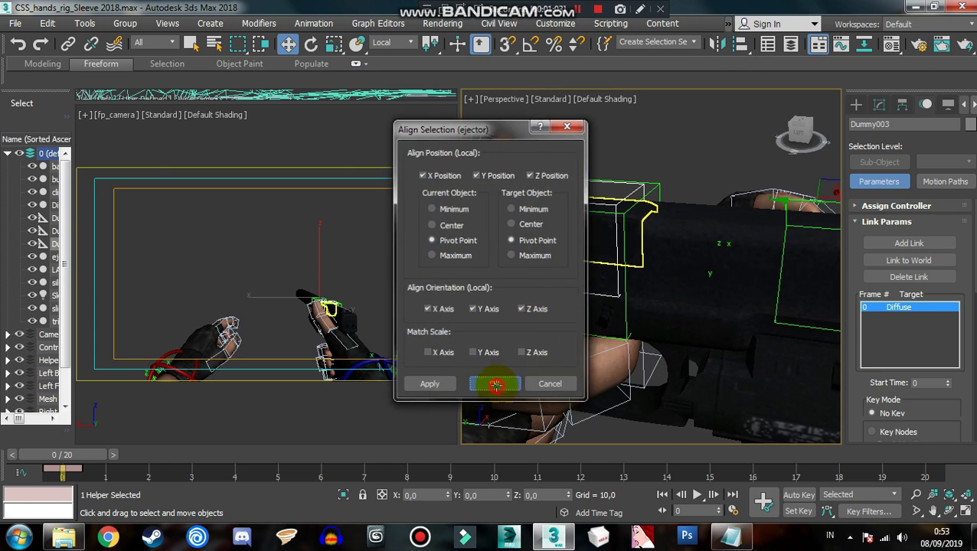
left_click(495, 385)
key("r")
left_click_drag(588, 230, 586, 251)
Step: Clone the ejector's dummy for the trigger, aligning the copy to its pivot in position and orientation and scaling it down
key("w")
middle_click_drag(617, 239, 585, 211)
key("ctrl+v")
left_click(741, 44)
left_click(672, 312)
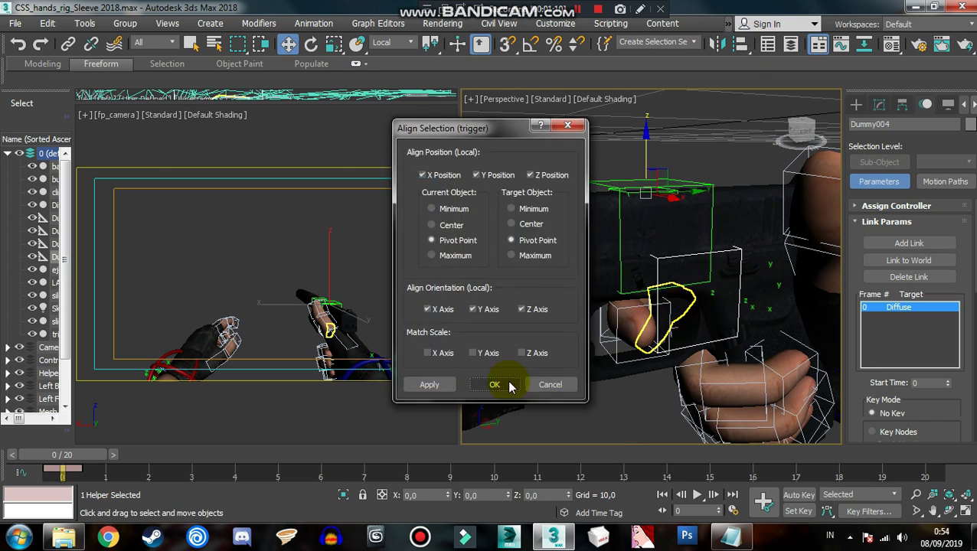
left_click(511, 387)
key("r")
left_click_drag(675, 278, 672, 311)
Step: Clone the trigger's dummy for the clip, aligning the copy to the clip's pivot and enlarging it
key("w")
key("ctrl+v")
left_click(740, 43)
middle_click_drag(766, 306, 658, 195)
left_click(674, 348)
left_click(494, 384)
key("r")
left_click_drag(665, 249, 755, 113)
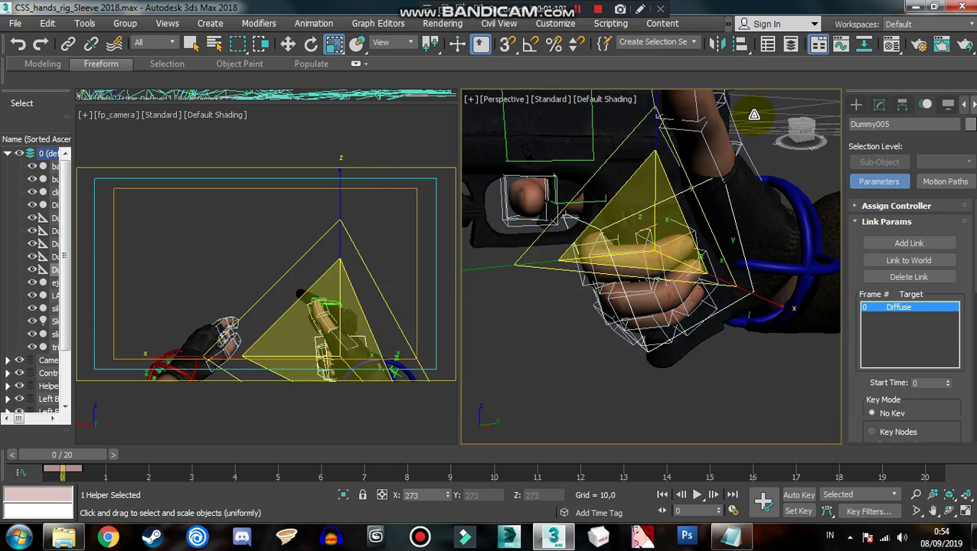
Step: Move the clip out of the grip and clone its dummy for the bullet, aligned to the bullet and scaled down
left_click_drag(637, 200, 779, 370)
middle_click_drag(779, 371, 724, 317)
left_click(604, 149)
key("ctrl+v")
key("Return")
left_click(741, 44)
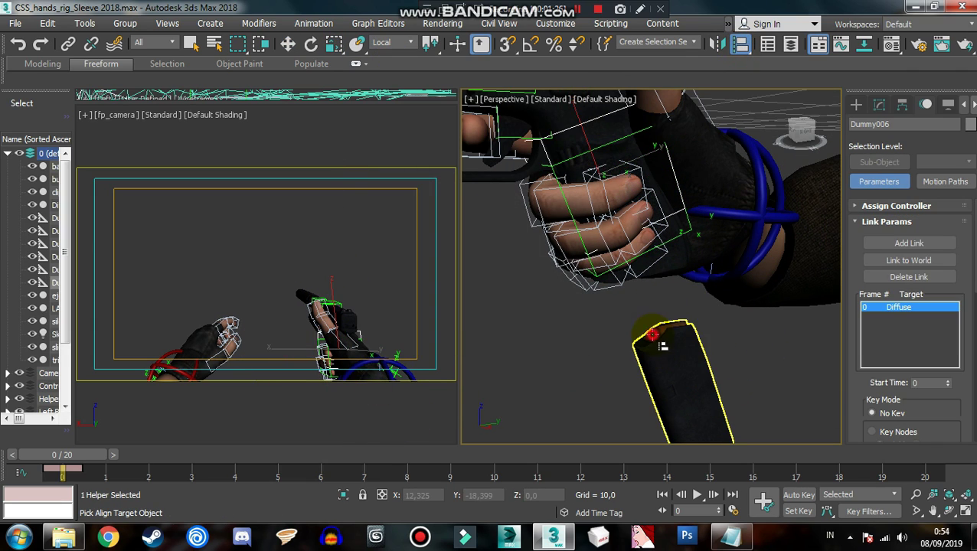
left_click(658, 337)
left_click(493, 385)
key("r")
left_click_drag(664, 339, 637, 440)
Step: Relink the bullet's dummy to the clip and align the bullet to that dummy
left_click(909, 277)
left_click(910, 243)
left_click(695, 392)
key("w")
left_click(656, 325)
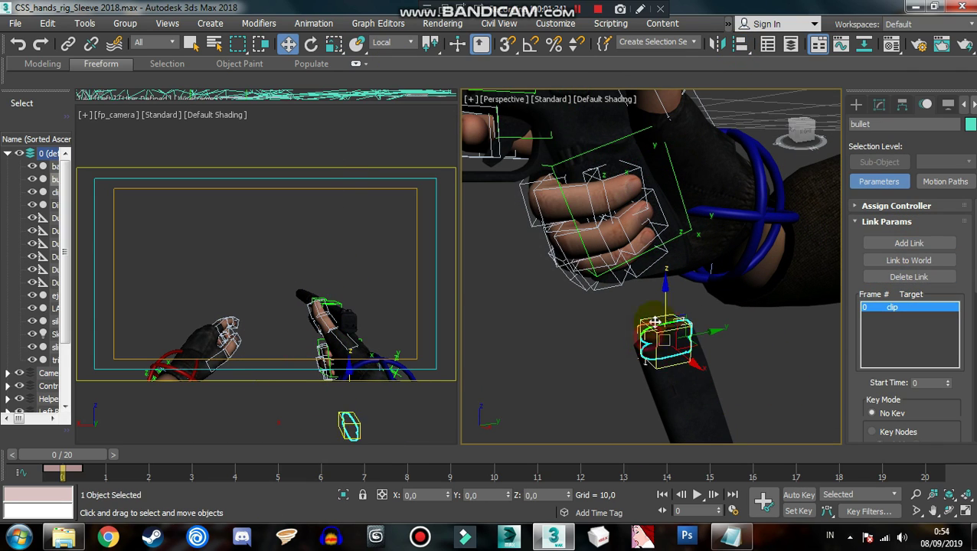
left_click(664, 321)
left_click(492, 384)
Step: Align the clip to its dummy in the grip, matching X, Y and Z position and orientation
left_click(695, 392)
left_click(740, 44)
left_click(679, 186)
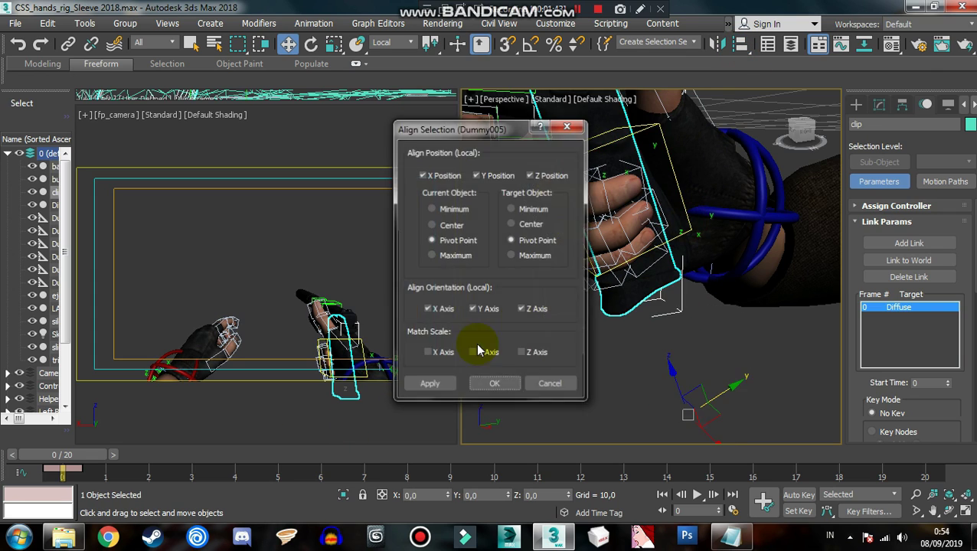
left_click(492, 385)
Step: Detach the slide lock faces from the pistol body as a separate object named slidelock
left_click(666, 268)
left_click(879, 104)
left_click(889, 177)
left_click(943, 263)
left_click(650, 338)
scroll(937, 351, "down", 3)
left_click(938, 351)
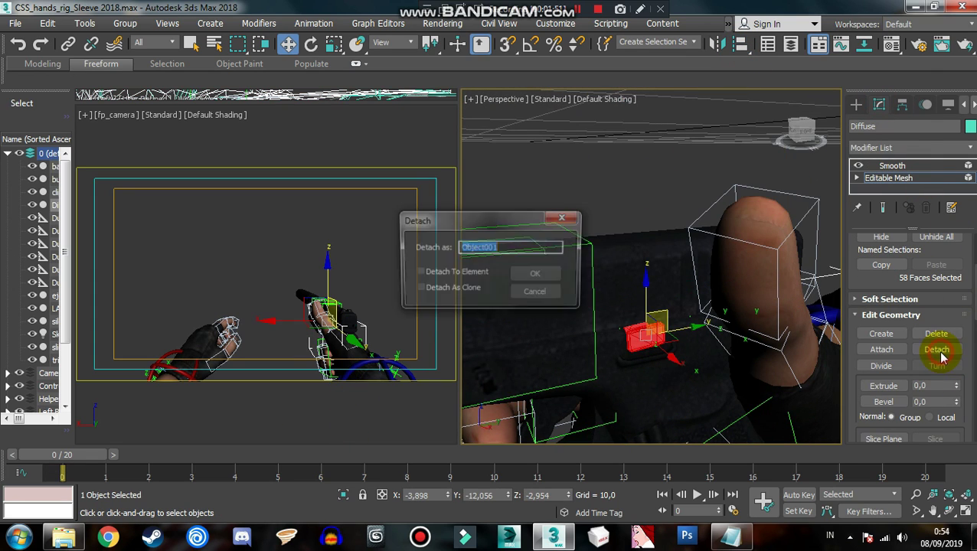
type("slidelock")
left_click(536, 275)
Step: Center the slidelock's pivot on the object
left_click(857, 104)
left_click(650, 337)
left_click(903, 105)
left_click(904, 205)
left_click(909, 277)
left_click(803, 131)
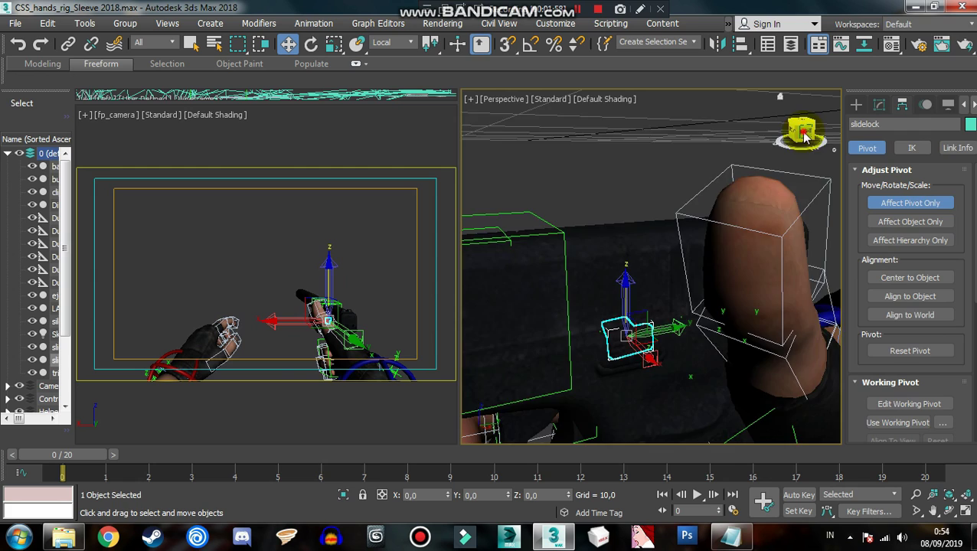
Step: Apply a Link Constraint to the slidelock, targeting the pistol body
left_click(858, 104)
left_click(314, 24)
mouse_move(359, 105)
left_click(498, 171)
left_click(665, 277)
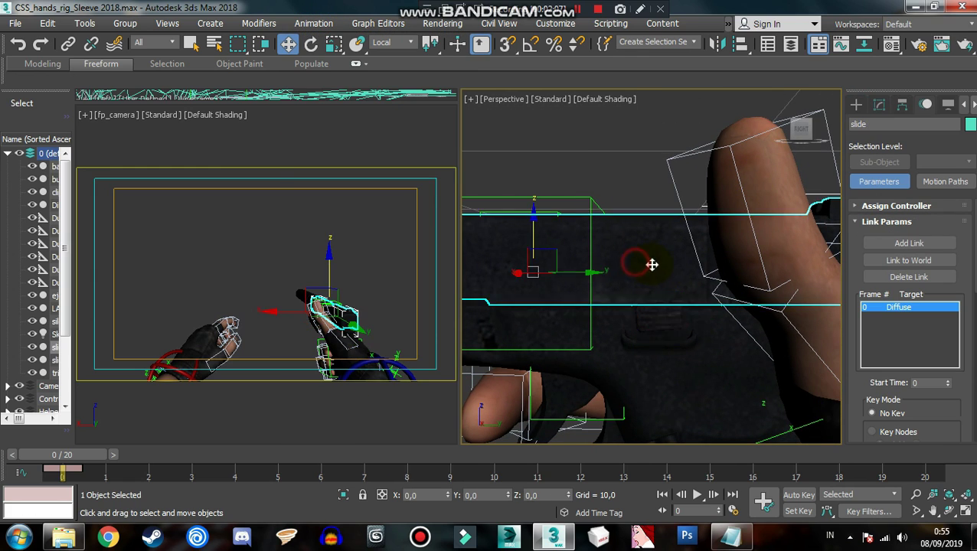
Step: Try moving the slide along the pistol and undo the move
scroll(664, 230, "down", 2)
scroll(697, 319, "up", 2)
left_click_drag(553, 248, 724, 273)
key("ctrl+z")
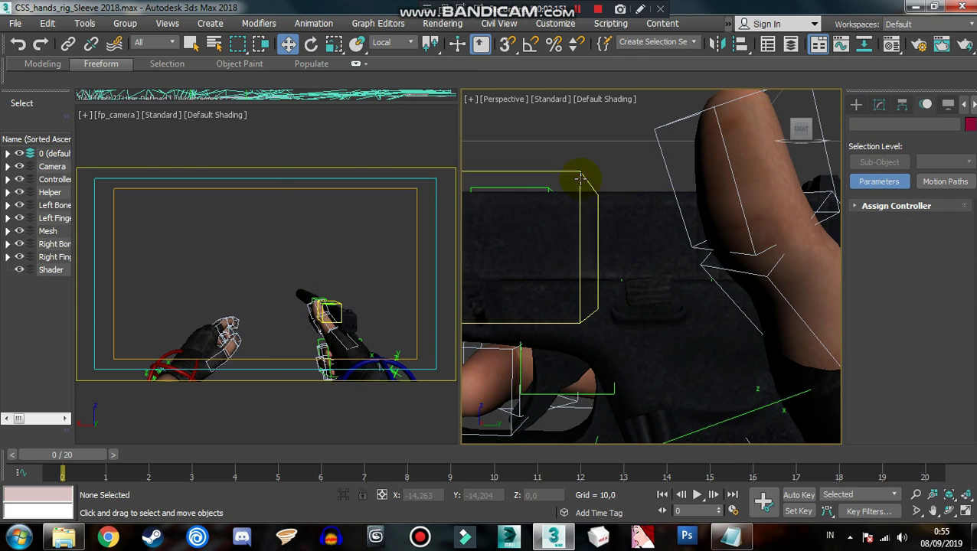
Step: Clone the slide's dummy for the slidelock, aligning the copy to the slidelock and scaling it down
left_click(582, 174)
key("ctrl+v")
key("alt+a")
left_click(650, 294)
left_click_drag(648, 290, 686, 347)
scroll(686, 348, "down", 3)
left_click(685, 348)
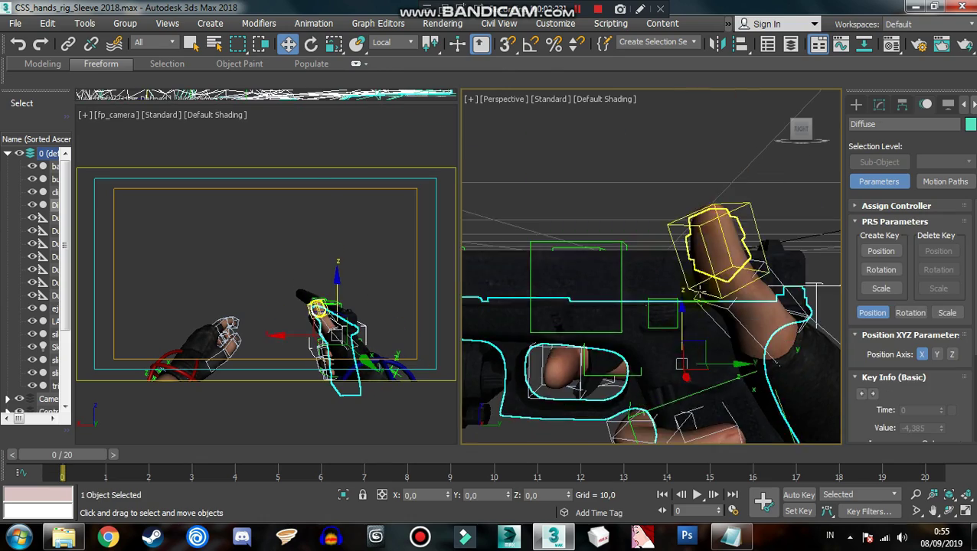
Step: Set the Move reference coordinate system to View and bring the left hand's wrist controller over to the pistol grip
scroll(720, 239, "down", 5)
left_click_drag(802, 130, 783, 152)
left_click(518, 361)
left_click(393, 43)
left_click(397, 62)
left_click(394, 43)
left_click(391, 54)
left_click_drag(490, 377, 737, 345)
key("e")
scroll(648, 329, "down", 4)
Step: Move and rotate the left arm controller arm_controller_01 to bring the forearm behind the repositioned hand
left_click(624, 382)
key("w")
left_click_drag(623, 383, 651, 396)
key("e")
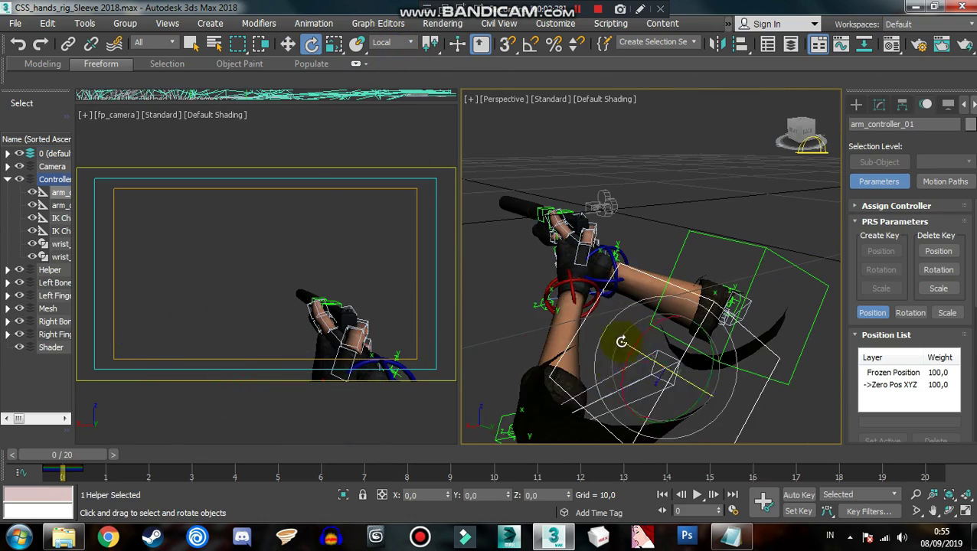
key("w")
scroll(583, 291, "up", 5)
Step: Rotate the left wrist so the left palm faces the right hand's fingers around the pistol grip
left_click(573, 369)
key("e")
mouse_move(591, 377)
left_mouse_down()
mouse_move(593, 368)
mouse_move(561, 365)
mouse_move(588, 366)
left_mouse_up()
key("w")
left_click(619, 262)
scroll(619, 262, "up", 4)
left_click_drag(802, 129, 823, 122)
middle_click_drag(774, 398, 704, 321, "alt")
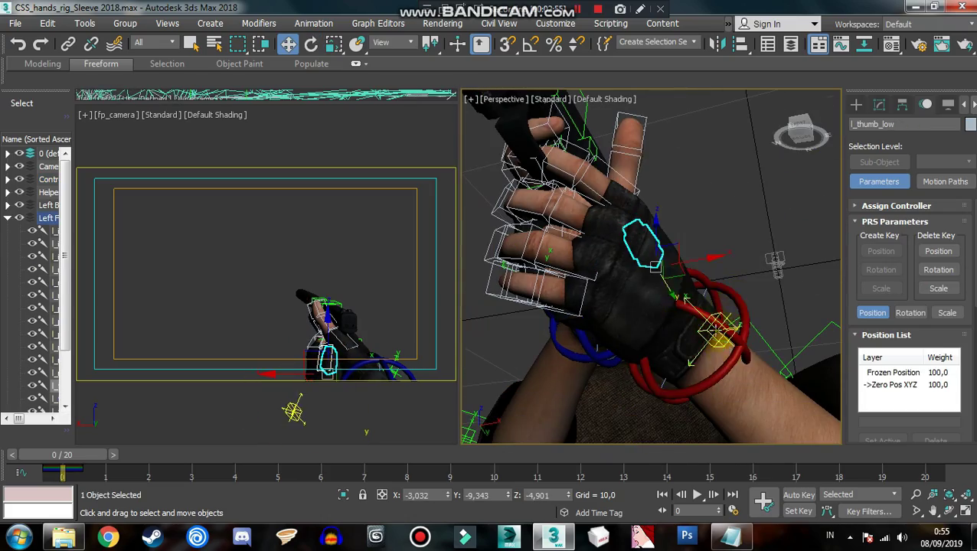
left_click(728, 337)
key("e")
left_click_drag(651, 334, 668, 319)
middle_click_drag(689, 322, 628, 306, "alt")
Step: Rotate the lower bones of the left middle, ring and little fingers to open them away from the right hand
left_click(682, 167)
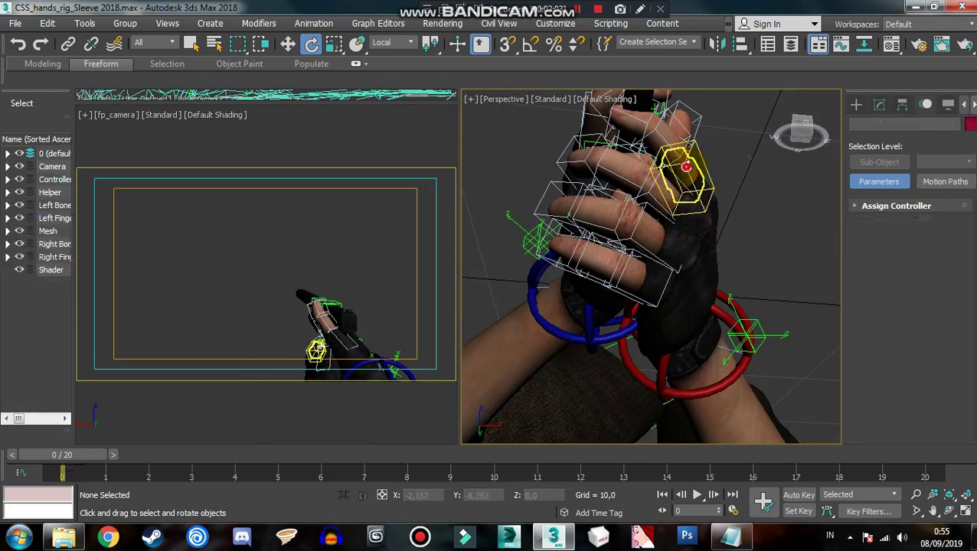
left_click(653, 269)
left_click_drag(651, 270, 751, 289)
left_click(648, 233)
left_click_drag(651, 232, 763, 249)
middle_click_drag(762, 249, 689, 222, "alt")
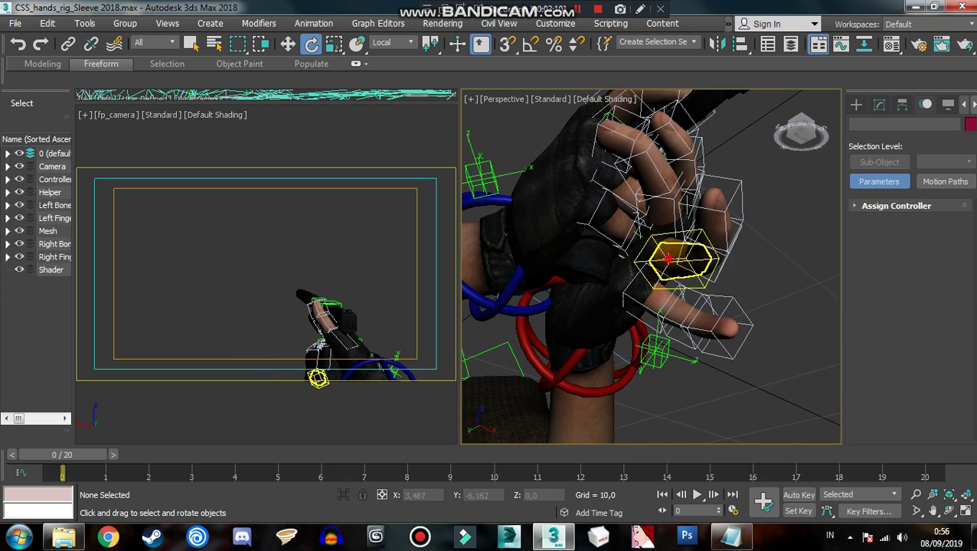
left_click(694, 190)
left_click_drag(671, 236, 712, 244)
left_click(694, 229)
left_click(755, 172)
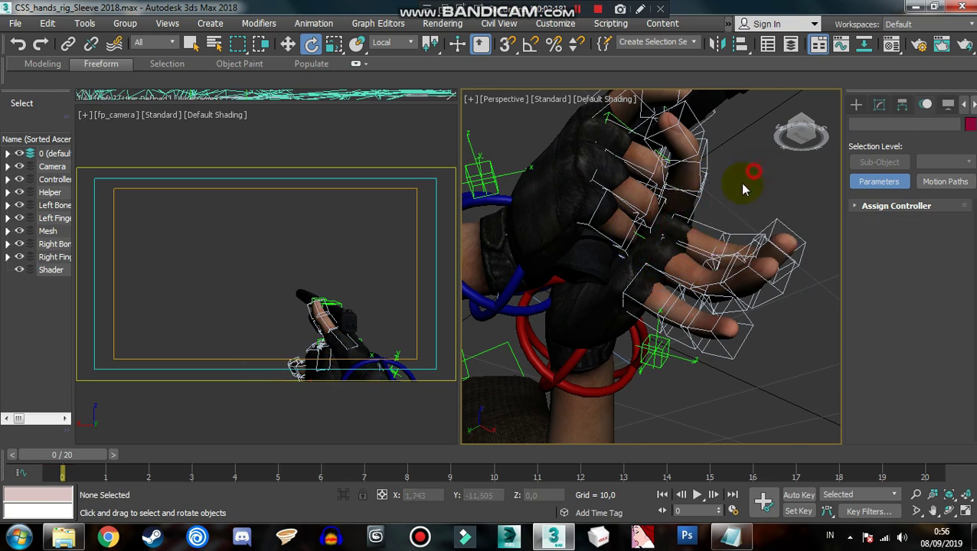
Step: Rotate the left index finger's bones to curl the finger around the right hand's grip
scroll(740, 182, "up", 4)
left_click(661, 318)
left_click_drag(679, 347, 704, 329)
left_click(703, 243)
left_click(678, 249)
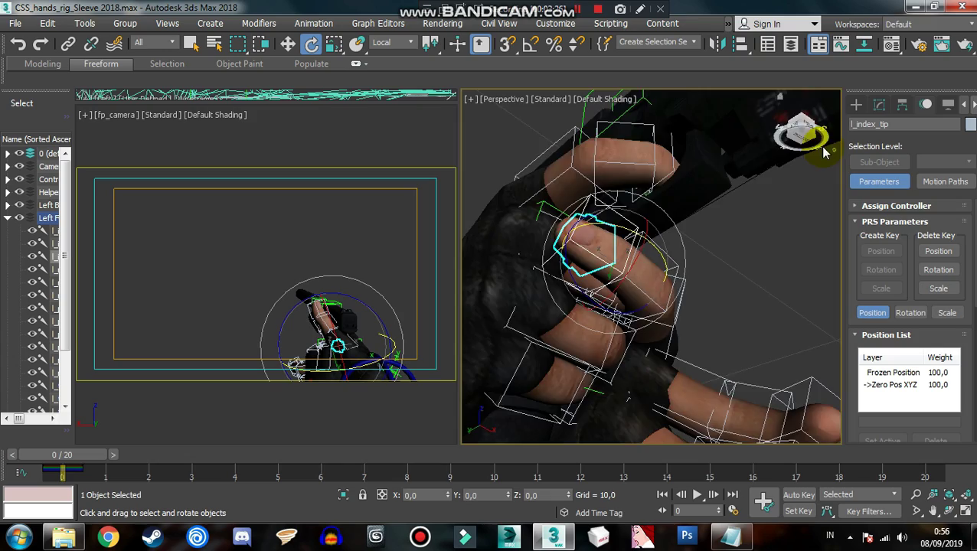
middle_click_drag(821, 146, 746, 322, "alt")
Step: Rotate the left middle finger's lower and middle bones to wrap it over the right hand beside the index finger
left_click(687, 345)
left_click_drag(687, 344, 622, 257)
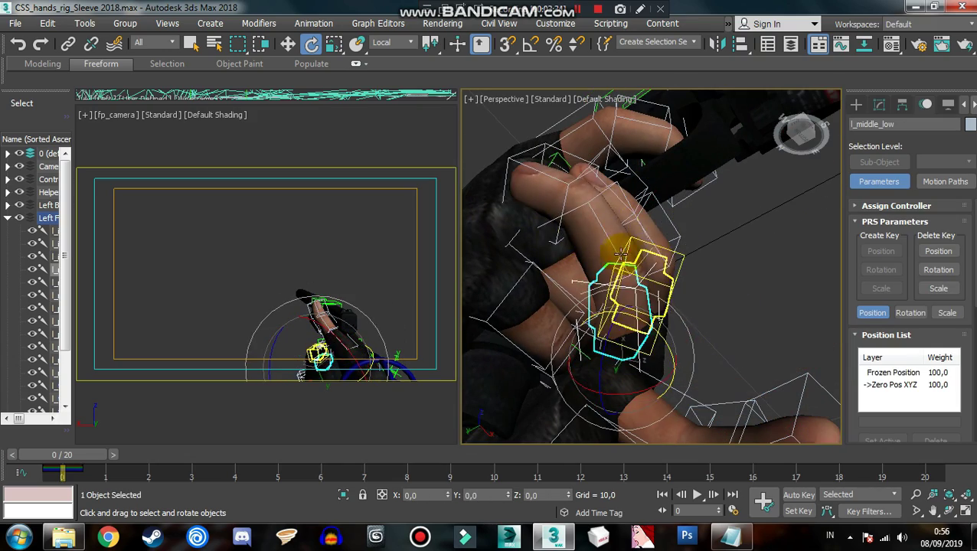
left_click(766, 291)
left_click(622, 248)
left_click(782, 294)
left_click(626, 239)
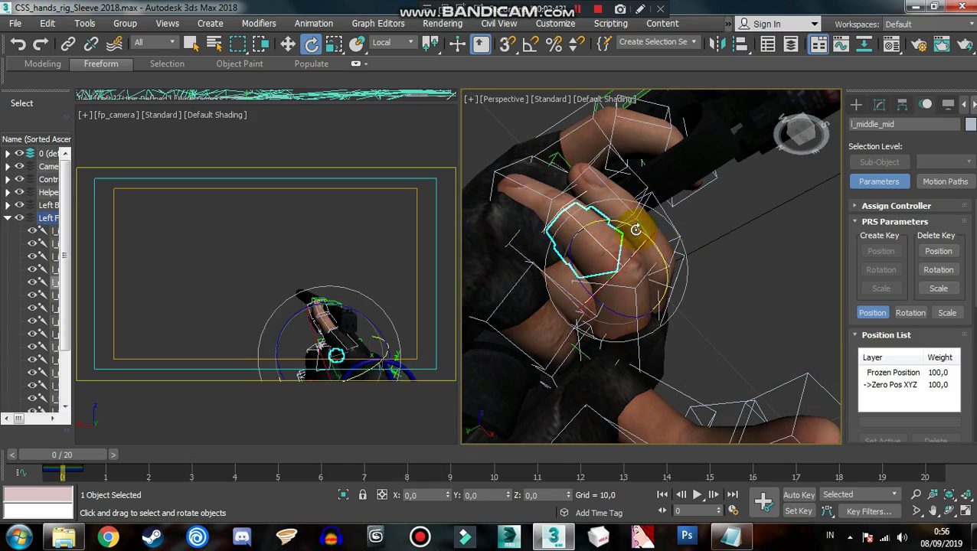
left_click_drag(801, 138, 781, 184)
Step: Rotate the left ring finger's bones to lay it beside the middle finger around the right hand
left_click(682, 322)
left_click_drag(674, 301, 655, 241)
left_click_drag(793, 149, 767, 184)
left_click_drag(604, 285, 583, 311)
left_click_drag(794, 148, 808, 115)
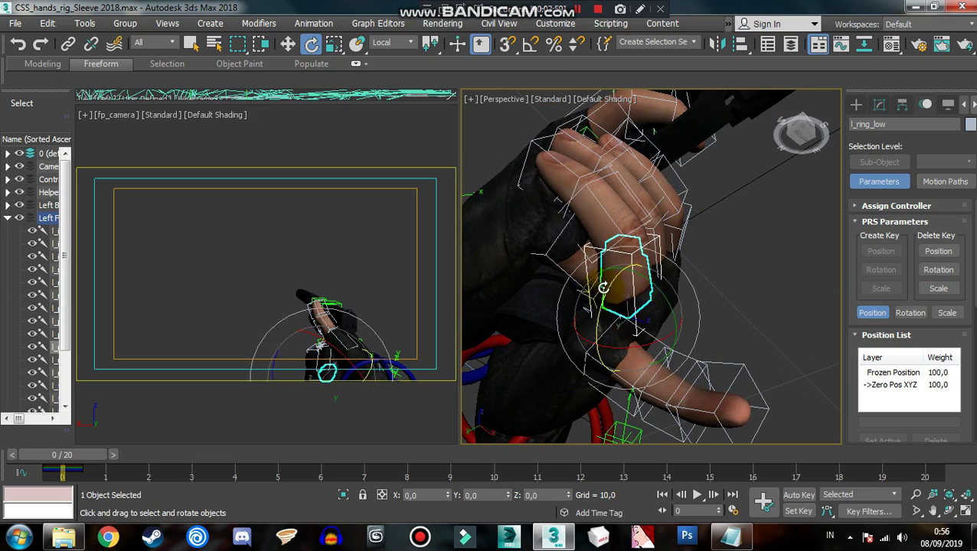
left_click_drag(603, 287, 588, 283)
left_click_drag(802, 134, 773, 157)
Step: Rotate the left thumb's lower bone to lay the thumb along the grip beside the right thumb
left_click(648, 280)
left_click_drag(673, 341, 703, 340)
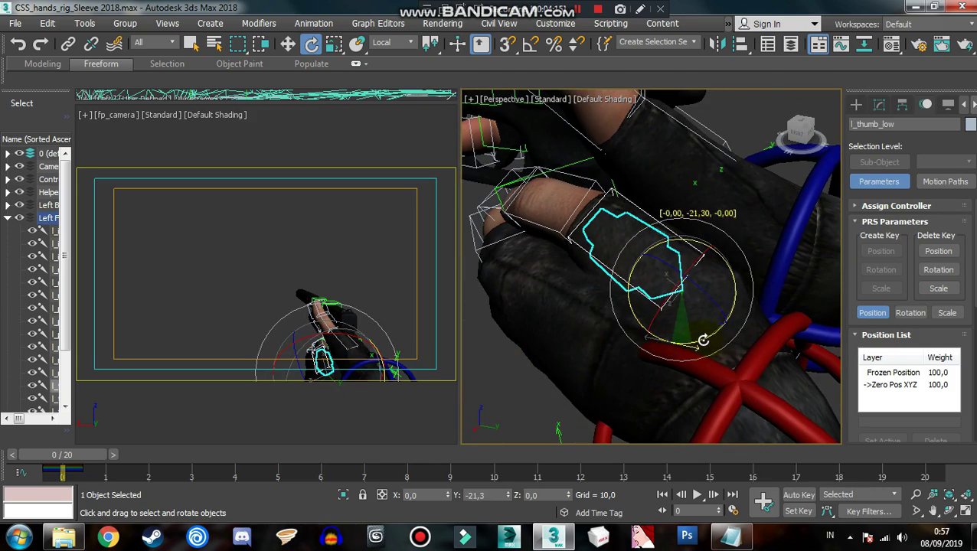
left_click_drag(648, 301, 658, 296)
left_click_drag(801, 135, 788, 147)
middle_click_drag(702, 202, 644, 180)
left_click_drag(619, 270, 607, 287)
scroll(624, 260, "down", 1)
middle_click_drag(624, 237, 632, 278)
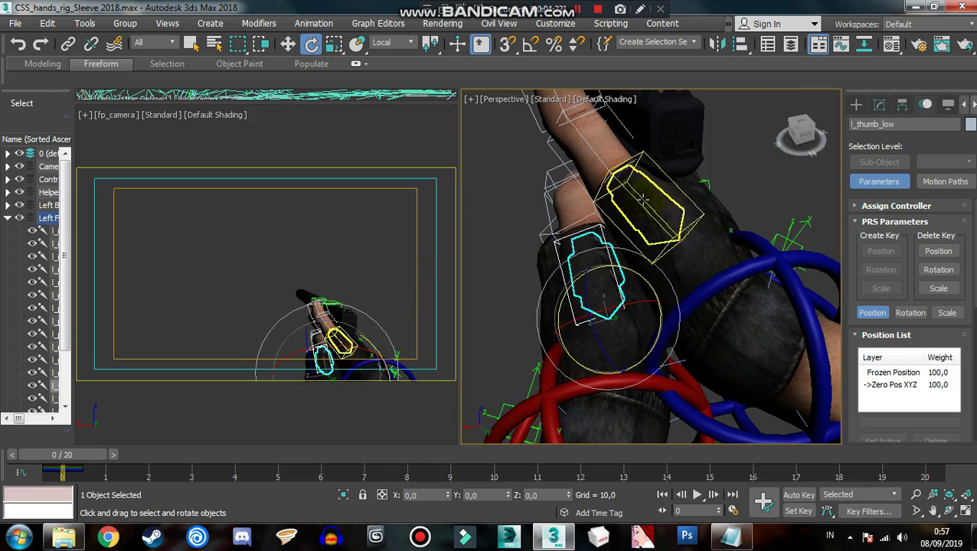
Step: Rotate the right thumb's lower, middle and tip bones to bend it over above the left thumb
left_click(654, 196)
left_click(645, 211)
left_click_drag(690, 203, 701, 219)
left_click(596, 160)
left_click_drag(651, 170, 597, 143)
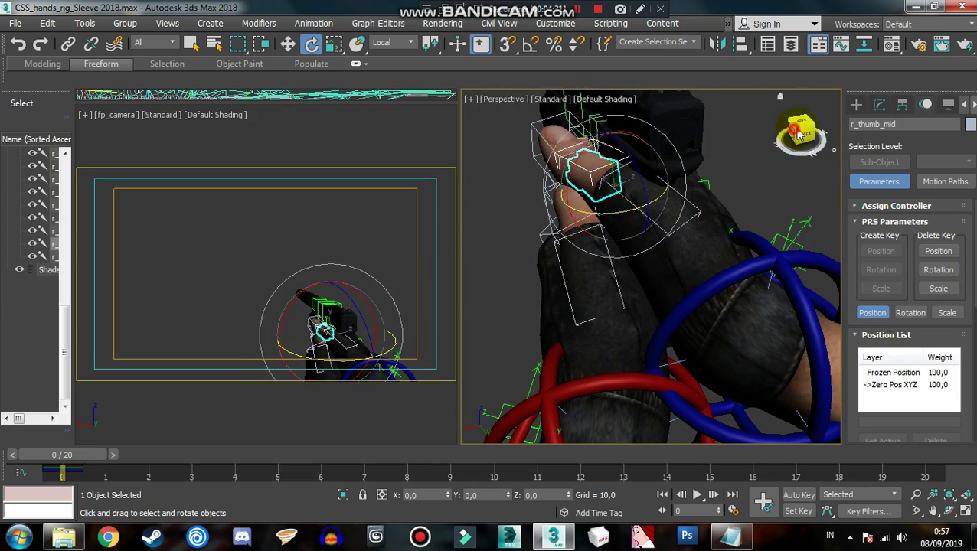
left_click_drag(799, 132, 759, 103)
left_click(530, 148)
left_click_drag(530, 148, 516, 175)
Step: Adjust the left thumb's bone rotations to lower it clear of the right thumb
left_click(665, 232)
left_click_drag(624, 220, 615, 239)
left_click(539, 235)
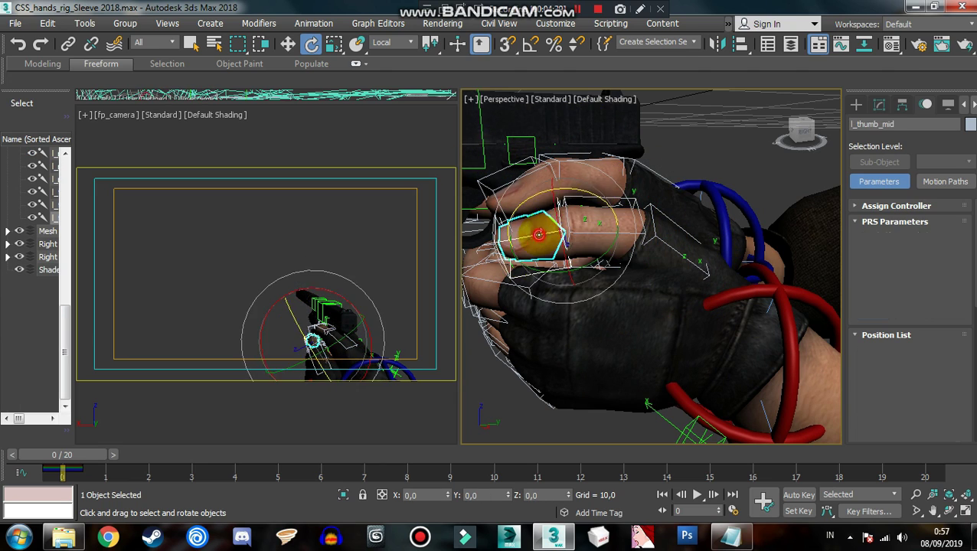
left_click(636, 165)
left_click_drag(798, 132, 774, 161)
left_click(741, 120)
left_click(609, 264)
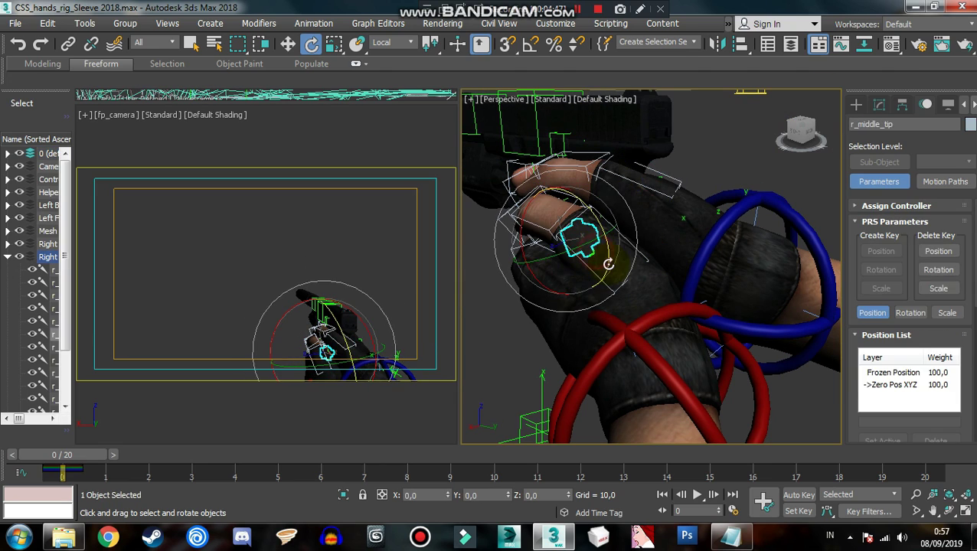
left_click(610, 240)
left_click_drag(611, 240, 610, 327)
Step: Fine-tune the rotation of the right thumb's lower, middle and tip bones so it rests above the left thumb
left_click(556, 203)
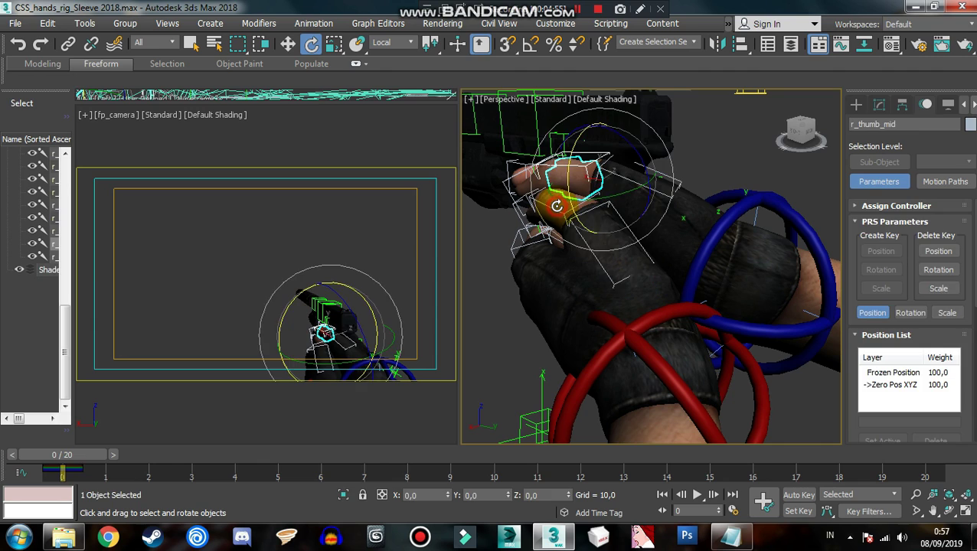
left_click(737, 135)
left_click(580, 213)
left_click_drag(590, 190, 597, 199)
left_click(668, 165)
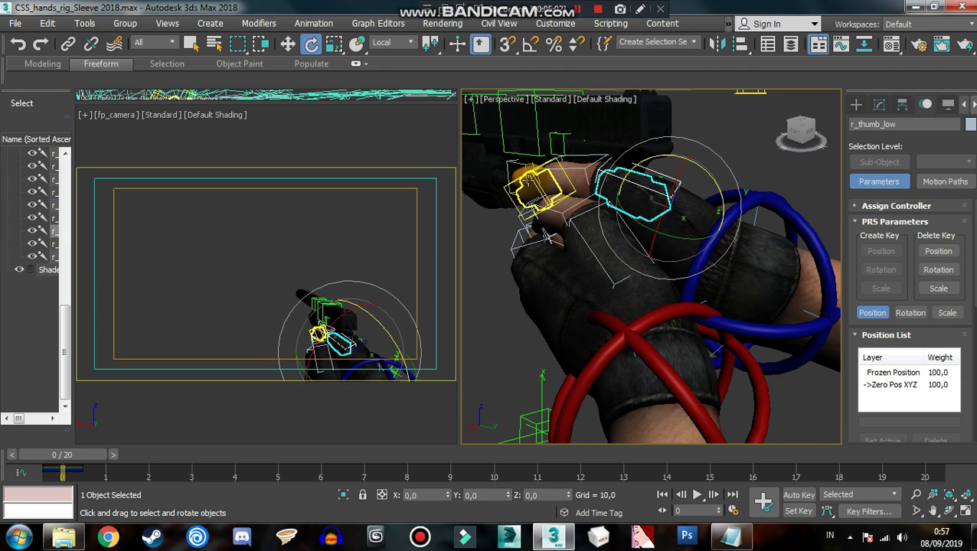
left_click(528, 180)
left_click(702, 149)
left_click(574, 181)
left_click(703, 148)
left_click(574, 180)
left_click(737, 146)
left_click(635, 195)
left_click_drag(704, 166, 723, 201)
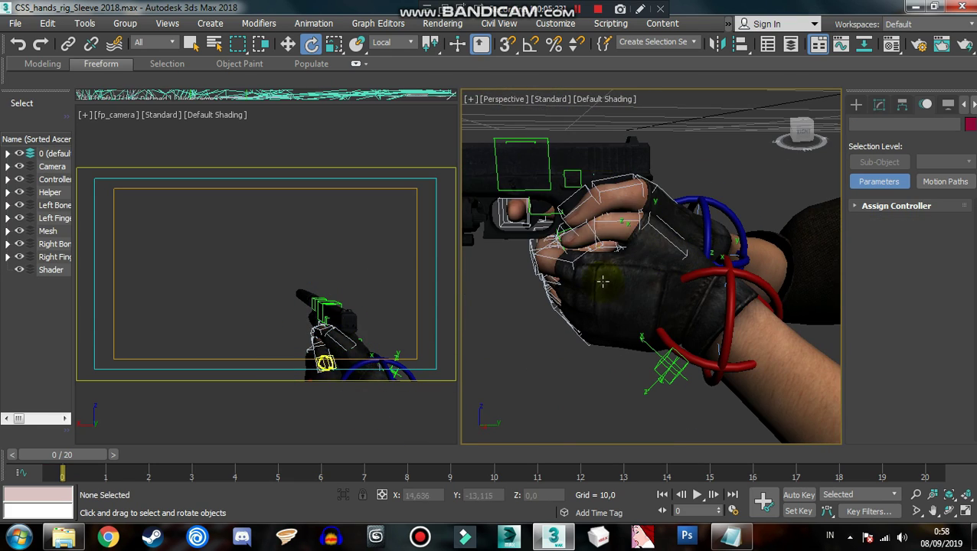
Step: Link the left wrist controller wrist_controller_01 to the pistol body with its Link Constraint
left_click(384, 250)
key("alt+w")
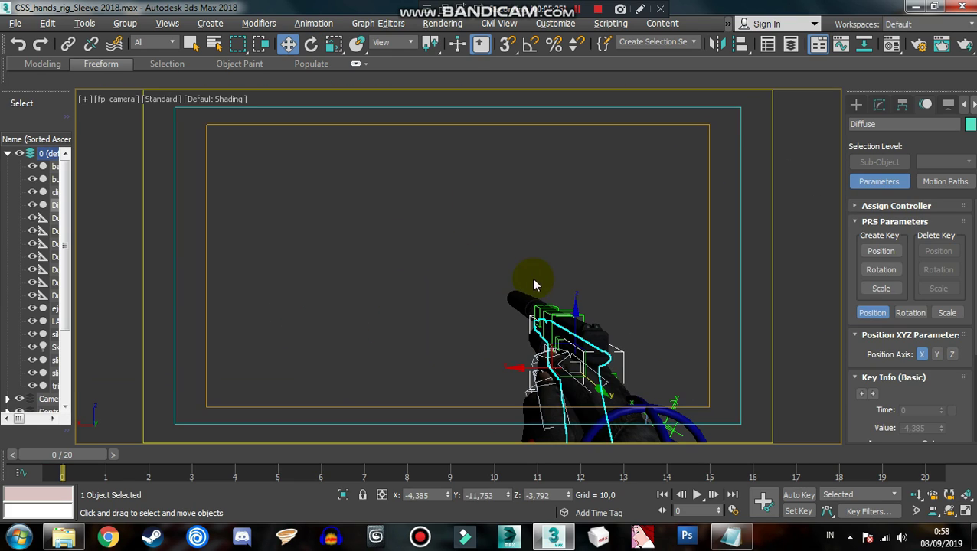
key("alt+w")
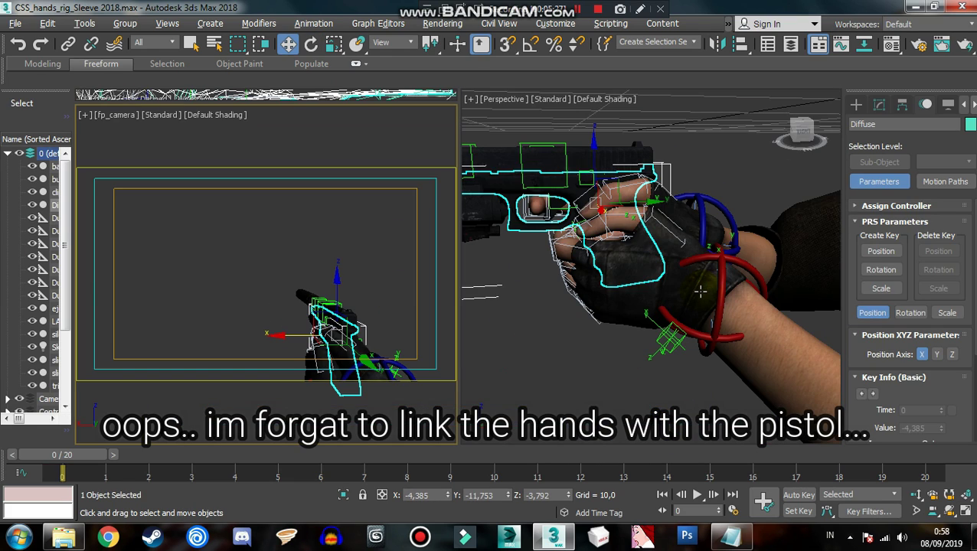
left_click(711, 294)
left_click(881, 243)
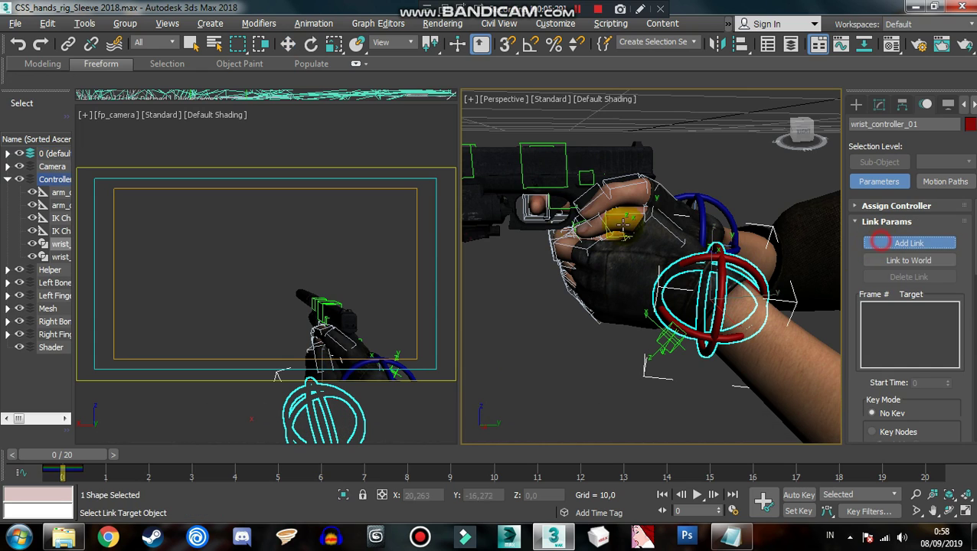
key("w")
Step: Clone the slide's dummy for the left wrist controller, aligning the copy to the controller and enlarging it
left_click(550, 143)
key("ctrl+v")
key("alt+a")
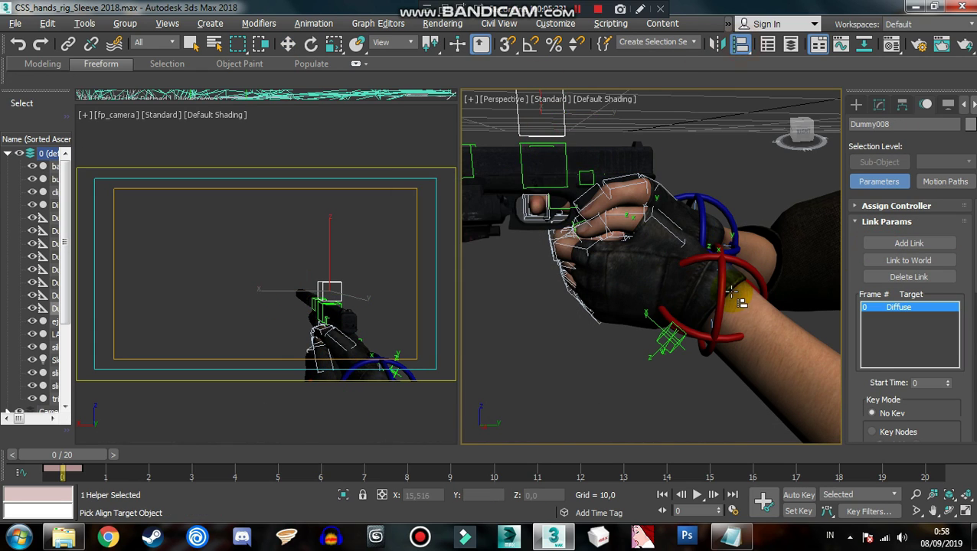
left_click(724, 298)
key("Return")
key("r")
key("w")
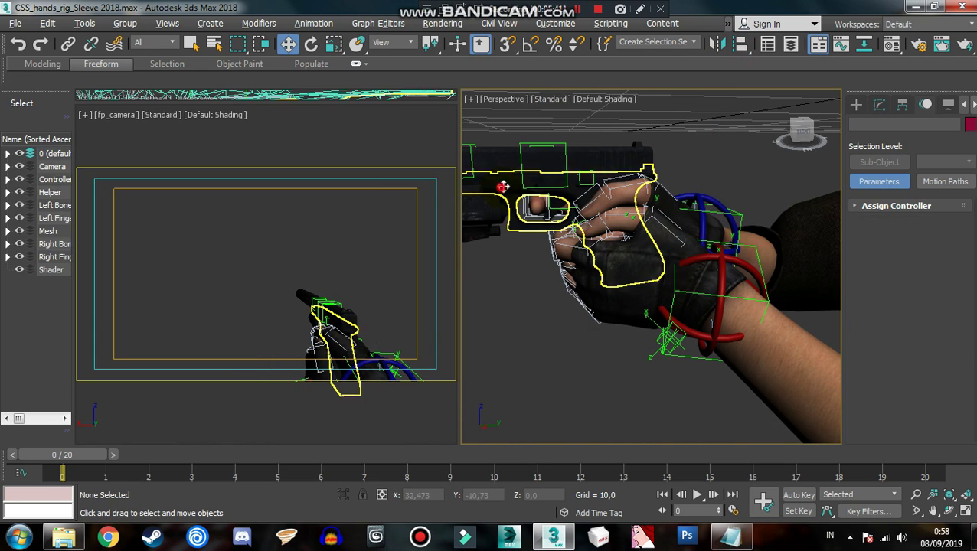
Step: Move the pistol body with its linked hands higher and closer to the centre of the fp_camera view
key("alt+w")
left_click(561, 367)
left_click_drag(561, 367, 538, 313)
left_click(719, 324)
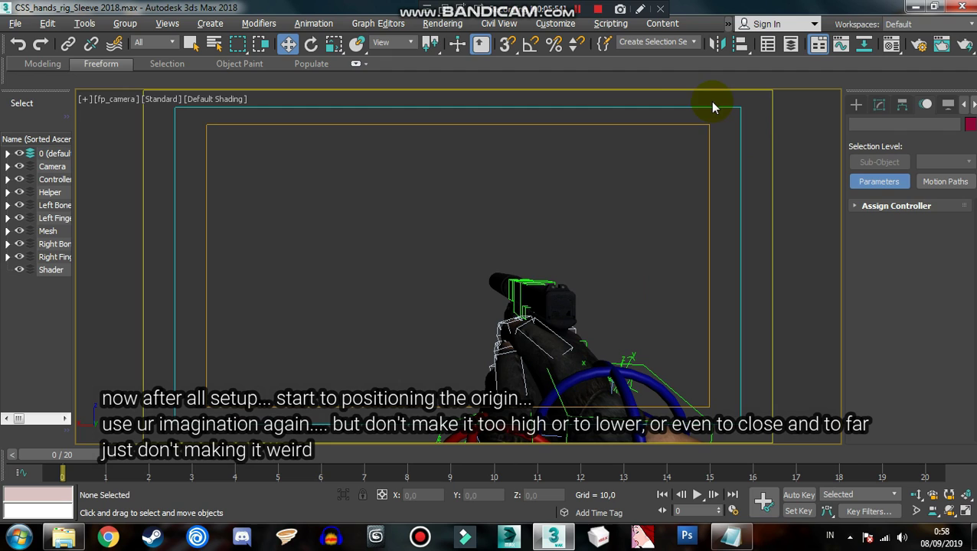
Step: Render the fp_camera view and inspect the pistol and hands' framing at full window size
key("shift+q")
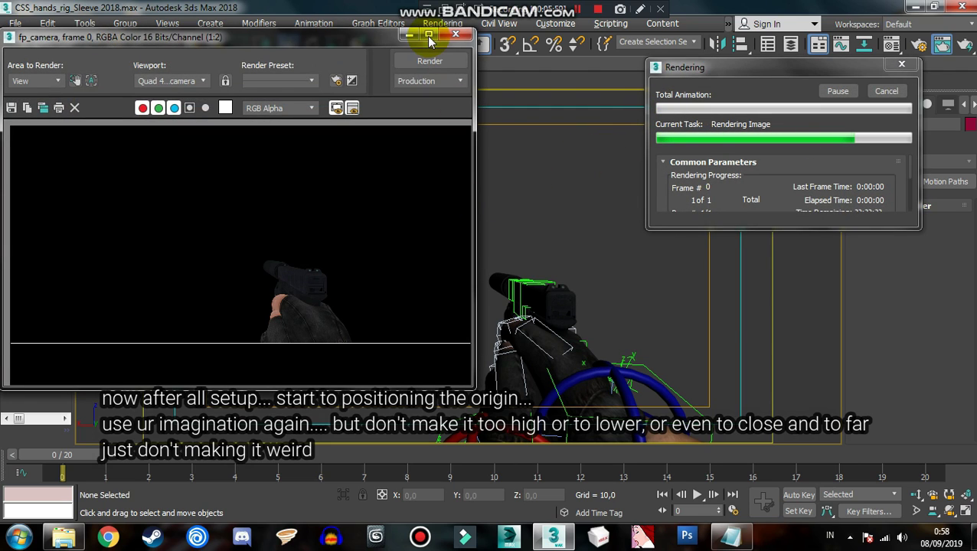
left_click(429, 35)
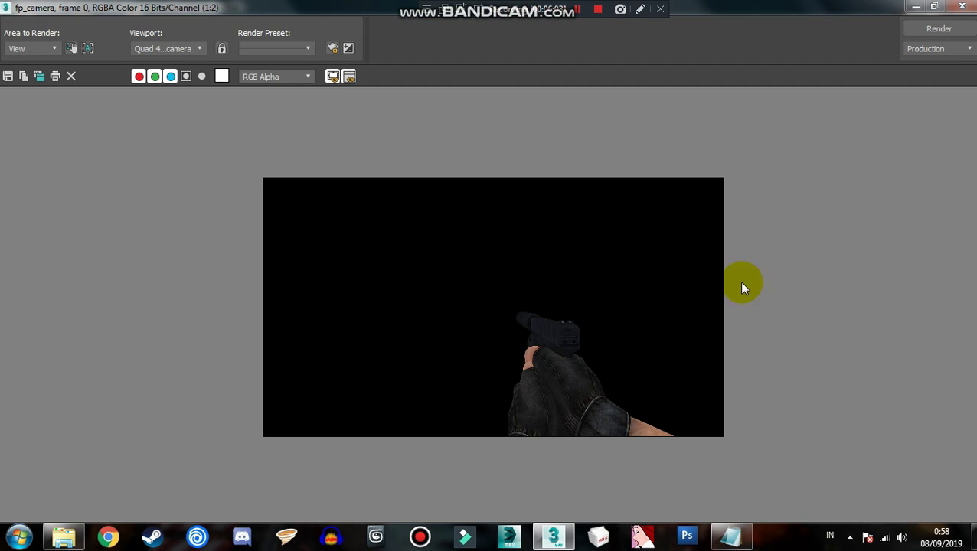
left_click(962, 7)
Step: Fine-tune the pistol body's position to about X -2.901, Y -10.406, Z -2.448
left_click(566, 333)
mouse_move(513, 338)
left_mouse_down()
mouse_move(525, 339)
mouse_move(516, 339)
left_mouse_up()
left_click_drag(545, 308, 522, 344)
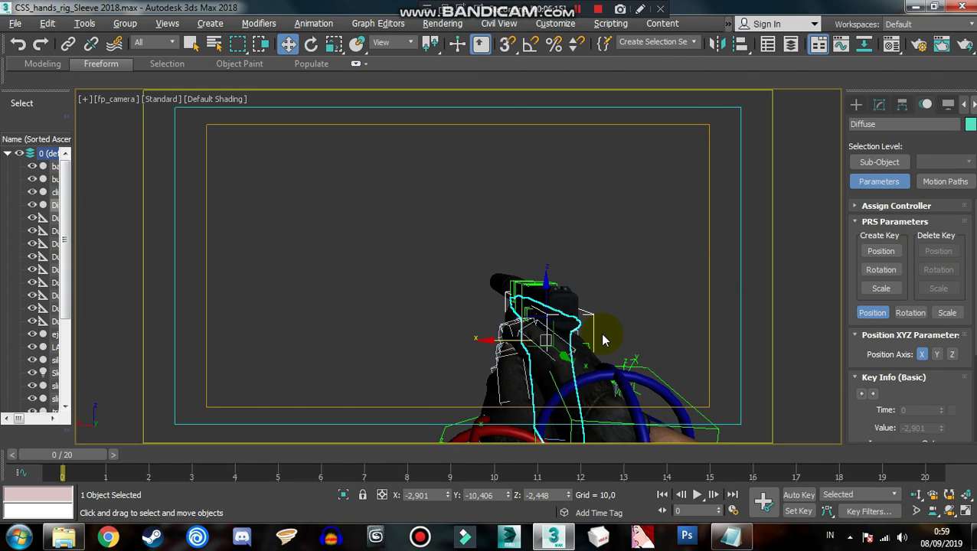
Step: Reposition and rotate arm_controller_02 in the Perspective view, to about X -2.749, Y 8.901, Z -2.053
key("alt+w")
left_click(713, 309)
middle_click_drag(713, 309, 719, 253, "alt")
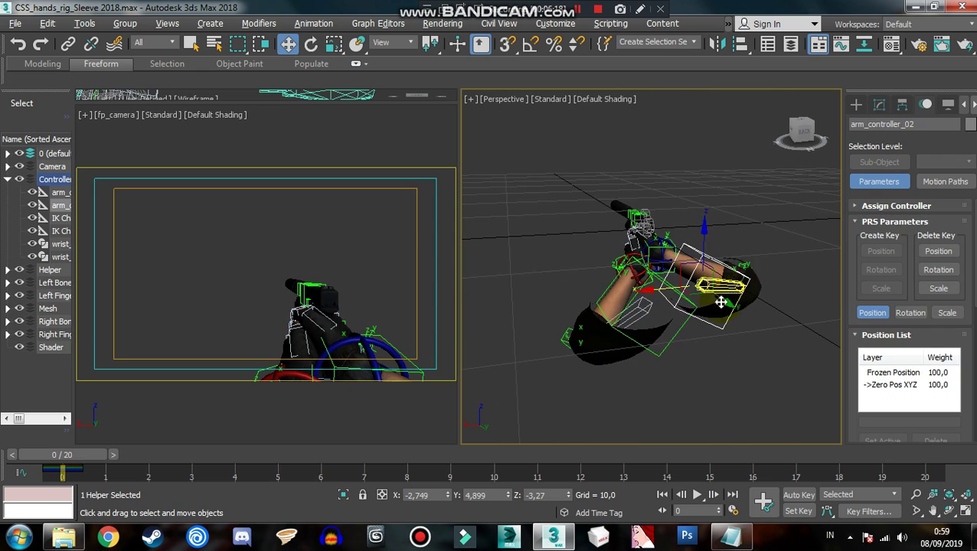
key("e")
left_click_drag(722, 251, 706, 263)
key("w")
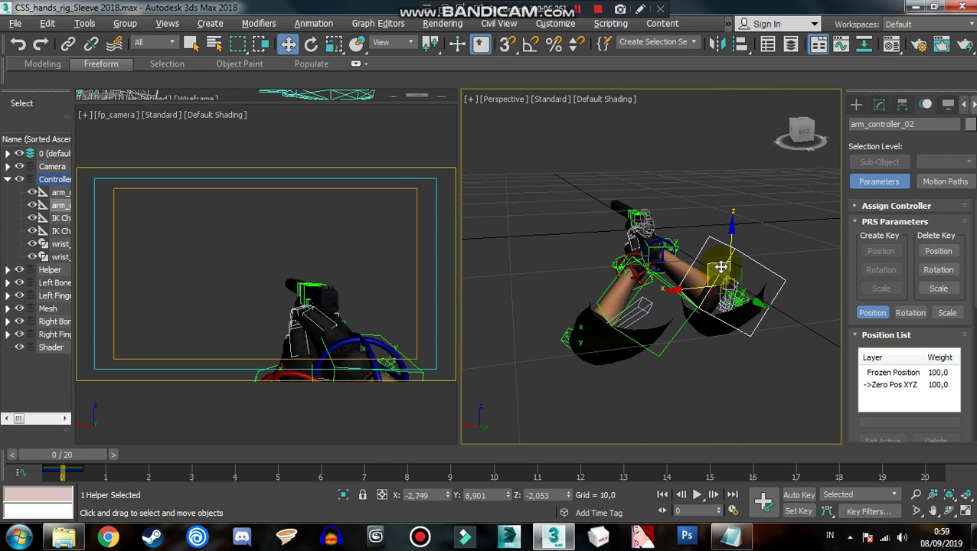
Step: Reposition arm_controller_01 and rotate it slightly about its local X axis, and fine-tune the placement of arm_controller_02
left_click_drag(661, 298, 665, 321)
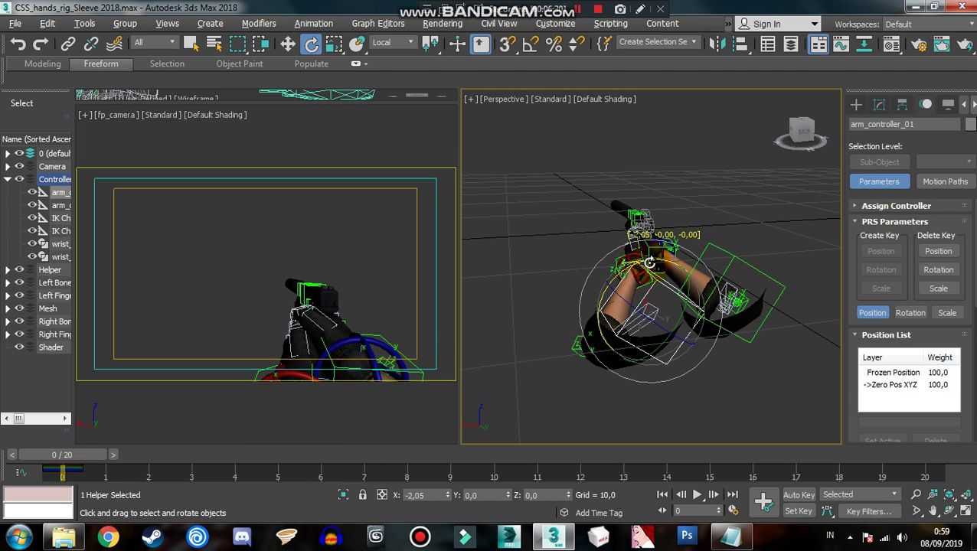
left_click_drag(649, 263, 658, 265)
key("w")
left_click(722, 281)
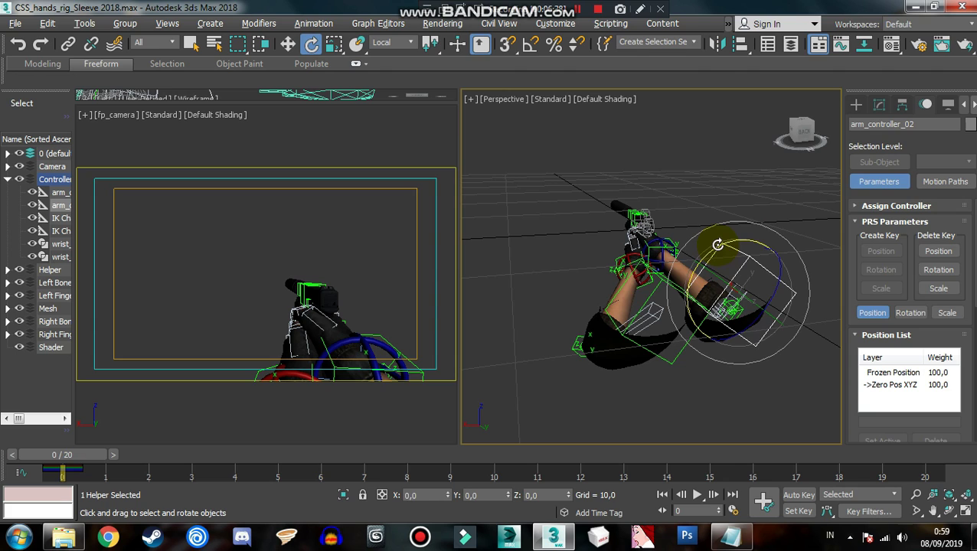
Step: Move the pistol body with its linked hands sideways and lower in the Perspective view
left_click_drag(808, 122, 619, 289)
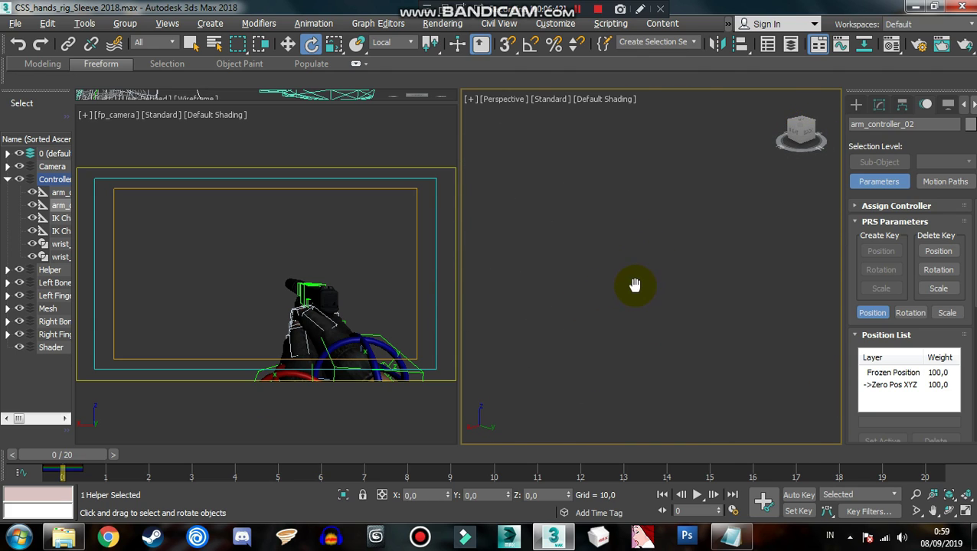
middle_click_drag(635, 285, 676, 249)
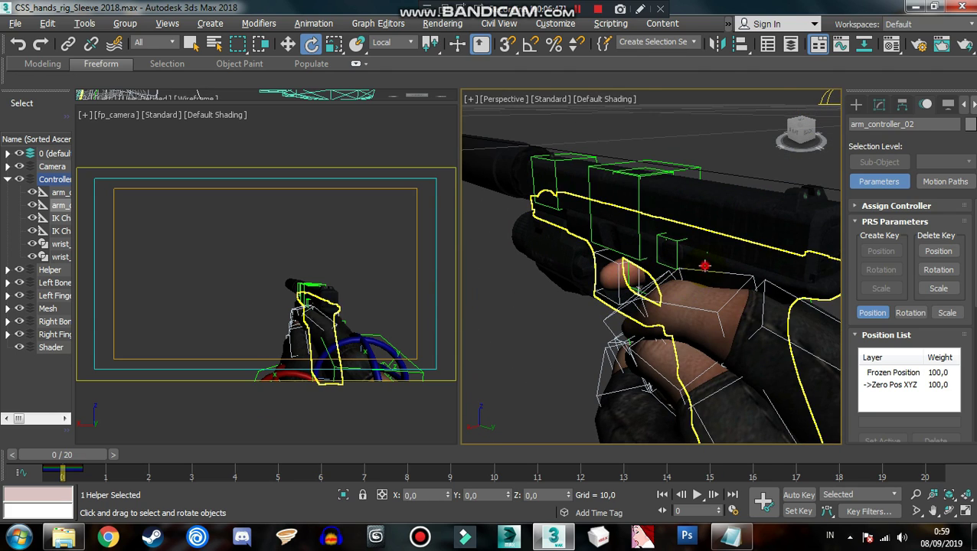
left_click(705, 266)
left_click_drag(804, 130, 760, 136)
key("w")
left_click_drag(632, 313, 664, 311)
left_click_drag(702, 278, 700, 326)
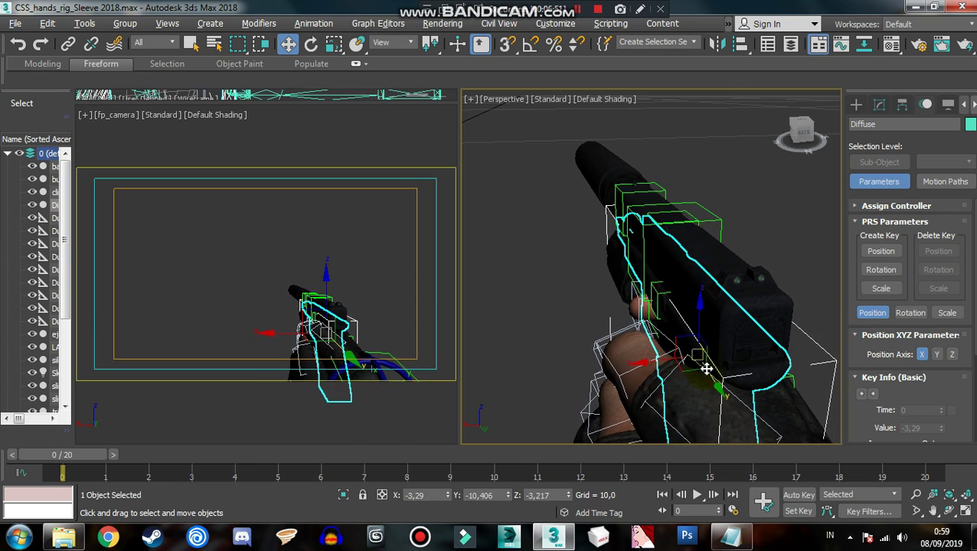
left_click_drag(707, 369, 639, 312)
Step: Shift the pistol body horizontally towards the right side of the fp_camera frame
left_click(412, 264)
key("alt+w")
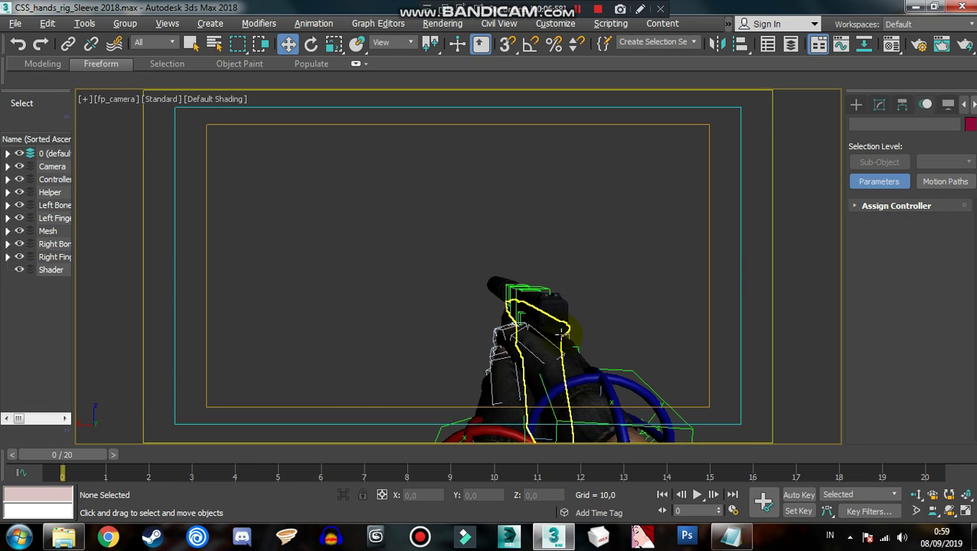
left_click(563, 335)
left_click_drag(501, 345, 517, 345)
Step: Hide the silencer on the pistol's muzzle
left_click(598, 267)
left_click(498, 283)
right_click(497, 281)
left_click(544, 235)
Step: Nudge the pistol body to about X -3.004, Y -10.834, Z -2.731 in the fp_camera view
left_click(551, 328)
mouse_move(545, 312)
left_mouse_down()
mouse_move(519, 343)
mouse_move(539, 319)
left_mouse_up()
left_click(679, 329)
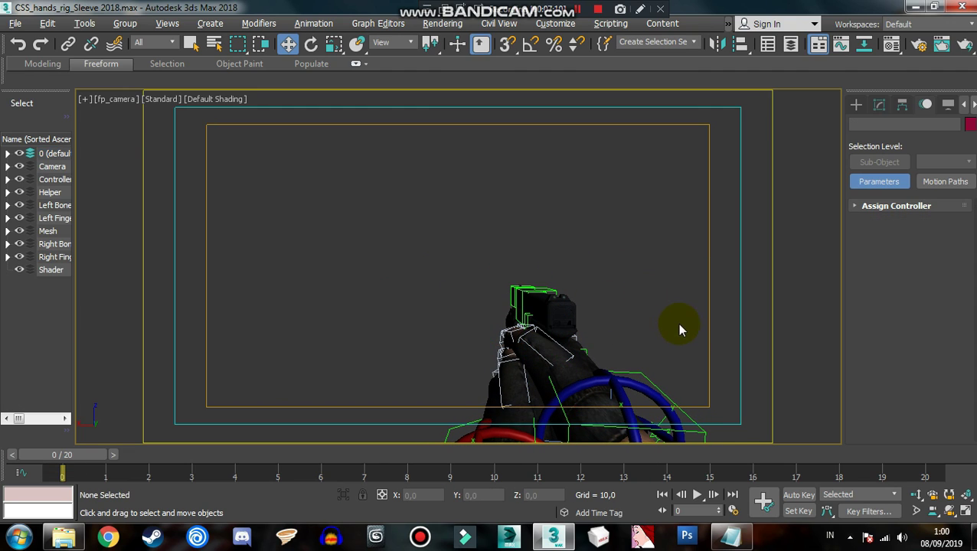
Step: Render the fp_camera view to check how the pistol without its silencer and the hands are framed, and close the render
key("shift+q")
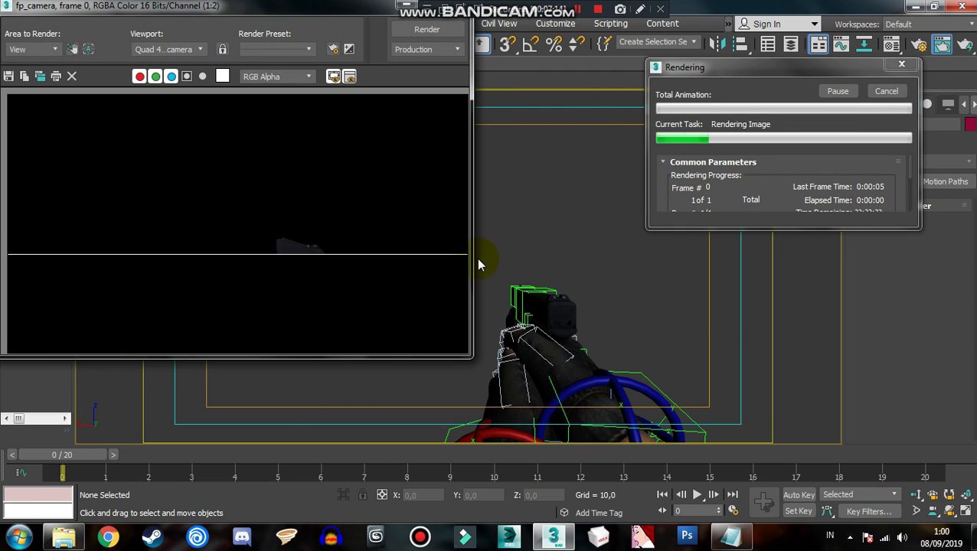
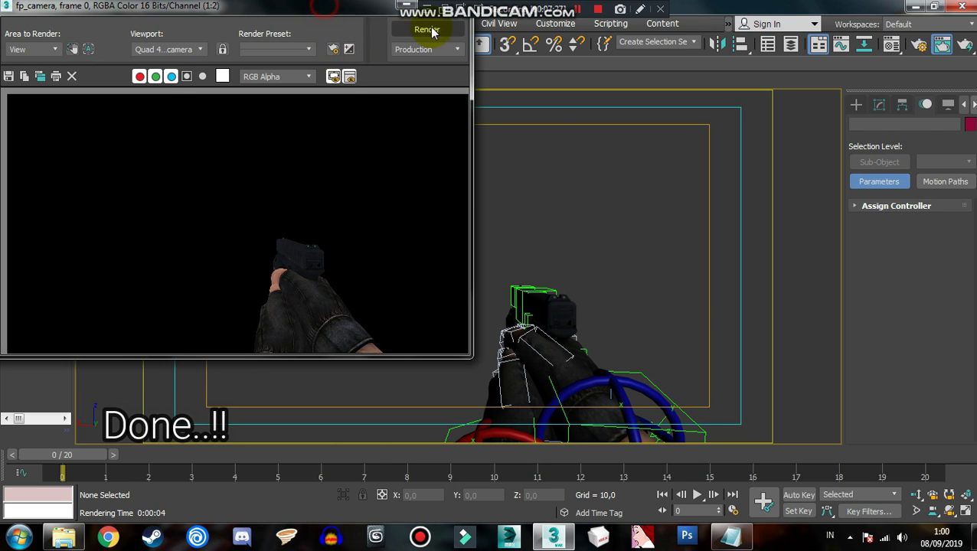
left_click_drag(315, 7, 345, 70)
left_click(485, 65)
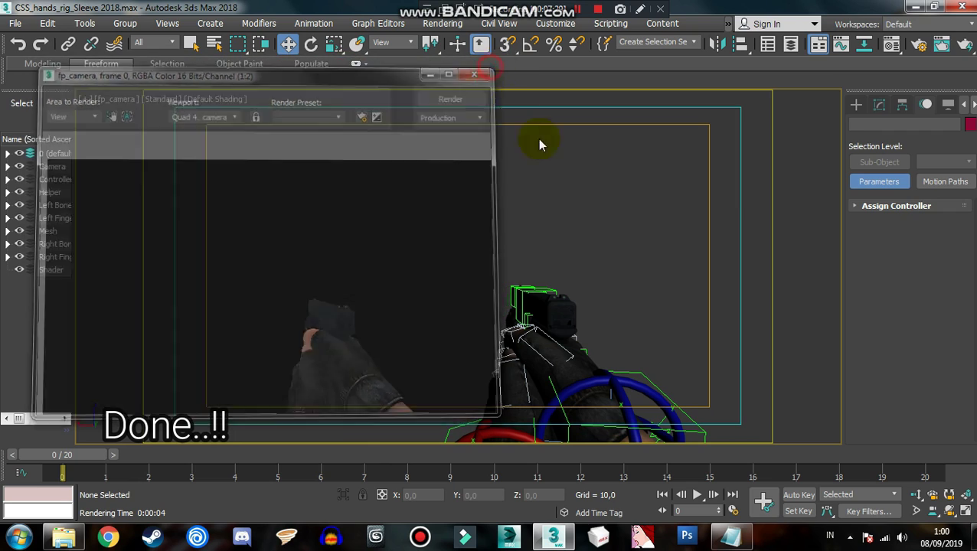
Step: Create a dummy helper in the Perspective view and align it to the pistol body's position and orientation
key("alt+w")
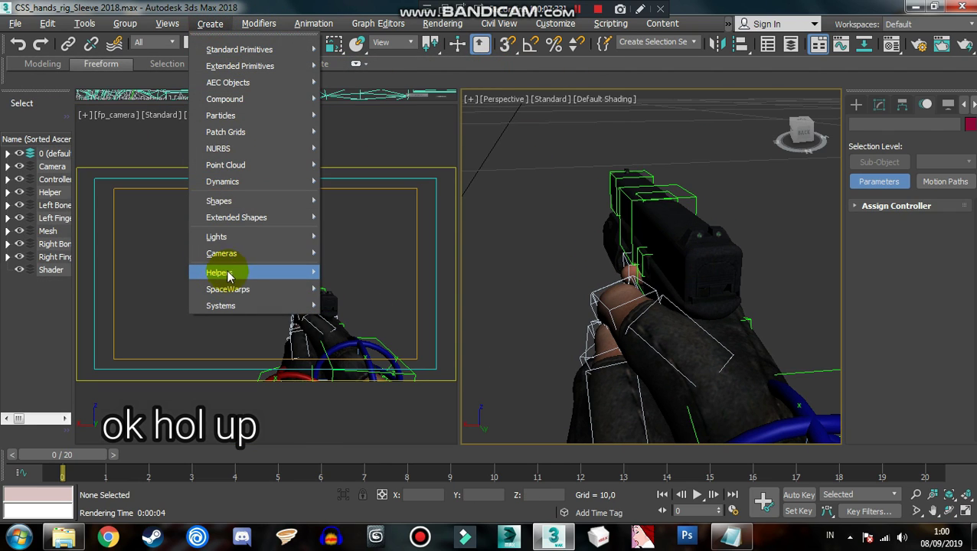
mouse_move(207, 273)
left_click(349, 277)
left_click_drag(555, 189, 571, 206)
left_click(740, 44)
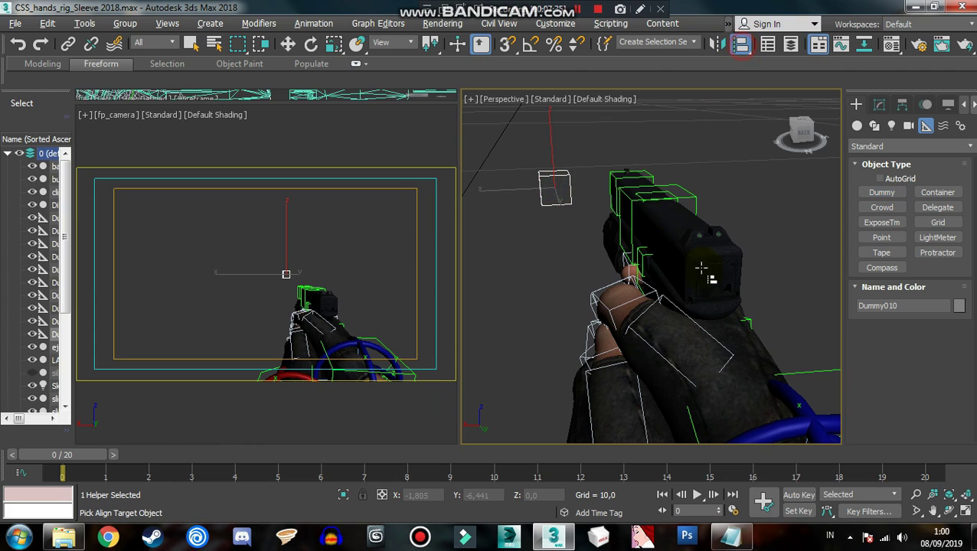
left_click(716, 314)
left_click(493, 386)
Step: Scale up the new dummy so that its box encloses the pistol
key("r")
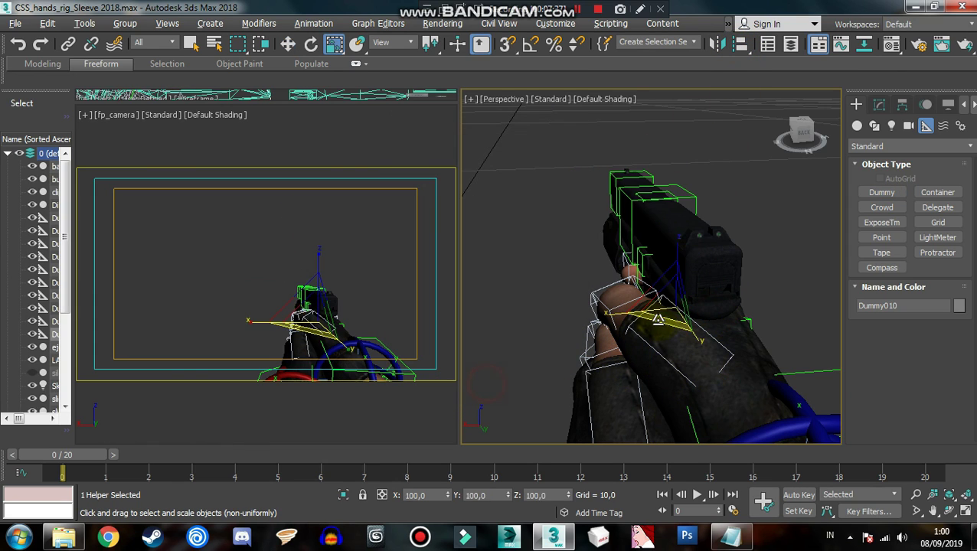
left_click_drag(670, 308, 783, 209)
key("w")
left_click(784, 203)
scroll(720, 309, "down", 1)
Step: Try moving the pistol body away and restore its pose by aligning its position and orientation to the large dummy
left_click(715, 314)
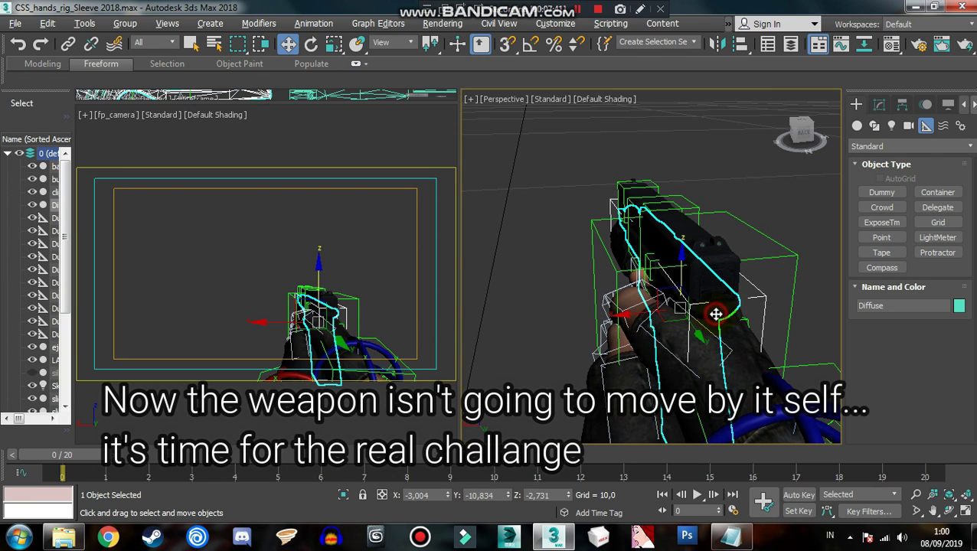
left_click_drag(649, 314, 770, 308)
key("e")
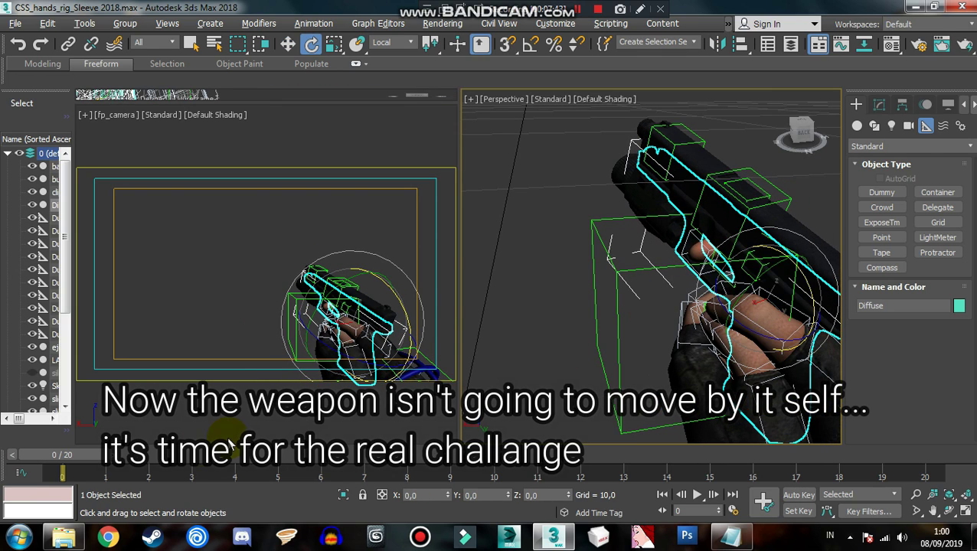
left_click(741, 44)
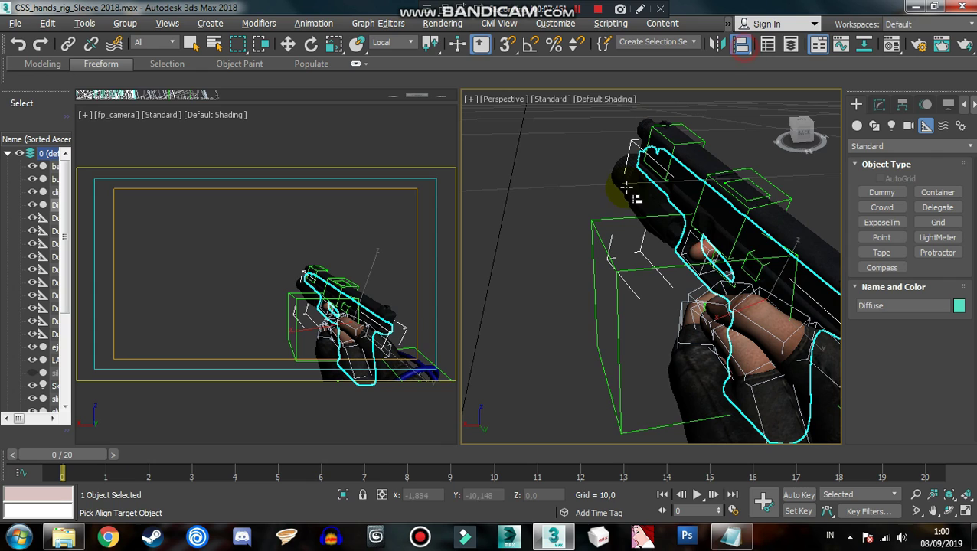
left_click(610, 223)
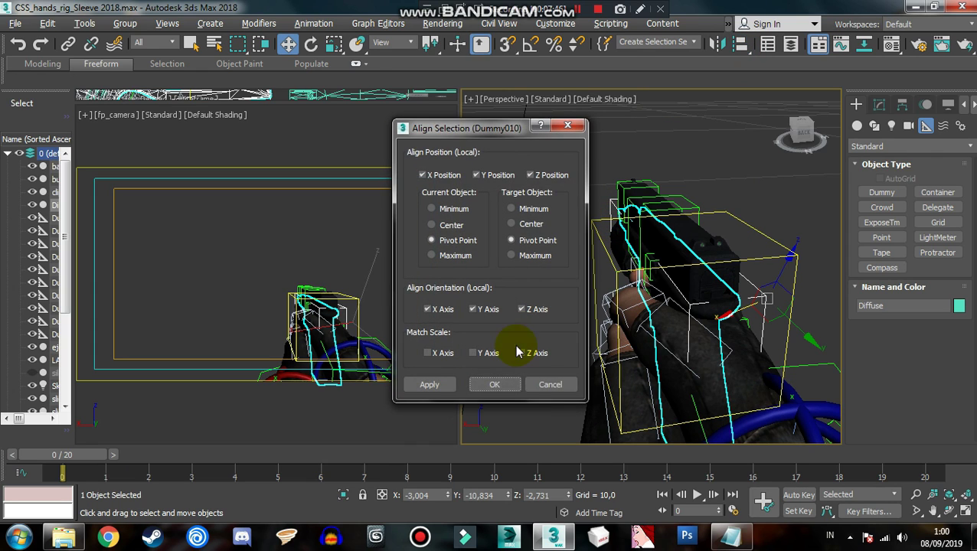
left_click(498, 381)
key("w")
left_click(782, 259)
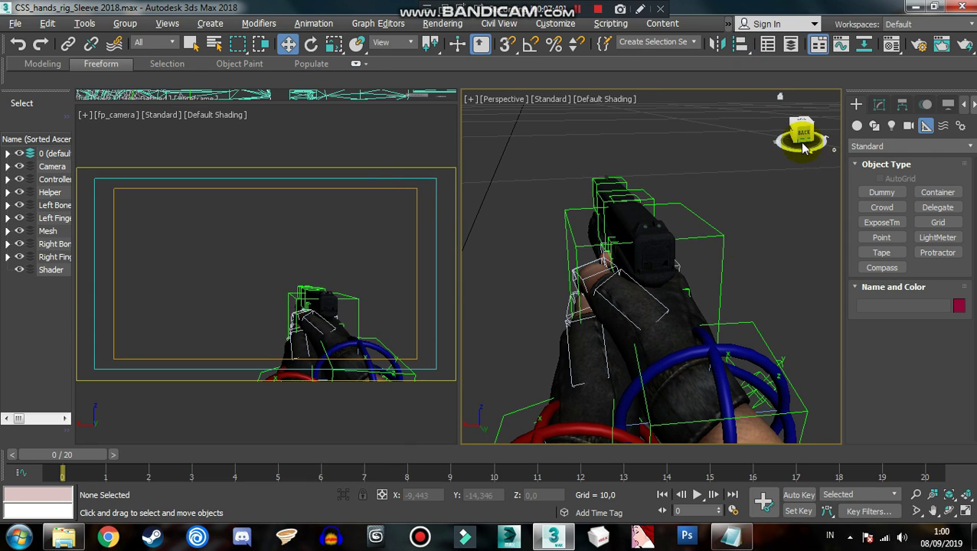
mouse_move(804, 148)
left_mouse_down()
mouse_move(789, 141)
mouse_move(804, 145)
left_mouse_up()
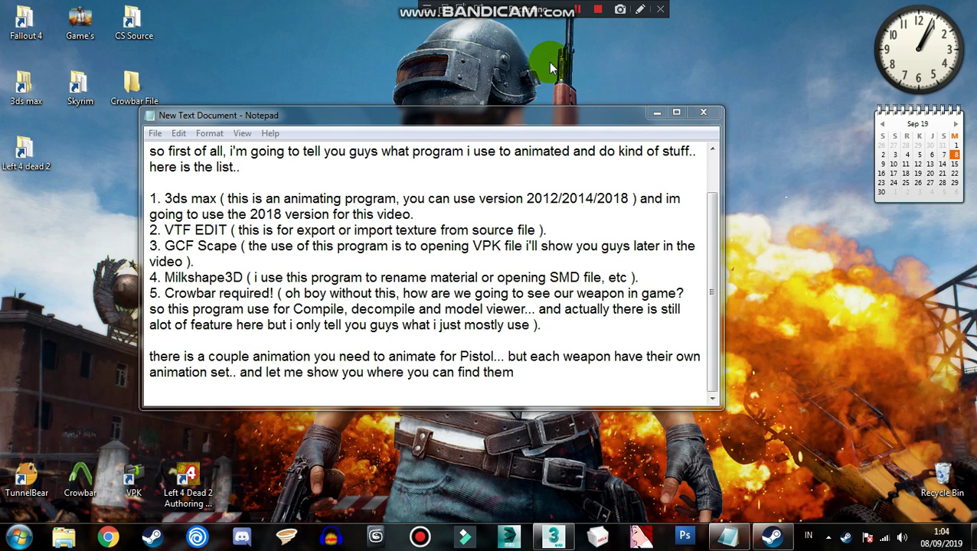
Step: Read the Notepad paragraph on pistol animations and weapon animation sets, then minimize the note and refresh the desktop
left_click(145, 357)
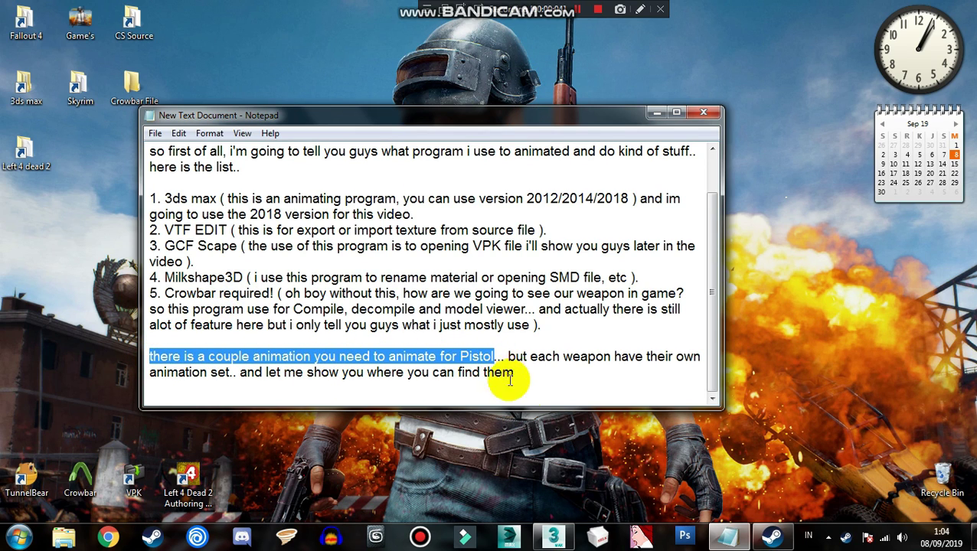
left_click_drag(507, 357, 687, 364)
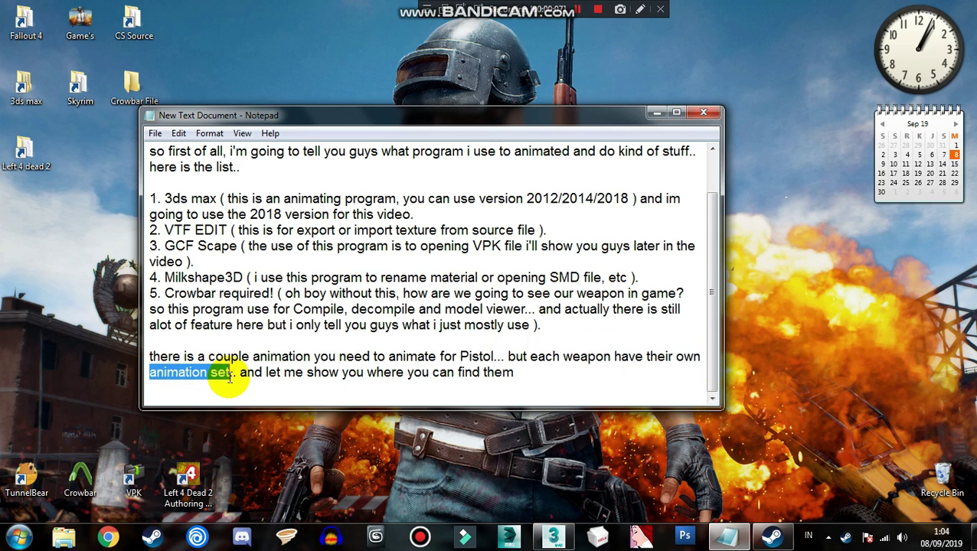
left_click_drag(239, 375, 518, 391)
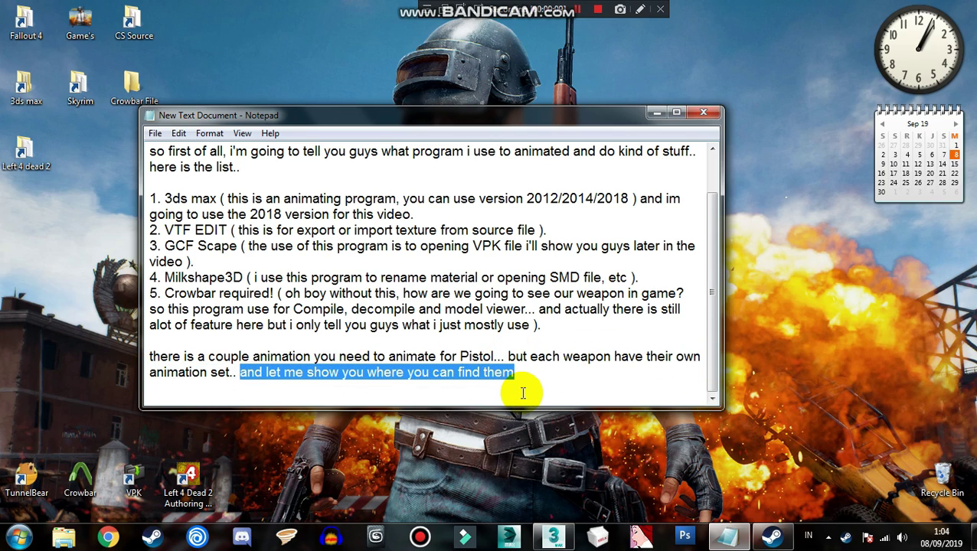
left_click(557, 380)
left_click(655, 114)
right_click(479, 155)
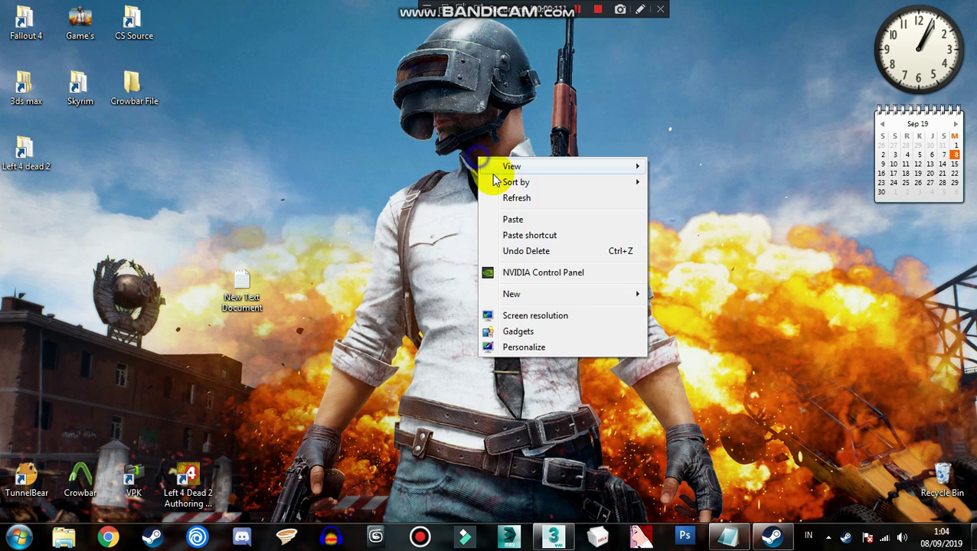
left_click(507, 198)
Step: Switch to Steam and browse the local files of Counter-Strike: Source, closing the Steam windows
left_click(780, 540)
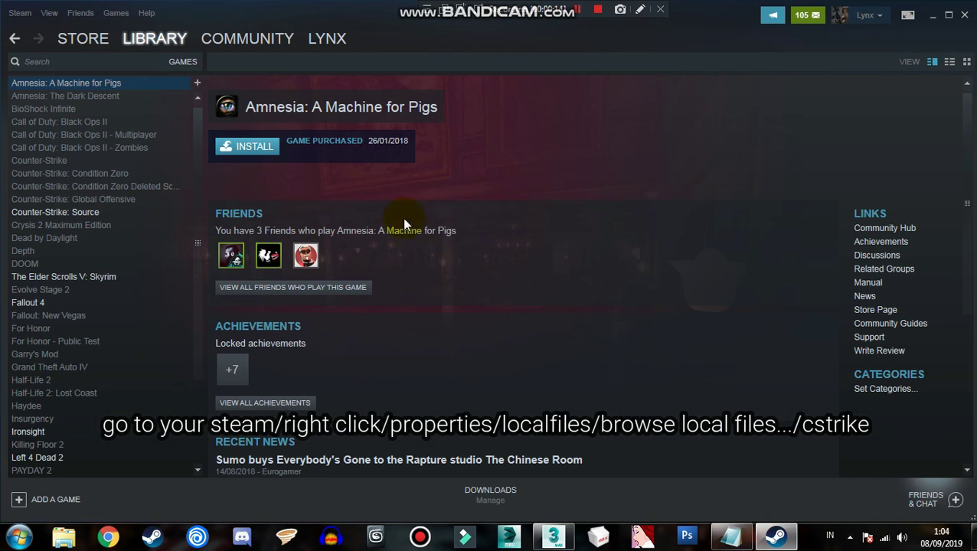
left_click(98, 212)
right_click(98, 212)
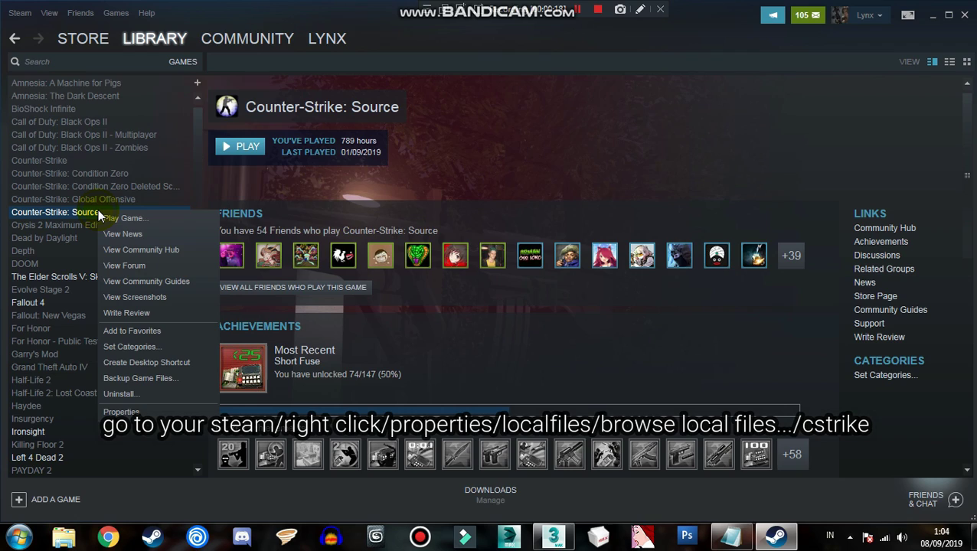
left_click(121, 411)
left_click(443, 67)
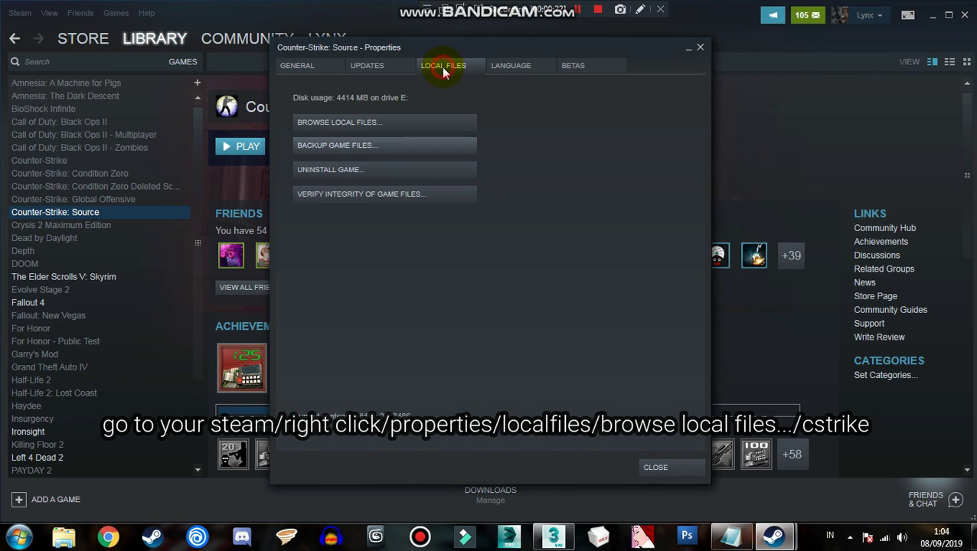
left_click(380, 126)
left_click(965, 15)
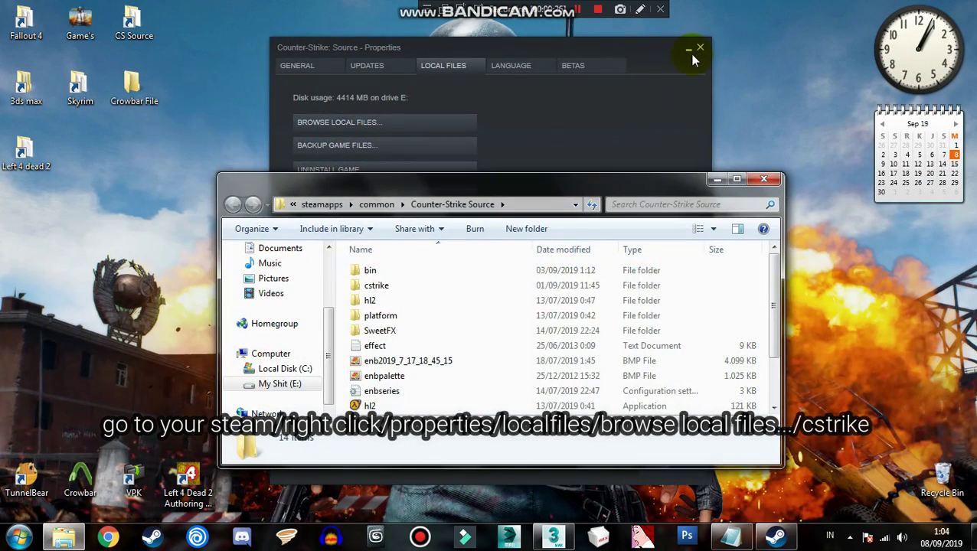
left_click(700, 49)
Step: Open cstrike_pak_dir from the cstrike folder in GCFScape and close the folder window
left_click_drag(553, 176, 553, 68)
double_click(367, 174)
scroll(393, 196, "down", 6)
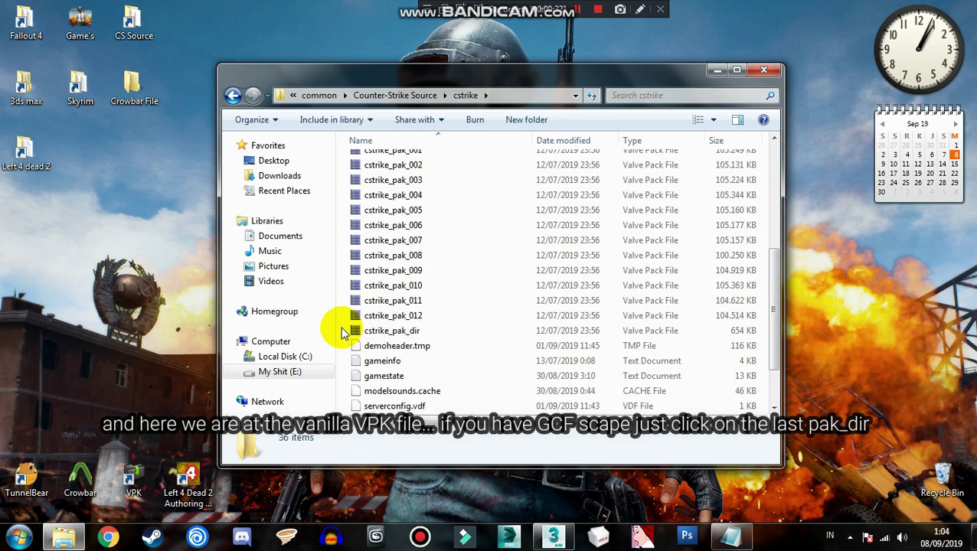
left_click(394, 330)
double_click(398, 331)
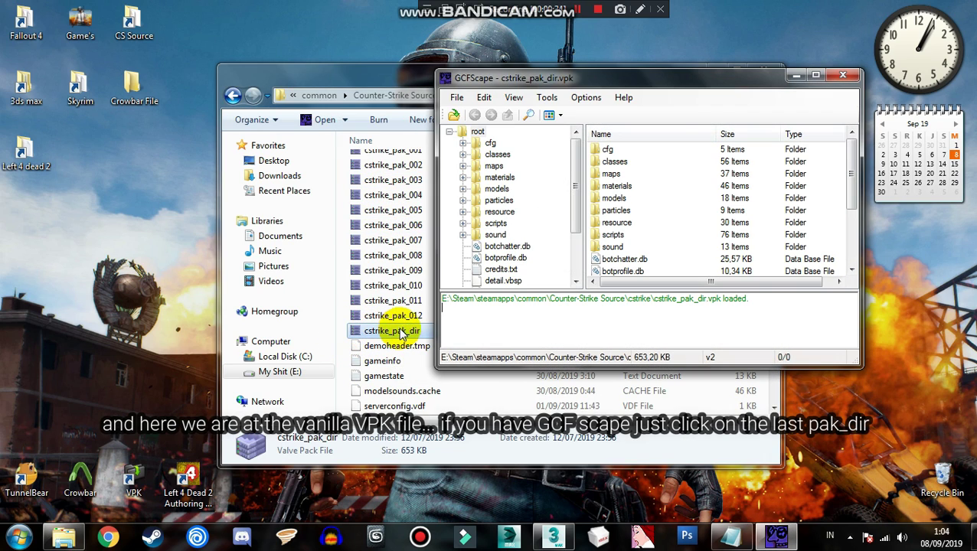
left_click_drag(416, 84, 309, 122)
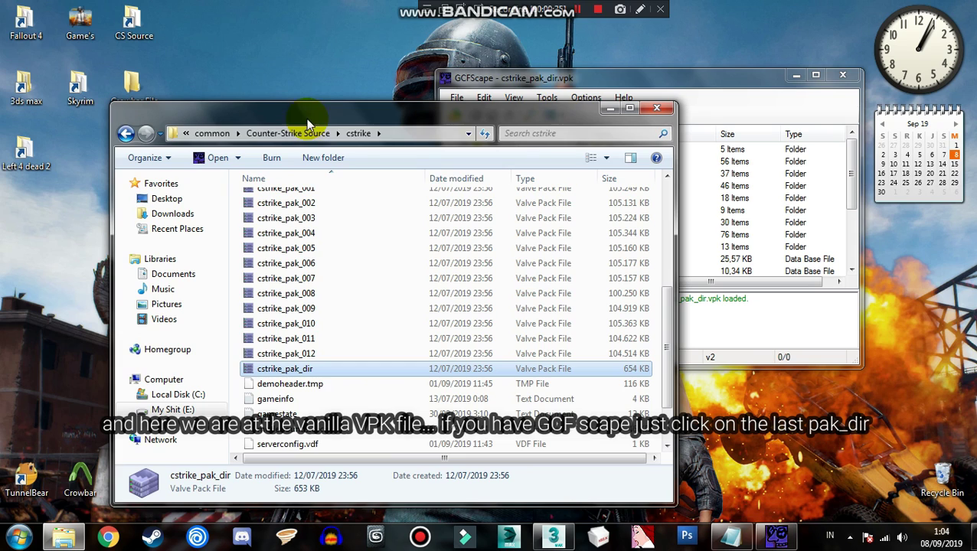
left_click(663, 110)
Step: Open the weapons folder inside models in cstrike_pak_dir.vpk
left_click_drag(657, 71, 517, 73)
double_click(475, 201)
scroll(494, 206, "down", 5)
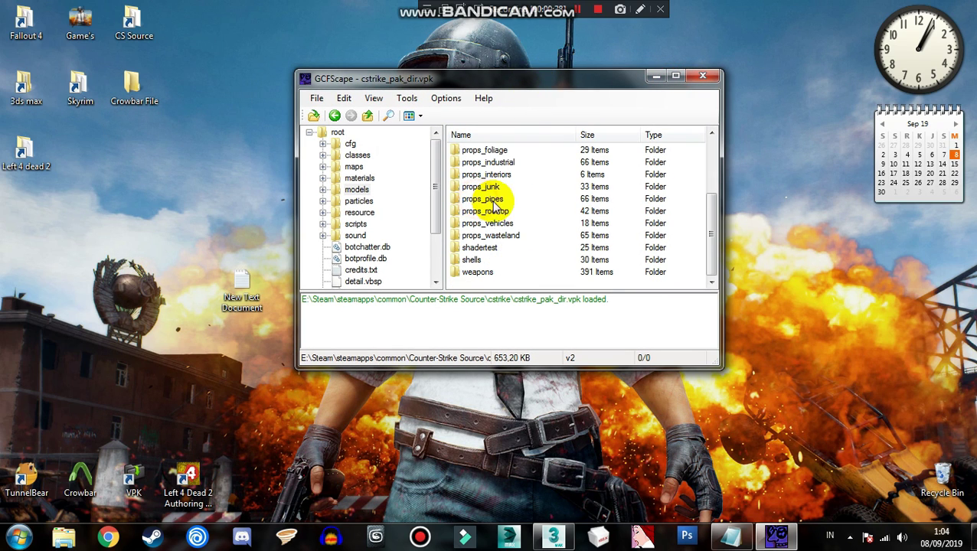
double_click(479, 273)
scroll(502, 218, "down", 10)
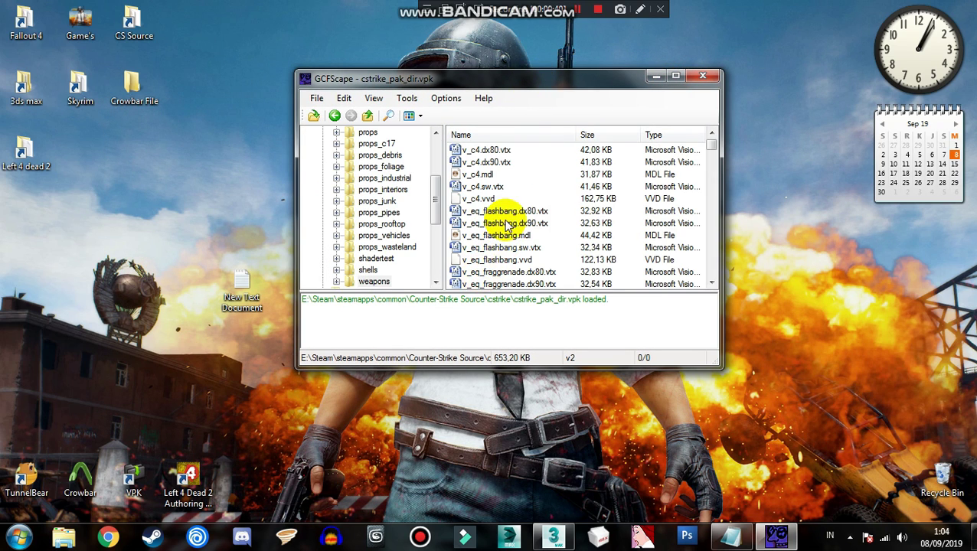
Step: Find and select all v_pist_glock18 files, from v_pist_glock18.dx80.vtx through v_pist_glock18.vvd
scroll(511, 207, "down", 1)
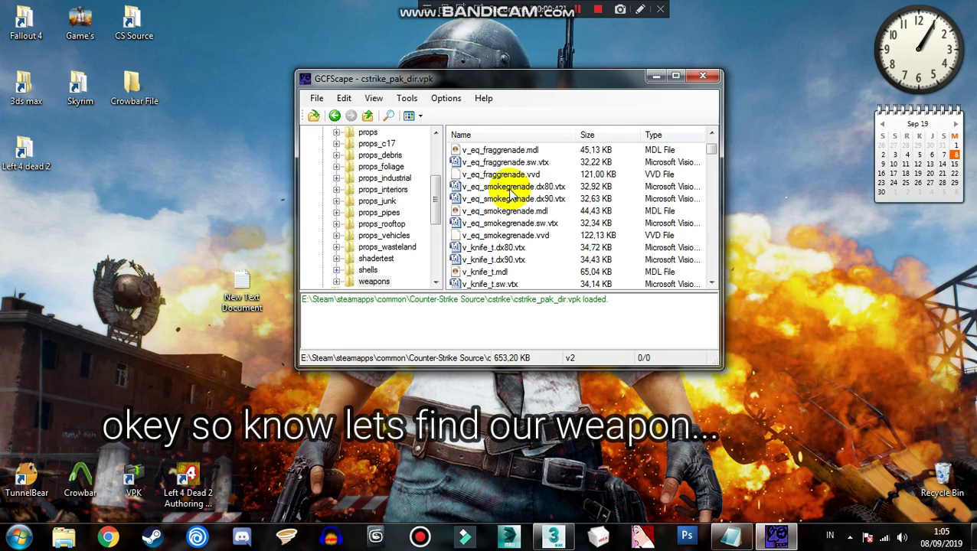
scroll(510, 196, "down", 6)
scroll(518, 218, "up", 2)
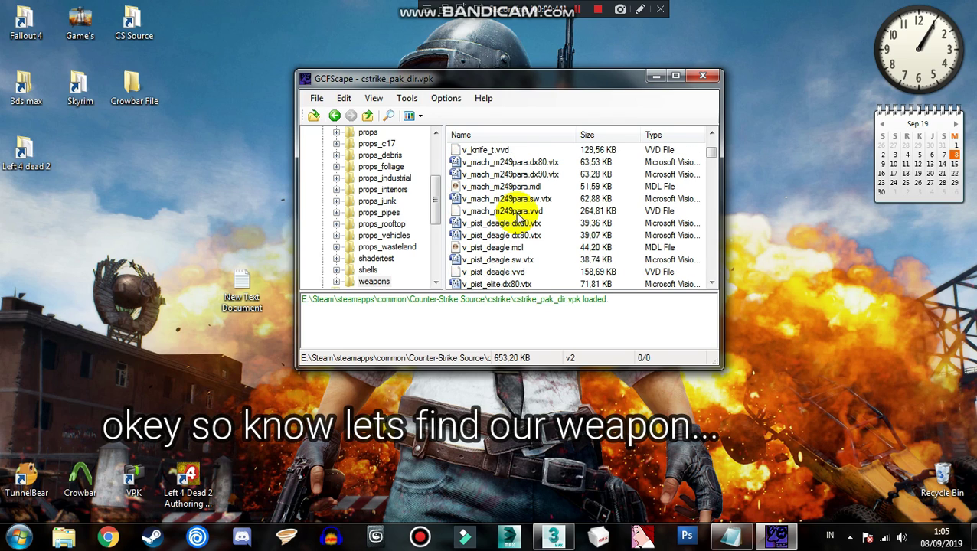
scroll(534, 208, "down", 5)
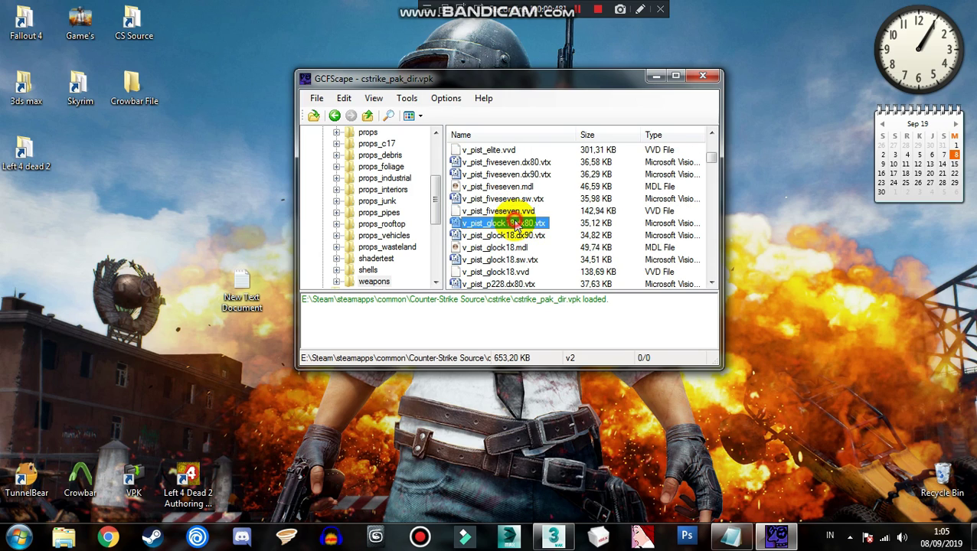
scroll(515, 224, "down", 1)
left_click(507, 236, "shift")
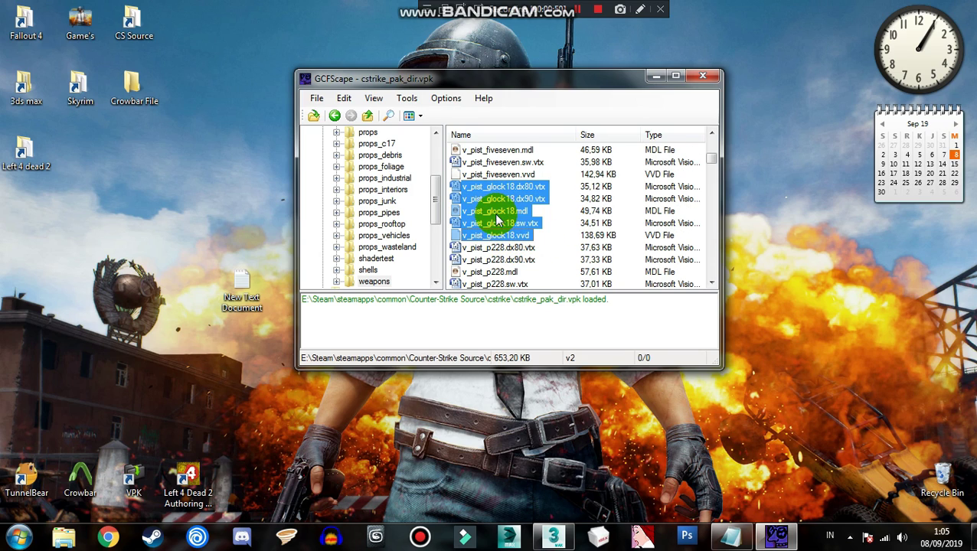
Step: Extract the selected v_pist_glock18 files into the desktop folder Crowbar File and close GCFScape
double_click(135, 90)
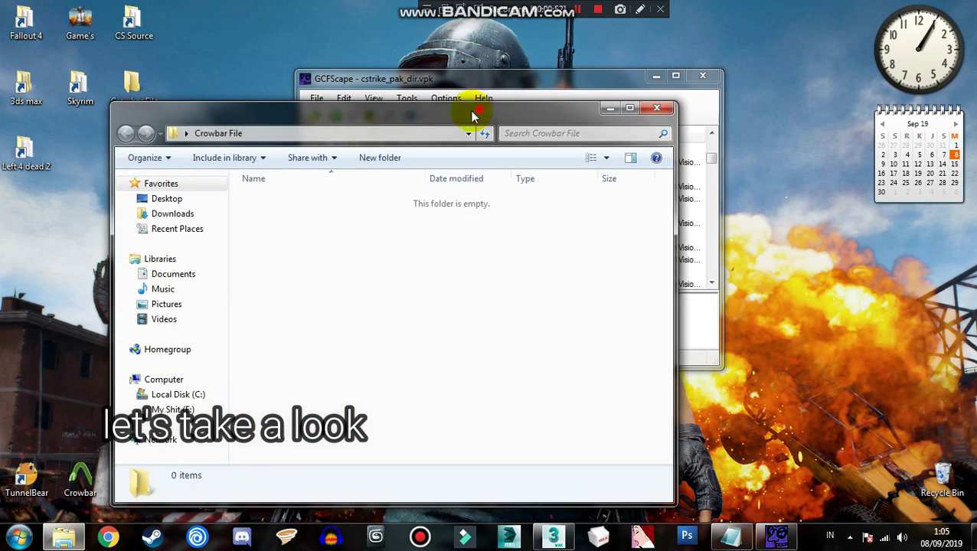
left_click_drag(473, 117, 433, 124)
left_click(466, 84)
left_click_drag(471, 209, 257, 249)
left_click(703, 76)
left_click(565, 314)
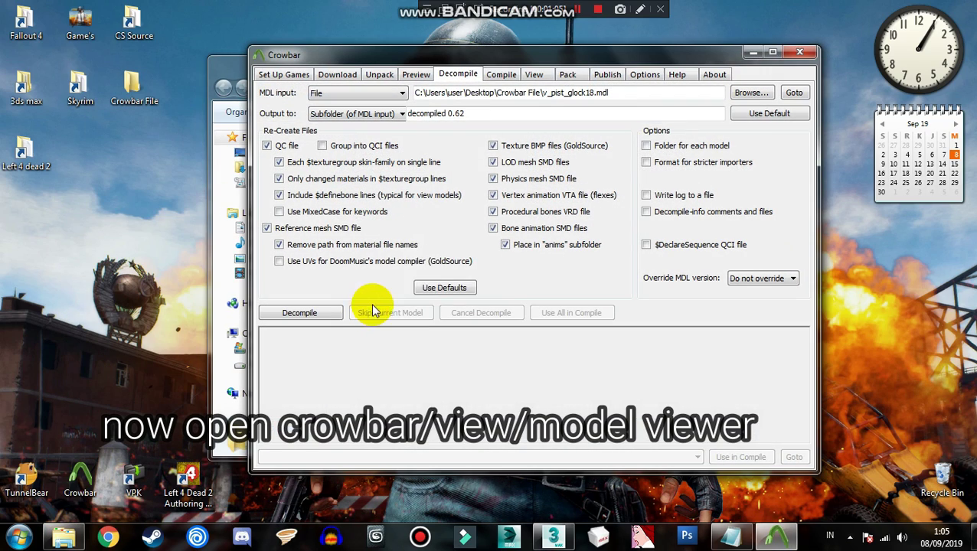
Step: Launch the Half-Life 2 model viewer from Crowbar's viewing page, refreshing the desktop while it loads
left_click(536, 75)
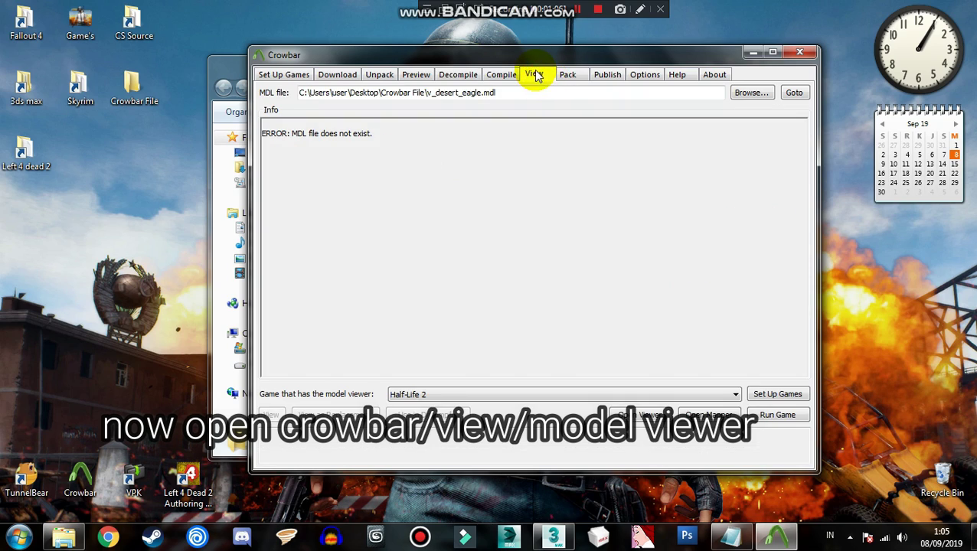
left_click(631, 416)
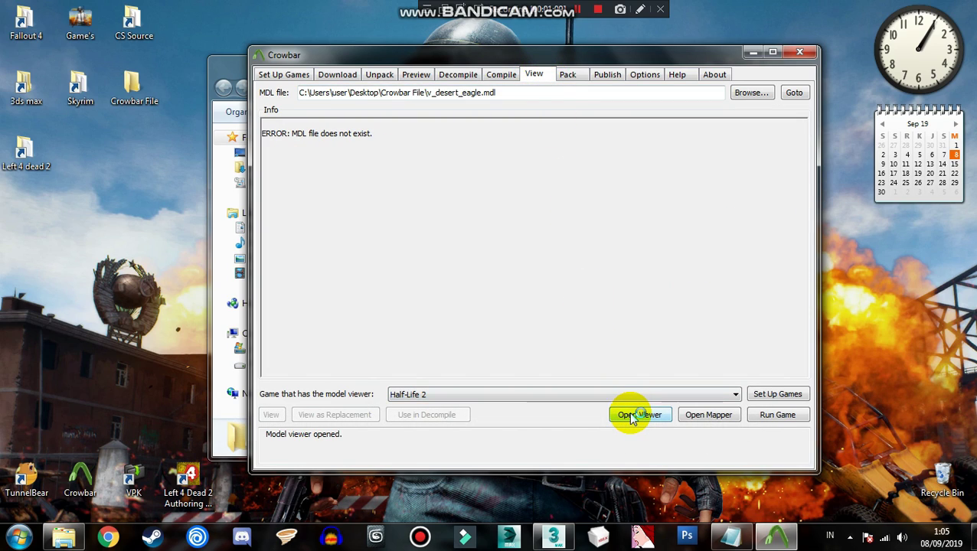
right_click(840, 253)
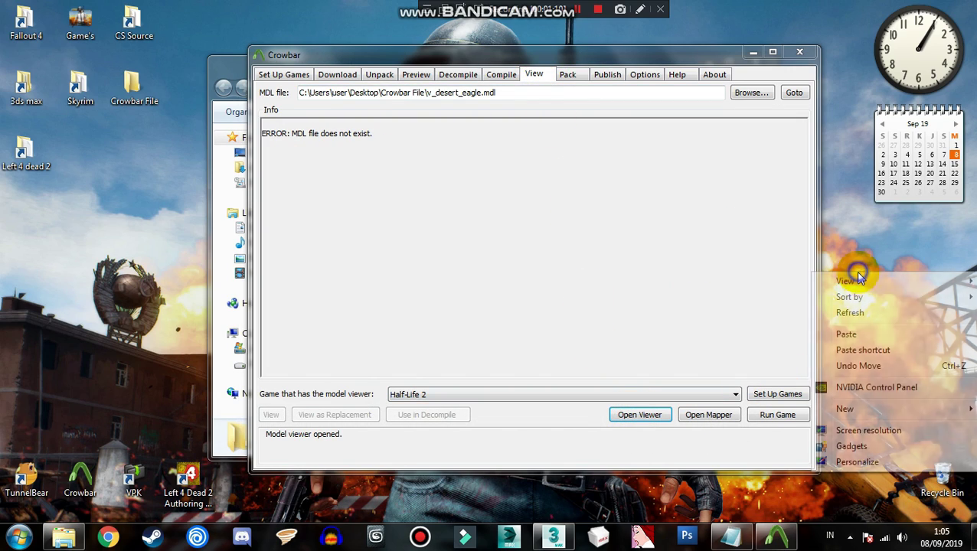
left_click(867, 312)
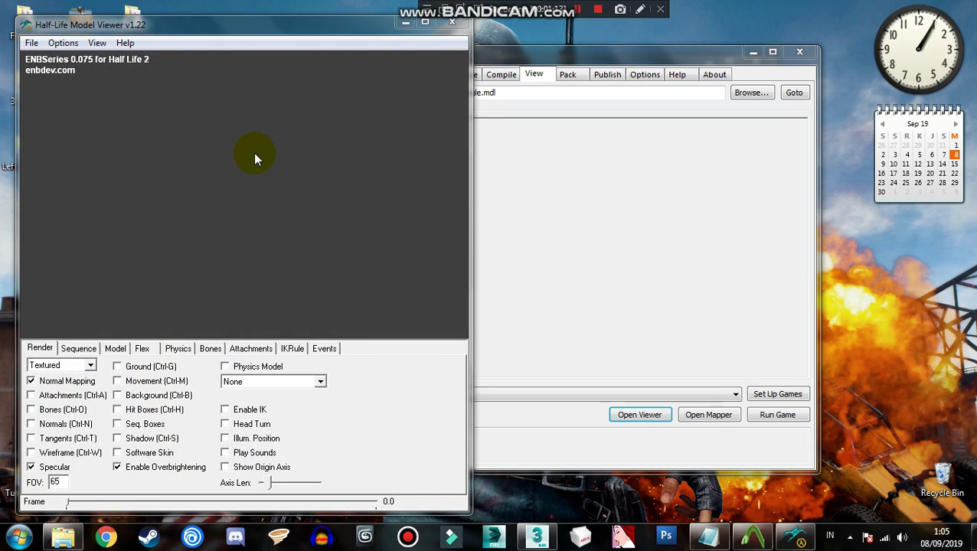
left_click(248, 161)
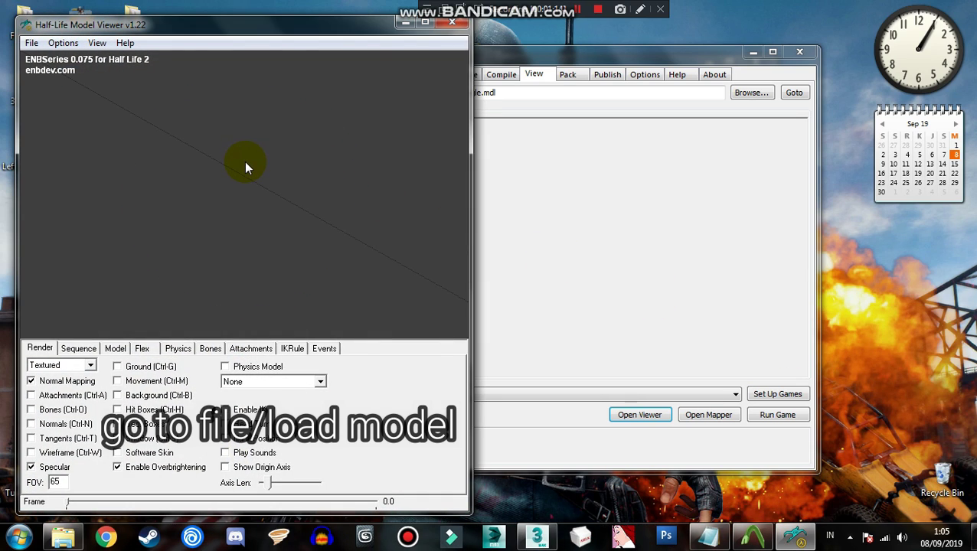
Step: Load the model v_pist_glock18 from the Crowbar File folder into the model viewer
left_click(32, 43)
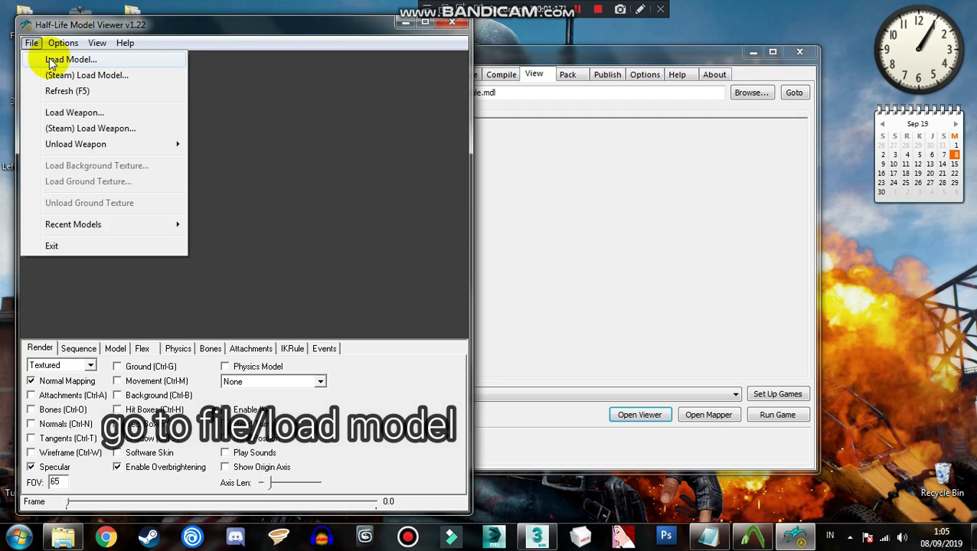
left_click(51, 61)
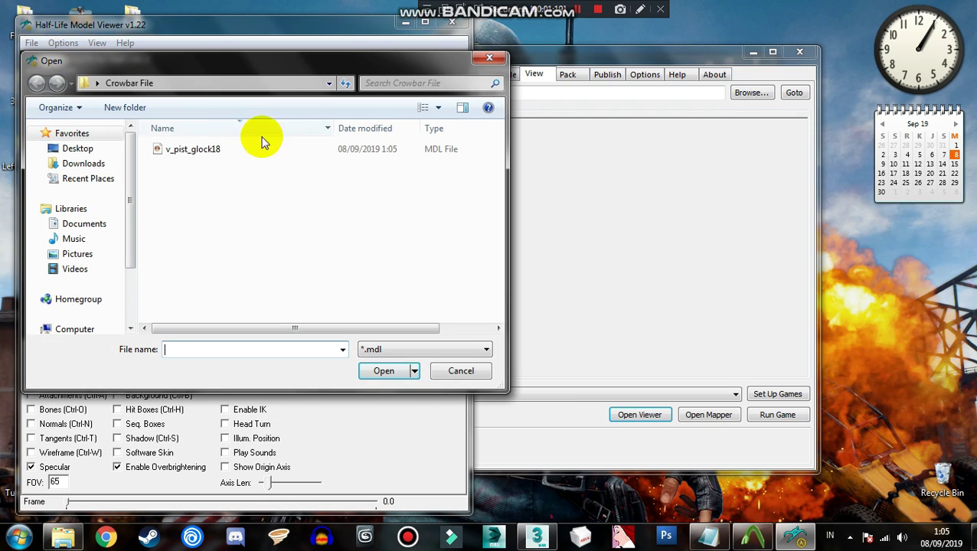
left_click(120, 150)
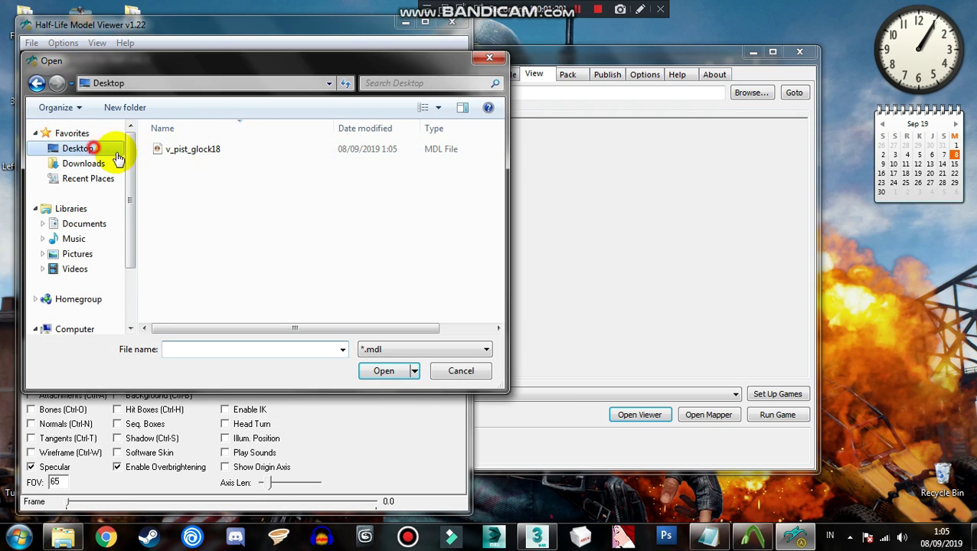
double_click(266, 314)
left_click(195, 153)
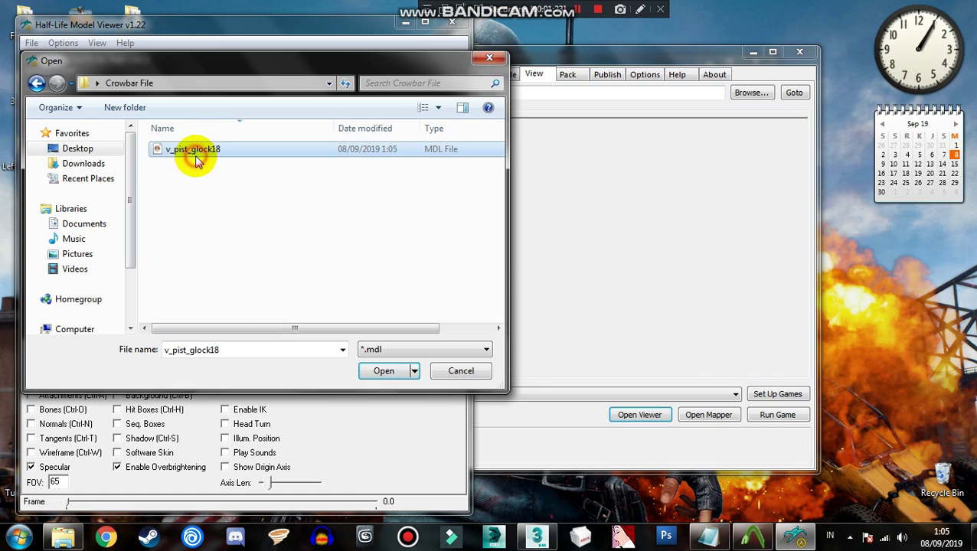
left_click(384, 370)
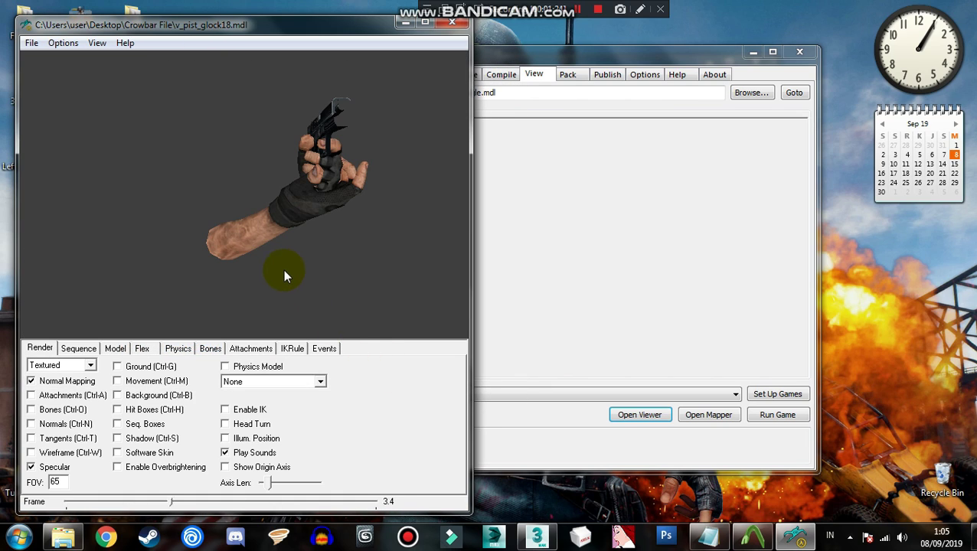
Step: Switch the viewer to the weapon's first-person view and examine the list of Glock animation sequences
left_click(68, 43)
left_click(119, 143)
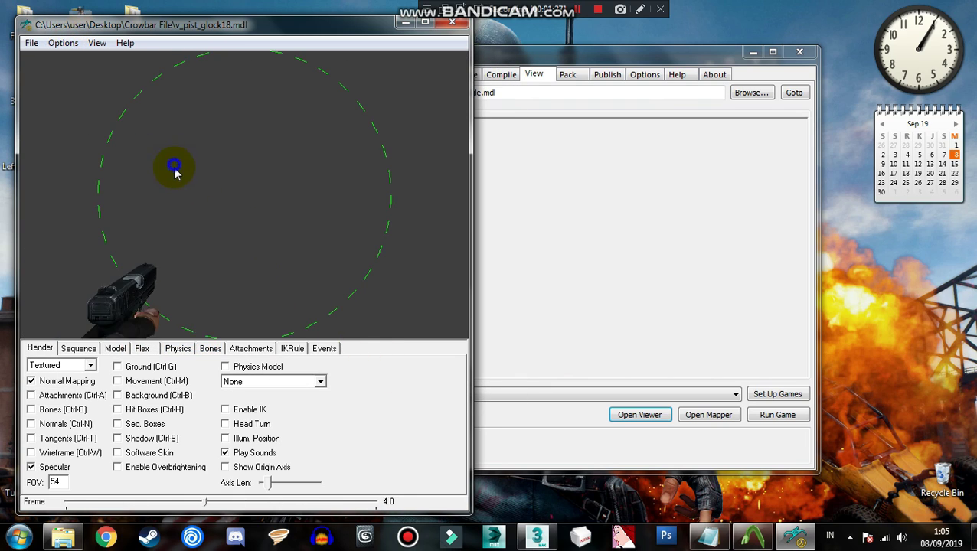
left_click(79, 349)
left_click(82, 371)
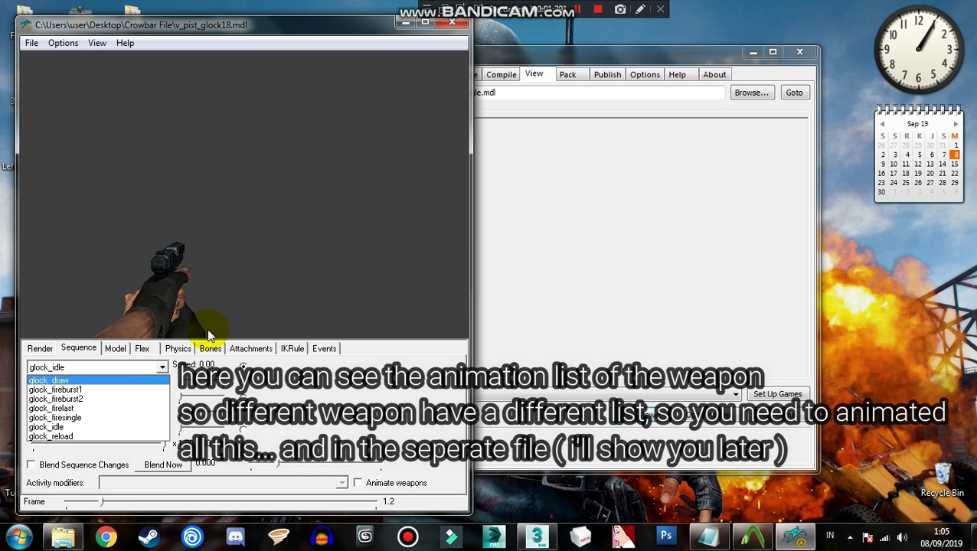
left_click(231, 320)
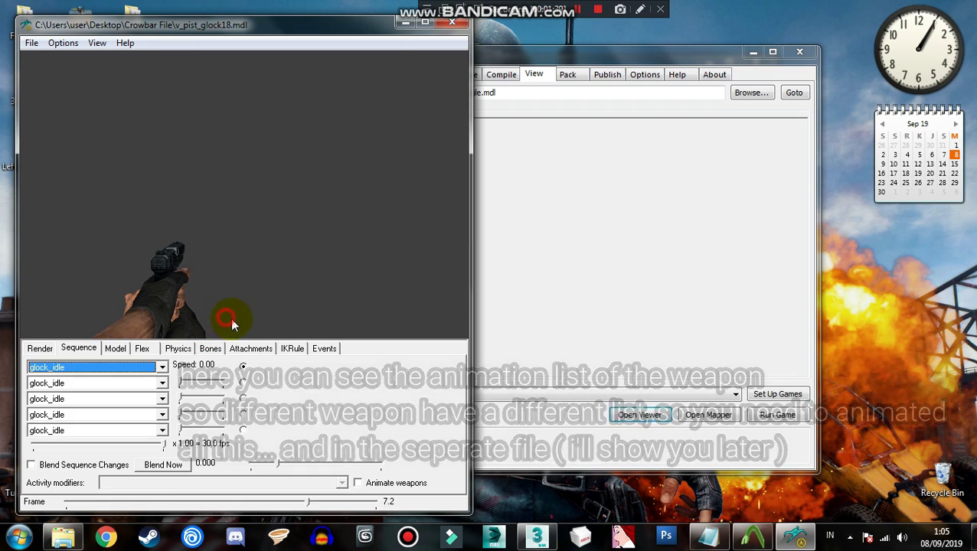
Step: Close the model viewer, Crowbar and the Crowbar File folder, and refresh the desktop
left_click(457, 23)
left_click(800, 52)
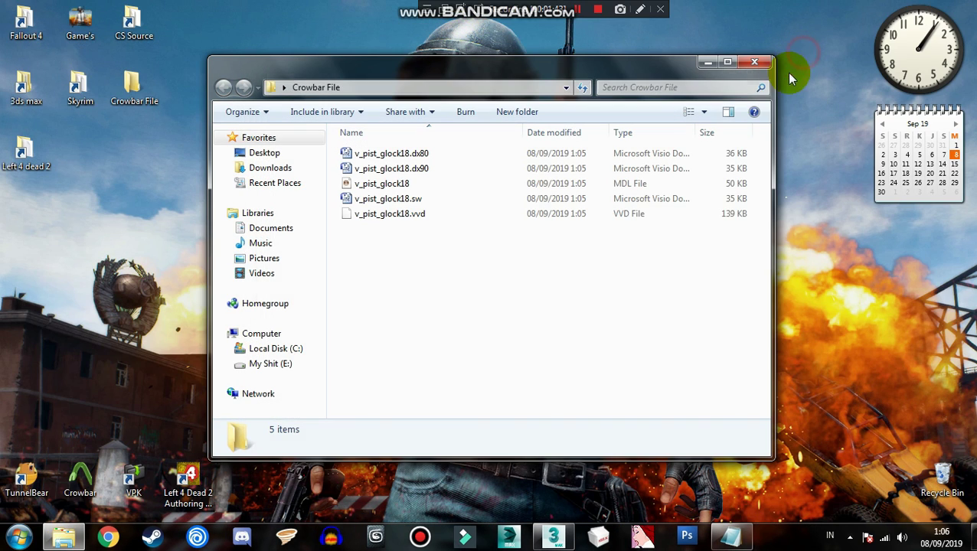
left_click(753, 63)
right_click(473, 168)
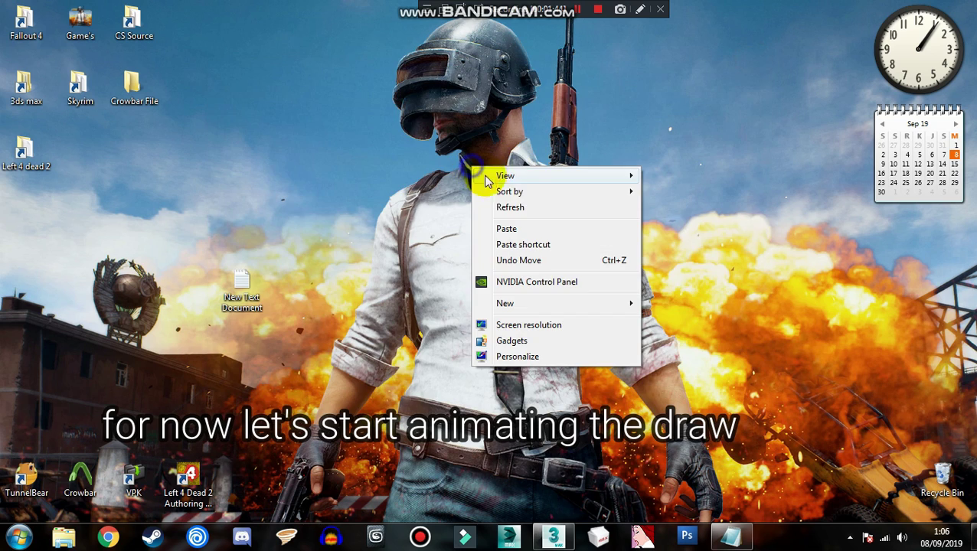
left_click(511, 208)
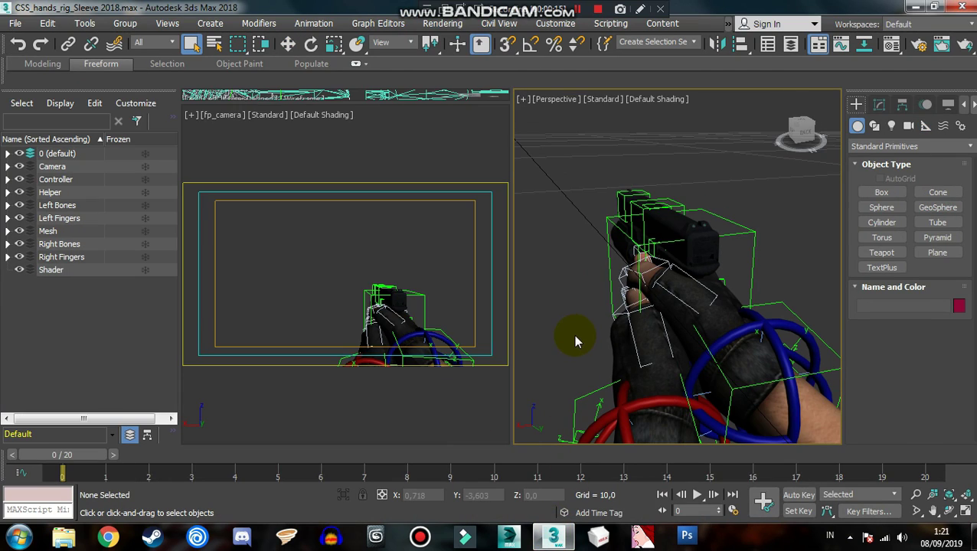
Step: Save the rigged hands and pistol scene in the Tutorial folder under the file name idle
left_click(15, 23)
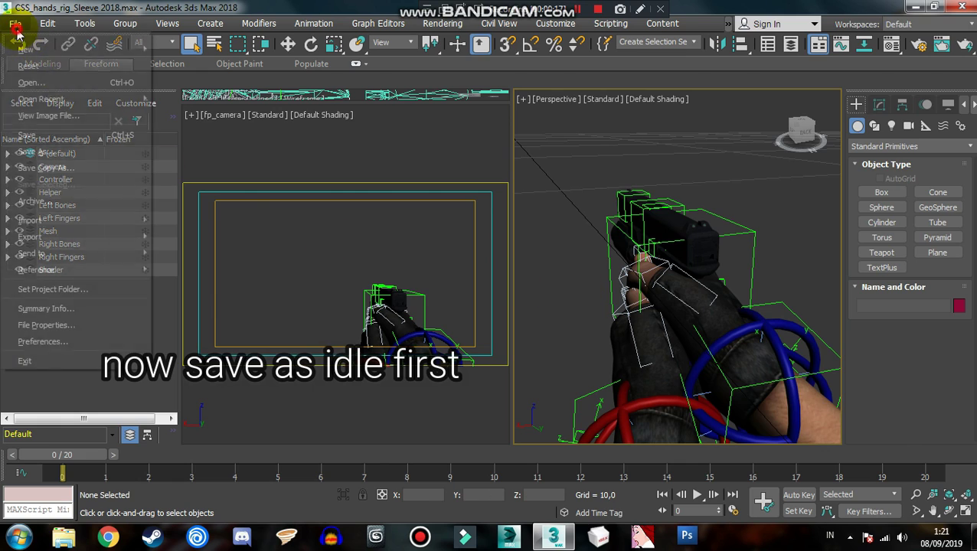
left_click(36, 152)
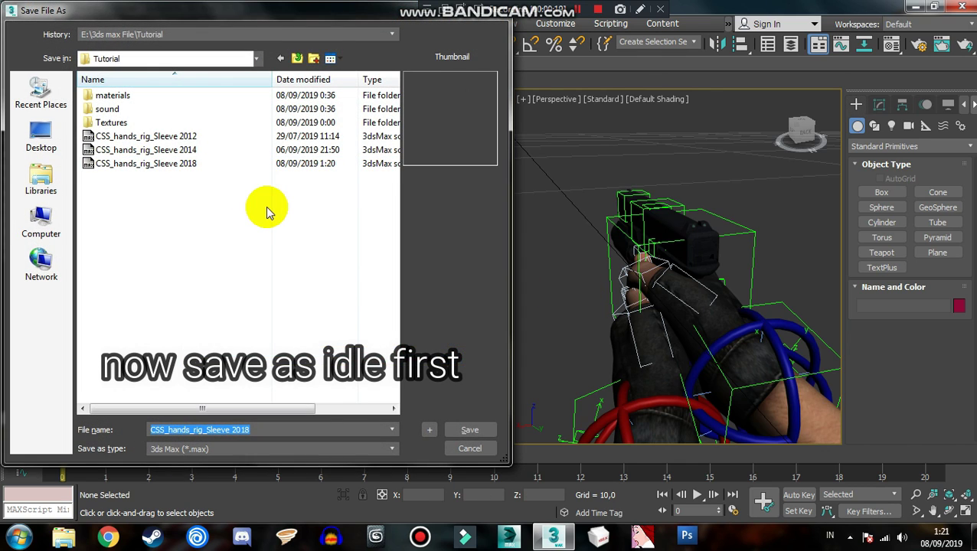
type("idle")
key("Return")
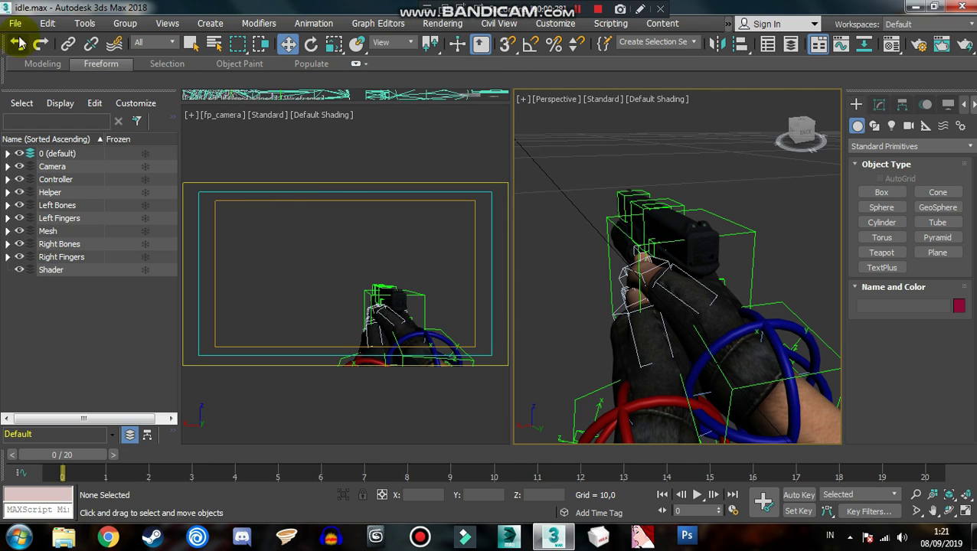
Step: Save a further version of the scene in the Tutorial folder under the file name draw
left_click(15, 23)
left_click(54, 152)
type("draw")
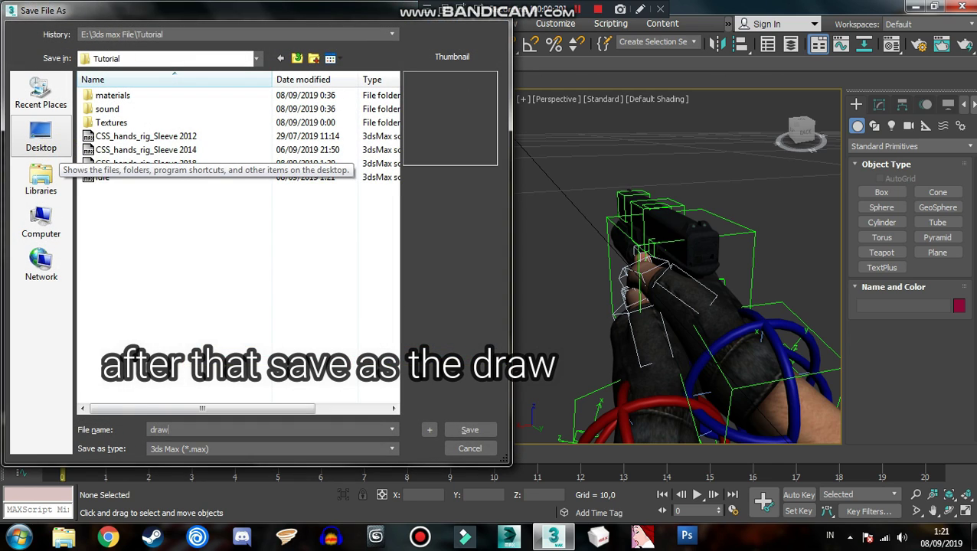
key("Return")
Step: Turn on Auto Key, set a key for all scene objects at frame 0, and select the pistol body Diffuse
left_click(799, 496)
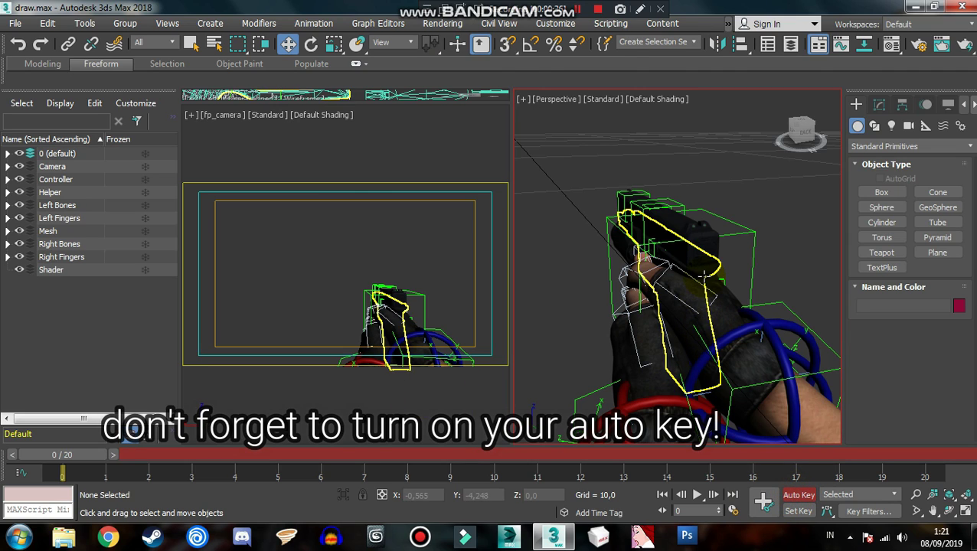
left_click(701, 331)
key("ctrl+a")
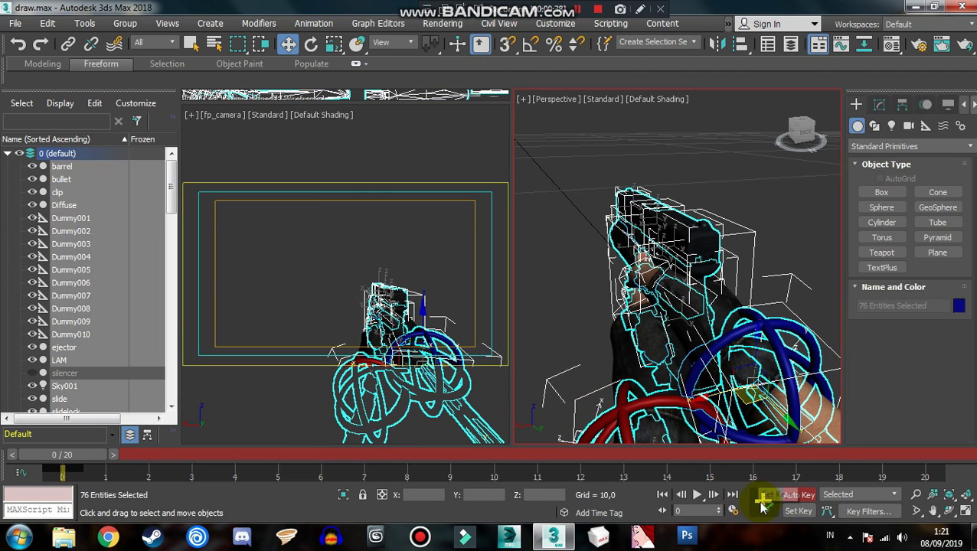
left_click(837, 225)
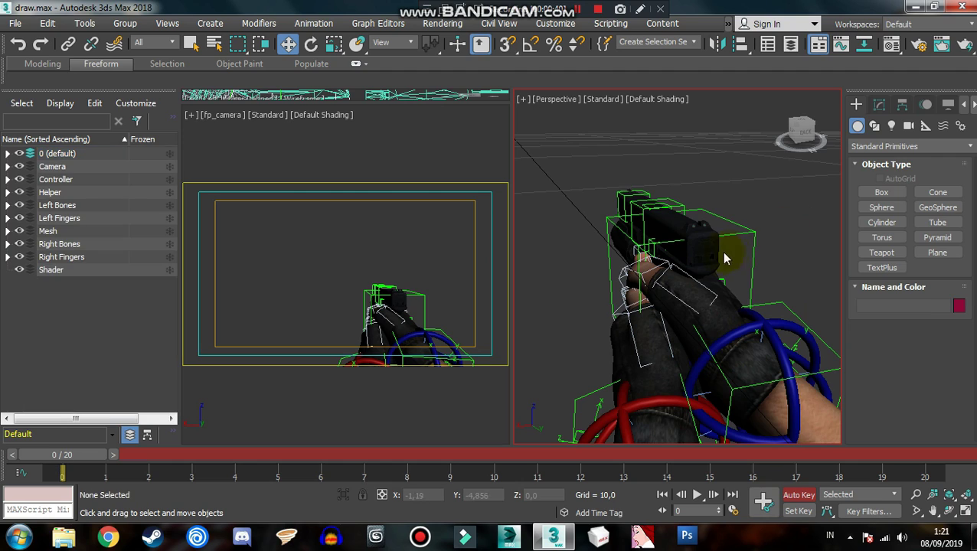
left_click(702, 273)
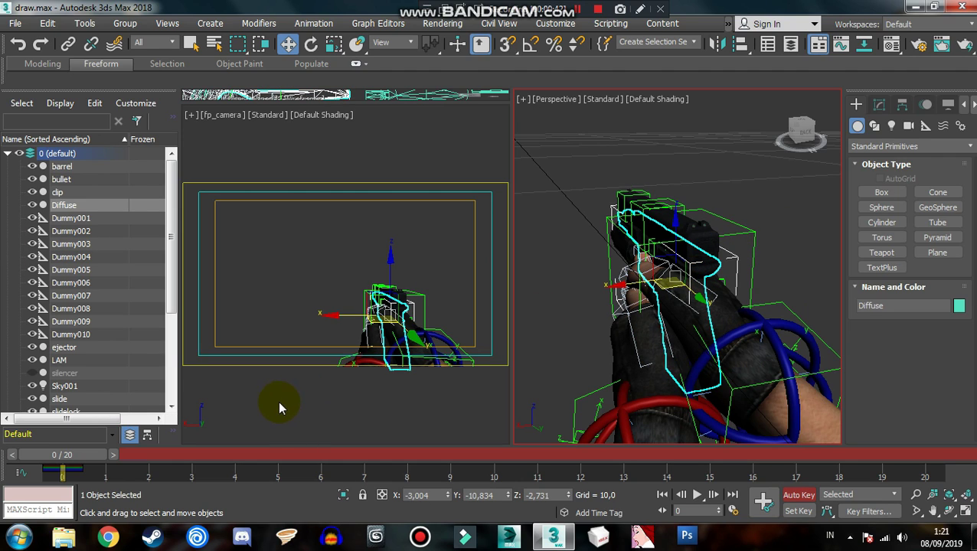
Step: Select the red wrist_controller_01 and link it to the world at frame 0 in its link parameters
middle_click_drag(580, 376, 618, 262)
scroll(617, 262, "down", 2)
left_click(661, 317)
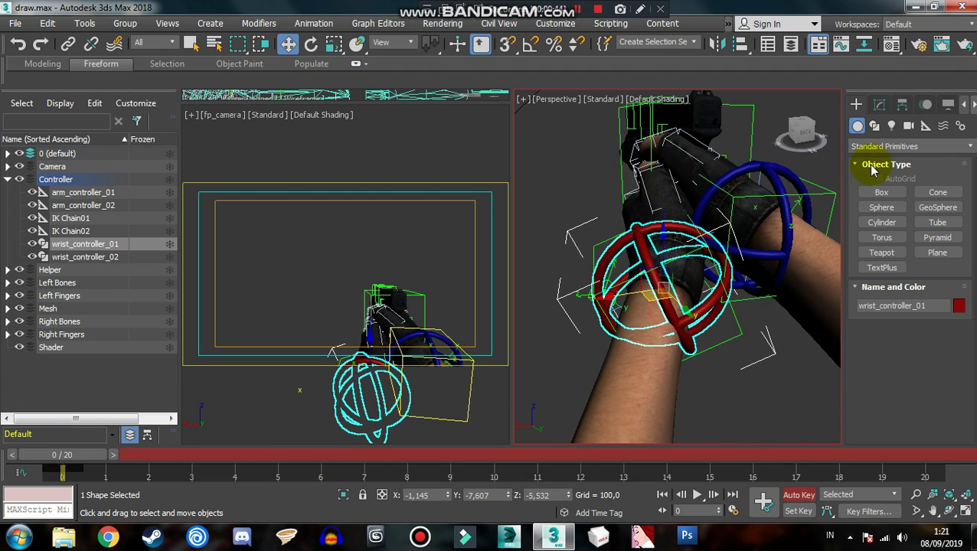
left_click(927, 107)
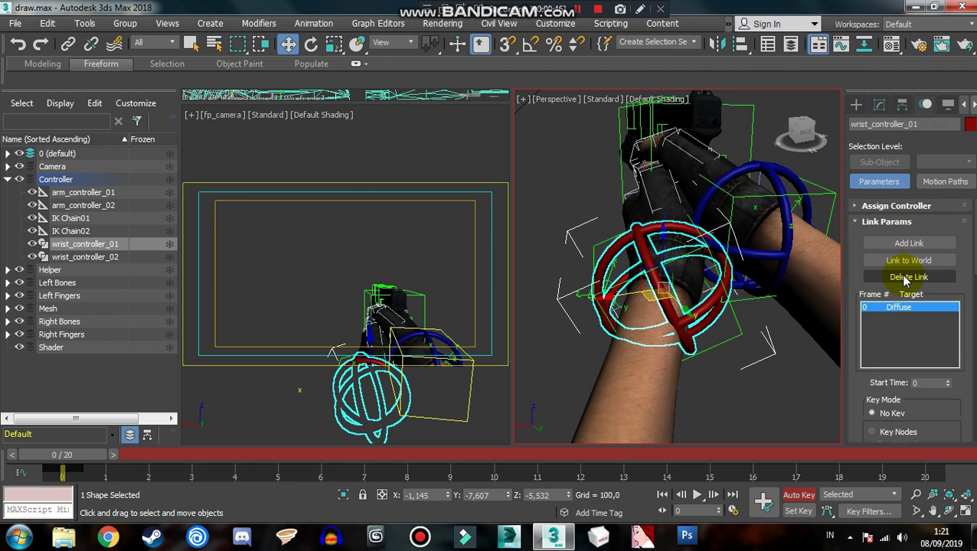
left_click(923, 262)
left_click(857, 105)
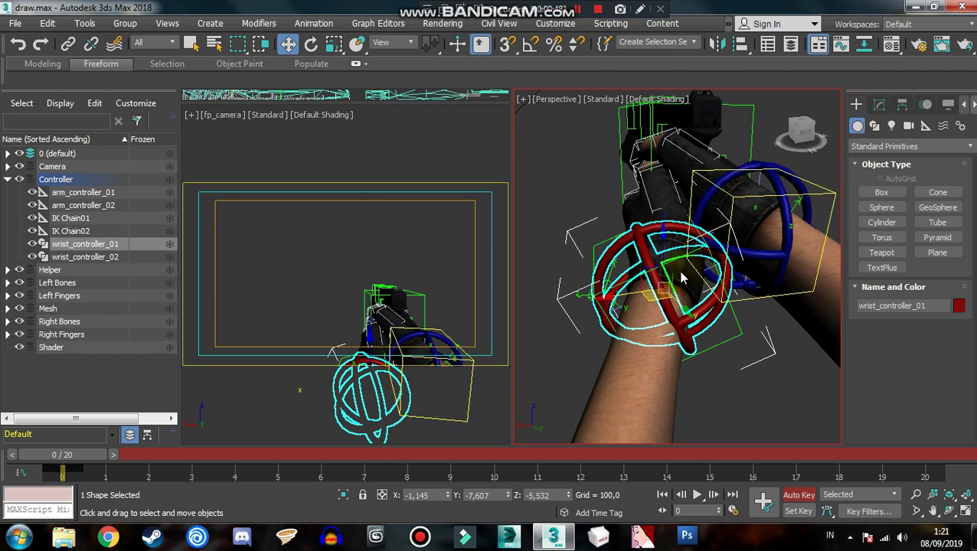
Step: Lower the red wrist_controller_01 away from the pistol and below the camera frame at frame 0
left_click_drag(615, 298, 687, 244)
key("z")
left_click_drag(624, 231, 636, 273)
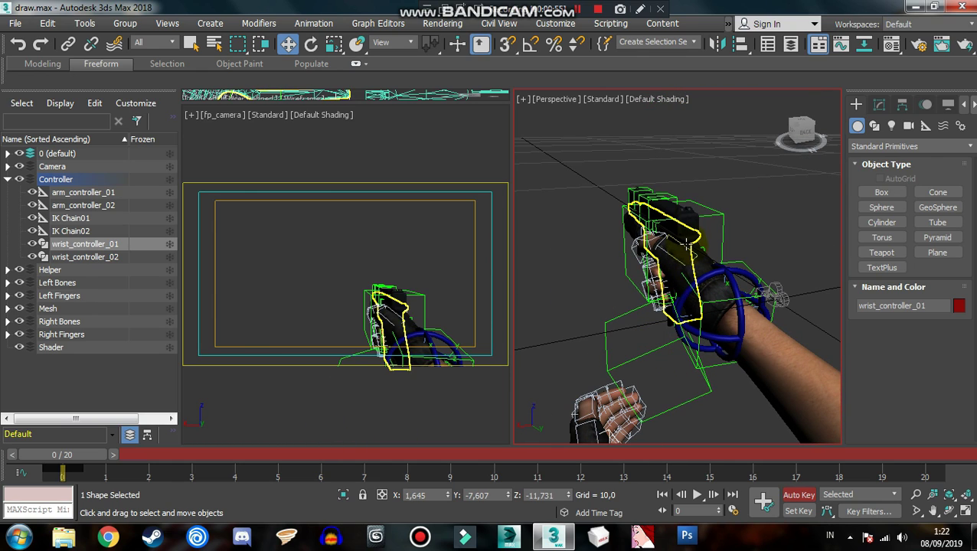
Step: Rotate the pistol body Diffuse using Local coordinates and lower it out of the camera view at frame 0
left_click(683, 243)
key("e")
left_click_drag(669, 220, 713, 337)
left_click(385, 44)
left_click(401, 94)
left_click_drag(681, 303, 659, 394)
key("w")
middle_click_drag(667, 417, 683, 366)
key("e")
mouse_move(681, 364)
left_mouse_down()
mouse_move(681, 384)
mouse_move(676, 360)
mouse_move(682, 370)
left_mouse_up()
key("w")
Step: Go to frame 4 and set the animation's end time to 30
left_click(235, 456)
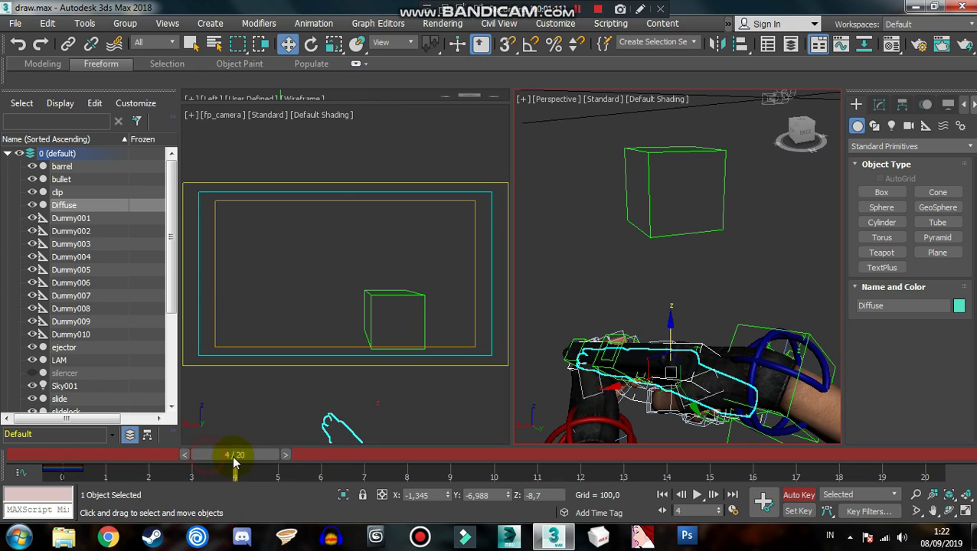
left_click(733, 512)
left_click_drag(460, 310, 360, 309)
type("30")
left_click(465, 438)
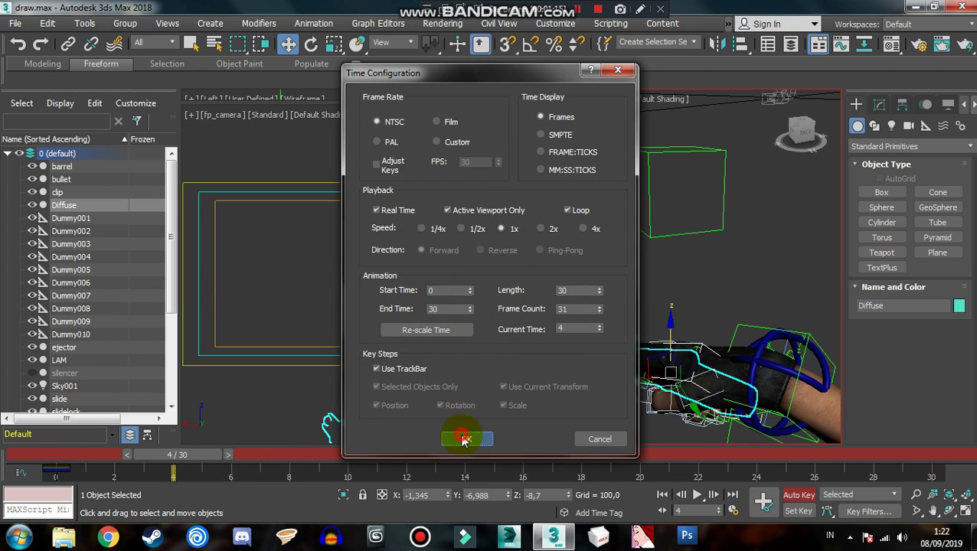
Step: Shift, raise and slightly rotate the pistol body at frame 4 for the start of the draw
left_click_drag(683, 399, 665, 378)
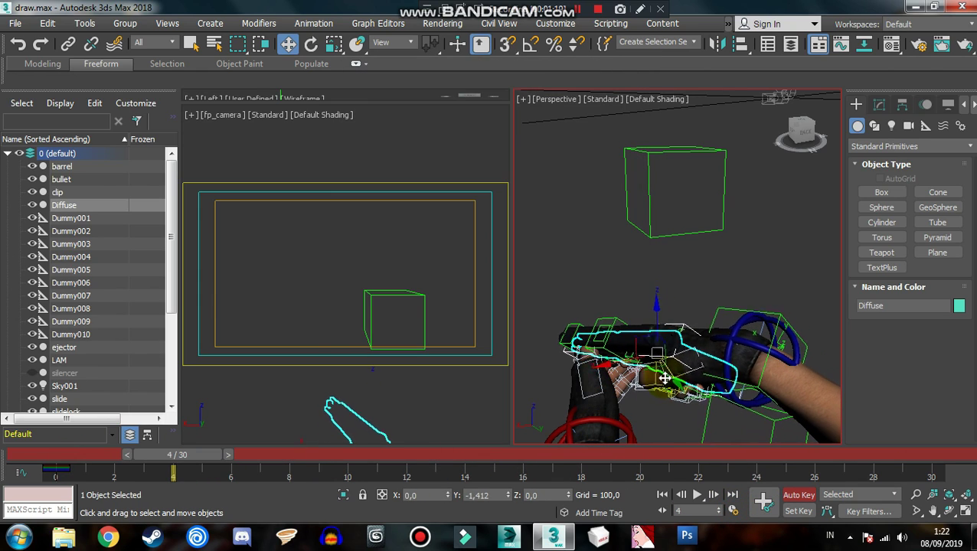
left_click_drag(659, 334, 661, 284)
key("e")
left_click_drag(622, 317, 625, 332)
left_click_drag(677, 339, 660, 319)
left_click_drag(652, 283, 650, 269)
Step: Raise the pistol at frame 10 and align it to Dummy010 by pivot point position and X, Y and Z orientation
left_click_drag(219, 457, 392, 458)
left_click_drag(652, 265, 651, 216)
mouse_move(661, 258)
left_mouse_down()
mouse_move(648, 250)
mouse_move(664, 257)
left_mouse_up()
left_click(741, 46)
left_click(682, 150)
left_click(523, 309)
left_click(484, 310)
left_click(434, 310)
left_click(494, 387)
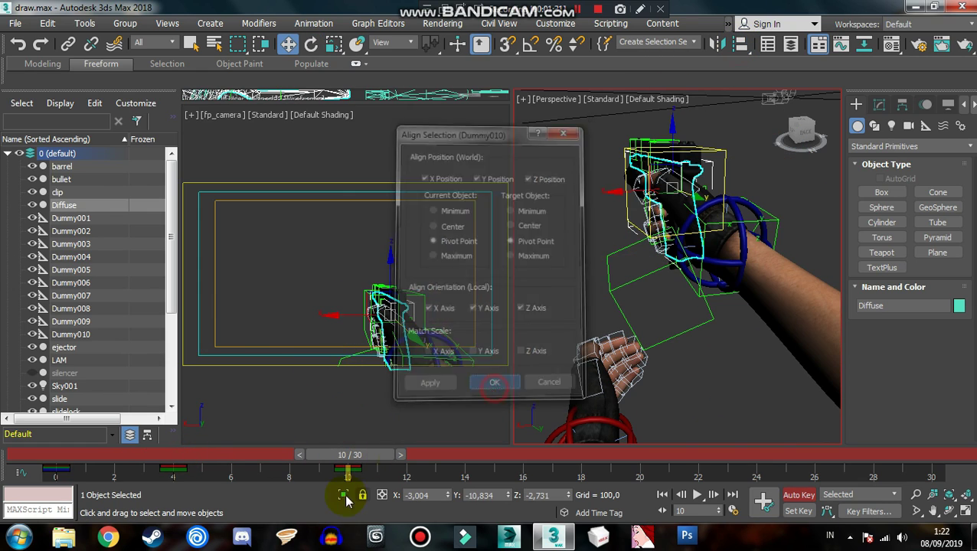
Step: Move the pistol's aligned key to frame 18, tilt the pistol sideways and place that tilt key at frame 10
left_click_drag(382, 457, 437, 454)
key("e")
left_click_drag(651, 191, 632, 234)
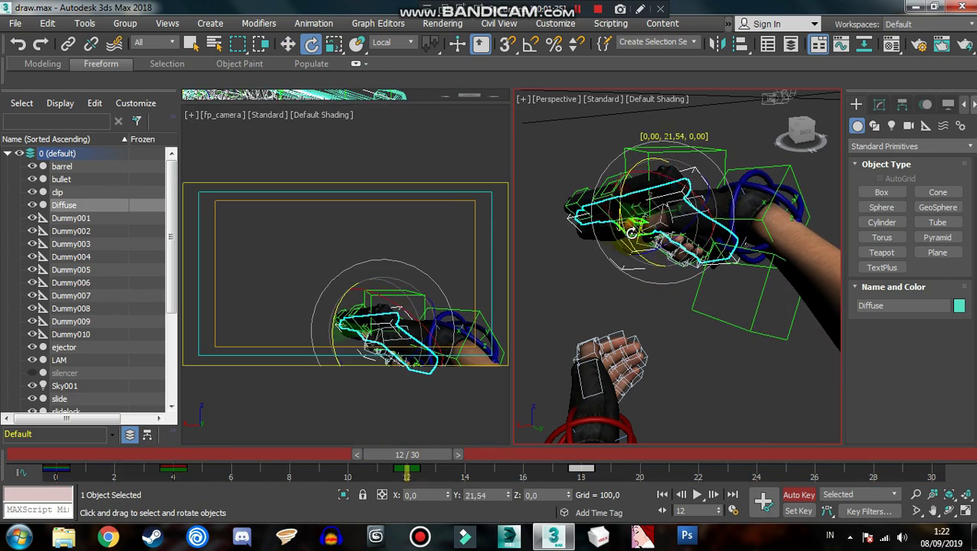
left_click_drag(406, 455, 334, 460)
left_click_drag(319, 468, 375, 460)
left_click_drag(648, 262, 670, 268)
Step: Raise the pistol at frame 14, move its last key to frame 20 and rotate the pistol at frame 17
left_click_drag(384, 455, 501, 455)
key("w")
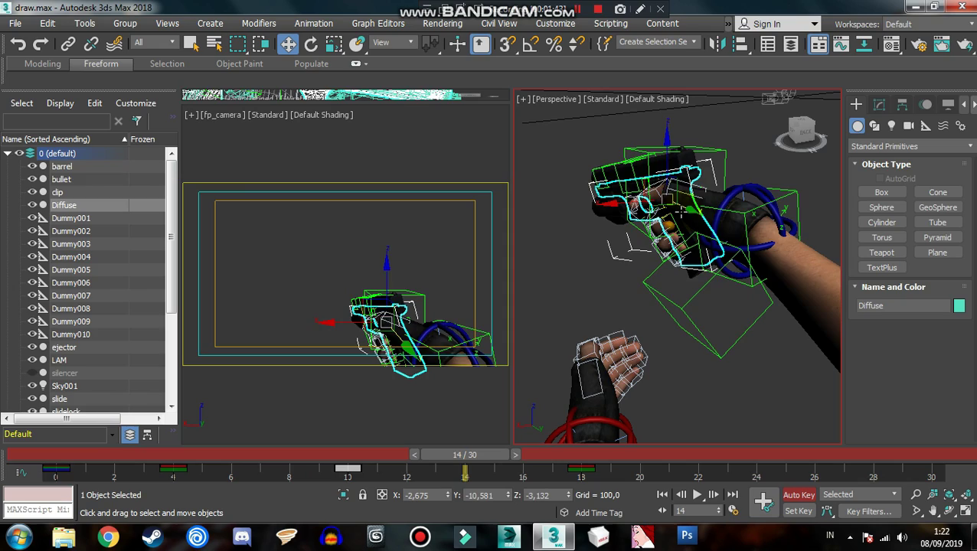
left_click_drag(669, 159, 672, 129)
left_click_drag(486, 461, 544, 460)
left_click_drag(581, 468, 639, 468)
left_click_drag(528, 458, 557, 458)
key("e")
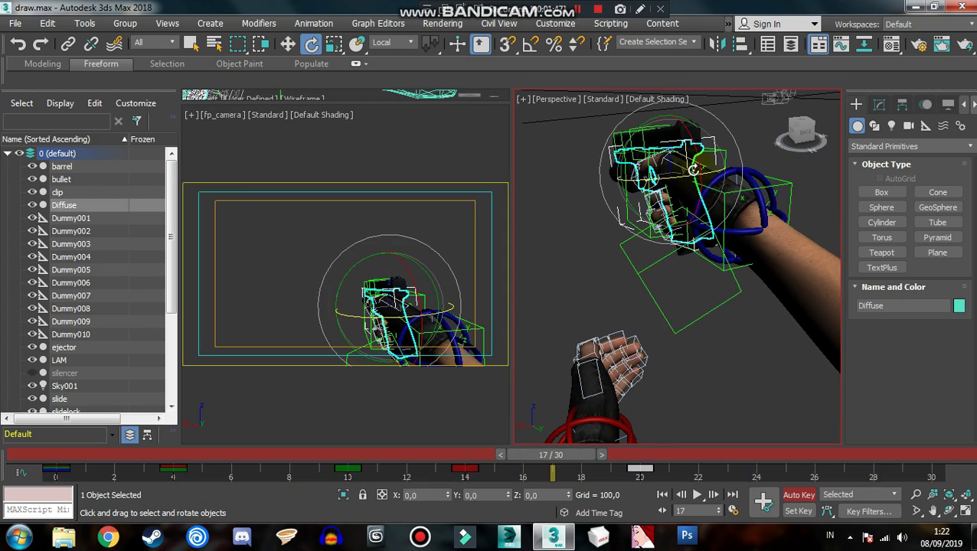
left_click_drag(634, 138, 658, 179)
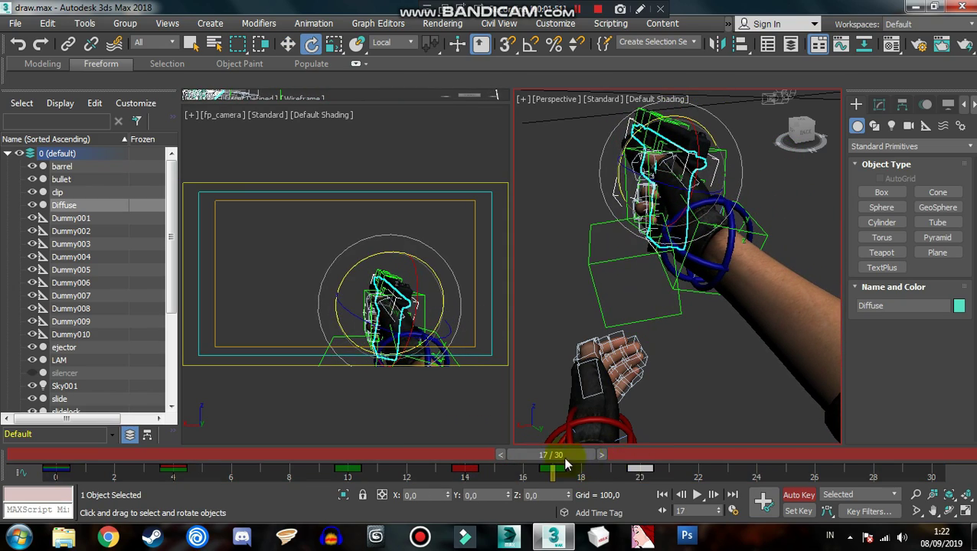
Step: Add small settling moves and rotations to the pistol after frame 17 and move its last key to frame 30
left_click_drag(566, 464, 665, 467)
key("w")
left_click_drag(680, 153, 677, 158)
left_click_drag(757, 470, 932, 473)
left_click_drag(677, 459, 759, 461)
key("e")
mouse_move(706, 153)
left_mouse_down()
mouse_move(653, 148)
mouse_move(688, 154)
left_mouse_up()
left_click_drag(742, 457, 840, 463)
key("w")
Step: Play back the pistol's draw motion in the fp_camera view, enlarging that view to check the movement
left_click(698, 496)
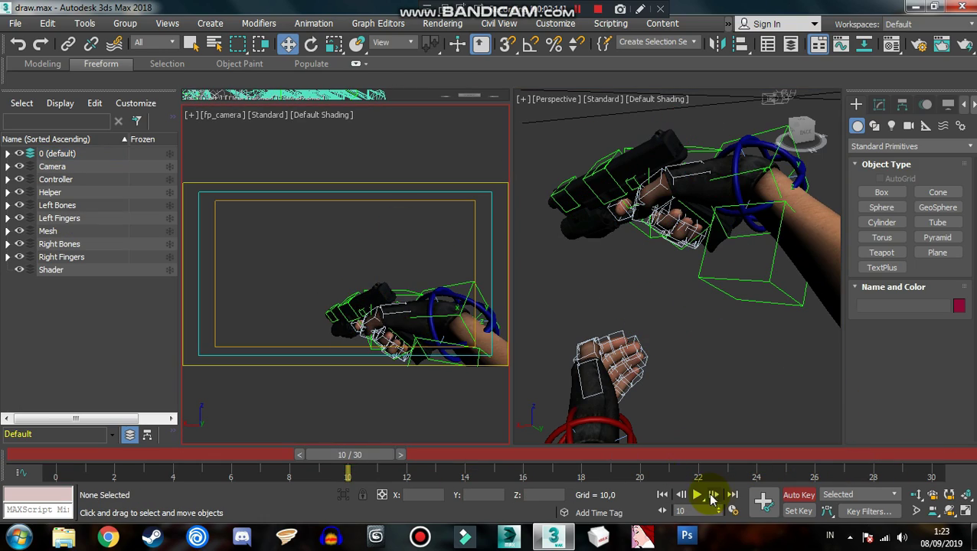
left_click_drag(217, 455, 511, 457)
left_click(700, 495)
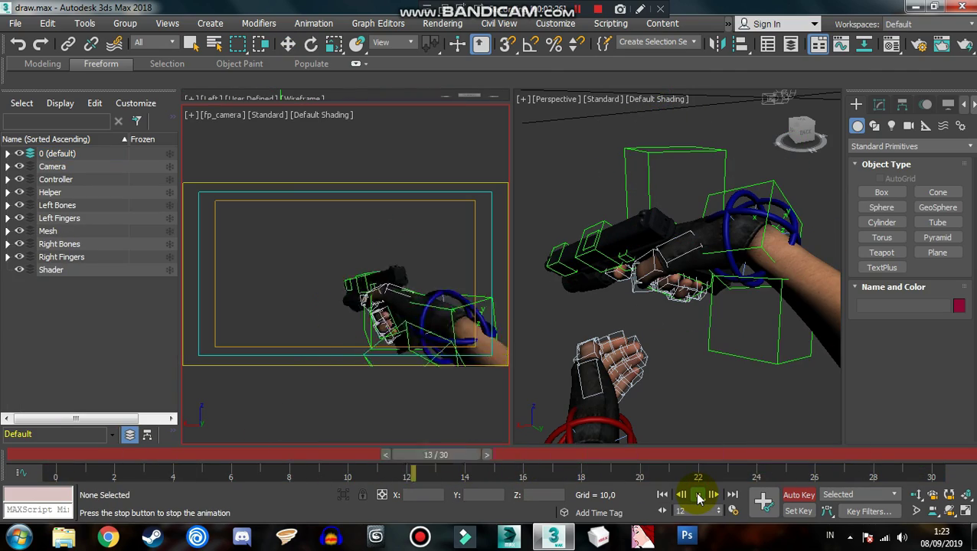
key("alt+w")
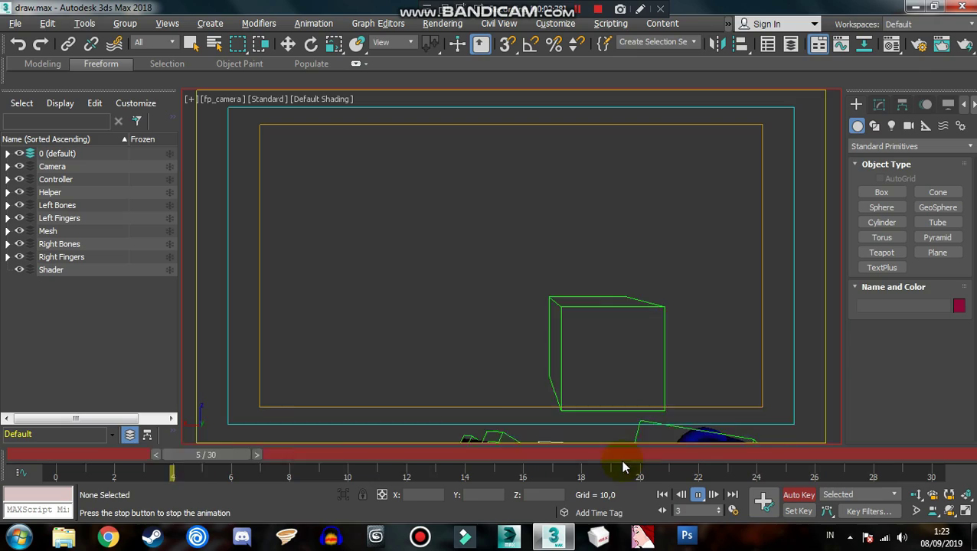
left_click_drag(169, 457, 58, 457)
key("alt+w")
Step: Bring wrist_controller_01 up toward the pistol and rotate it at frame 16, with a preceding key at frame 9
middle_click_drag(678, 337, 653, 321)
left_click(555, 414)
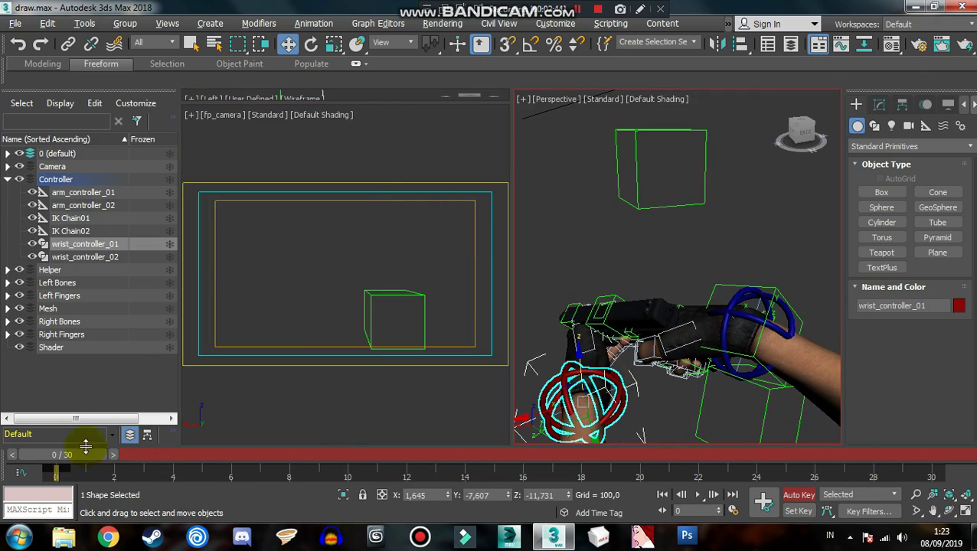
left_click_drag(85, 452, 546, 264)
middle_click_drag(617, 337, 605, 284, "alt")
left_click_drag(563, 321, 609, 312)
key("e")
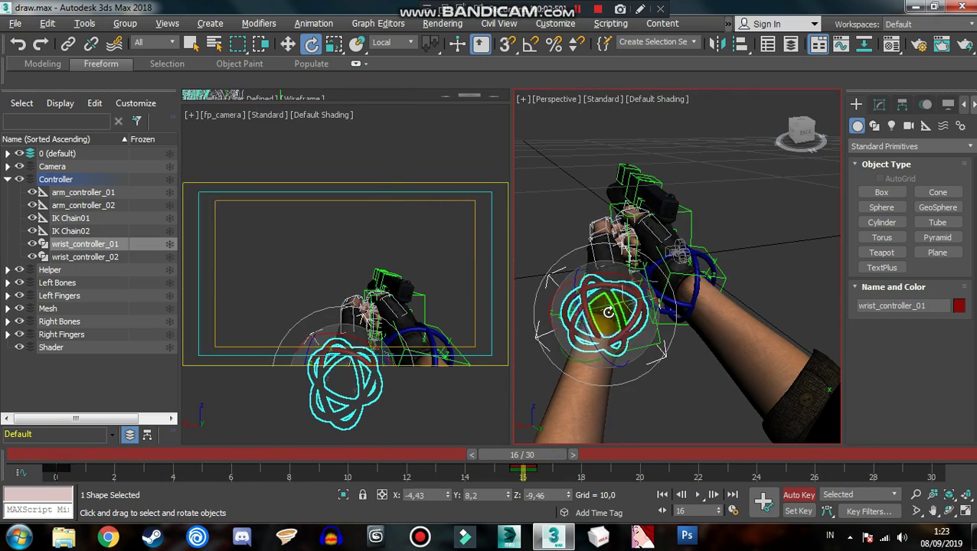
mouse_move(534, 455)
left_mouse_down()
mouse_move(340, 455)
mouse_move(529, 462)
left_mouse_up()
key("w")
Step: Add a link from wrist_controller_01 to the pistol body Diffuse at frame 16
left_click(313, 24)
mouse_move(375, 106)
left_click(502, 183)
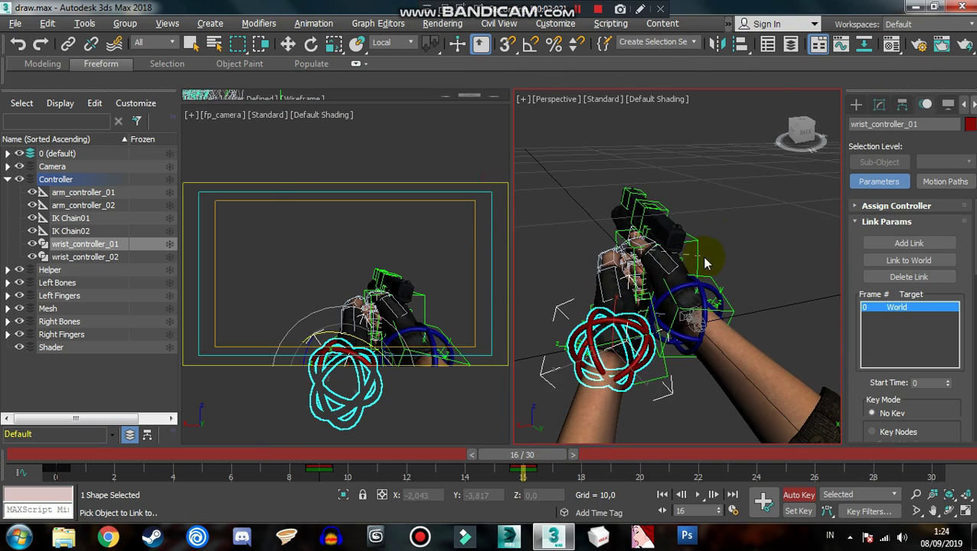
middle_click_drag(705, 263, 696, 246, "alt")
left_click(628, 216)
Step: Align wrist_controller_01 to the dummy at the left wrist and move the resulting key to frame 19
key("alt+a")
left_click_drag(537, 459, 520, 471)
left_click(652, 386)
left_click(505, 386)
left_click_drag(640, 469, 610, 471)
Step: Shift wrist_controller_01 slightly at frame 16 and play back the animation in the camera view
mouse_move(539, 459)
left_mouse_down()
mouse_move(600, 473)
mouse_move(537, 474)
left_mouse_up()
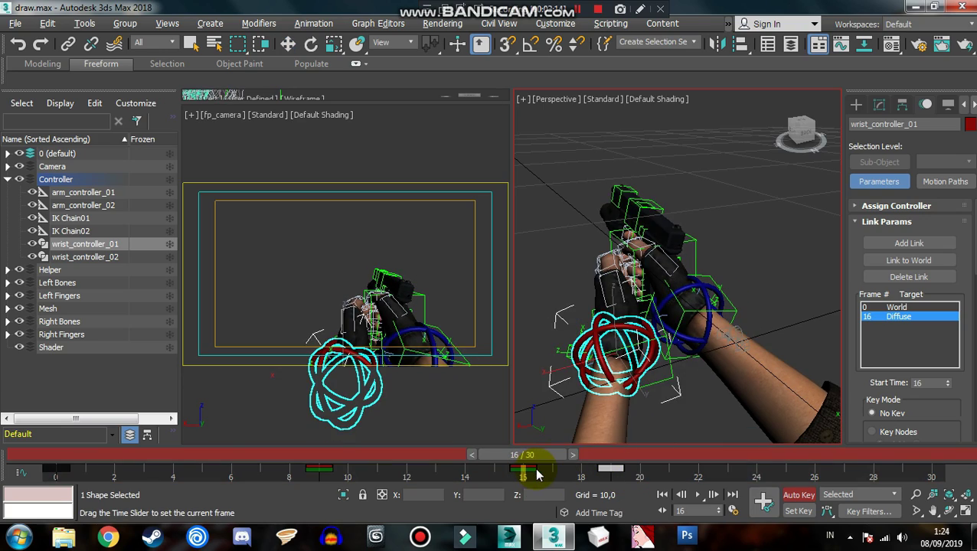
left_click_drag(614, 331, 617, 341)
left_click_drag(545, 457, 420, 469)
left_click(455, 242)
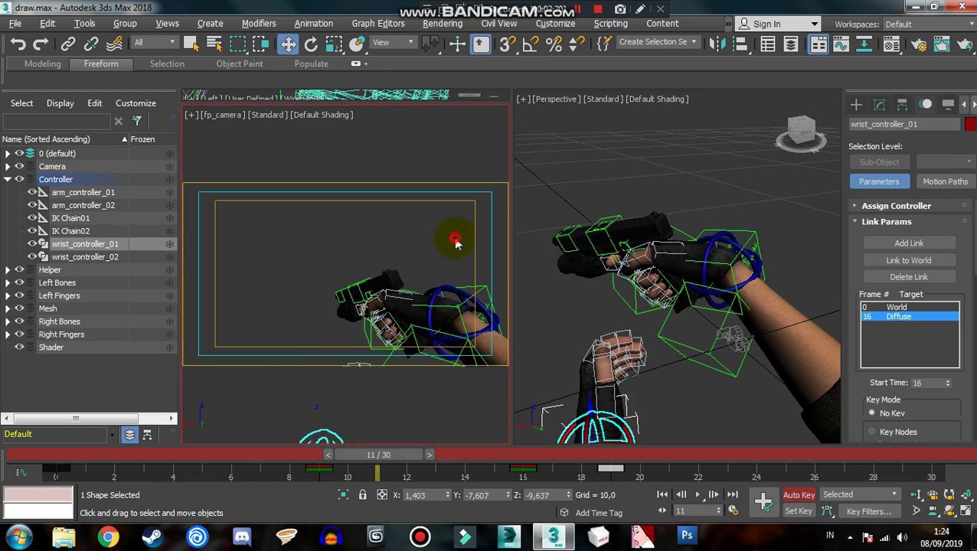
left_click(699, 495)
Step: Rotate wrist_controller_01 at frame 16, raise it at frame 9 and play back the draw
key("ctrl+z")
left_click_drag(502, 460, 540, 469)
key("e")
left_click_drag(624, 362, 630, 383)
left_click_drag(552, 461, 337, 436)
key("w")
mouse_move(611, 423)
left_mouse_down()
mouse_move(615, 387)
mouse_move(615, 406)
left_mouse_up()
left_click(452, 243)
left_click(698, 496)
Step: Nudge wrist_controller_01 sideways at frame 16 and replay the draw through the camera
key("ctrl+z")
left_click_drag(507, 458, 527, 468)
left_click_drag(602, 343, 591, 345)
key("e")
left_click(452, 233)
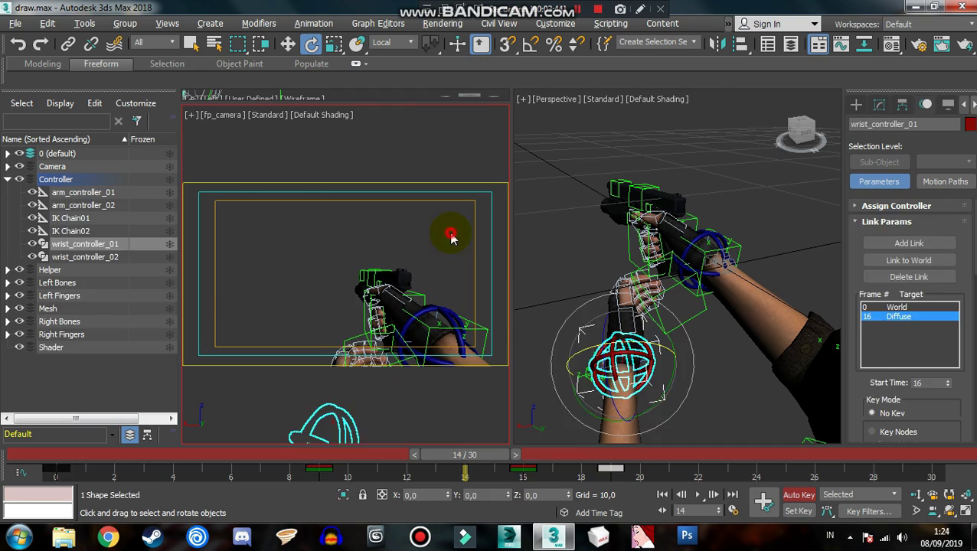
left_click(689, 494)
key("ctrl+z")
Step: Reposition and rotate wrist_controller_01 in Local coordinates at frame 19 and move its last key to frame 22
left_click_drag(512, 462, 612, 469)
key("w")
left_click_drag(640, 313, 635, 311)
left_click_drag(664, 473, 619, 475, "shift")
key("e")
left_click(392, 42)
left_click(383, 79)
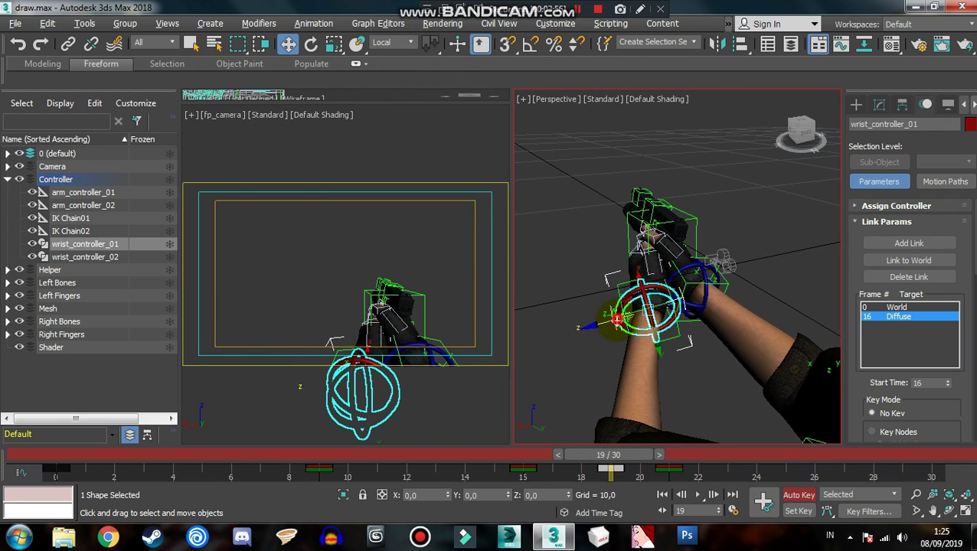
left_click_drag(665, 272, 670, 275)
key("w")
left_click_drag(645, 311, 645, 317)
left_click_drag(620, 460, 689, 469)
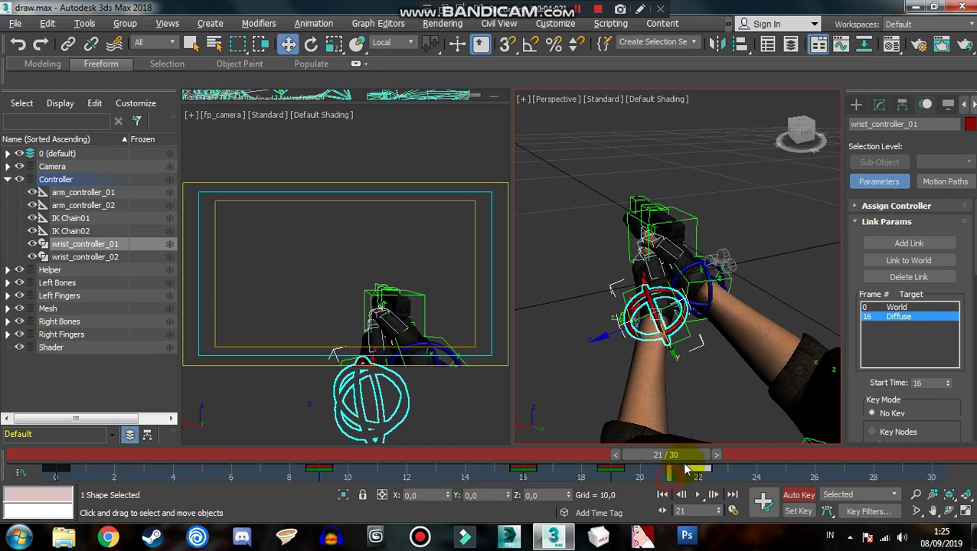
Step: Play back the draw animation in the camera view and scrub back to frame 8
left_click(460, 246)
left_click(699, 496)
left_click(701, 496)
left_click_drag(585, 458, 297, 458)
Step: Select a left-hand finger chain and adjust its pose at frame 8 using Local coordinates
left_click(392, 42)
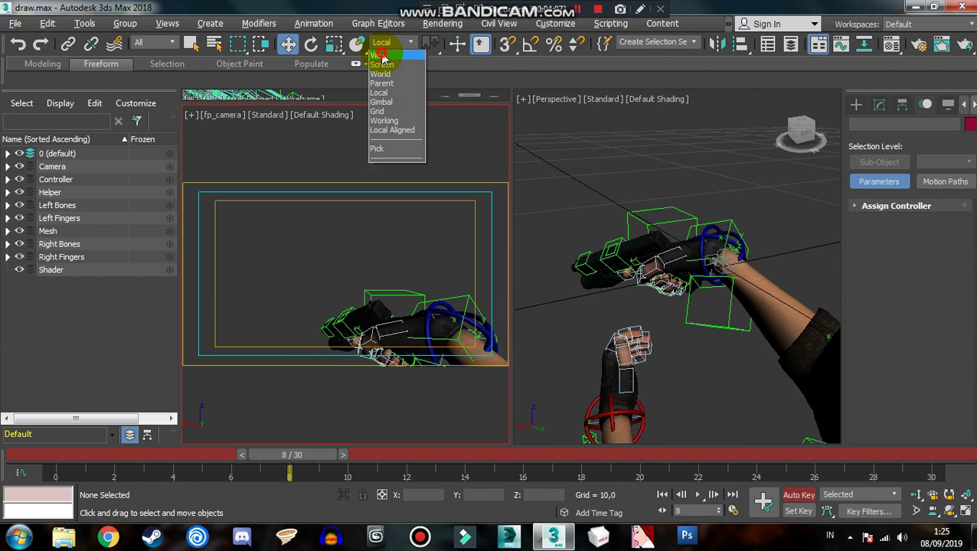
left_click(382, 56)
middle_click_drag(677, 406, 678, 283)
double_click(629, 245)
key("e")
left_click(392, 42)
left_click(383, 100)
key("w")
left_click_drag(632, 284, 645, 254)
key("e")
Step: Rotate the left thumb and index finger bones into an open pose at frame 8
left_click(707, 234)
middle_click_drag(706, 235, 661, 313, "alt")
left_click(627, 295)
left_click_drag(677, 292, 667, 258)
left_click(701, 283)
left_click(632, 276)
left_click(706, 308)
left_click(610, 268)
left_click_drag(592, 314, 598, 316)
double_click(609, 265)
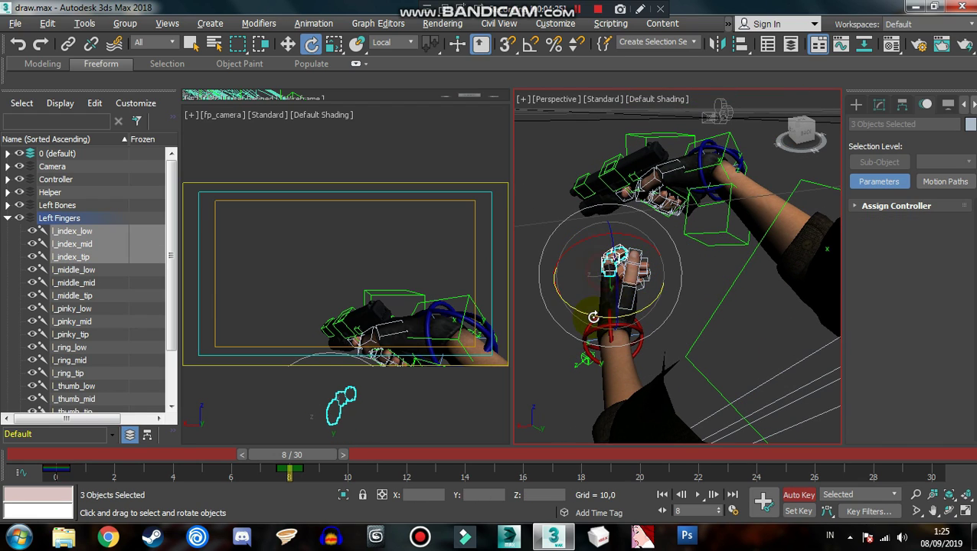
double_click(632, 300)
Step: Move the left finger keys to frame 20, pose the thumb and index finger at frame 16 and play back
left_click_drag(415, 469, 622, 478)
left_click_drag(570, 457, 540, 456)
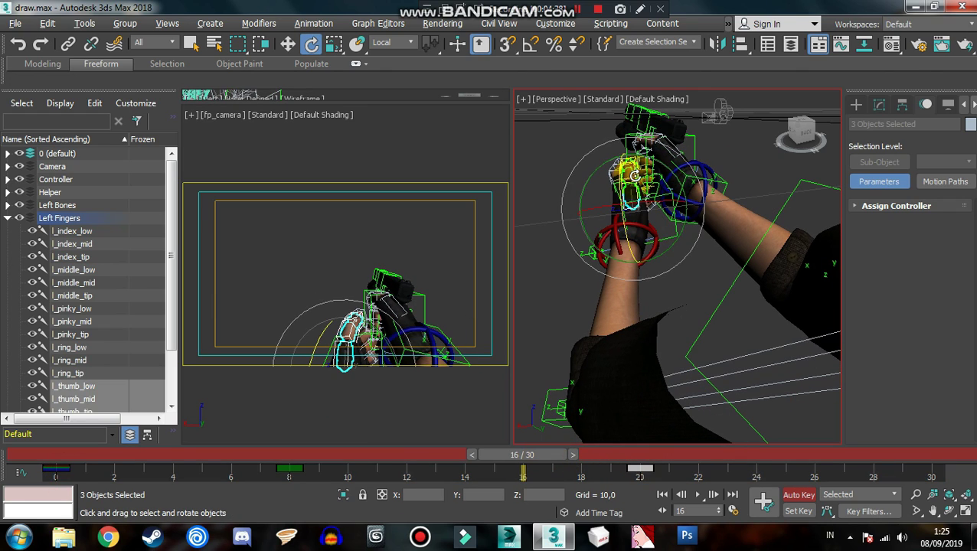
left_click(551, 291)
double_click(632, 174)
left_click_drag(615, 196, 610, 214)
left_click(636, 189)
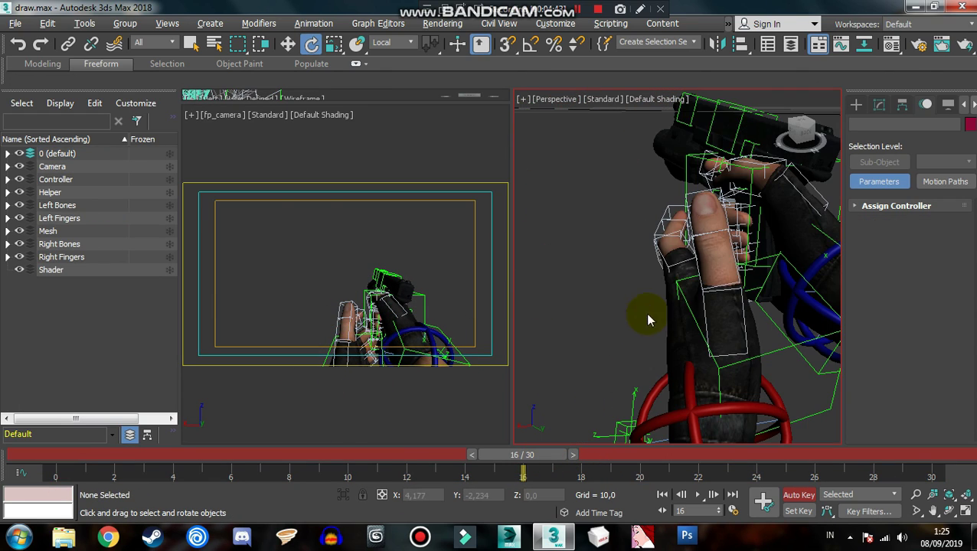
left_click(725, 335)
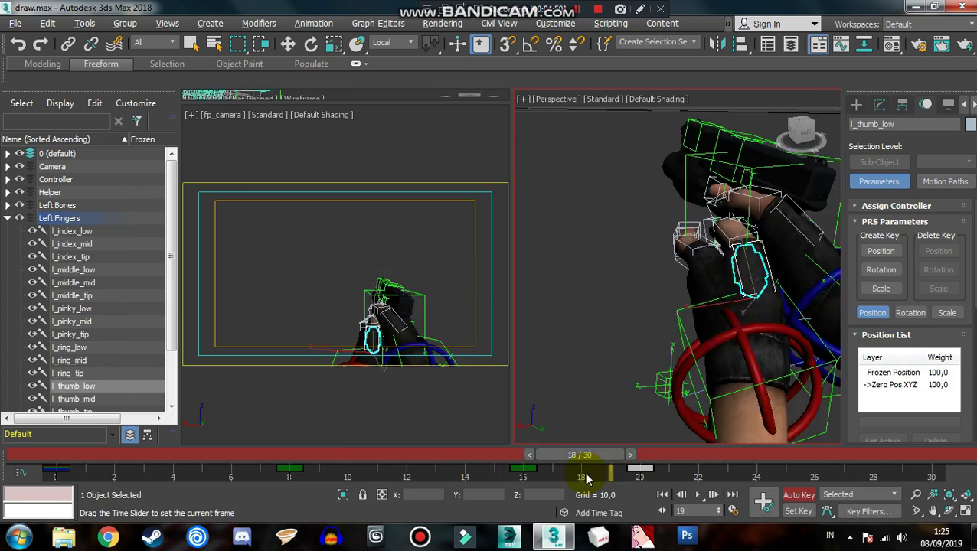
left_click(705, 495)
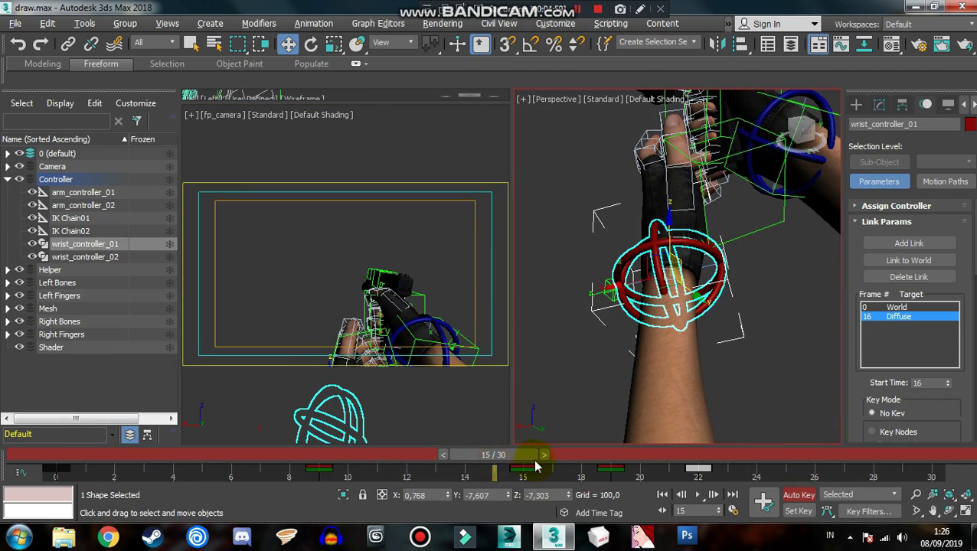
Step: Retime wrist_controller_01's keys to frames 11, 20 and 23 and play back the draw
left_click_drag(536, 465, 376, 466)
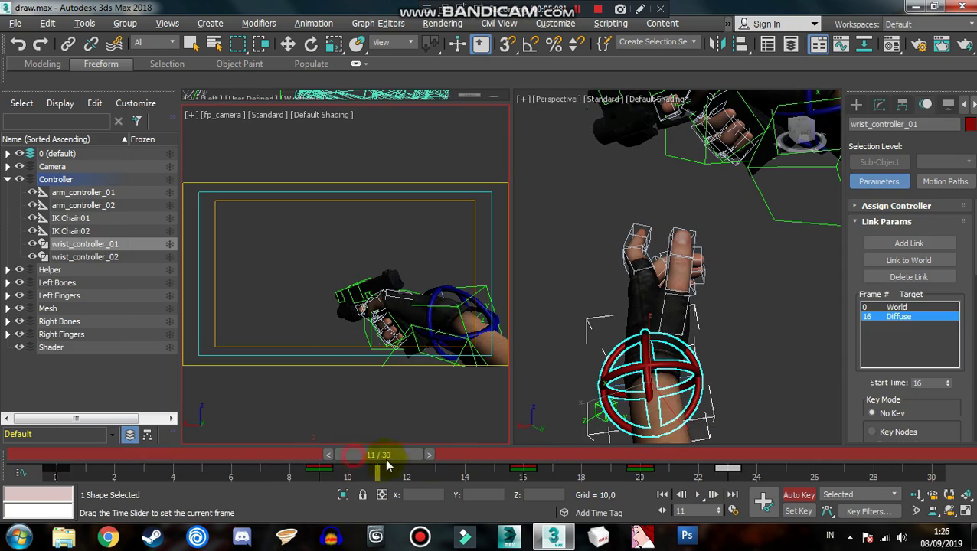
mouse_move(381, 466)
left_mouse_down()
mouse_move(294, 465)
mouse_move(450, 469)
mouse_move(375, 465)
left_mouse_up()
left_click(698, 495)
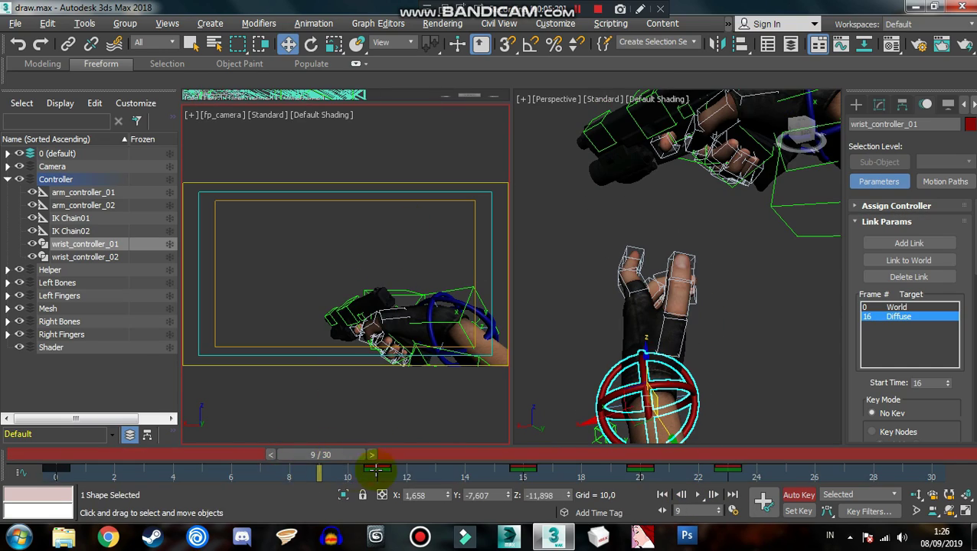
left_click_drag(371, 465, 720, 467)
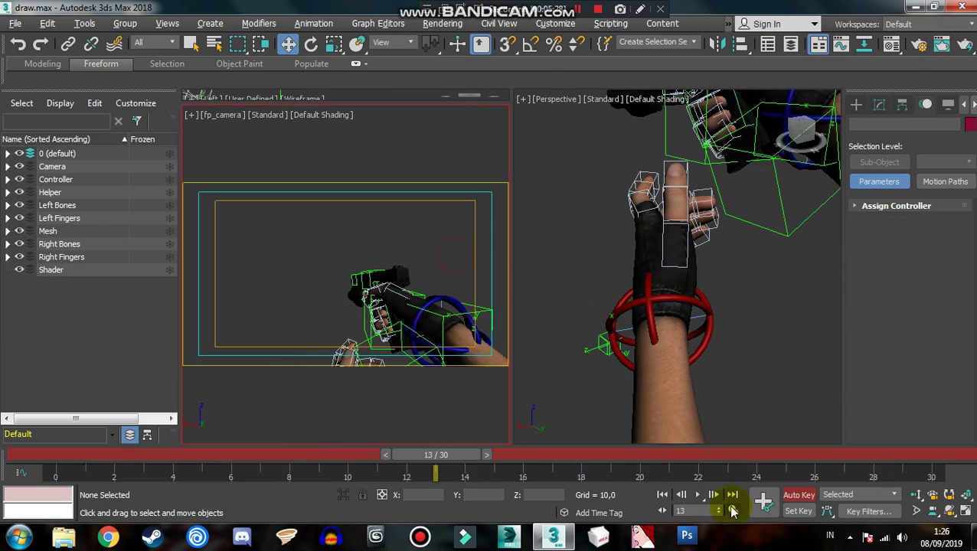
left_click(697, 495)
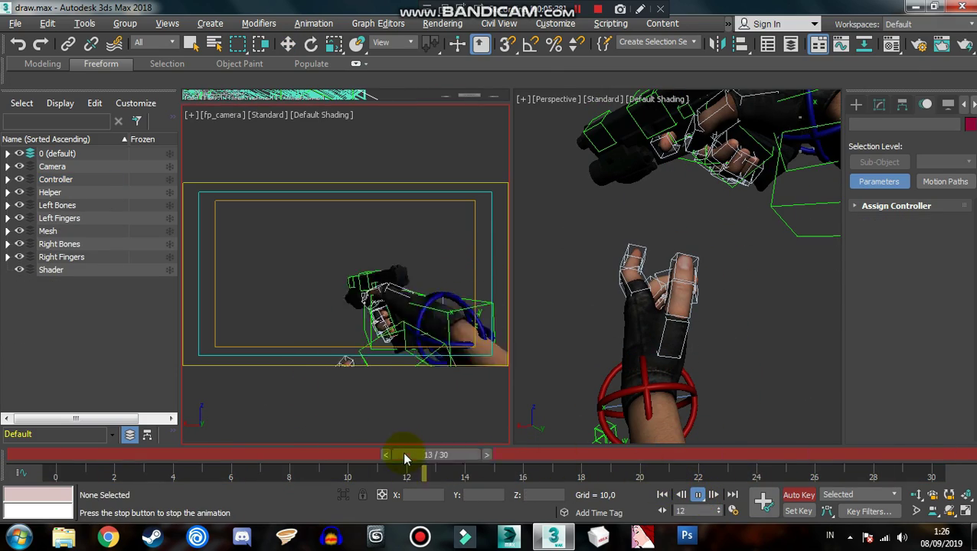
left_click_drag(483, 462, 350, 456)
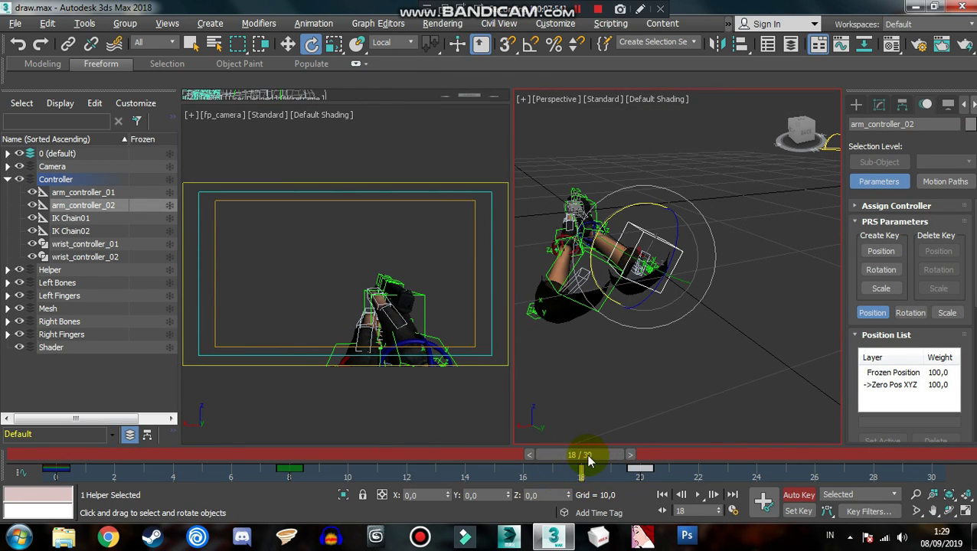
Step: Play back the draw, move arm_controller_02's last key to frame 16 and play it again
left_click(454, 230)
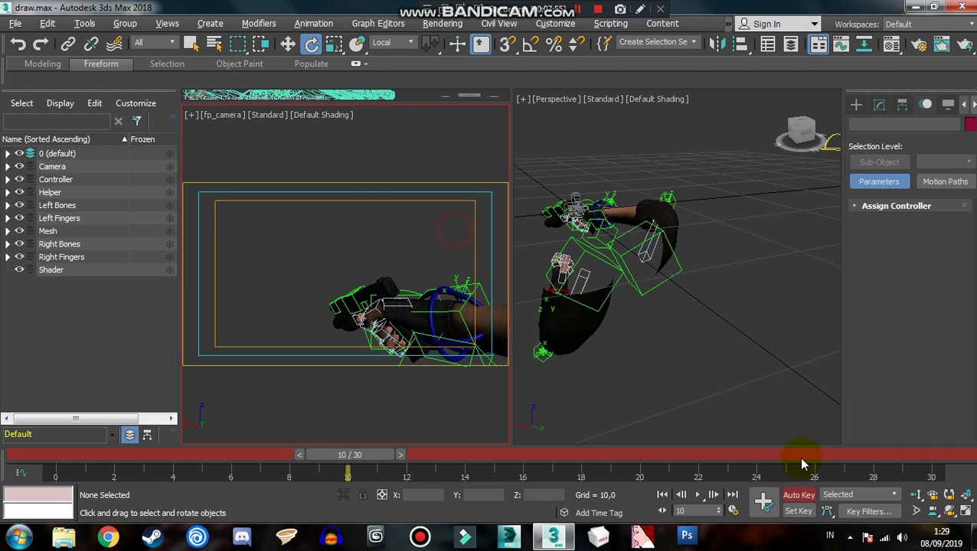
left_click(697, 495)
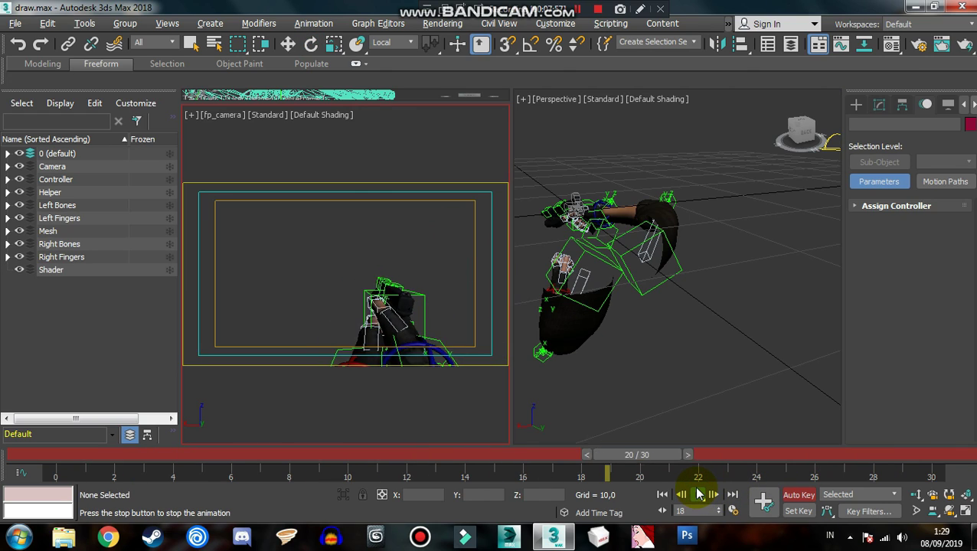
left_click(384, 457)
key("ctrl+z")
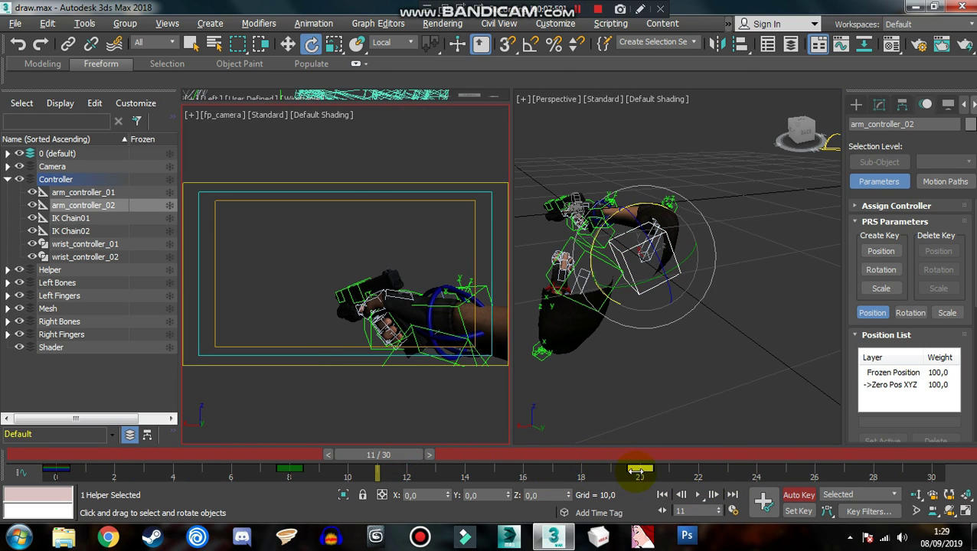
left_click_drag(637, 475, 521, 475)
left_click_drag(427, 464, 320, 464)
left_click(414, 255)
left_click(697, 495)
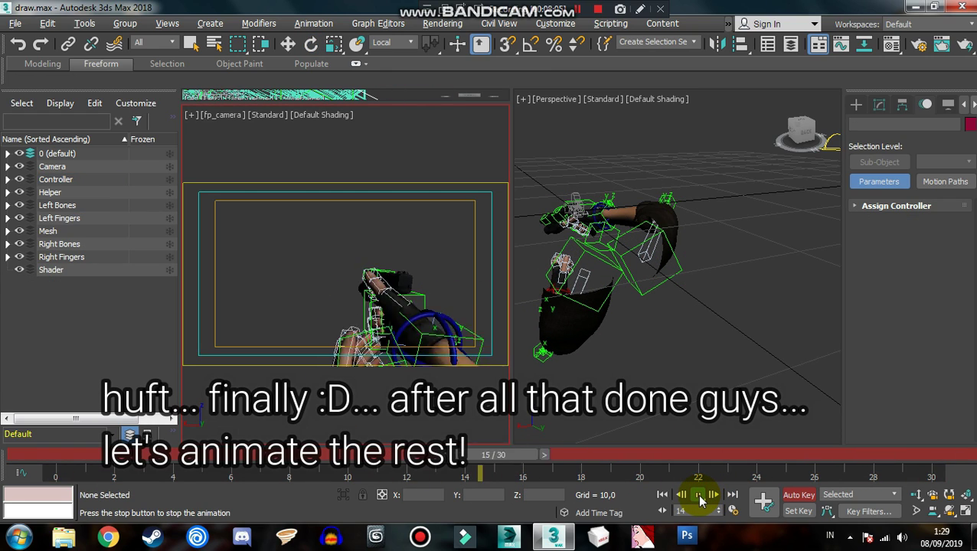
Step: Go to frame 30 at the end of the draw animation and examine the final pose of the hands and pistol
left_click_drag(687, 459, 928, 457)
key("e")
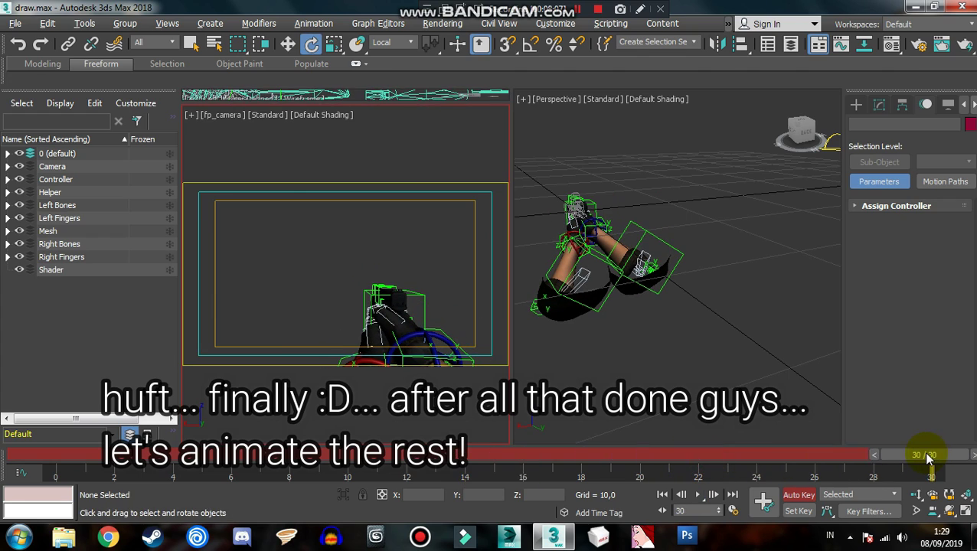
middle_click_drag(578, 234, 500, 276, "alt")
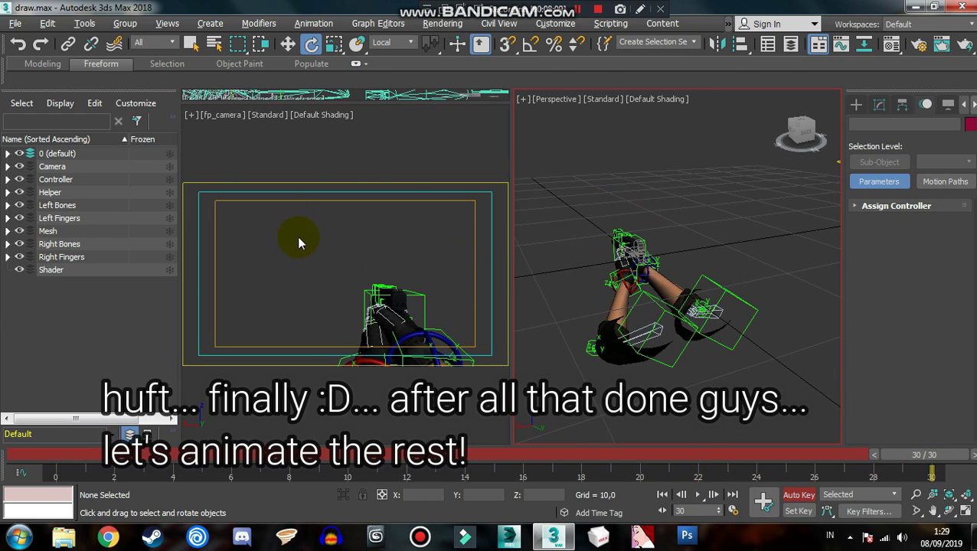
Step: Open the idle scene from the Tutorial folder
left_click(14, 24)
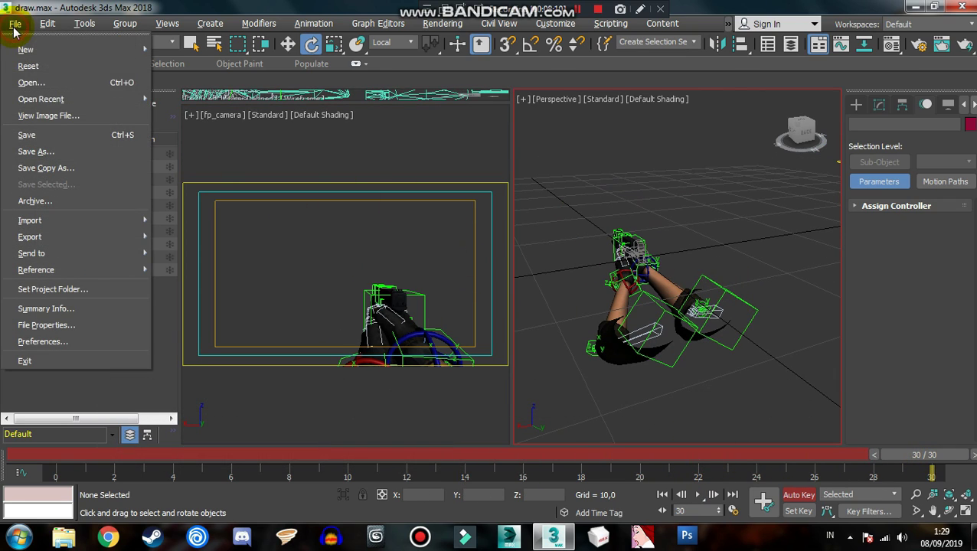
left_click(36, 84)
double_click(115, 191)
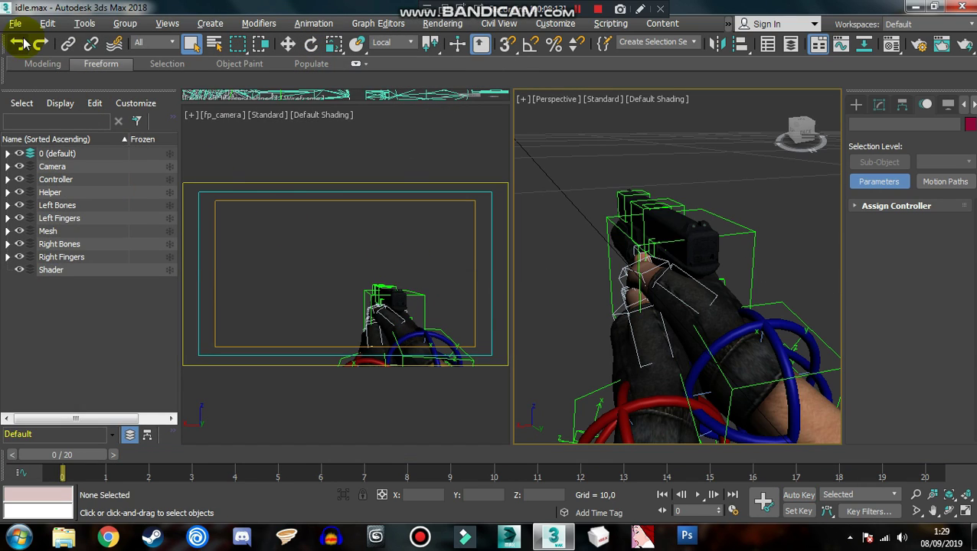
Step: Save the scene as a new file named fire_single in the Tutorial folder
left_click(15, 23)
mouse_move(16, 23)
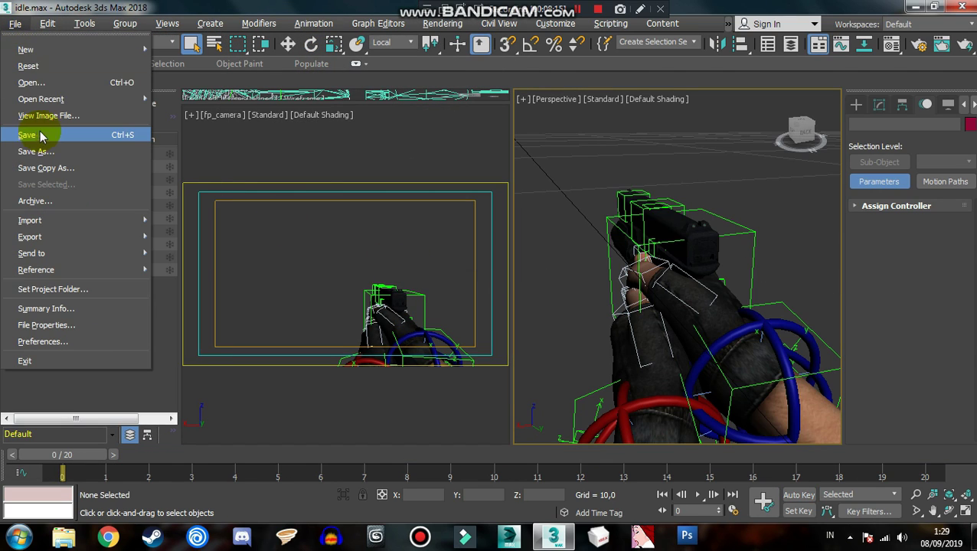
left_click(34, 152)
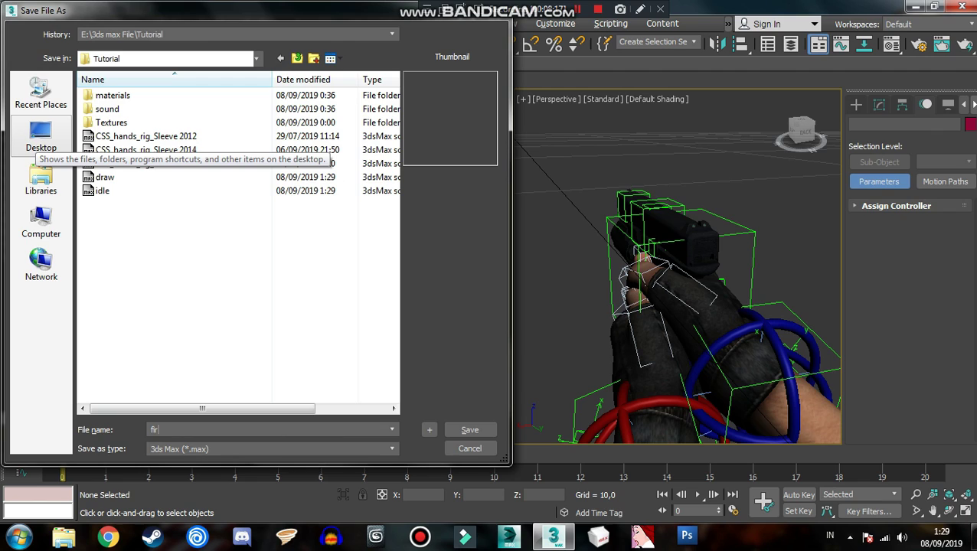
type("fire_single")
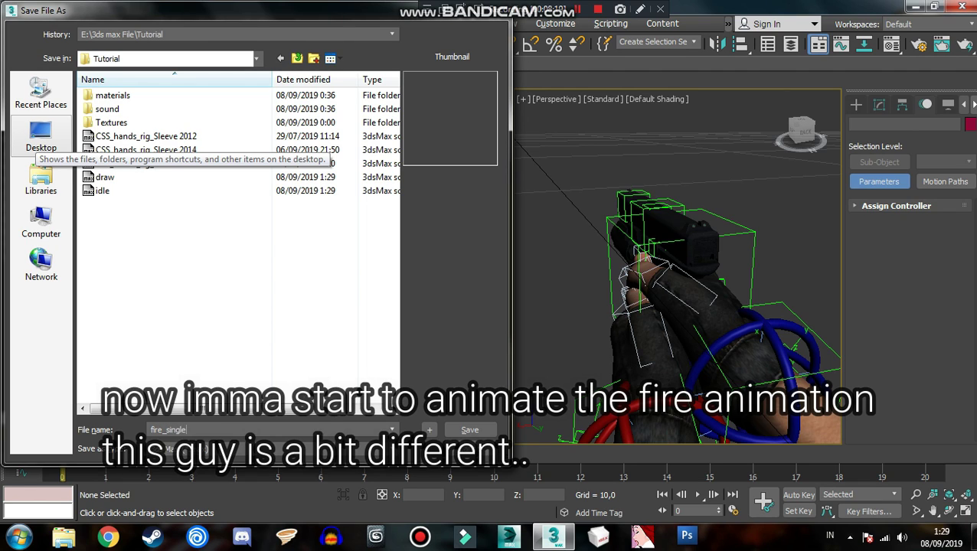
key("Return")
Step: Key all objects at frame 0 with Auto Key on, and set the animation's end time to 15
left_click(799, 495)
key("ctrl+a")
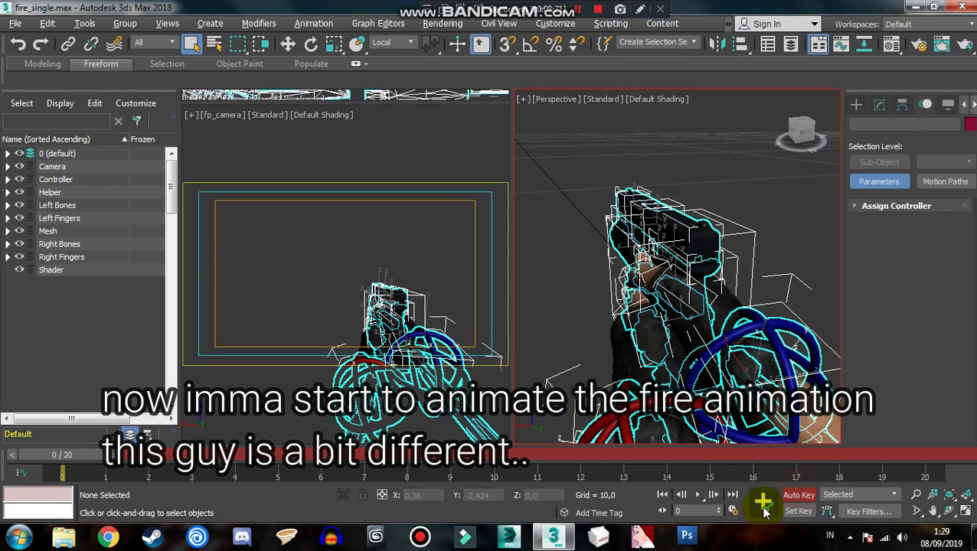
left_click(735, 511)
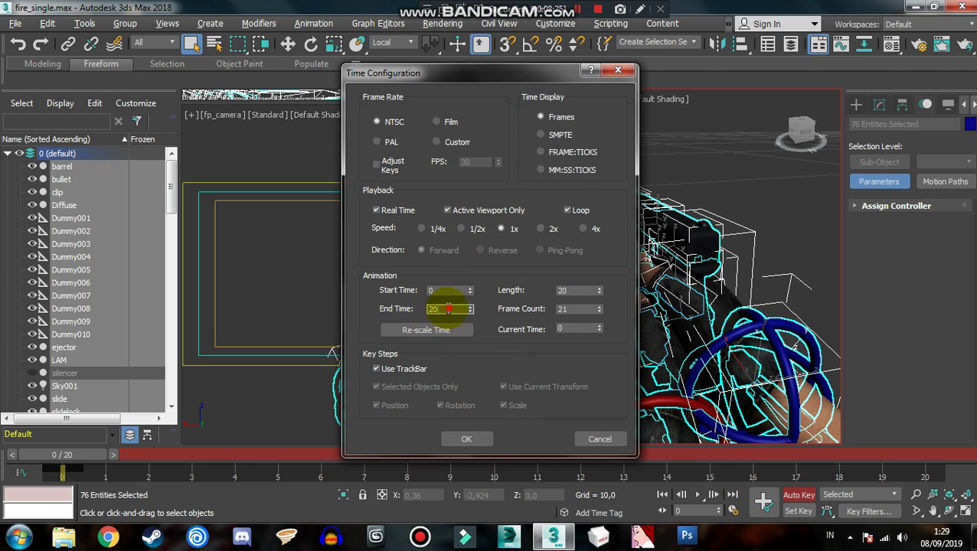
key("Return")
left_click(571, 202)
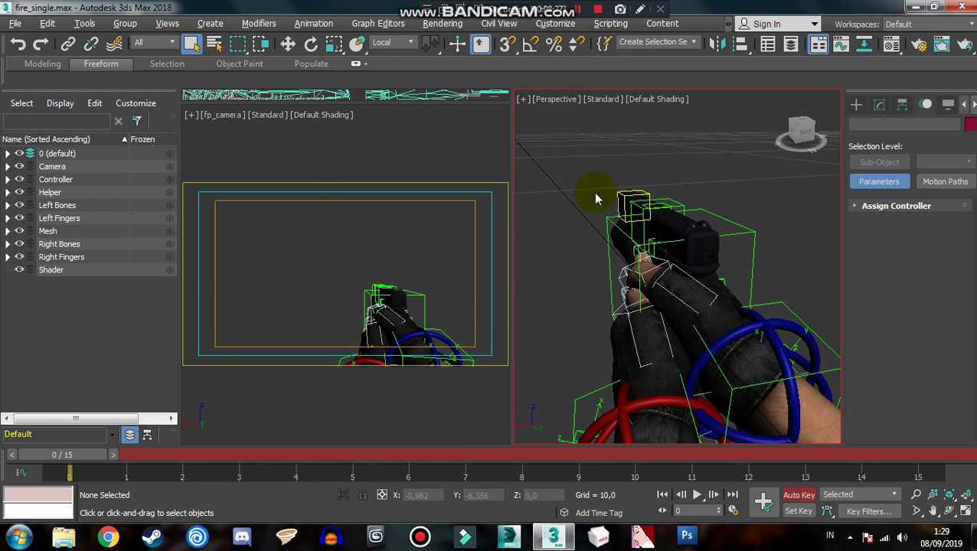
Step: Select the Diffuse gun body and key a slight backward movement and rotation for it at frame 1
left_click(702, 274)
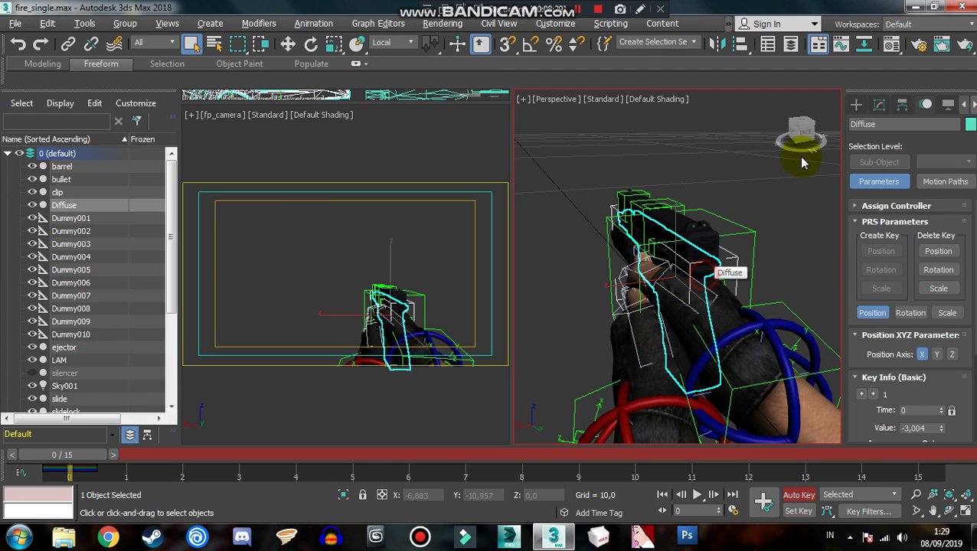
middle_click_drag(702, 273, 717, 239, "alt")
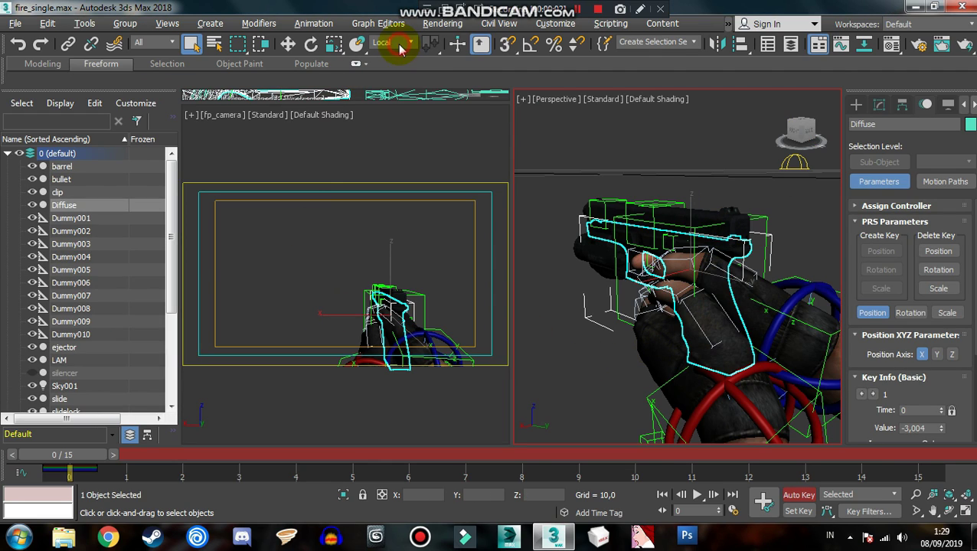
left_click_drag(91, 463, 148, 460)
key("e")
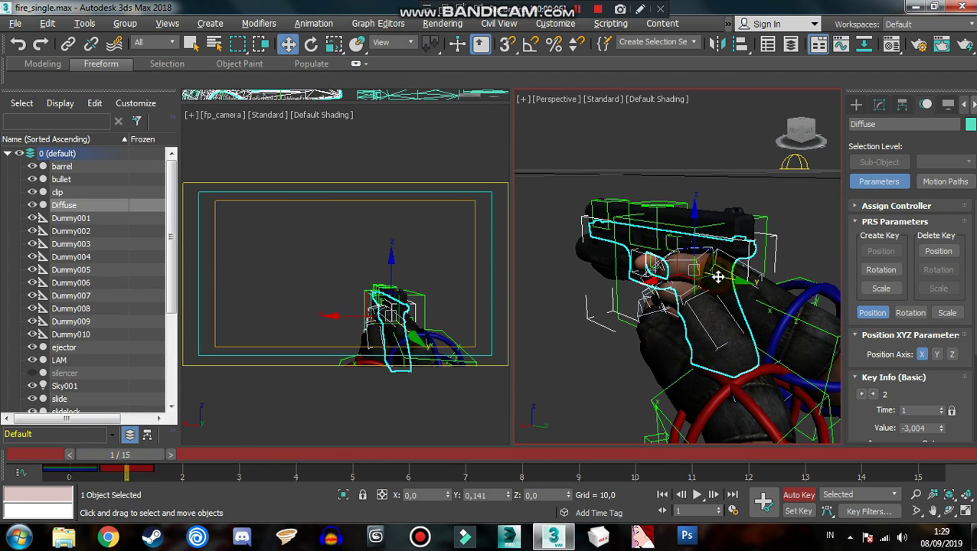
left_click_drag(732, 264, 736, 251)
left_click_drag(176, 266, 103, 265)
key("w")
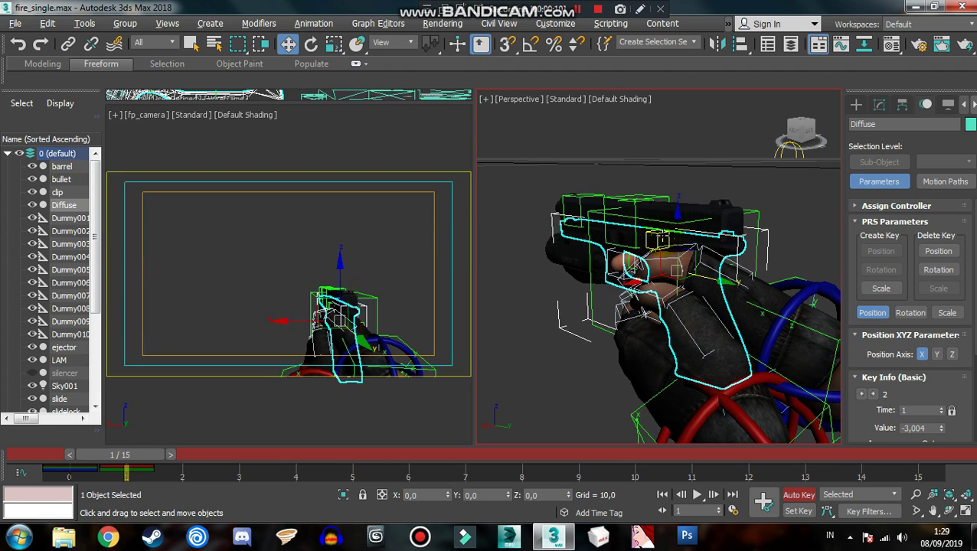
Step: At frame 2, rotate the gun body upward, tilt it sideways and key its shifted position
left_click_drag(127, 458, 151, 464)
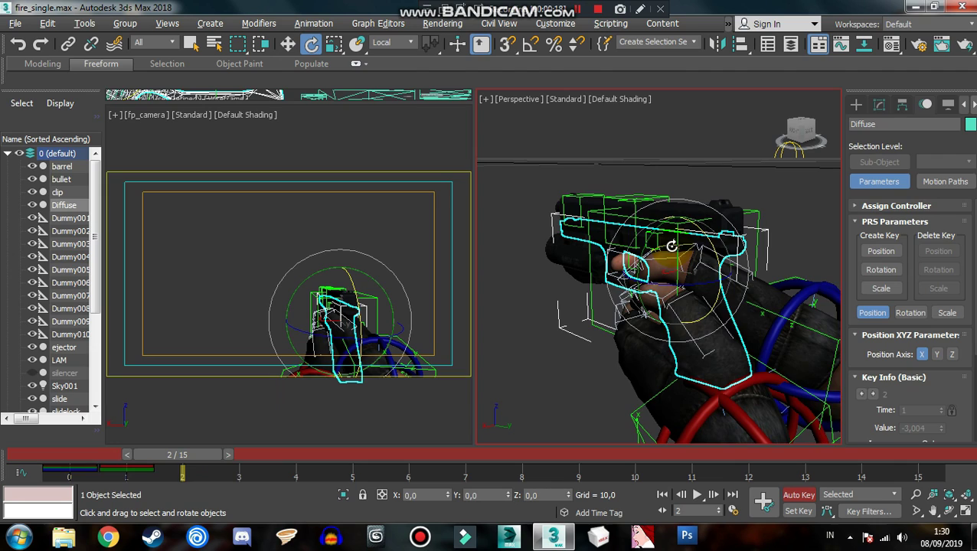
middle_click_drag(671, 245, 646, 270, "alt")
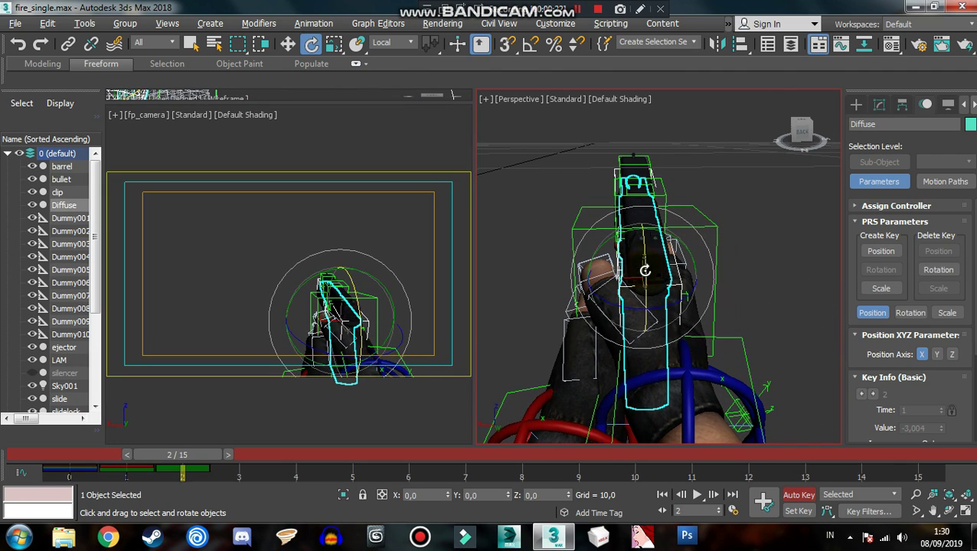
left_click_drag(646, 270, 618, 265)
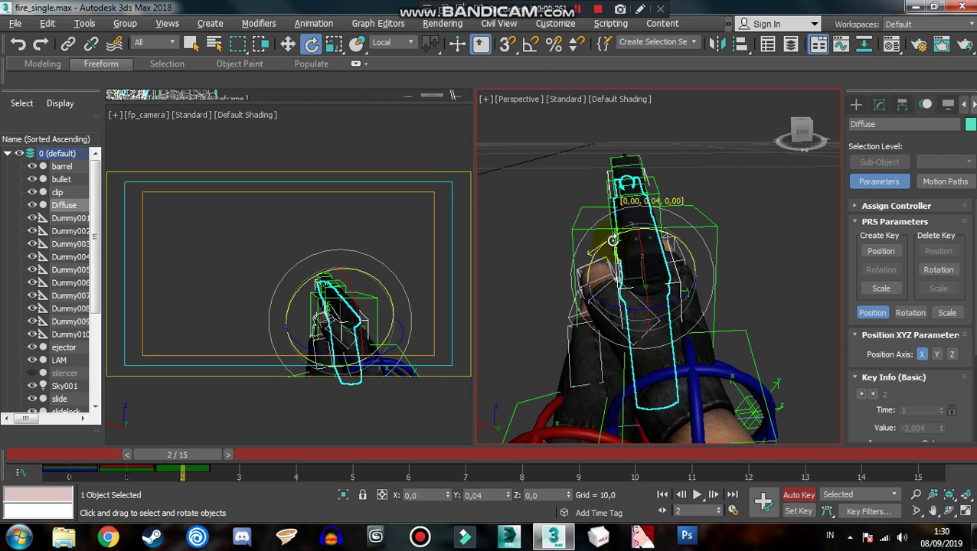
key("w")
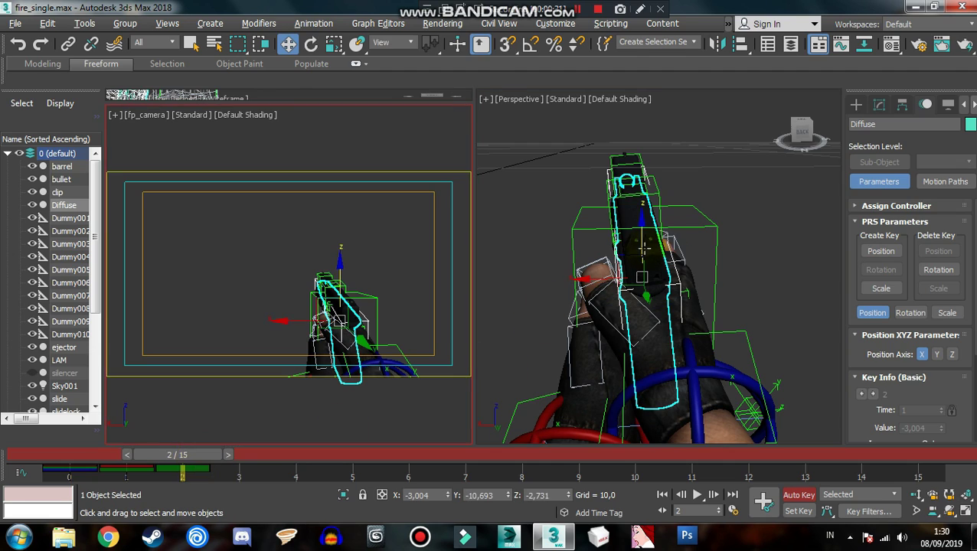
key("e")
left_click_drag(649, 299, 643, 281)
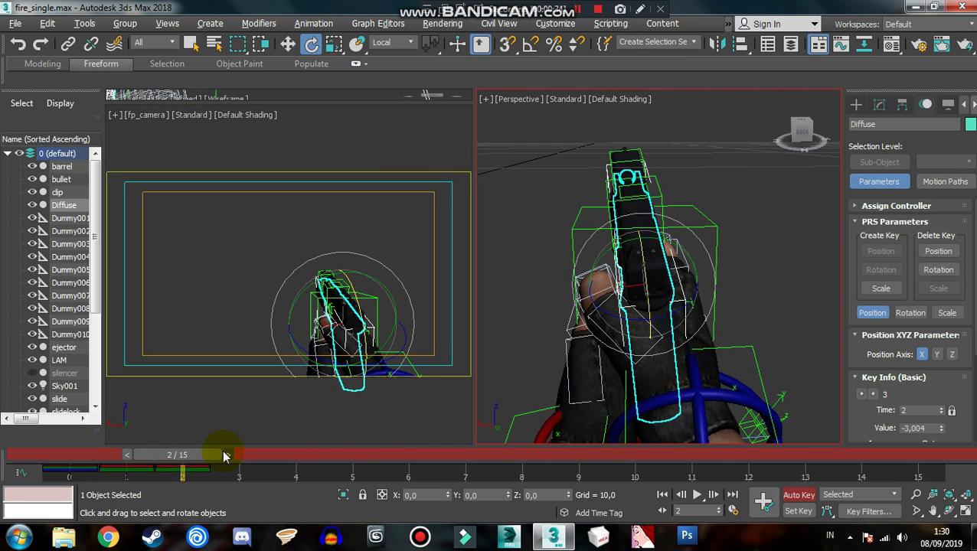
Step: Move the gun body along its Y axis at frame 5, using the View coordinate system
left_click_drag(225, 457, 345, 474)
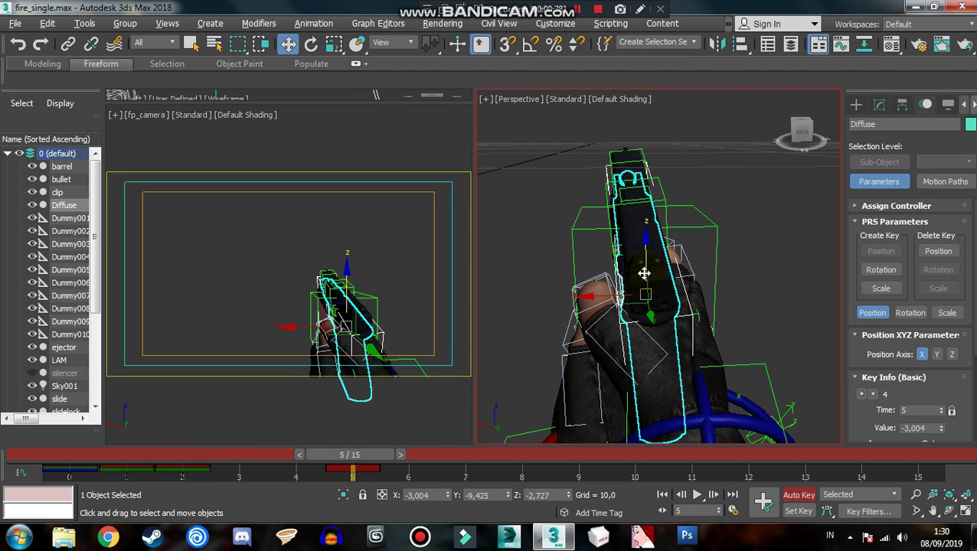
left_click(390, 49)
left_click(388, 56)
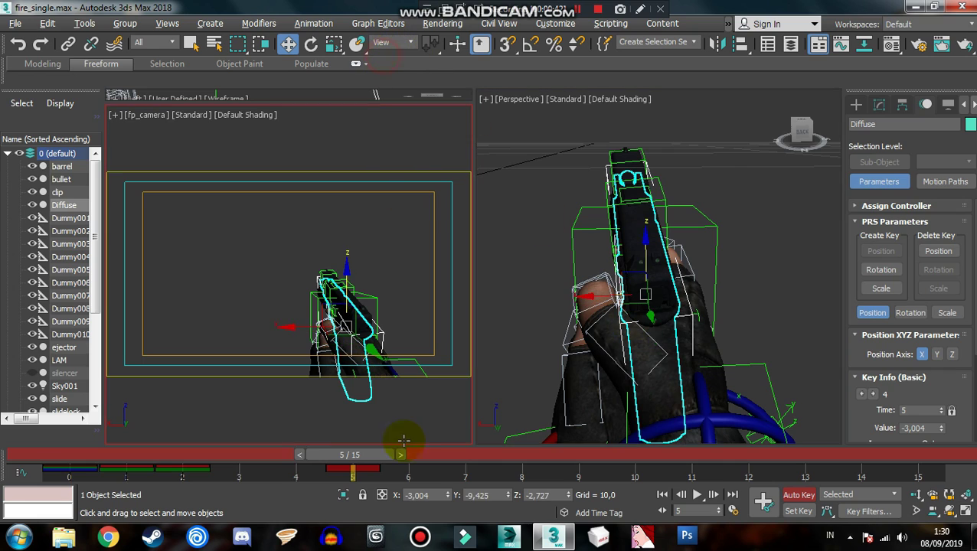
left_click_drag(366, 456, 345, 487)
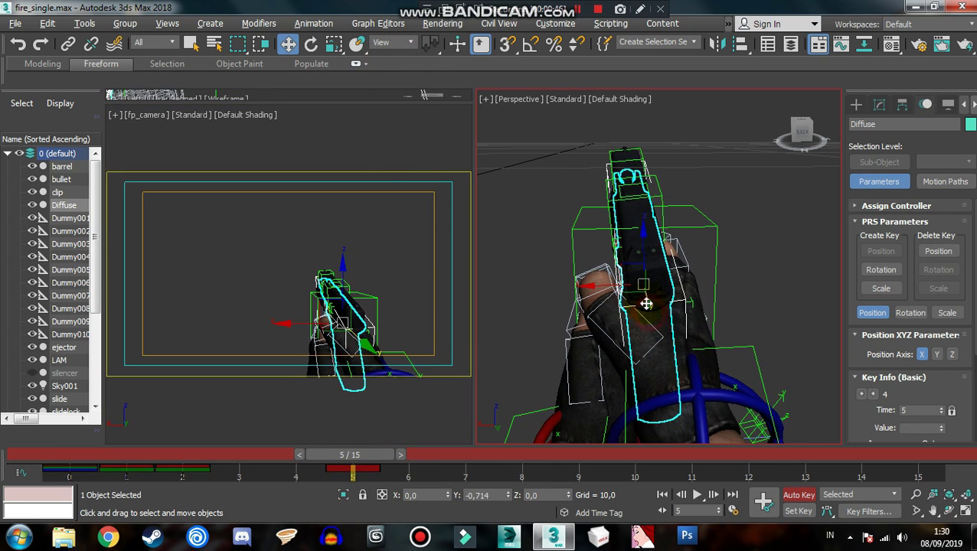
left_click(705, 228)
left_click(502, 398)
Step: Key the gun body's settling motion with rotations at frames 8 and 13 and a position change at frame 11
left_click_drag(912, 455, 555, 458)
key("e")
left_click_drag(643, 217, 646, 226)
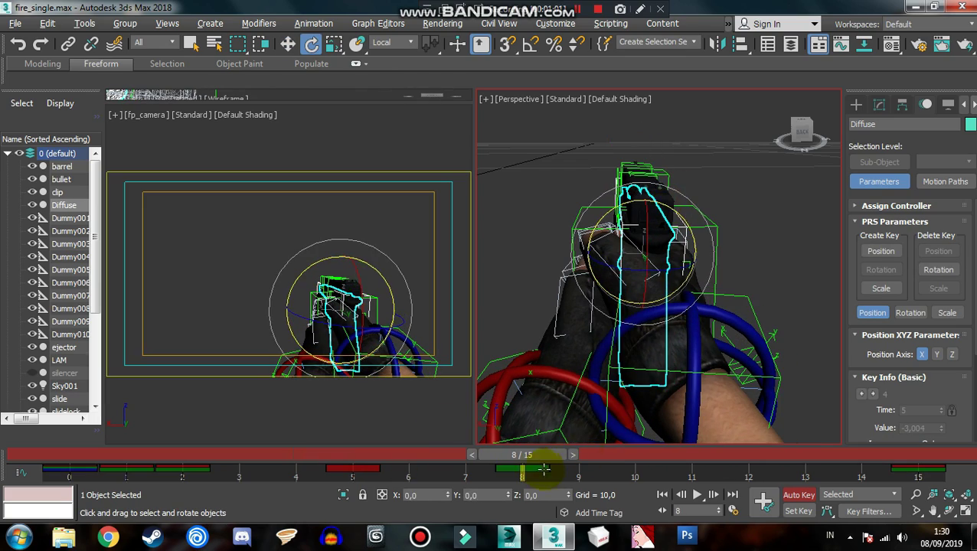
left_click_drag(543, 468, 692, 470)
key("w")
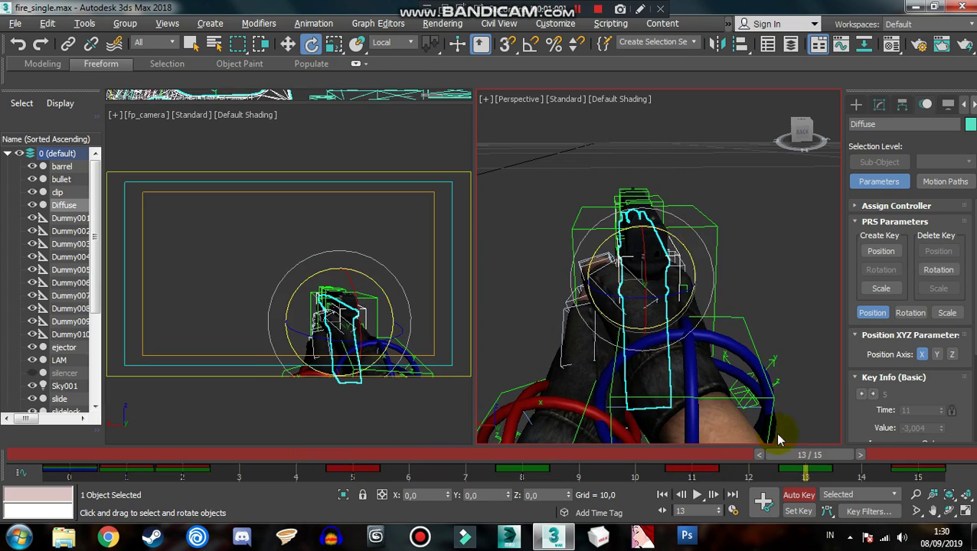
Step: Play back the firing motion, then extend the animation to 20 frames with the final key at frame 20
left_click_drag(789, 455, 176, 455)
left_click(386, 236)
left_click(698, 496)
right_click(657, 519)
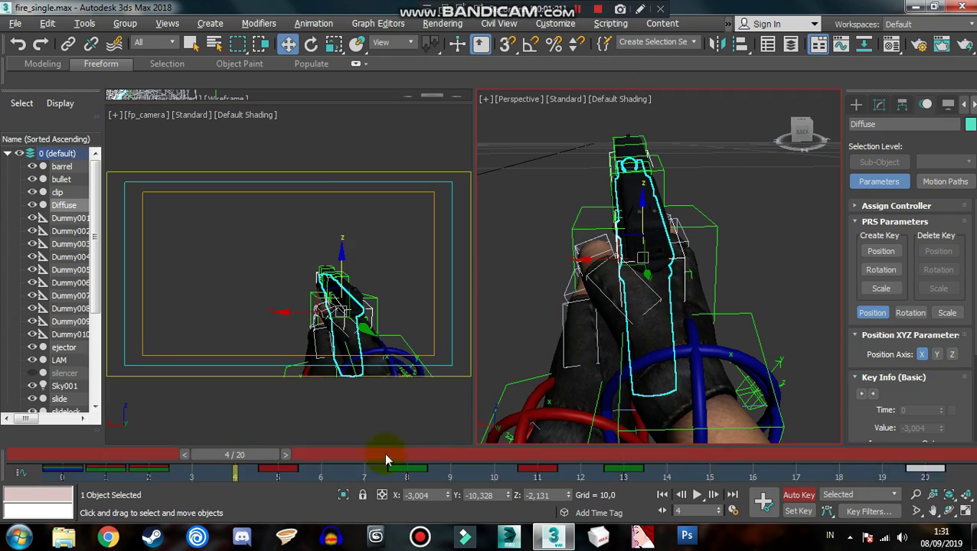
Step: Retime the gun body's settling keys to frames 12 and 15, add a position key at frame 17, and play the animation
left_click_drag(388, 458, 364, 470)
left_click_drag(298, 456, 537, 458)
key("e")
left_click_drag(537, 469, 752, 469)
left_click_drag(554, 456, 844, 458)
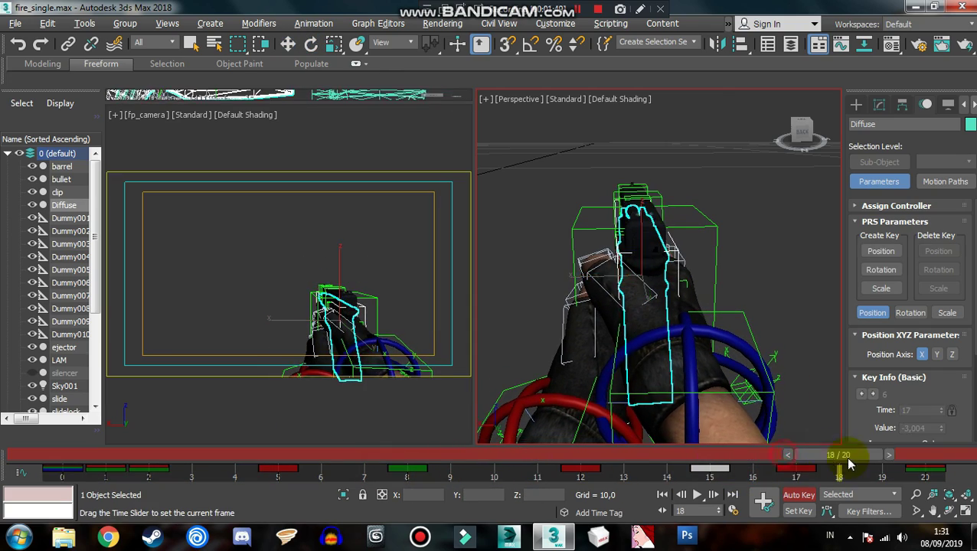
left_click(697, 495)
Step: Key the pistol slide's movement along its local Y axis at frames 1 and 2, using the Local coordinate system
left_click(381, 42)
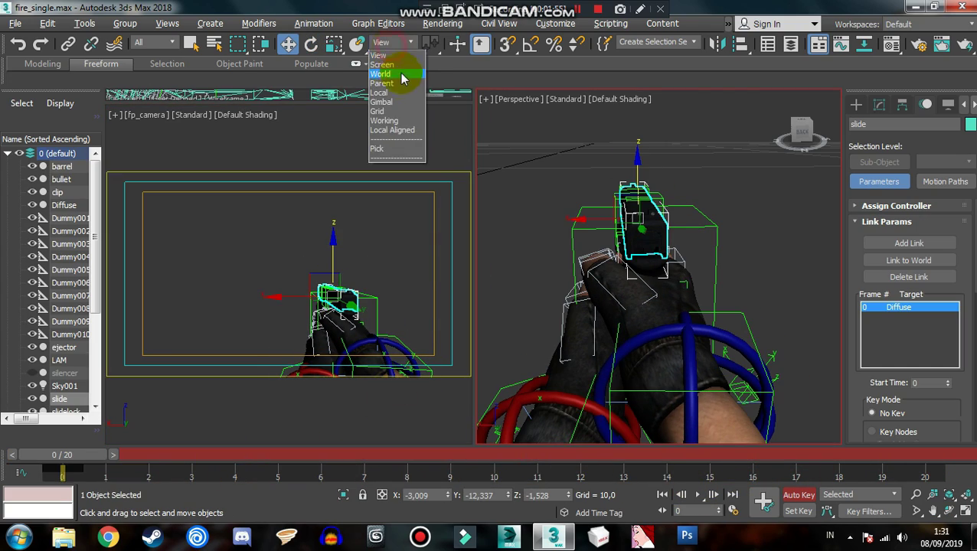
left_click(386, 100)
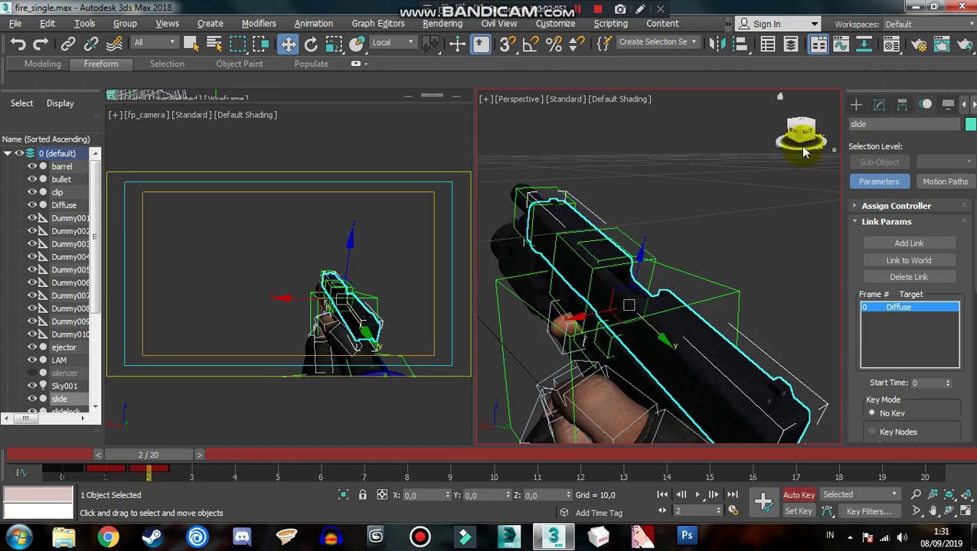
mouse_move(807, 153)
left_mouse_down()
mouse_move(936, 201)
mouse_move(802, 127)
mouse_move(818, 136)
left_mouse_up()
scroll(693, 287, "down", 5)
scroll(658, 337, "up", 5)
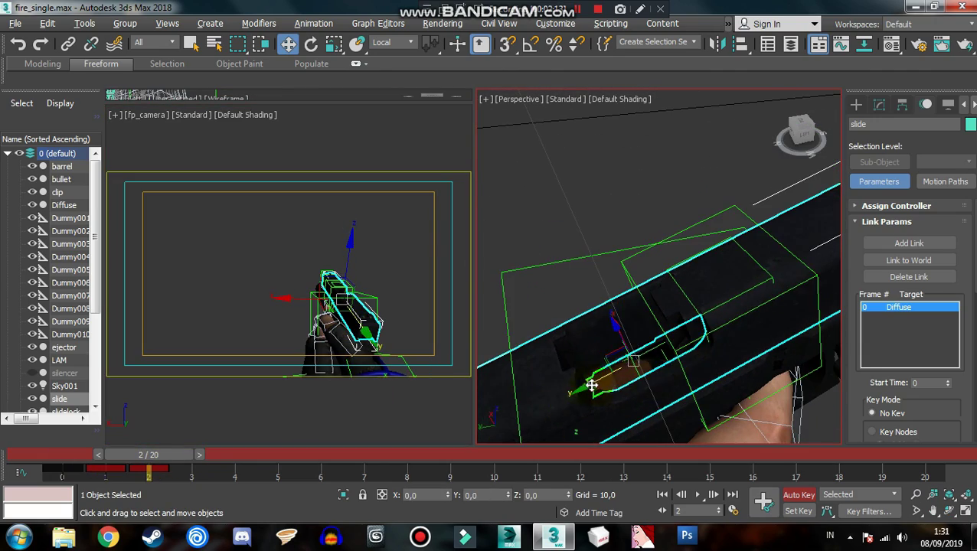
left_click_drag(149, 460, 278, 468)
Step: Select the ejector and key its rotation at frames 1 and 2
left_click(739, 44)
left_click(764, 196)
left_click(490, 386)
left_click_drag(292, 458, 38, 460)
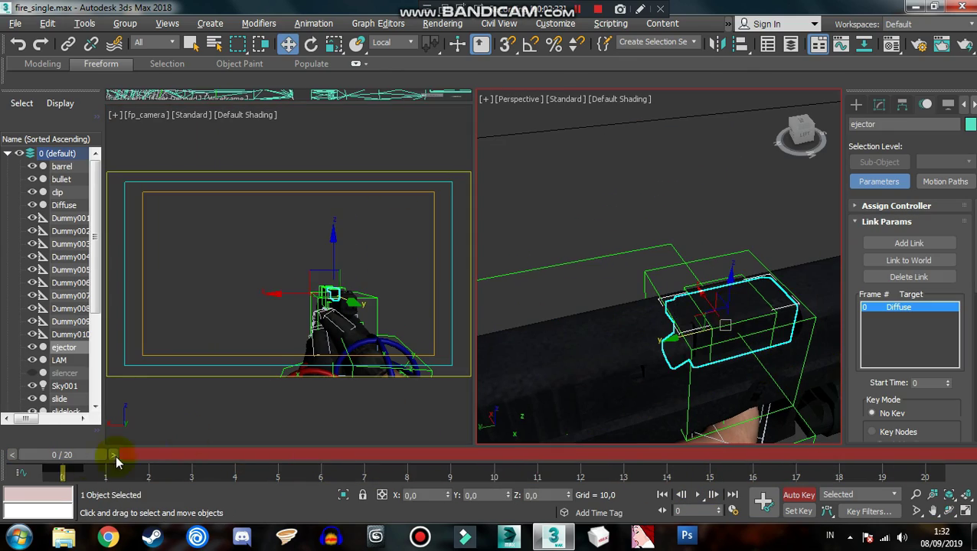
left_click_drag(116, 460, 165, 465)
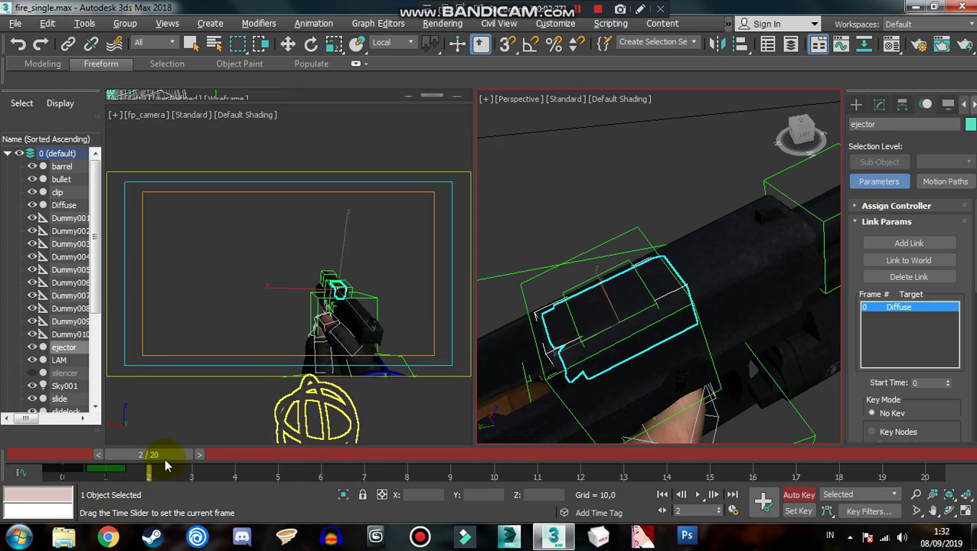
key("w")
middle_click_drag(593, 301, 739, 264, "alt")
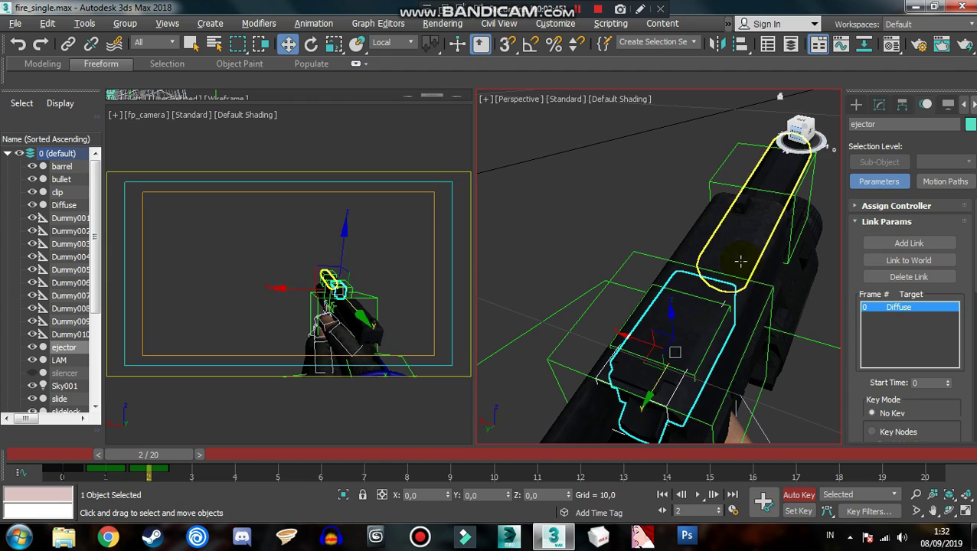
key("e")
left_click_drag(655, 339, 652, 350)
Step: Rotate the ejector about 6 degrees around its local X axis at frame 1
left_click_drag(798, 138, 747, 126)
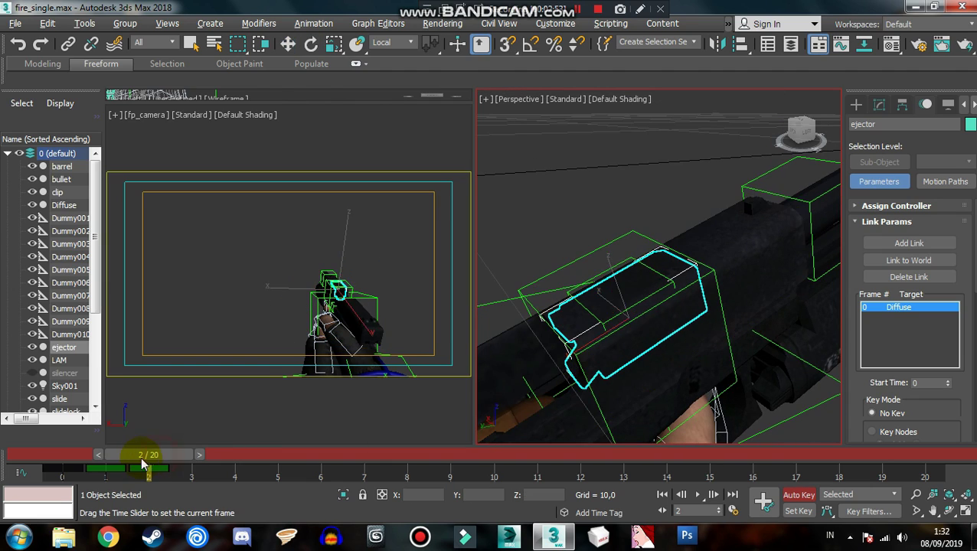
left_click_drag(143, 459, 105, 459)
left_click_drag(800, 134, 766, 123)
key("e")
scroll(690, 299, "up", 4)
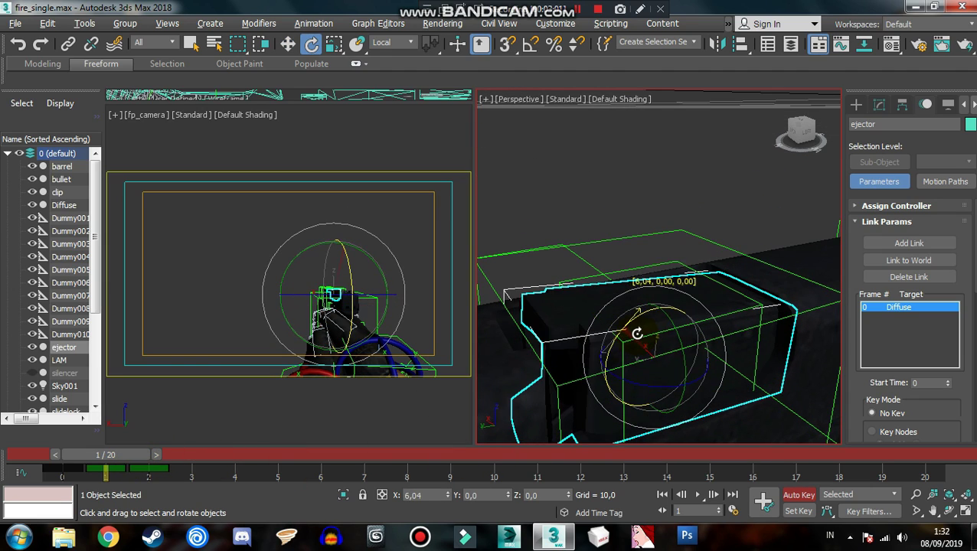
left_click_drag(638, 334, 637, 335)
Step: Lower the ejector slightly at frame 2 to fit it to the gun, and return to the start of the animation
left_click_drag(114, 460, 158, 463)
middle_click_drag(609, 326, 797, 277)
key("w")
left_click_drag(629, 312, 628, 316)
middle_click_drag(631, 337, 827, 259)
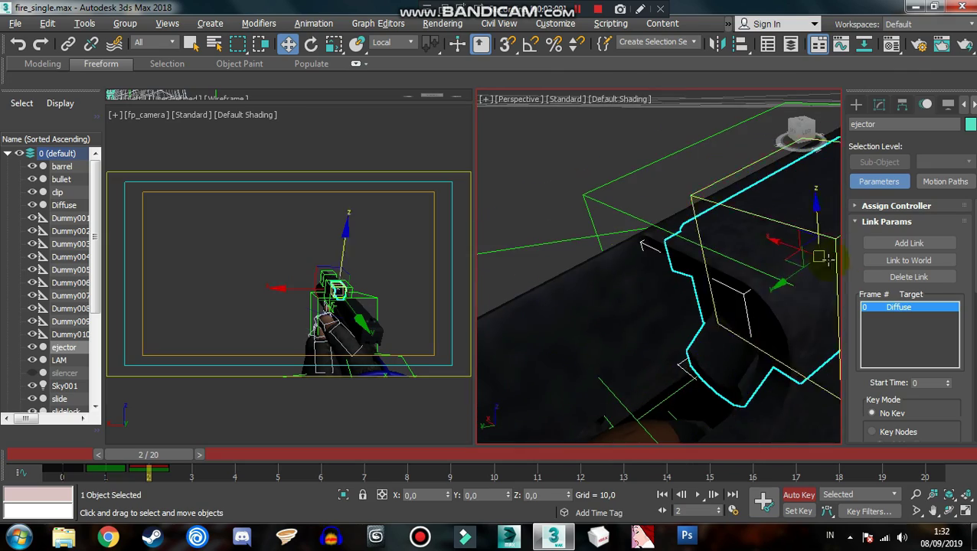
left_click_drag(183, 460, 93, 458)
key("e")
key("w")
Step: Select the barrel, key its rotation at frames 1 and 2, and return to frame 0
scroll(658, 283, "down", 4)
left_click(693, 249)
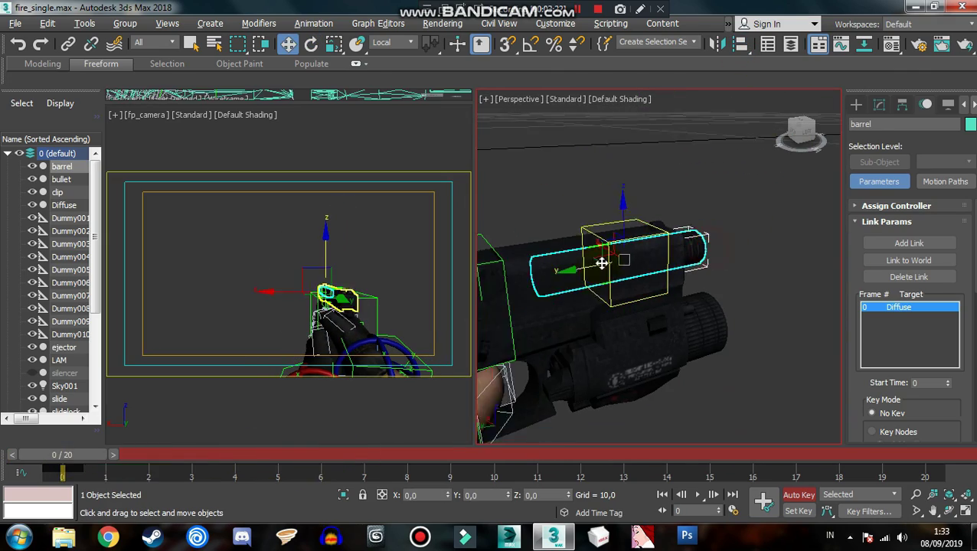
key("period")
key("period")
left_click_drag(587, 216, 589, 207)
middle_click_drag(589, 245, 710, 206)
left_click_drag(149, 458, 61, 461)
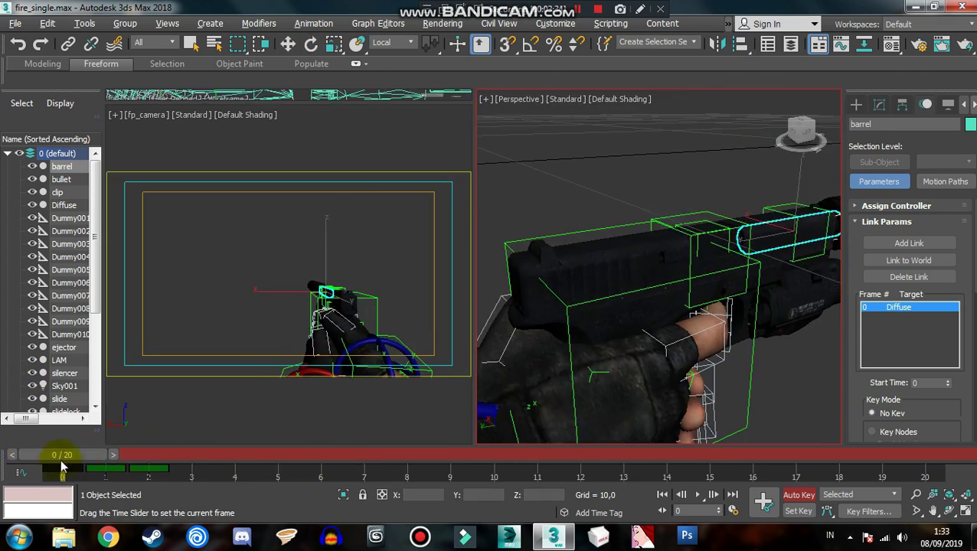
Step: Step through the firing animation to frame 6 to check the barrel's motion, and save the scene
key("period")
key("period")
key("period")
key("period")
key("period")
key("period")
key("alt+a")
key("w")
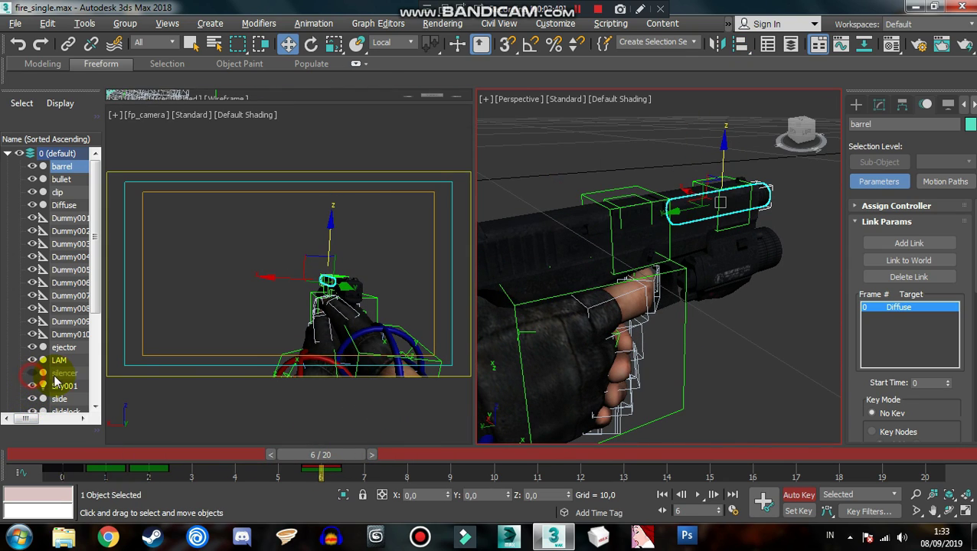
left_click(399, 282)
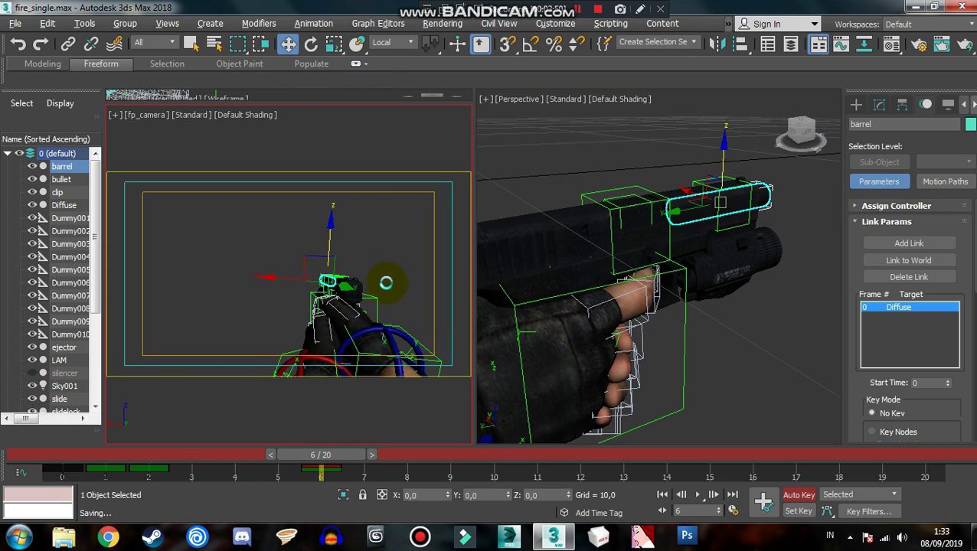
Step: Play the firing animation in the maximized first-person camera view
left_click(7, 153)
key("alt+w")
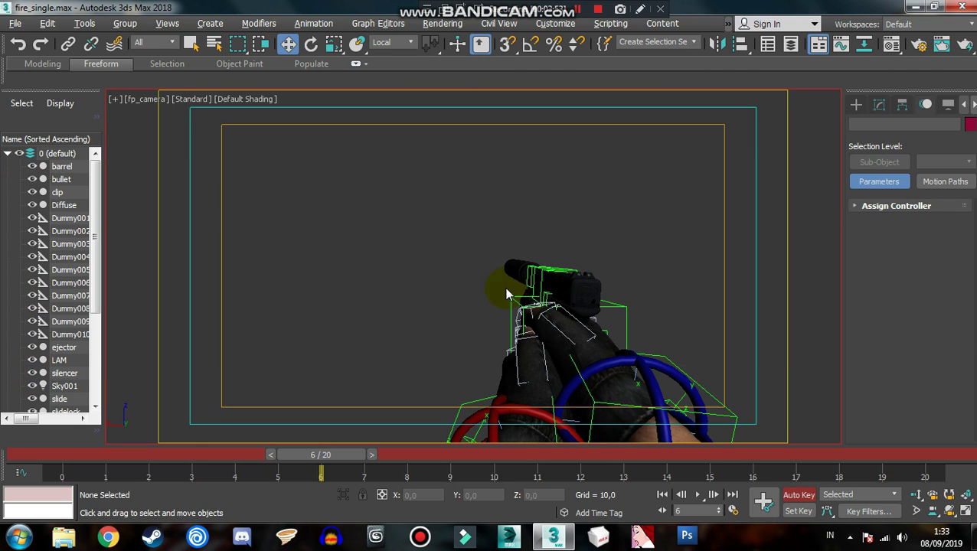
left_click(695, 498)
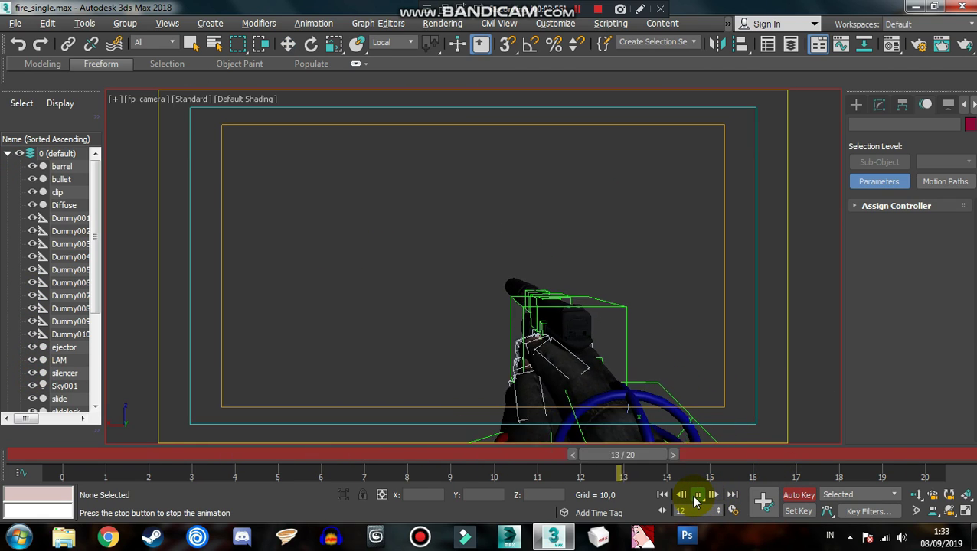
left_click(697, 497)
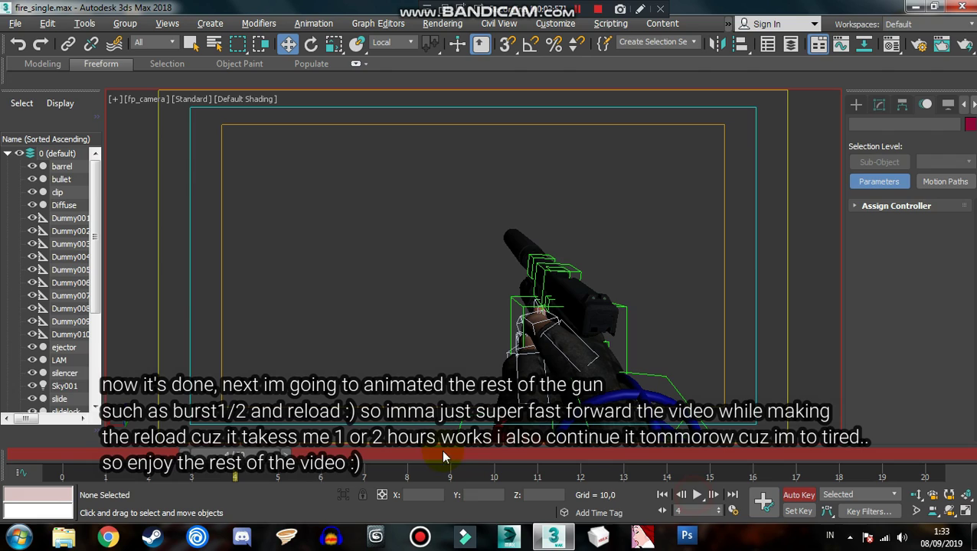
Step: Hide the silencer and play the firing animation without it
left_click_drag(92, 245, 92, 352)
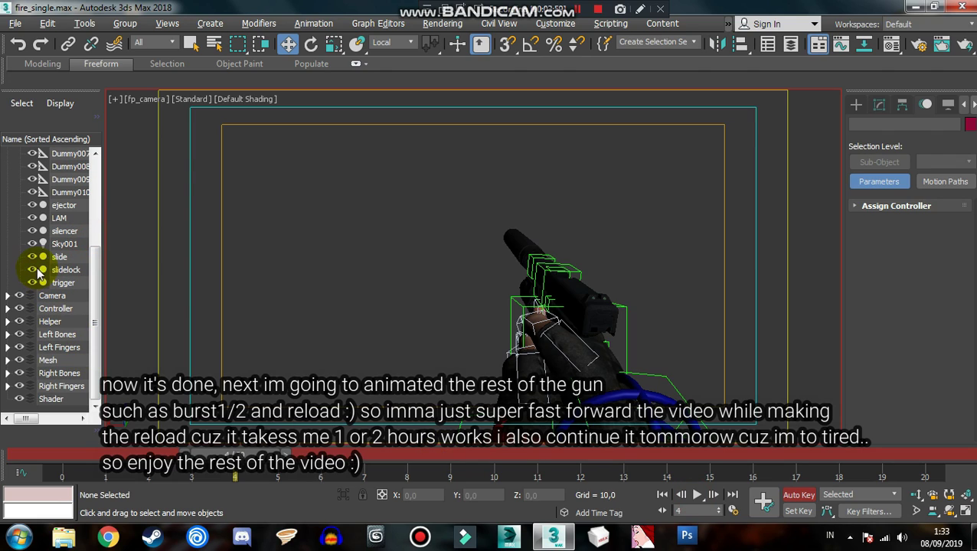
left_click_drag(92, 297, 96, 211)
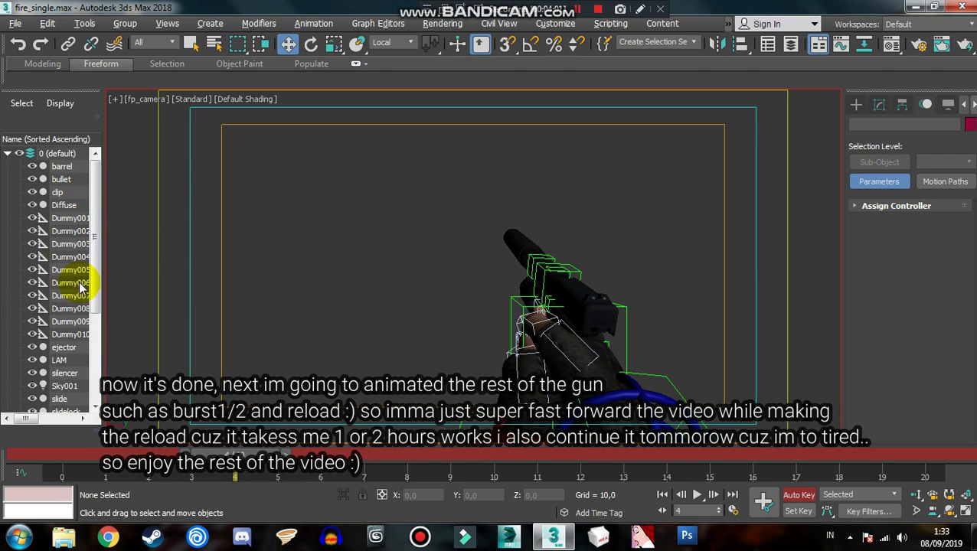
left_click_drag(97, 281, 96, 312)
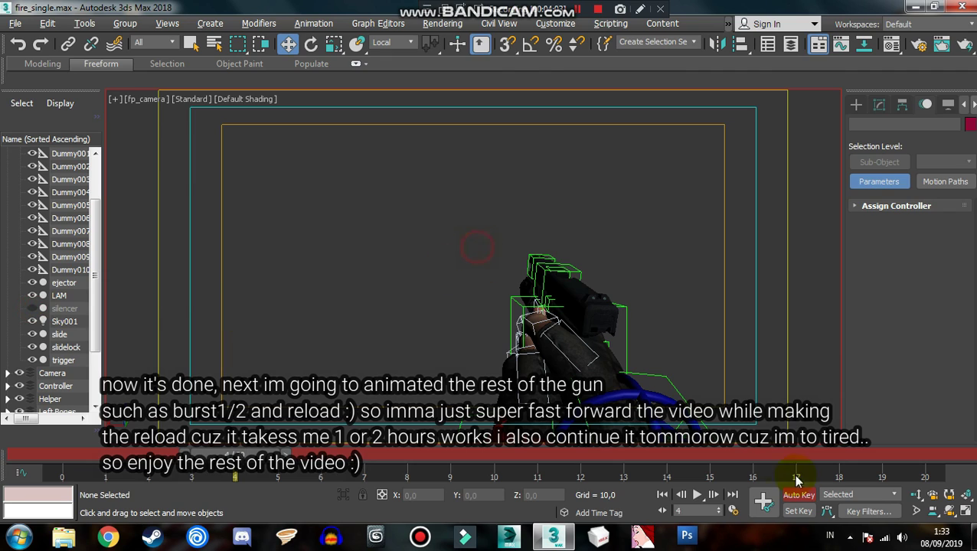
left_click(697, 496)
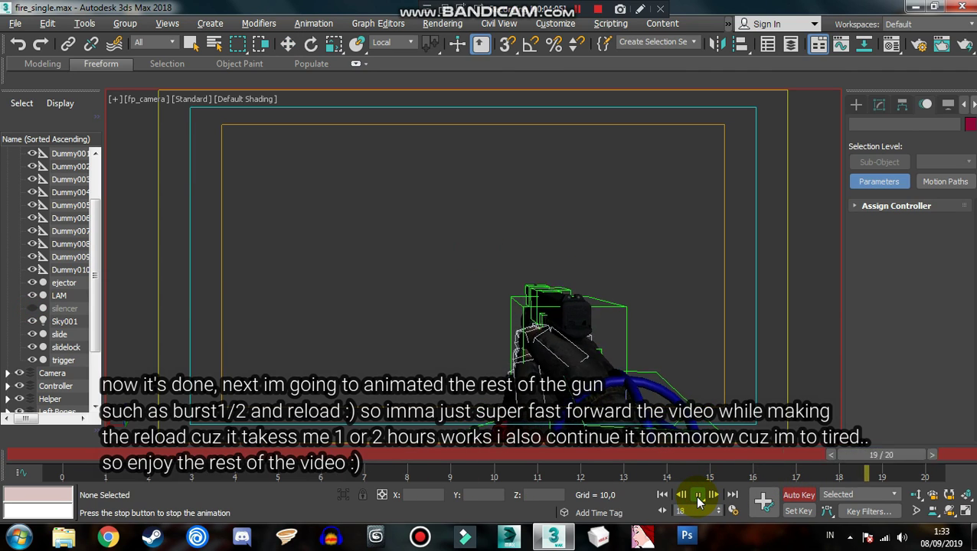
left_click(697, 497)
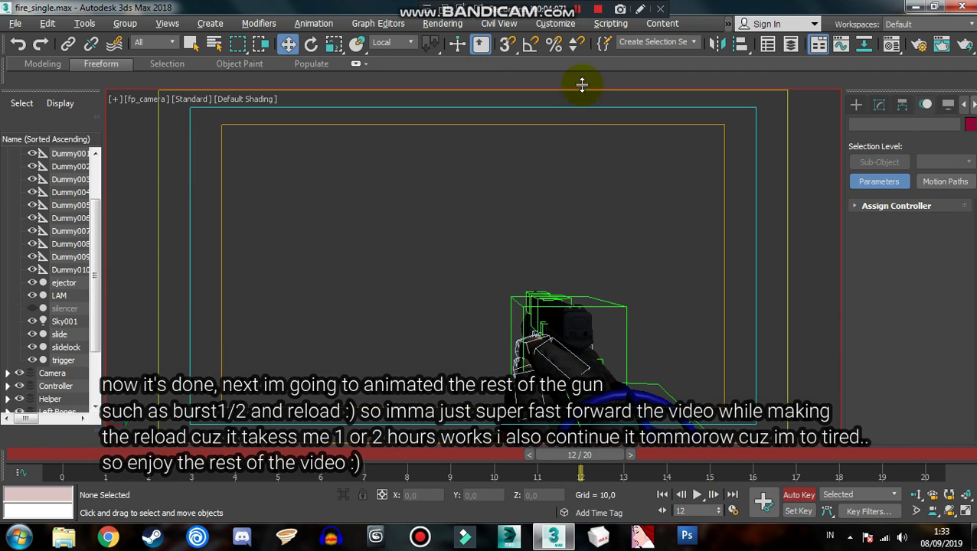
Step: Save the scene under the new file name reload.max
left_click(15, 24)
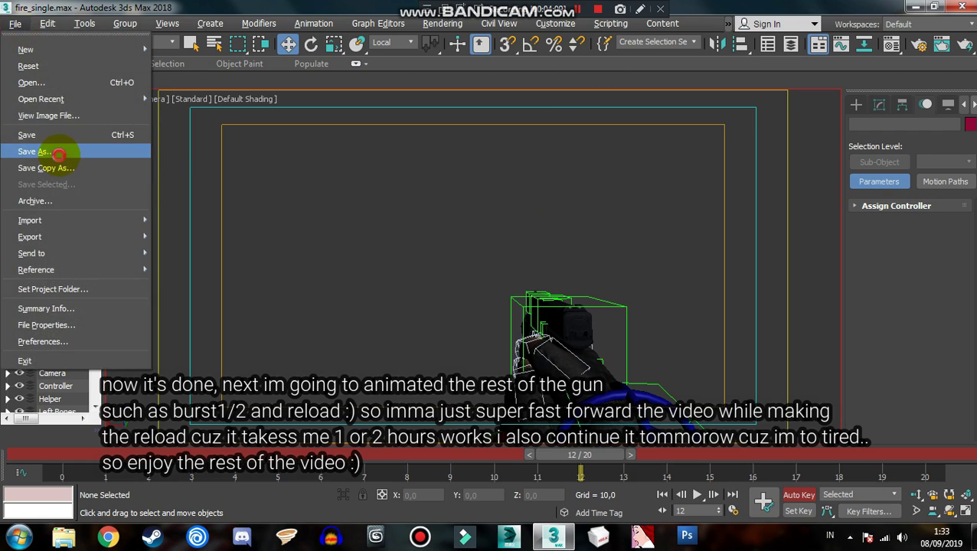
left_click(59, 154)
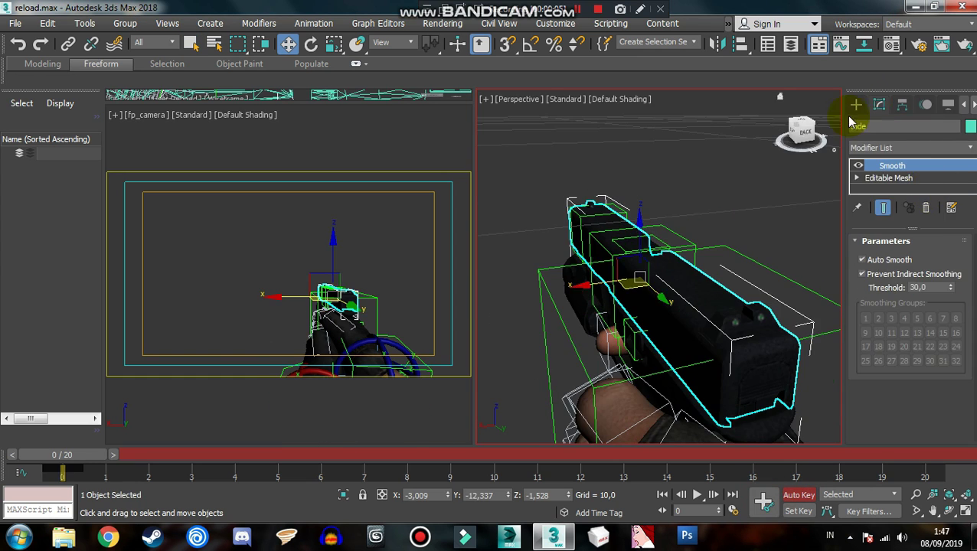
Step: Select the bullet inside the pistol's ejection port and link it to the world at frame 0
left_click(609, 312)
middle_click_drag(608, 311, 687, 308, "alt")
left_click(687, 307)
scroll(661, 306, "up", 3)
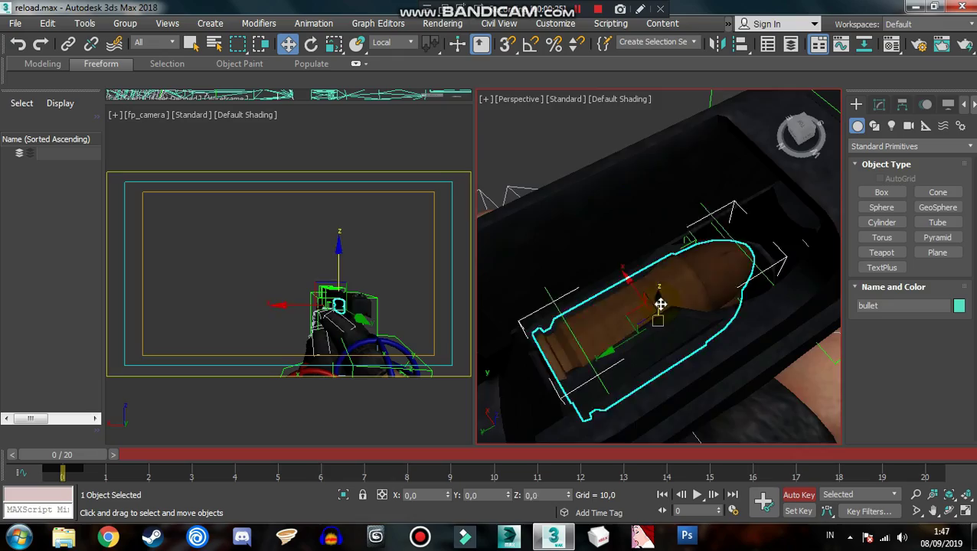
left_click(659, 316)
scroll(658, 315, "down", 5)
left_click(926, 105)
left_click(909, 260)
Step: Extend the animation length to 30 frames and select the left wrist controller, wrist_controller_01
scroll(658, 307, "down", 3)
left_click_drag(667, 313, 571, 314)
left_click_drag(801, 129, 851, 135)
scroll(735, 230, "up", 5)
left_click(759, 203)
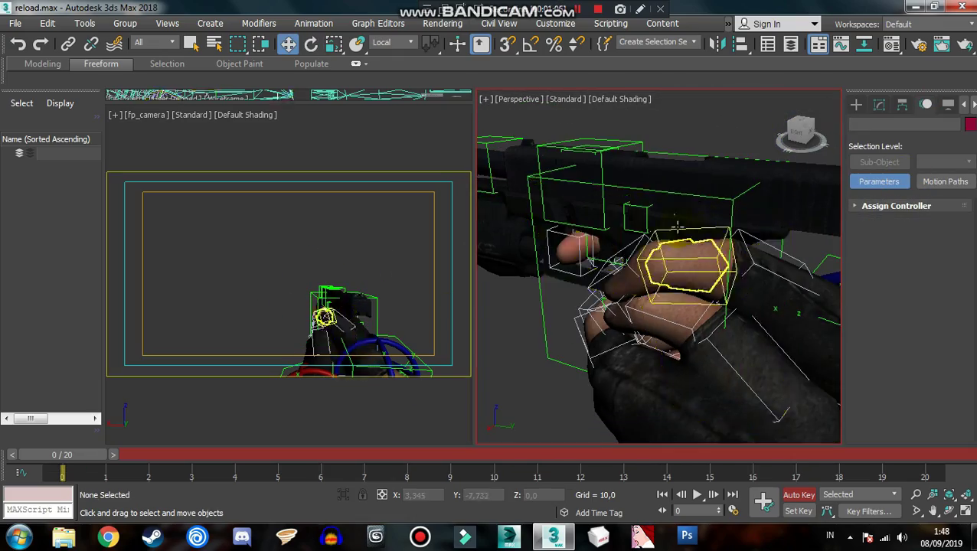
left_click(702, 345)
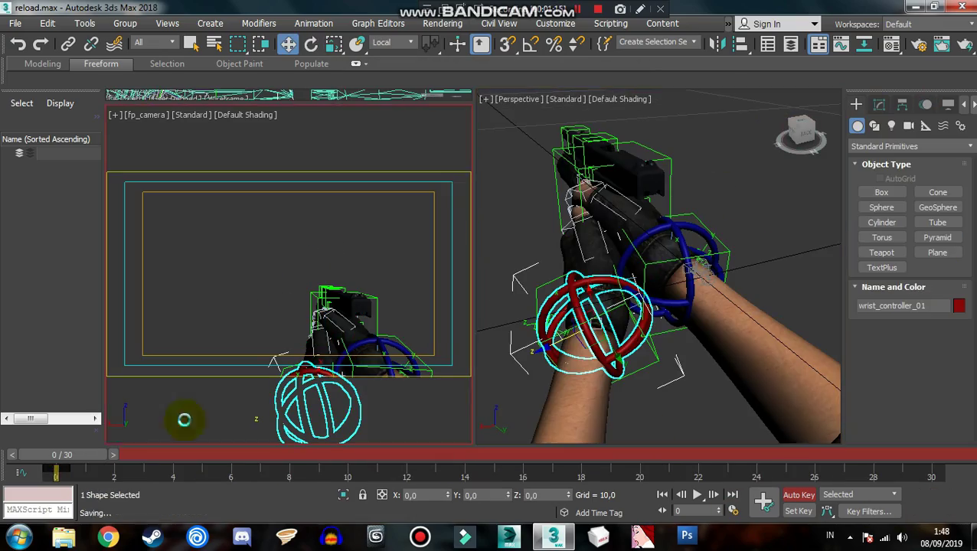
Step: Move the left wrist controller away from the gun at frame 3, using View reference coordinates
left_click_drag(61, 455, 149, 455)
left_click(412, 43)
left_click(385, 56)
left_click_drag(596, 323, 565, 346)
key("e")
Step: Rotate the left arm controller about 58 degrees around its local X axis at frame 3
left_click(633, 326)
scroll(634, 327, "down", 5)
mouse_move(801, 131)
left_mouse_down()
mouse_move(813, 132)
mouse_move(801, 138)
left_mouse_up()
left_click(651, 394)
key("e")
left_click_drag(648, 370, 522, 355)
left_click(594, 273)
middle_click_drag(724, 236, 711, 257)
left_click(529, 377)
left_click_drag(528, 377, 606, 373)
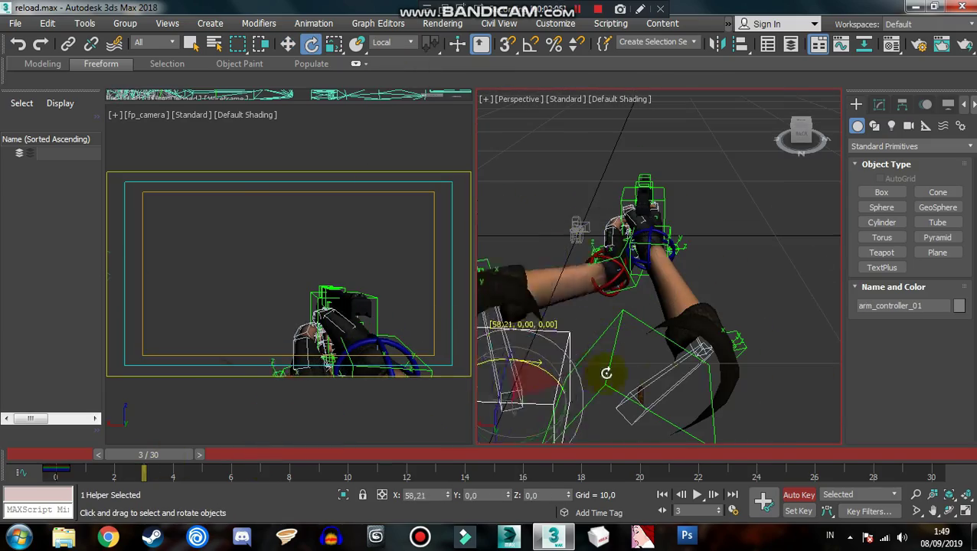
Step: Examine the parameters of the ExposeTransform02 helper beside the right wrist
left_click_drag(801, 130, 807, 128)
scroll(663, 221, "up", 5)
left_click(660, 310)
key("w")
left_click(879, 104)
scroll(630, 342, "up", 5)
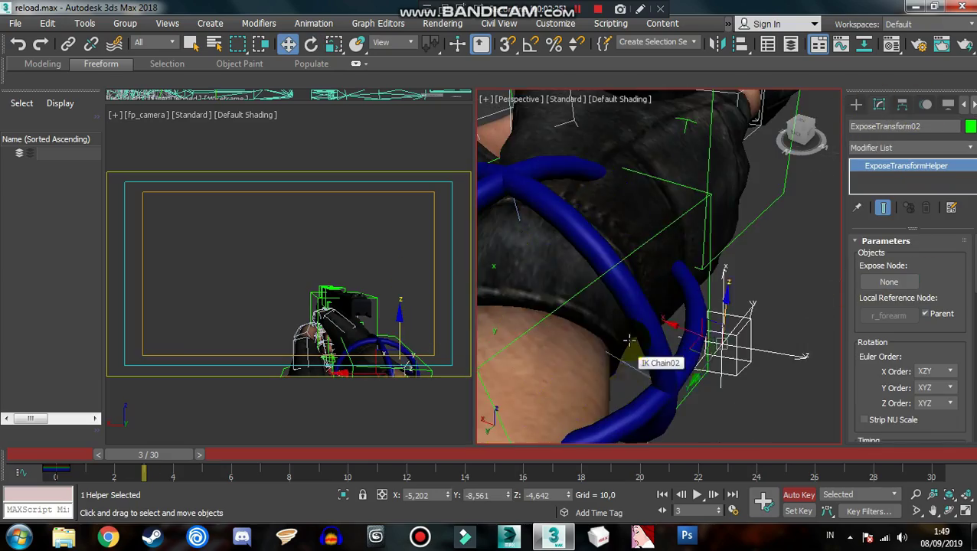
middle_click_drag(630, 342, 650, 283, "alt")
left_click(856, 104)
Step: Move the left hand's controller into its next pose further along the timeline, and return to frame 0
scroll(785, 288, "down", 3)
left_click(578, 310)
left_click_drag(170, 458, 300, 461)
middle_click_drag(651, 306, 667, 276, "alt")
left_click_drag(612, 245, 572, 327)
left_click_drag(299, 461, 320, 460)
left_click_drag(289, 469, 61, 459)
middle_click_drag(651, 306, 661, 366)
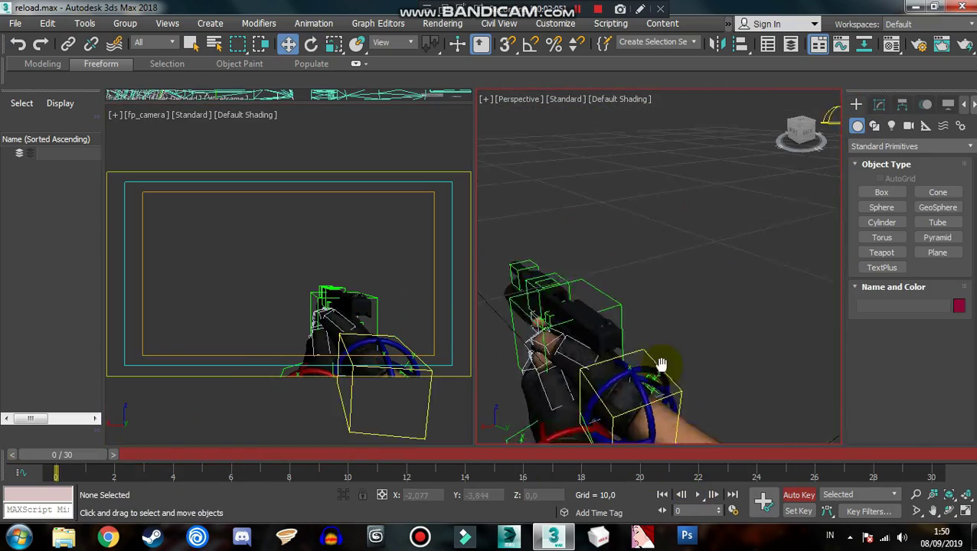
Step: Select the gun body, keyframe its first rotated poses from frame 2 onward, and retime those keys
left_click(590, 306)
left_click_drag(61, 456, 120, 457)
key("e")
left_click_drag(187, 473, 245, 469)
key("e")
left_click_drag(571, 285, 639, 262)
key("w")
key("e")
left_click_drag(203, 469, 319, 469)
left_click_drag(220, 458, 61, 455)
Step: Examine the parameters of the l_wrist bone and the rig parts around both wrists at frame 0
left_click(624, 330)
middle_click_drag(651, 292, 633, 349)
key("w")
left_click(706, 327)
left_click(879, 104)
left_click(561, 341)
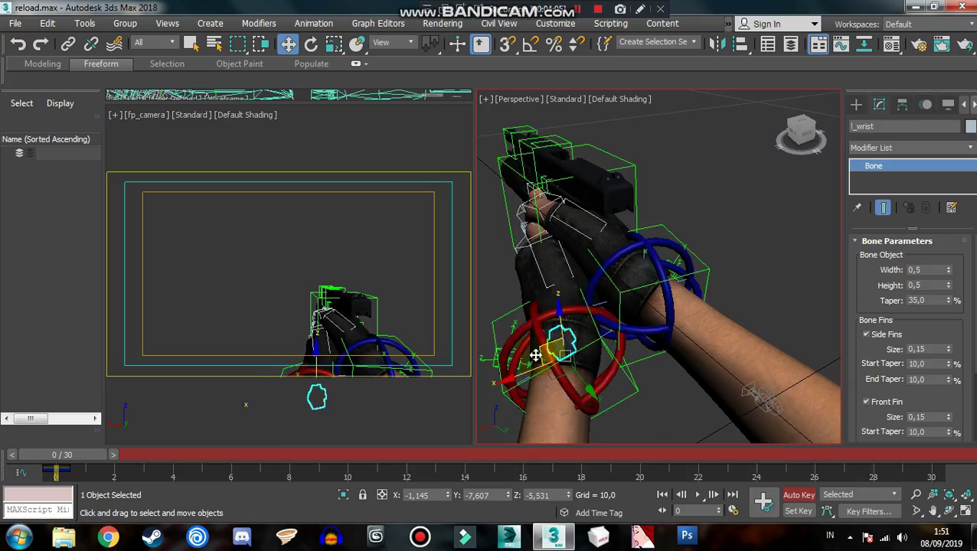
left_click(523, 383)
left_click(856, 104)
Step: Select the gun body and adjust its position at frame 16
left_click(601, 146)
left_click(623, 327)
left_click_drag(88, 455, 523, 454)
key("e")
key("w")
left_click_drag(653, 149, 648, 174)
key("e")
Step: Rotate the gun body in local coordinates at frame 19 to tilt the pistol for the reload
left_click_drag(523, 455, 611, 455)
left_click(395, 43)
left_click_drag(674, 174, 576, 218)
key("w")
key("e")
key("w")
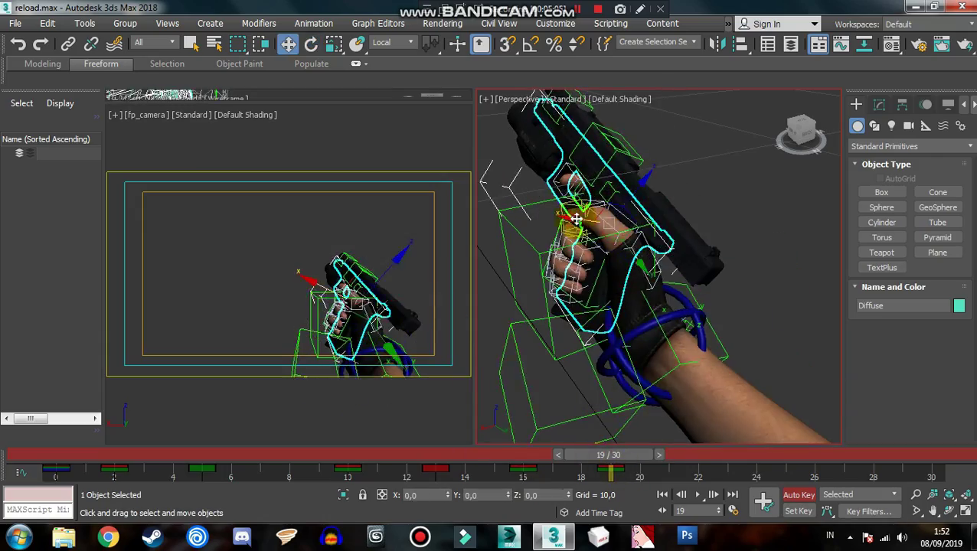
key("e")
left_click_drag(622, 189, 603, 203)
Step: Scrub through the tilt motion and move the gun body slightly at frame 23
right_click(229, 262)
left_click_drag(436, 455, 610, 455)
left_click_drag(619, 469, 727, 455)
key("w")
left_click_drag(609, 215, 589, 234)
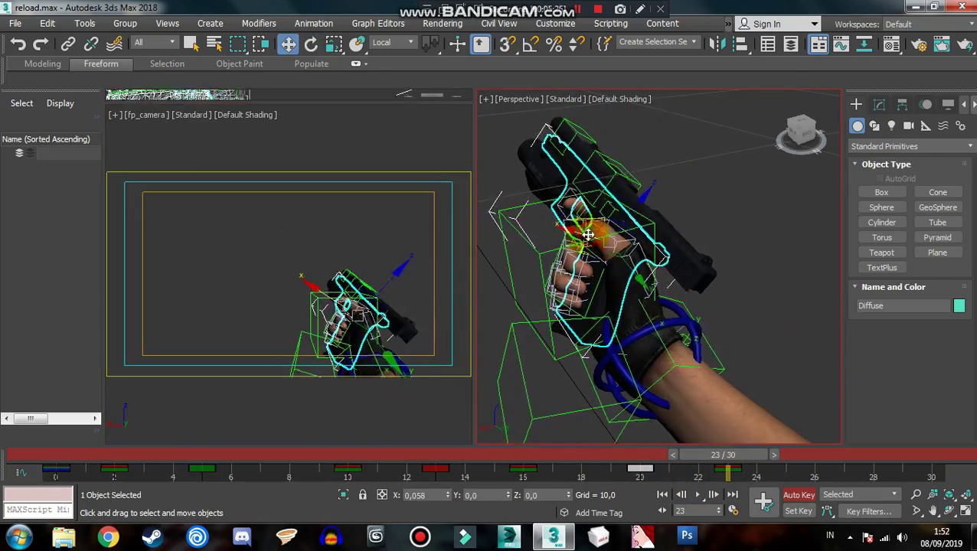
Step: Key the gun body's rotation at frame 26 and retime the frame 23 key to frame 22, checking the playback
left_click_drag(727, 455, 811, 455)
key("e")
left_click(698, 495)
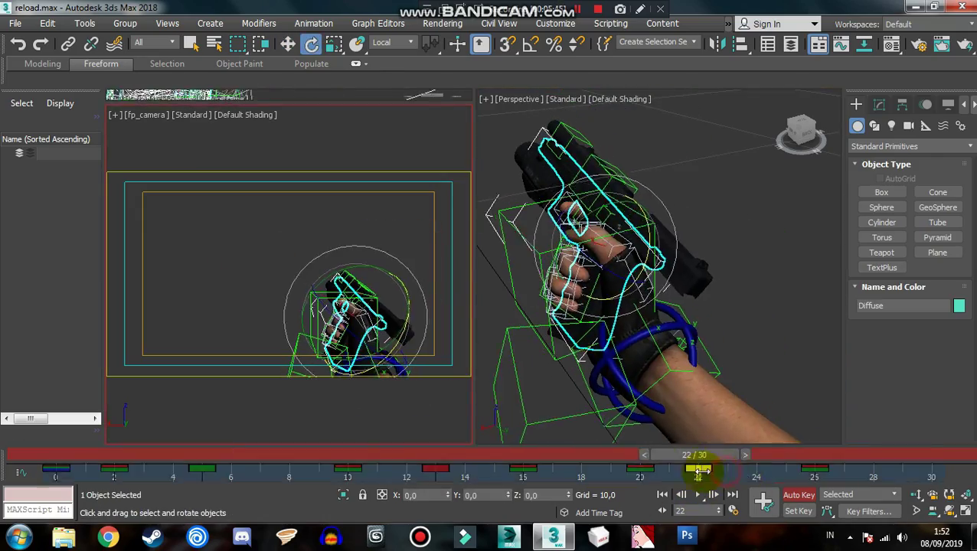
left_click_drag(698, 465, 828, 464)
key("w")
right_click(394, 211)
left_click(697, 494)
left_click(697, 495)
Step: Select the clip and link it to the world partway through the reload so it separates from the gun
left_click_drag(85, 456, 629, 466)
left_click(645, 209)
left_click(593, 321)
left_click(253, 245)
middle_click_drag(613, 257, 689, 234)
left_click(651, 306)
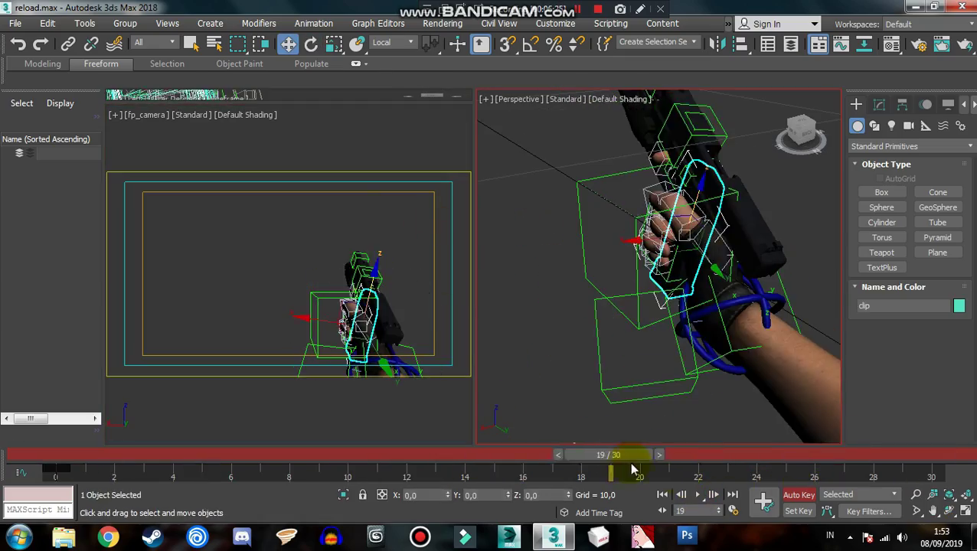
left_click_drag(596, 458, 783, 457)
left_click(926, 105)
left_click(909, 258)
key("w")
Step: Play the reload animation in the maximized first-person camera view
left_click(252, 252)
key("alt+w")
left_click(698, 495)
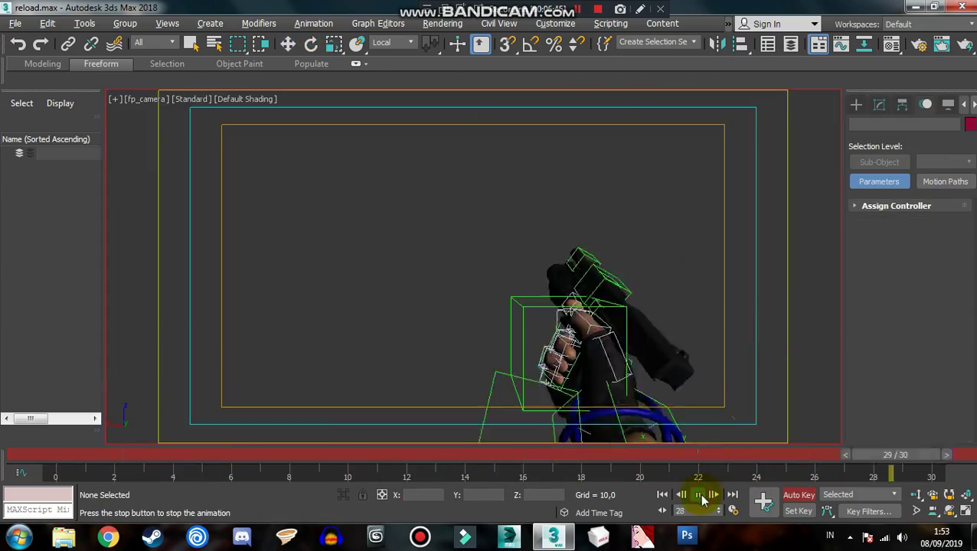
left_click(698, 495)
Step: Select the gun body, shift its frame 26 key to frame 27, and return to frame 19
left_click(624, 353)
left_click_drag(490, 456, 606, 461)
left_click_drag(820, 475, 844, 475)
key("e")
left_click_drag(723, 455, 600, 455)
left_click(417, 242)
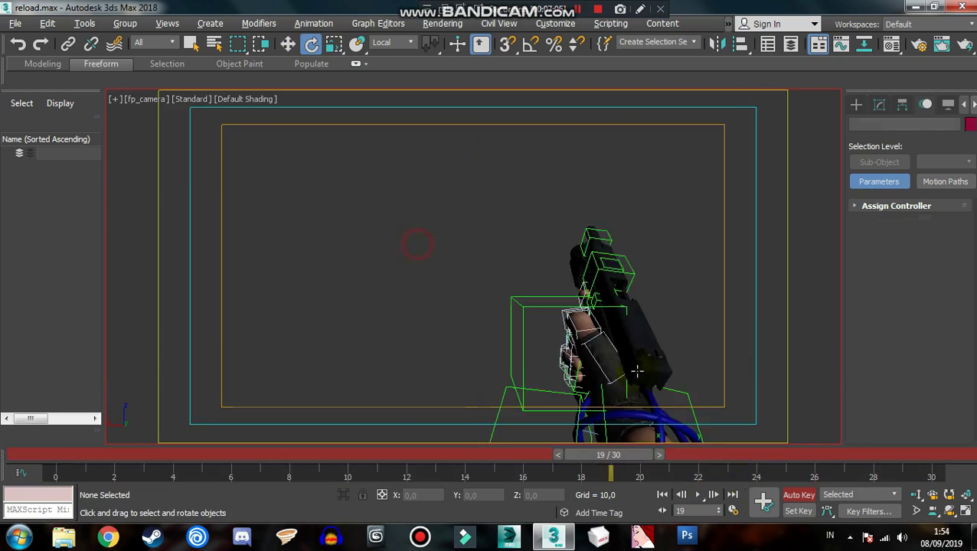
Step: Play and scrub the reload animation repeatedly to check the gun's motion from the camera
left_click(698, 495)
left_click(698, 495)
left_click(553, 417)
left_click_drag(741, 460, 563, 459)
left_click(697, 241)
left_click(699, 495)
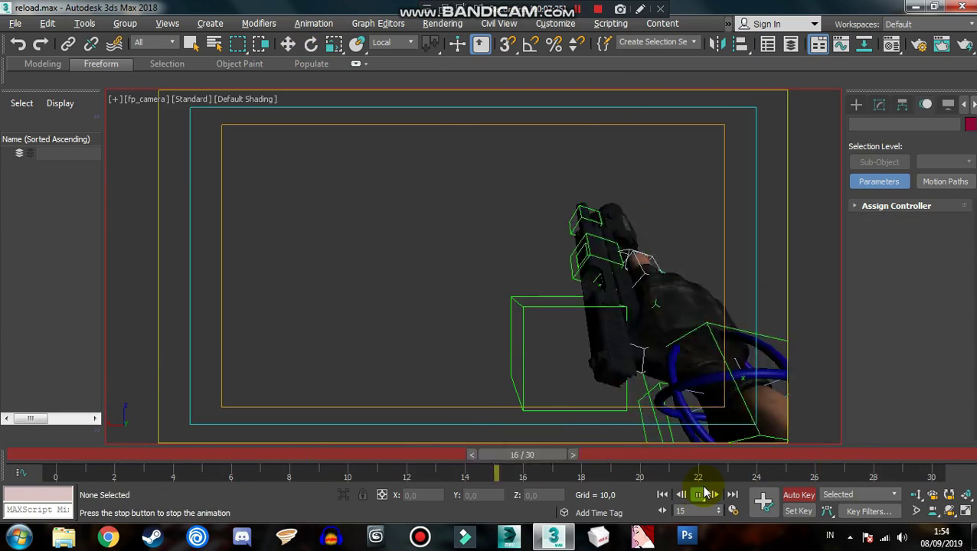
left_click(702, 493)
left_click(726, 247)
left_click(701, 496)
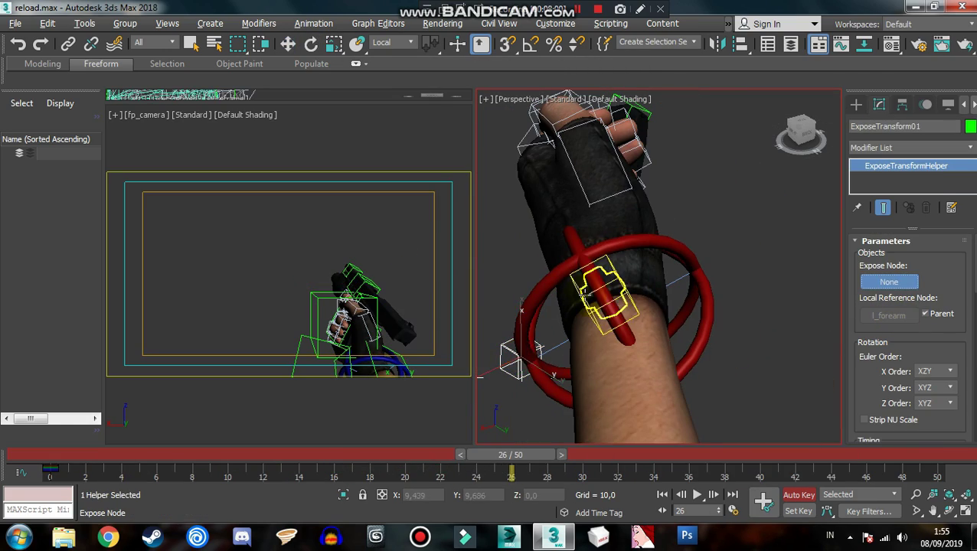
Step: Pick an expose node in the scene for the ExposeTransform02 helper at the right wrist
scroll(584, 295, "down", 5)
left_click(888, 283)
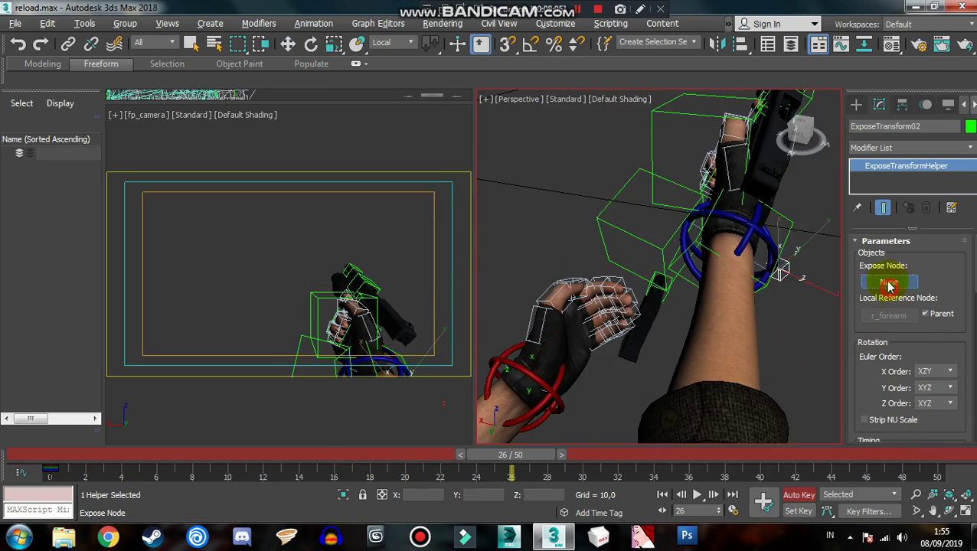
left_click(624, 329)
left_click(720, 360)
Step: Play the reload animation briefly, then select the clip at frame 27 and show its link motion parameters
left_click(697, 495)
left_click(697, 495)
left_click(675, 245)
left_click_drag(442, 455, 530, 455)
left_click(641, 323)
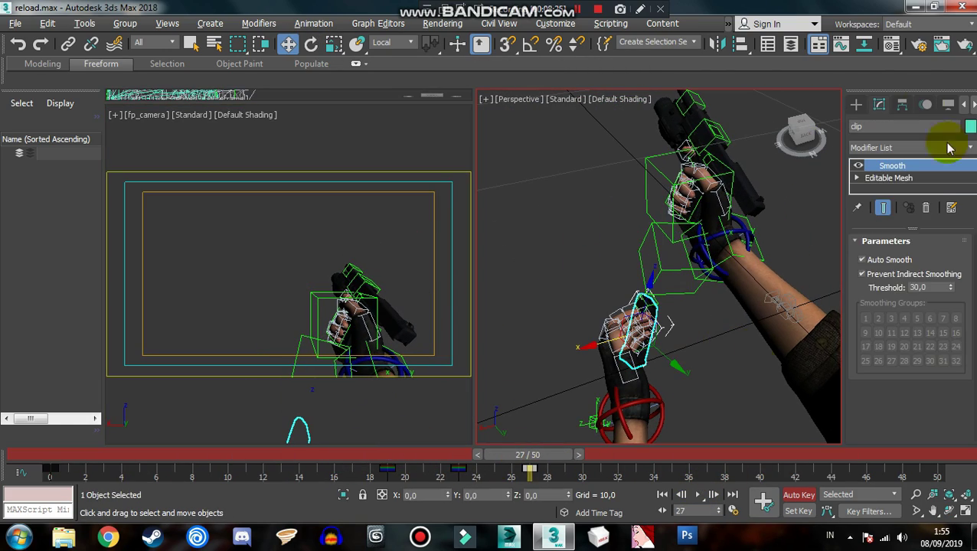
left_click(926, 104)
Step: Align the clip with the left hand at frame 28
scroll(643, 337, "up", 2)
middle_click_drag(647, 367, 641, 287)
left_click_drag(536, 459, 554, 460)
left_click(637, 326)
left_click_drag(624, 329, 616, 387)
mouse_move(802, 132)
left_mouse_down()
mouse_move(778, 142)
mouse_move(807, 131)
left_mouse_up()
left_click(798, 326)
key("alt+a")
left_click(629, 202)
left_click(494, 382)
Step: Rotate the clip at frame 28 so it lies along the left palm
left_click(598, 352)
key("e")
left_click(716, 237)
left_click_drag(687, 221, 683, 231)
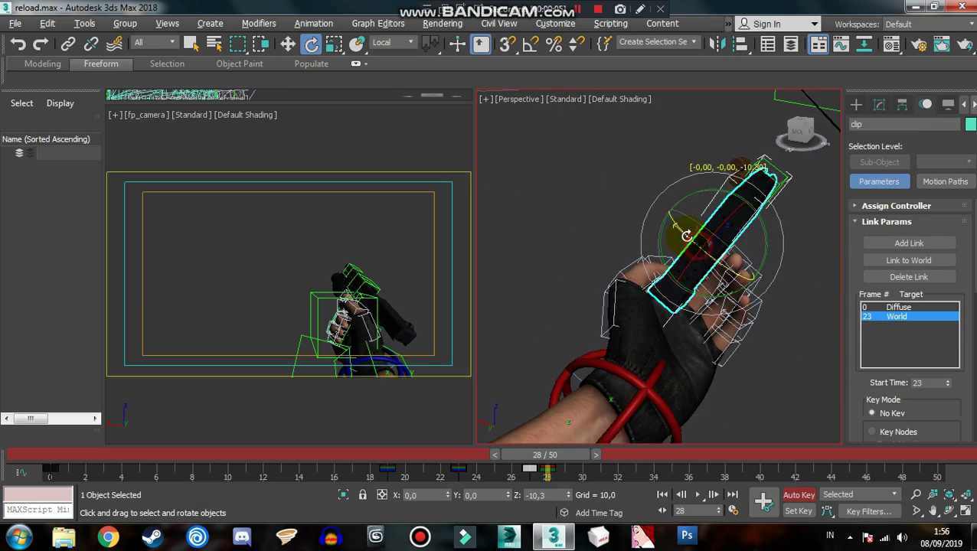
Step: Curl the left hand's fingers around the clip at frame 28
left_click(678, 406)
key("w")
left_click(671, 313)
left_click(693, 249, "ctrl")
left_click_drag(629, 295, 623, 318)
left_click(702, 257)
mouse_move(802, 131)
left_mouse_down()
mouse_move(774, 142)
mouse_move(810, 138)
left_mouse_up()
key("w")
left_click(726, 181)
left_click_drag(766, 224, 778, 228)
key("e")
key("w")
Step: Rotate the left index finger's lower joint (l_index_low) toward the clip at frame 28
left_click(679, 270)
key("e")
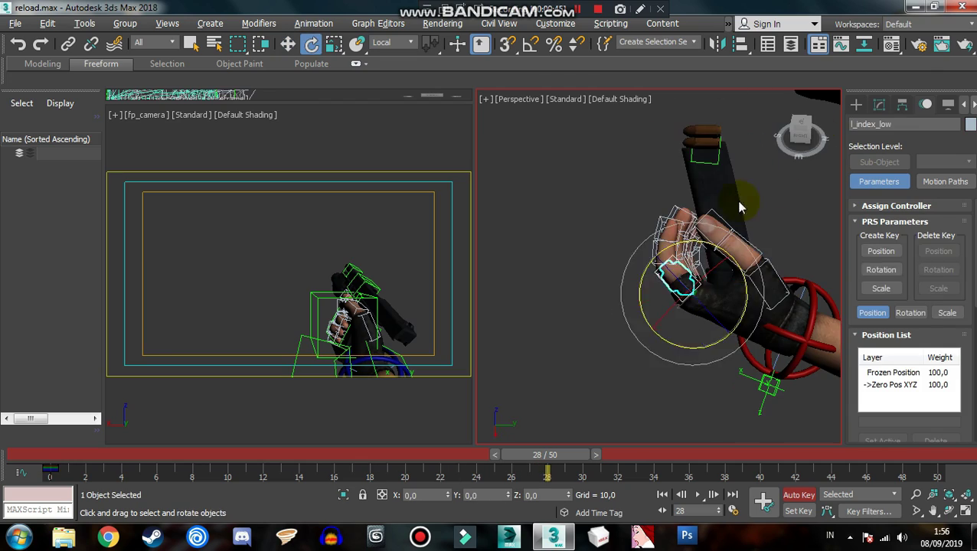
left_click(728, 196)
key("w")
left_click(681, 228)
key("e")
left_click(730, 286, "ctrl")
Step: Rotate the remaining left finger joints and the thumb, including l_thumb_mid, to grip the clip at frame 28
left_click_drag(800, 127, 773, 134)
left_click(781, 337)
scroll(669, 274, "up", 4)
left_click(630, 303)
left_click_drag(613, 310, 620, 323)
left_click(639, 338)
left_click_drag(802, 132, 824, 135)
left_click(658, 253)
scroll(658, 268, "down", 4)
left_click(722, 276)
left_click(717, 212)
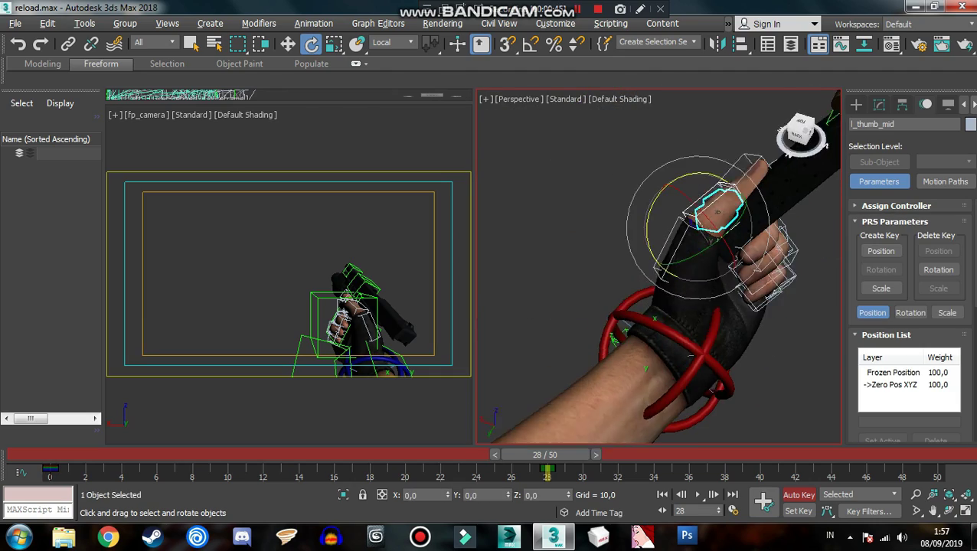
left_click(677, 243)
left_click(740, 169)
Step: Align the bullet to Dummy006 at frame 28, matching X, Y and Z position from pivot point to pivot point
left_click(687, 348)
left_click(705, 159)
key("alt+a")
key("alt+a")
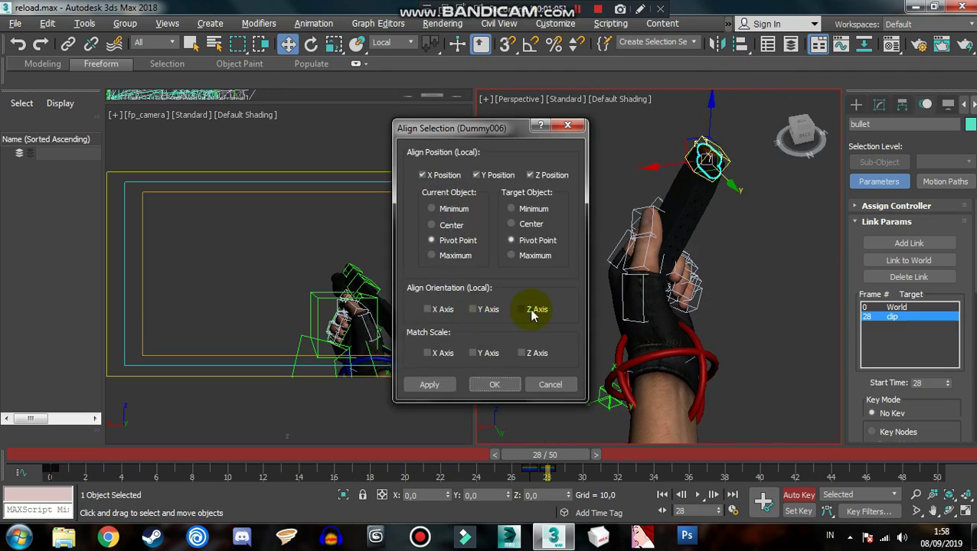
left_click(494, 385)
left_click(586, 364)
Step: Rotate the gun body (Diffuse) at frame 34
left_click_drag(575, 457, 654, 458)
key("e")
key("w")
left_click(699, 150)
key("e")
left_click_drag(703, 145, 706, 156)
mouse_move(649, 455)
left_mouse_down()
mouse_move(497, 455)
mouse_move(648, 455)
left_mouse_up()
left_click_drag(686, 145, 676, 142)
key("w")
scroll(689, 307, "down", 3)
middle_click_drag(689, 307, 624, 233)
left_click(714, 249)
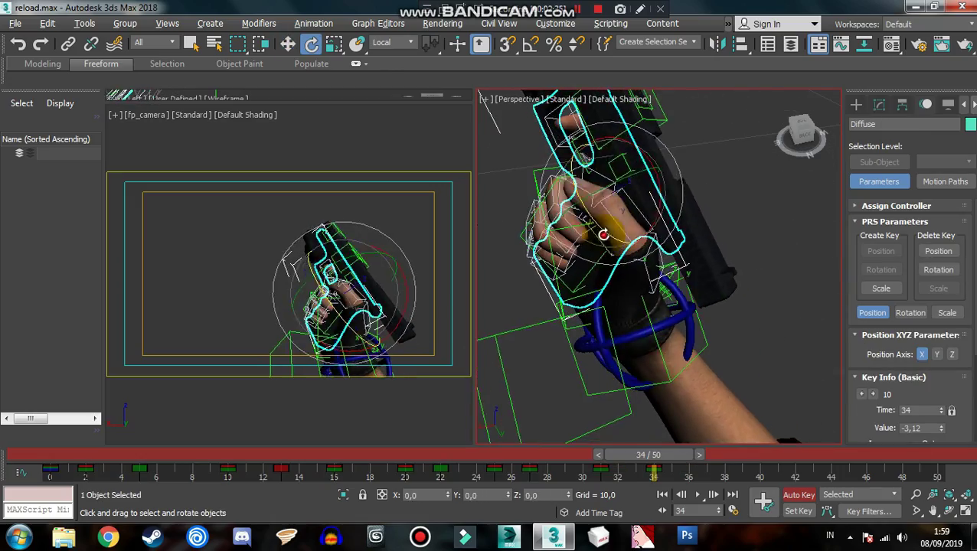
left_click_drag(603, 234, 602, 221)
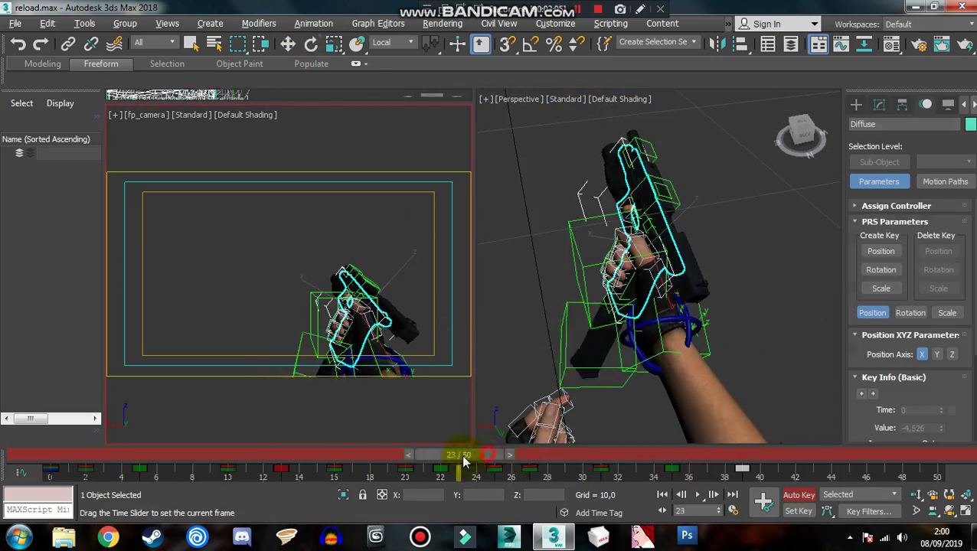
Step: Scrub and play the reload animation in the camera view to check the gun body's motion past frame 34
key("w")
left_click_drag(466, 461, 652, 470)
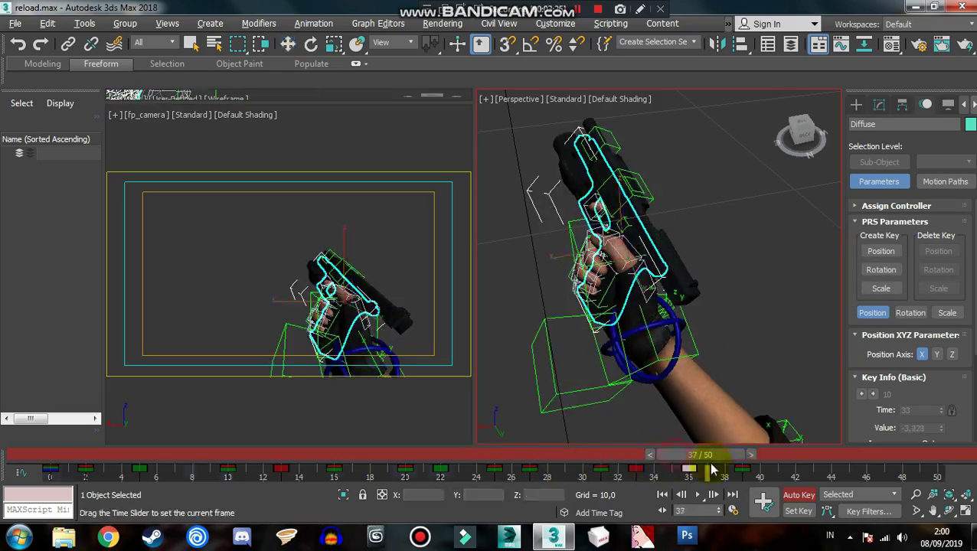
left_click(422, 235)
left_click(697, 494)
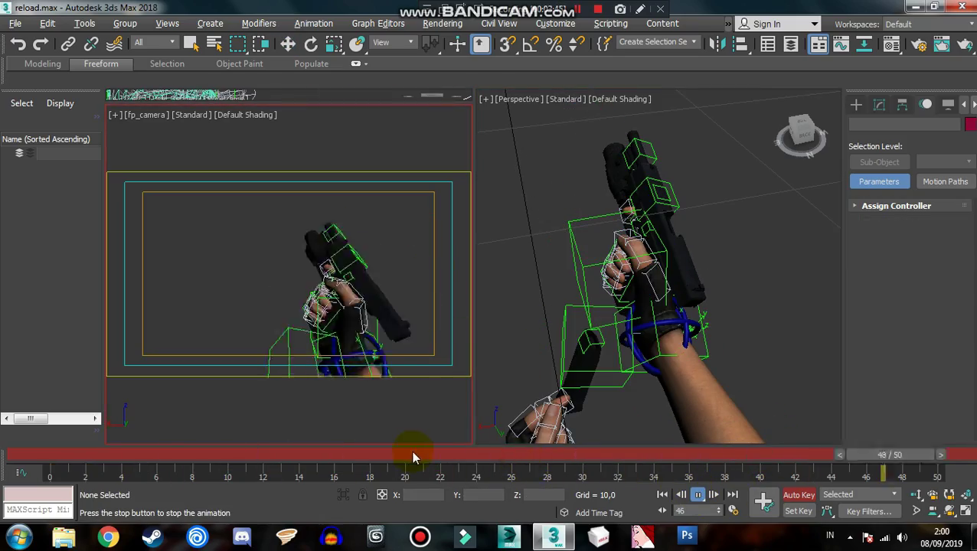
left_click(647, 215)
left_click_drag(480, 457, 800, 473)
left_click(413, 229)
left_click(697, 495)
left_click(647, 219)
left_click_drag(459, 456, 423, 463)
key("e")
left_click(403, 226)
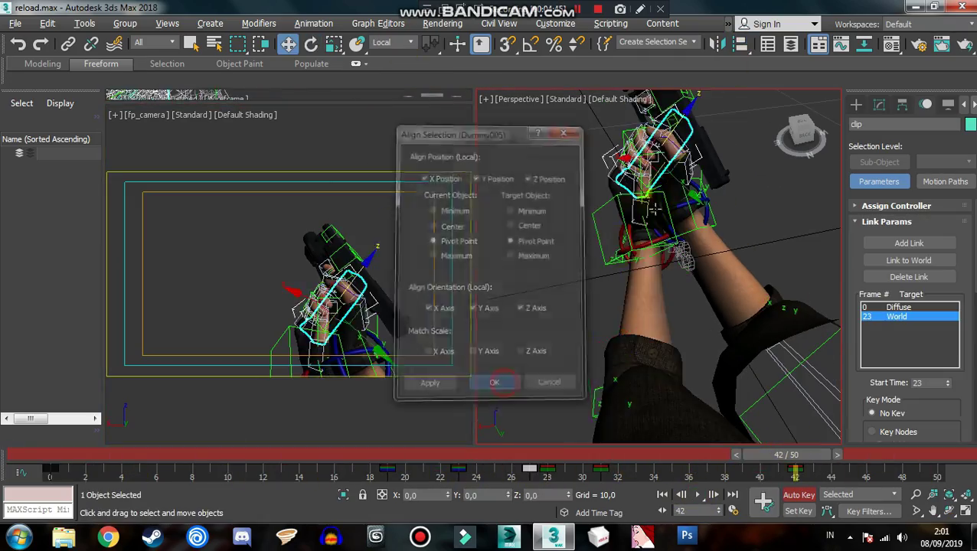
Step: Link the clip to the gun body (Diffuse) at frame 43 and rotate the gun body at frame 48
left_click_drag(590, 456, 734, 457)
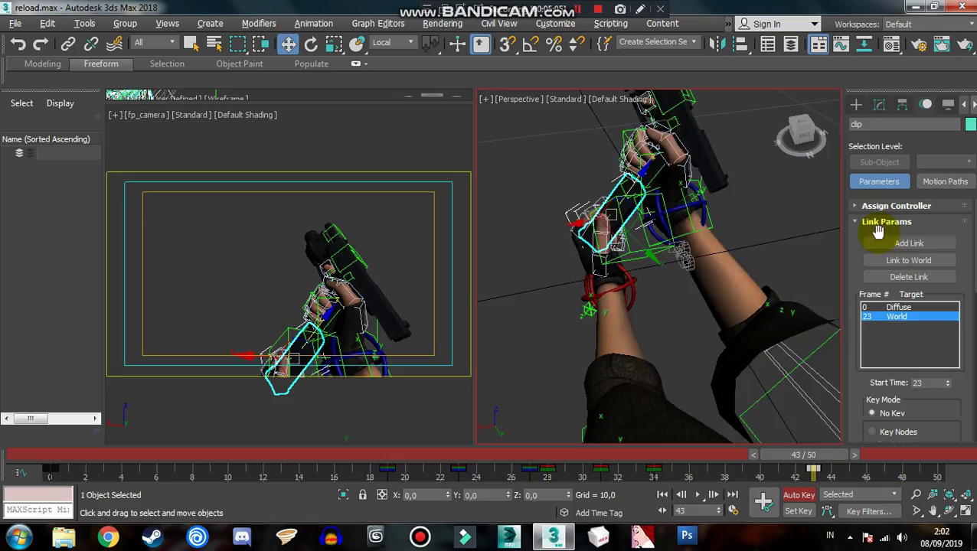
left_click_drag(733, 462, 831, 462)
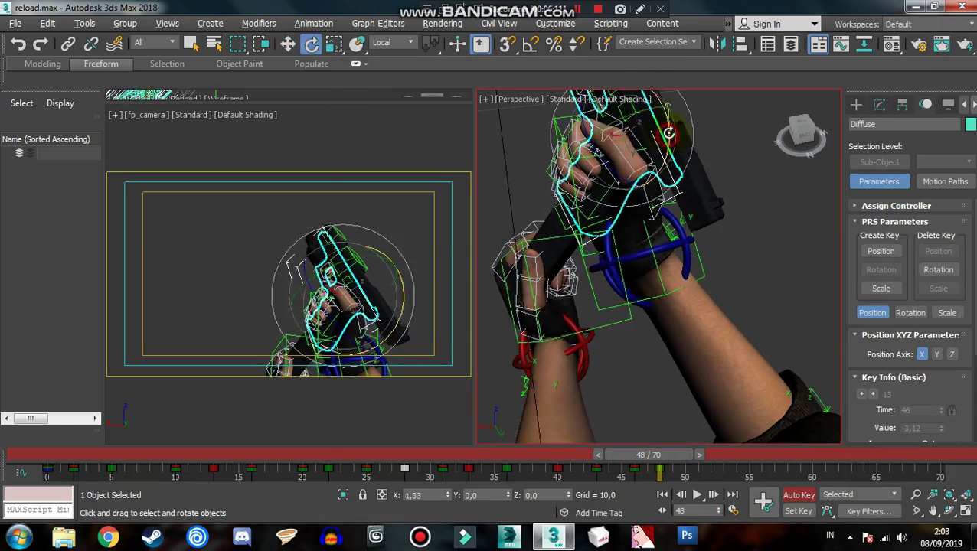
left_click(696, 495)
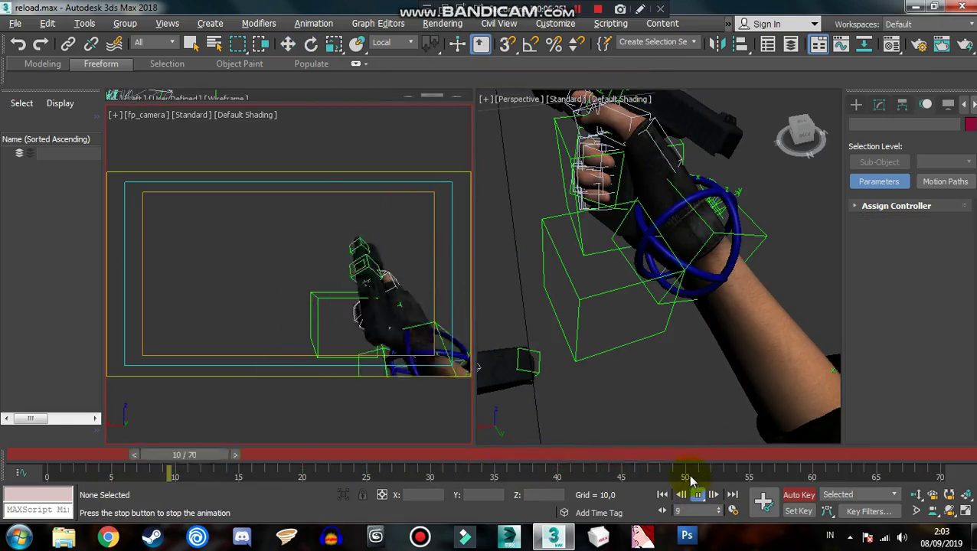
left_click(696, 494)
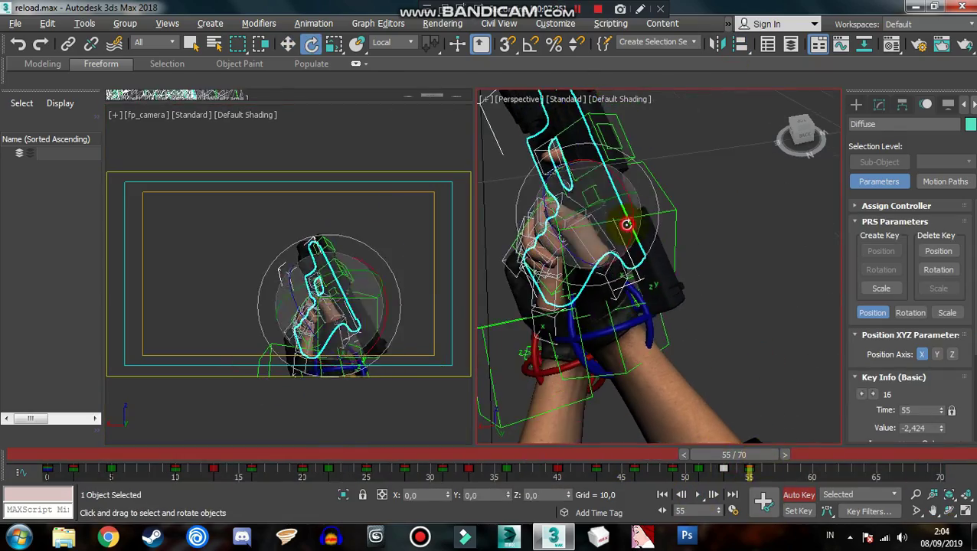
Step: Rotate and move the gun body at successive frames between 55 and 67
left_click(703, 496)
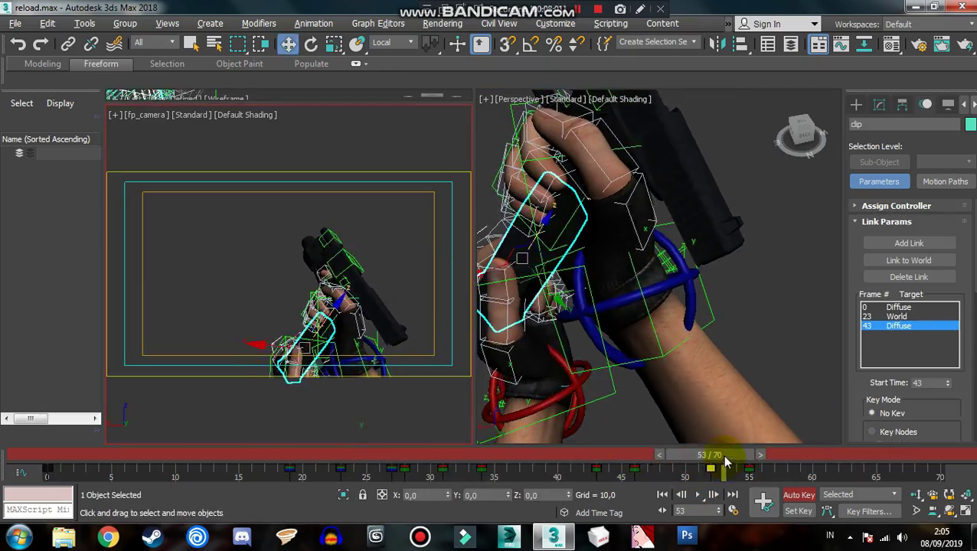
left_click_drag(722, 455, 758, 456)
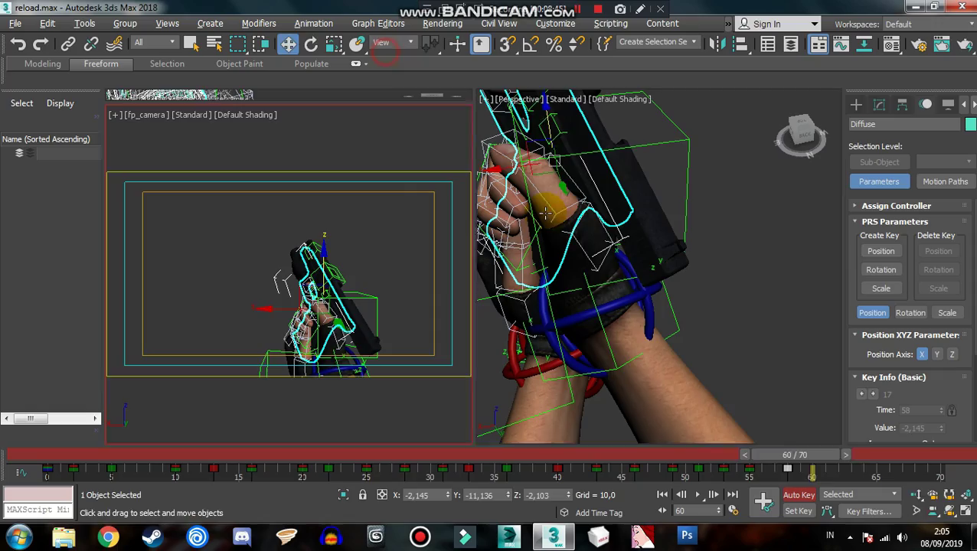
left_click_drag(841, 456, 795, 471)
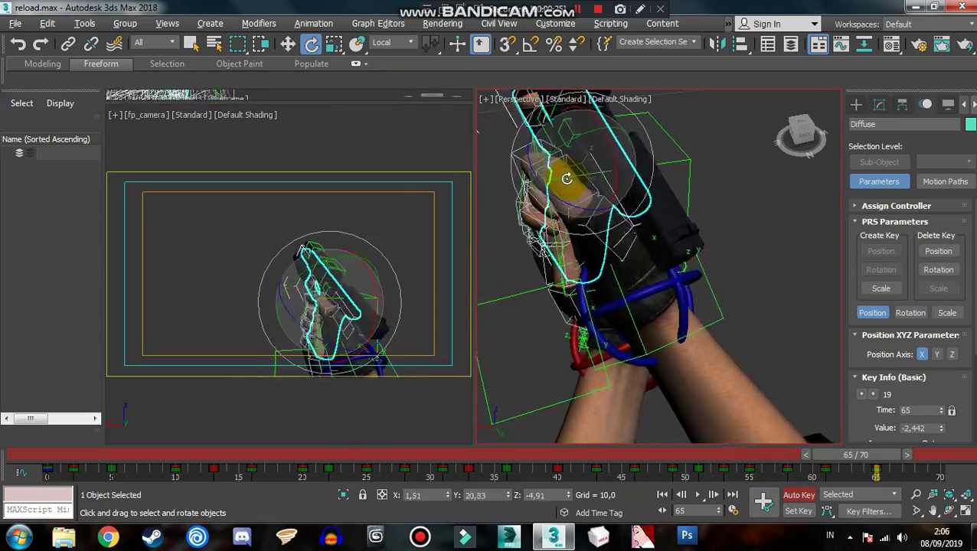
left_click_drag(785, 465, 843, 467)
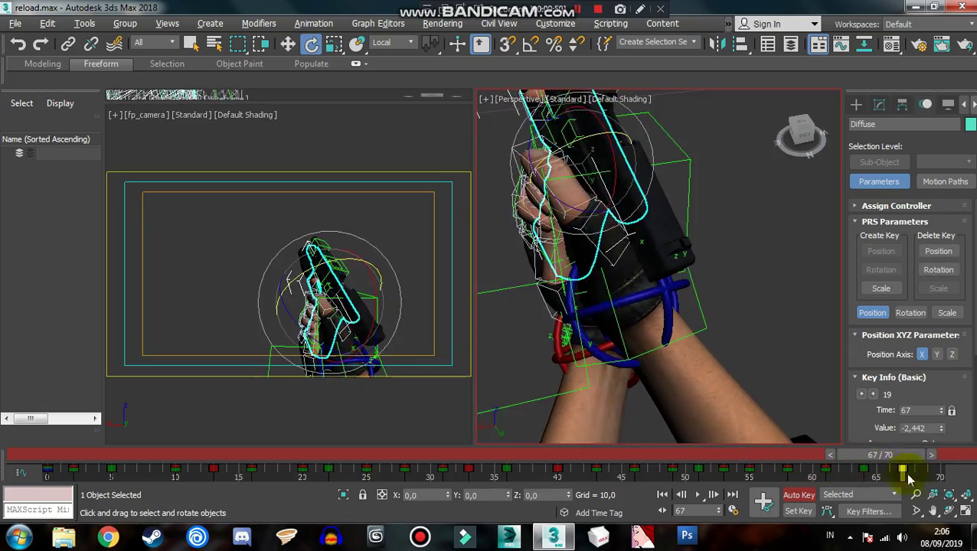
Step: Move and rotate the gun body across the frames from 62 on, and play the result
left_click_drag(903, 469, 739, 476)
key("w")
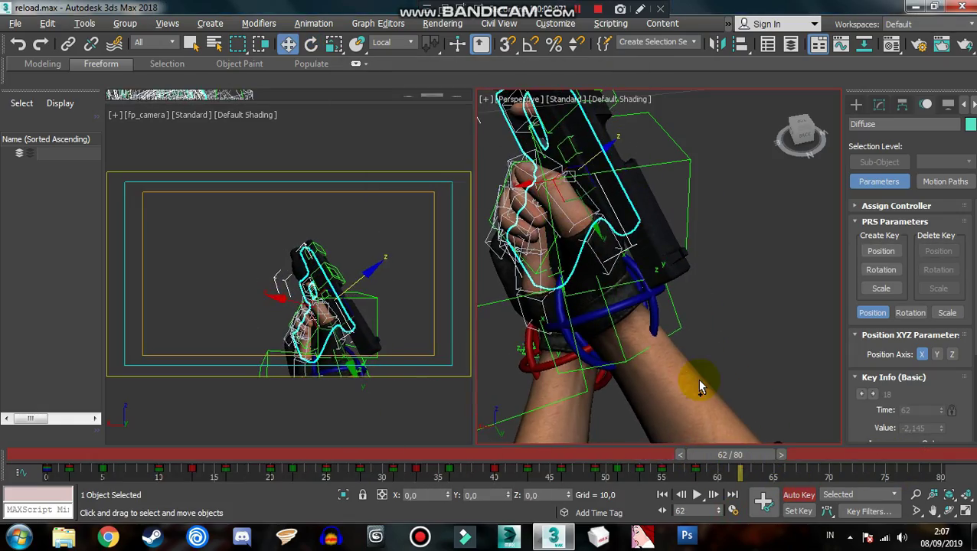
left_click_drag(590, 164, 596, 159)
key("e")
left_click_drag(721, 455, 796, 468)
mouse_move(753, 458)
left_mouse_down()
mouse_move(713, 469)
mouse_move(754, 468)
left_mouse_up()
left_click_drag(614, 150, 616, 161)
left_click_drag(751, 455, 908, 471)
left_click(766, 337)
left_click(698, 495)
left_click(698, 494)
Step: Adjust the gun body's position key at frame 75 in a different reference coordinate system
left_click(578, 177)
key("w")
left_click(393, 43)
left_click(386, 94)
left_click_drag(861, 456, 883, 476)
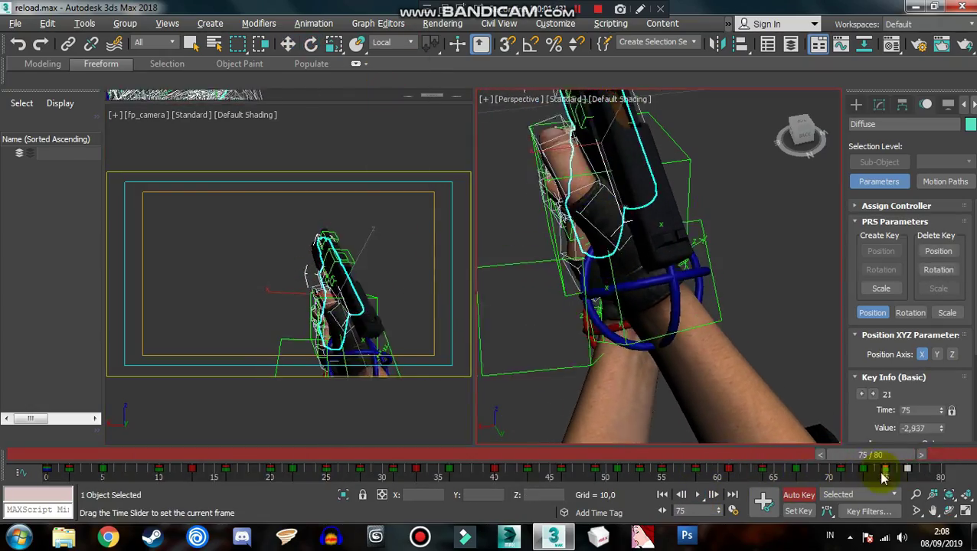
Step: Extend the timeline to 100 frames and move and rotate the gun body in the added frames
left_click(733, 511)
left_click_drag(709, 457, 942, 471)
key("w")
key("e")
left_click(664, 205)
key("e")
key("w")
key("e")
key("w")
key("e")
Step: Play the animation, then key the gun body through the closing frames of a timeline extended to frame 110
left_click(230, 291)
left_click(699, 494)
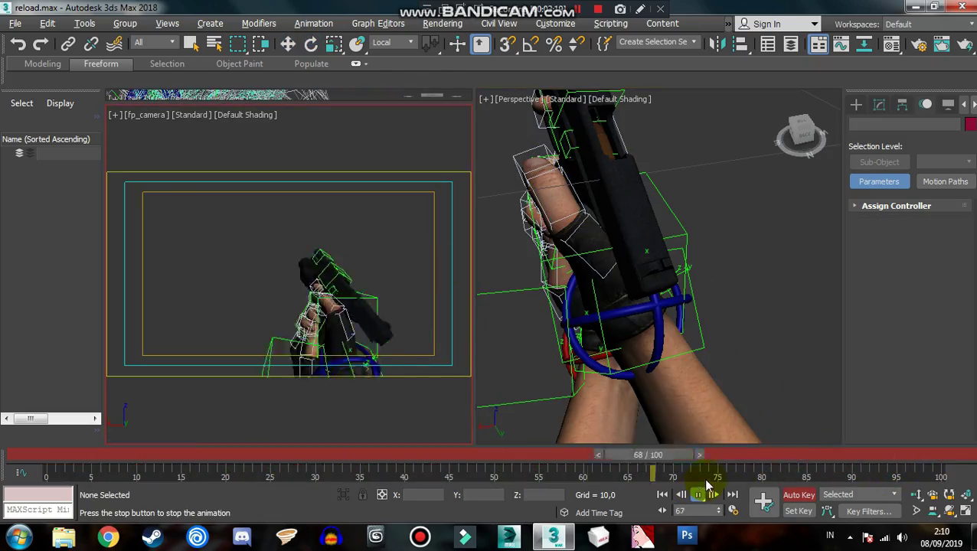
left_click(699, 495)
left_click(329, 306)
left_click_drag(659, 457, 720, 461)
key("e")
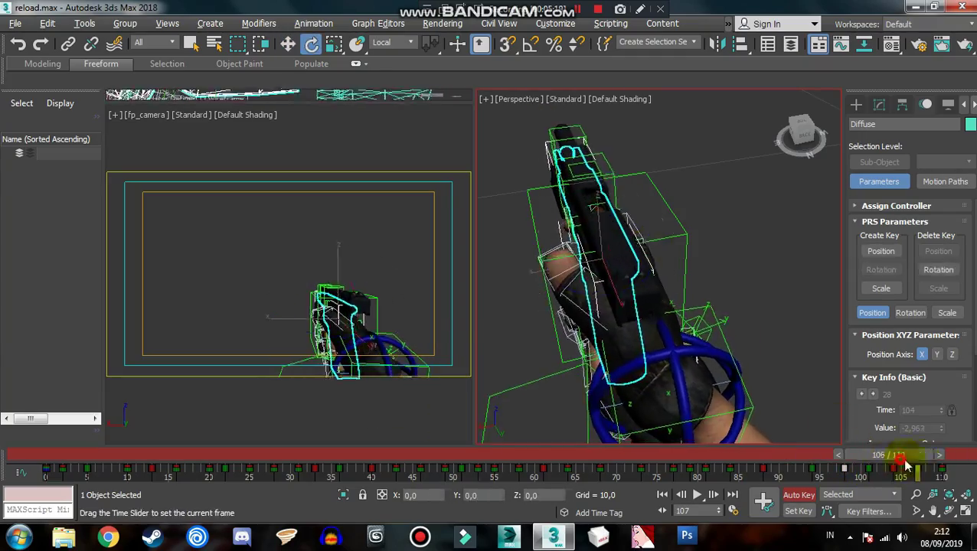
Step: Play and scrub the 110-frame animation repeatedly, stopping at frame 73 to review the gun body's pose
left_click(700, 493)
left_click(699, 494)
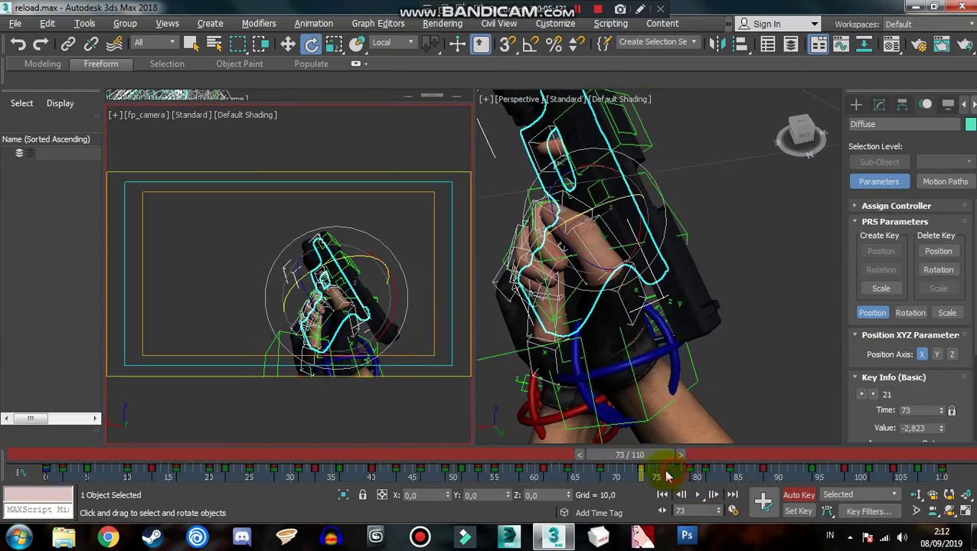
left_click(703, 494)
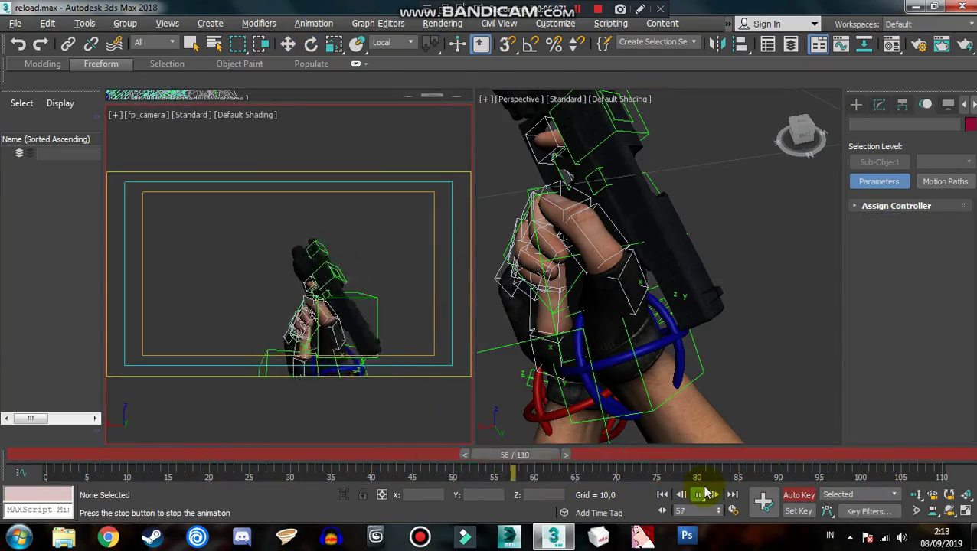
left_click(700, 494)
left_click(700, 494)
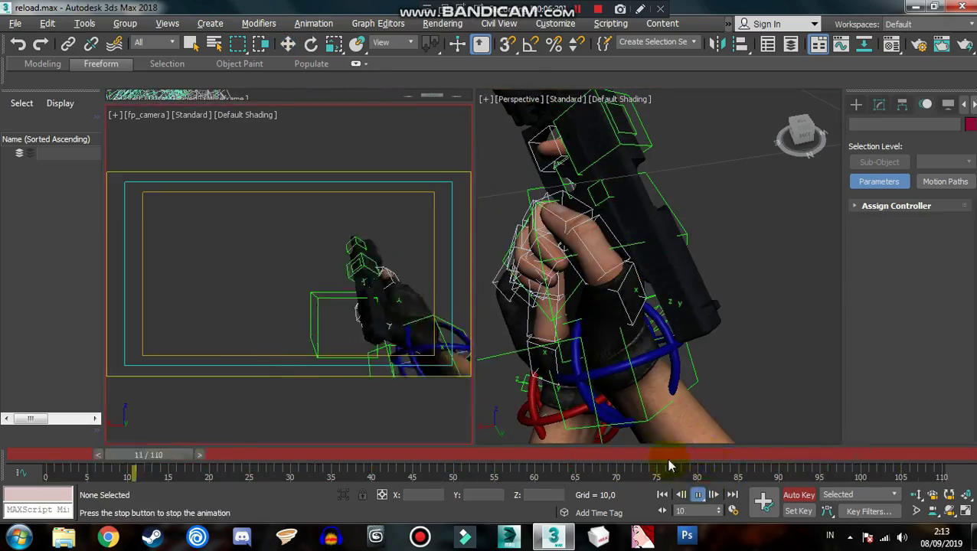
left_click(700, 494)
left_click_drag(852, 461, 902, 464)
left_click(700, 495)
left_click(643, 468)
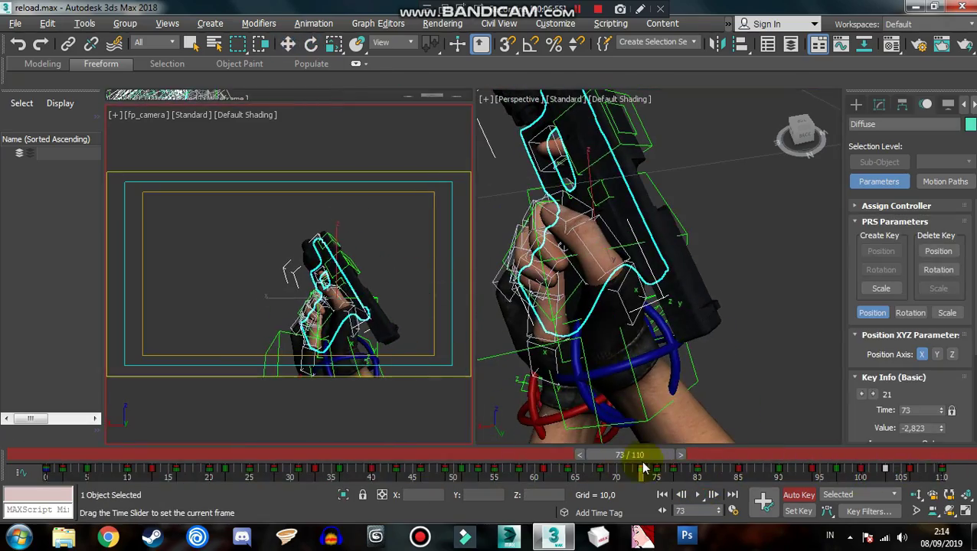
Step: Adjust the gun body's keys between frames 77 and 81 and play the reload animation
key("w")
left_click(383, 430)
left_click_drag(645, 455, 572, 455)
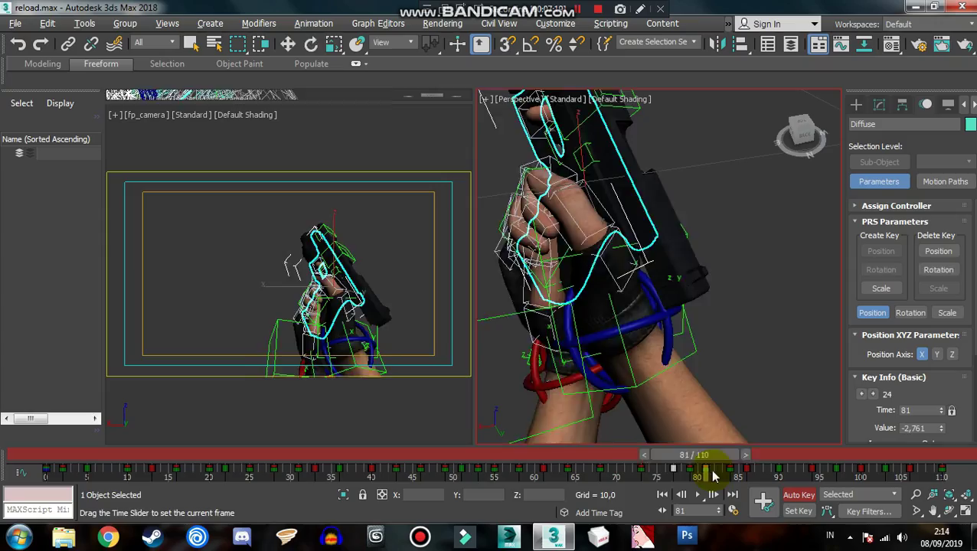
left_click(383, 430)
left_click(698, 494)
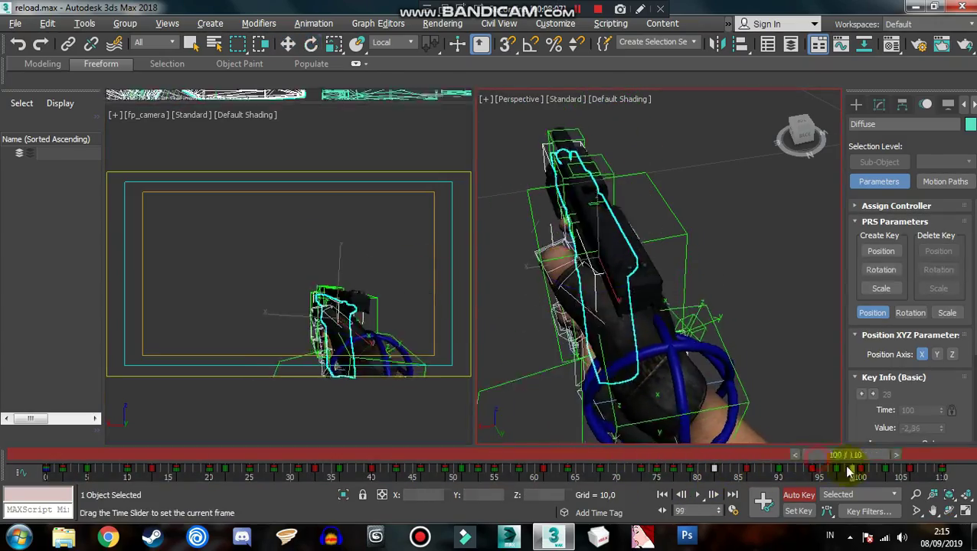
Step: Shorten the animation's time range to end at frame 105 and play it
left_click(733, 511)
double_click(448, 310)
type("105")
left_click(467, 439)
left_click(383, 430)
left_click(698, 495)
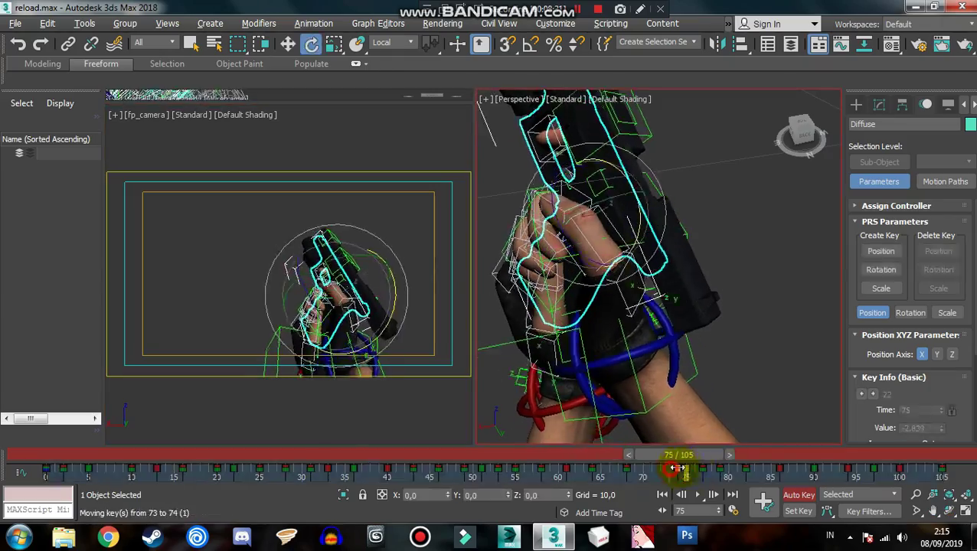
Step: Shift the gun body's frame 73 key to frame 75 and replay the animation
left_click_drag(677, 468, 686, 468)
key("q")
right_click(383, 431)
left_click_drag(682, 455, 800, 457)
key("q")
left_click(383, 431)
left_click(698, 495)
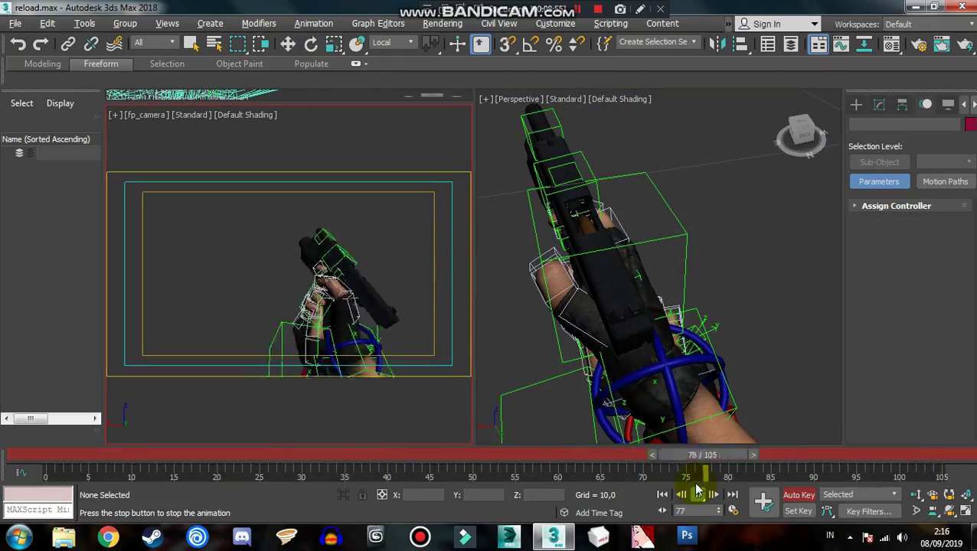
Step: Review the gun body's motion by playing and scrubbing the 105-frame animation back to around frame 53
left_click(698, 495)
left_click(332, 303)
left_click_drag(659, 456, 686, 468)
left_click(383, 430)
left_click(695, 495)
left_click(696, 495)
left_click(337, 299)
left_click_drag(598, 456, 515, 469)
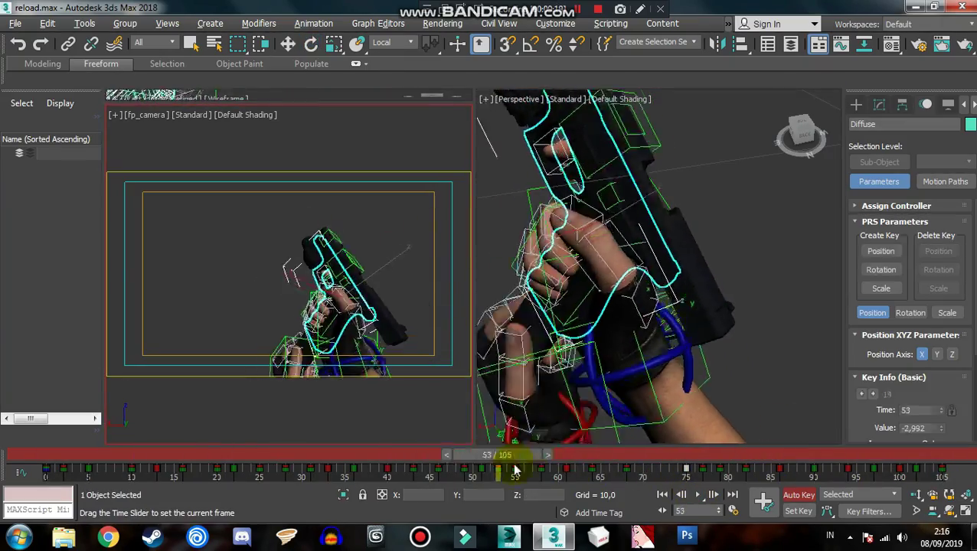
Step: Play the reload animation and scrub to frame 60 to examine the gun body's motion
left_click(383, 431)
left_click(695, 494)
left_click(696, 495)
left_click(337, 299)
left_click_drag(623, 455, 564, 471)
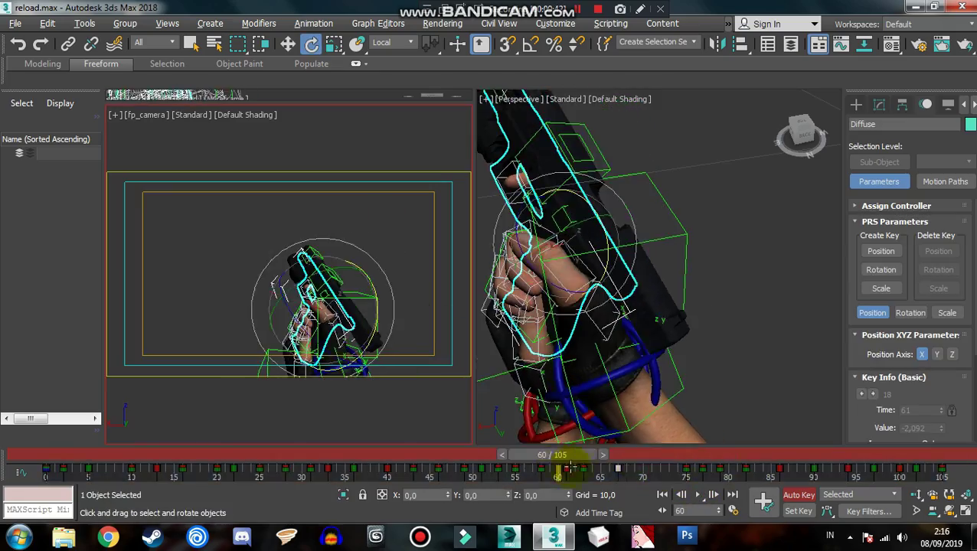
Step: Maximize the fp_camera view, replay the animation and rotate the gun body about 9.6 degrees around its Y axis at frame 82
left_click(383, 430)
key("alt+w")
left_click(698, 495)
left_click(697, 495)
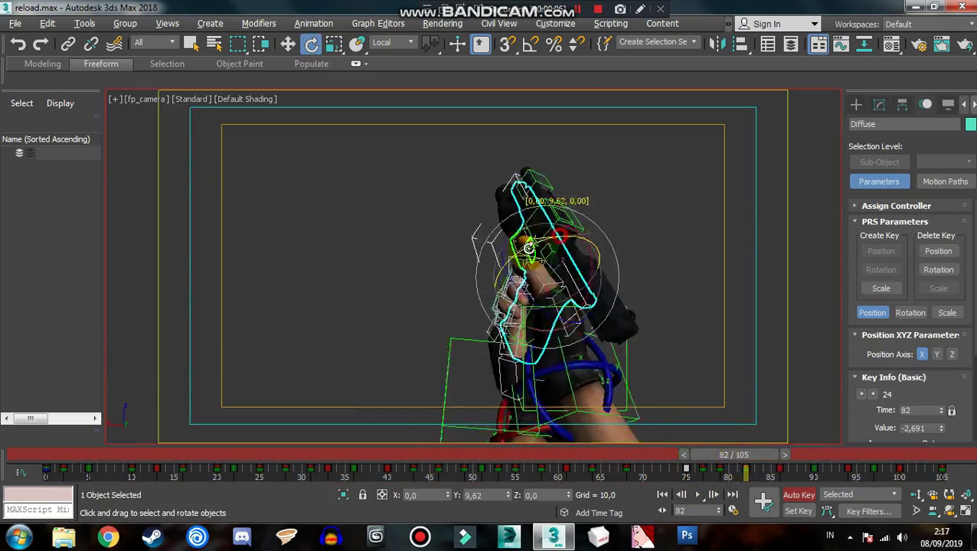
Step: Copy the gun body's frame 75 key to frame 90 and play the animation
left_click_drag(687, 468, 814, 468, "shift")
left_click_drag(788, 455, 893, 457)
left_click(383, 383)
left_click(697, 495)
left_click(697, 495)
left_click(546, 287)
Step: Scrub and replay the reload animation in the camera view to examine the gun body's motion around its later keys
left_click_drag(559, 456, 797, 457)
left_click(383, 367)
left_click(698, 496)
left_click(697, 496)
left_click(547, 287)
left_click_drag(613, 458, 691, 460)
left_click(700, 320)
left_click(698, 495)
left_click(609, 318)
Step: Activate the Move tool, choose its reference coordinate system and replay the animation
left_click(288, 44)
left_click(393, 43)
left_click(391, 96)
left_click(700, 495)
left_click(700, 495)
left_click(605, 314)
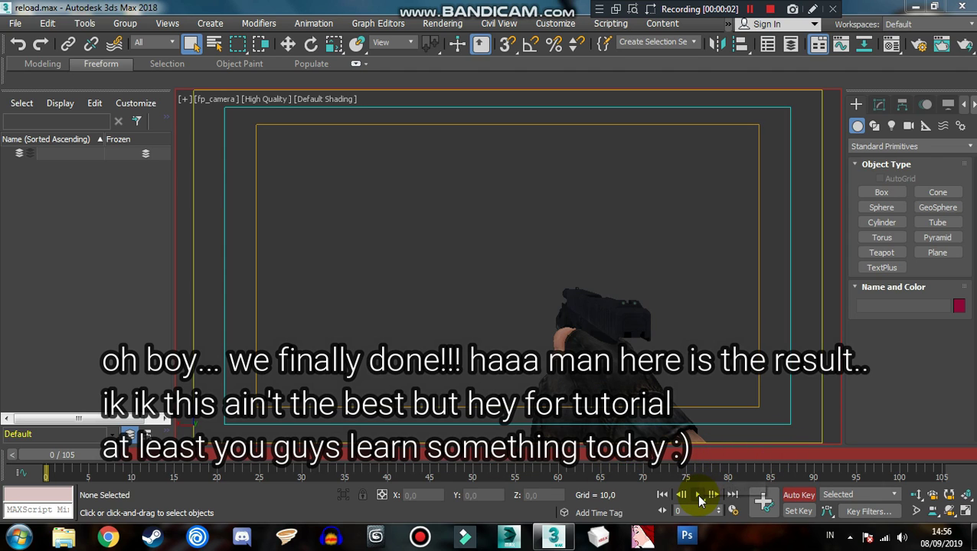
Step: Play the finished reload animation through the camera and return to frame 0
left_click(699, 497)
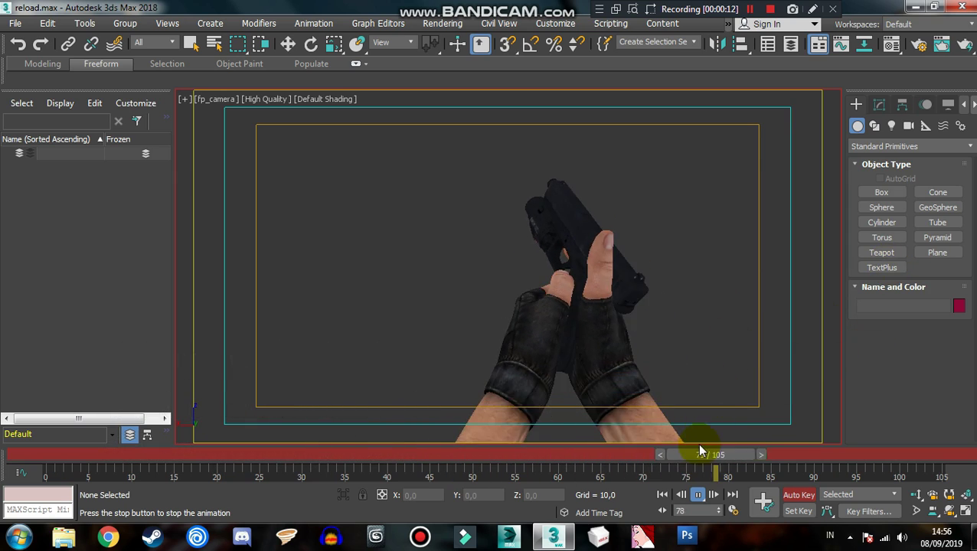
left_click_drag(660, 453, 2, 421)
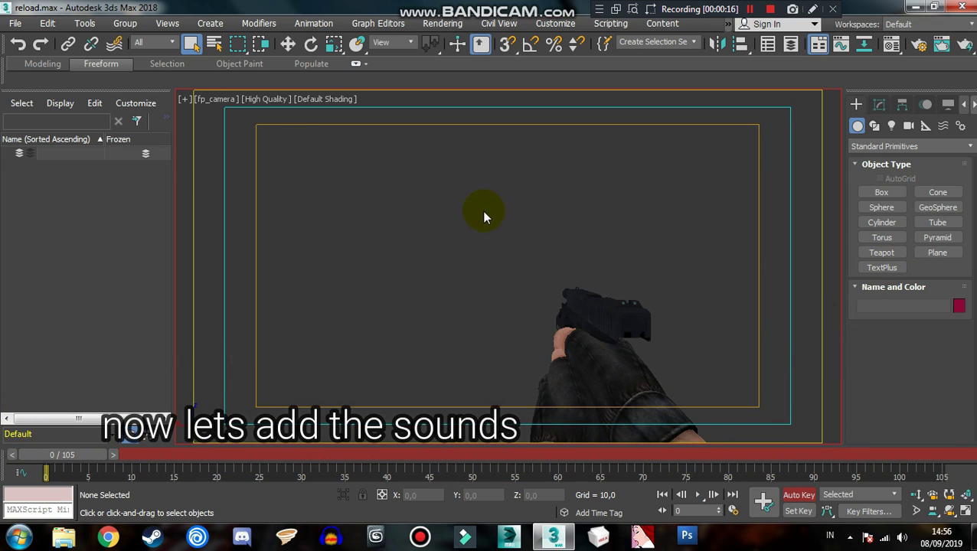
Step: Open the Dope Sheet and start adding input files to the sound track in ProSound
left_click(368, 26)
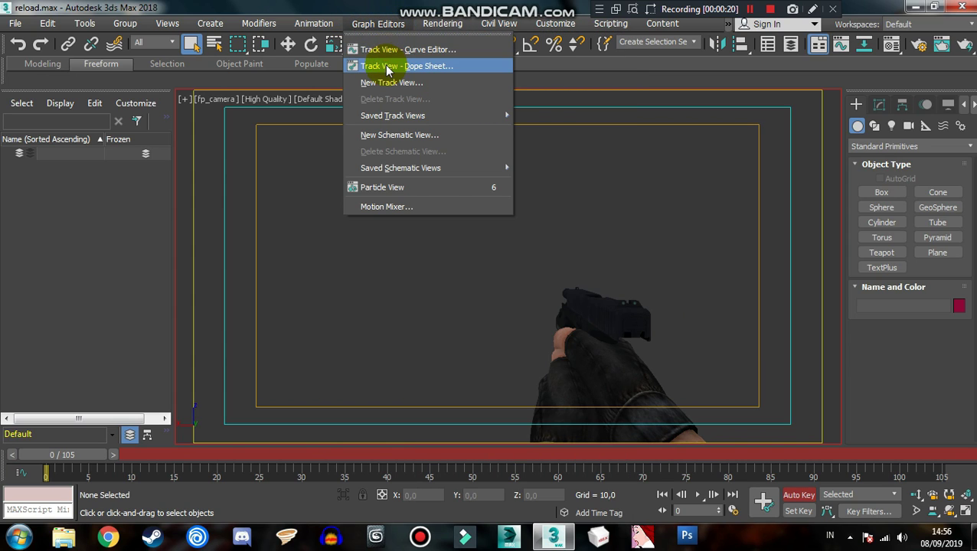
left_click(388, 67)
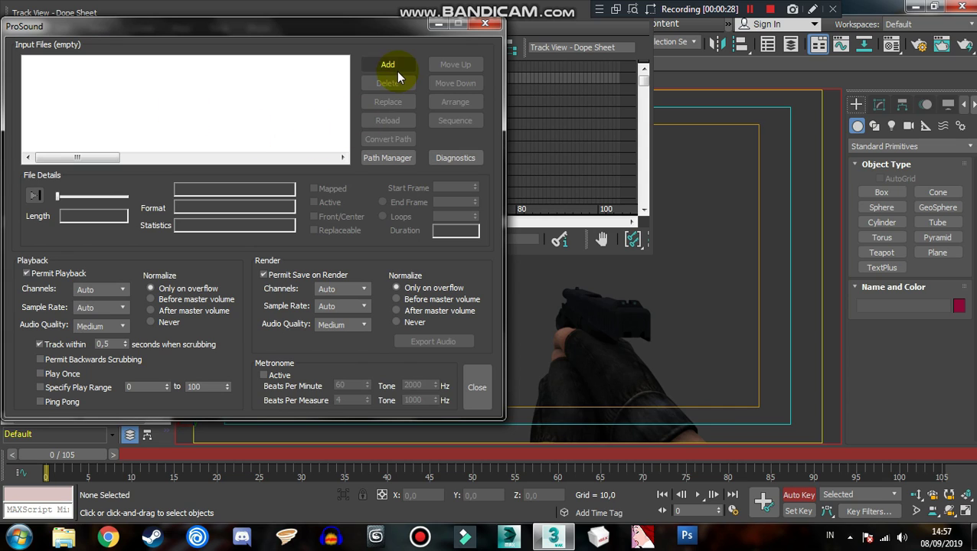
left_click(389, 63)
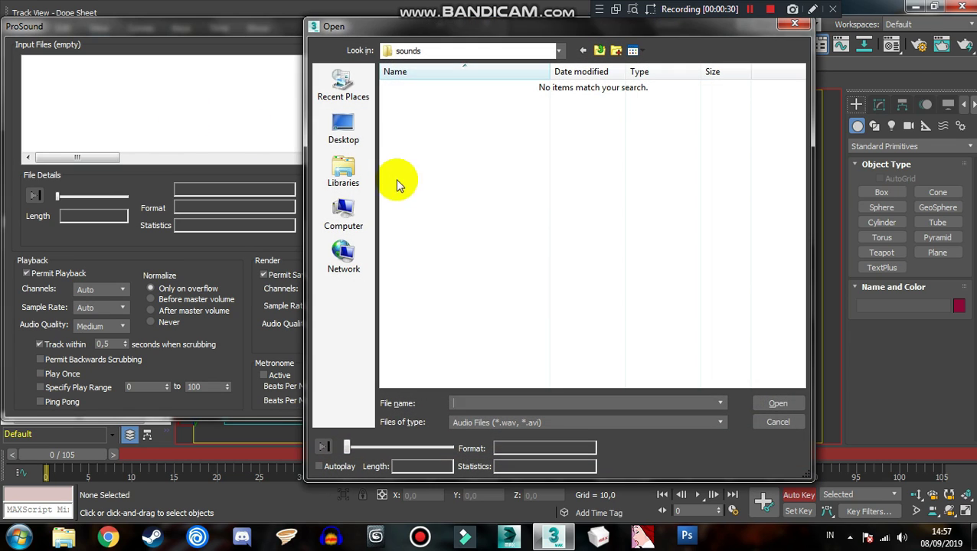
Step: Add Clipin, Clipout, Cloth, Foley, Magdrop and Sliderelease from the Tutorial project's glock18 sound folder and close ProSound
left_click(644, 326)
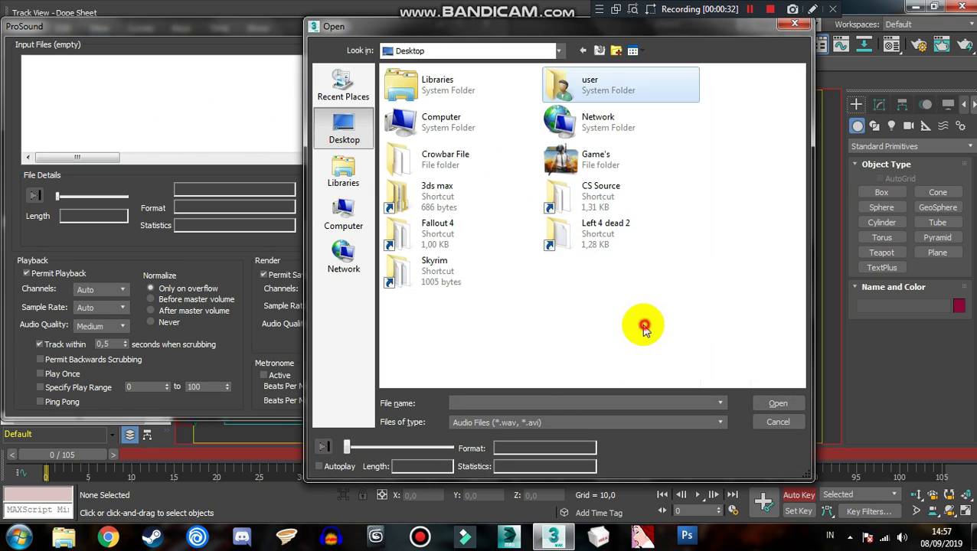
double_click(456, 209)
double_click(413, 210)
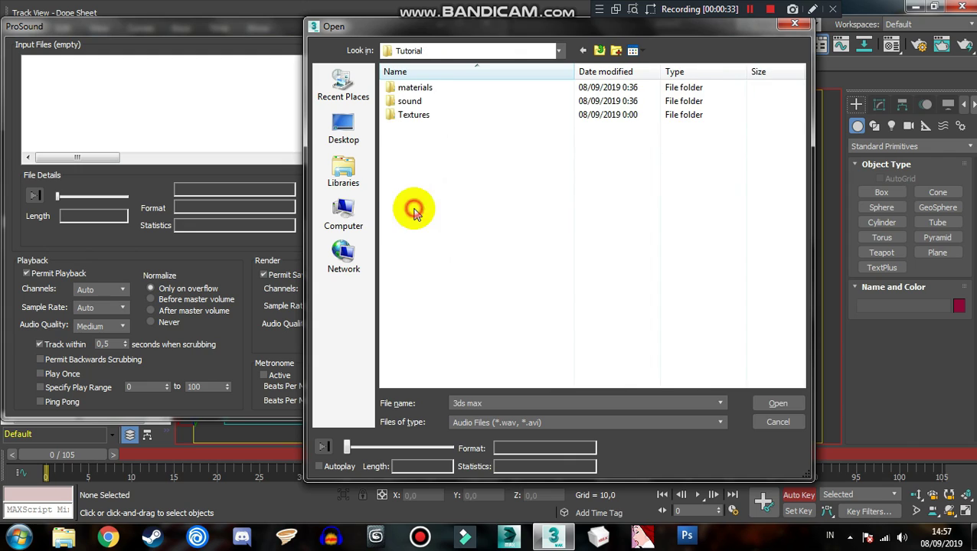
double_click(418, 88)
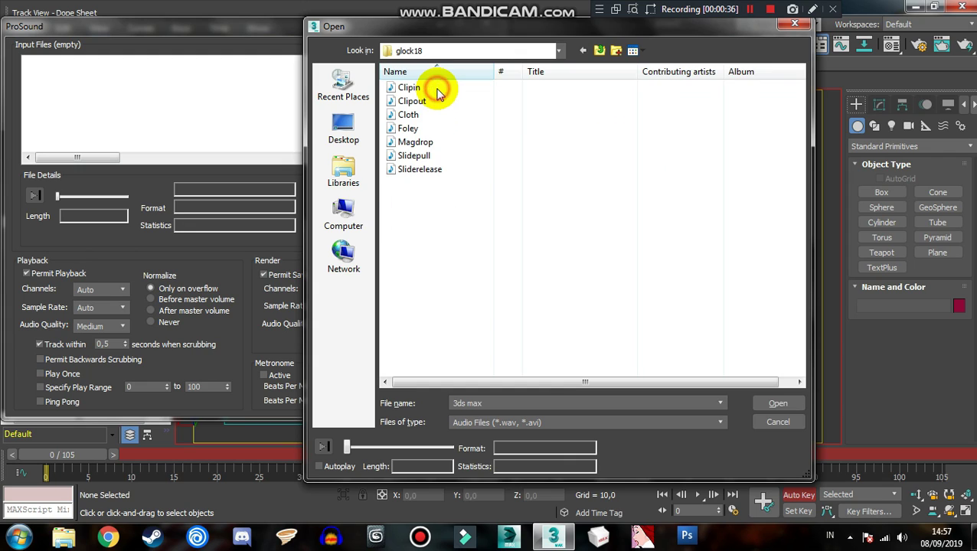
mouse_move(429, 109)
left_mouse_down()
mouse_move(429, 178)
mouse_move(426, 90)
left_mouse_up()
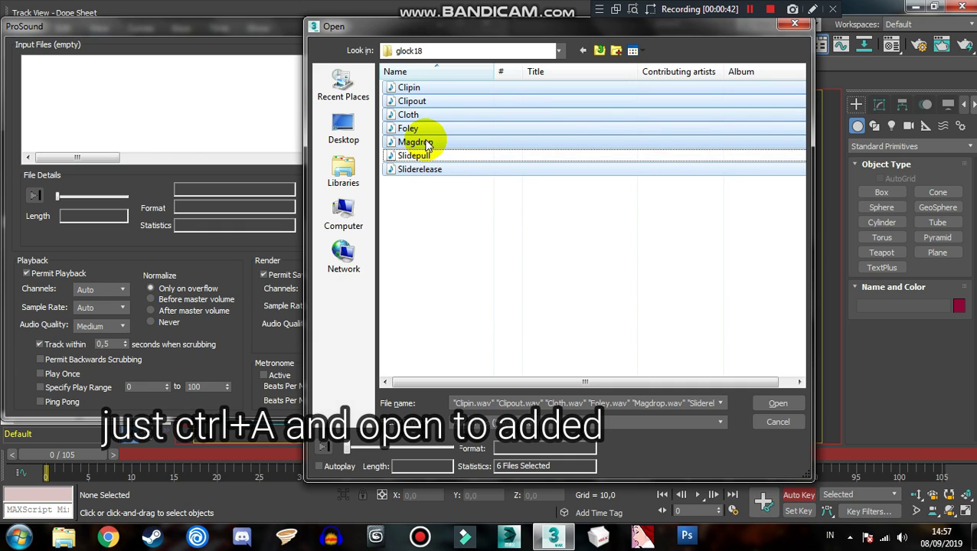
left_click(778, 405)
left_click(483, 26)
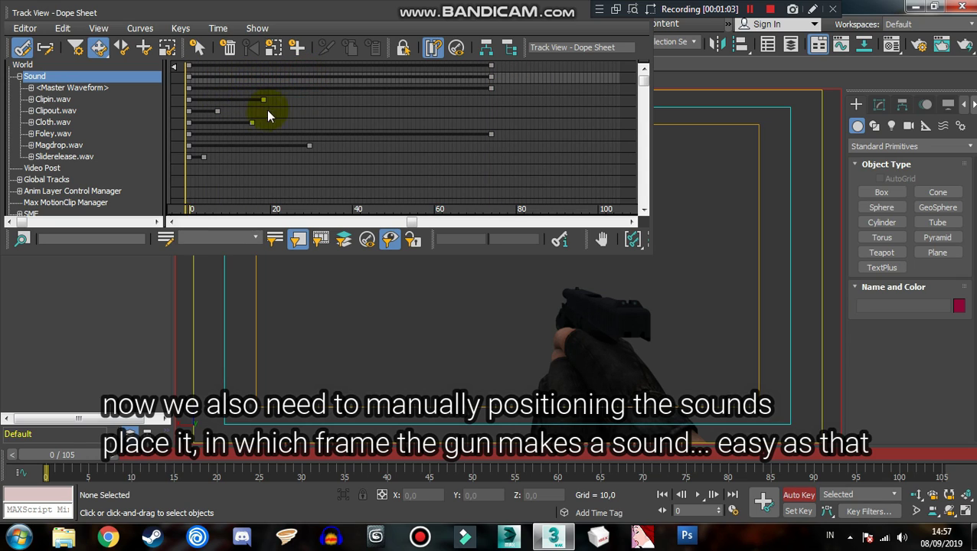
Step: Spread out the sound clips in the Dope Sheet, starting Cloth.wav at about frame 4 and Clipout.wav at about frame 22
mouse_move(79, 460)
left_mouse_down()
mouse_move(136, 458)
mouse_move(75, 460)
left_mouse_up()
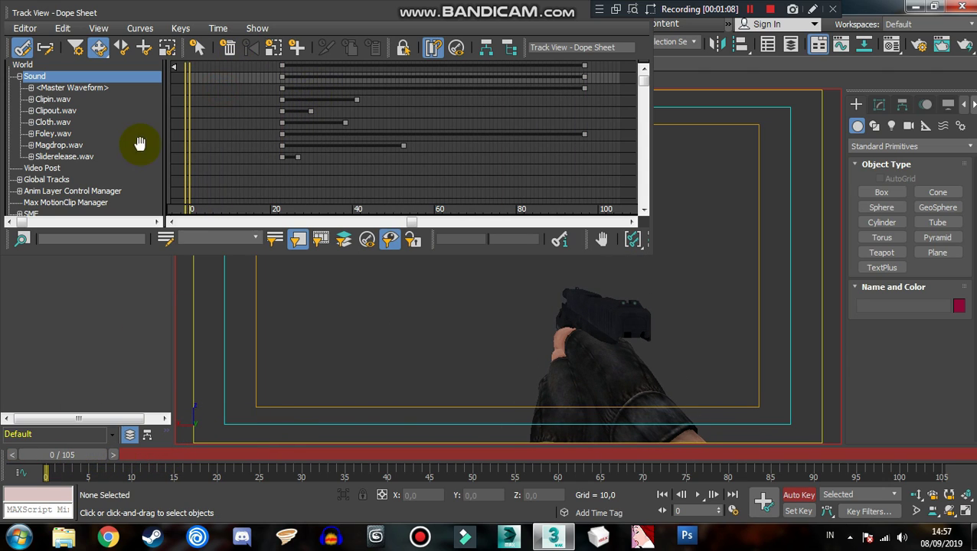
left_click(61, 122)
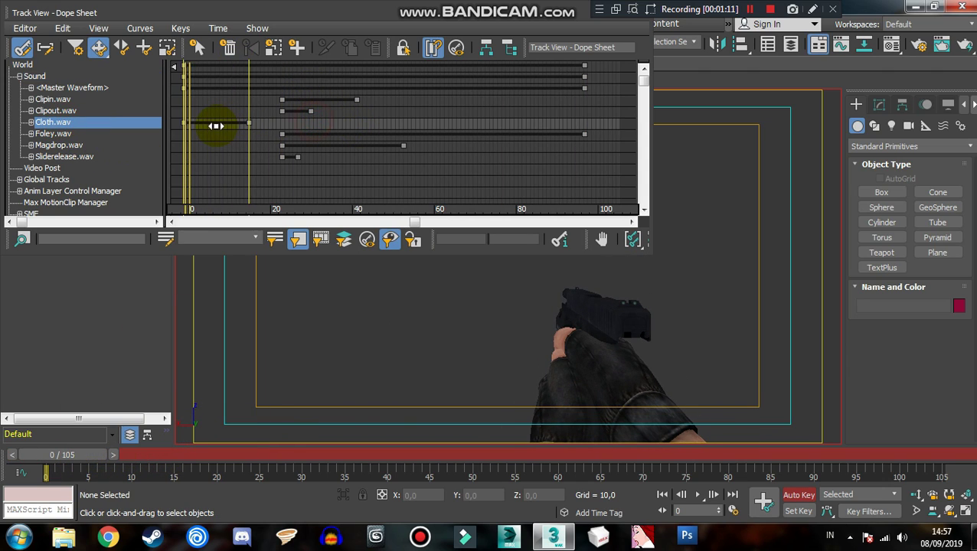
left_click_drag(76, 444, 177, 477)
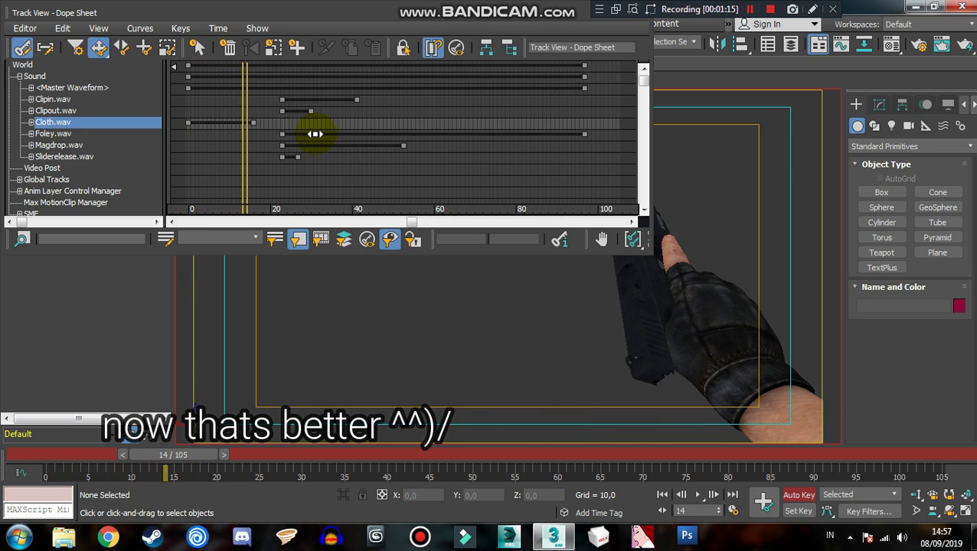
left_click_drag(315, 134, 220, 123)
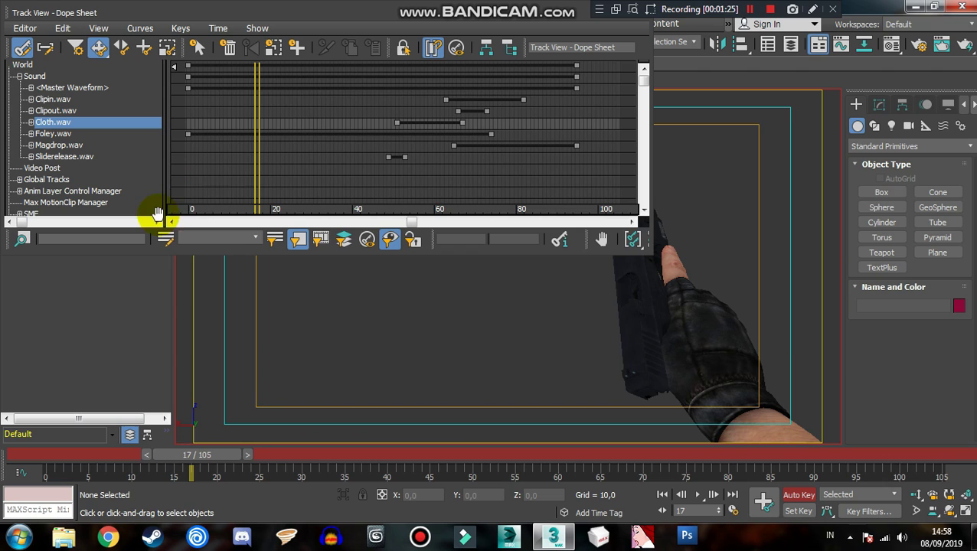
left_click_drag(351, 135, 482, 145)
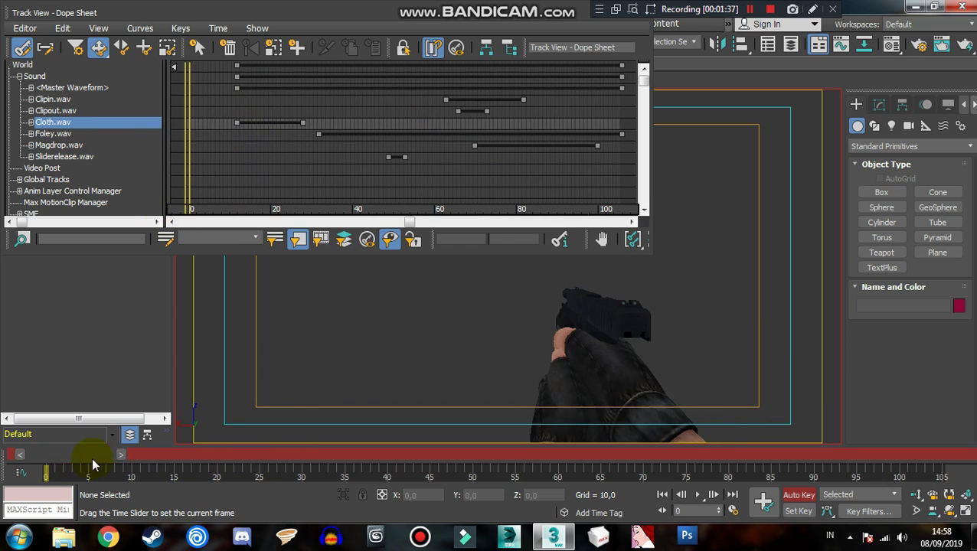
left_click_drag(134, 455, 224, 460)
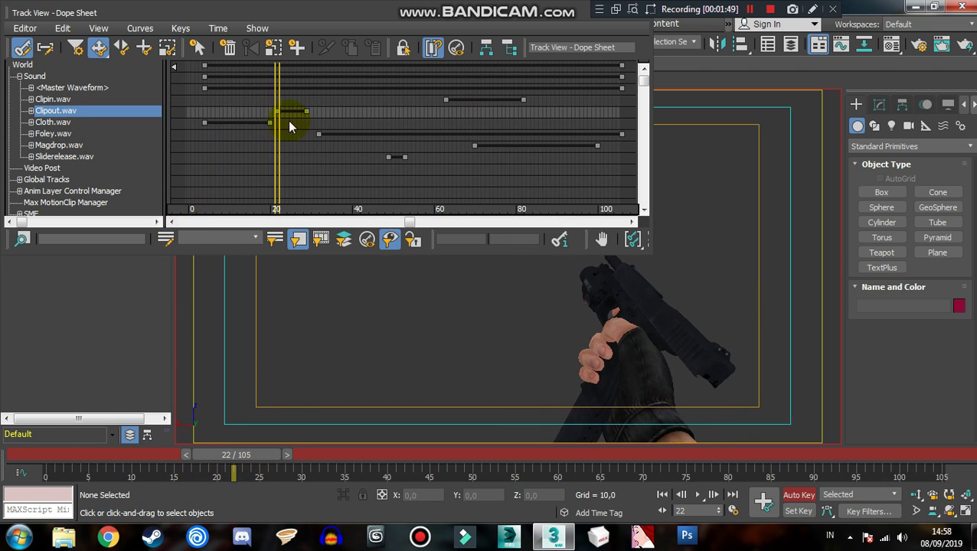
Step: Move Foley.wav to start at about frame 84 and Magdrop.wav to start at about frame 30
left_click(290, 476)
left_click_drag(290, 477, 297, 475)
left_click_drag(368, 134, 580, 134)
left_click_drag(522, 146, 356, 146)
Step: Move Sliderelease.wav to about frame 67 and Clipin.wav to start at about frame 46
left_click_drag(299, 455, 379, 455)
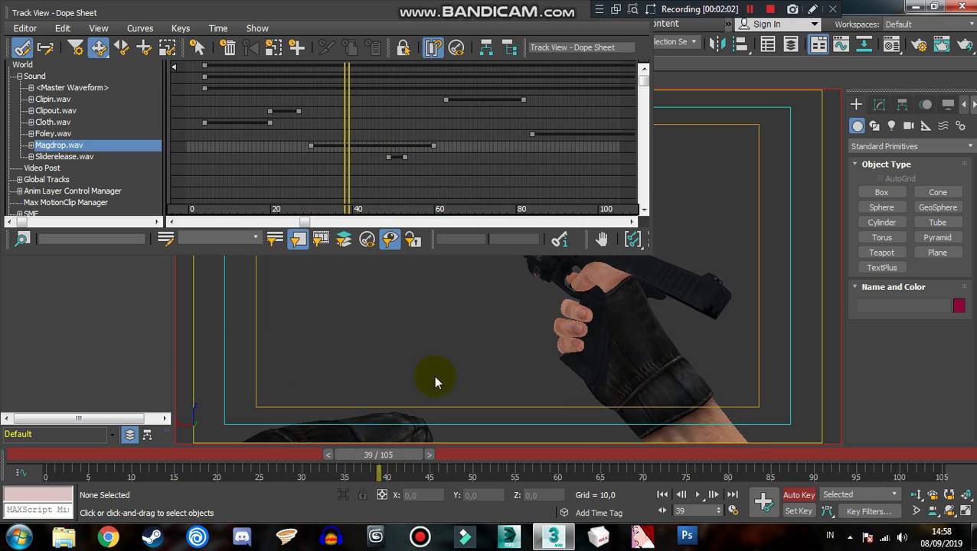
left_click_drag(396, 158, 470, 157)
left_click_drag(379, 455, 419, 455)
left_click_drag(485, 99, 415, 100)
Step: Scrub through the slide pull and align Sliderelease.wav to start at about frame 75
left_click_drag(419, 456, 553, 455)
left_click_drag(470, 157, 483, 157)
left_click_drag(533, 456, 643, 456)
left_click_drag(483, 157, 515, 157)
left_click_drag(660, 456, 678, 455)
left_click_drag(514, 158, 502, 160)
Step: Move Foley.wav to start at about frame 80 and scrub through the end of the animation
left_click_drag(648, 455, 674, 454)
left_click_drag(612, 135, 594, 135)
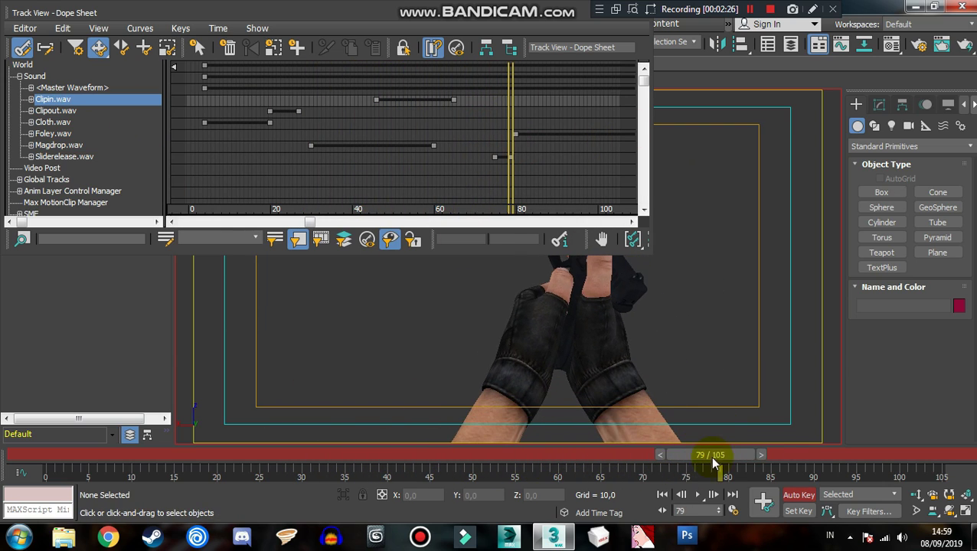
left_click_drag(710, 456, 924, 456)
Step: Save the reload scene and close the Dope Sheet
left_click_drag(376, 13, 368, 57)
key("ctrl+s")
left_click(631, 57)
Step: Play the reload animation from frame 0 to check its sounds
left_click(662, 495)
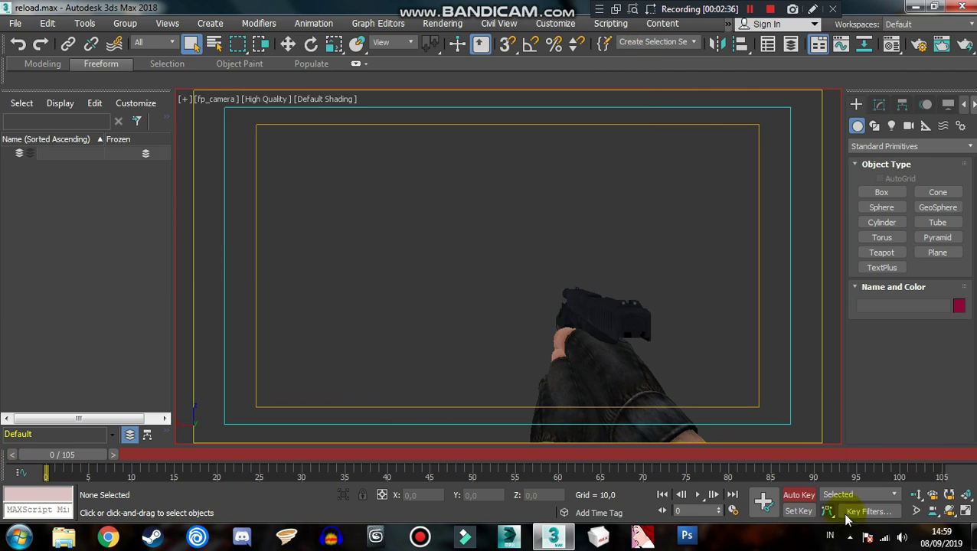
left_click(699, 496)
left_click(584, 283)
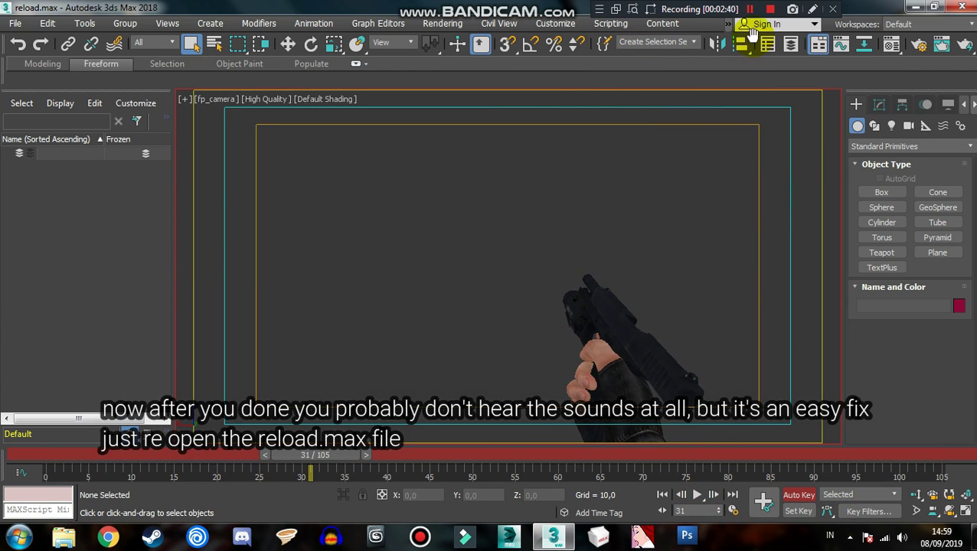
Step: Reopen reload.max from the Tutorial folder and play the animation with its sounds
left_click(14, 23)
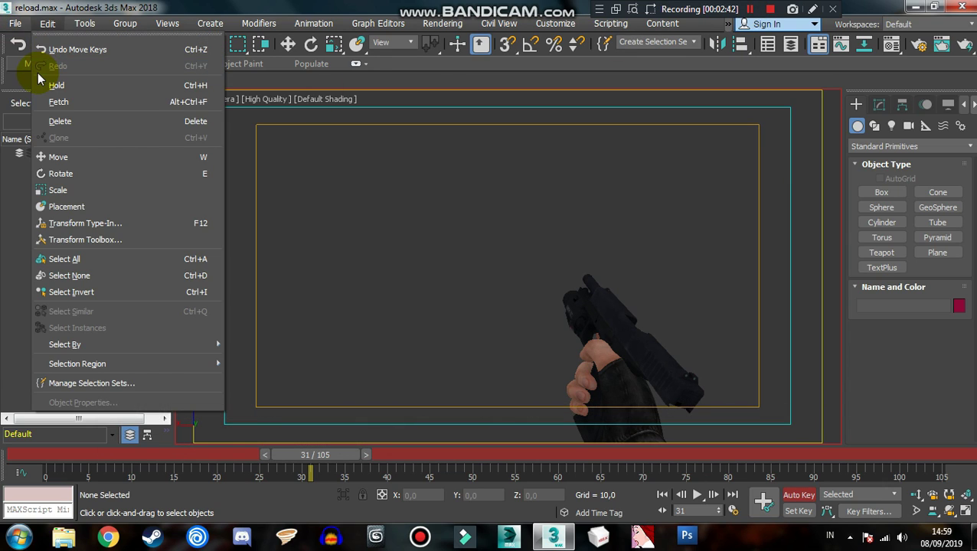
left_click(355, 151)
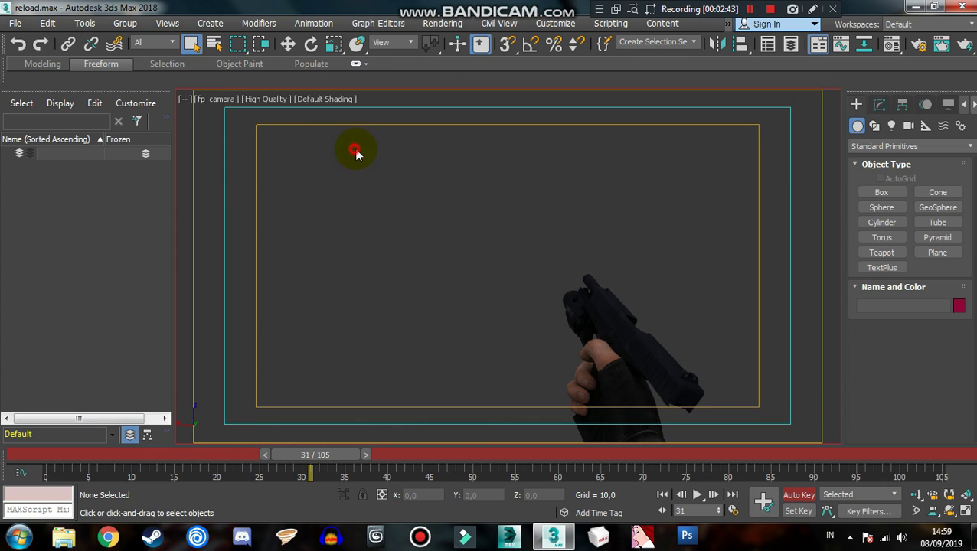
left_click(14, 23)
left_click(26, 80)
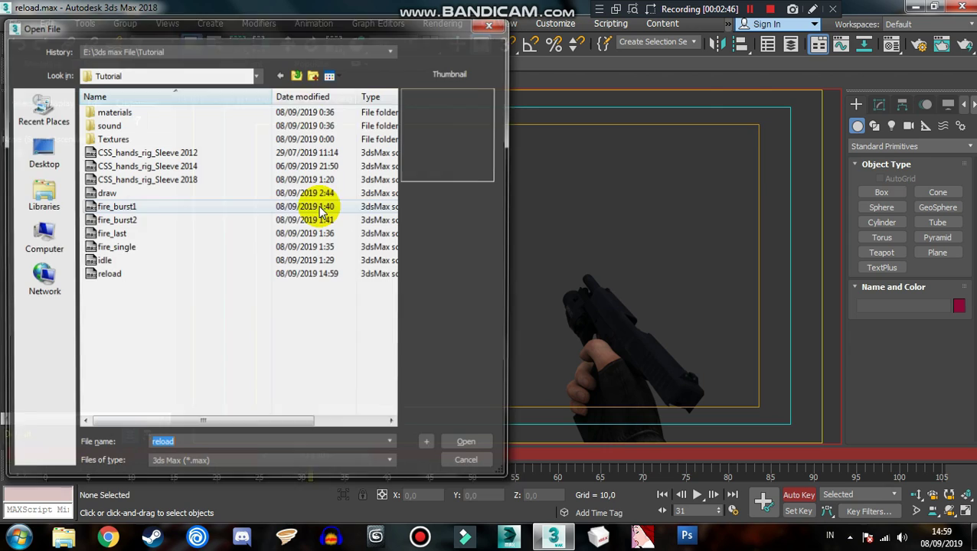
left_click(122, 276)
left_click(482, 449)
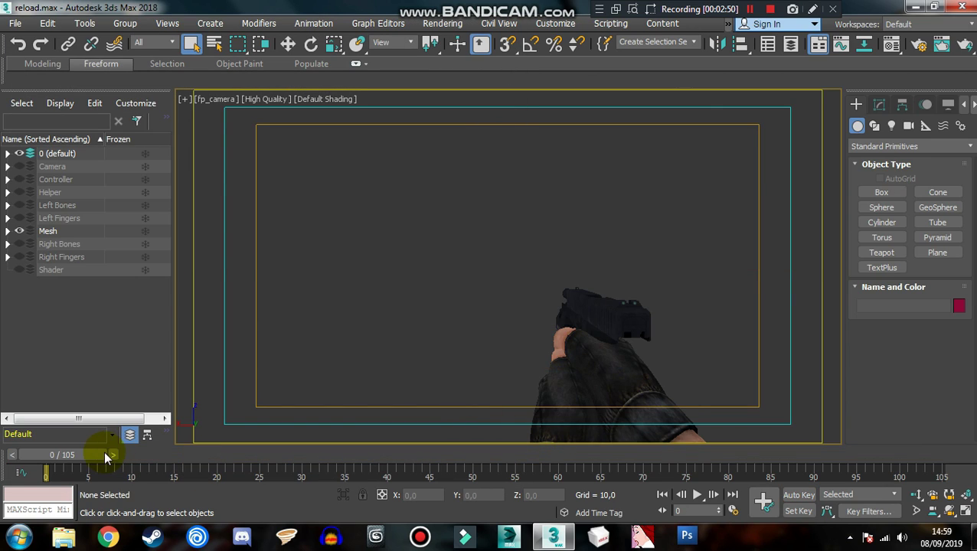
left_click(699, 495)
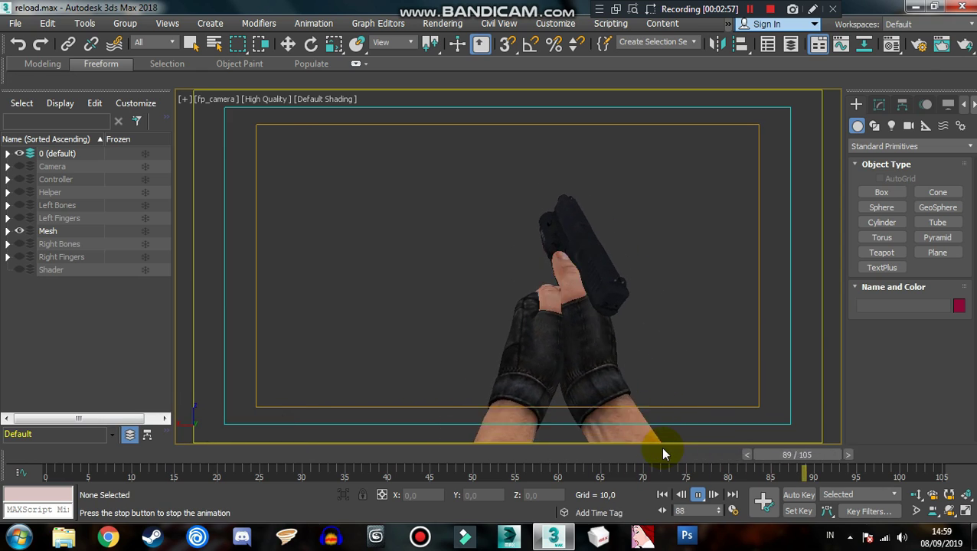
left_click(716, 310)
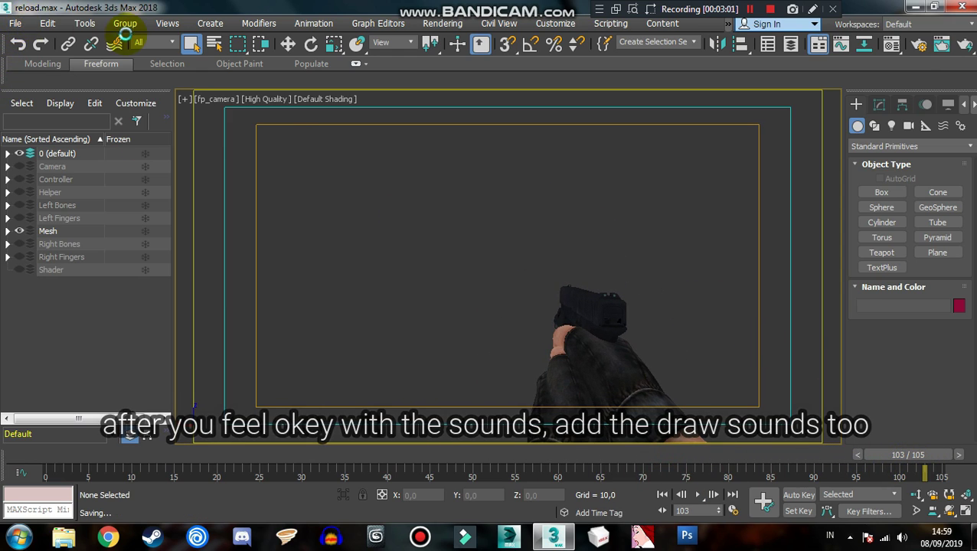
Step: Save the reload scene and open draw.max from the Tutorial folder
left_click(16, 24)
left_click(55, 84)
double_click(131, 194)
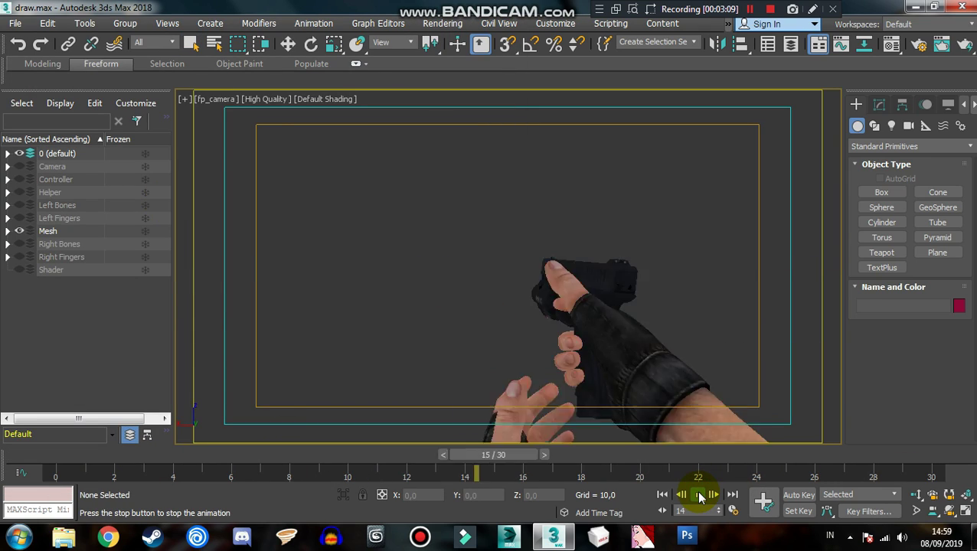
Step: Add a sound to the draw animation in the Dope Sheet and retime it to start at about frame 2, replaying to check
left_click(378, 23)
left_click(406, 56)
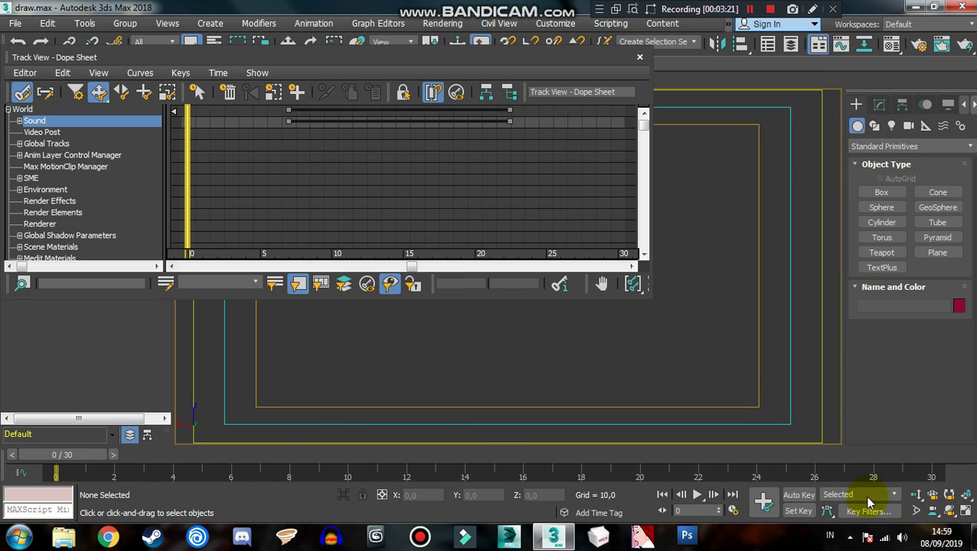
left_click(697, 496)
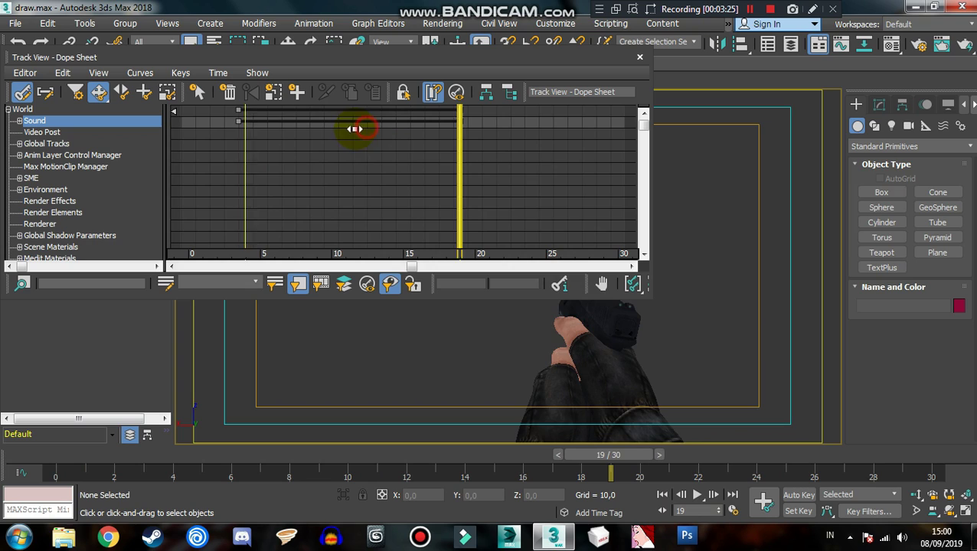
left_click(701, 495)
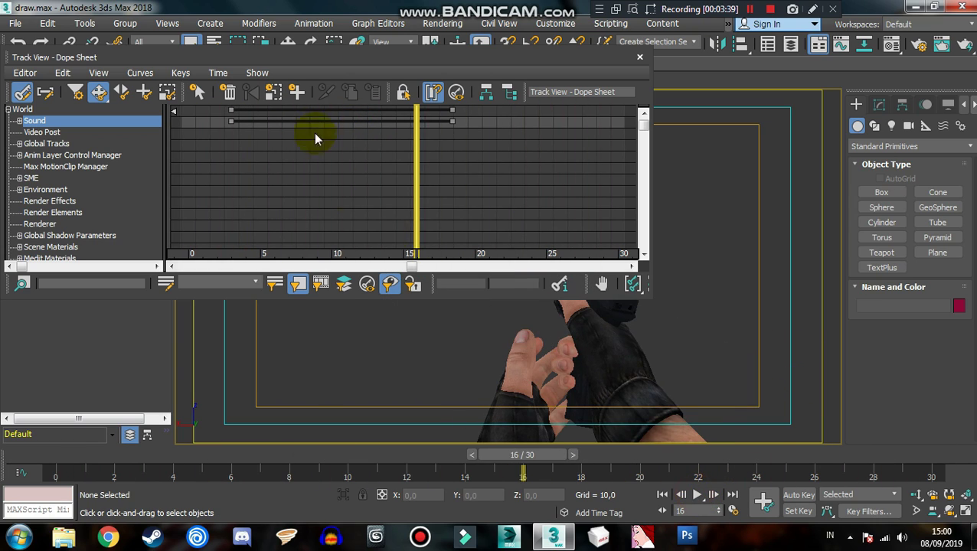
left_click(698, 495)
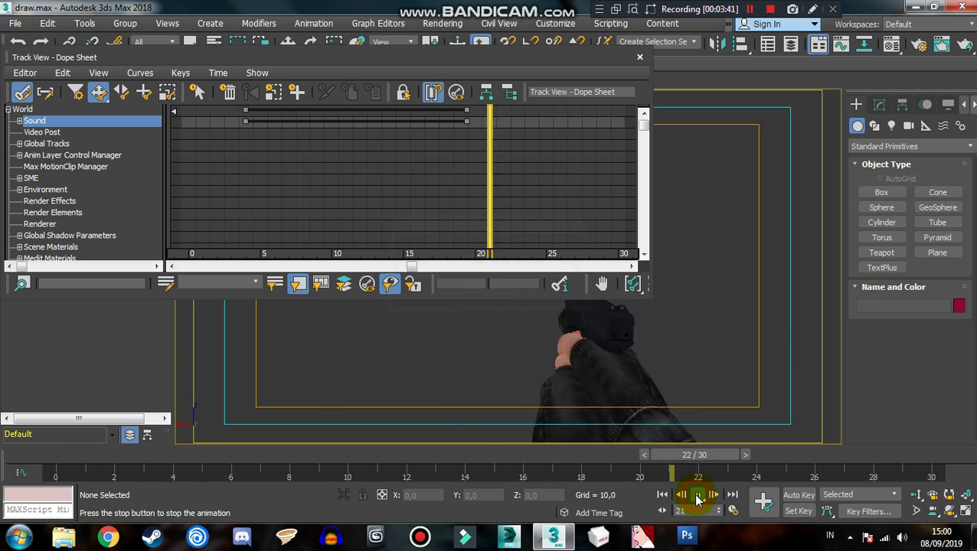
left_click(349, 126)
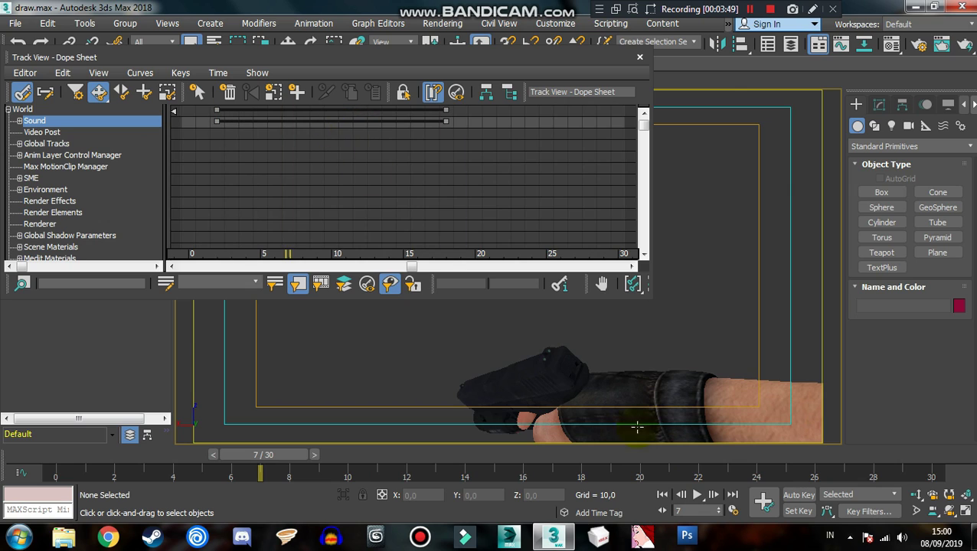
Step: Play the draw animation to check its sound timing and stop the playback
left_click(698, 495)
left_click(698, 496)
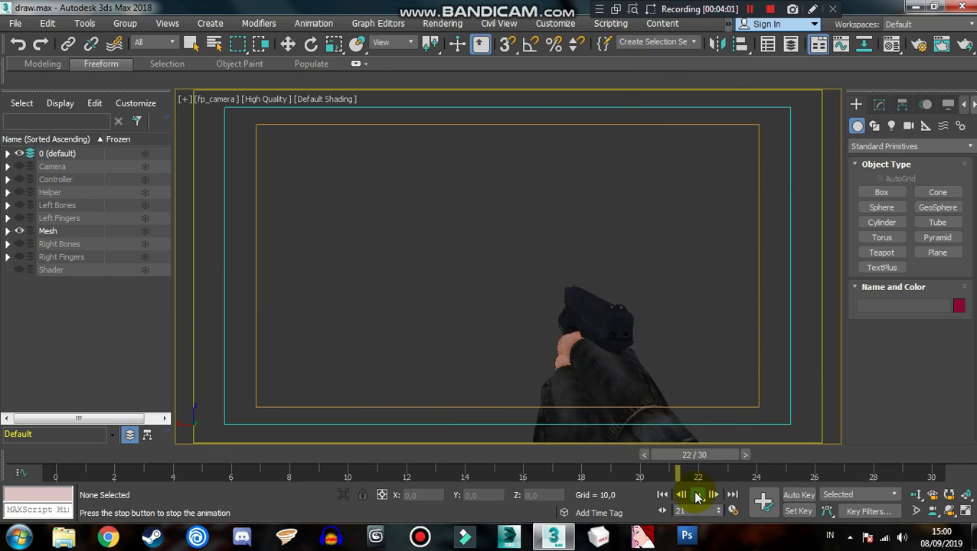
left_click(698, 496)
left_click(15, 23)
left_click(61, 69)
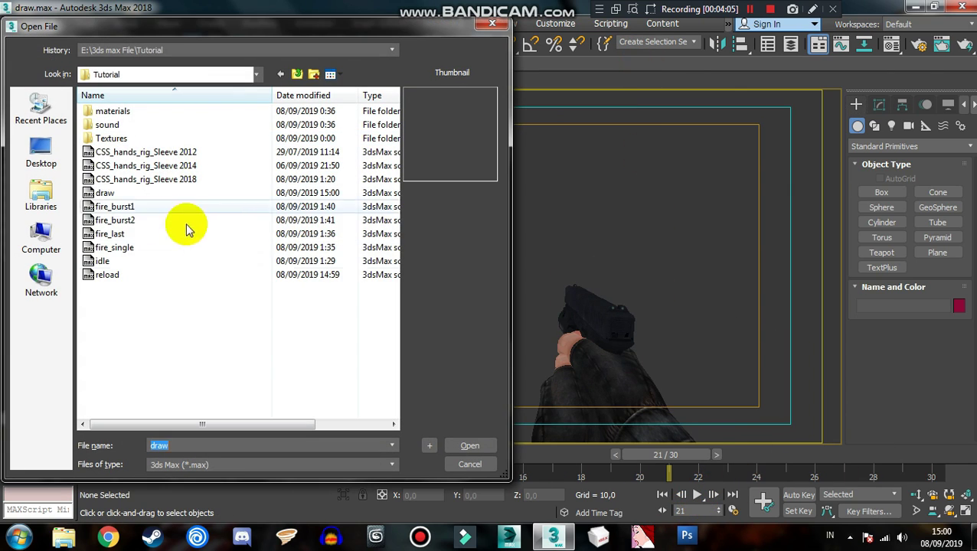
left_click(178, 274)
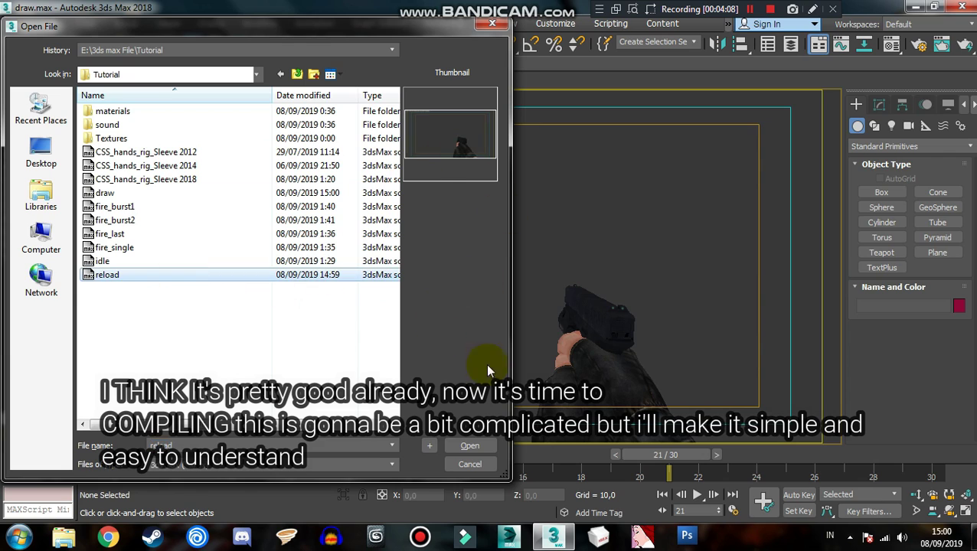
left_click(471, 465)
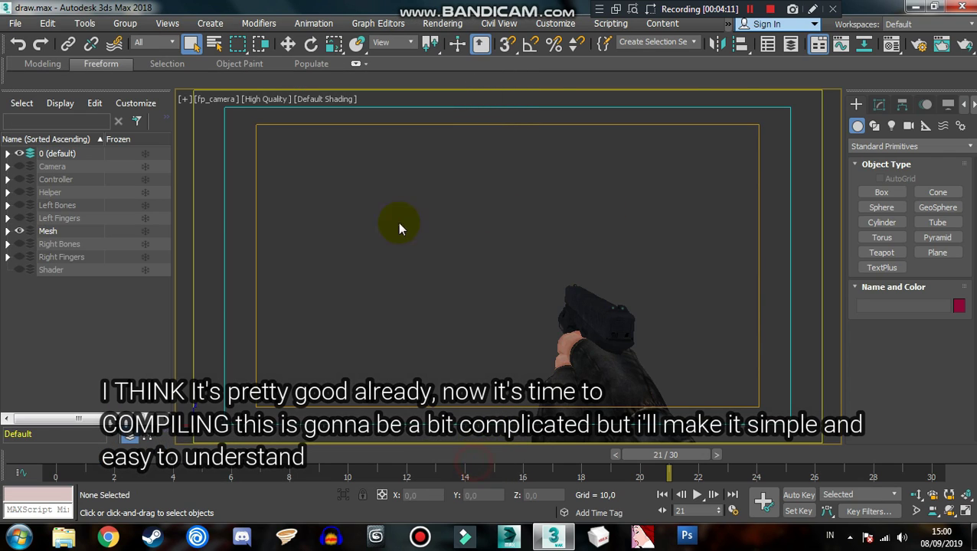
Step: Unhide all hidden layers of the draw scene, including Camera, Controller, Helper, Shader and the left and right bones and fingers
left_click(18, 205)
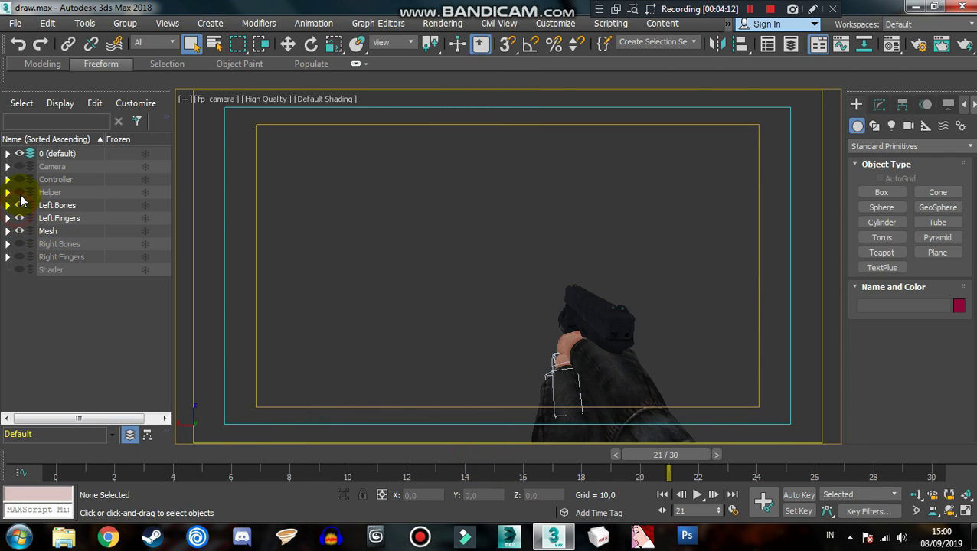
left_click(19, 192)
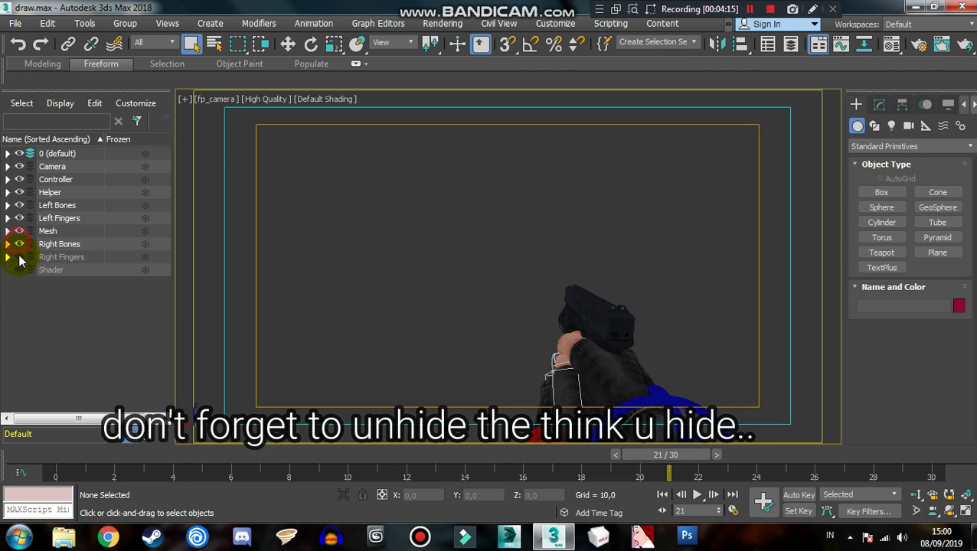
left_click(19, 257)
left_click(19, 269)
left_click(412, 266)
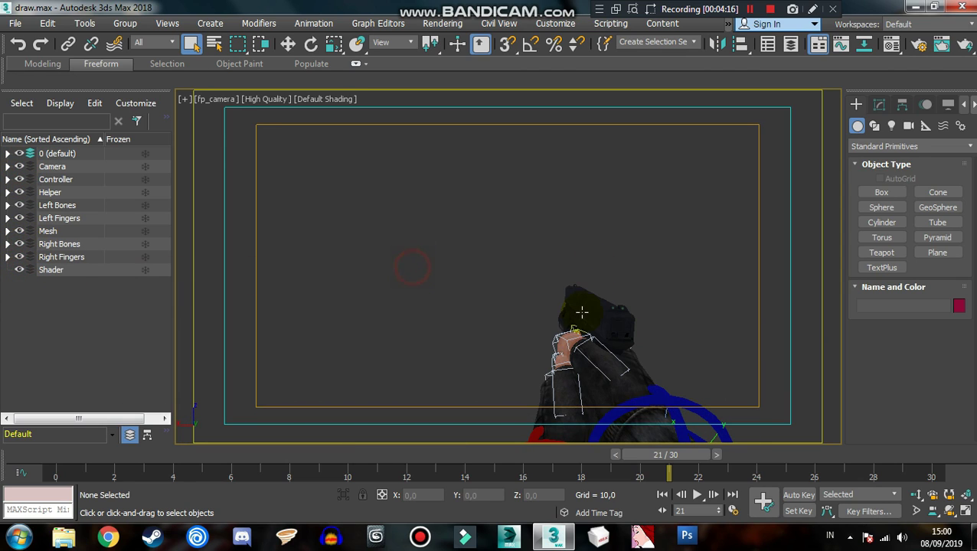
Step: Open reload.max from the Tutorial folder, unhide all its hidden layers and play the animation
left_click(14, 23)
left_click(31, 80)
double_click(115, 276)
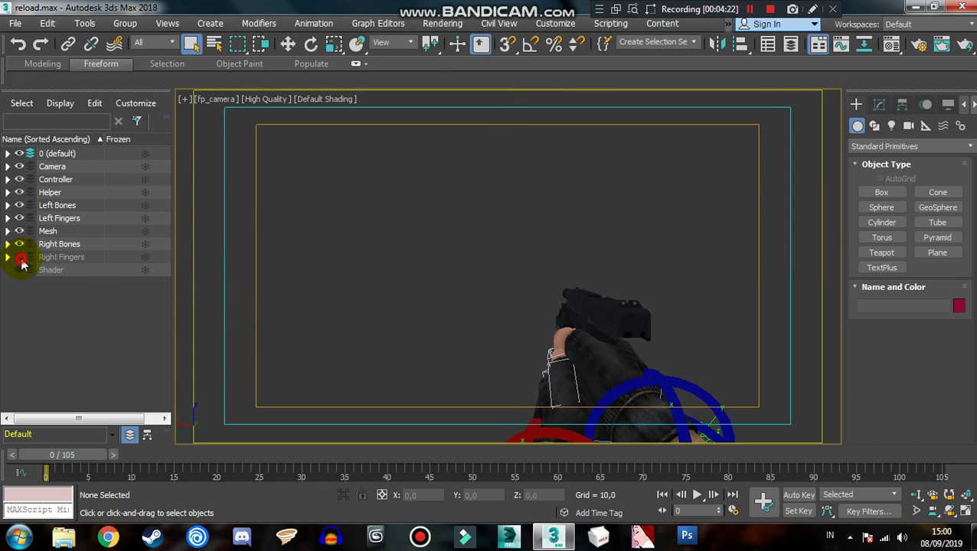
left_click(695, 496)
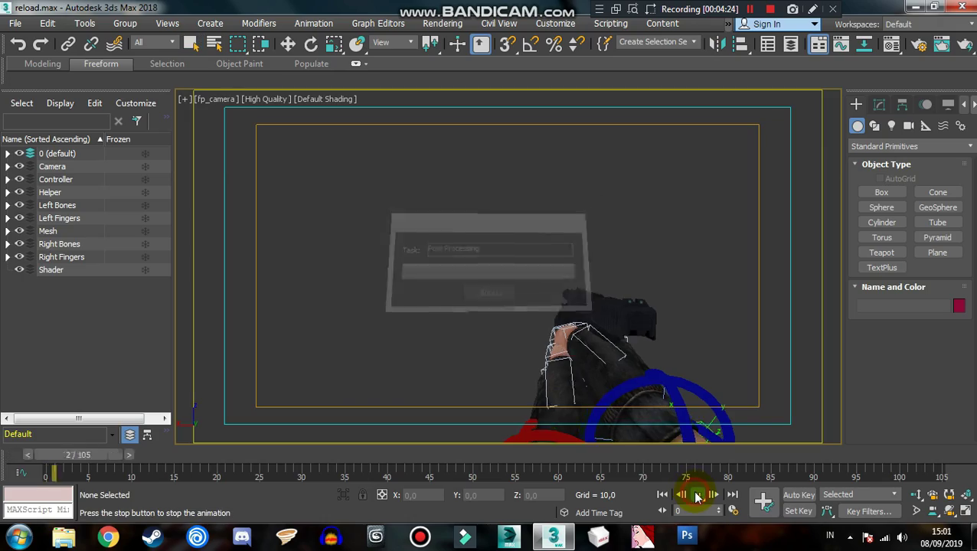
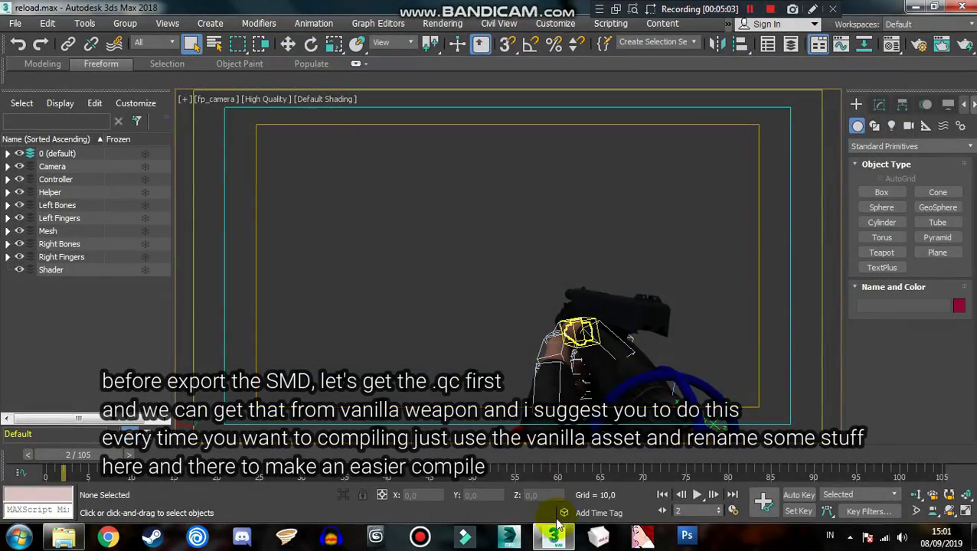
Step: Switch to Steam, browse the local files of Counter-Strike: Source, and arrange its folder beside the empty Crowbar File folder
left_click(558, 526)
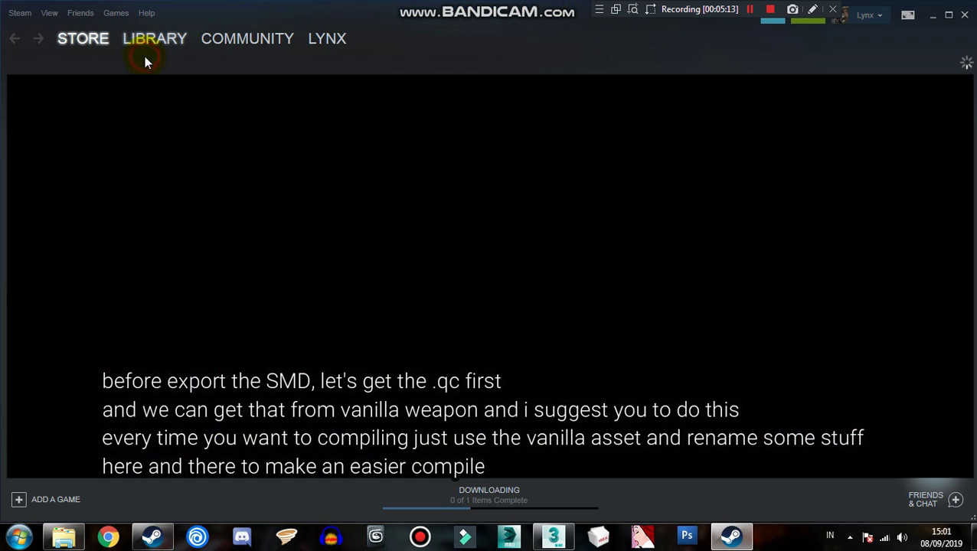
left_click(161, 45)
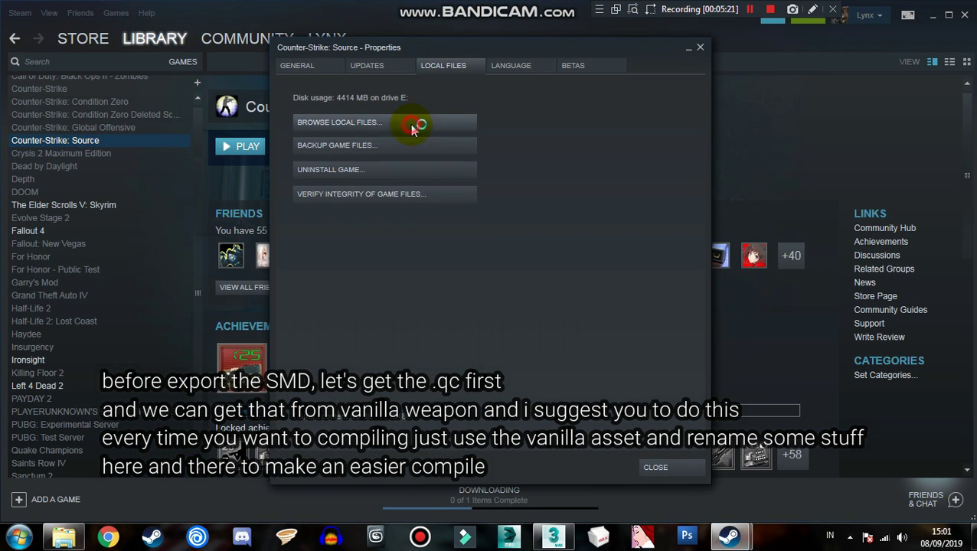
left_click(410, 125)
left_click_drag(475, 17, 322, 83)
left_click_drag(663, 106, 780, 105)
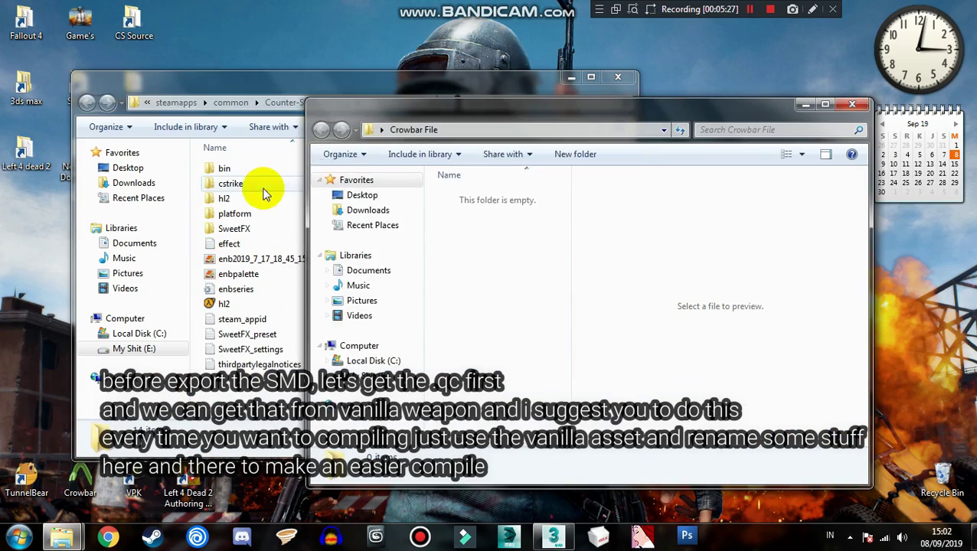
Step: Open cstrike_pak_dir.vpk from the cstrike folder in GCFScape and clear the game folder's window away
double_click(244, 182)
scroll(244, 230, "down", 10)
double_click(248, 341)
left_click_drag(490, 78, 297, 83)
left_click(608, 78)
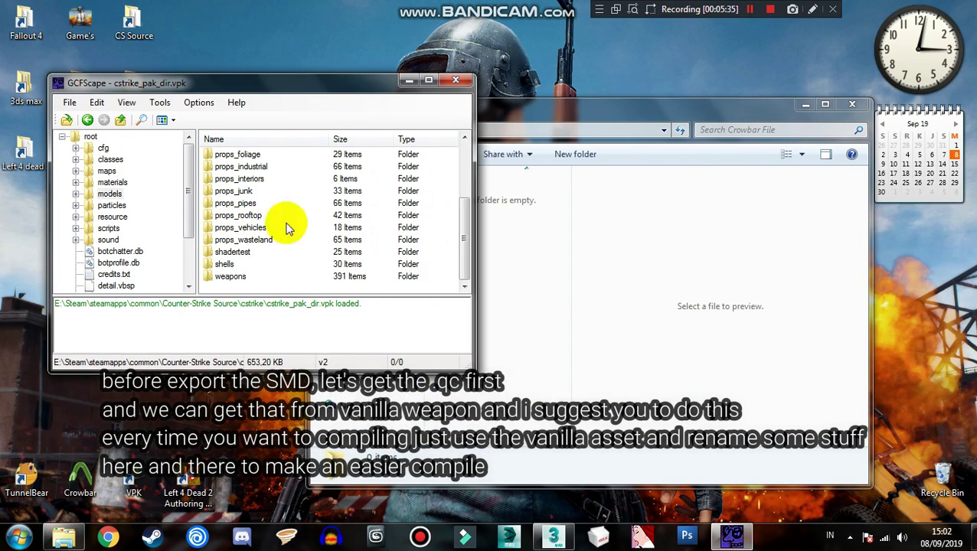
Step: Extract the five v_pist_glock18 files from models/weapons into the Crowbar File folder and close GCFScape
double_click(230, 275)
left_click_drag(260, 191, 387, 245)
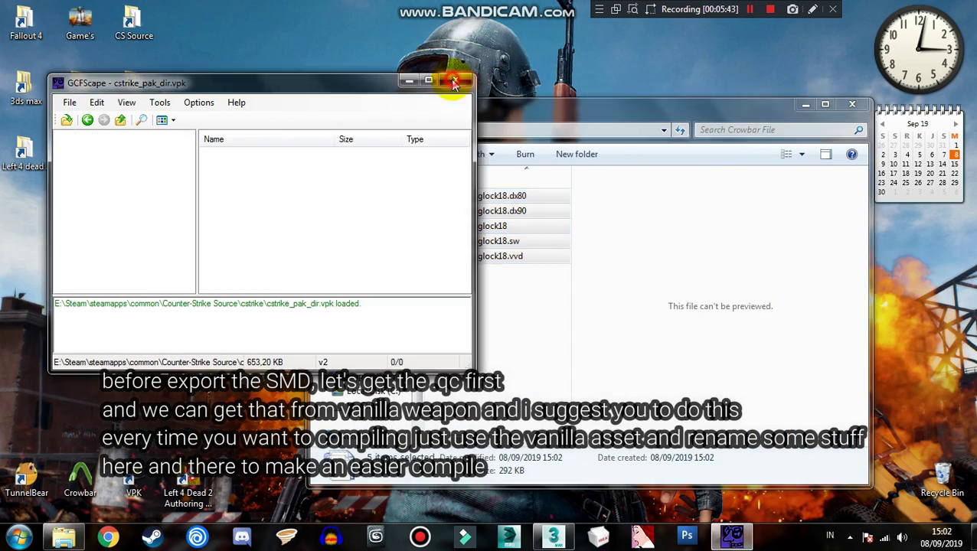
left_click(456, 80)
left_click_drag(567, 108, 421, 108)
Step: Launch Crowbar and choose v_pist_glock18.mdl from the desktop's Crowbar File folder as the model to decompile
double_click(81, 478)
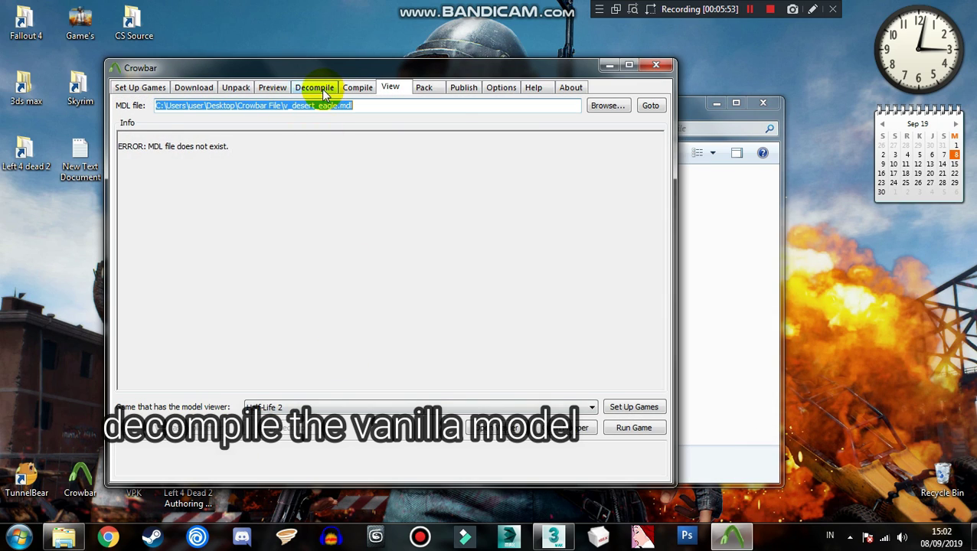
left_click(315, 87)
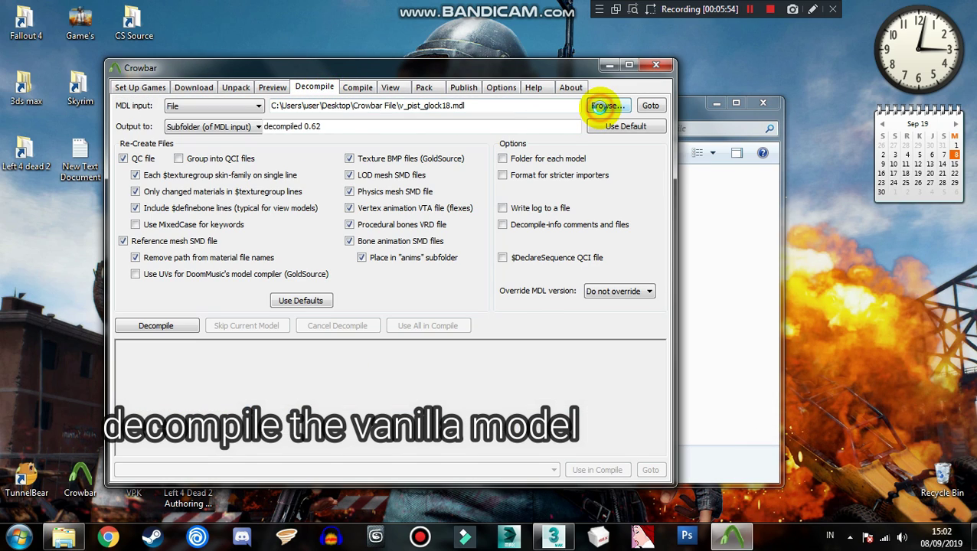
left_click(600, 108)
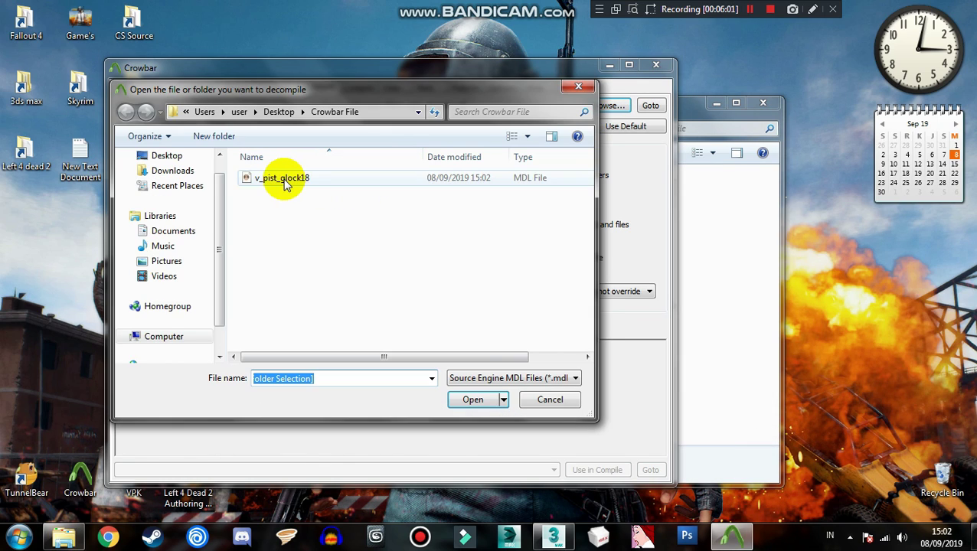
left_click_drag(219, 220, 218, 184)
left_click(191, 177)
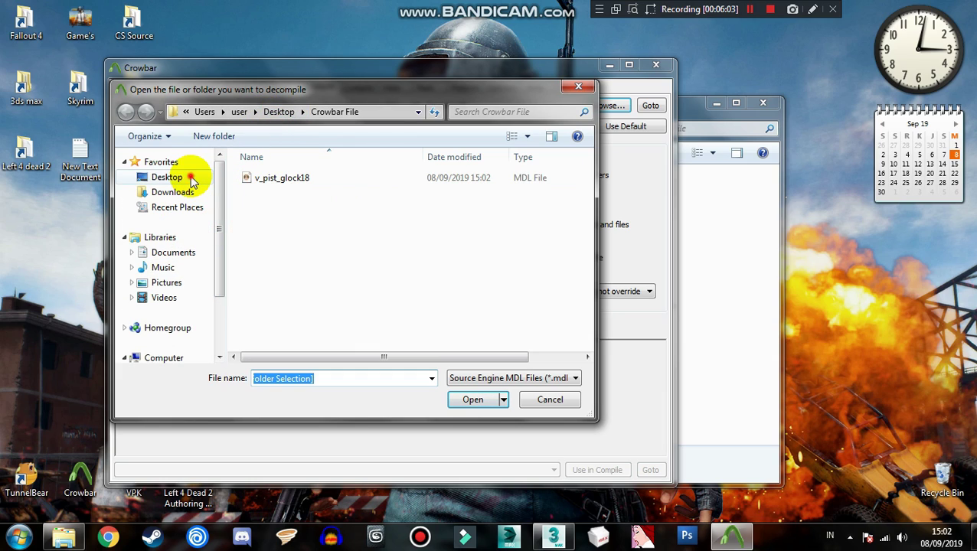
left_click(193, 178)
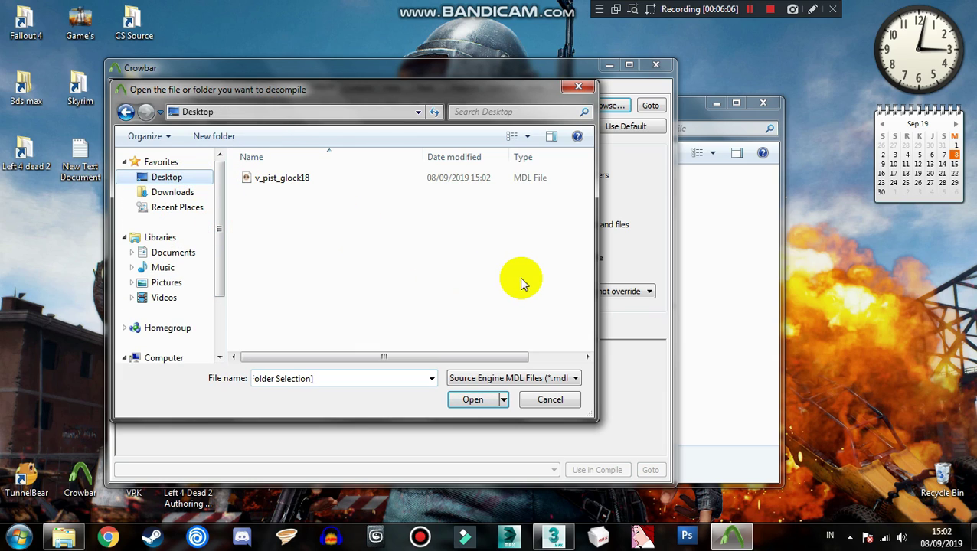
left_click(469, 269)
scroll(404, 277, "down", 3)
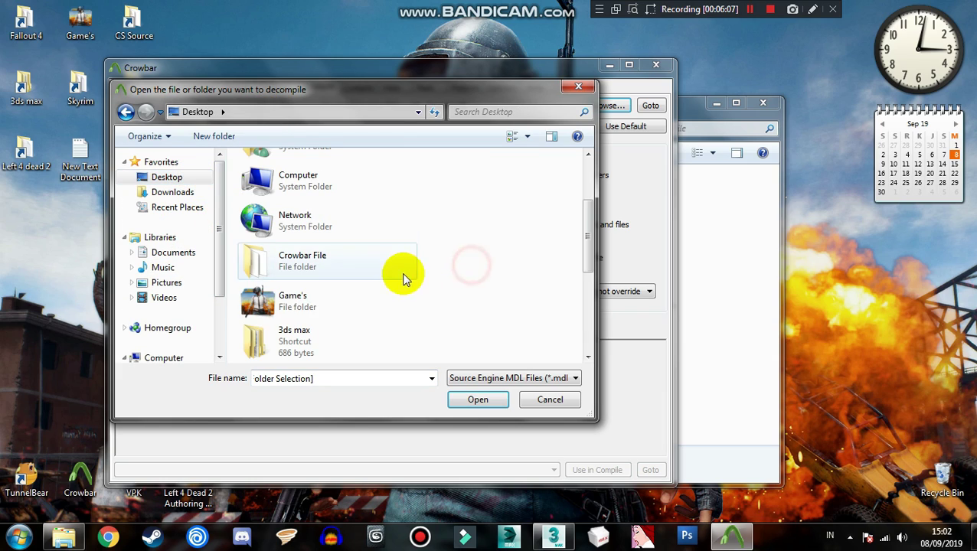
double_click(295, 262)
left_click(297, 177)
left_click(468, 400)
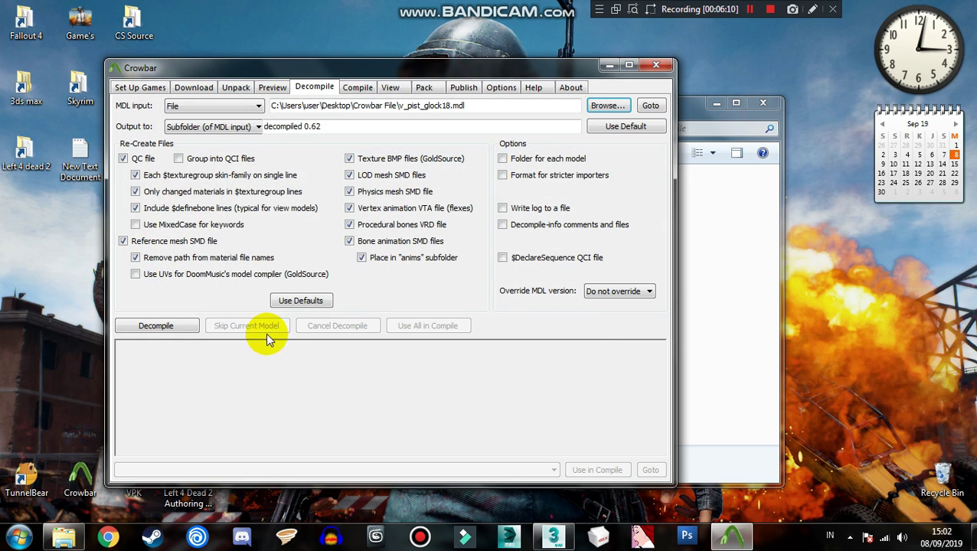
Step: Decompile v_pist_glock18.mdl into the decompiled 0.62 subfolder and close Crowbar
left_click(175, 324)
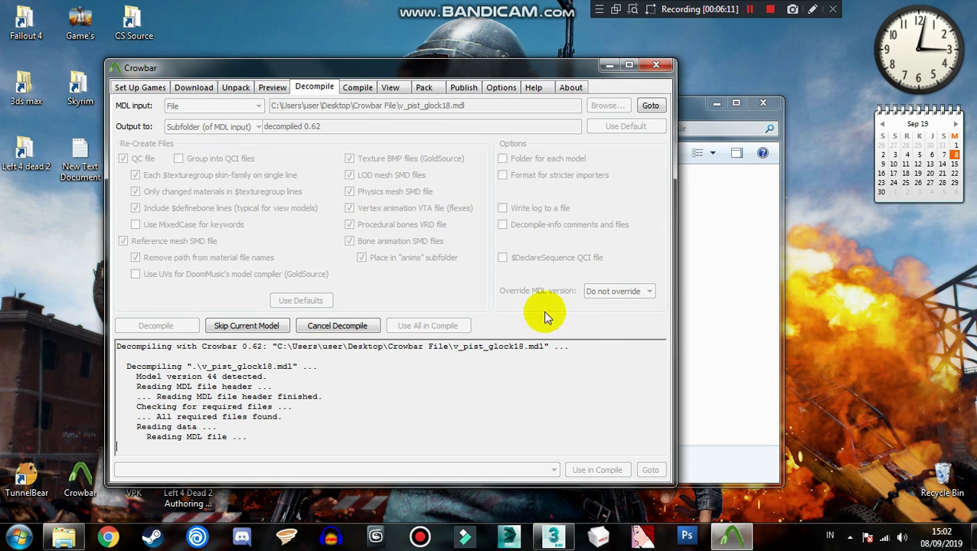
right_click(375, 3)
left_click(401, 41)
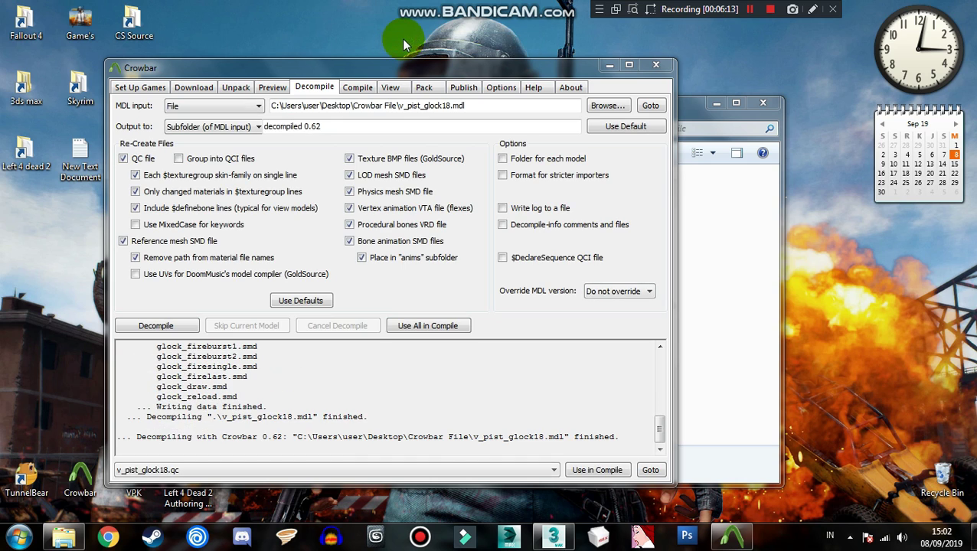
left_click(656, 66)
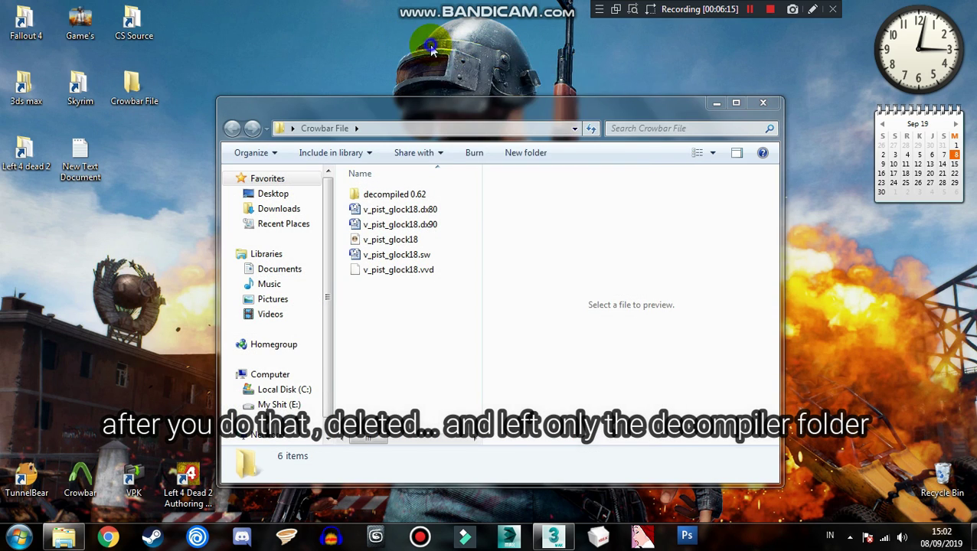
Step: Delete the five extracted v_pist_glock18 files from the Crowbar File folder, keeping only the decompiled 0.62 folder
right_click(448, 46)
left_click(473, 88)
left_click_drag(421, 334, 420, 215)
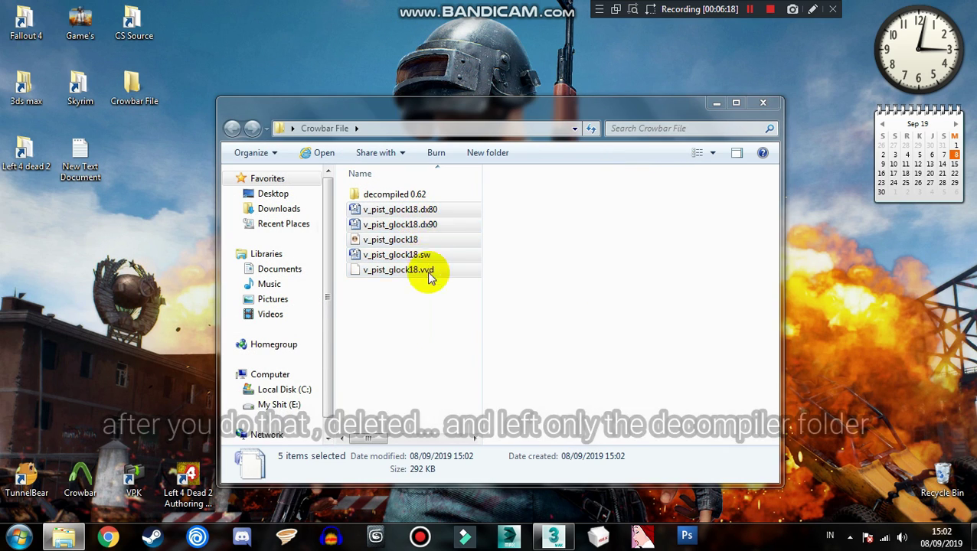
key("Delete")
Step: Examine the decompiled 0.62 folder without the preview pane, checking the reference SMD files and the v_pist_glock18_anims folder
double_click(418, 197)
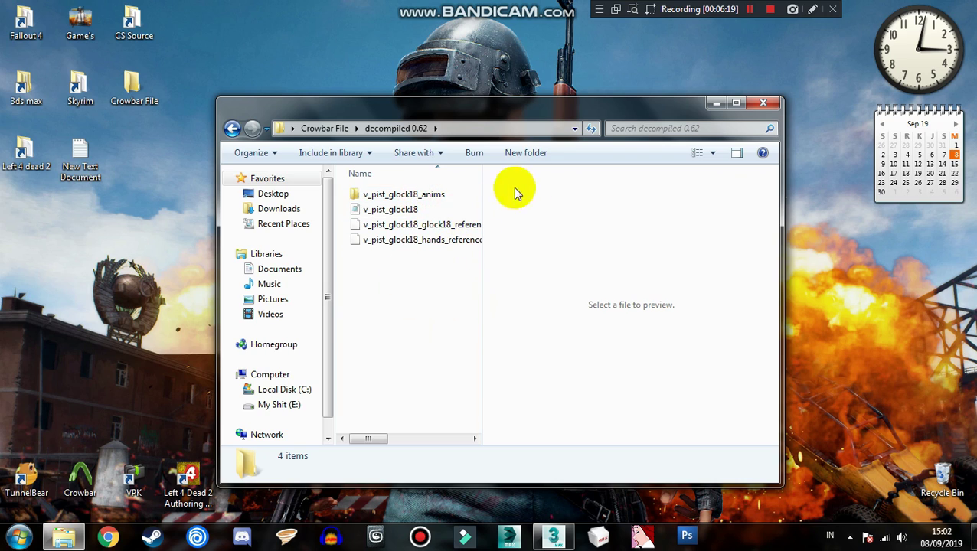
left_click(736, 154)
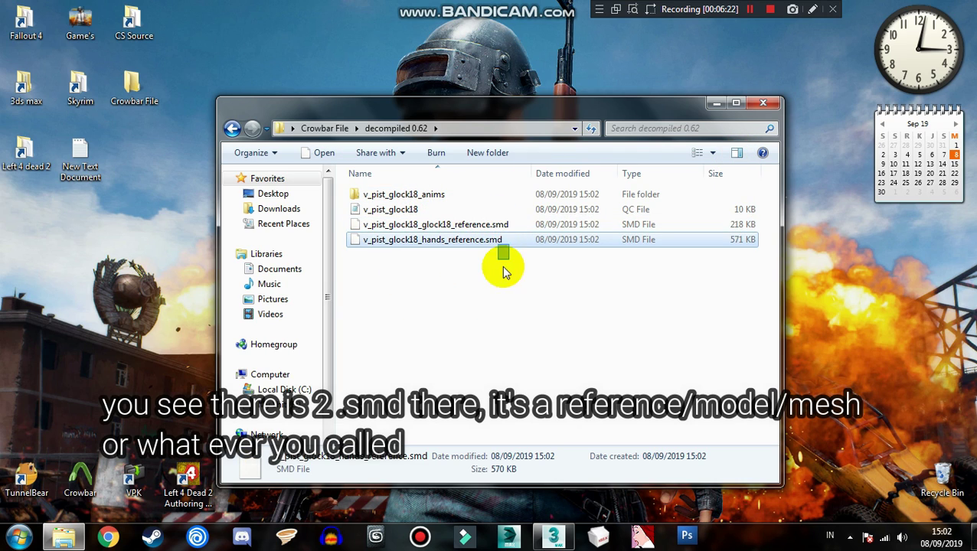
double_click(427, 195)
left_click_drag(459, 345, 440, 321)
left_click(233, 129)
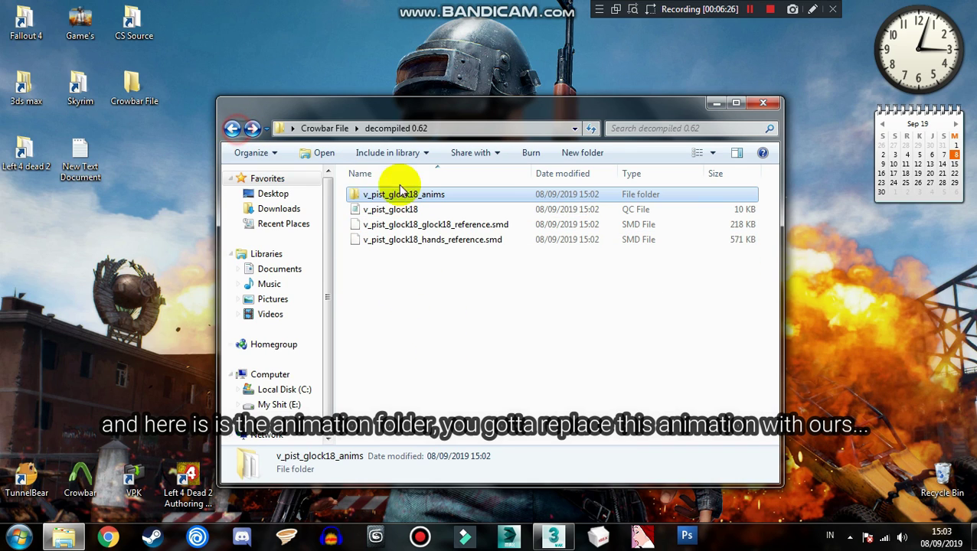
double_click(404, 196)
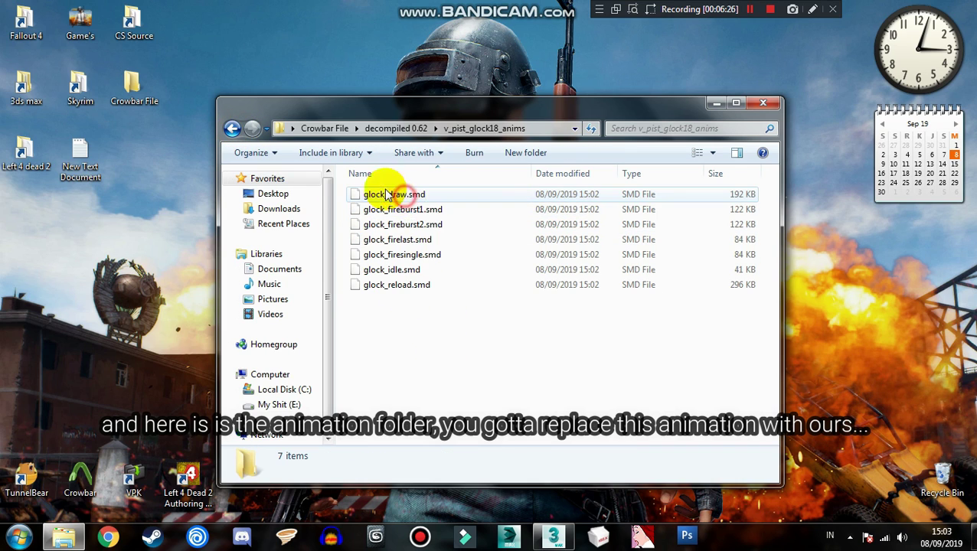
Step: Switch back to 3ds Max and open Wall Worm's DMX/SMD/VTA exporter for the reload scene
left_click(552, 540)
key("alt+e")
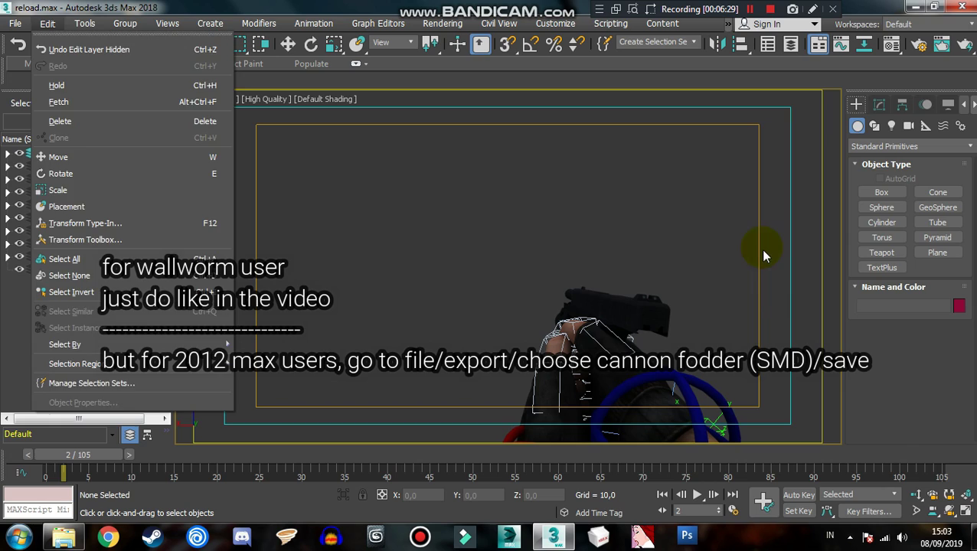
left_click(777, 306)
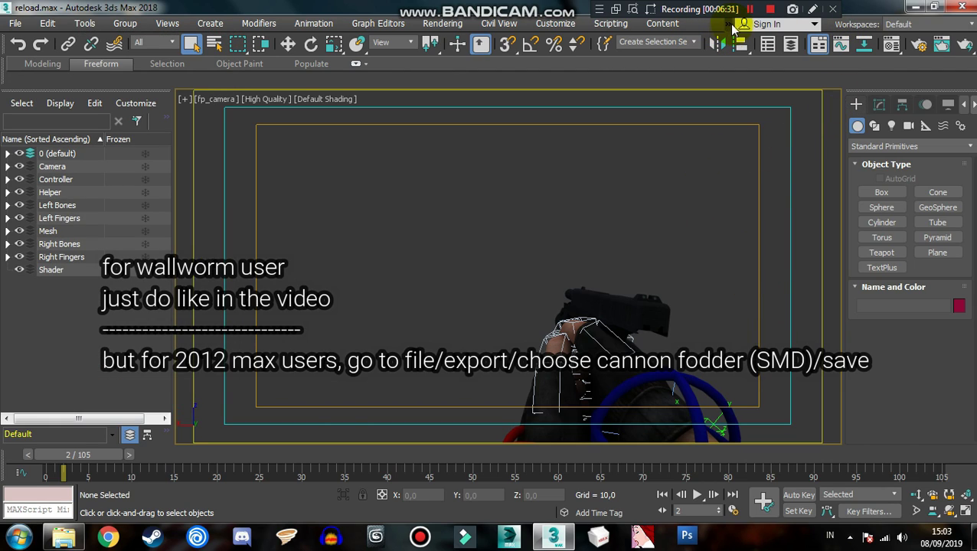
mouse_move(759, 47)
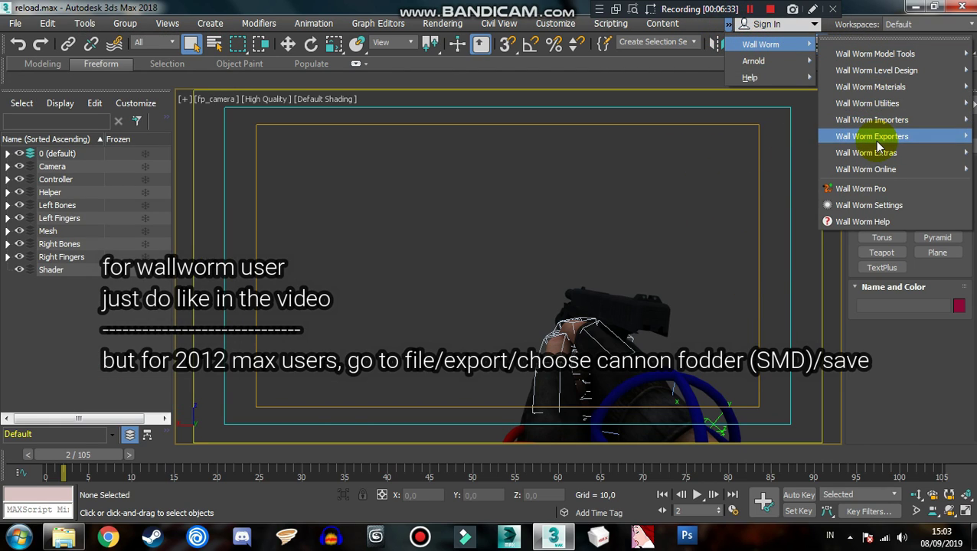
mouse_move(873, 136)
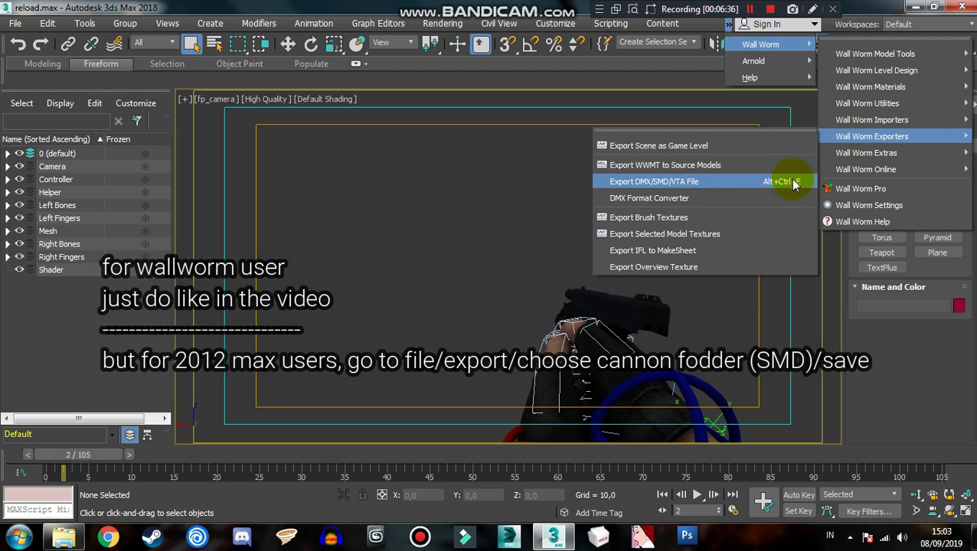
left_click(680, 184)
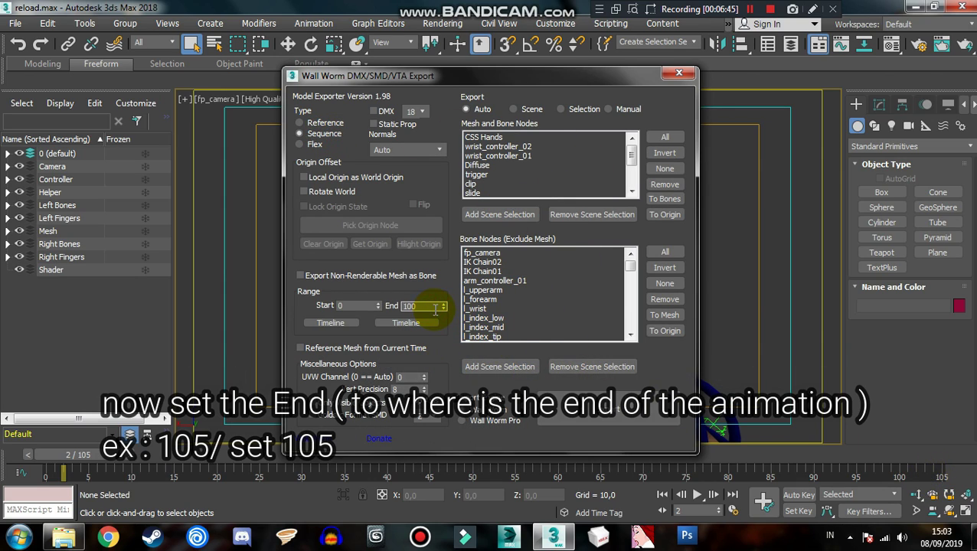
Step: Set the export range's end to 105 and export the reload sequence over glock_reload.smd in v_pist_glock18_anims, closing the exporter when done
type("105")
left_click(608, 409)
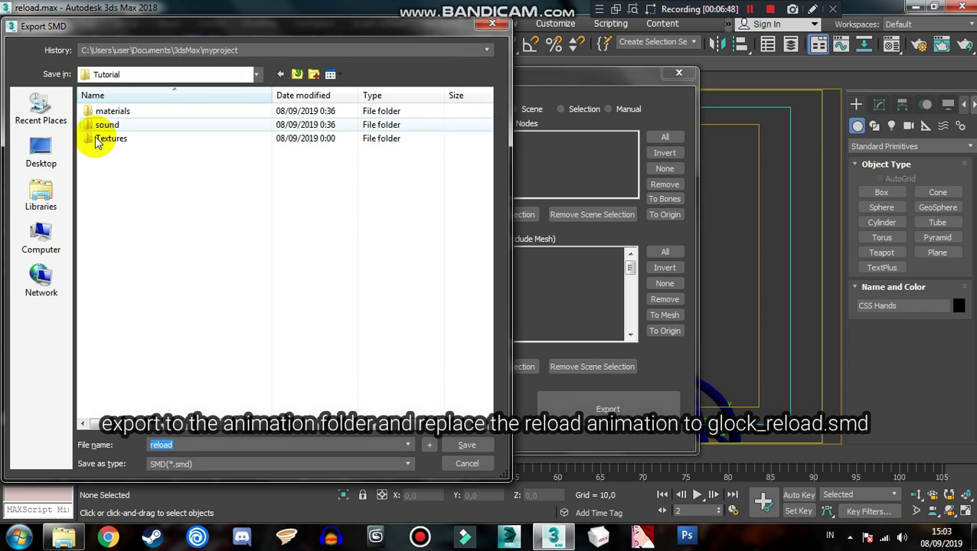
left_click(45, 146)
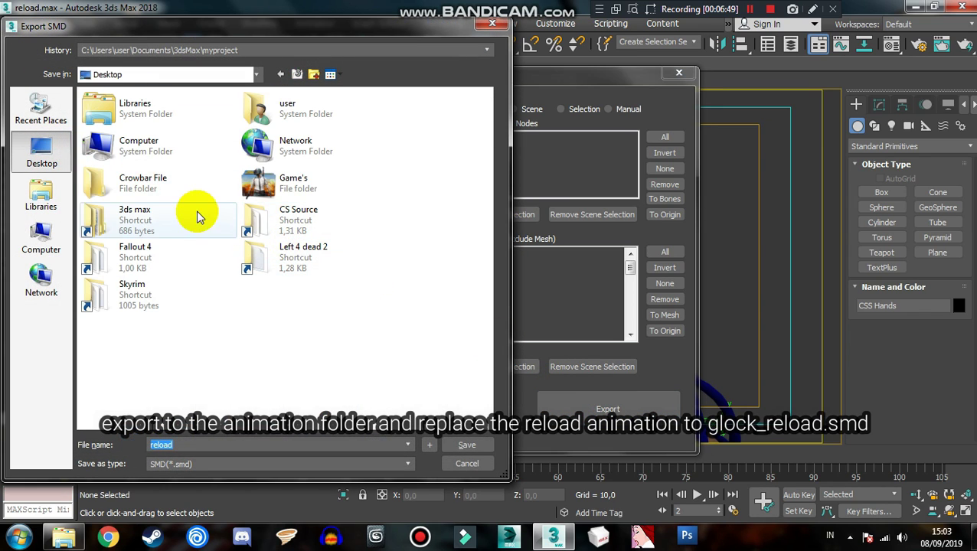
double_click(157, 183)
double_click(147, 114)
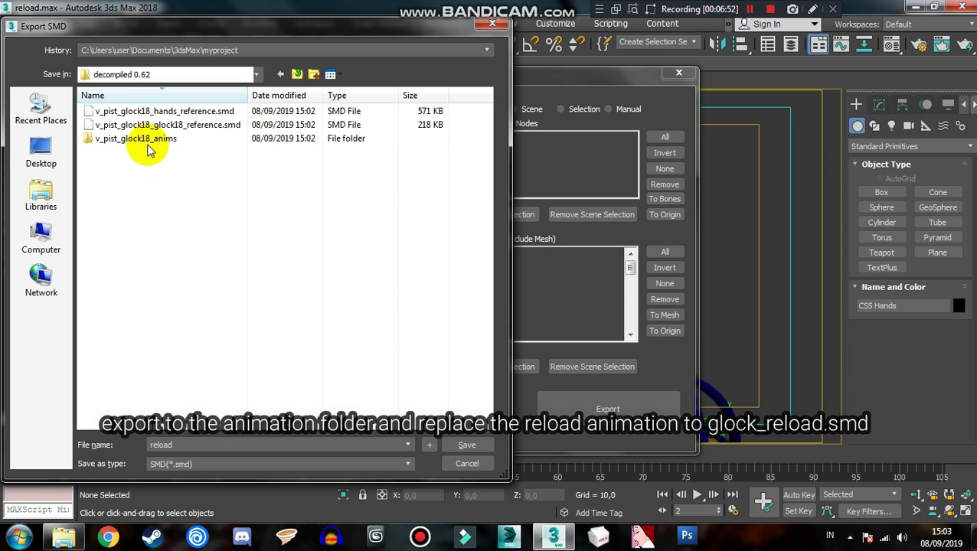
double_click(147, 144)
left_click(132, 111)
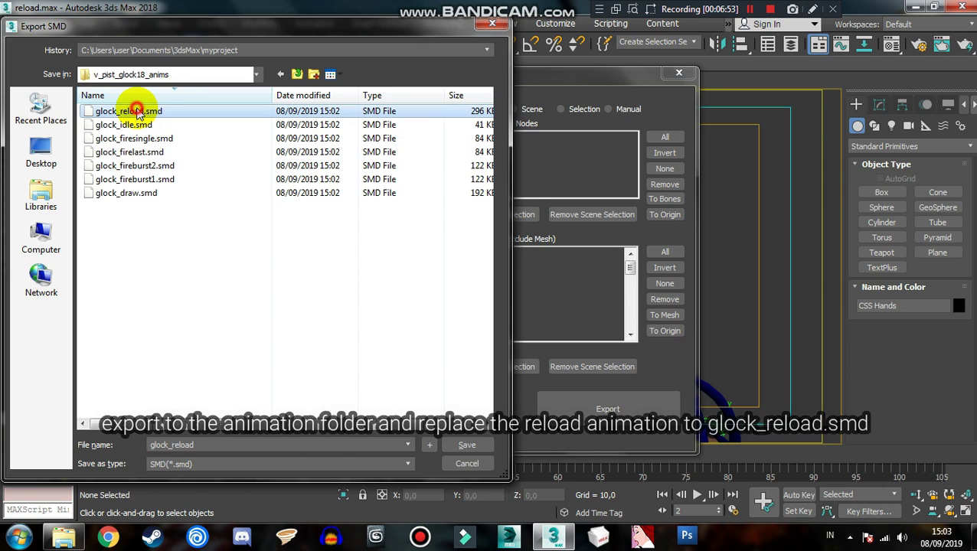
left_click(467, 445)
left_click(534, 324)
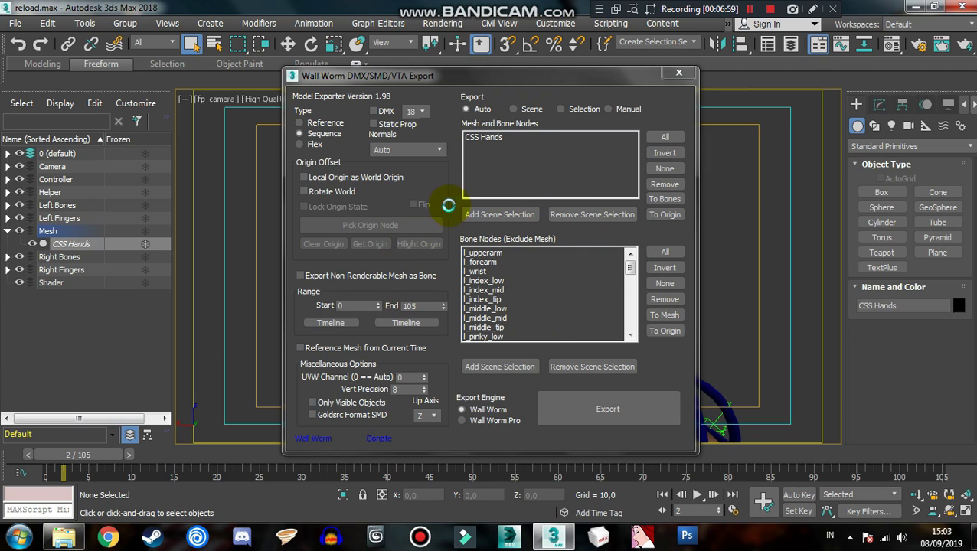
left_click(509, 323)
left_click(678, 72)
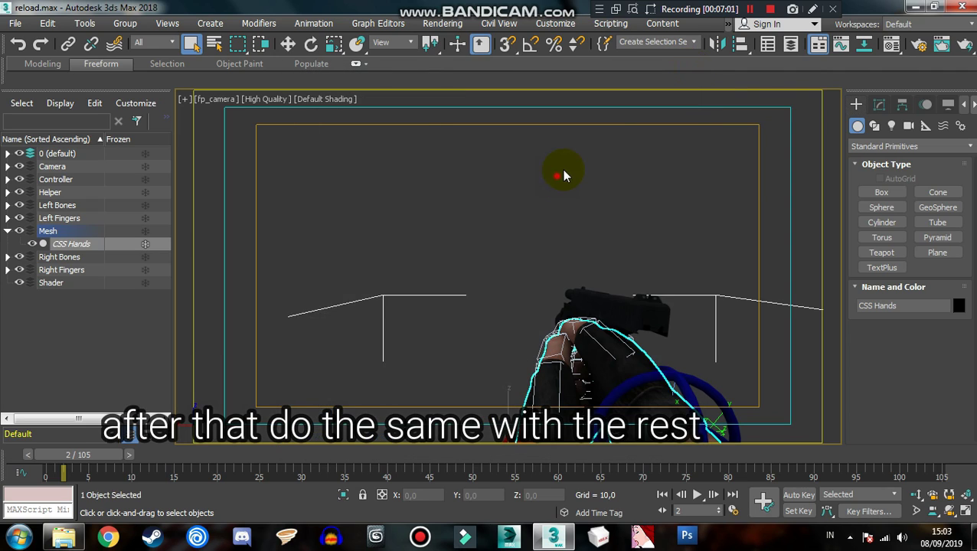
Step: Open the idle scene and export its sequence over glock_idle.smd in the v_pist_glock18_anims folder
left_click(15, 24)
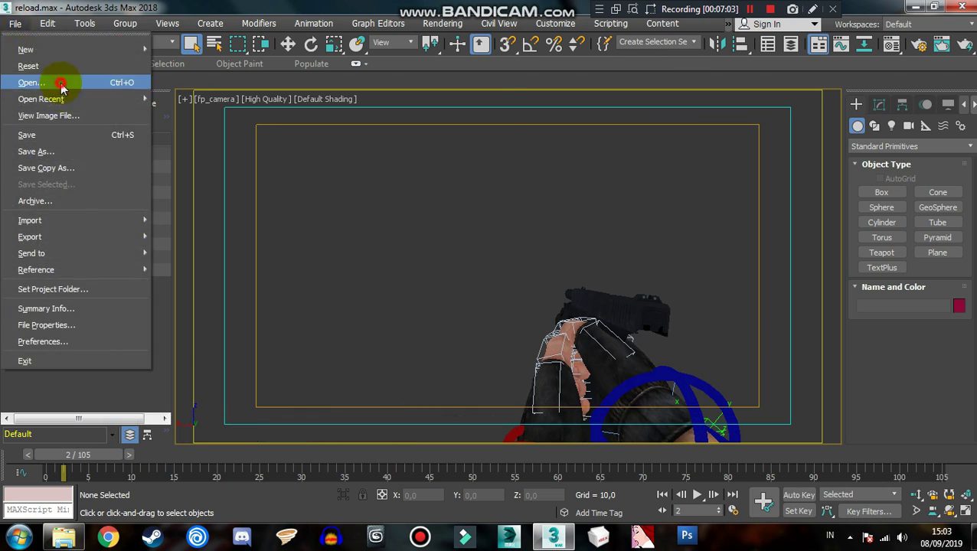
left_click(46, 81)
double_click(136, 196)
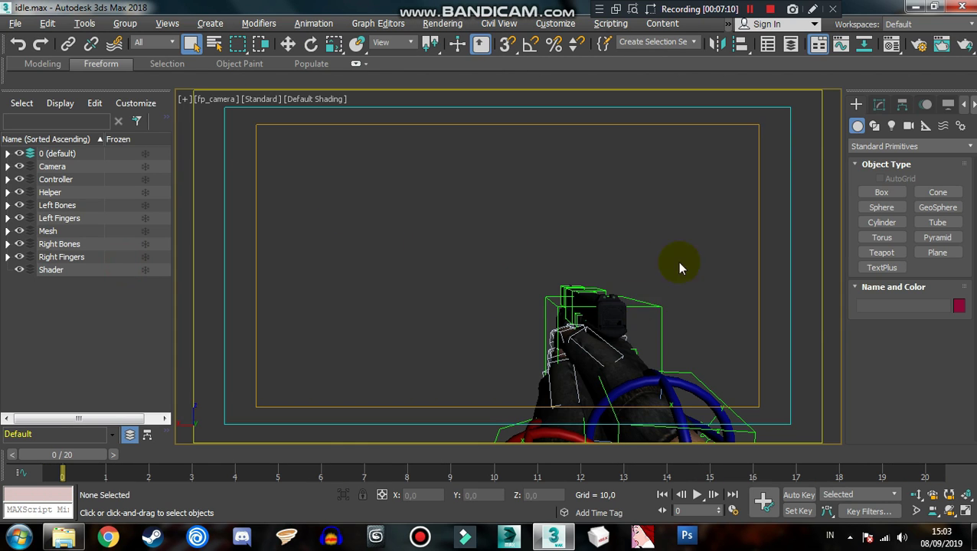
left_click(14, 23)
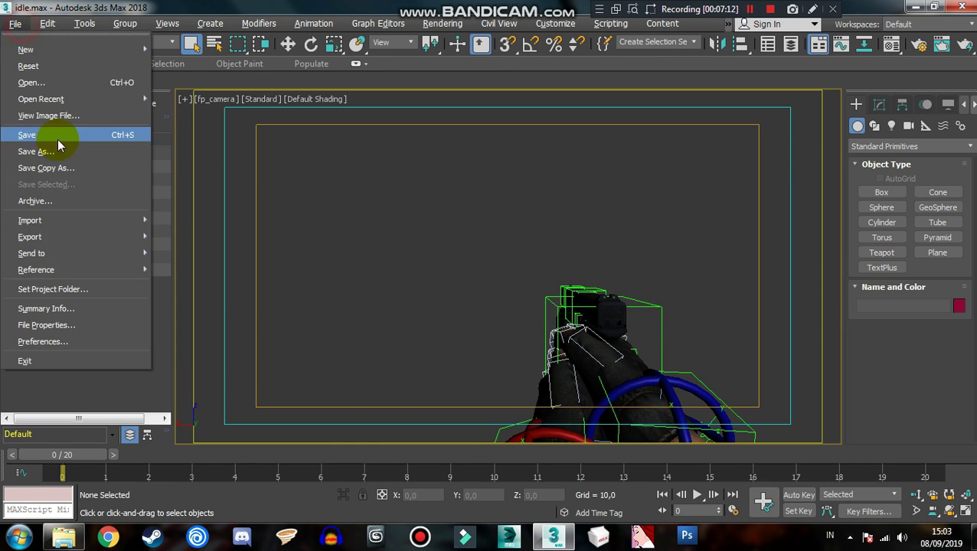
left_click(56, 135)
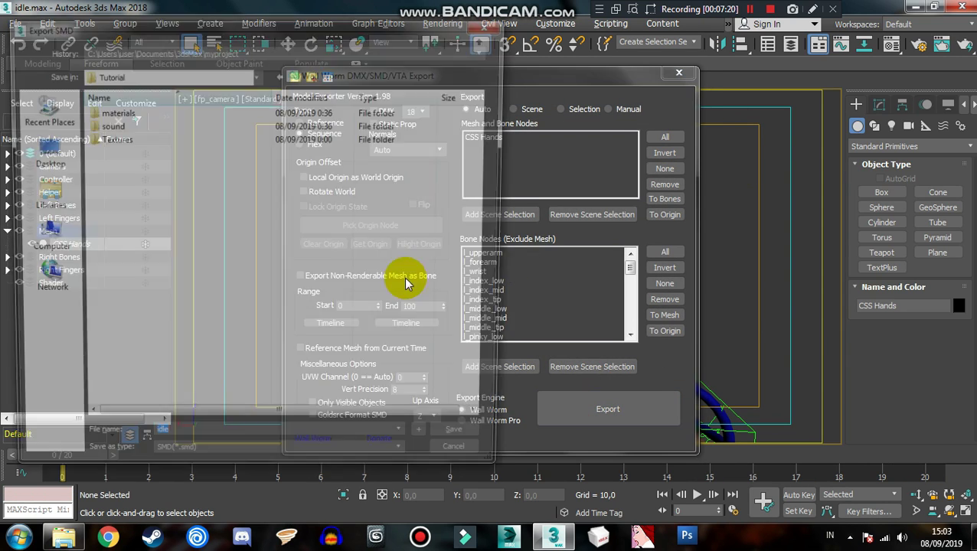
left_click(149, 141)
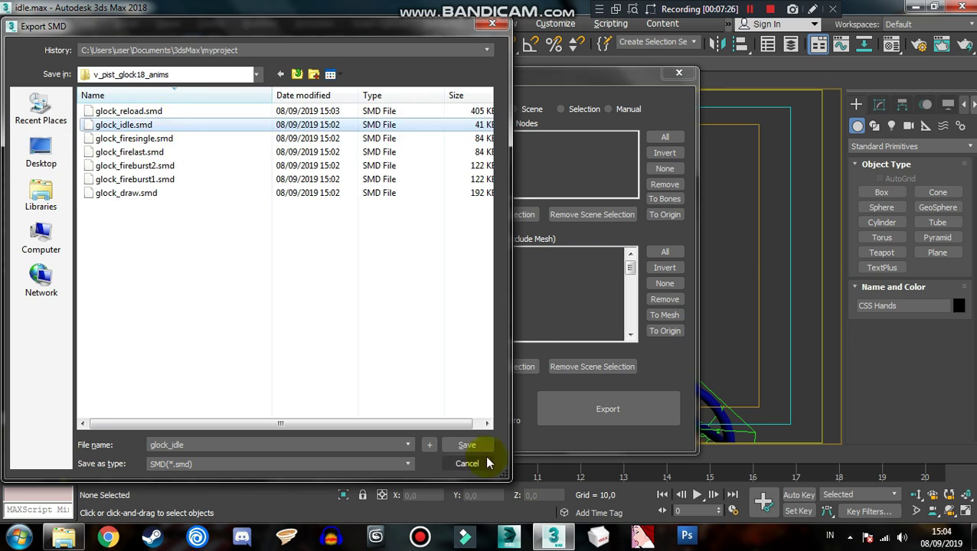
left_click(468, 446)
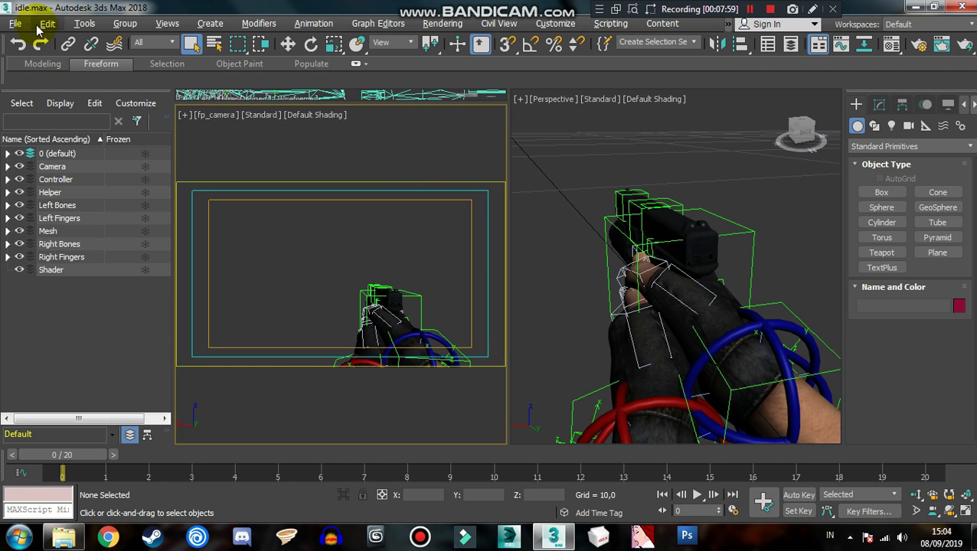
Step: Reopen the idle scene and bring up Wall Worm's exporter with the Reference type
left_click(14, 24)
left_click(33, 81)
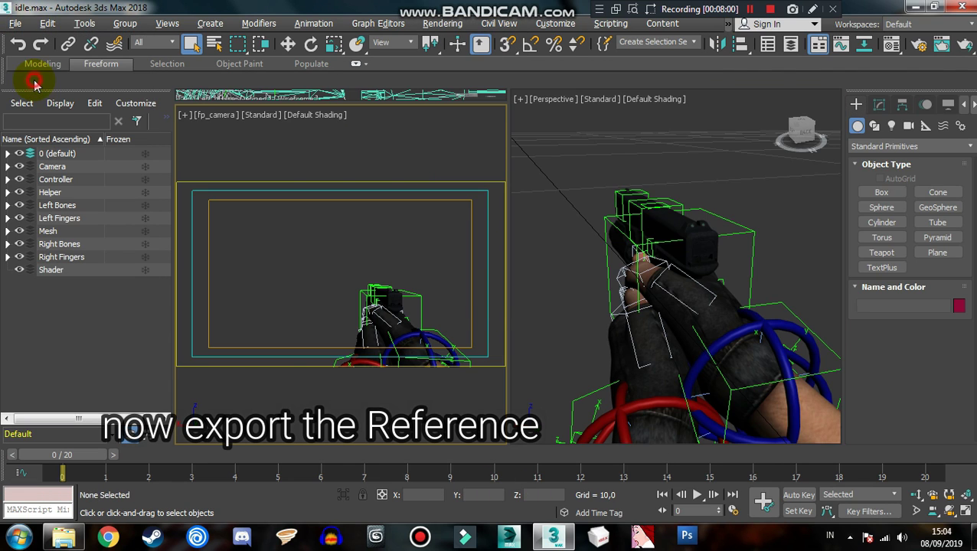
left_click(490, 290)
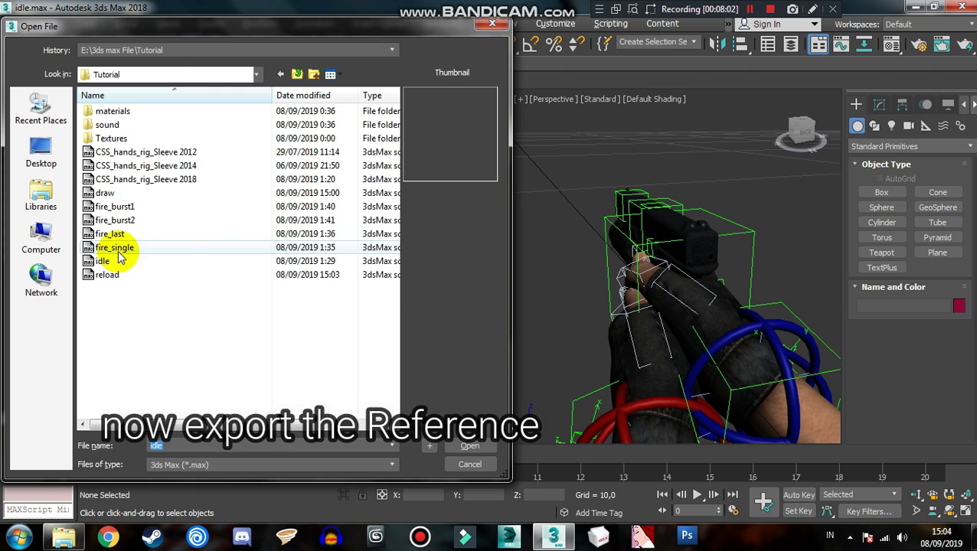
left_click(108, 264)
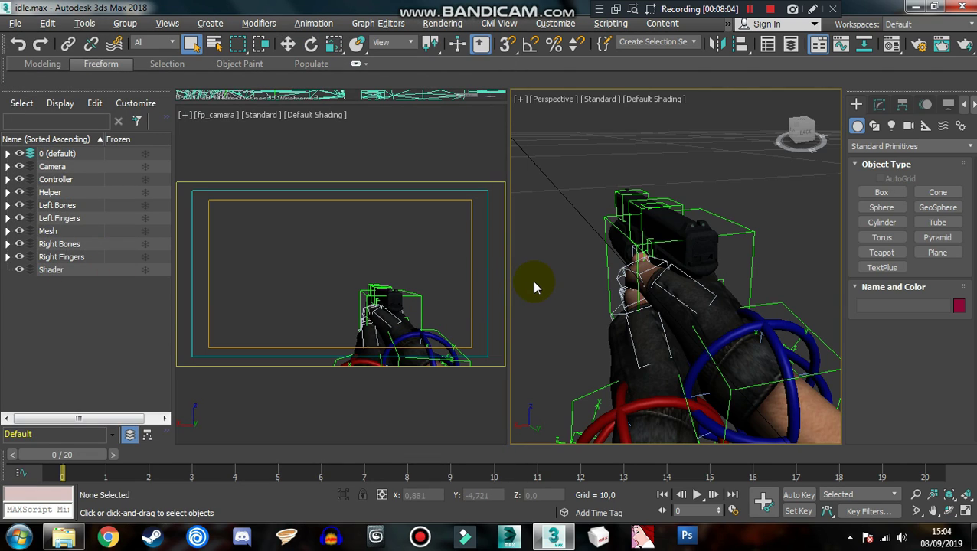
key("ctrl+e")
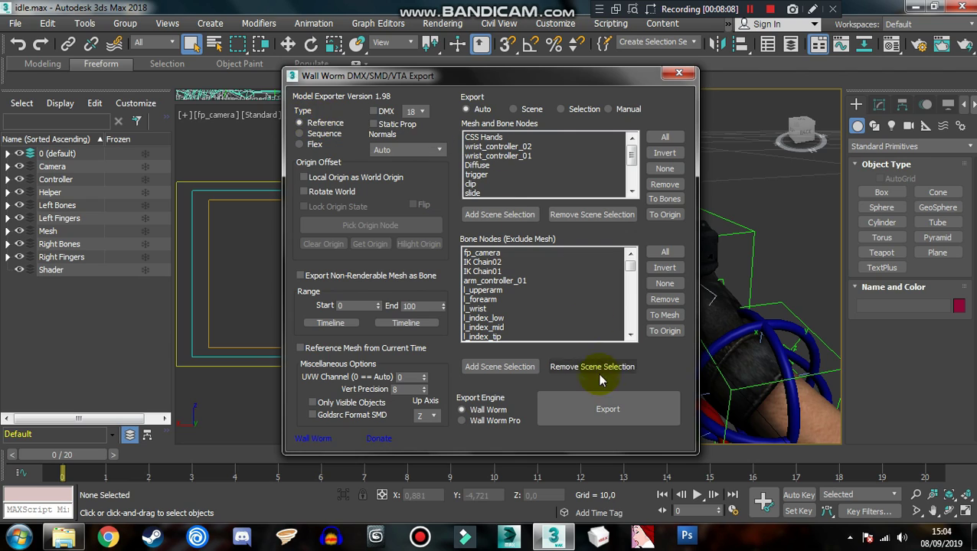
Step: Start the reference export and browse to the decompiled 0.62 folder inside Crowbar File on the desktop
left_click(589, 394)
left_click(42, 152)
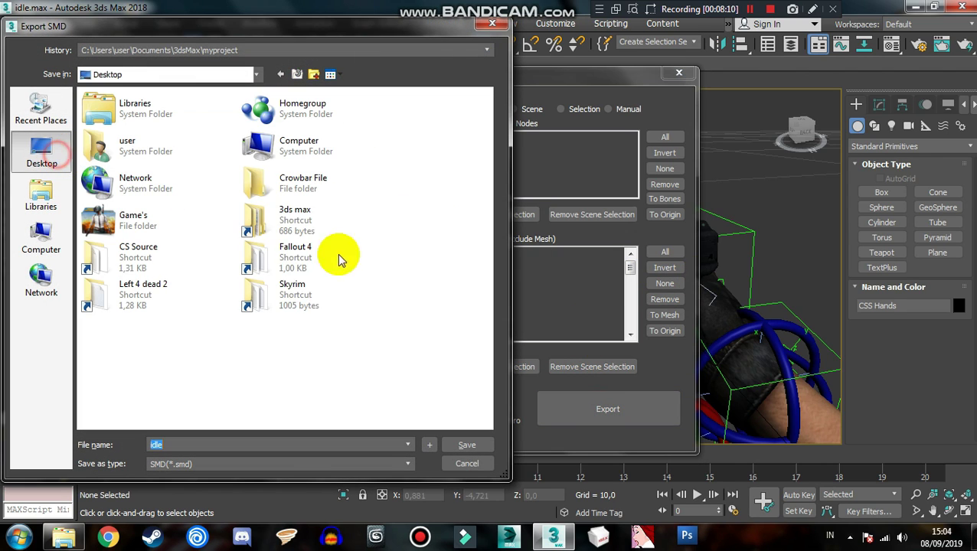
double_click(269, 179)
double_click(167, 111)
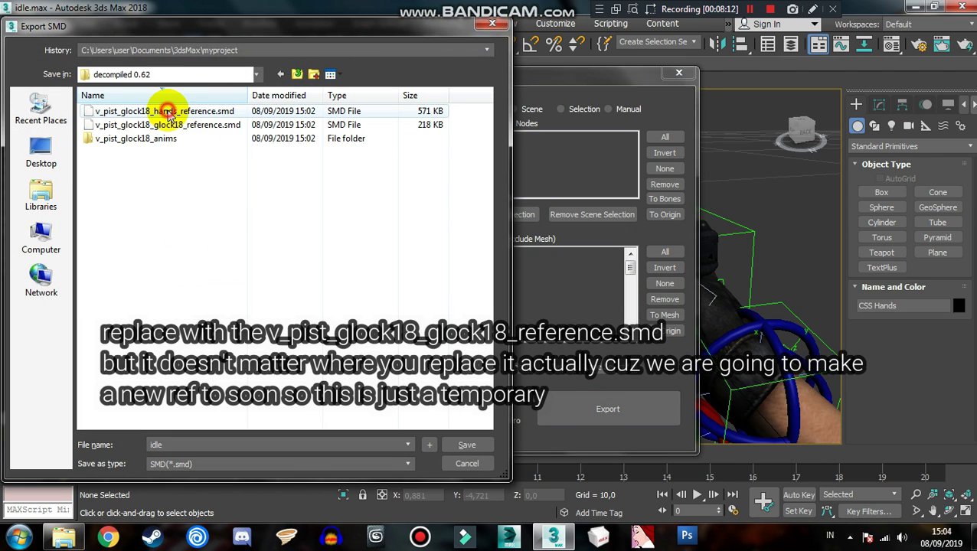
left_click(192, 115)
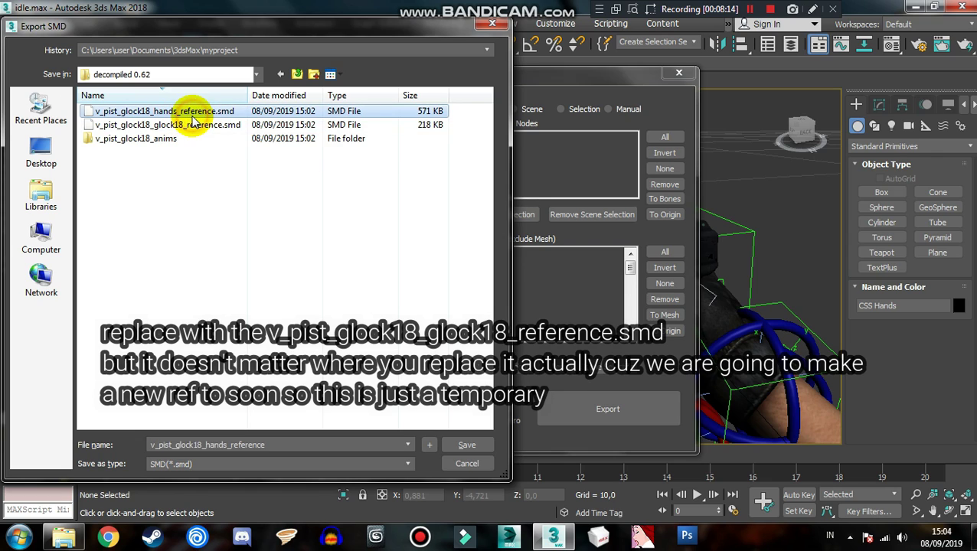
key("Delete")
key("Escape")
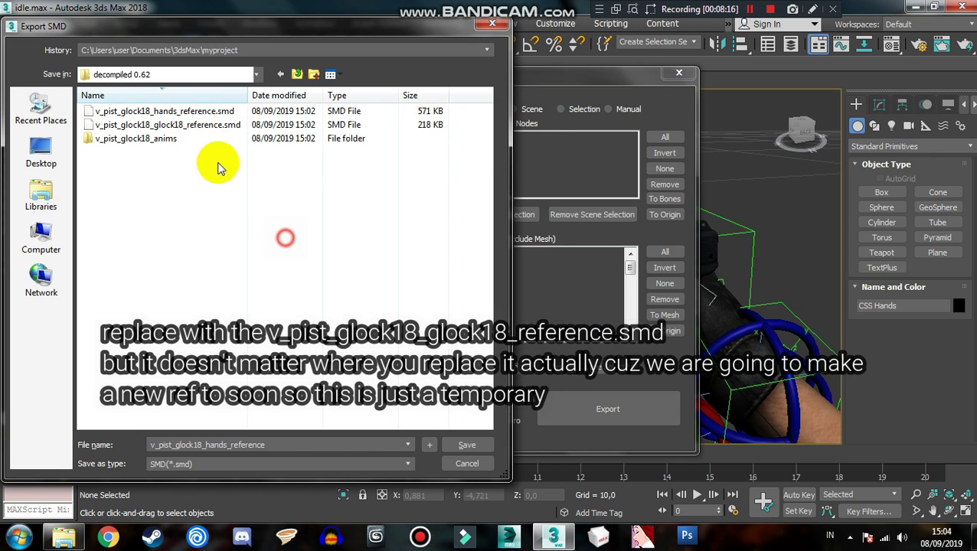
Step: Save the reference export over v_pist_glock18_glock18_reference.smd and close the exporter
left_click(201, 126)
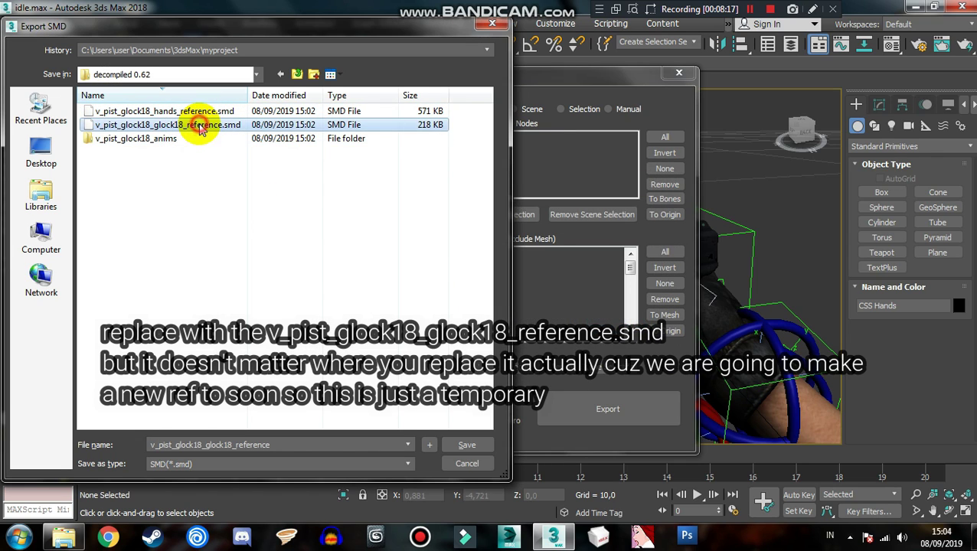
left_click(454, 445)
left_click(525, 327)
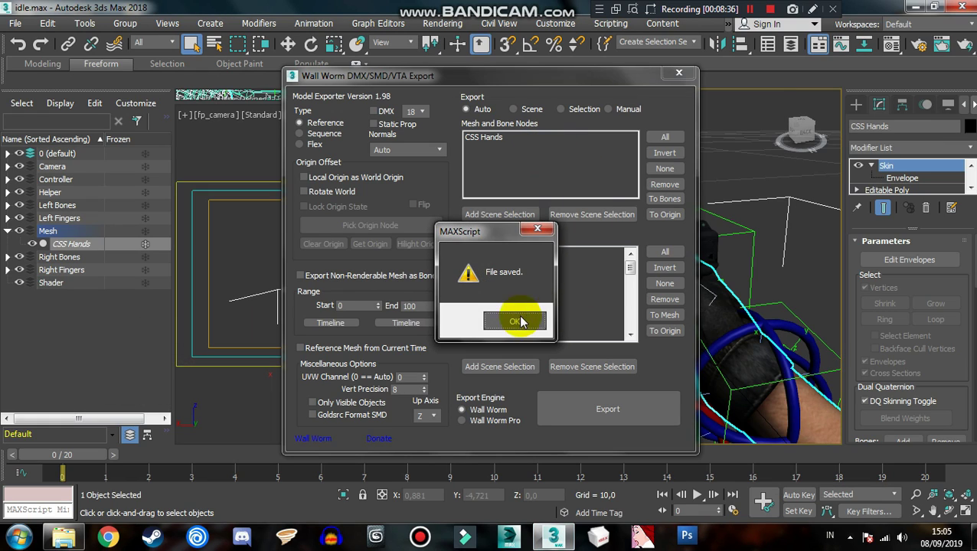
left_click(522, 321)
left_click(677, 73)
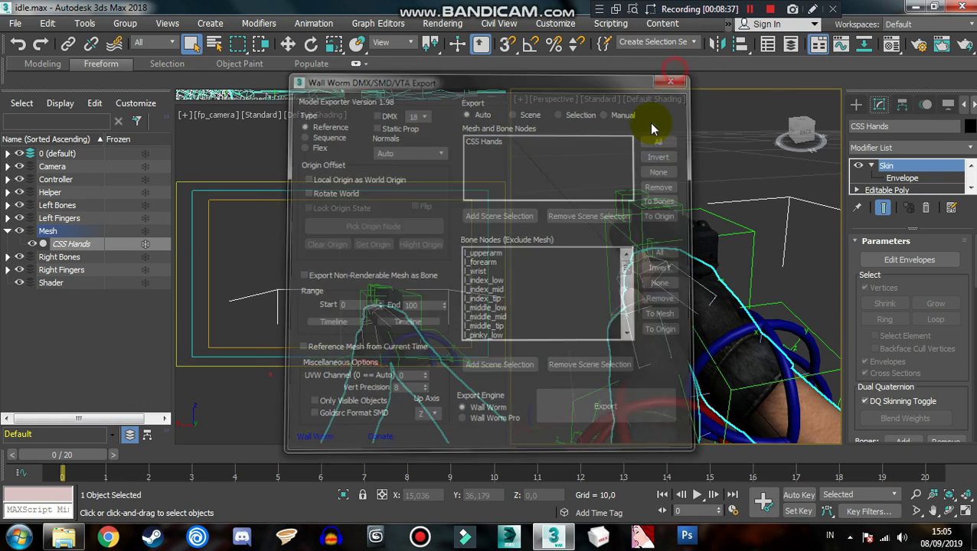
Step: Open the fire_burst1 scene and export its sequence over glock_fireburst1.smd in the v_pist_glock18_anims folder
left_click(16, 23)
left_click(48, 89)
left_click(490, 291)
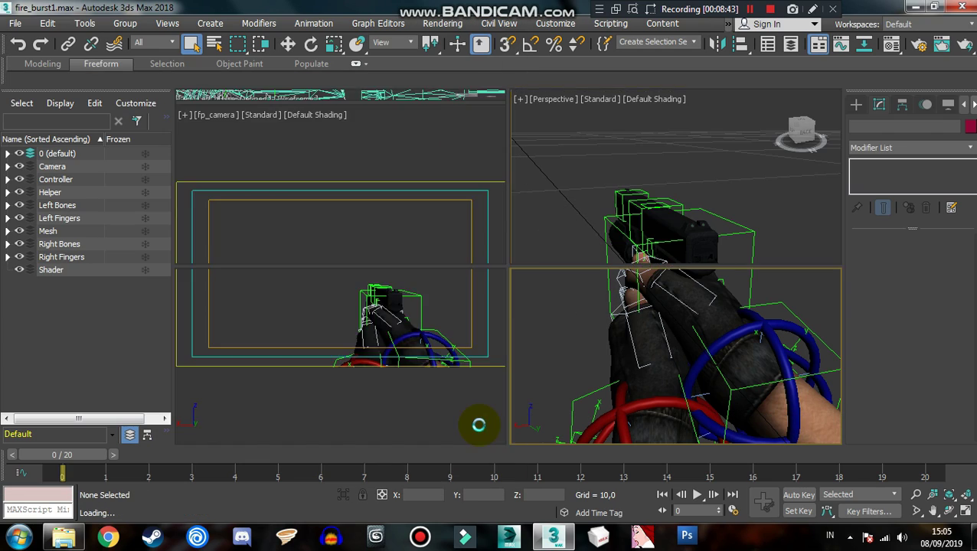
left_click(696, 495)
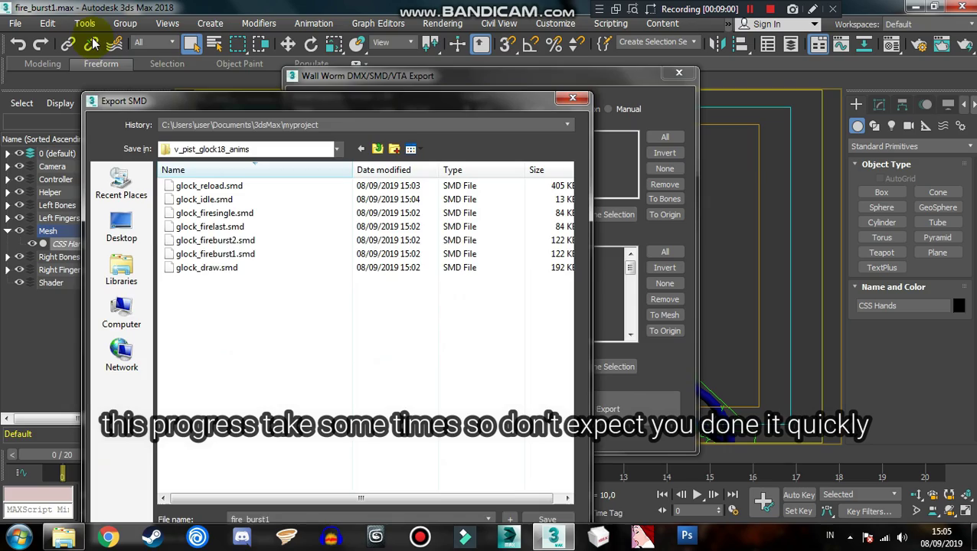
double_click(215, 253)
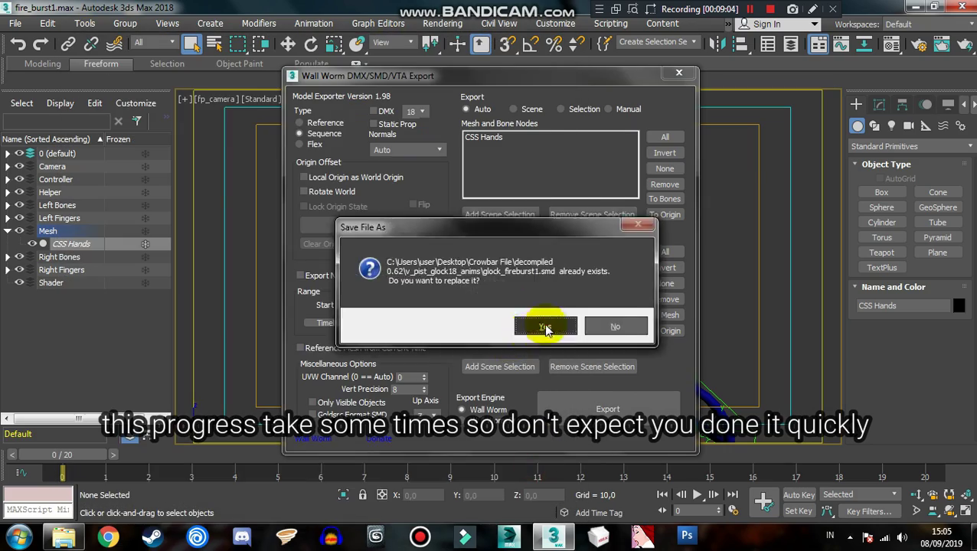
left_click(546, 323)
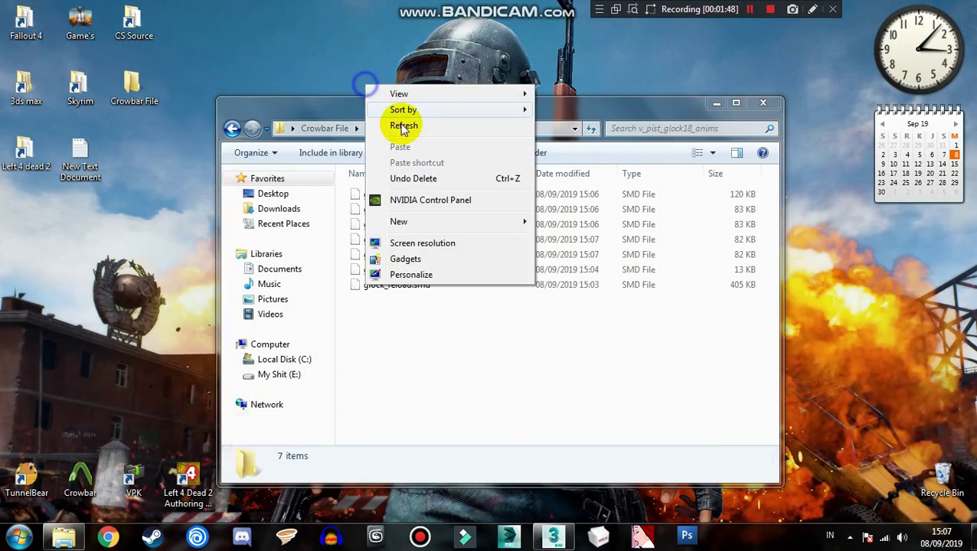
Step: Go back from the v_pist_glock18_anims folder to decompiled 0.62 and check the exported reference SMD there
left_click(403, 125)
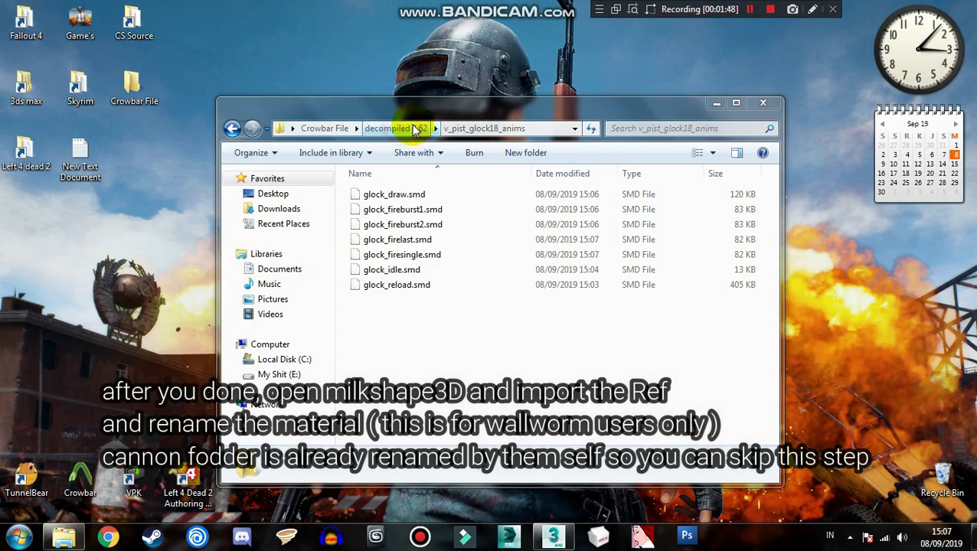
left_click(232, 128)
right_click(147, 191)
left_click(163, 224)
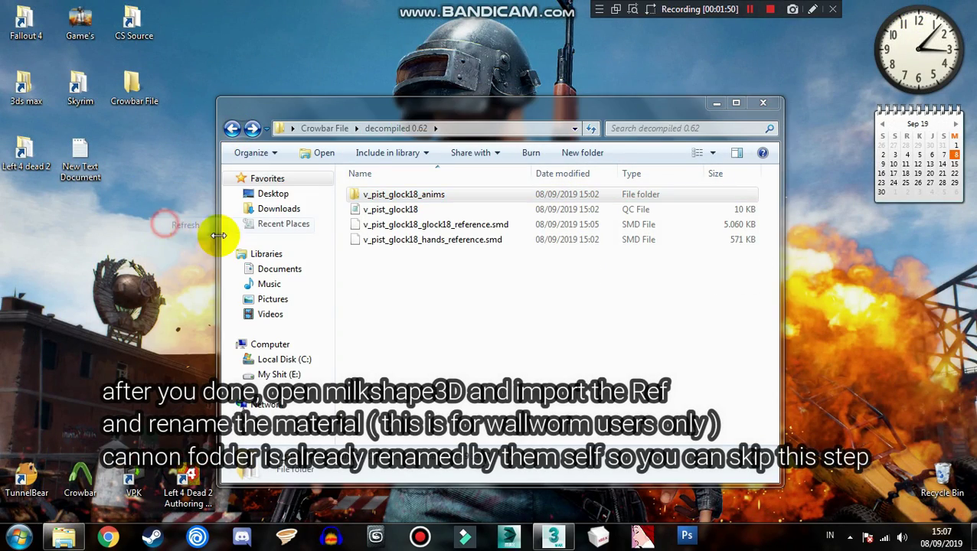
left_click(437, 290)
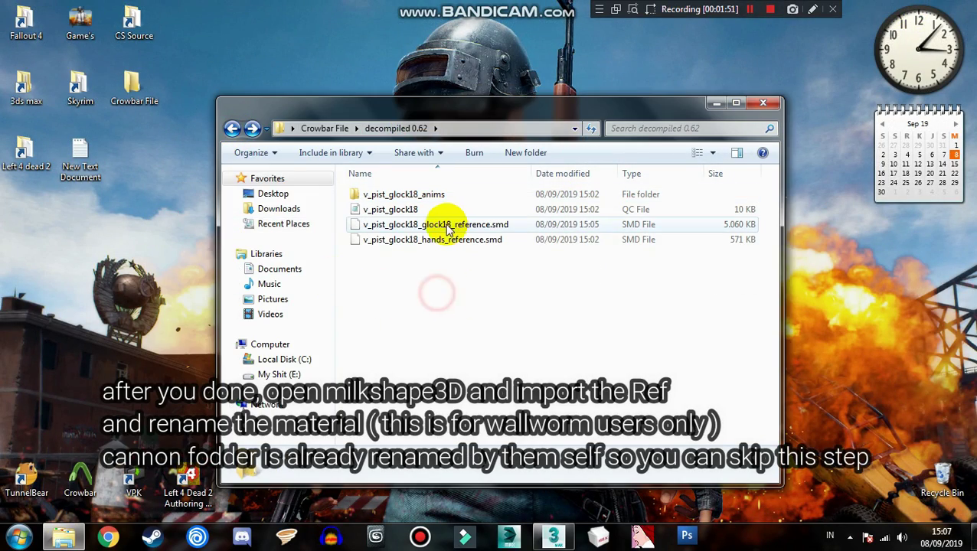
Step: Launch MilkShape 3D and bring its window in front of the decompiled 0.62 folder window
left_click(600, 537)
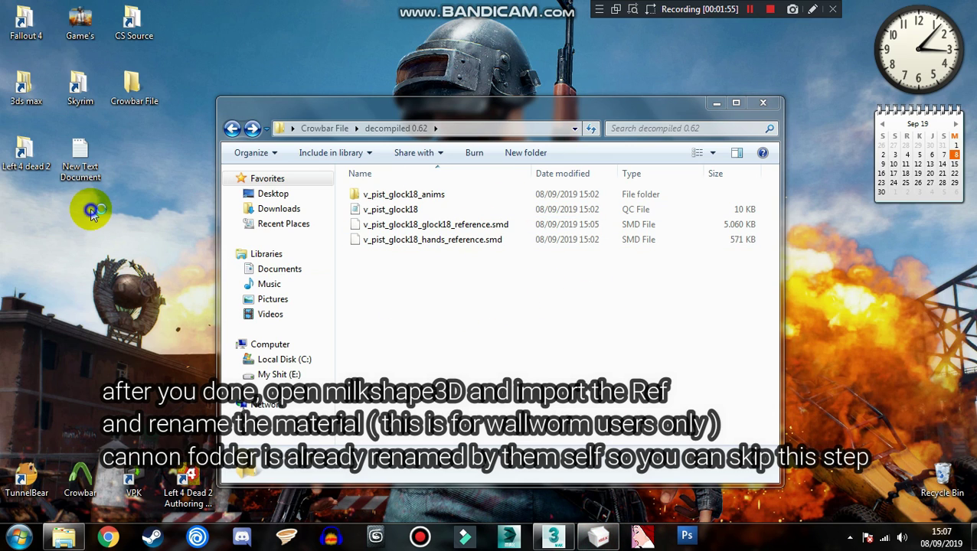
left_click_drag(344, 102, 558, 105)
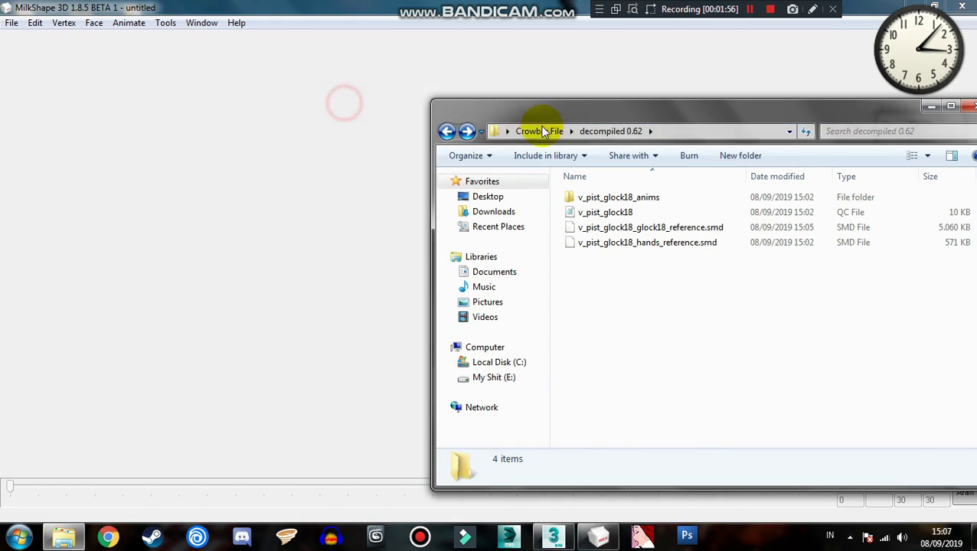
left_click(242, 141)
Step: Import v_pist_glock18_glock18_reference.smd as a Half-Life SMD with triangles, skeleton and renamed bones
left_click(11, 23)
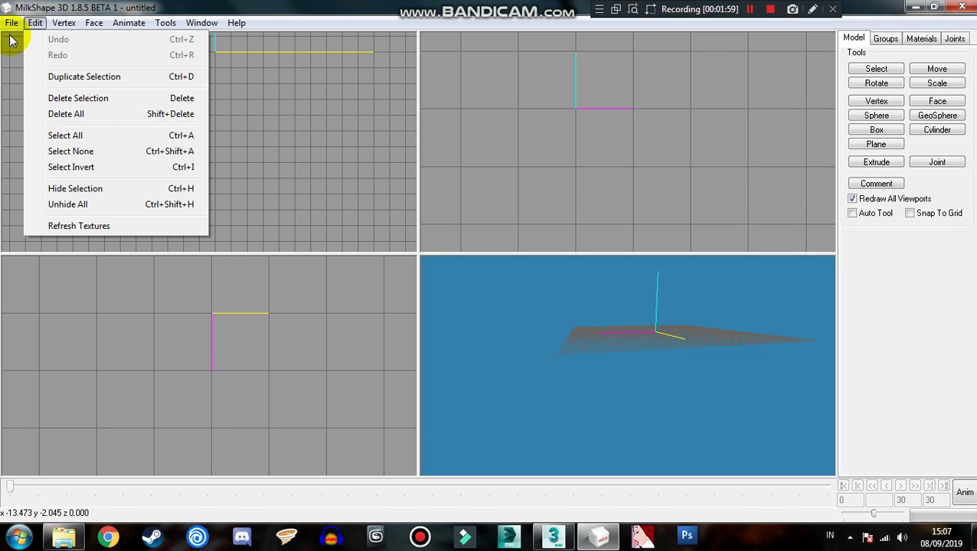
mouse_move(12, 23)
left_click(312, 160)
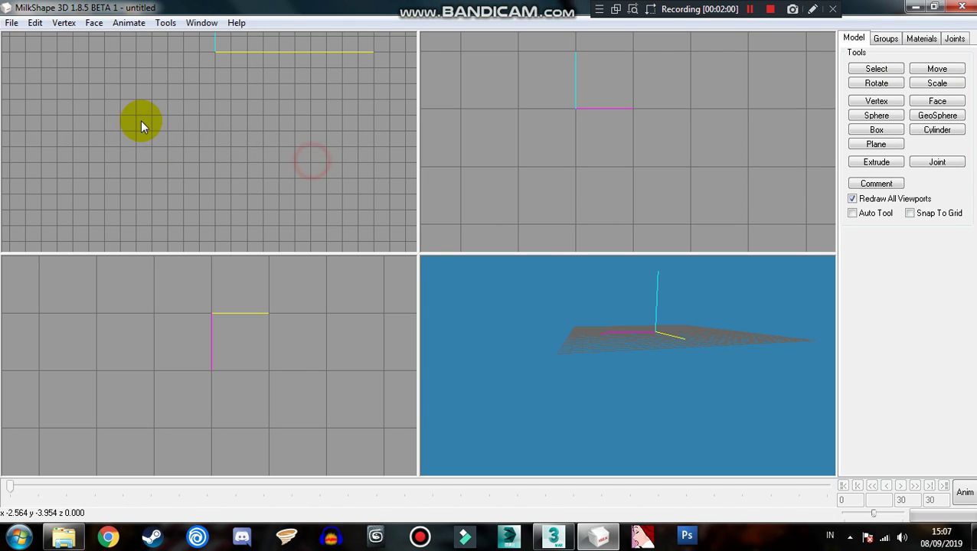
left_click(4, 23)
mouse_move(77, 126)
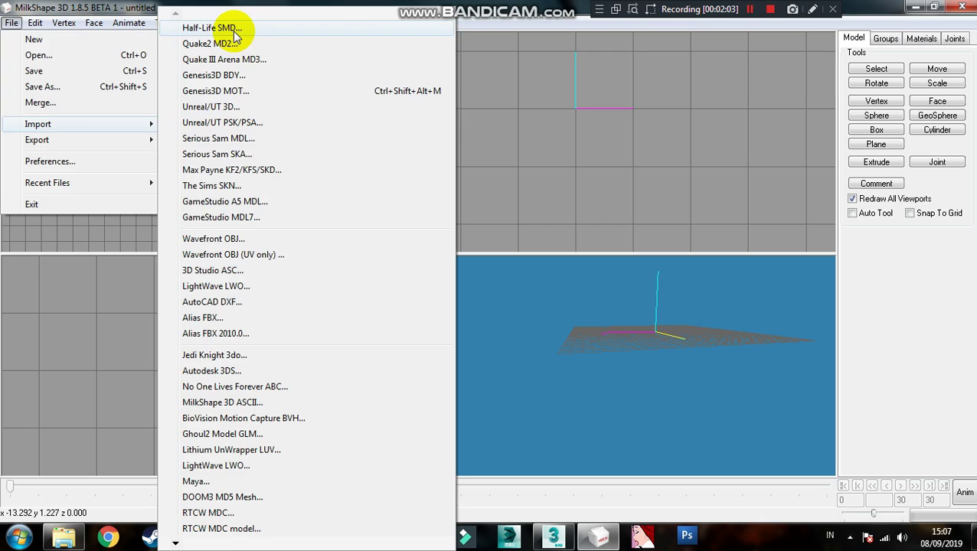
left_click(211, 28)
left_click(275, 144)
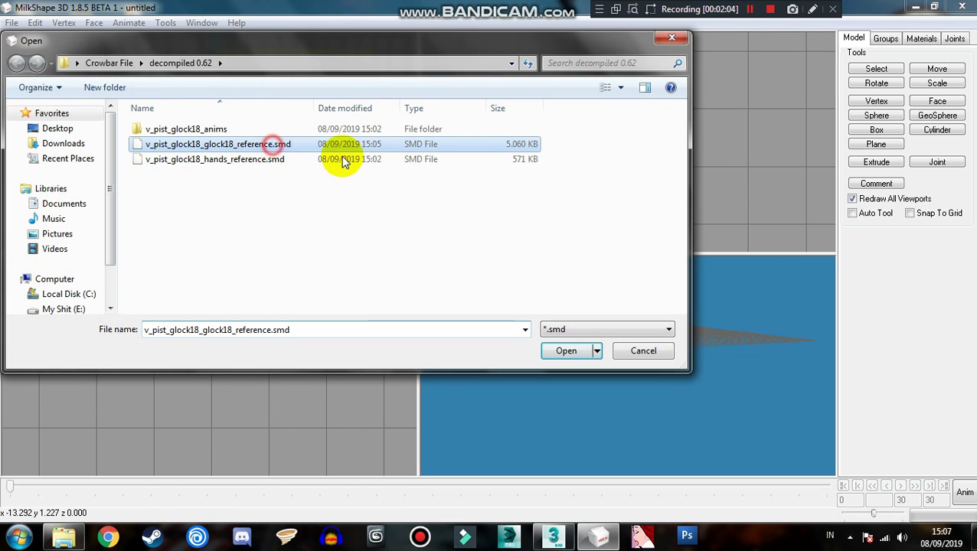
left_click(567, 351)
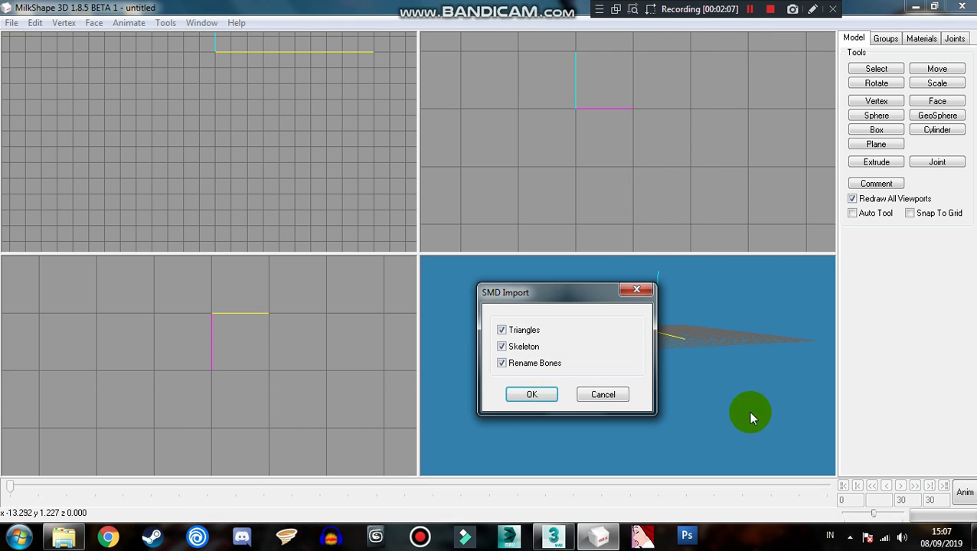
left_click(534, 395)
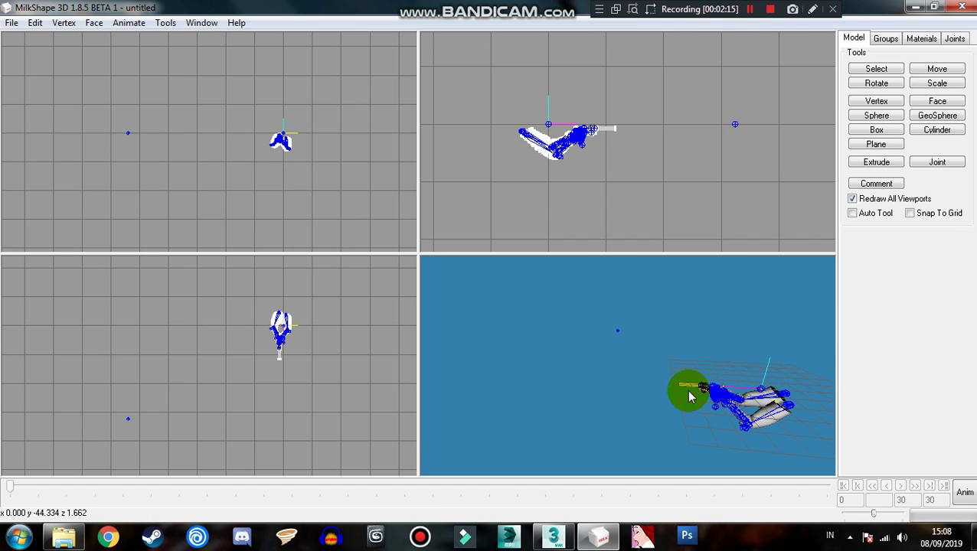
Step: Inspect the imported model in the 3D view and delete the useless group named undefined
right_click(683, 375)
left_click(719, 379)
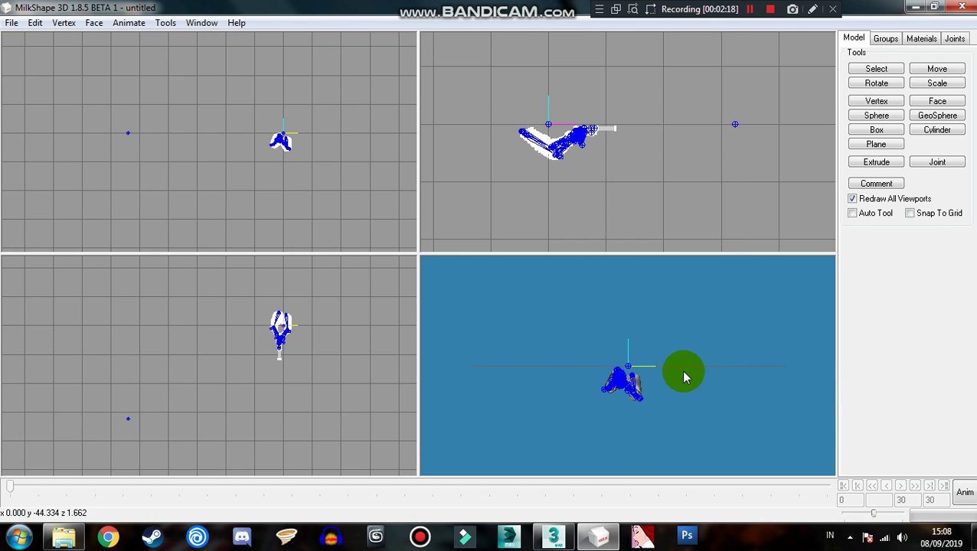
scroll(658, 376, "up", 4)
left_click_drag(655, 392, 582, 387)
scroll(582, 394, "up", 3)
left_click(886, 38)
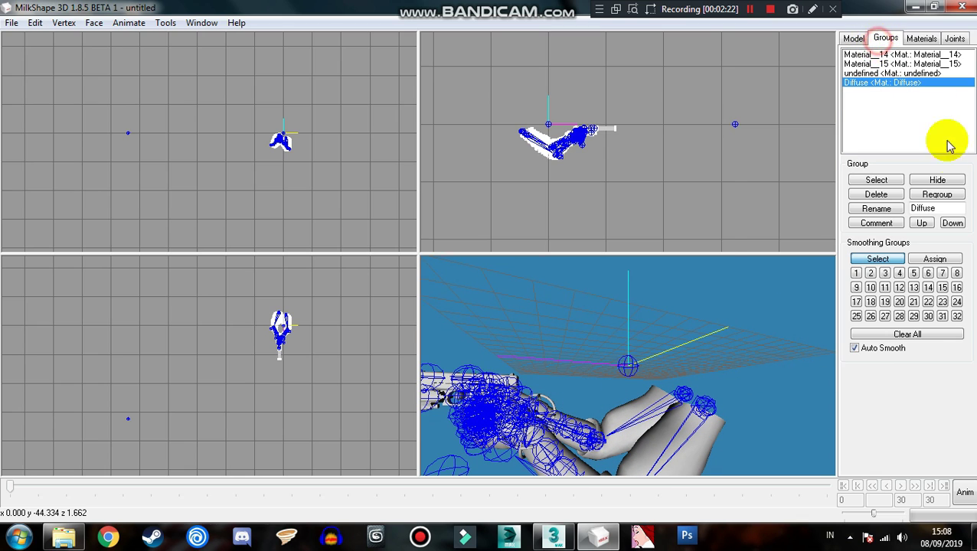
left_click(881, 73)
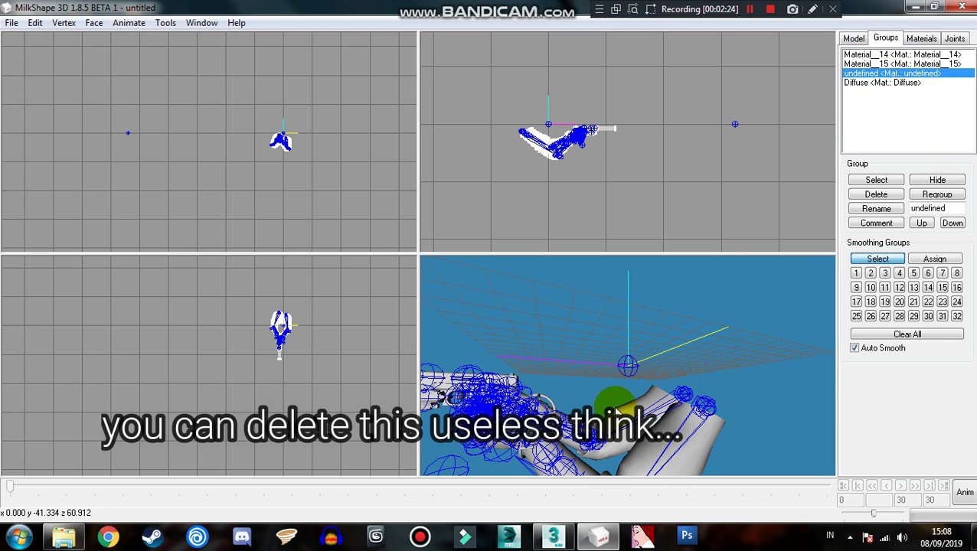
left_click_drag(522, 408, 570, 399)
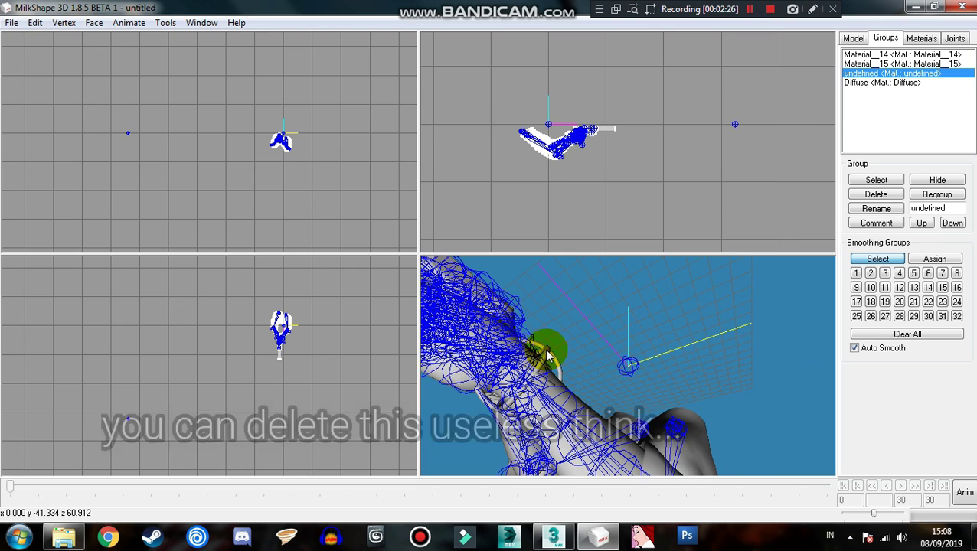
left_click(889, 198)
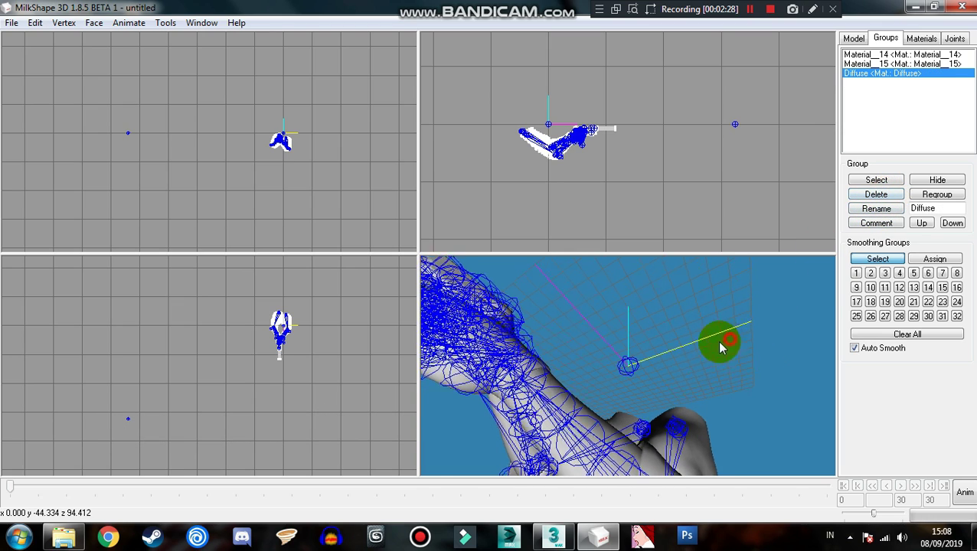
Step: Rename the group Material__14 to v_hands and the group Material__15 to sleeve_diffuse_ts
left_click_drag(720, 338, 612, 360)
left_click(881, 54)
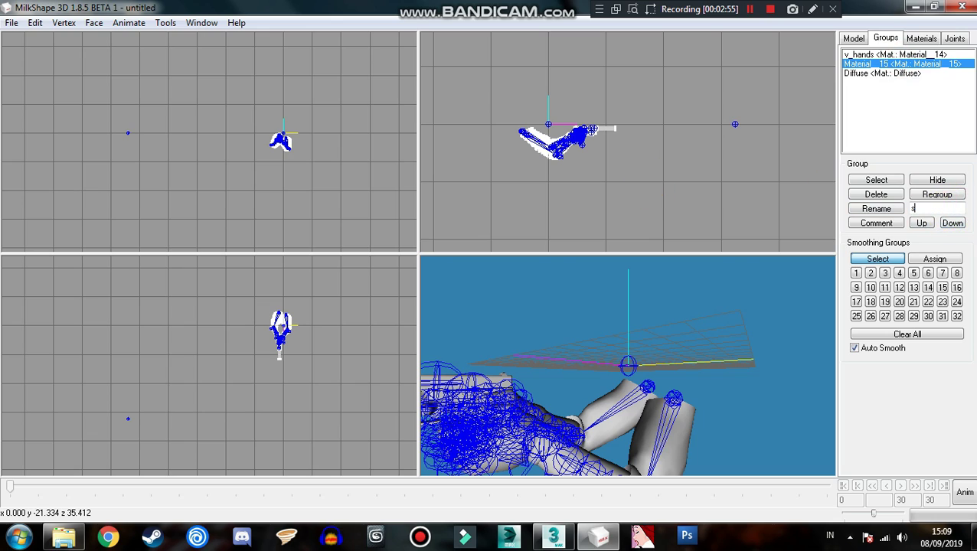
left_click(877, 208)
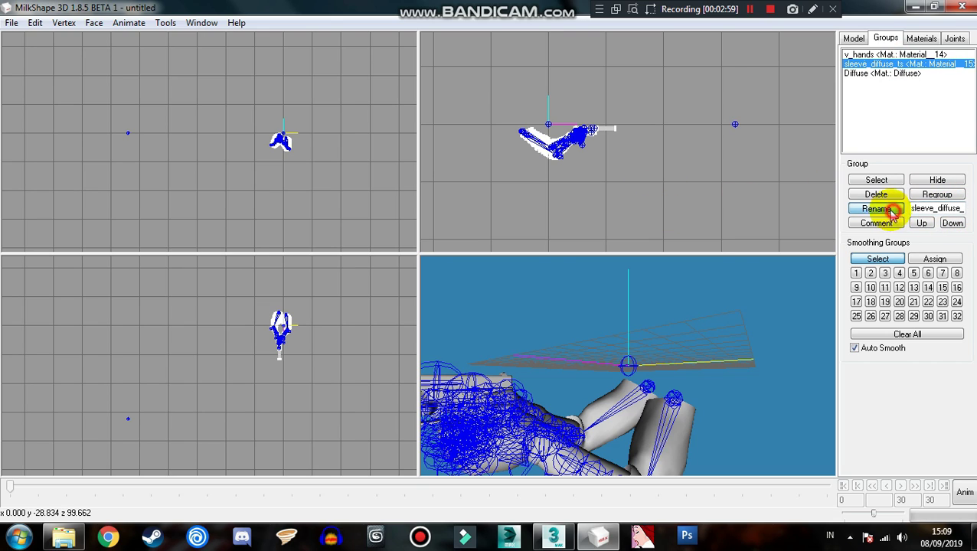
Step: Rename the material Material__14 to v_hands
left_click(903, 55)
left_click(923, 37)
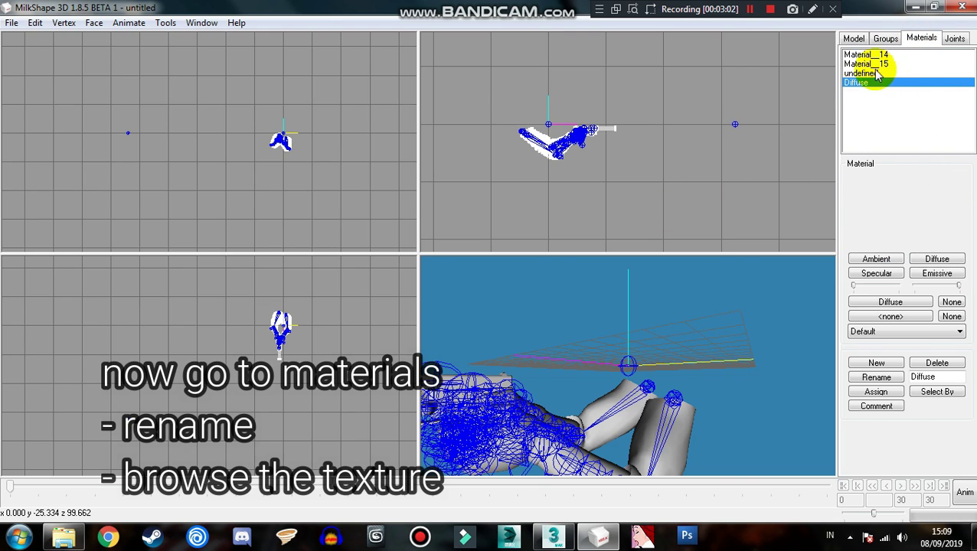
left_click(949, 56)
type("v_hands")
left_click(876, 378)
Step: Assign the v_hands texture from the Tutorial project's Textures\CSS Hands folder to the v_hands material
left_click(891, 316)
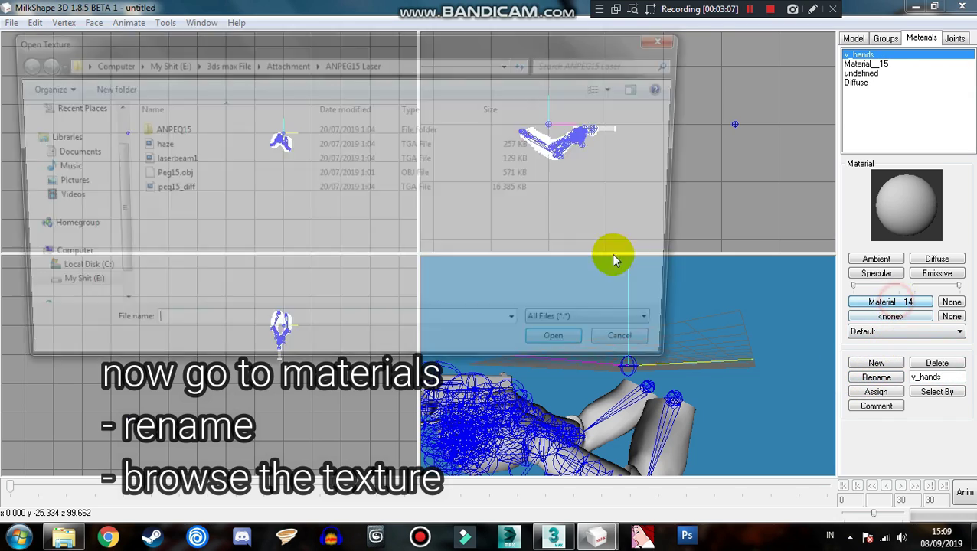
left_click(227, 63)
double_click(164, 250)
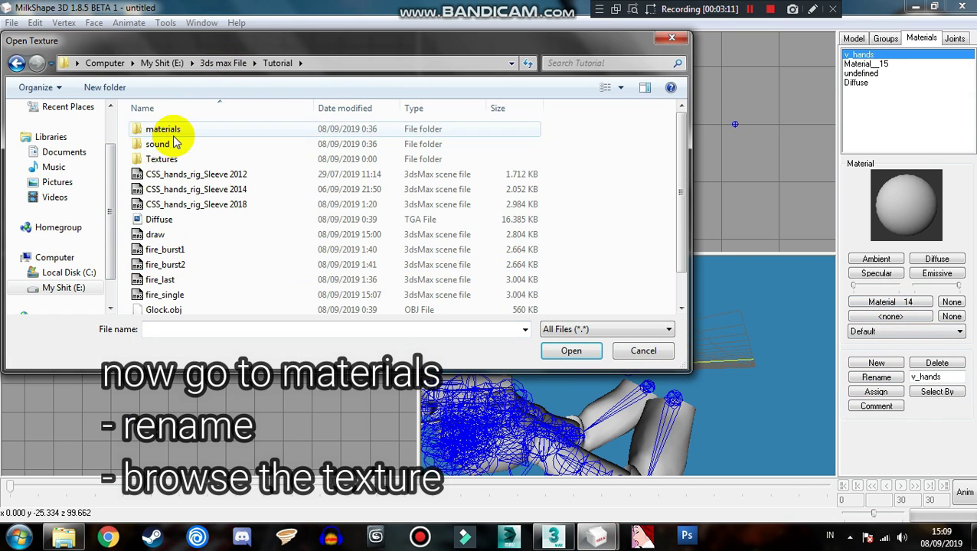
double_click(160, 159)
double_click(168, 128)
left_click(184, 144)
left_click(571, 351)
Step: Rename the material Material__15 to sleeve_diffuse_ts, matching the name of its group
left_click(871, 64)
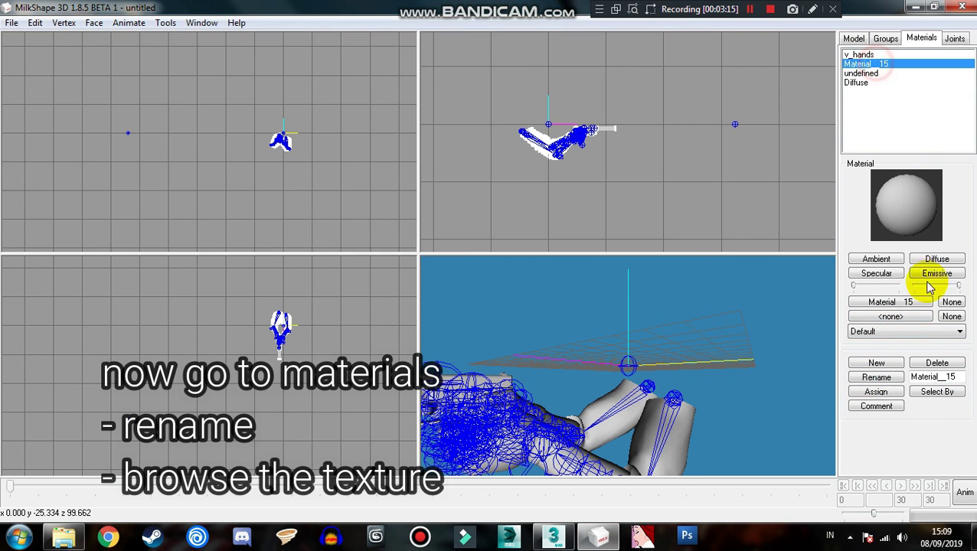
left_click(894, 37)
left_click(916, 65)
double_click(958, 209)
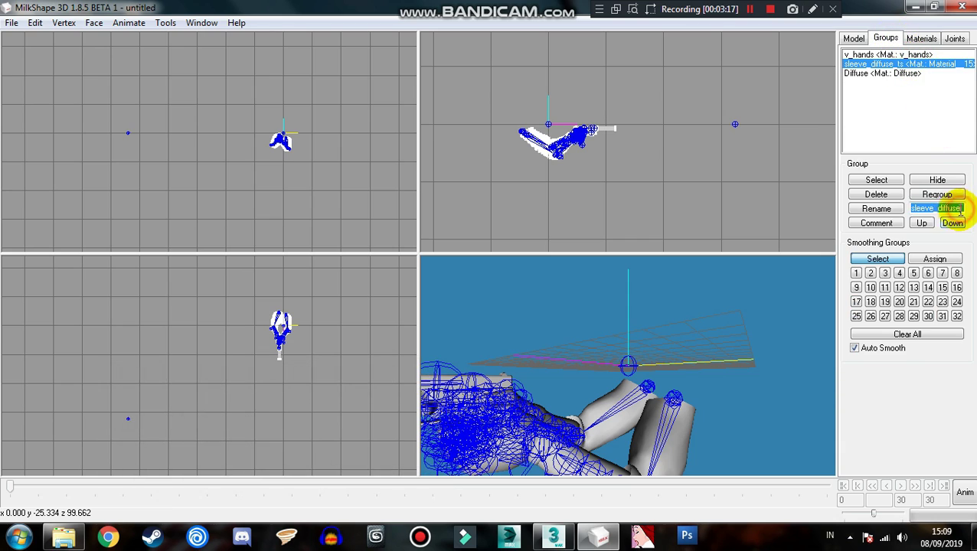
left_click(920, 39)
left_click_drag(960, 377, 841, 364)
type("sleeve_diffuse_ts")
left_click(873, 376)
Step: Assign the sleeve texture from a subfolder of the Textures folder to the sleeve_diffuse_ts material
left_click(896, 301)
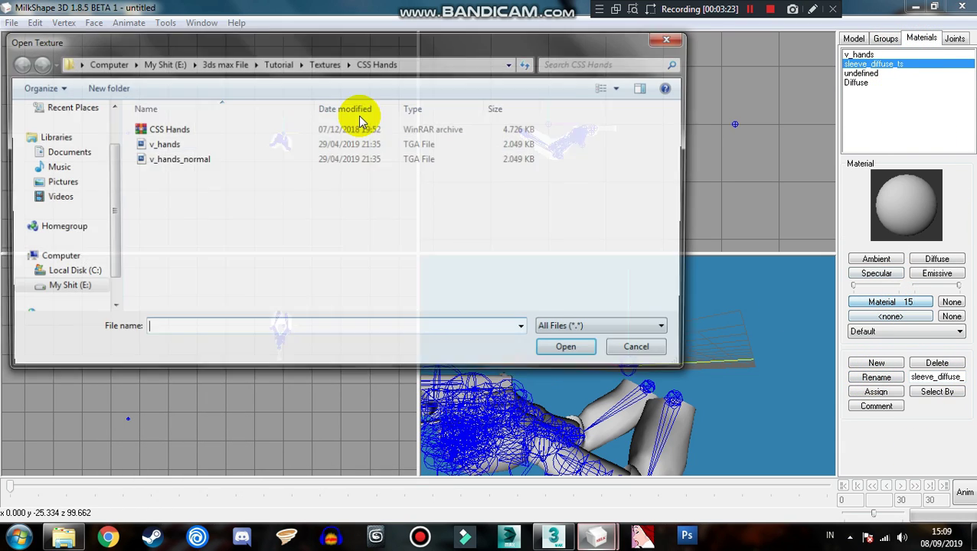
left_click(324, 64)
double_click(184, 144)
double_click(197, 129)
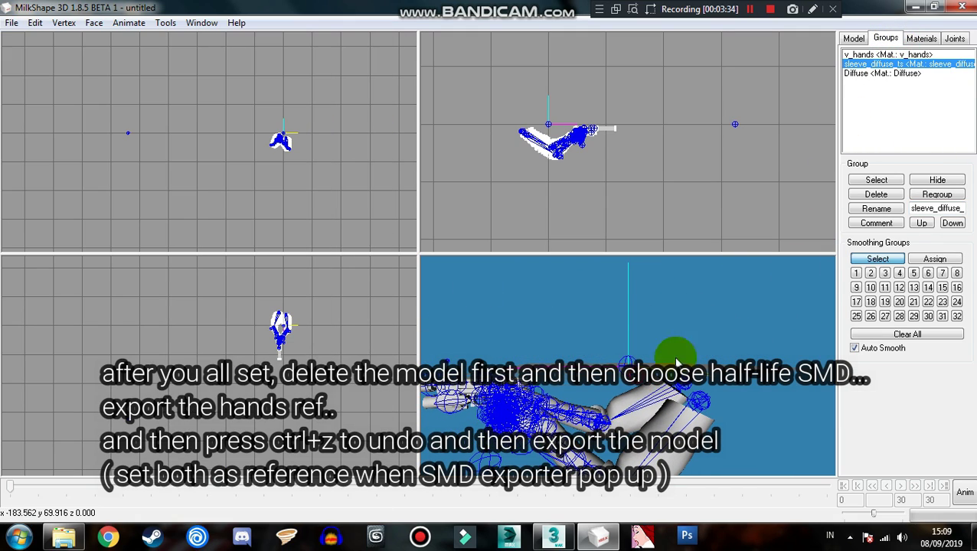
Step: Delete the gun's Diffuse group and export the hands as a reference SMD over v_pist_glock18_hands_reference.smd
key("Delete")
left_click(10, 21)
mouse_move(32, 170)
left_click(276, 13)
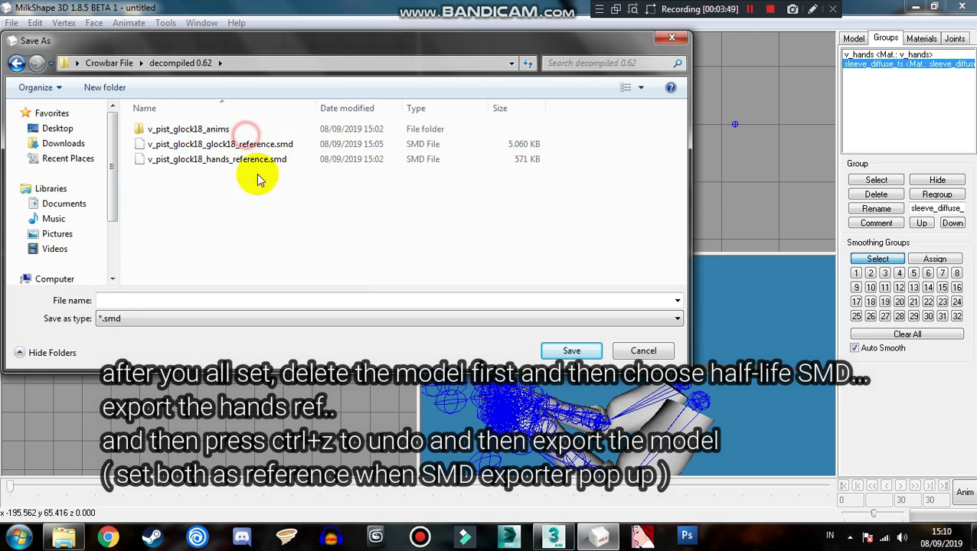
left_click(229, 159)
left_click(567, 351)
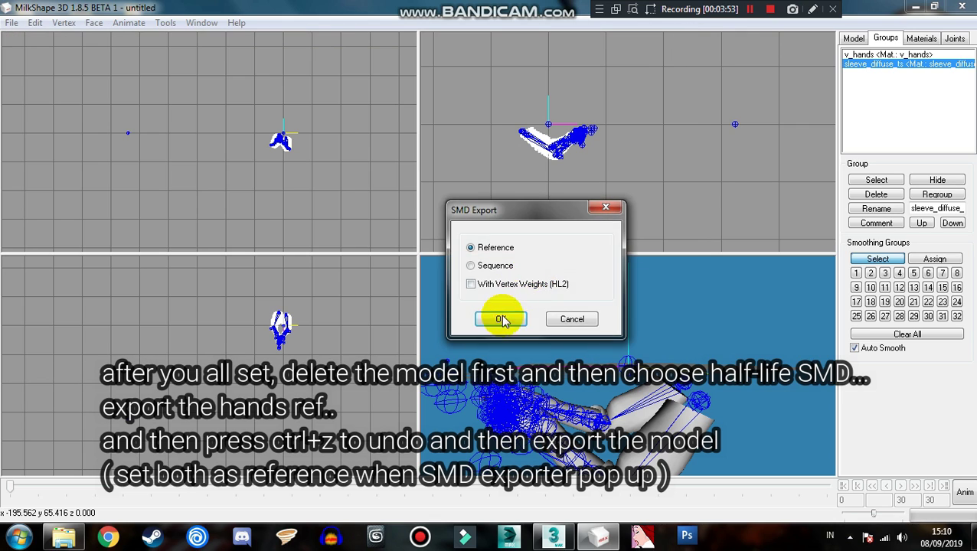
left_click(501, 321)
Step: Undo the gun's deletion and export only the Diffuse group as a reference SMD over v_pist_glock18_glock18_reference.smd
key("ctrl+z")
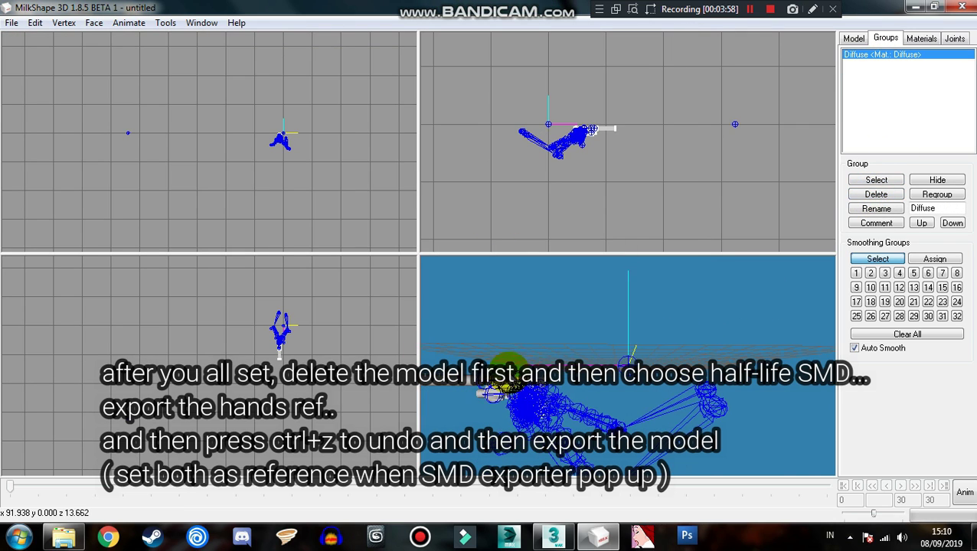
left_click(11, 22)
mouse_move(34, 141)
left_click(247, 31)
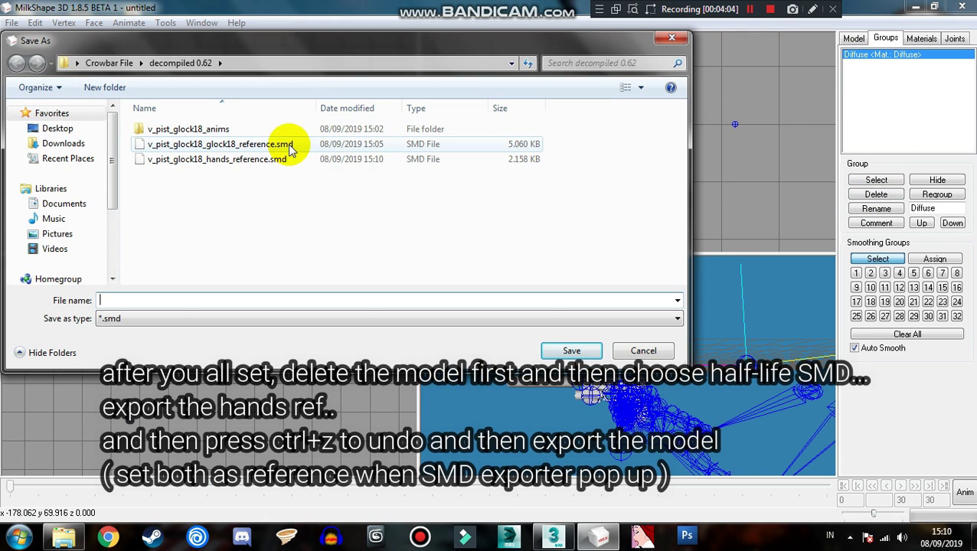
left_click(220, 144)
left_click(572, 351)
left_click(532, 273)
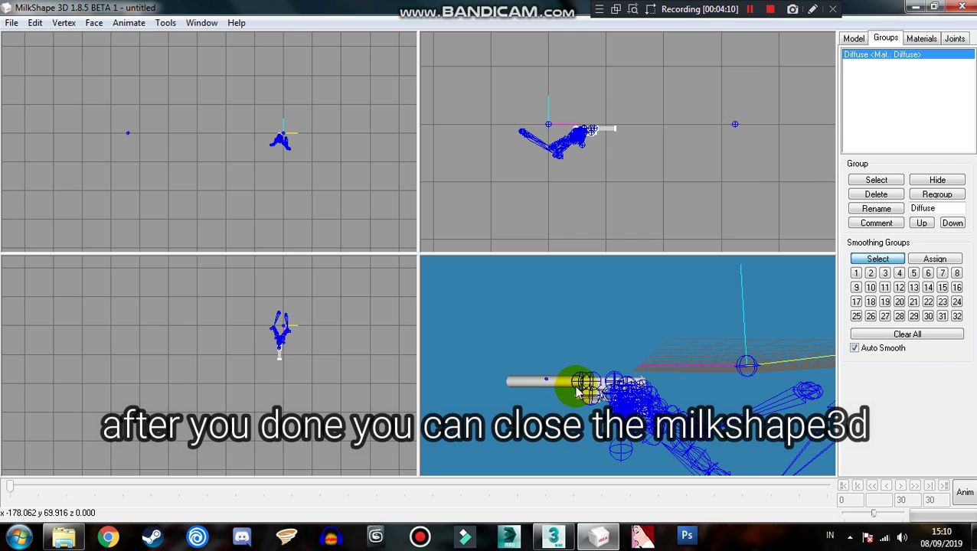
Step: Close MilkShape 3D and return to the decompiled 0.62 folder
mouse_move(572, 383)
left_mouse_down()
mouse_move(612, 391)
mouse_move(586, 395)
left_mouse_up()
left_click(962, 6)
left_click(513, 317)
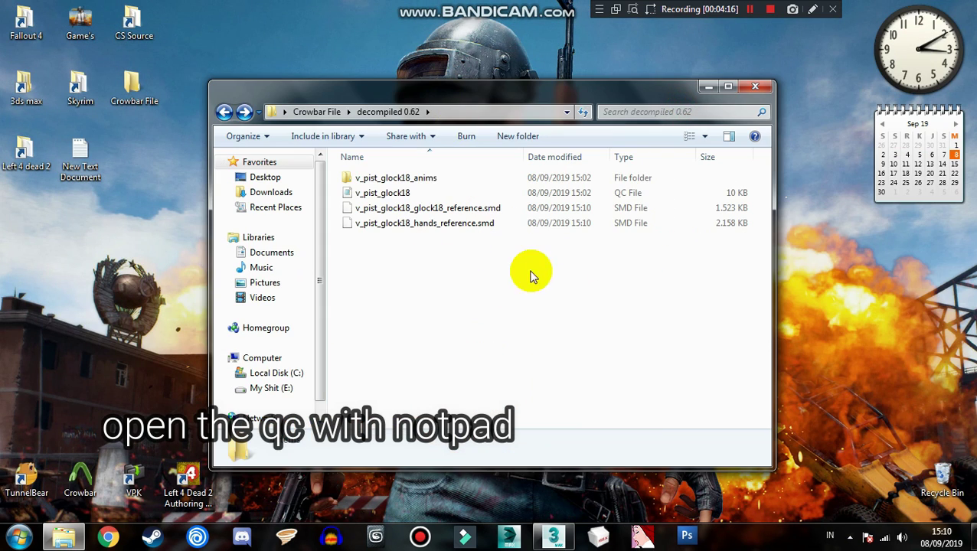
Step: Check in the properties of the v_pist_glock18 QC file which program it opens with
left_click(399, 193)
right_click(425, 291)
left_click(399, 192)
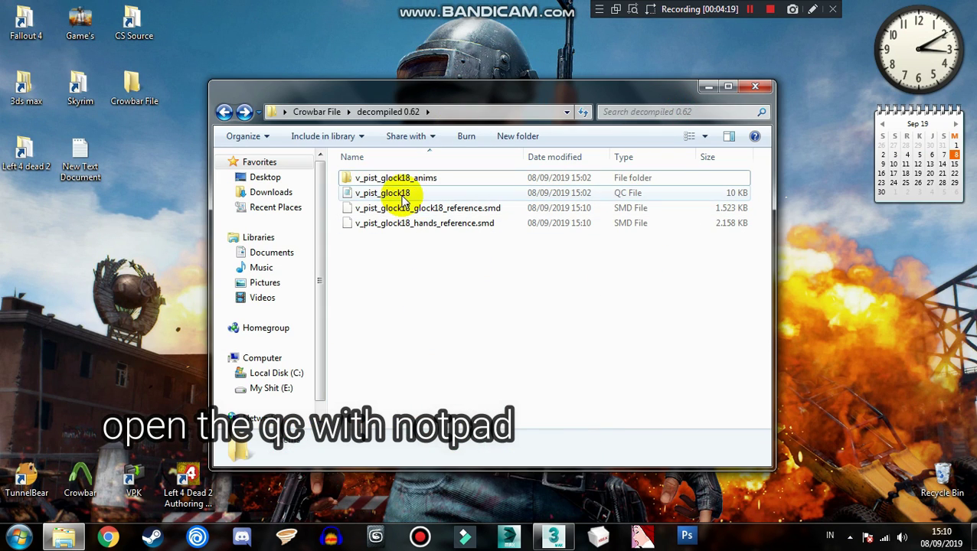
right_click(377, 197)
left_click(459, 502)
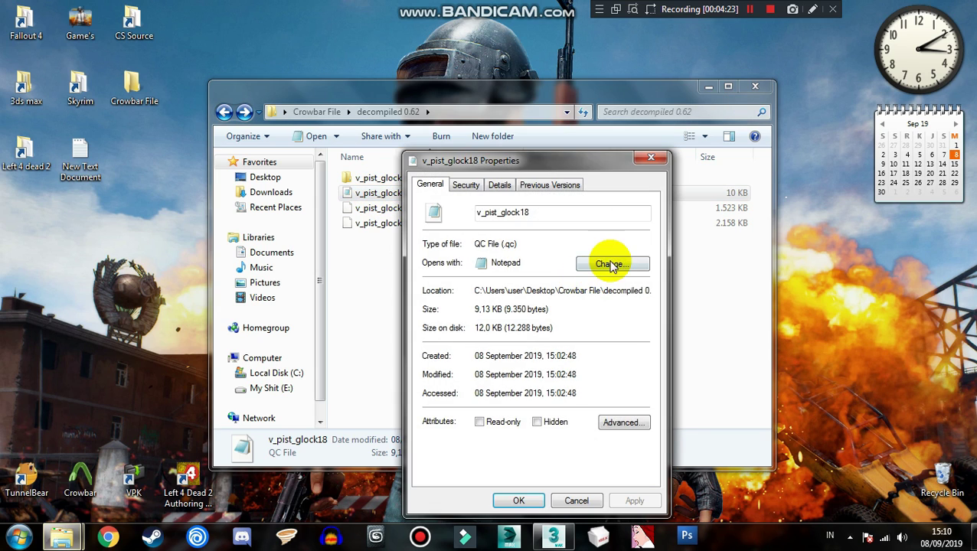
left_click(606, 266)
left_click(603, 413)
left_click(572, 501)
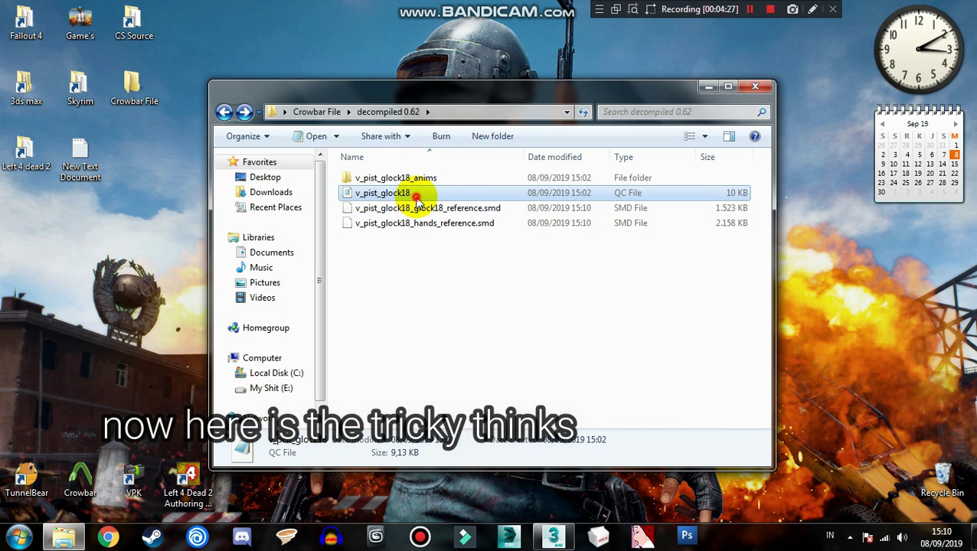
Step: Open the v_pist_glock18 QC file in Notepad and move its window aside to uncover the folder's files
double_click(360, 192)
scroll(545, 266, "down", 2)
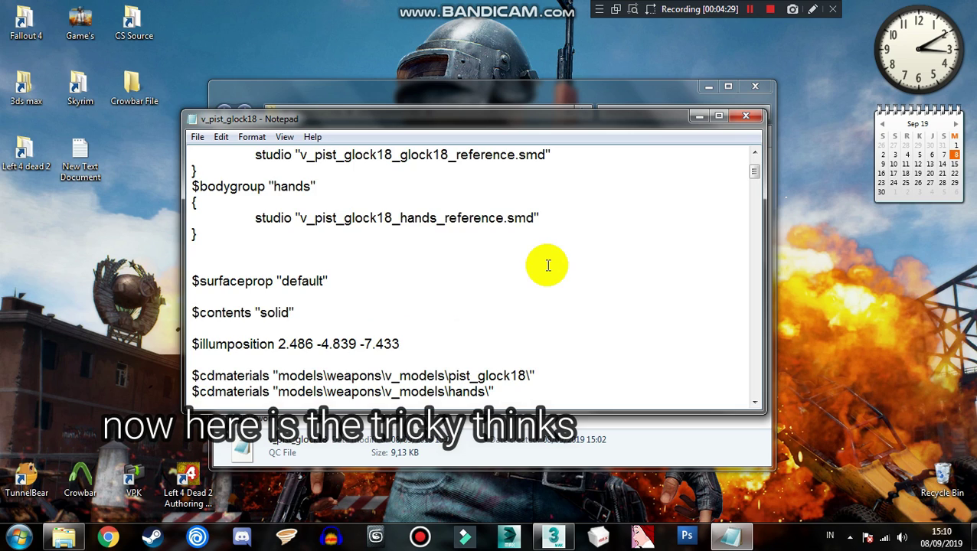
scroll(453, 144, "up", 2)
left_click_drag(481, 119, 795, 125)
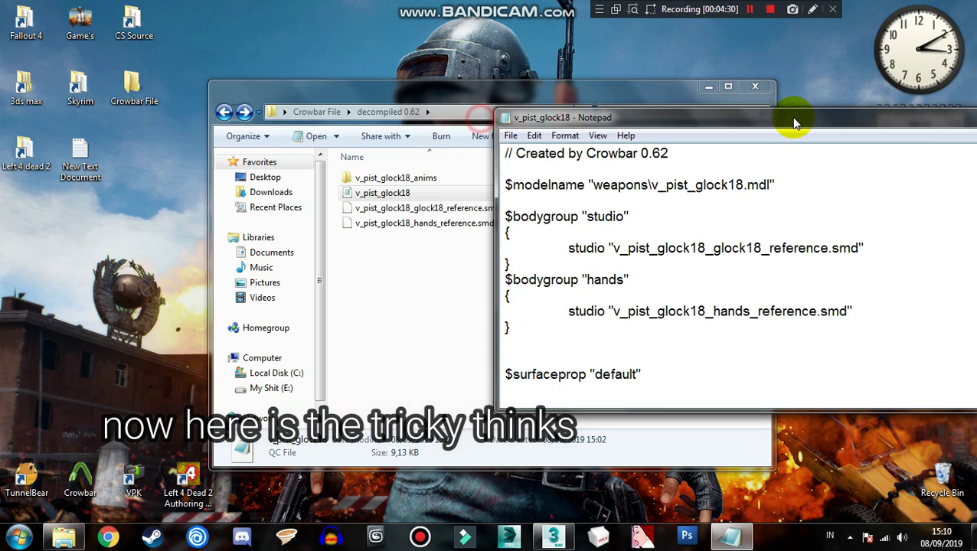
Step: Rename v_pist_glock18_glock18_reference.smd to v_glock.smd
left_click(464, 209)
left_click(467, 209)
key("BackSpace")
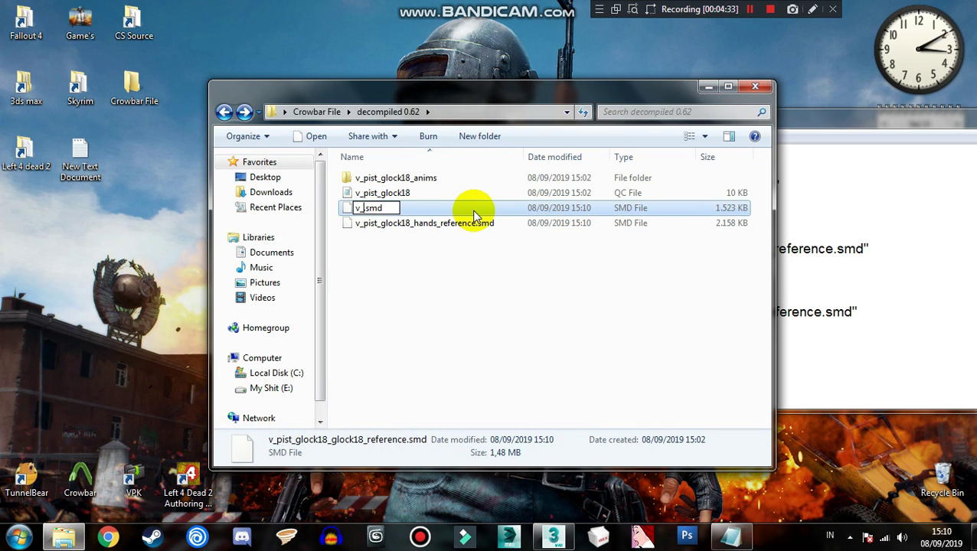
type("v_glock")
key("Return")
Step: Rename v_pist_glock18_hands_reference.smd to v_hands.smd and copy the new name without its extension
left_click(472, 222)
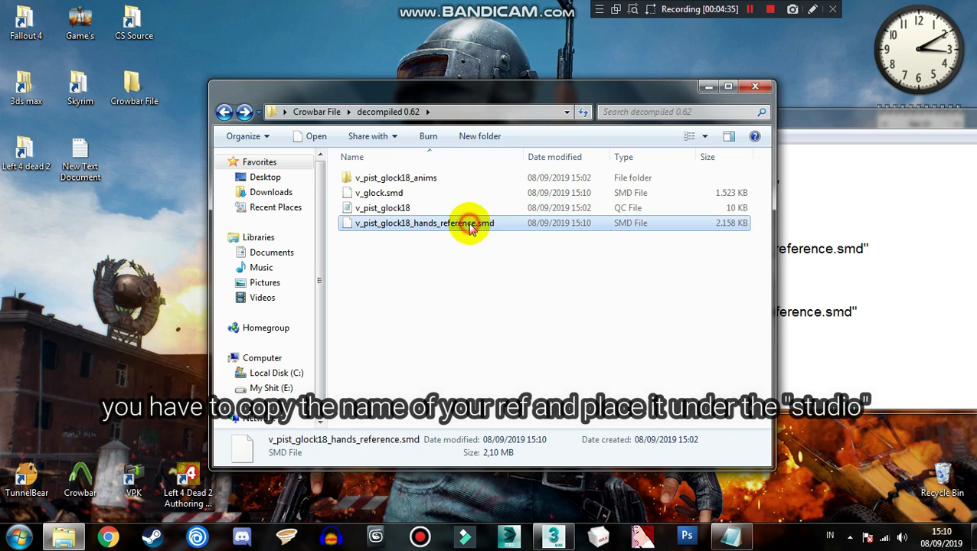
left_click(474, 222)
type("v_hands")
key("Return")
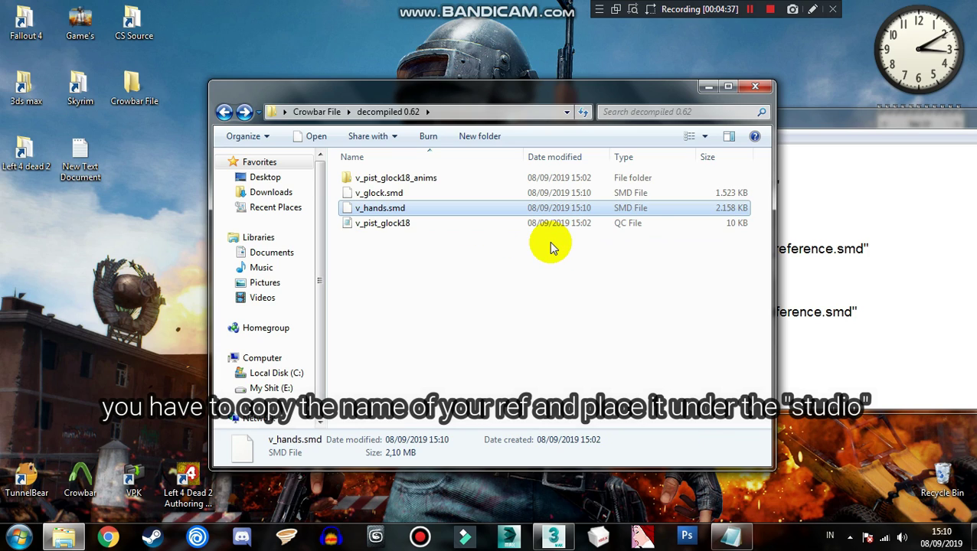
key("F2")
key("ctrl+c")
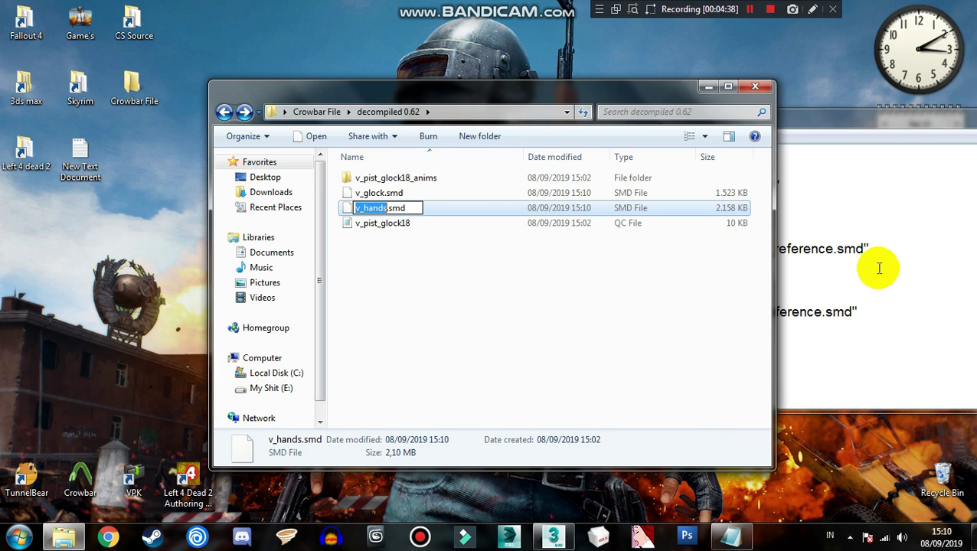
Step: Replace the "hands" bodygroup's reference file name in the v_pist_glock18 QC file with v_hands.smd
left_click(881, 267)
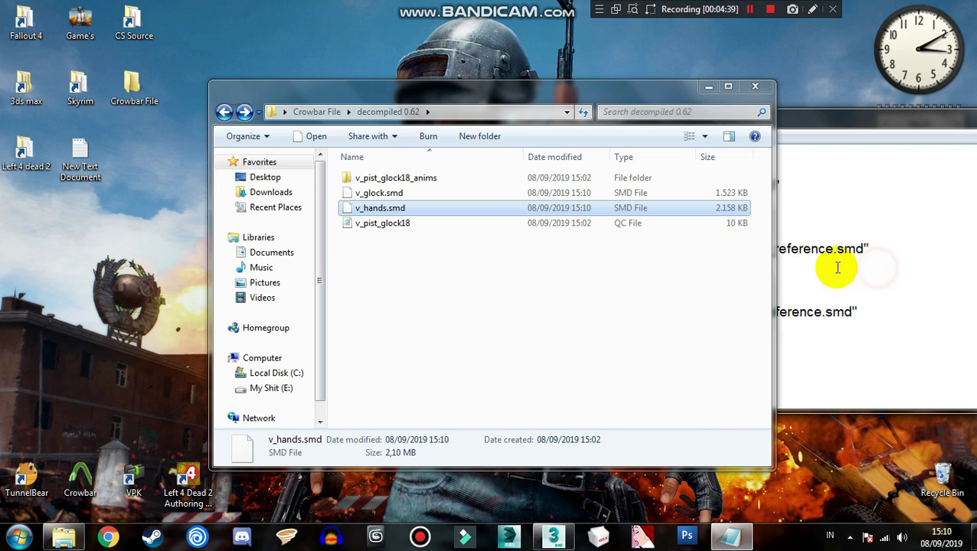
left_click(844, 115)
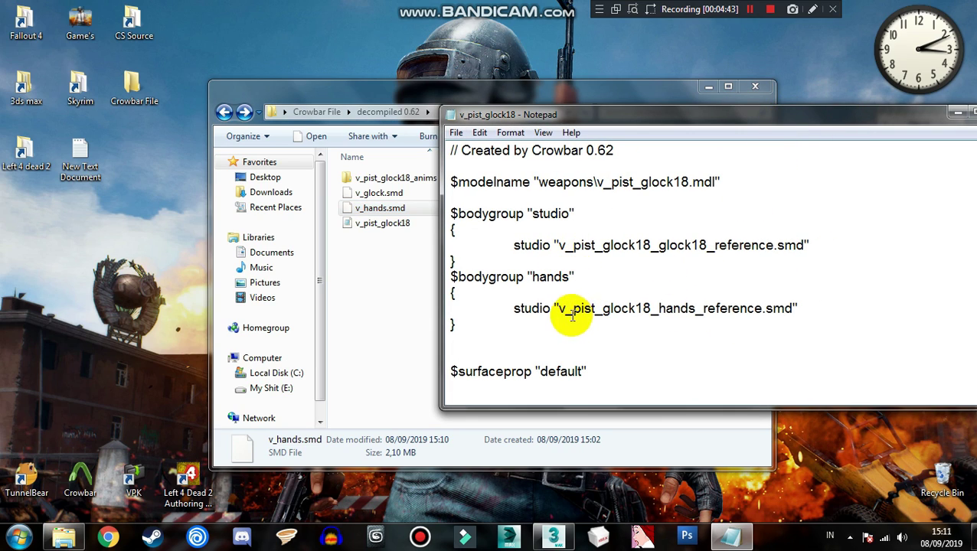
left_click_drag(560, 308, 740, 314)
key("ctrl+v")
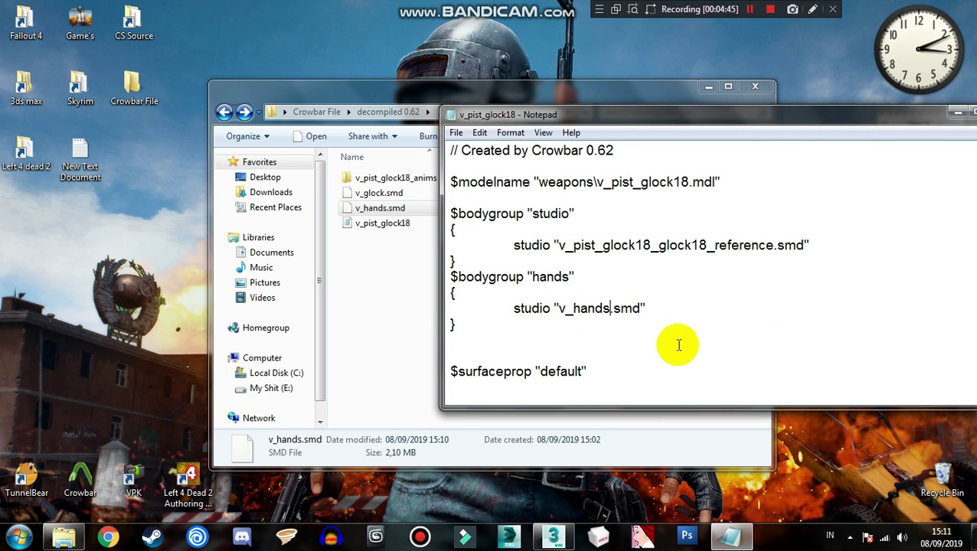
Step: Copy the name v_glock from the decompiled folder and use v_glock.smd as the "studio" bodygroup's reference in the QC file
left_click(375, 193)
left_click(375, 193)
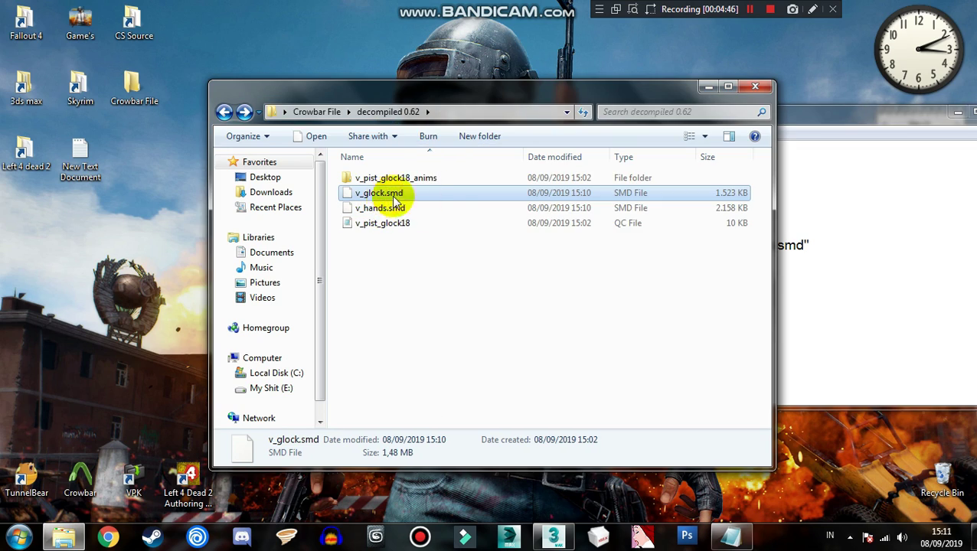
left_click(858, 245)
key("ctrl+c")
left_click_drag(774, 245, 561, 246)
key("ctrl+v")
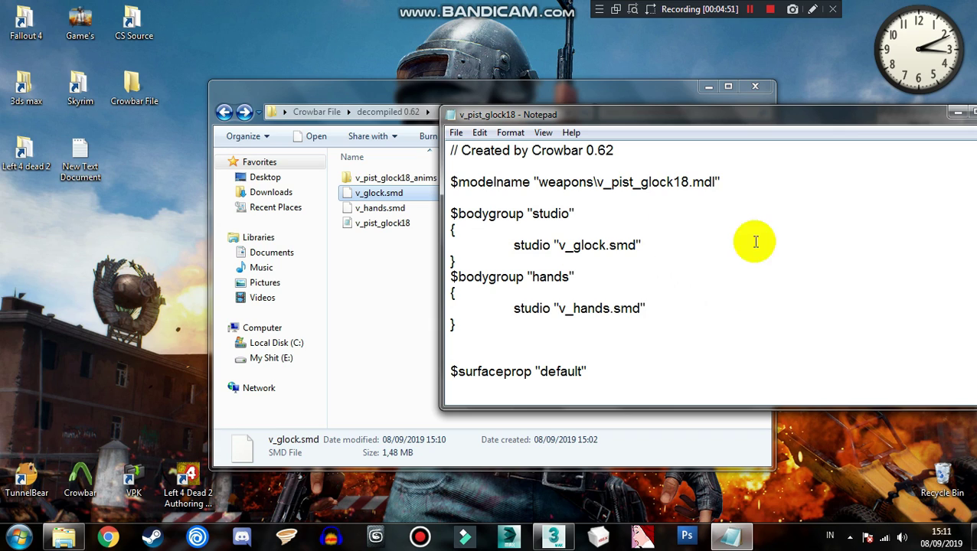
Step: Delete the $bbox line, all $definebone lines and the leftover blank lines between $cbox and the glock_idle sequence
left_click_drag(711, 114, 717, 87)
scroll(681, 234, "down", 3)
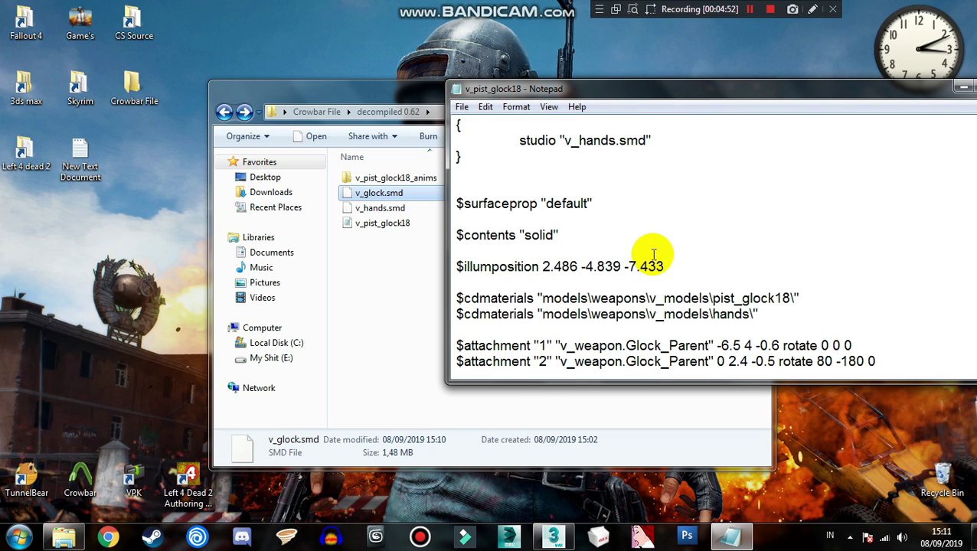
scroll(648, 255, "down", 3)
scroll(582, 253, "down", 2)
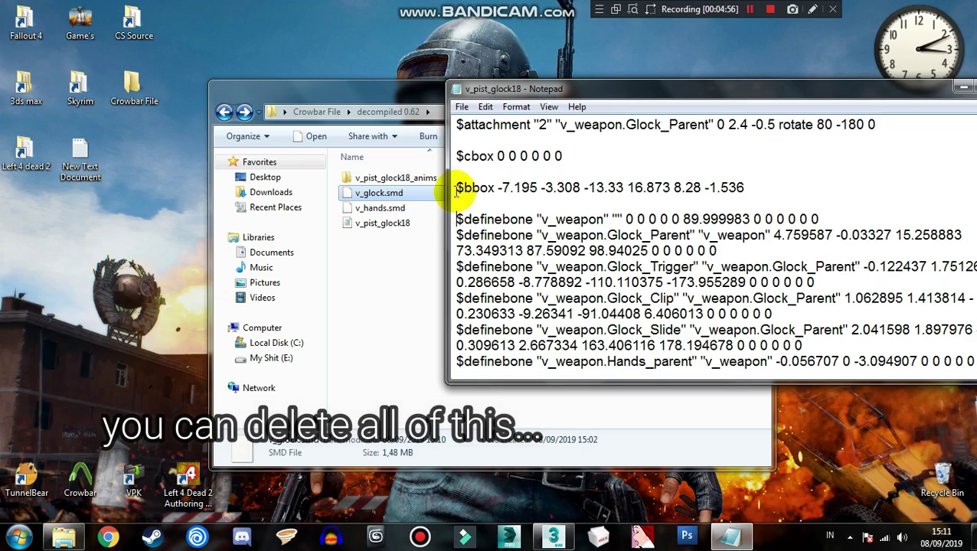
scroll(475, 219, "down", 15)
left_click_drag(457, 192, 645, 216)
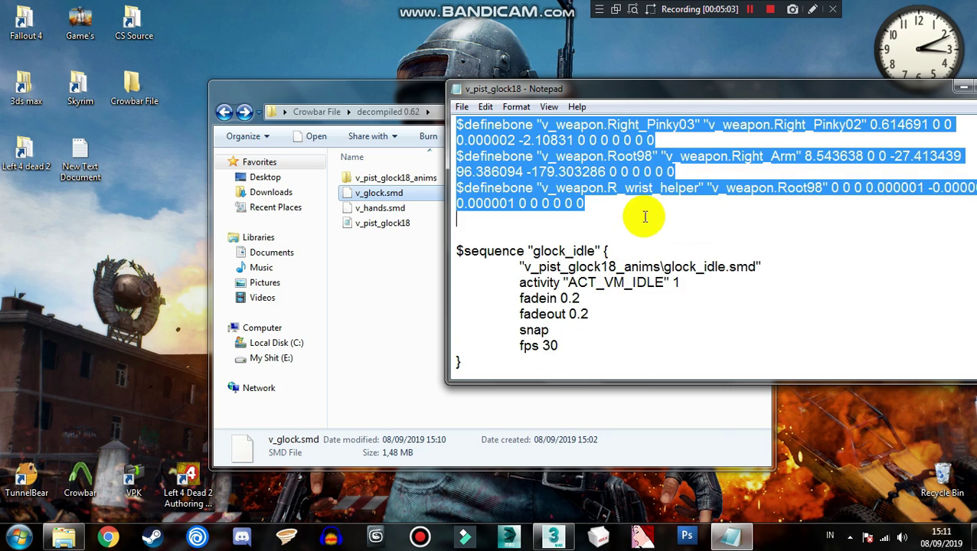
key("BackSpace")
scroll(661, 229, "down", 2)
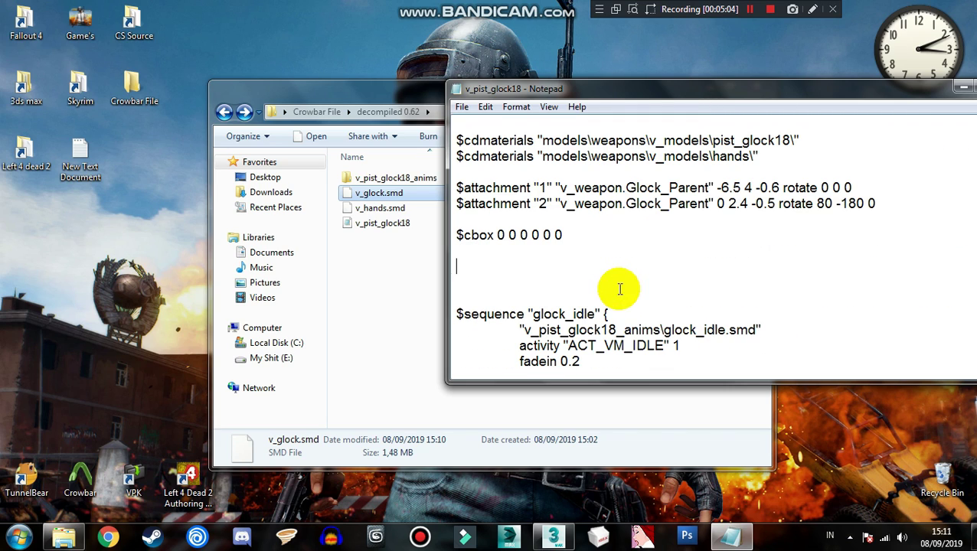
key("BackSpace")
key("BackSpace")
scroll(567, 268, "up", 3)
scroll(628, 272, "down", 1)
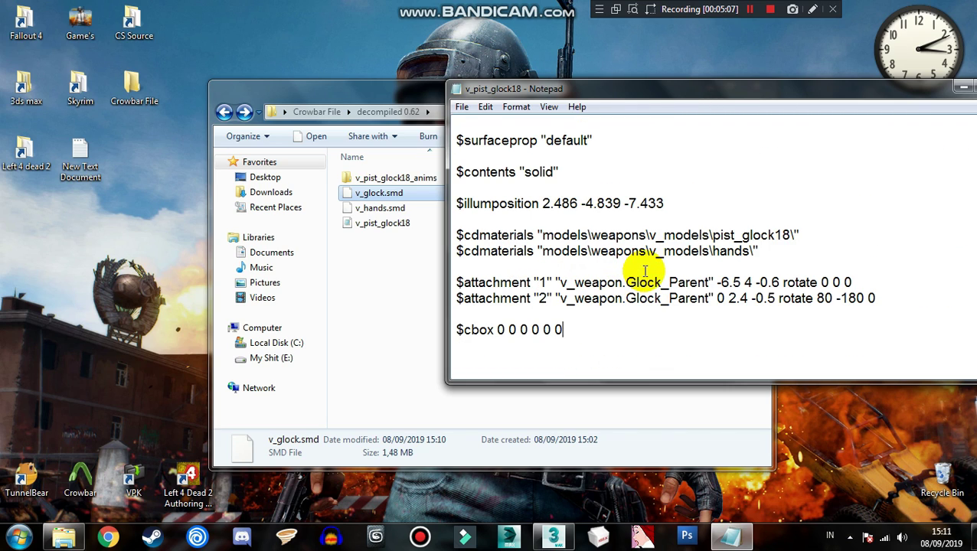
left_click(505, 347)
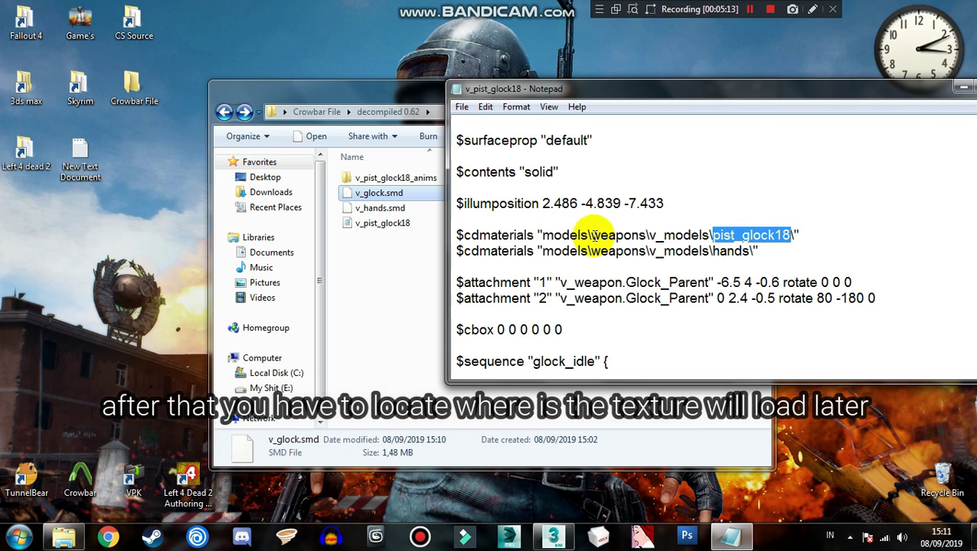
Step: Browse from the 3ds max File folder to the texture folder Tutorial\materials\models\weapons\v_models
left_click(404, 268)
left_click_drag(403, 95, 357, 91)
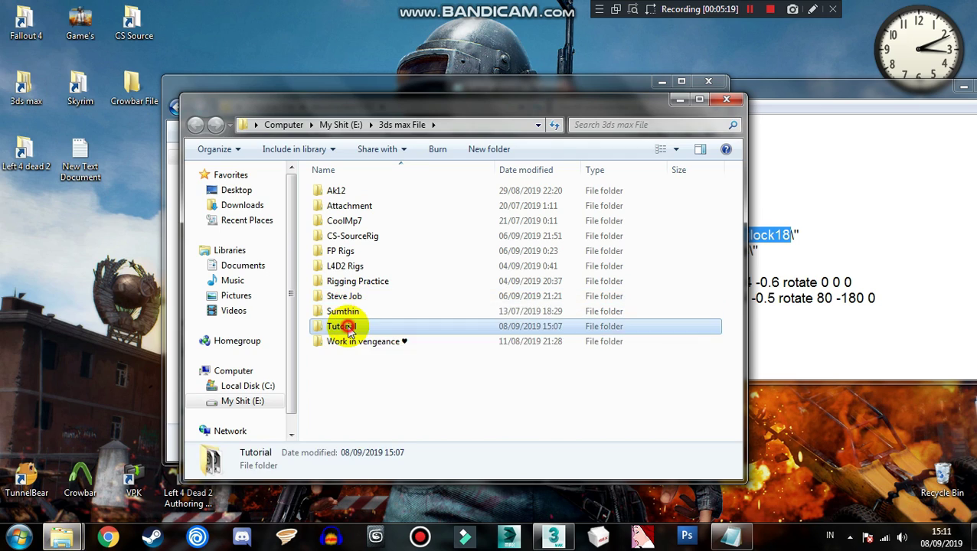
double_click(343, 322)
double_click(337, 191)
double_click(340, 191)
double_click(350, 191)
double_click(354, 191)
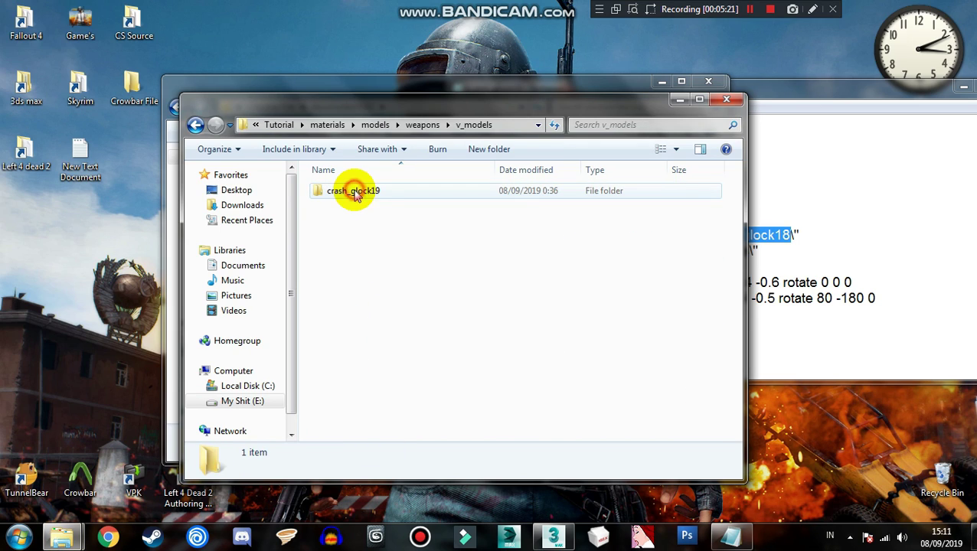
Step: Copy the folder name crash_glock19 and use it to replace pist_glock18 in the first $cdmaterials path
left_click(363, 198)
key("ctrl+c")
key("F2")
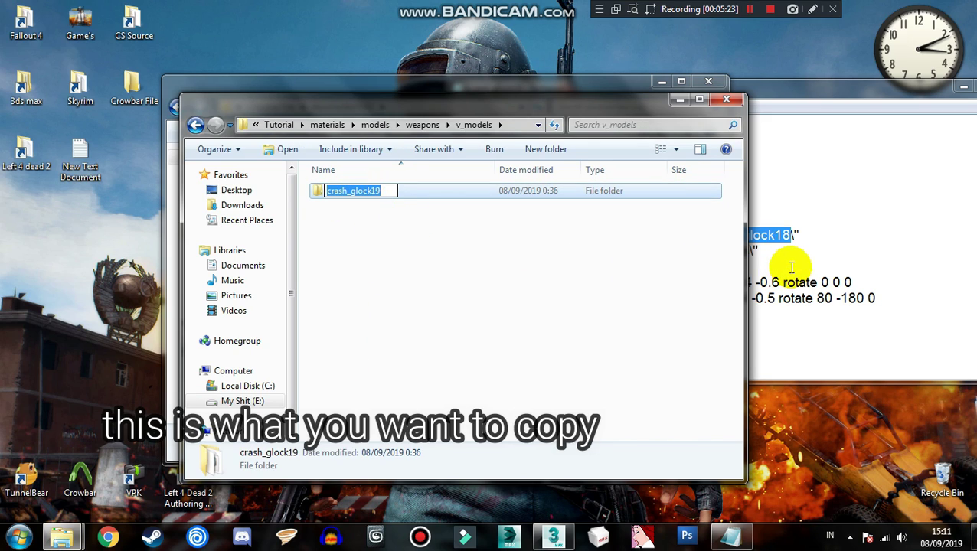
left_click_drag(792, 235, 712, 233)
key("ctrl+v")
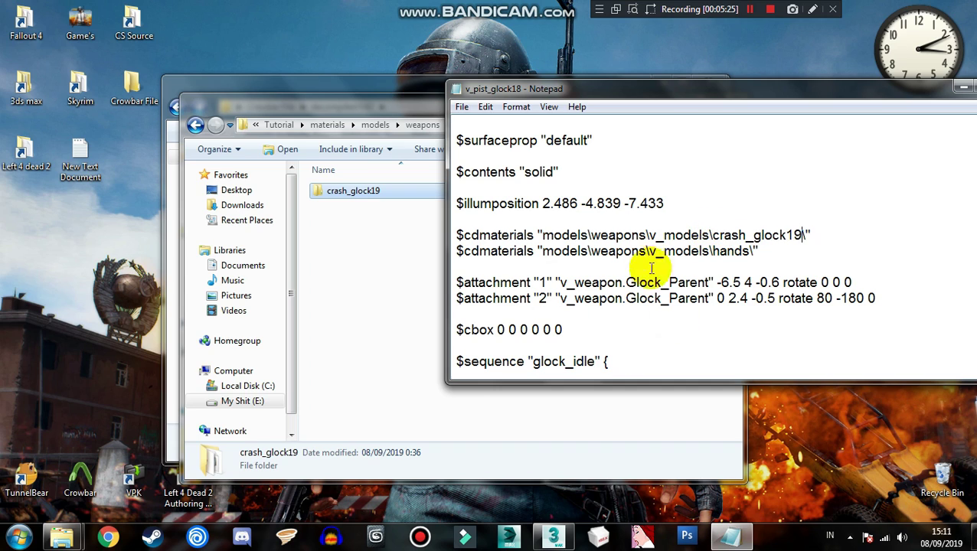
left_click(389, 350)
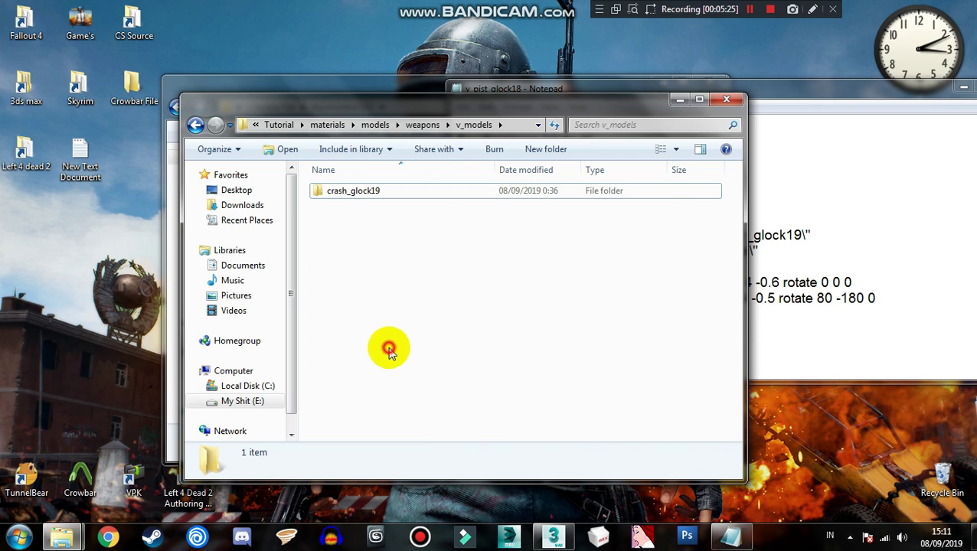
Step: Look up the gun's base object name, Diffuse, in the fire_single scene in 3ds Max, and minimize the program
left_click(553, 536)
left_click(633, 266)
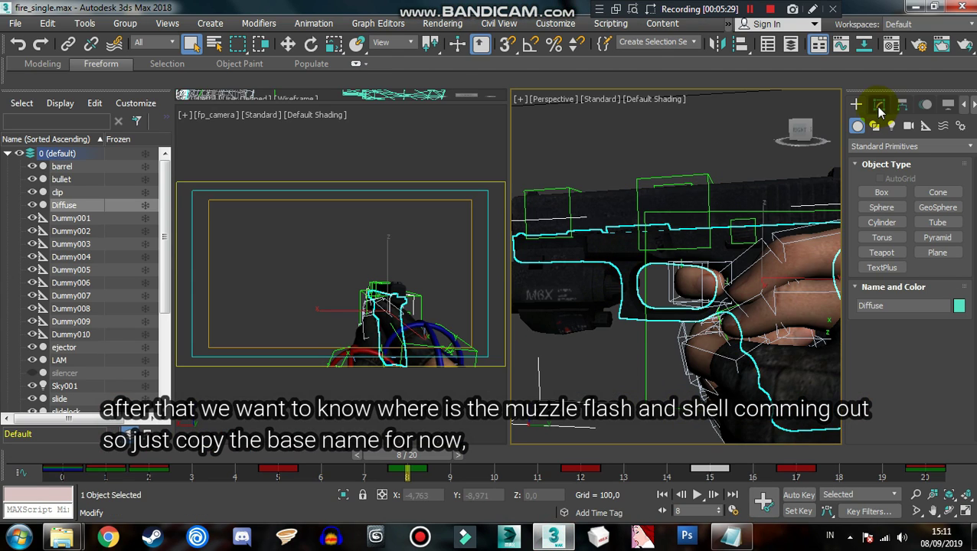
left_click(878, 104)
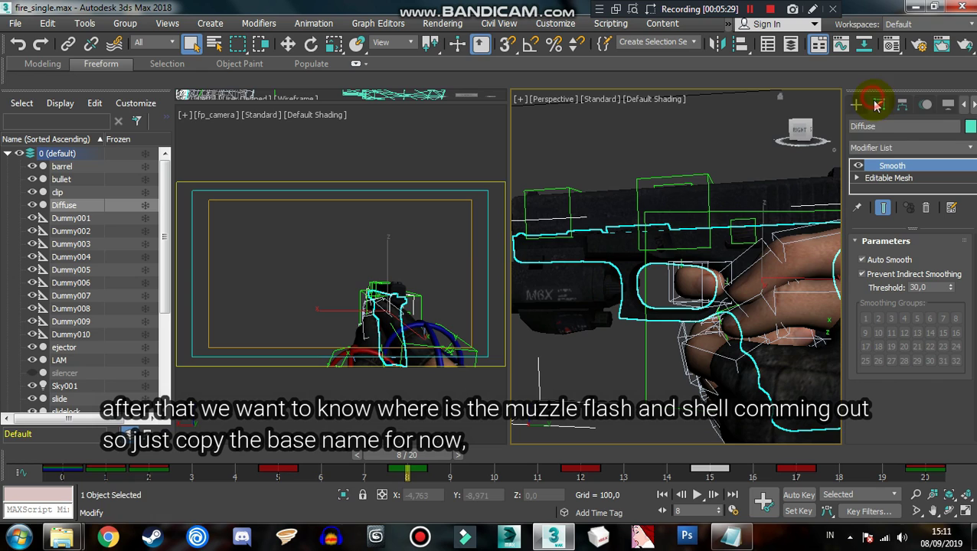
left_click(916, 6)
Step: Set the bone of $attachment "1" and "2" in the QC file to Diffuse and enter 0.0 0.0 0.0 as the offset
left_click(861, 279)
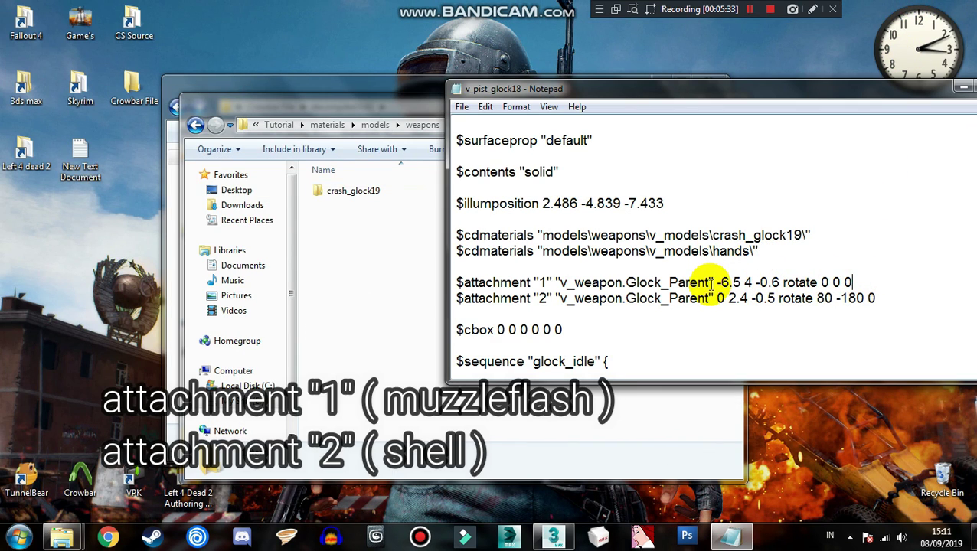
mouse_move(711, 282)
left_mouse_down()
mouse_move(595, 282)
mouse_move(654, 299)
mouse_move(710, 298)
left_mouse_up()
type("Diffuse")
type("Diffuse")
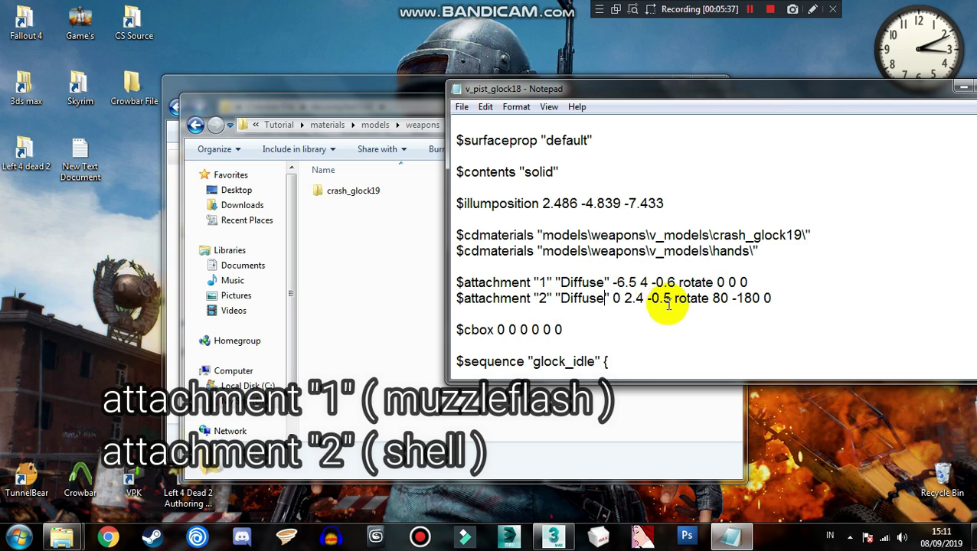
left_click_drag(621, 280, 610, 297)
type("0.0 0.0 0.0")
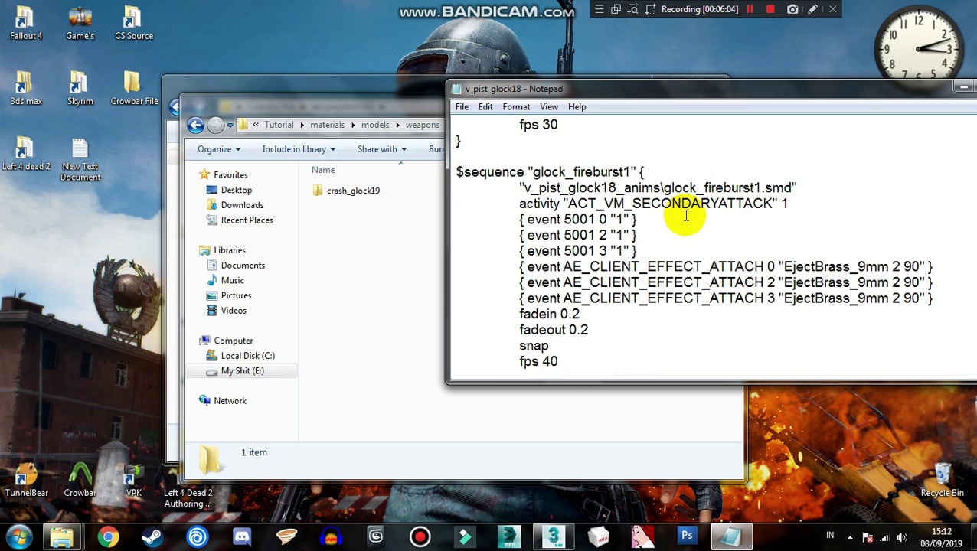
Step: Set the fps of the glock_fireburst1 sequence to 30
scroll(659, 234, "down", 1)
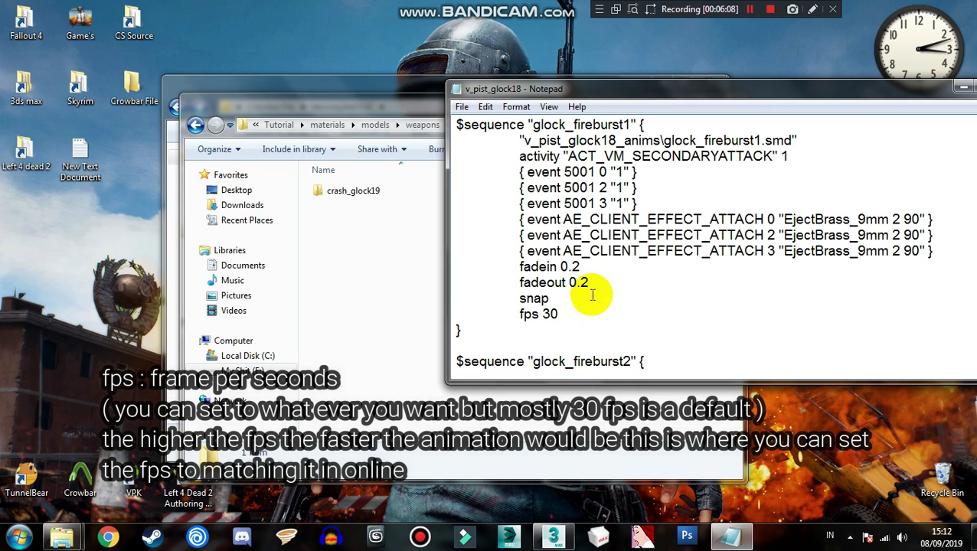
scroll(659, 229, "up", 1)
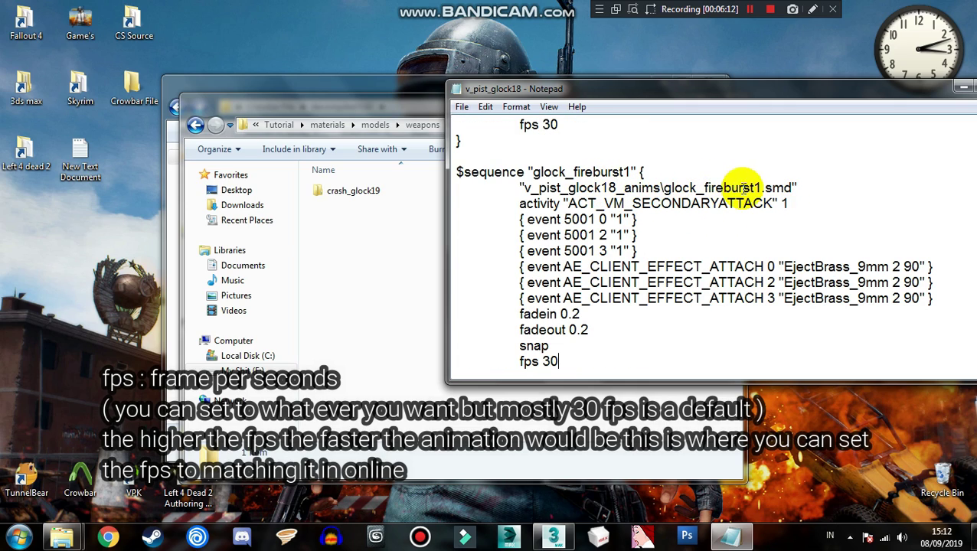
scroll(733, 190, "down", 5)
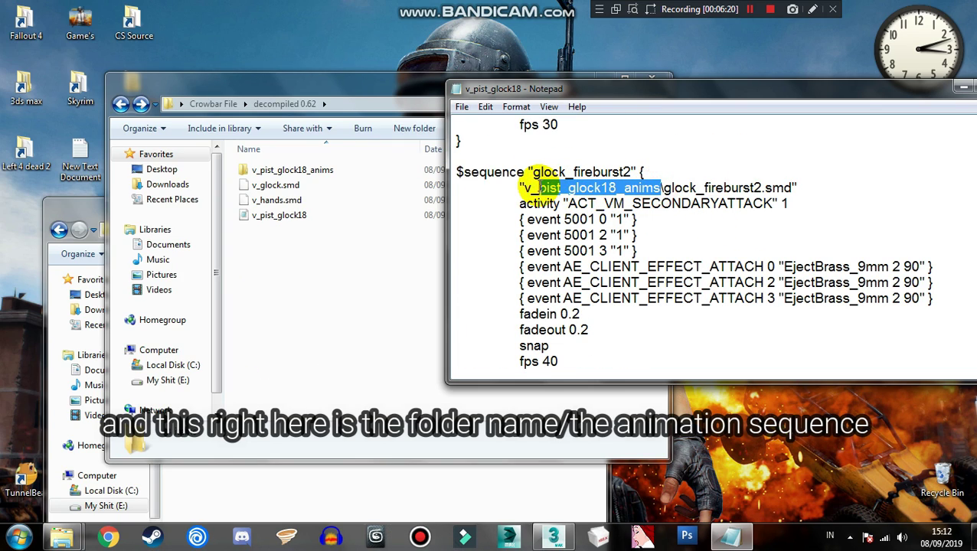
Step: Compare the folder and file names in the glock_fireburst2 sequence path with the files in the v_pist_glock18_anims folder
double_click(341, 169)
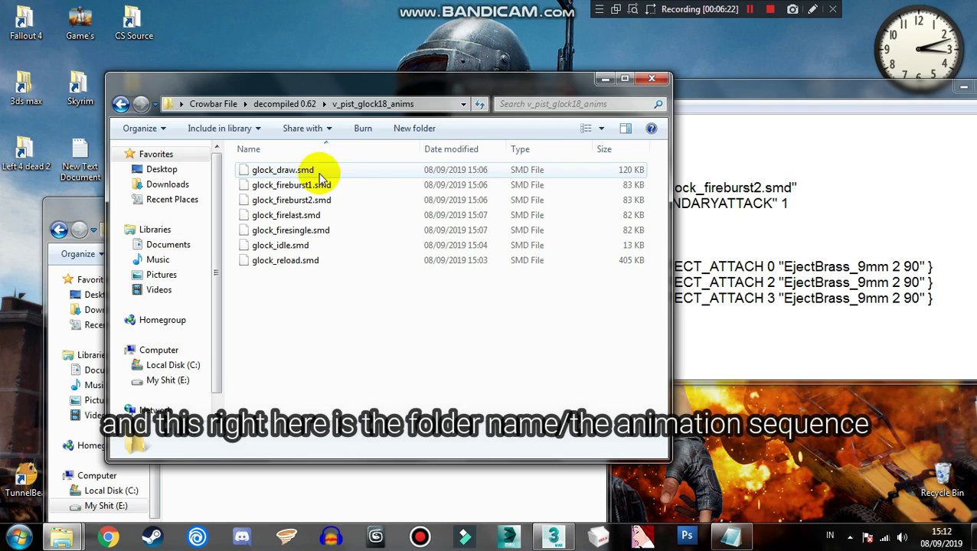
left_click(755, 188)
left_click(353, 200)
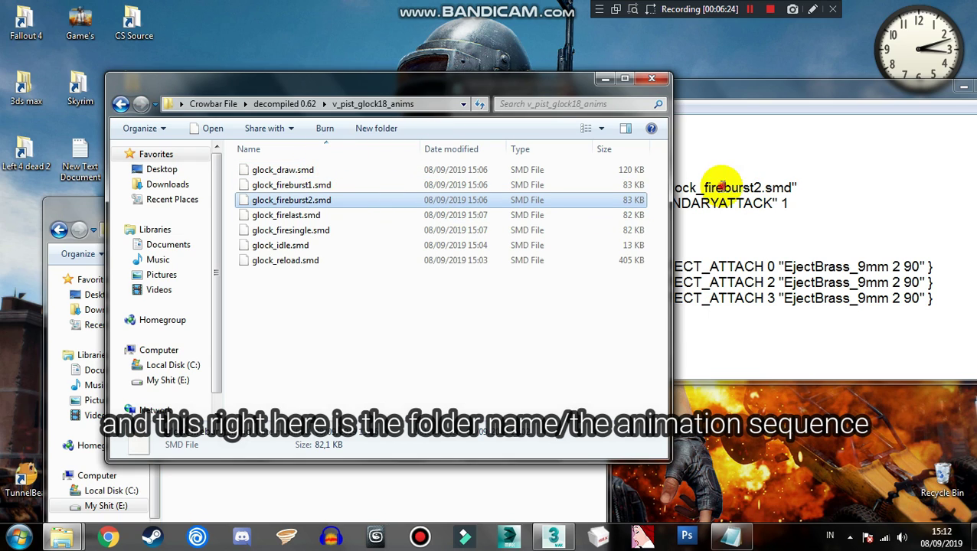
left_click(723, 187)
left_click_drag(763, 188, 664, 189)
scroll(654, 199, "down", 3)
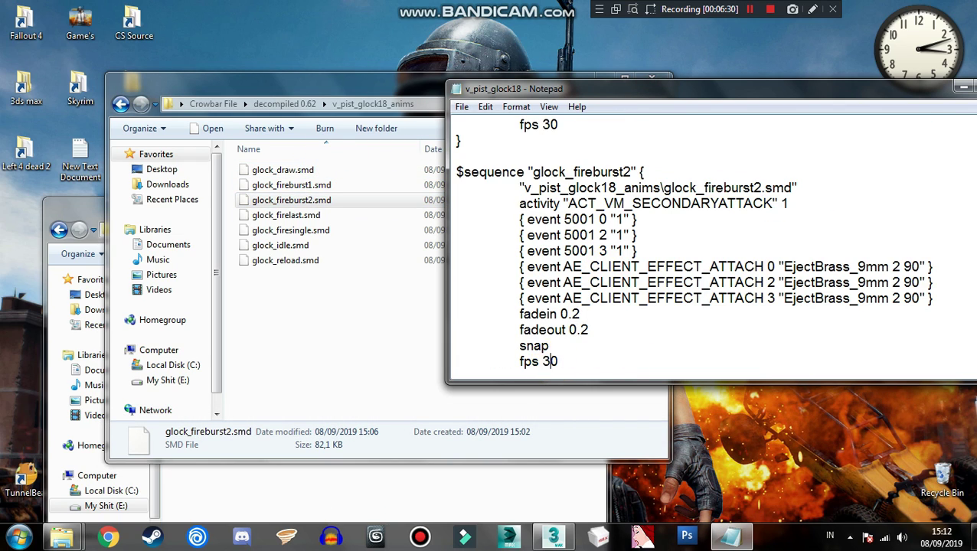
Step: Set the fps to 30 in the sequences after glock_fireburst2, up to and including glock_firelast
scroll(728, 276, "down", 7)
left_click(553, 205)
key("BackSpace")
type("3")
scroll(561, 219, "down", 3)
left_click(561, 219)
key("BackSpace")
type("0")
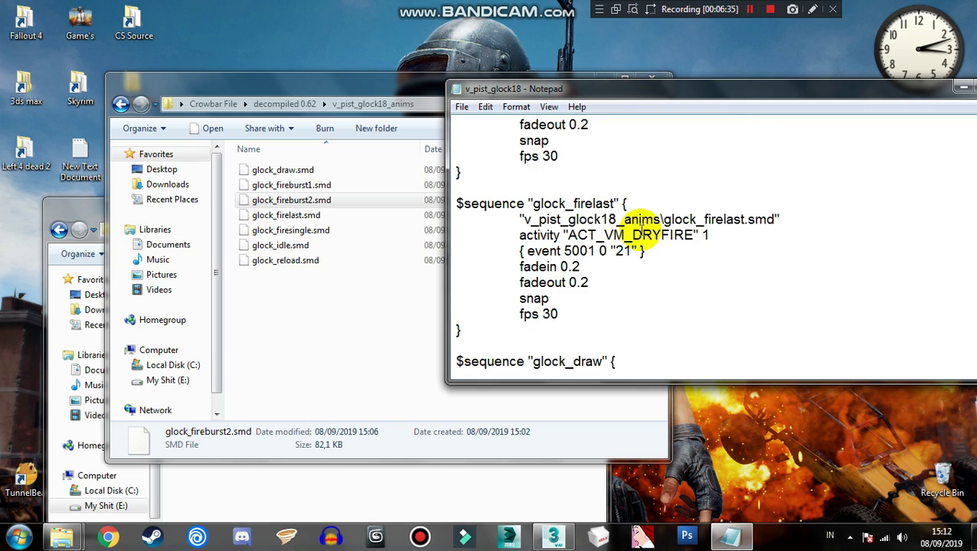
Step: Switch to 3ds Max and open the draw scene from the Tutorial folder
scroll(766, 276, "down", 3)
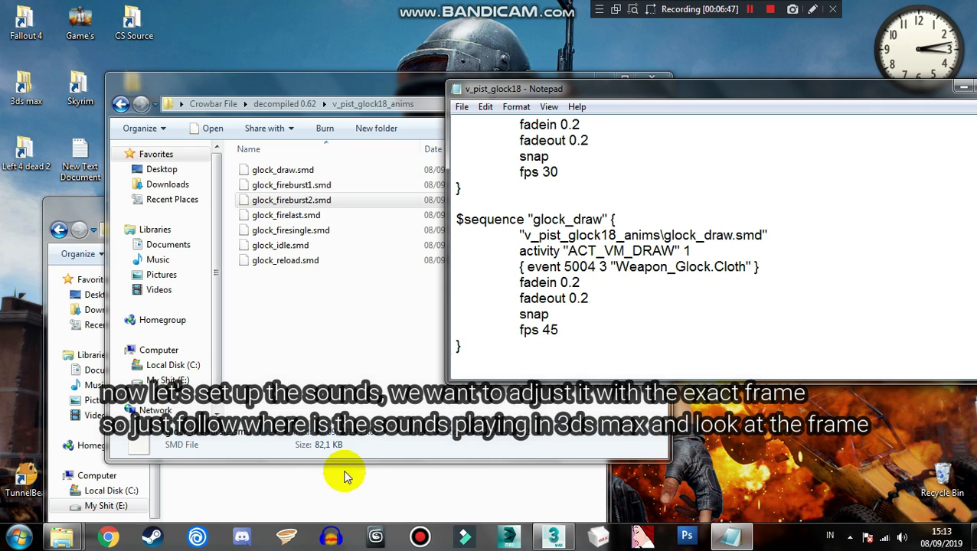
left_click(553, 537)
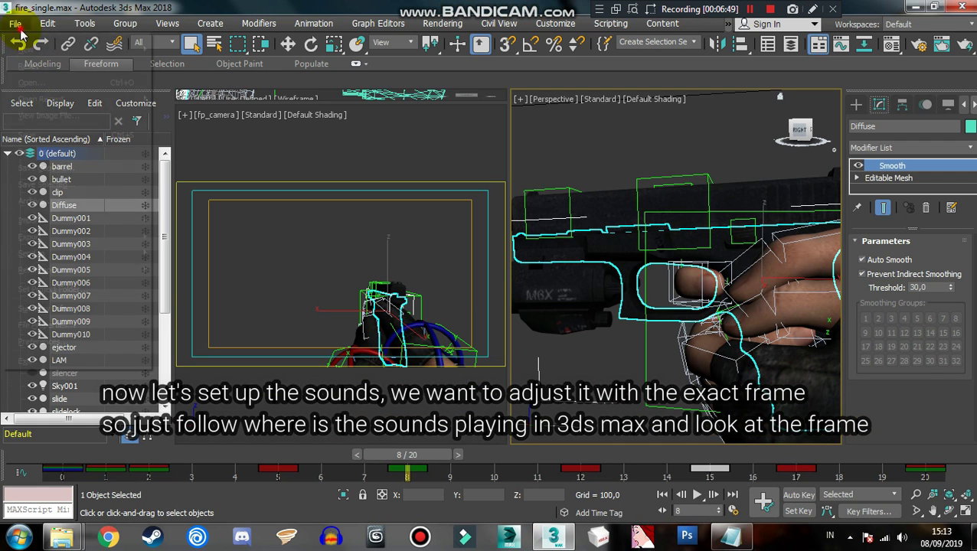
left_click(14, 23)
left_click(67, 83)
left_click(499, 297)
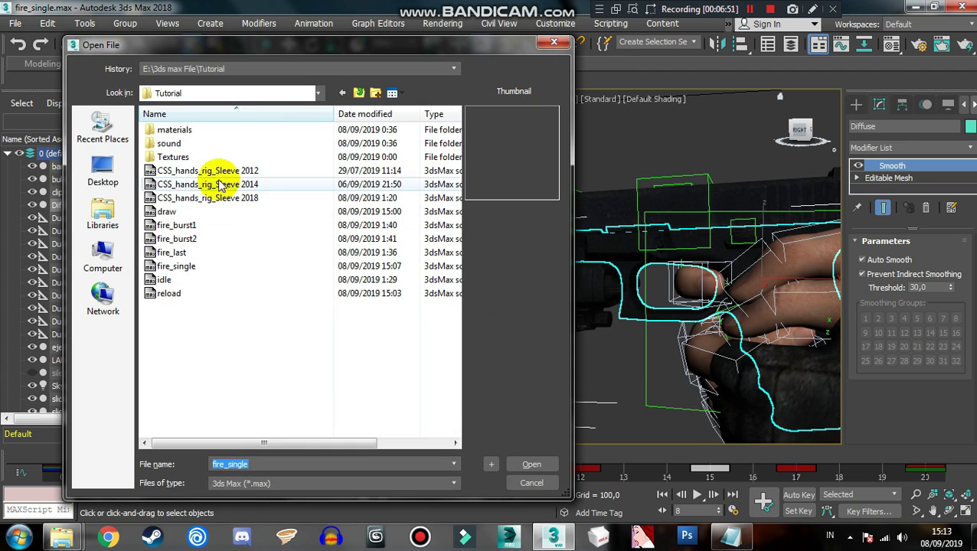
double_click(173, 211)
Step: Open the Dope Sheet, expand the Sound track and scrub to the frame where Cloth.wav starts
left_click_drag(56, 454, 143, 454)
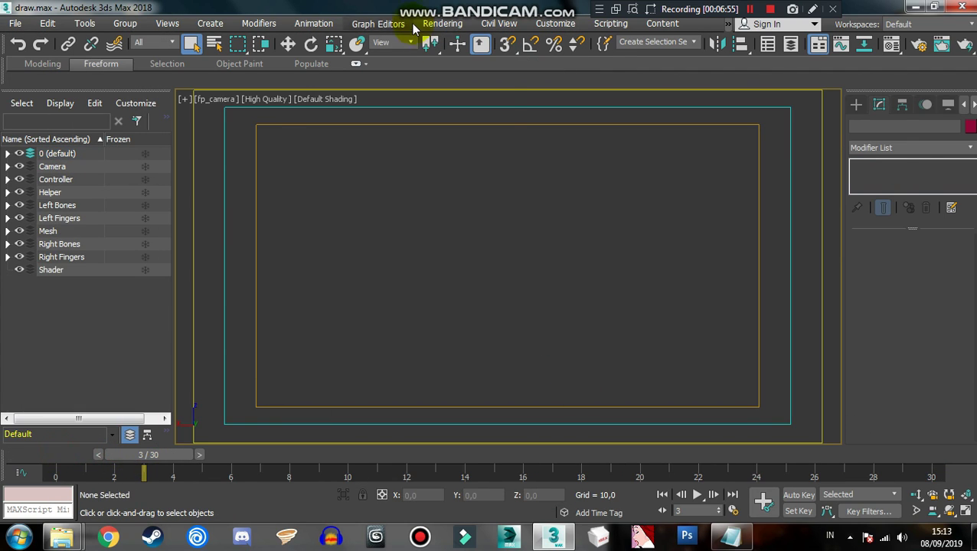
left_click(387, 23)
left_click(393, 64)
left_click(95, 132)
left_click(20, 121)
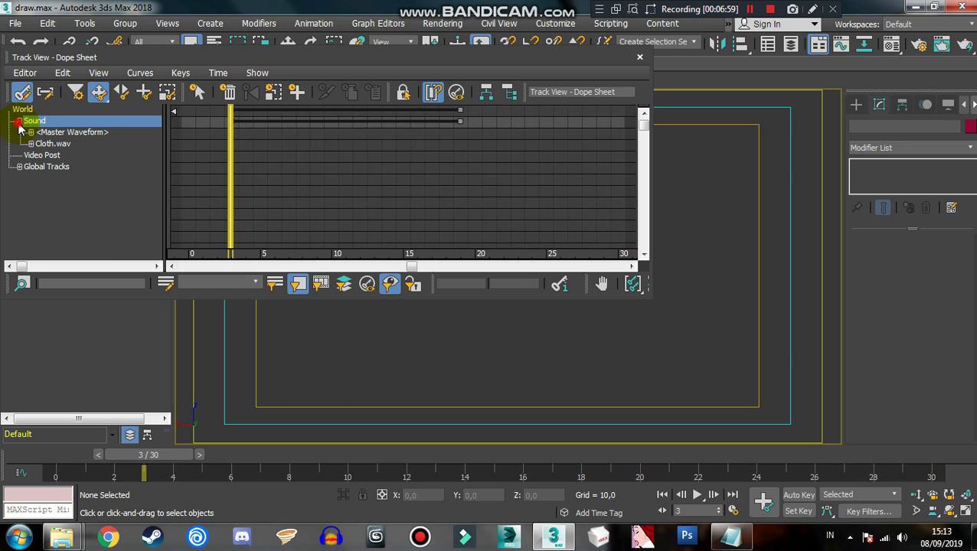
left_click_drag(175, 457, 146, 458)
Step: Set the glock_draw sequence's Weapon_Glock.Cloth event to frame 2 and its fps to 30, and close the Dope Sheet
left_click(729, 536)
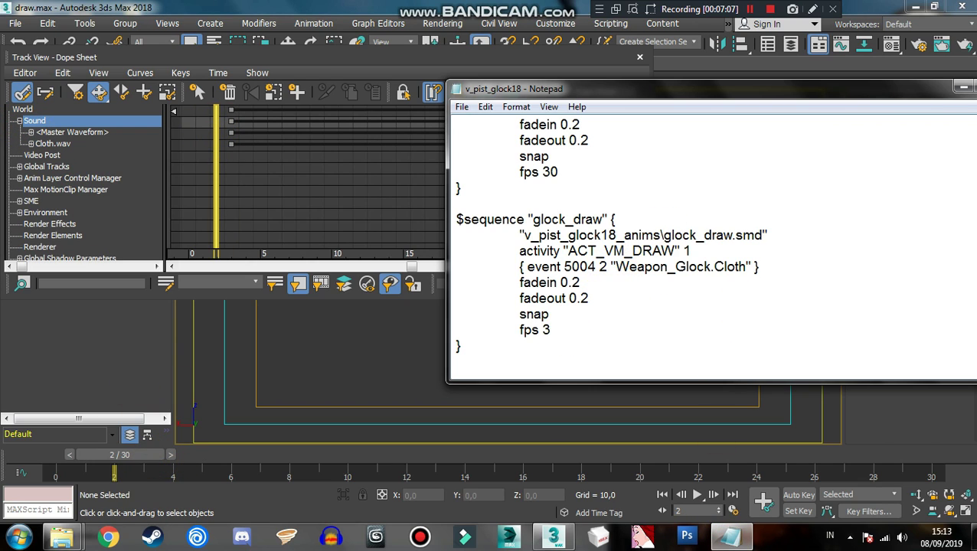
type("0")
scroll(622, 299, "down", 4)
left_click(636, 63)
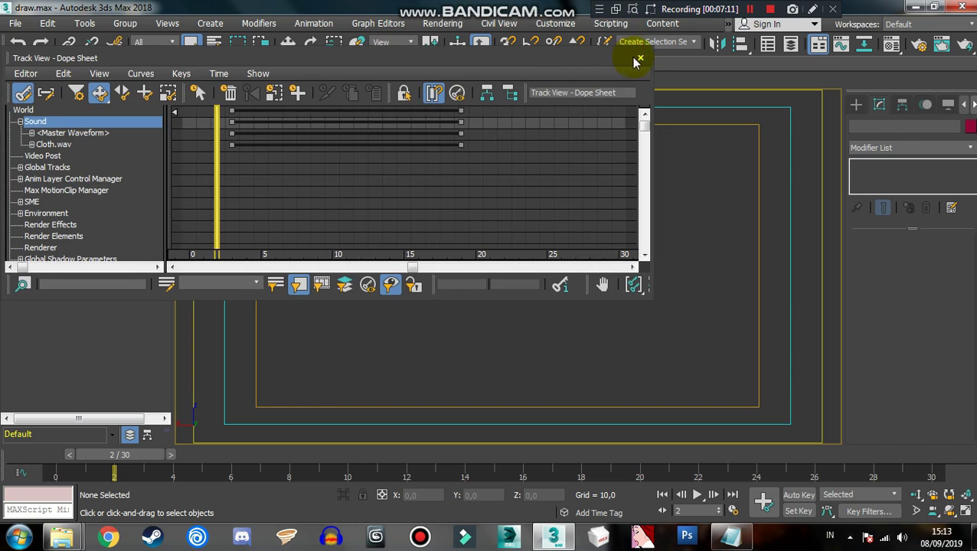
Step: Open the reload scene in 3ds Max and expand the Sound track in the Dope Sheet
left_click(15, 23)
left_click(31, 79)
left_click(164, 290)
left_click(527, 465)
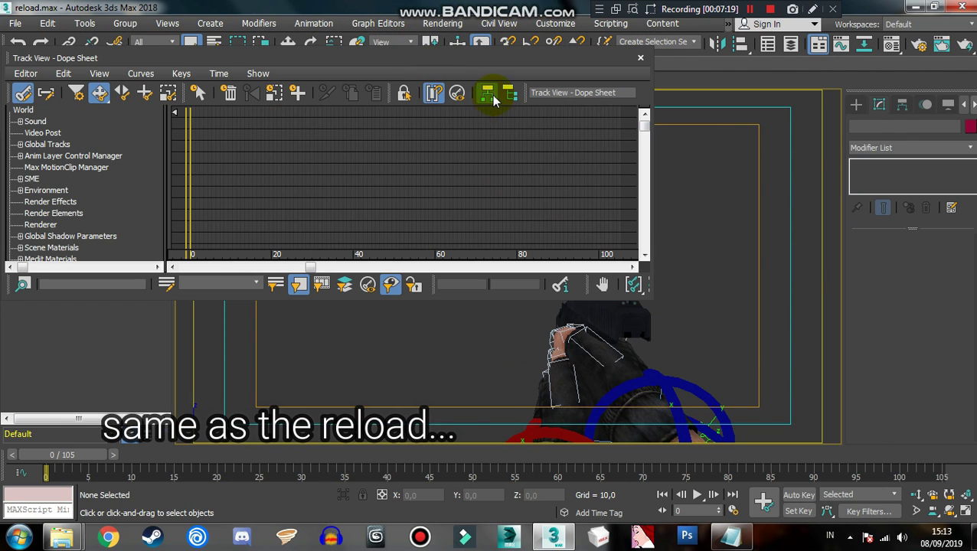
left_click(494, 98)
left_click(21, 122)
Step: Scrub to frame 3, just before Cloth.wav starts, and show the sound track's waveform on the timeline
left_click_drag(65, 457, 90, 460)
right_click(206, 474)
mouse_move(253, 440)
left_click(403, 470)
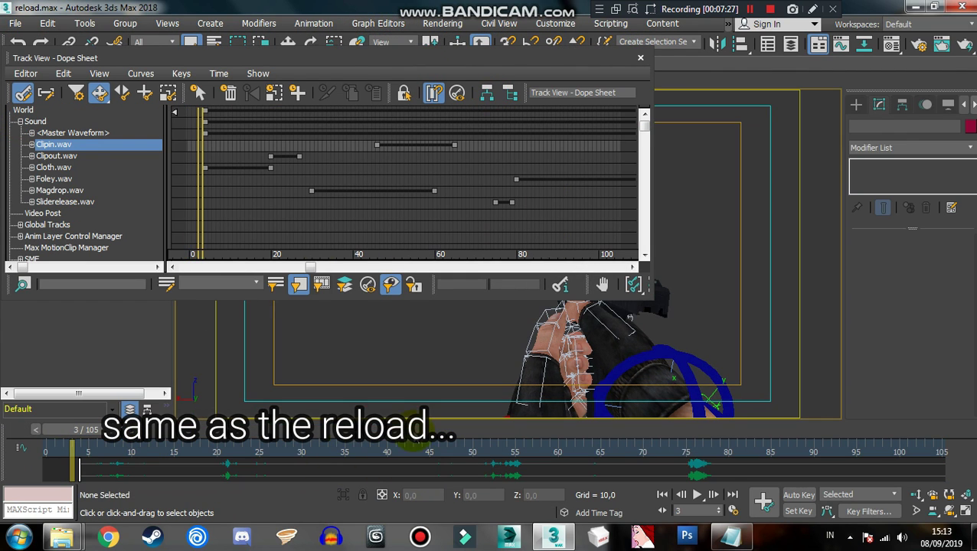
Step: In the QC file's glock_reload sequence, rename the first event to Weapon_Glock.Cloth and duplicate the Clipin and Sliderelease event lines below the last event
left_click(56, 157)
left_click(55, 168)
left_click(732, 537)
left_click(732, 537)
left_click(59, 189)
left_click(55, 145)
left_click(732, 537)
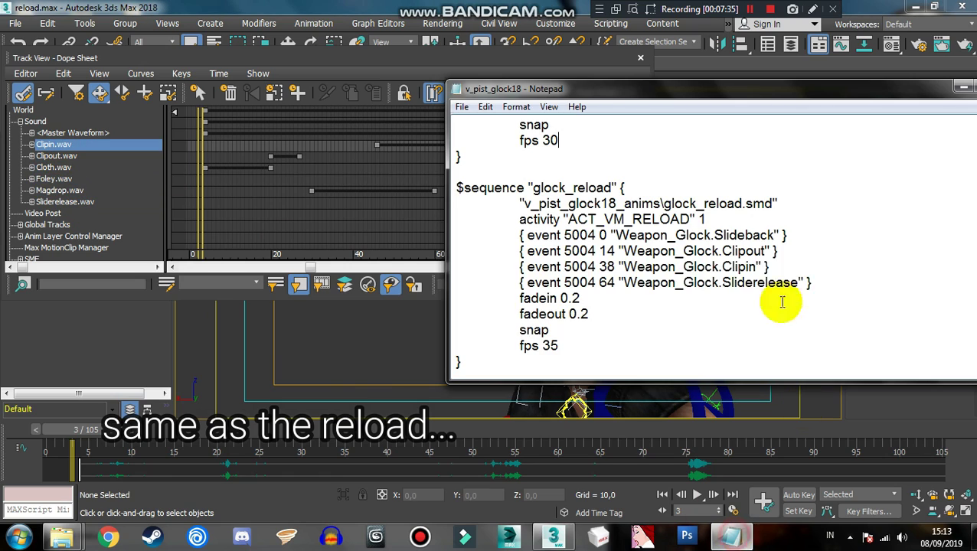
left_click(836, 287)
type("{ event 5004 38 \"Weapon_Glock.Clipin\" } { event 5004 64 \"Weapon_Glock.Sliderelease\" }")
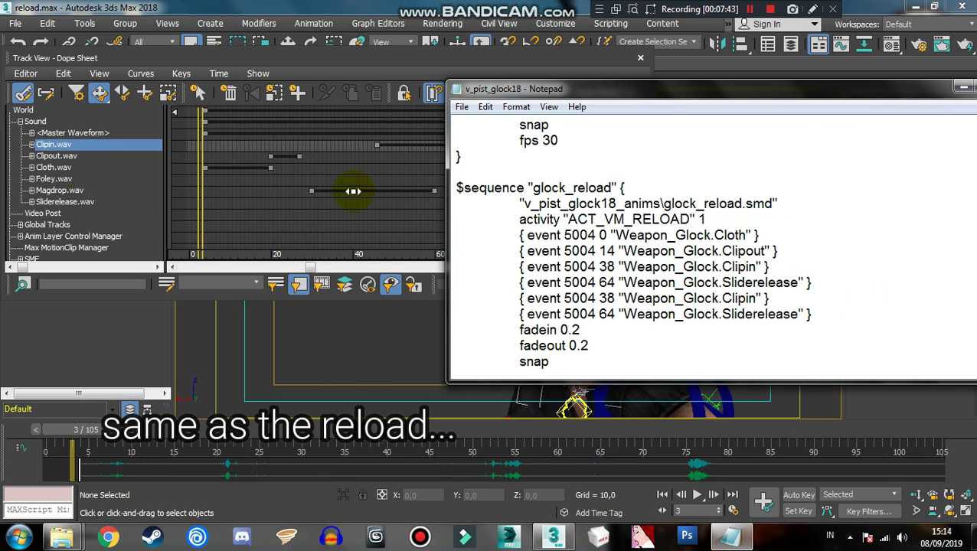
Step: Following the Dope Sheet's sound order, rename glock_reload's third event to Weapon_Glock.Magdrop and the fourth to Weapon_Glock.Clipin
left_click_drag(88, 431, 693, 434)
left_click(59, 189)
left_click(732, 537)
key("alt+Tab")
left_click(54, 144)
key("alt+Tab")
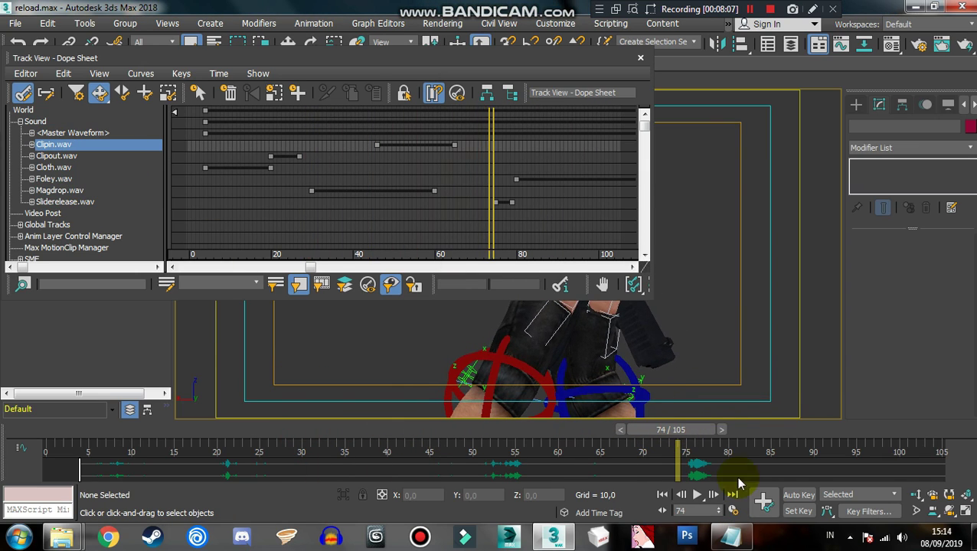
Step: Copy the Sliderelease sound name into glock_reload's fifth event
left_click(732, 537)
left_click_drag(798, 315, 723, 315)
key("ctrl+c")
left_click_drag(756, 298, 723, 299)
key("ctrl+v")
Step: Scrub the reload animation to frame 79 and rename glock_reload's sixth event to Weapon_Glock.Foley
left_click_drag(682, 430, 724, 431)
left_click(54, 179)
left_click(732, 536)
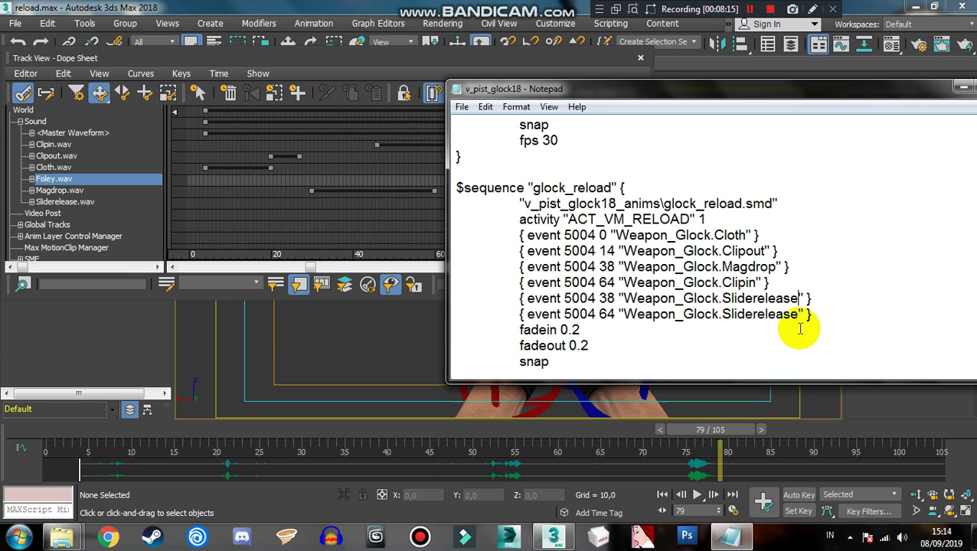
left_click_drag(798, 316, 723, 314)
type("Foley")
Step: Set glock_reload's Cloth event to frame 3 and its Clipout event to frame 19
mouse_move(709, 430)
left_mouse_down()
mouse_move(76, 430)
mouse_move(720, 430)
left_mouse_up()
key("alt+Tab")
key("alt+Tab")
double_click(607, 250)
type("19")
Step: Set glock_reload's Magdrop event to frame 29 and its Clipin event to frame 45
key("alt+Tab")
key("alt+Tab")
key("alt+Tab")
key("alt+Tab")
double_click(607, 282)
type("45")
Step: Set glock_reload's Sliderelease event to frame 74 and its Foley event to frame 79
key("alt+Tab")
key("alt+Tab")
double_click(607, 298)
type("74")
key("alt+Tab")
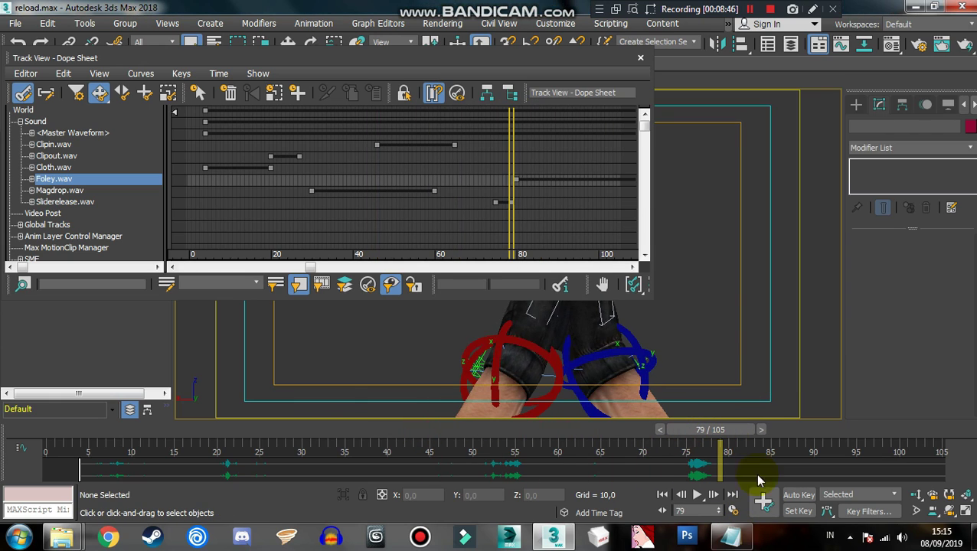
key("alt+Tab")
double_click(607, 315)
type("79")
Step: Check where Foley.wav ends in the Dope Sheet and set glock_reload's fadeout to 1
key("alt+Tab")
left_click_drag(311, 267, 563, 268)
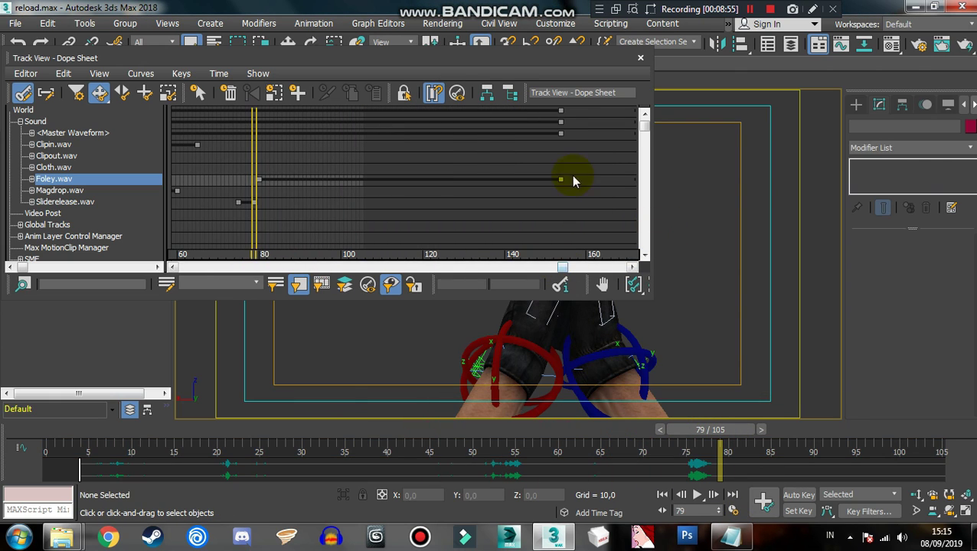
key("alt+Tab")
type("791")
scroll(582, 368, "down", 3)
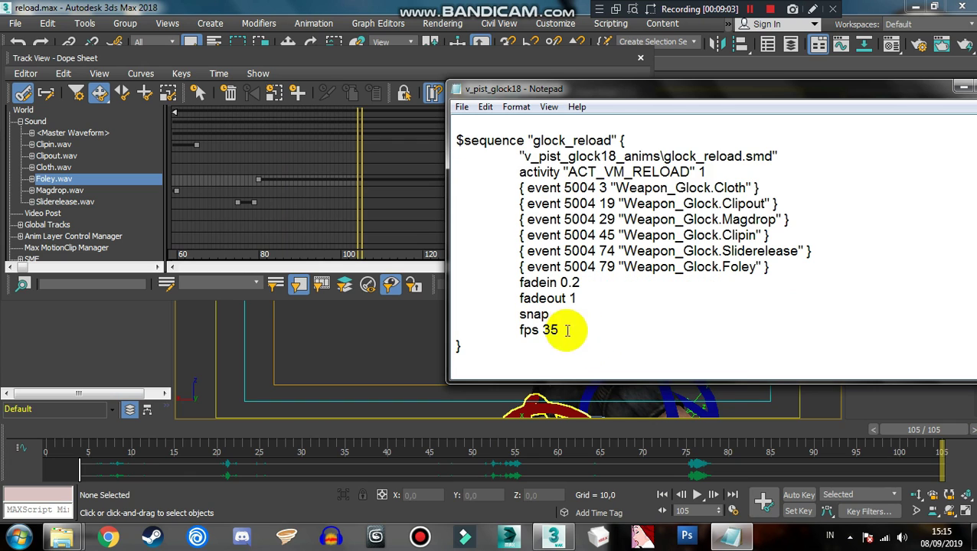
scroll(800, 136, "up", 5)
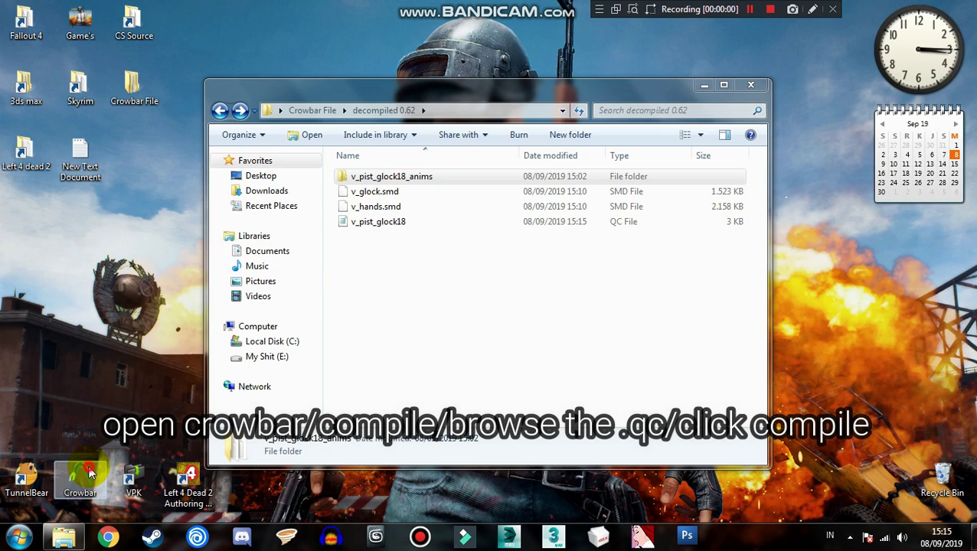
Step: Switch to Crowbar and browse for a QC file to compile
double_click(88, 473)
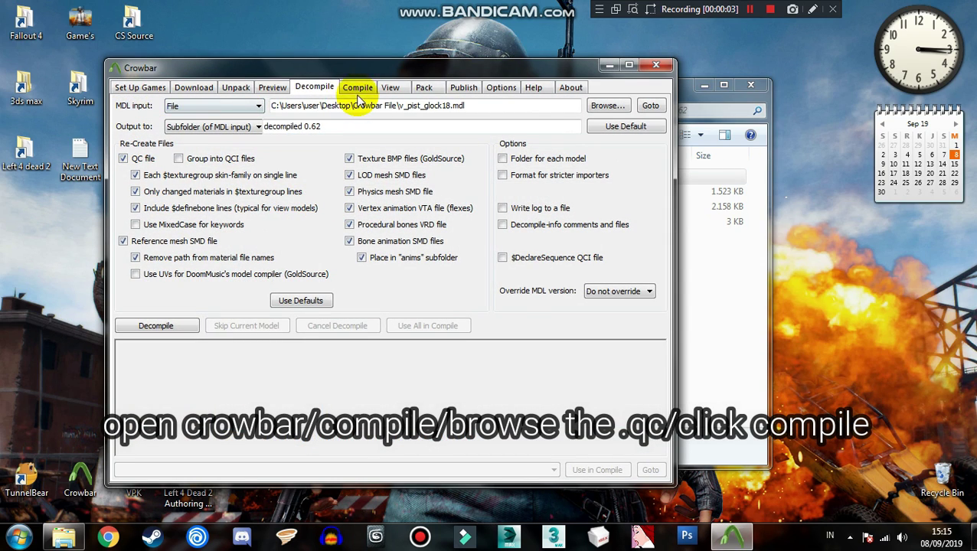
left_click(358, 89)
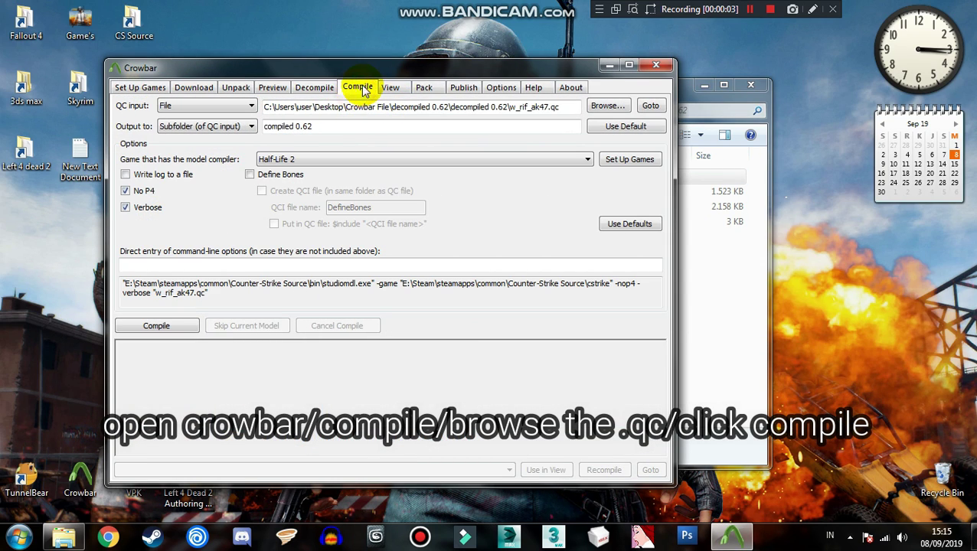
left_click(605, 106)
left_click_drag(222, 231, 220, 209)
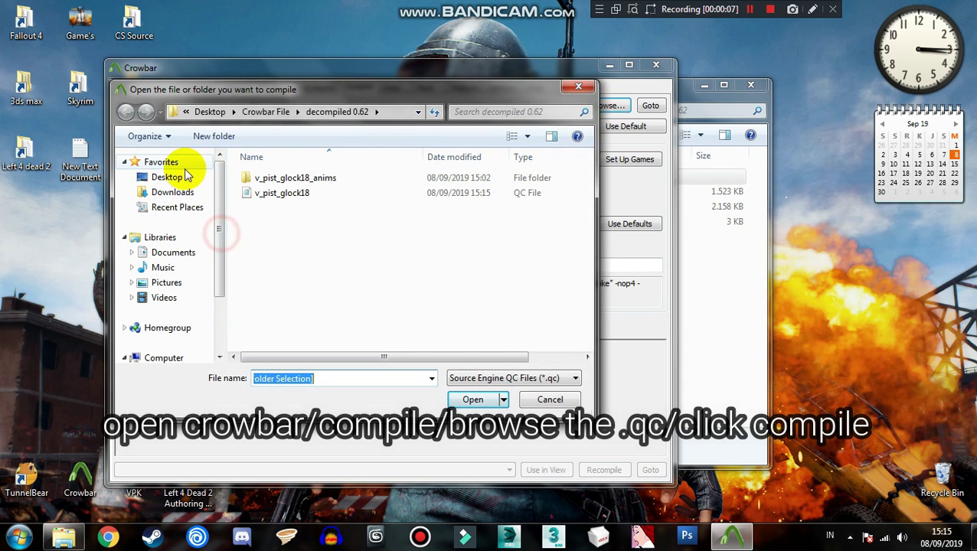
Step: Load the v_pist_glock18 QC file from the Crowbar File\decompiled 0.62 folder and compile it
left_click(185, 174)
left_click(484, 277)
scroll(452, 276, "down", 2)
scroll(422, 266, "up", 1)
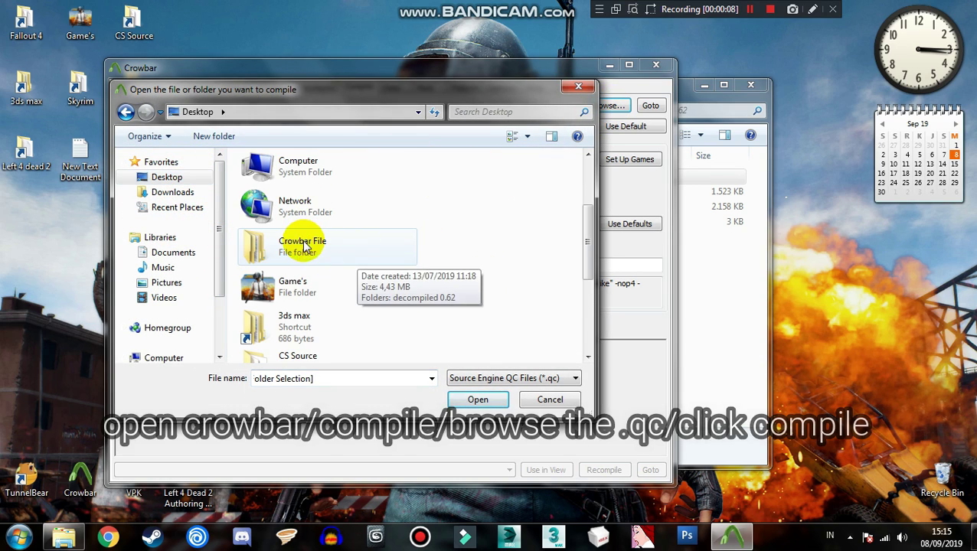
double_click(360, 262)
double_click(285, 177)
left_click(287, 194)
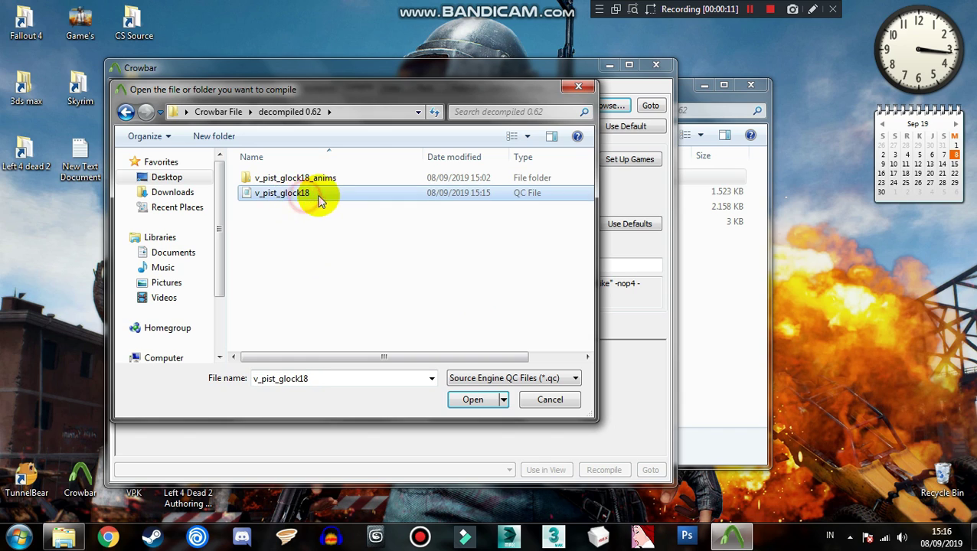
left_click(473, 400)
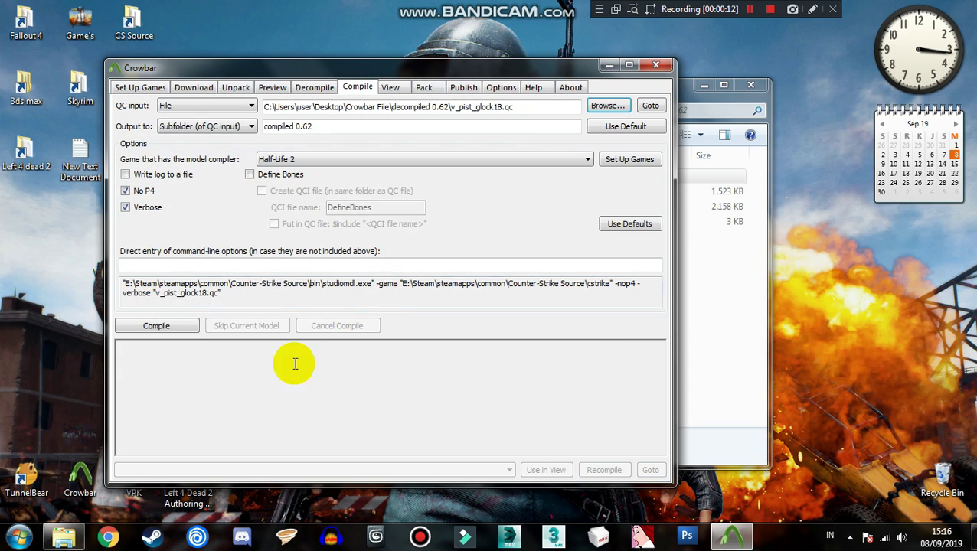
left_click(181, 332)
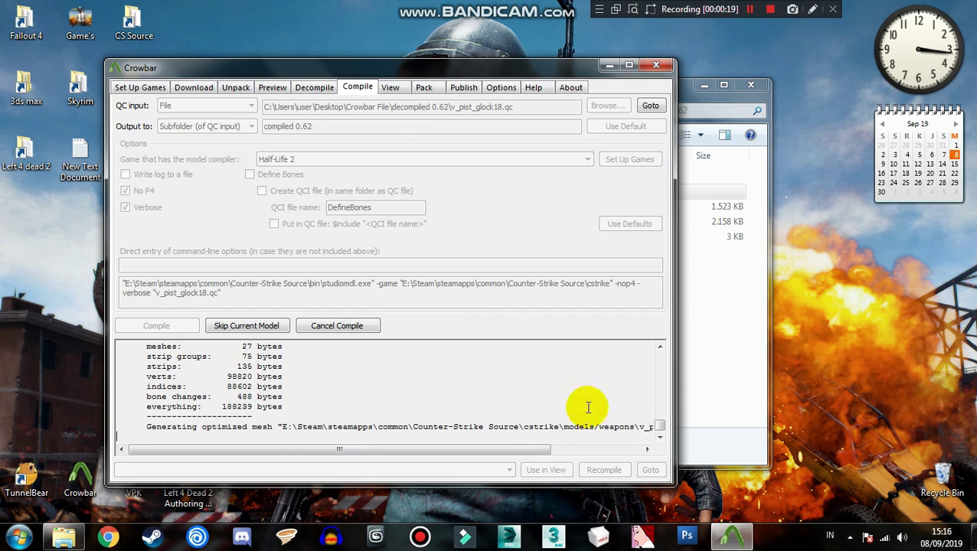
Step: Open Half-Life Model Viewer from Crowbar and start loading a model
left_click(391, 88)
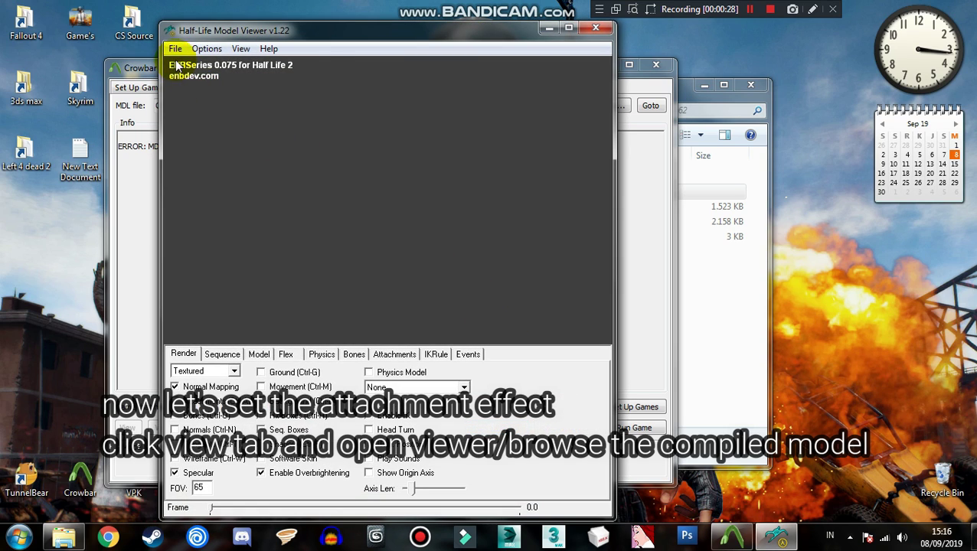
left_click(176, 49)
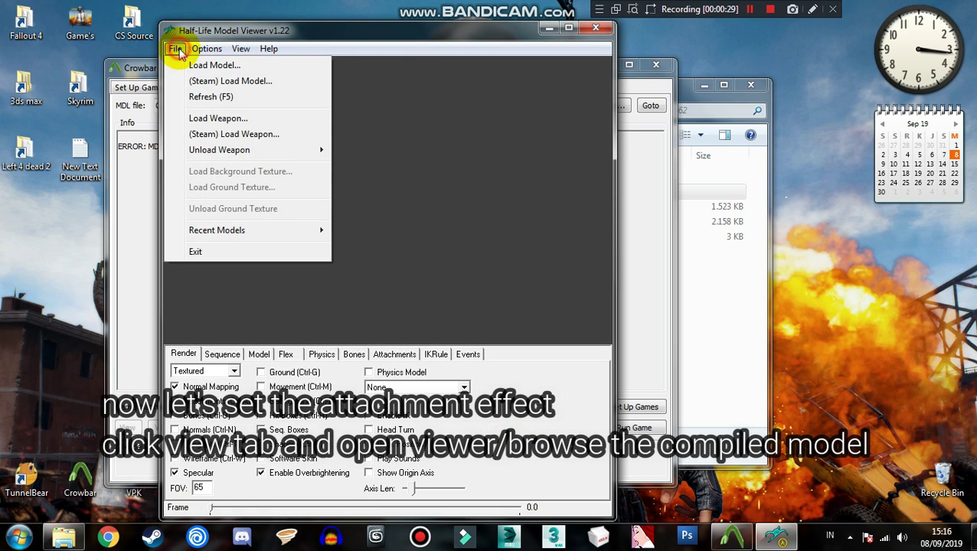
left_click(192, 66)
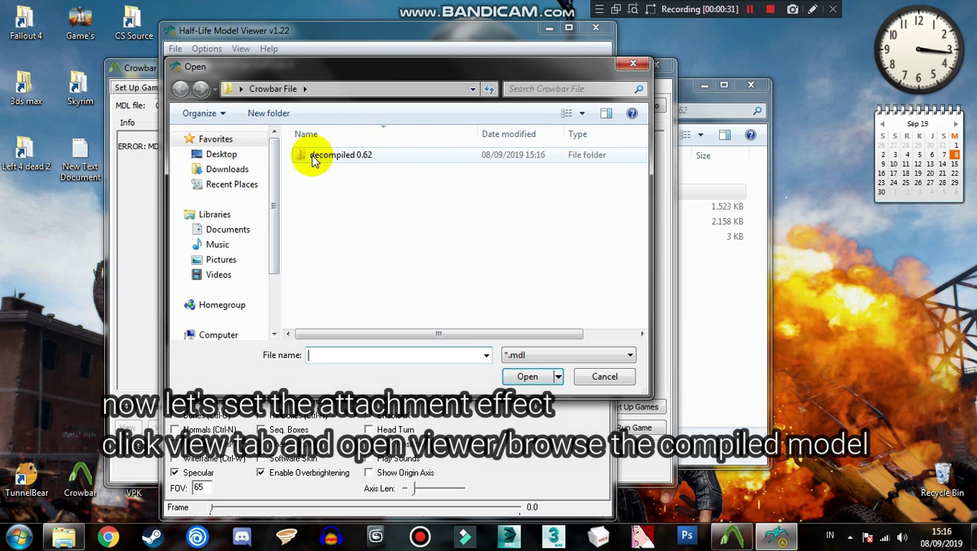
Step: Load the v_pist_glock18 model from decompiled 0.62\compiled 0.62\models\weapons in the Crowbar File folder
left_click(220, 154)
scroll(535, 263, "down", 5)
double_click(425, 312)
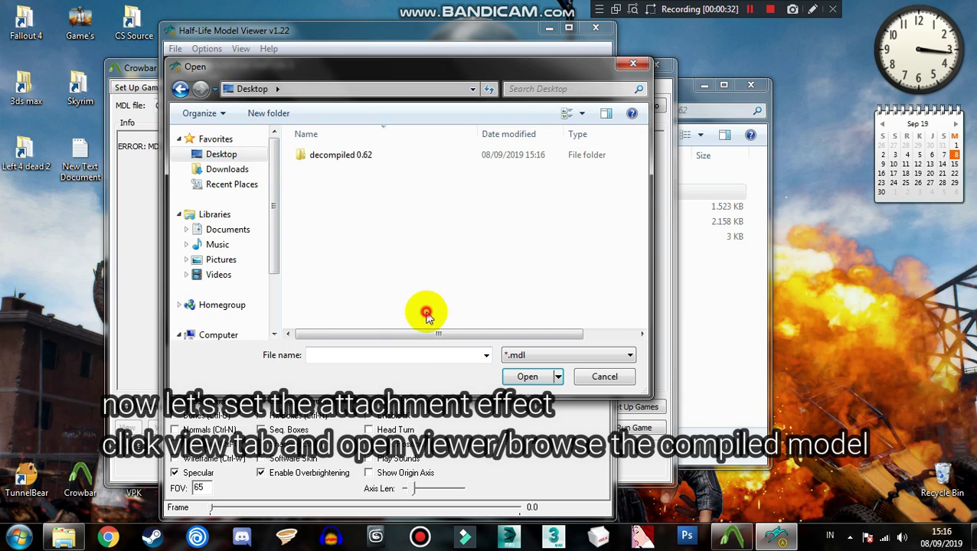
double_click(327, 157)
left_click(356, 162)
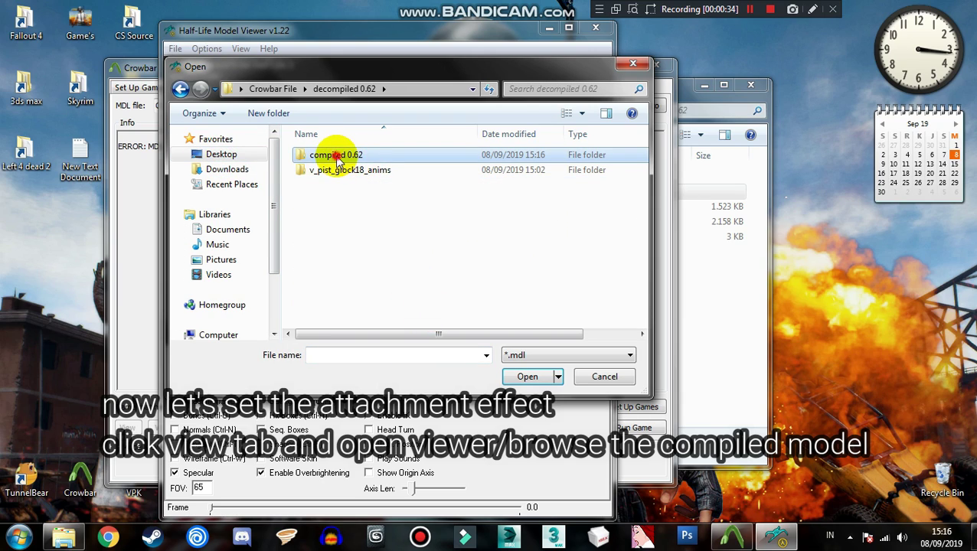
double_click(337, 157)
double_click(337, 159)
double_click(334, 159)
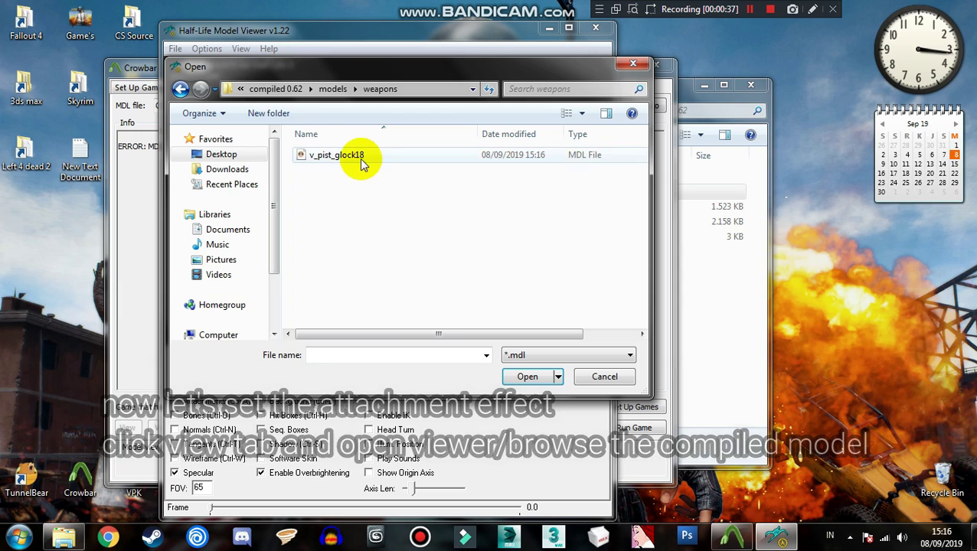
left_click(362, 164)
left_click(527, 376)
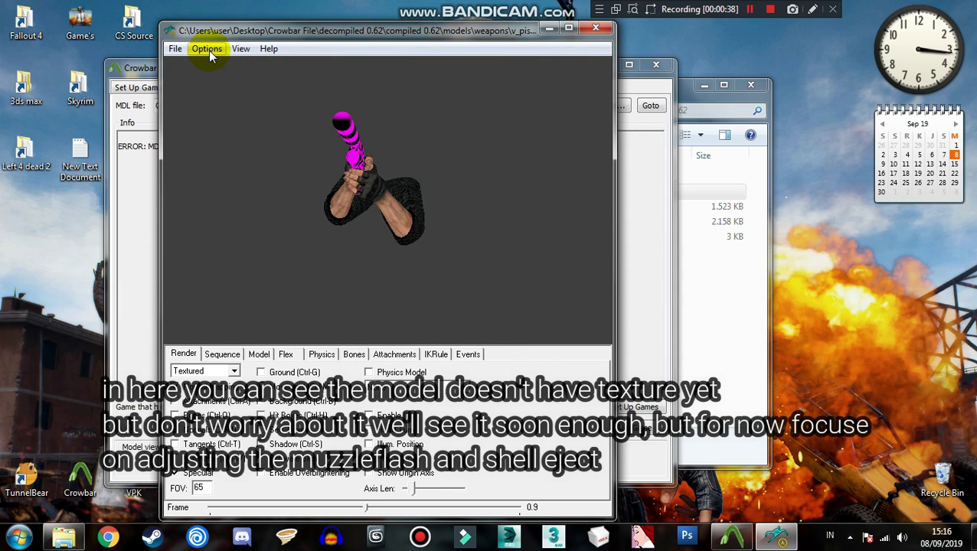
Step: Display the Glock model from the first-person viewmodel perspective and bring up its sequence settings
left_click(207, 48)
left_click(318, 149)
left_click_drag(328, 169, 333, 170)
left_click(232, 356)
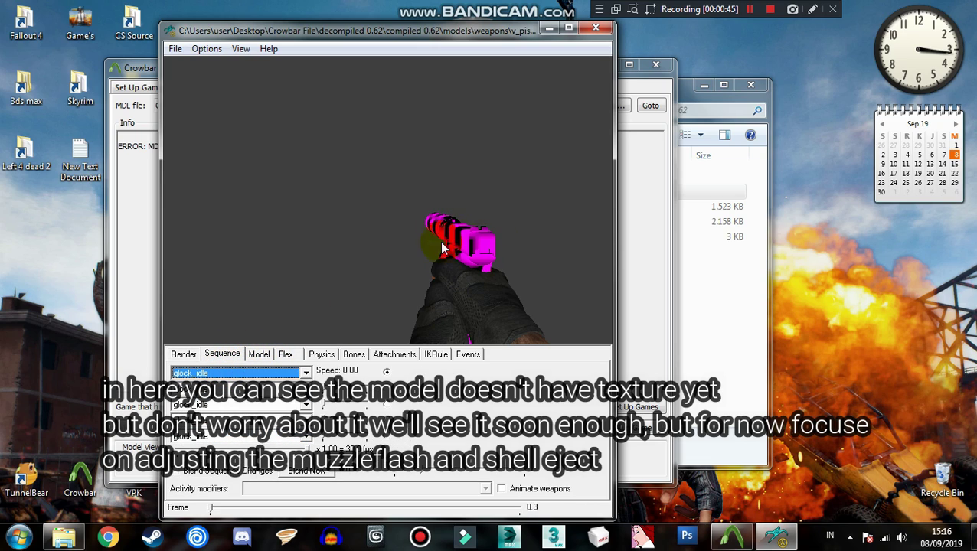
Step: Preview the model's draw, firing and reload sequences
left_click(239, 373)
left_click(230, 384)
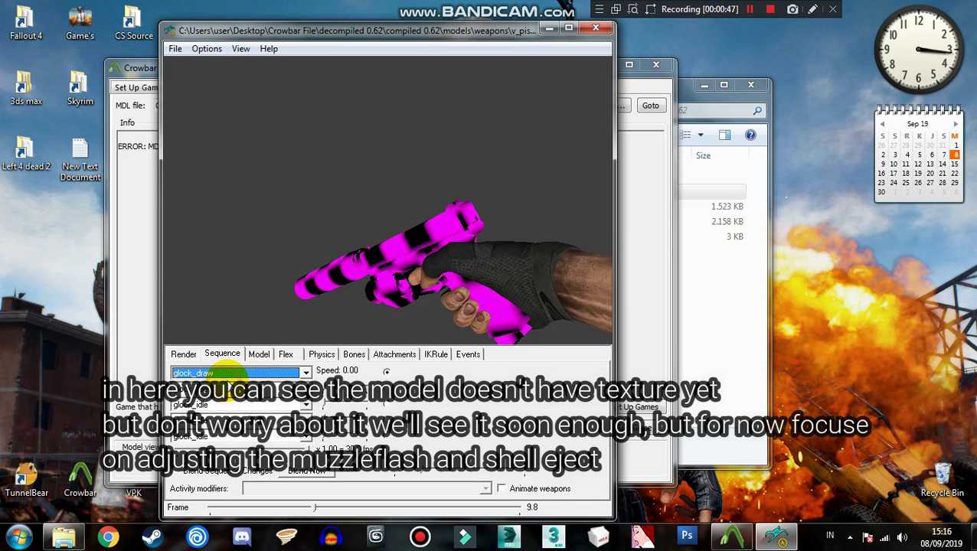
scroll(258, 378, "down", 2)
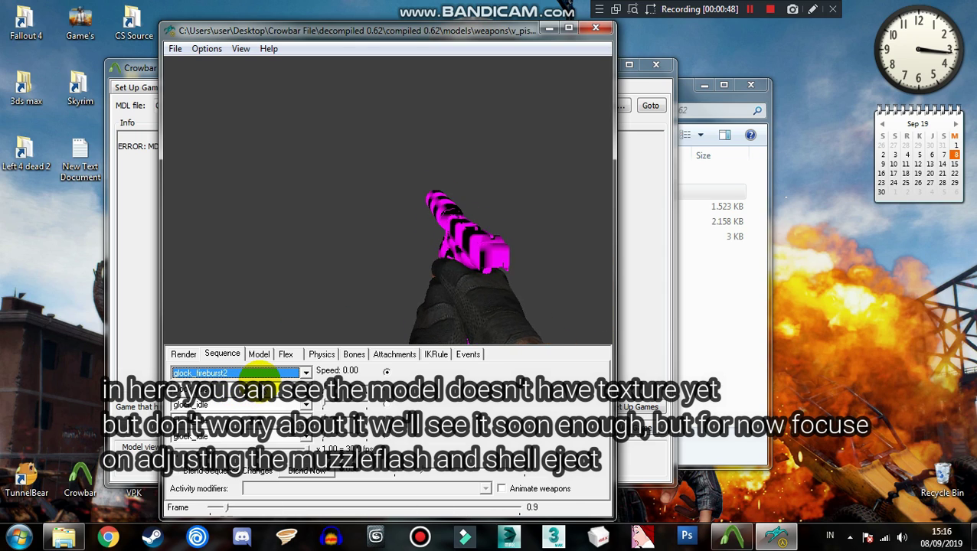
scroll(259, 386, "up", 2)
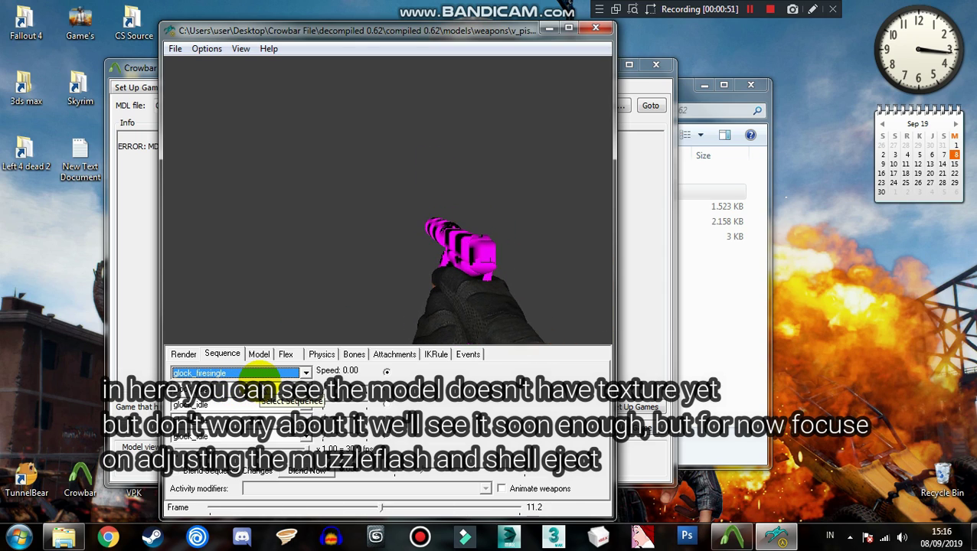
scroll(258, 385, "down", 1)
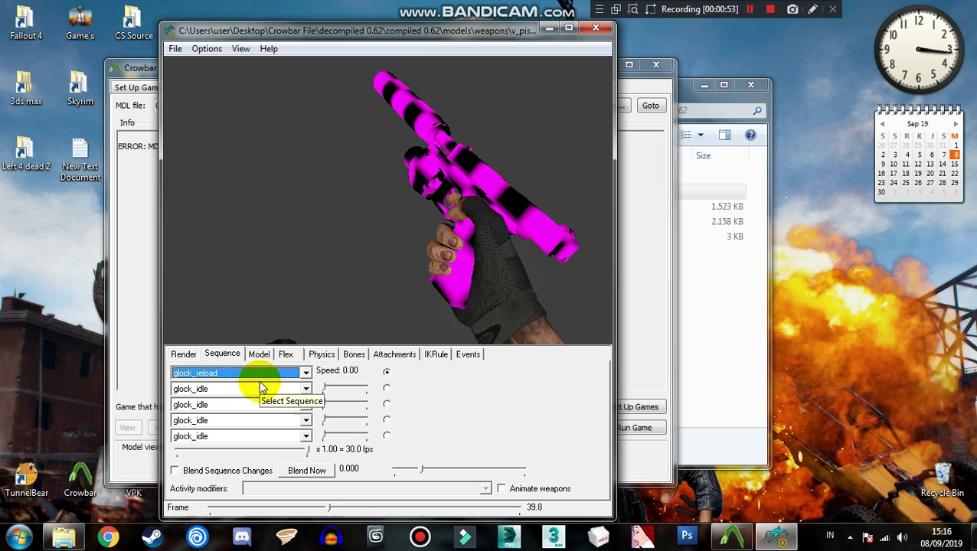
Step: Bring up the model's attachments and select attachment 1, the muzzle flash
left_click(391, 360)
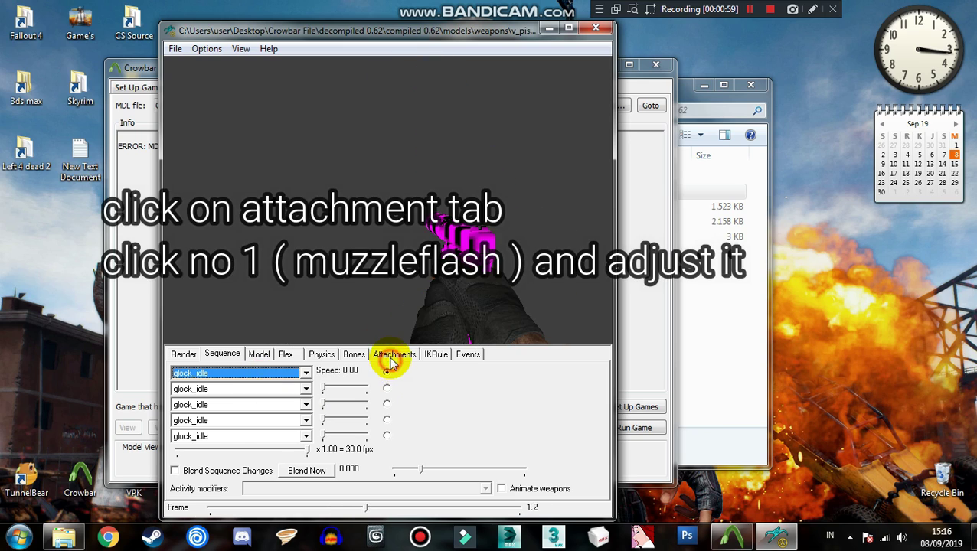
left_click(393, 358)
left_click(207, 393)
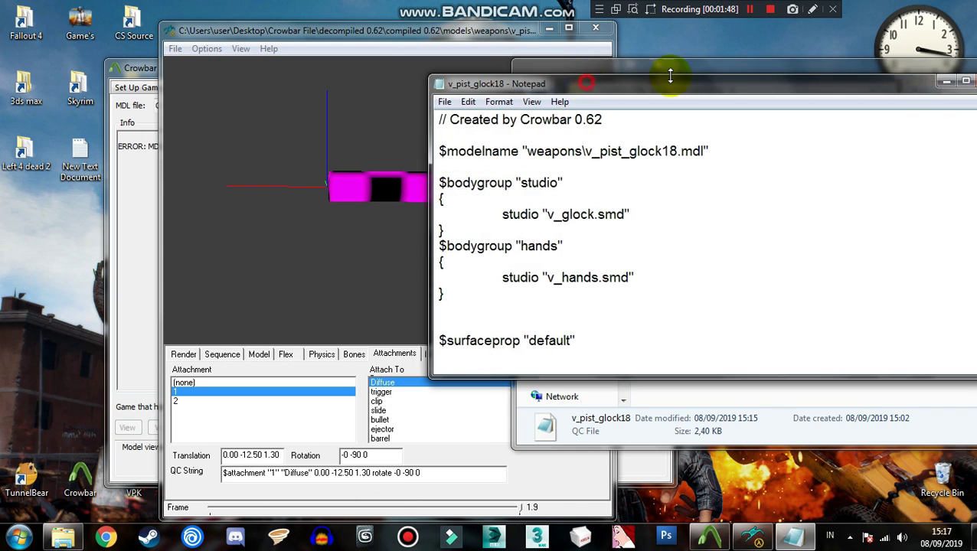
Step: In the QC file, set attachment 1's position to 0.00 -12.50 1.30 and its rotation to 0 -90 0
scroll(756, 246, "down", 5)
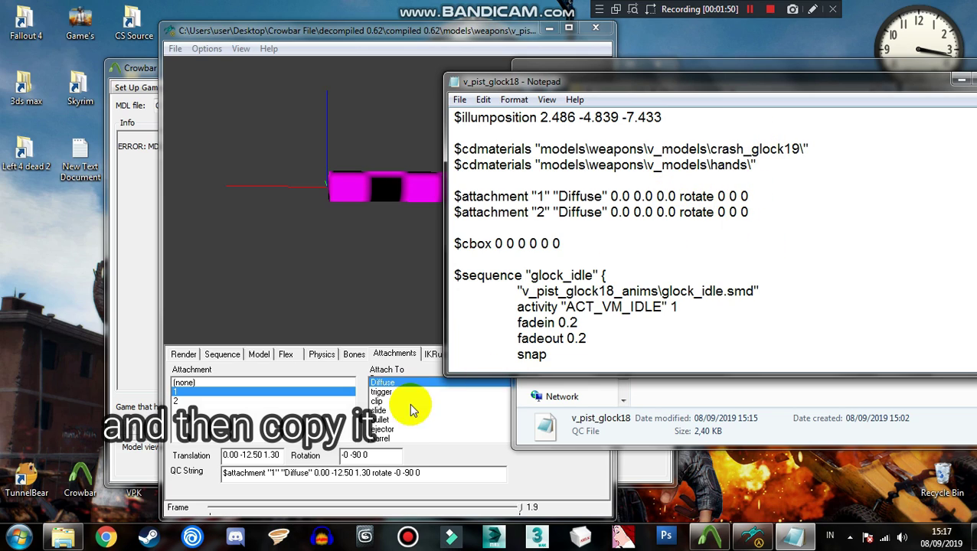
left_click(383, 455)
left_click_drag(759, 196, 718, 197)
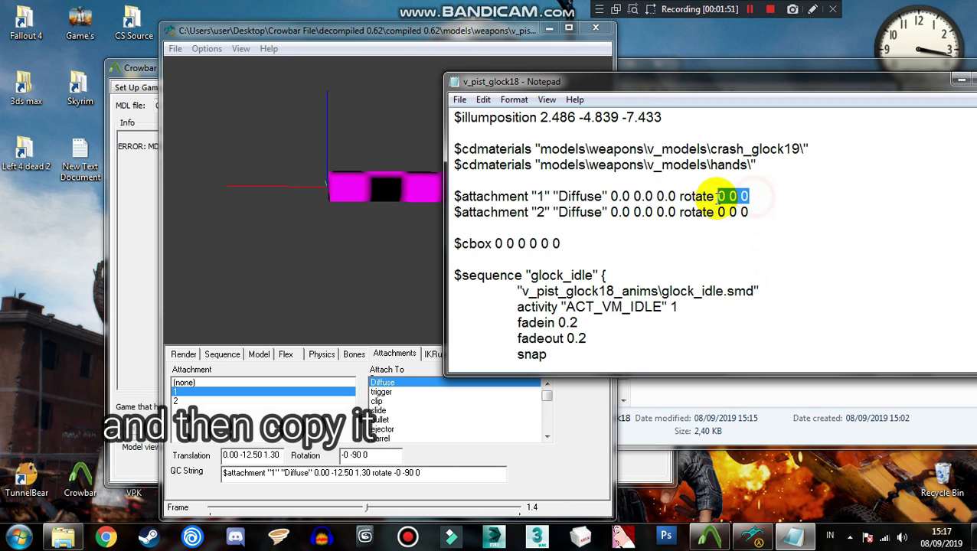
left_click(280, 455)
left_click(710, 236)
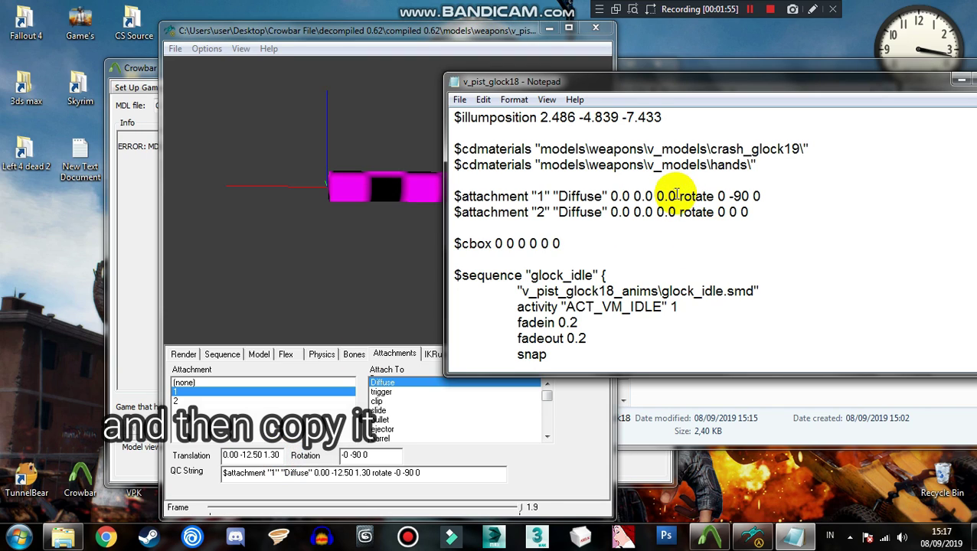
left_click_drag(677, 196, 611, 196)
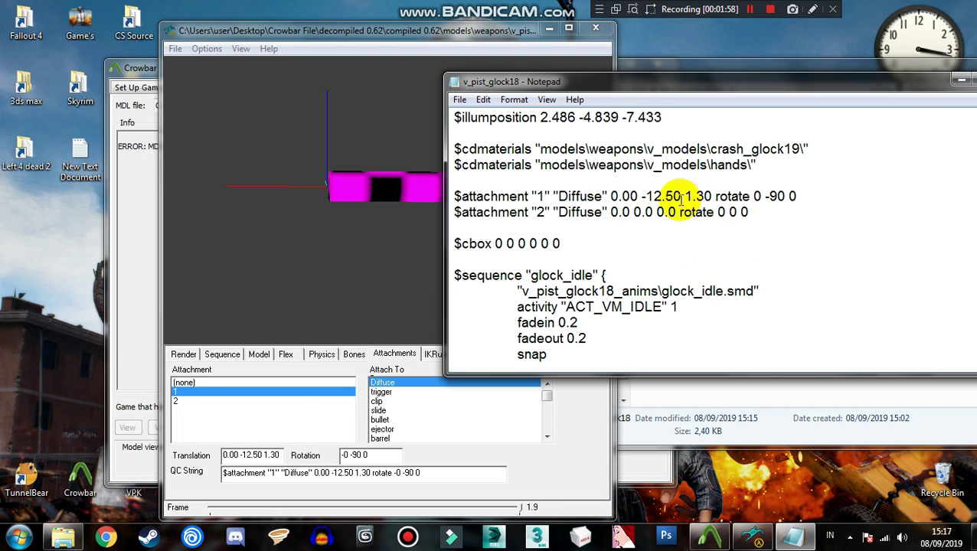
Step: Select attachment 2 and hold the glock_firelast sequence at speed 0 on an early frame to view the ejection port
left_click(210, 401)
left_click_drag(322, 245, 356, 268)
left_click(224, 355)
left_click(233, 373)
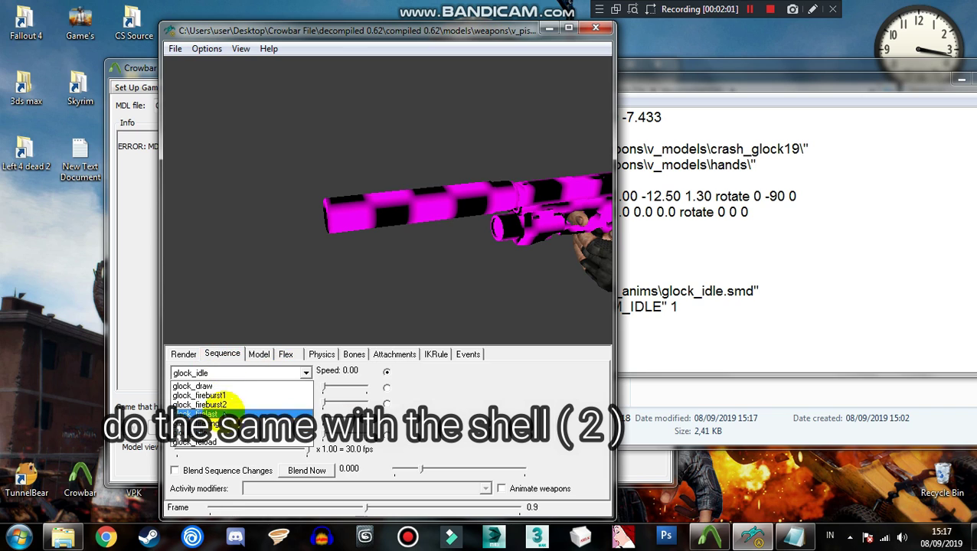
left_click(221, 414)
left_click_drag(308, 451, 177, 451)
left_click_drag(423, 508, 242, 509)
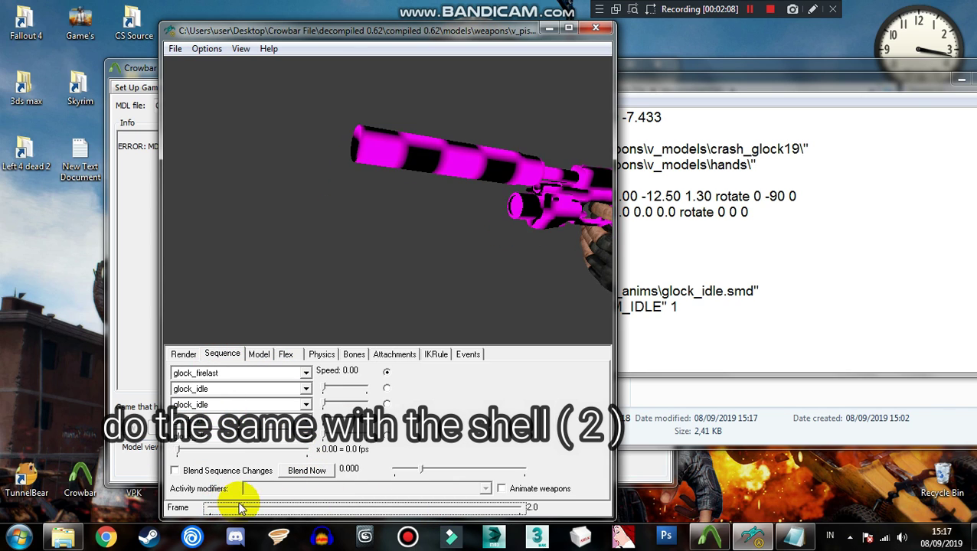
left_click_drag(353, 230, 413, 265)
Step: In the model viewer, set attachment 2's translation to 0.00 0.00 1.50 and its rotation to -110 0 0
left_click(390, 357)
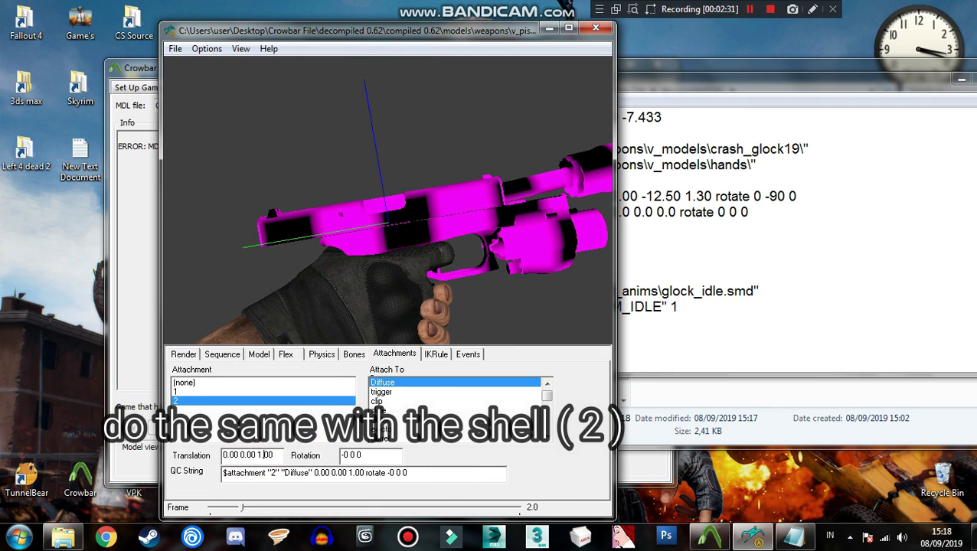
left_click_drag(539, 242, 417, 245)
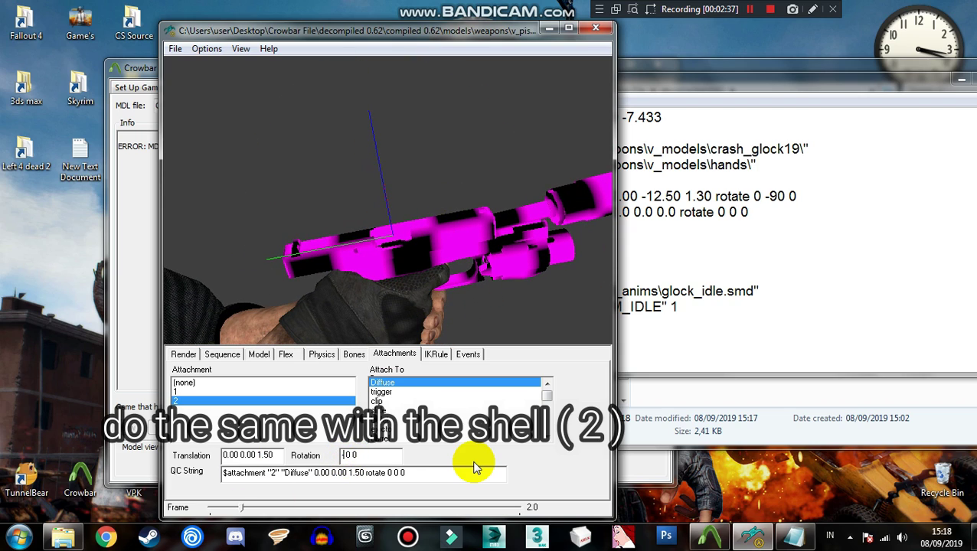
left_click(355, 456)
key("BackSpace")
key("BackSpace")
type("110")
left_click_drag(375, 206, 384, 168)
Step: In the QC file, set attachment 2's position to 0.00 0.00 1.50 and rotation to -110 0 0, close the model viewer and save
left_click_drag(373, 455, 341, 455)
key("ctrl+c")
left_click_drag(750, 213, 715, 214)
key("ctrl+v")
left_click_drag(277, 455, 222, 456)
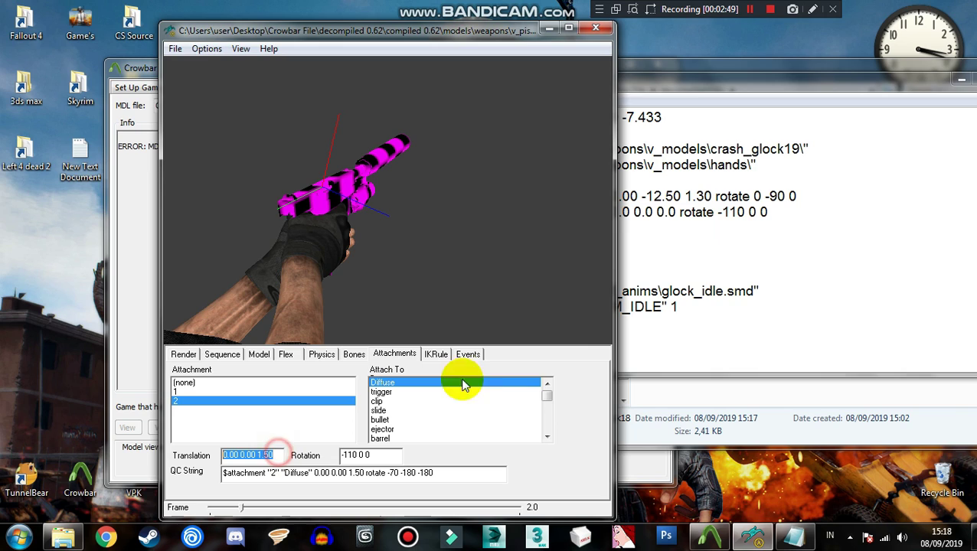
left_click_drag(675, 212, 612, 214)
key("ctrl+v")
left_click(594, 30)
key("ctrl+s")
Step: Close the QC file and recompile v_pist_glock18.qc in Crowbar
left_click_drag(758, 86, 488, 104)
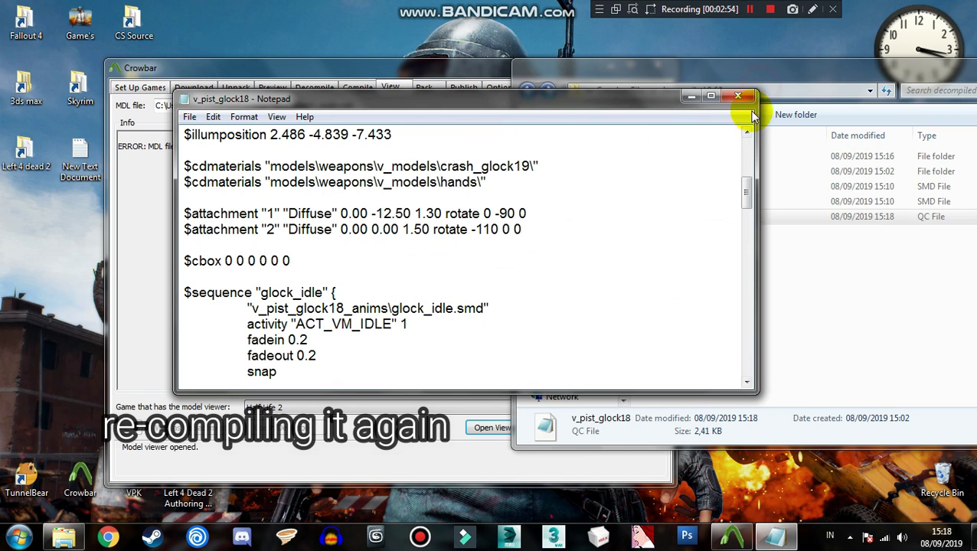
left_click(742, 96)
left_click(283, 261)
left_click(367, 91)
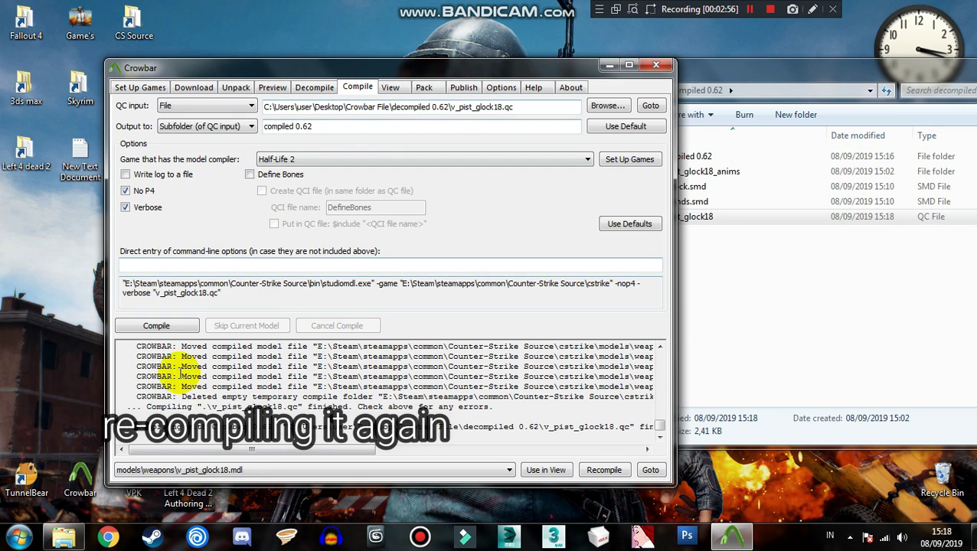
left_click(181, 331)
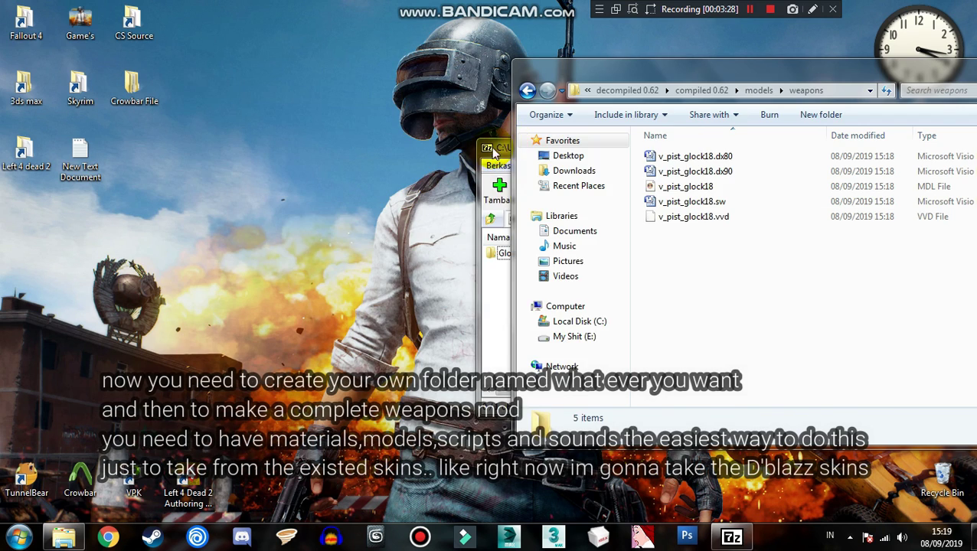
Step: Create a new desktop folder named #Glock19 and open it
right_click(202, 180)
left_click(235, 317)
left_click(404, 317)
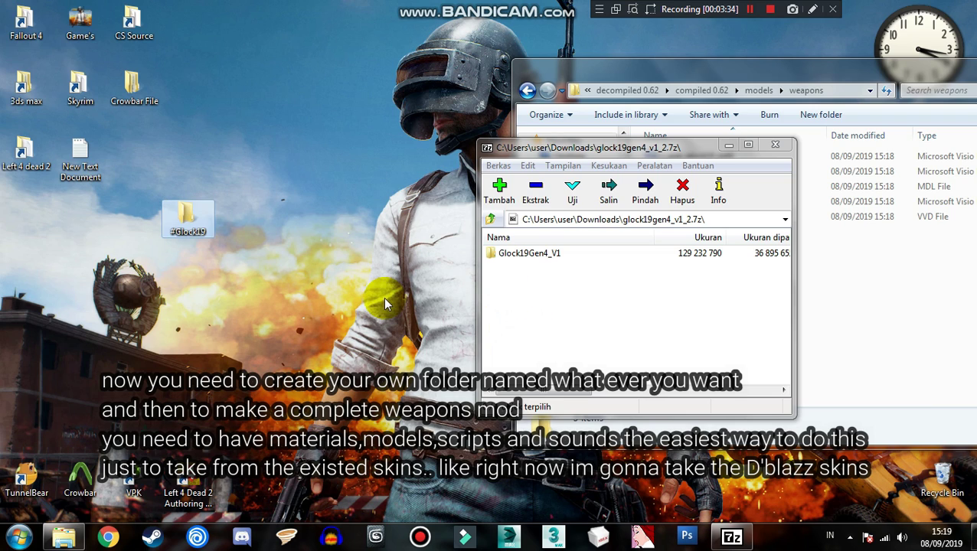
double_click(198, 228)
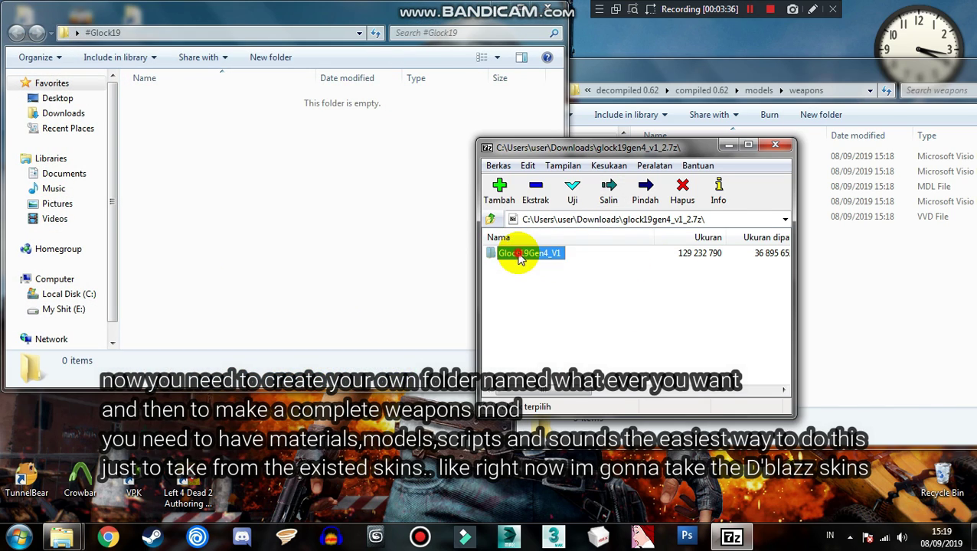
Step: Extract the materials, scripts and sound folders from the Glock19Gen4_V1 archive's Required folder into #Glock19
double_click(527, 253)
double_click(512, 265)
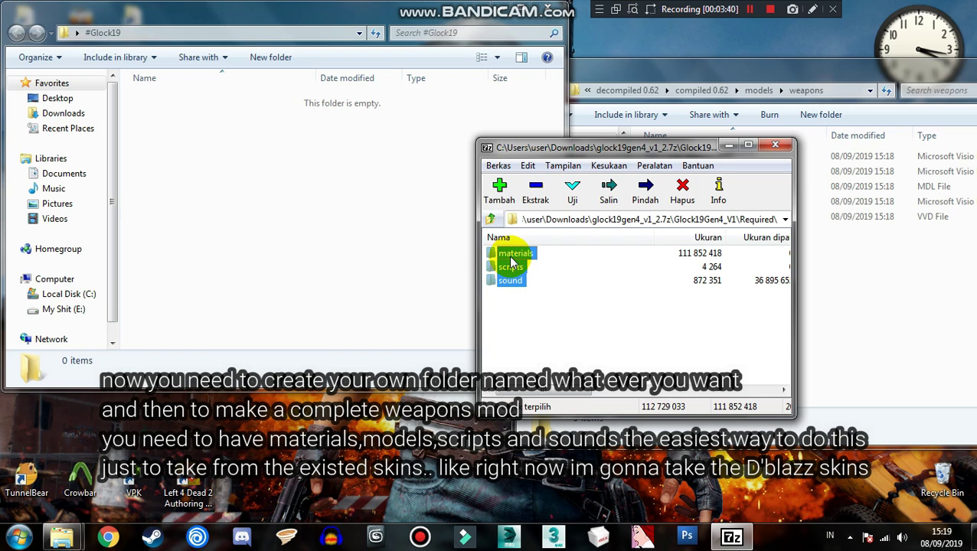
left_click_drag(511, 263, 397, 249)
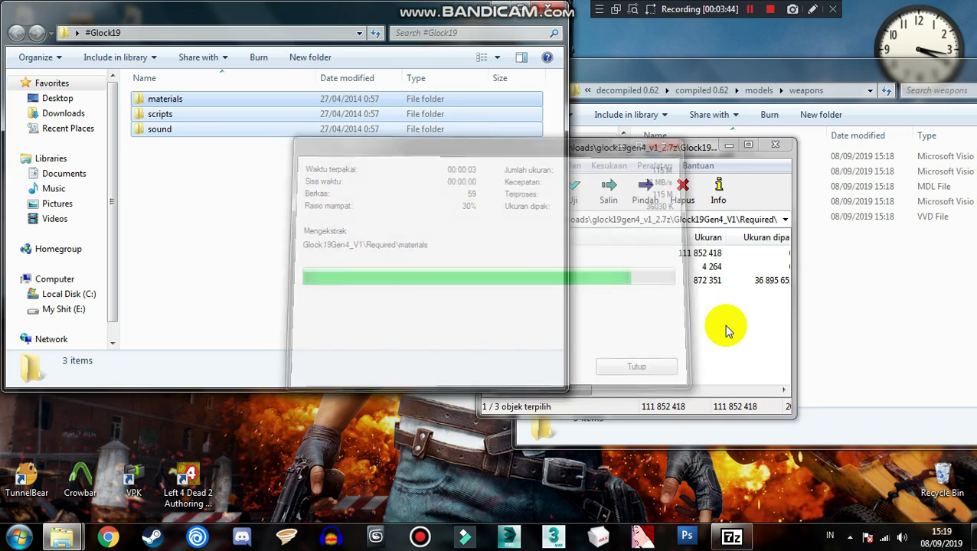
Step: Extract the contents of Stuff\LAM + Silencer + Draw 1 into #Glock19, merging folders and replacing duplicate files, and close the archive
left_click(724, 327)
left_click(490, 219)
double_click(508, 267)
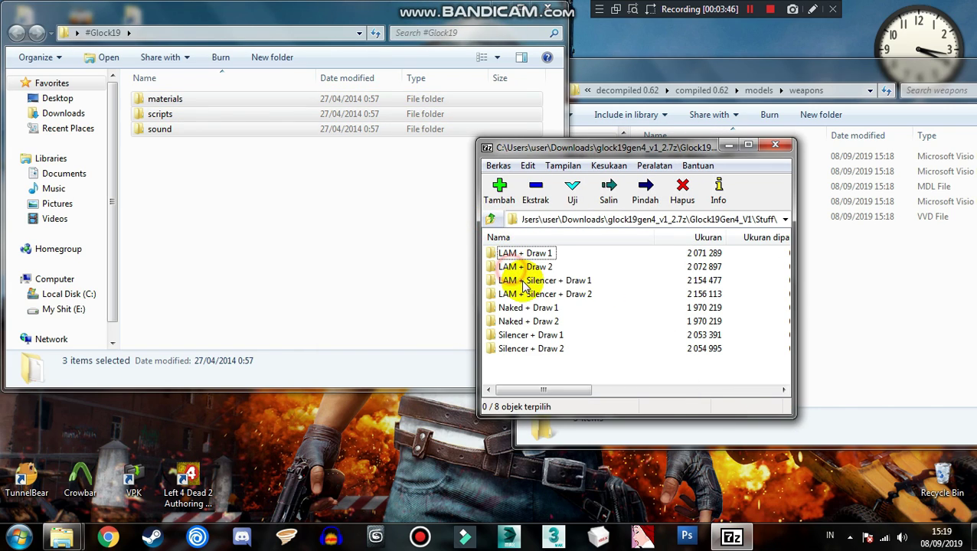
double_click(538, 281)
left_click_drag(369, 255, 367, 259)
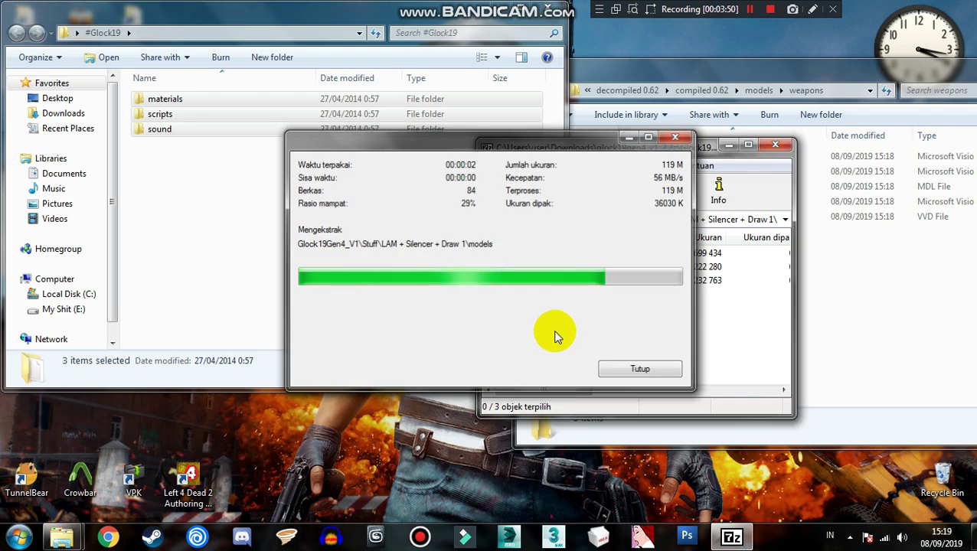
left_click_drag(526, 302, 398, 265)
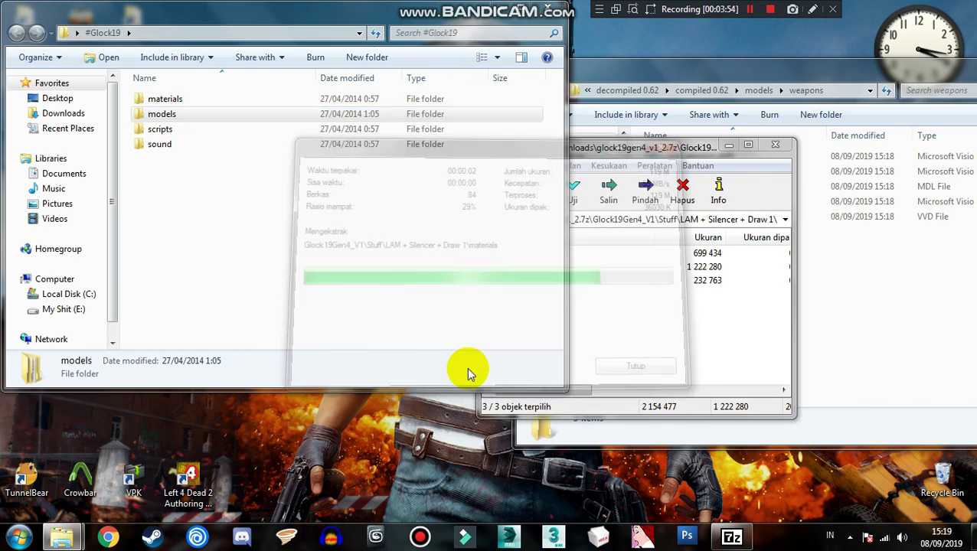
left_click(450, 425)
left_click(473, 402)
left_click(404, 423)
left_click(458, 216)
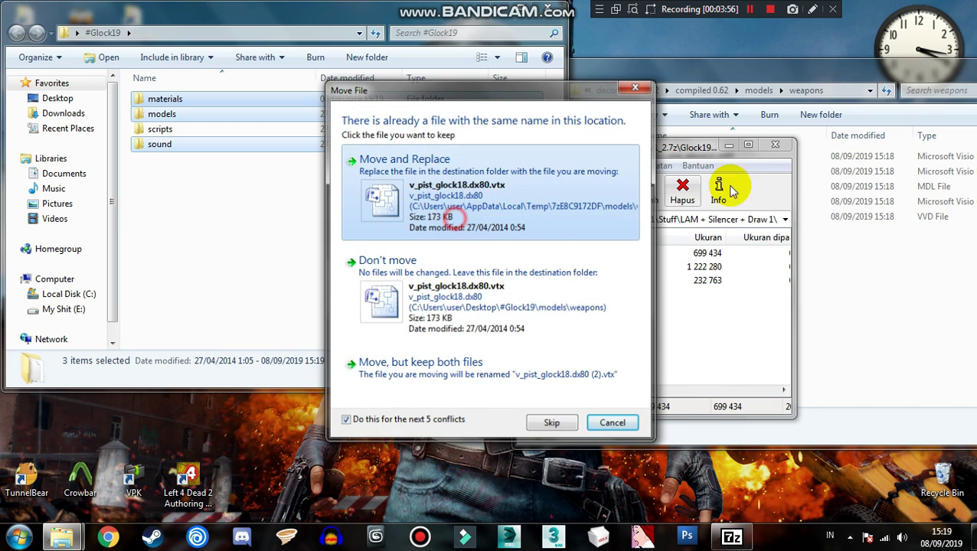
left_click(775, 145)
Step: Delete all the original v_pist_glock18 model files from #Glock19\models\weapons
left_click(302, 183)
double_click(237, 114)
left_click(240, 100)
double_click(240, 101)
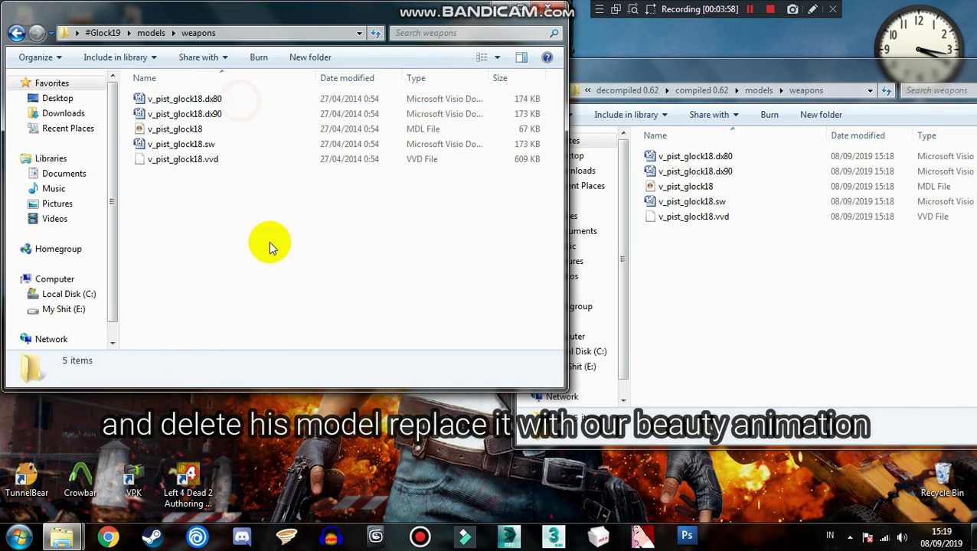
left_click(266, 262)
key("ctrl+a")
key("Delete")
key("Return")
Step: Move the newly compiled v_pist_glock18 files from the compiled 0.62 weapons folder into #Glock19\models\weapons
left_click(730, 278)
key("ctrl+a")
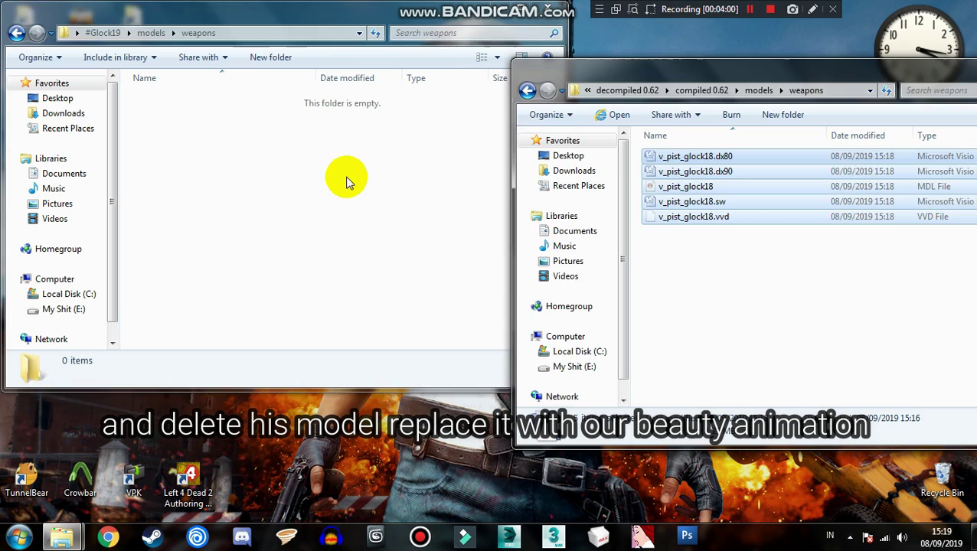
key("ctrl+x")
left_click(346, 181)
key("ctrl+v")
Step: Delete the sleeve_diffuse and sleeve_normal files from the crash_glock19 materials folder inside #Glock19
left_click(15, 33)
left_click(16, 33)
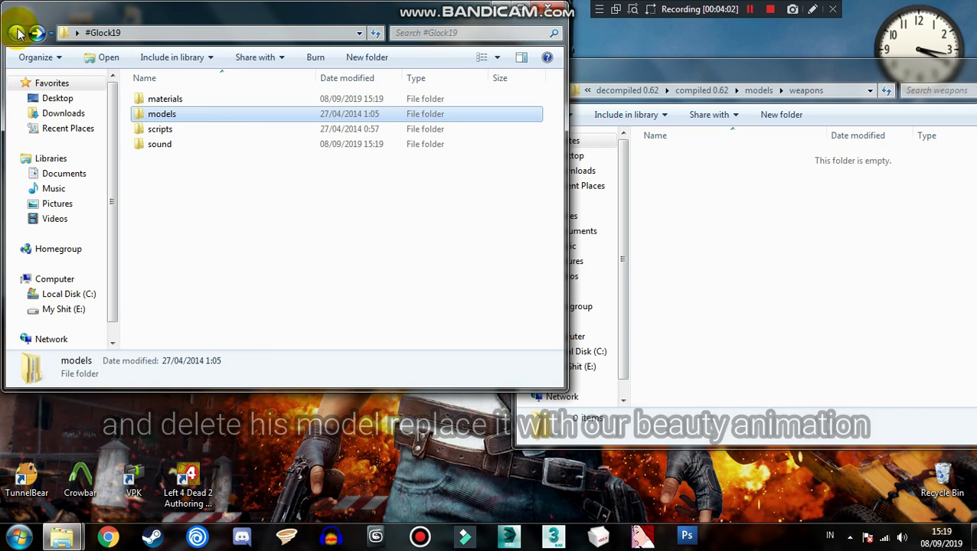
double_click(164, 98)
double_click(163, 99)
double_click(164, 100)
double_click(164, 100)
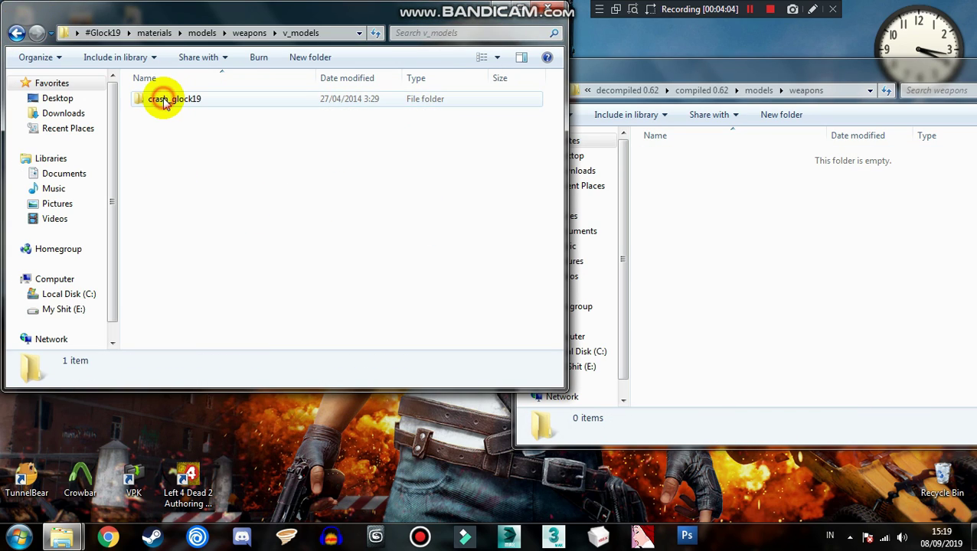
double_click(162, 98)
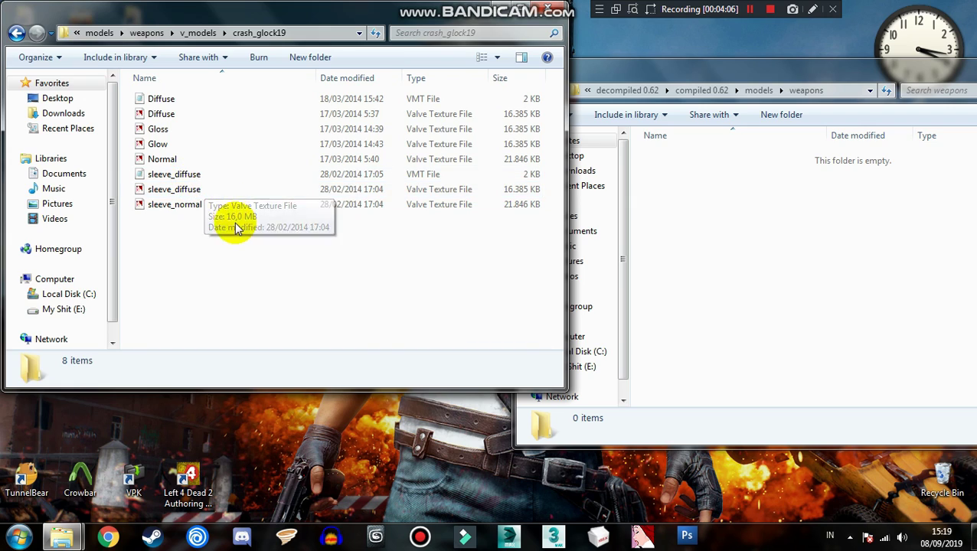
left_click_drag(230, 241, 192, 177)
key("Delete")
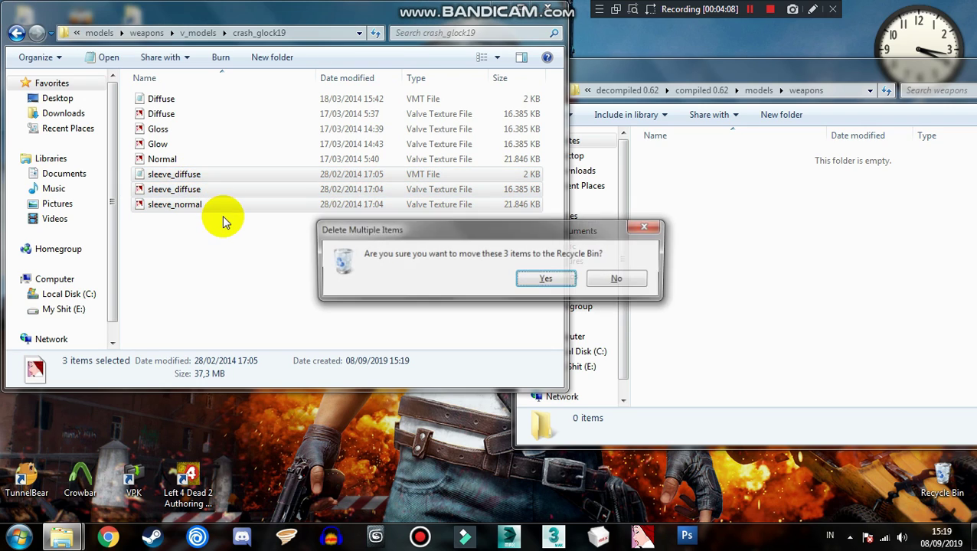
key("Return")
Step: Return to the #Glock19 folder and delete the second item inside its sound folder
left_click(16, 33)
left_click(15, 32)
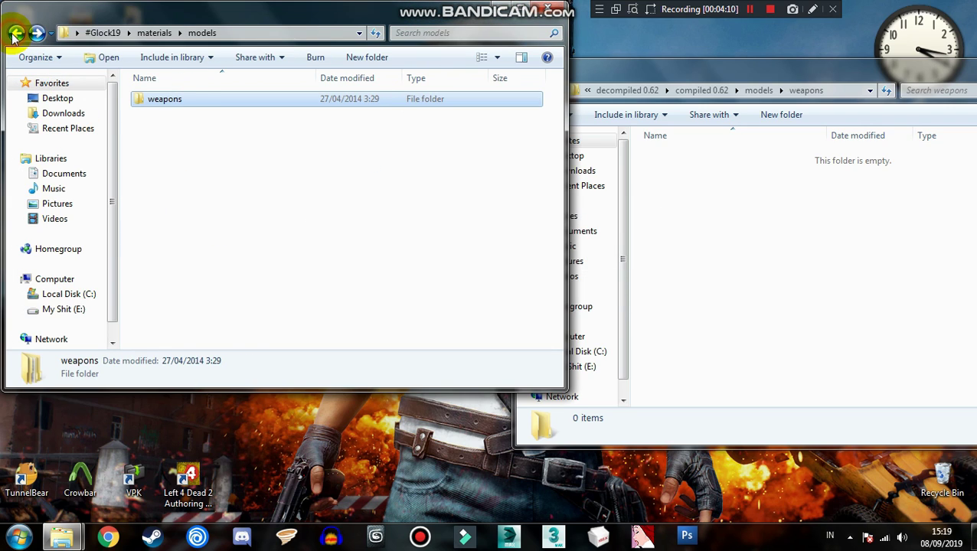
left_click_drag(238, 23, 306, 33)
left_click(83, 40)
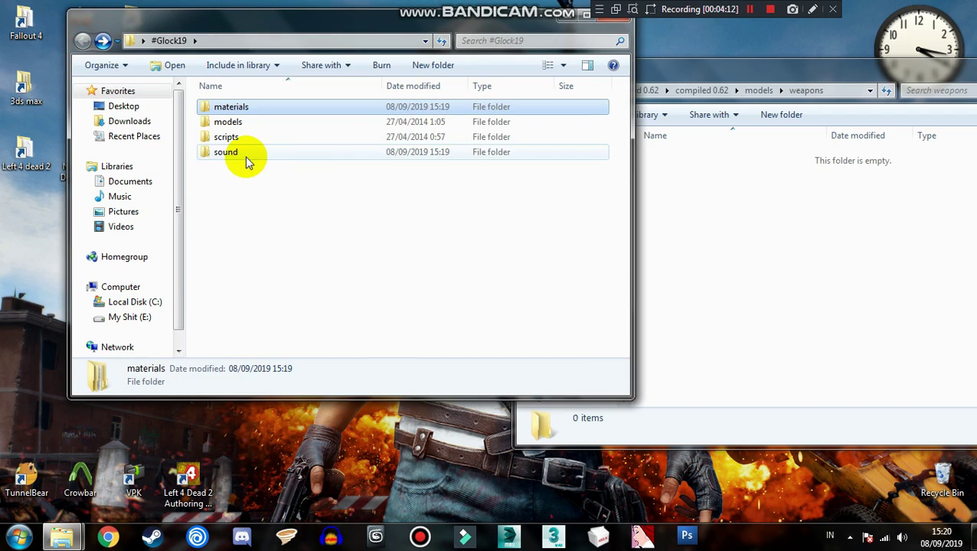
double_click(246, 153)
left_click(243, 121)
key("Delete")
key("Return")
Step: Listen to the glock18-1 sound from sound\weapons\glock18 in the file preview and return to the #Glock19 folder
double_click(239, 109)
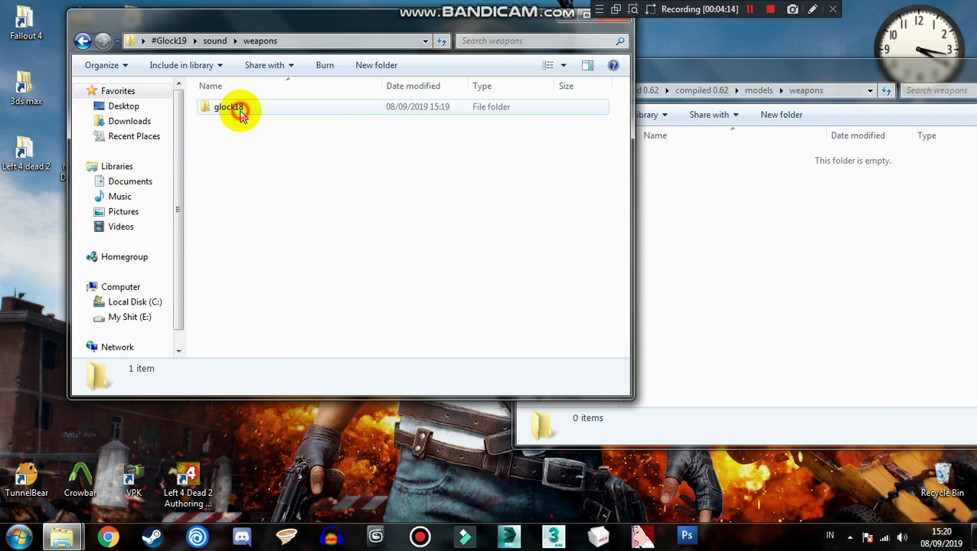
double_click(240, 110)
left_click(250, 167)
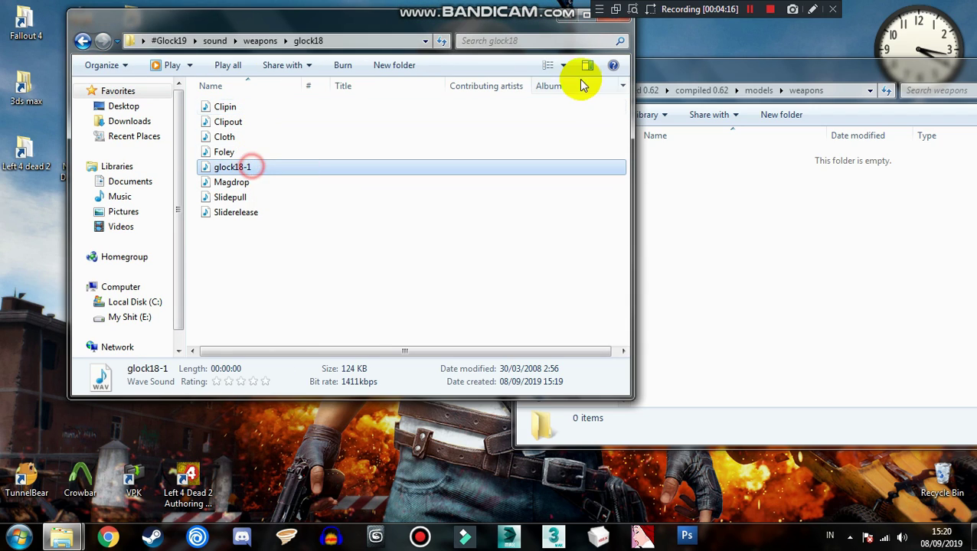
left_click(589, 66)
left_click(477, 328)
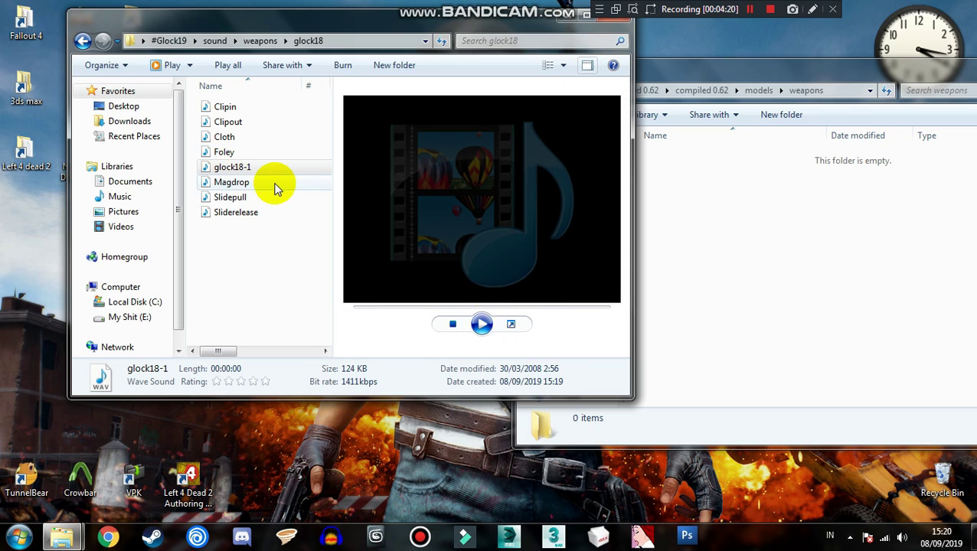
left_click(83, 43)
left_click(82, 43)
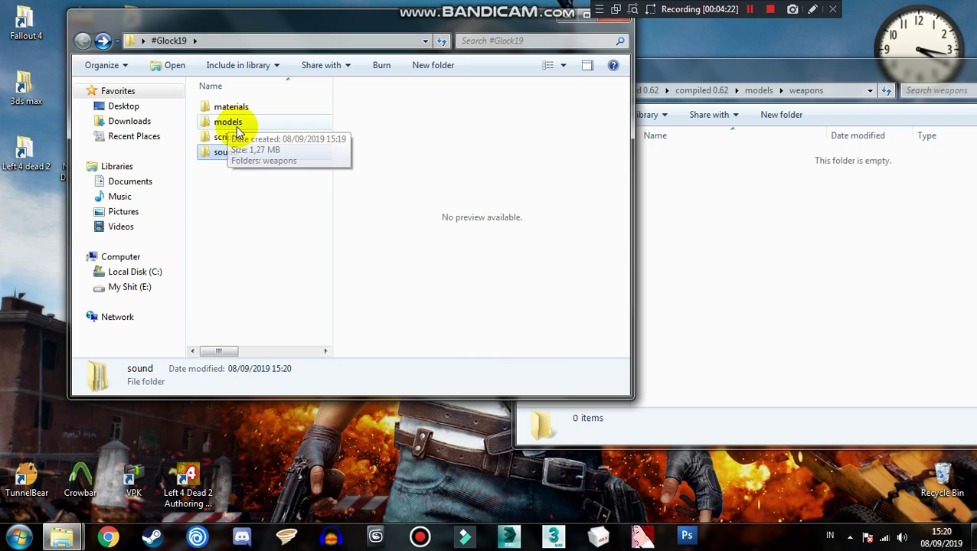
Step: In the weapon_glock script inside the scripts folder, set MuzzleFlashScale to 0.2 and close the file
double_click(230, 133)
left_click(247, 126)
double_click(250, 131)
scroll(455, 222, "down", 1)
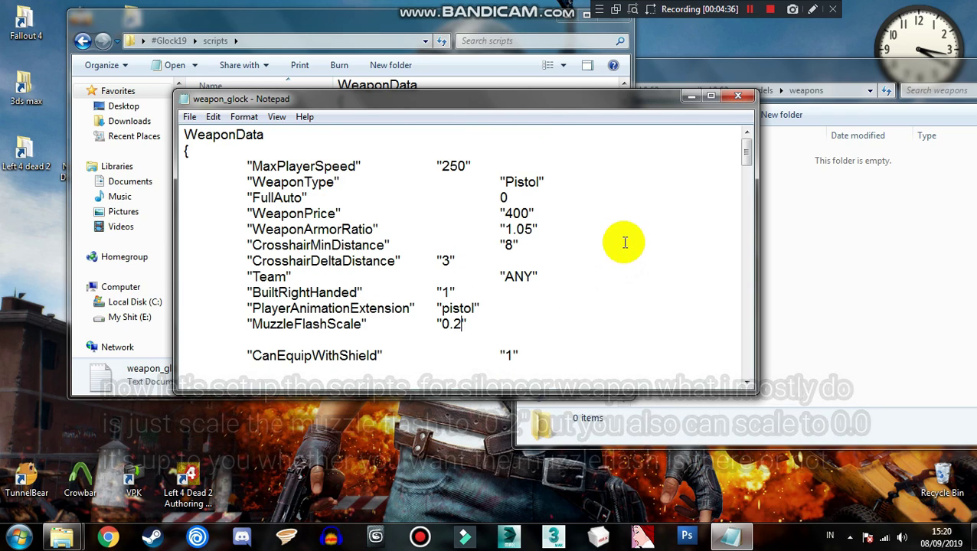
scroll(508, 235, "up", 1)
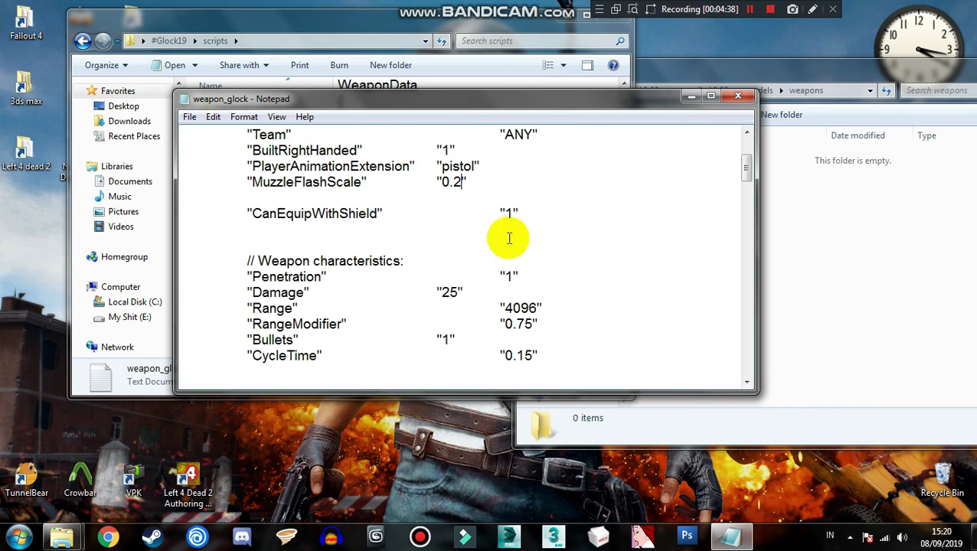
left_click(737, 96)
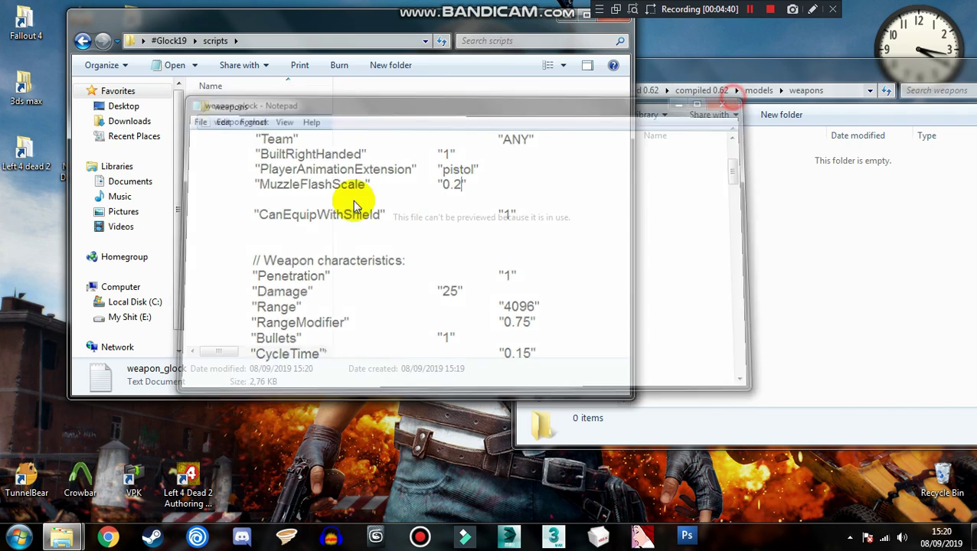
Step: Open the glock script in scripts\weapons and examine the Weapon_Glock entry names for Clipout, Single and the cloth sound
double_click(247, 108)
double_click(235, 109)
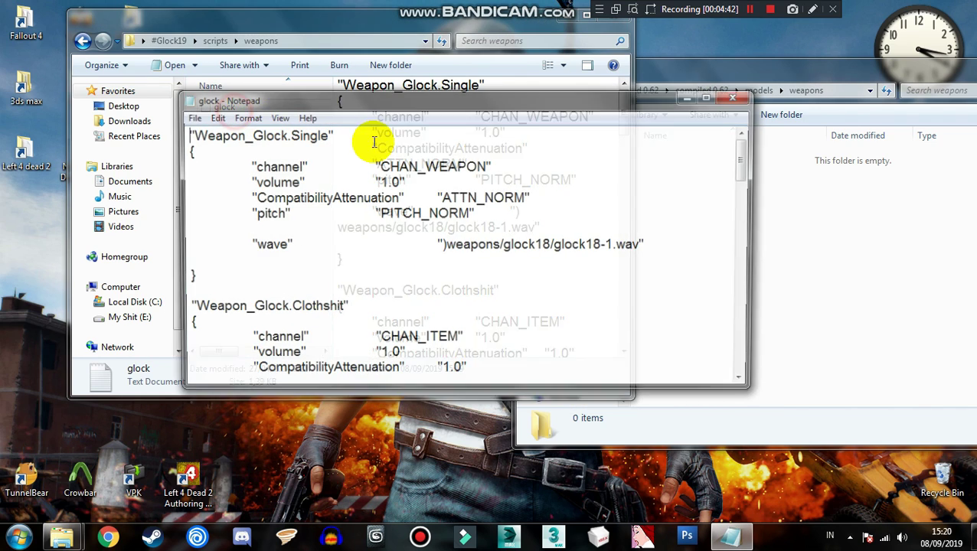
scroll(585, 251, "down", 6)
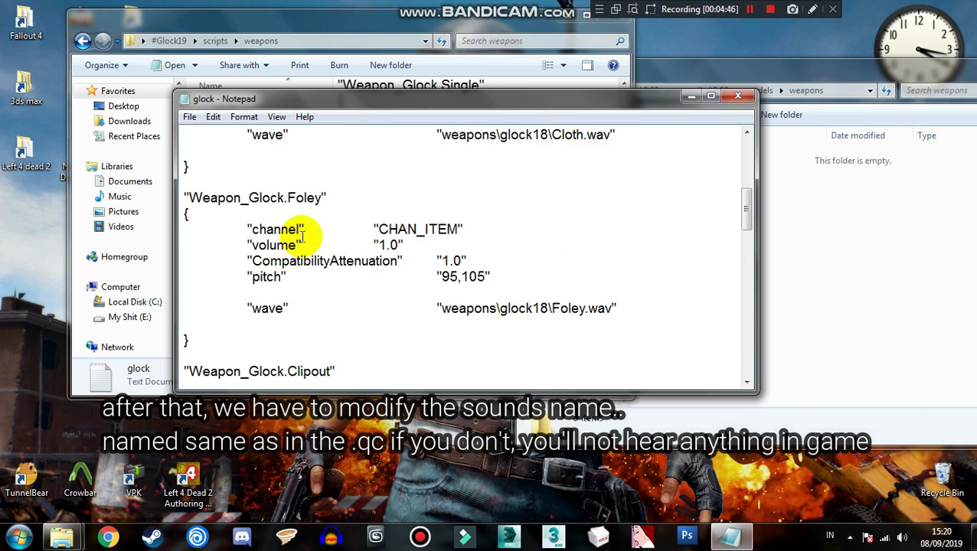
scroll(322, 234, "down", 2)
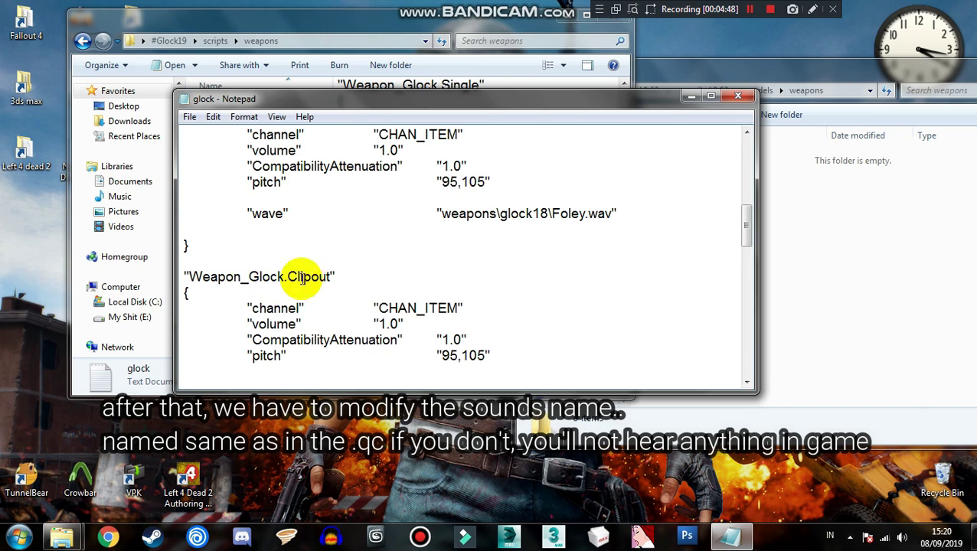
left_click_drag(330, 277, 207, 279)
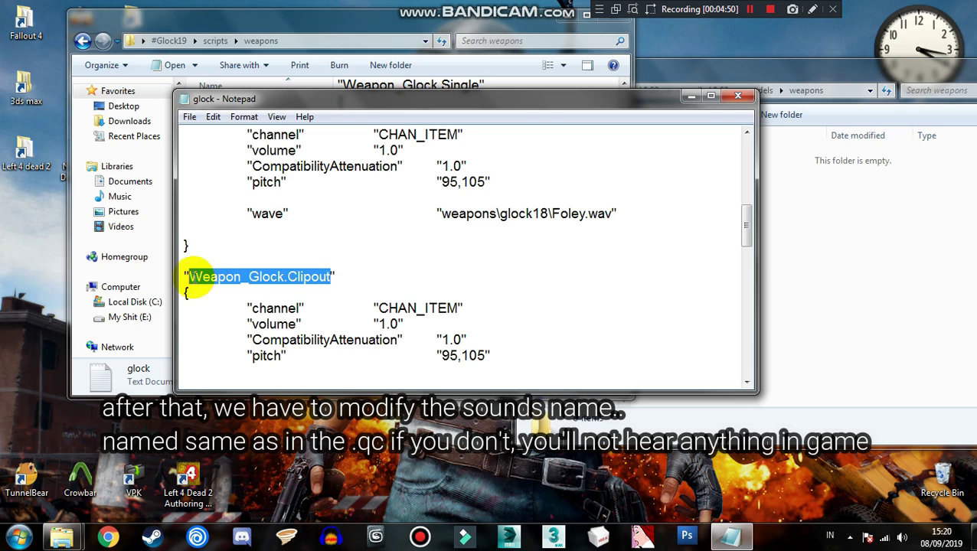
scroll(337, 229, "up", 7)
left_click_drag(325, 135, 220, 144)
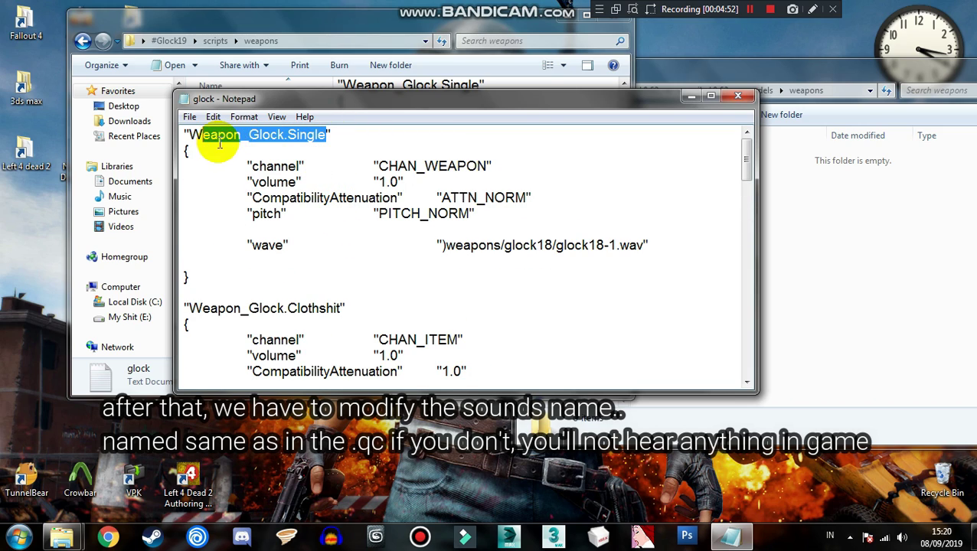
left_click_drag(341, 308, 221, 303)
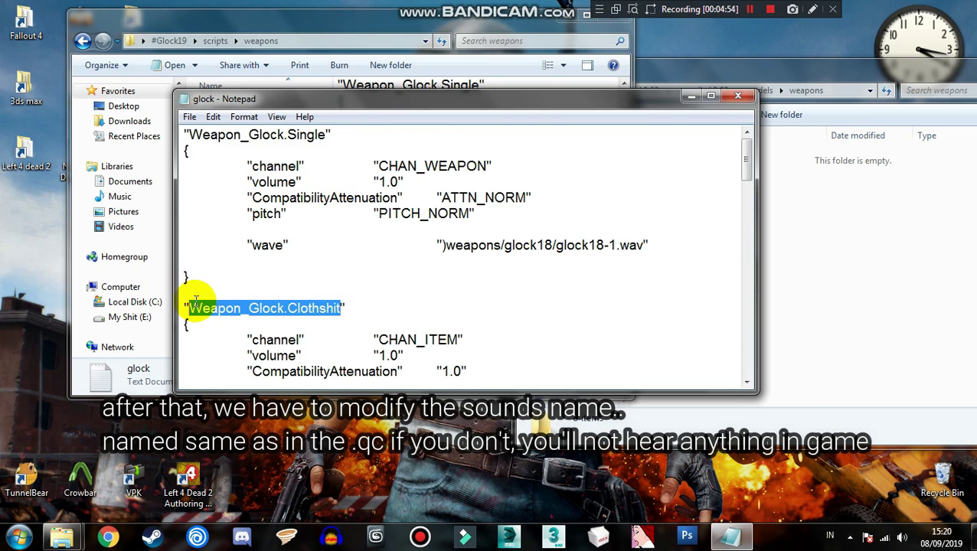
Step: Open the v_pist_glock18 QC file from the decompiled 0.62 folder and place it beside the glock script
left_click(815, 295)
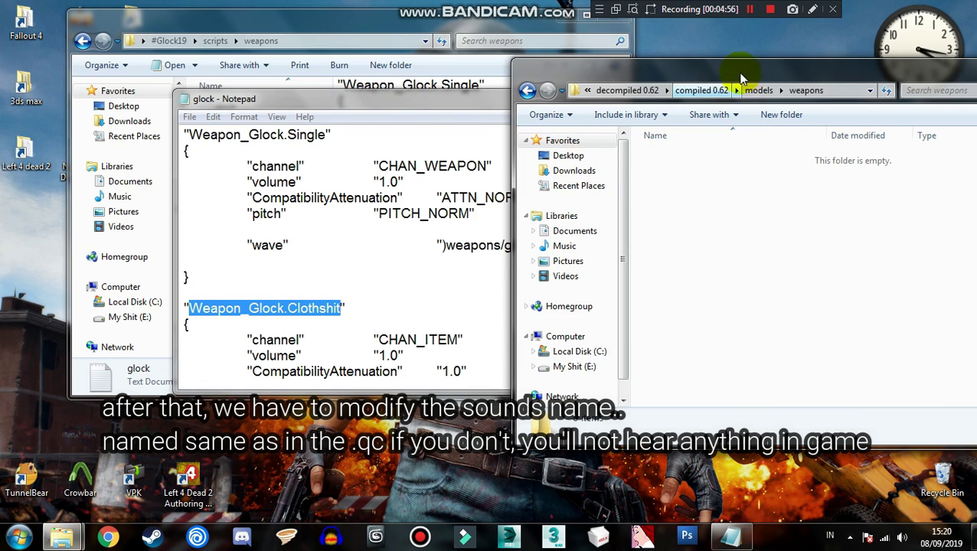
left_click_drag(788, 70, 761, 69)
left_click(501, 90)
left_click(501, 91)
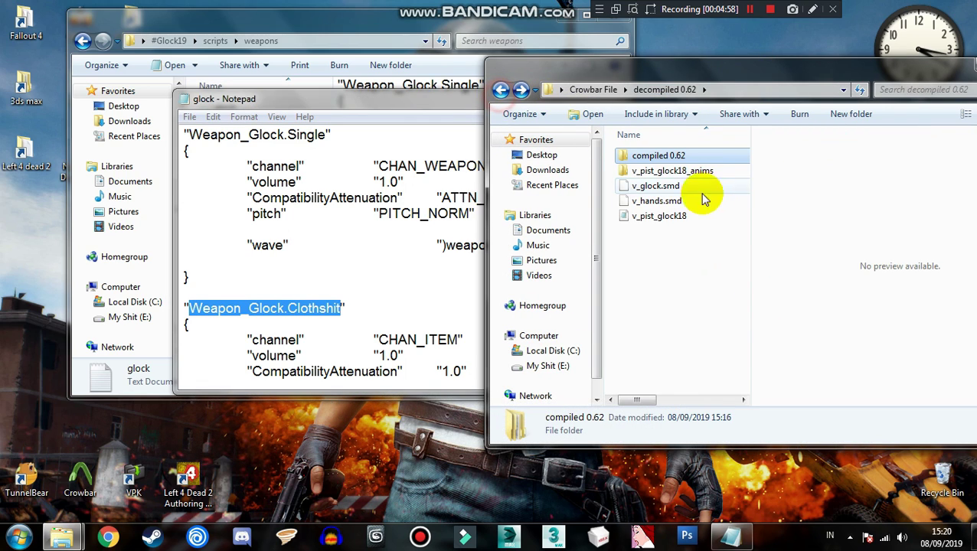
double_click(660, 214)
left_click_drag(497, 109, 781, 102)
scroll(617, 185, "down", 8)
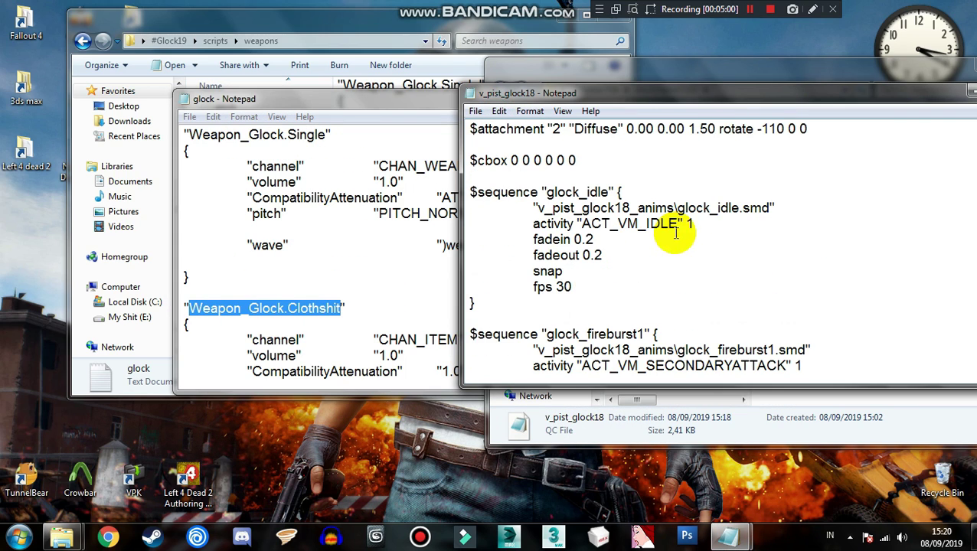
Step: Rename the second sound entry in the glock script as Weapon_Glock.Cloth, copied from the QC file's glock_draw sequence
left_click(367, 341)
scroll(429, 321, "down", 3)
left_click(805, 268)
scroll(812, 253, "down", 10)
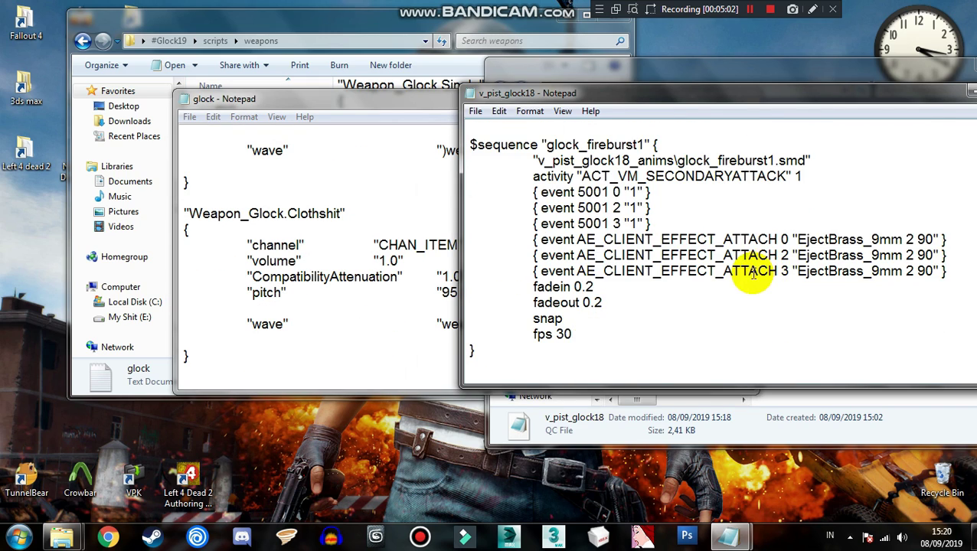
scroll(751, 268, "down", 8)
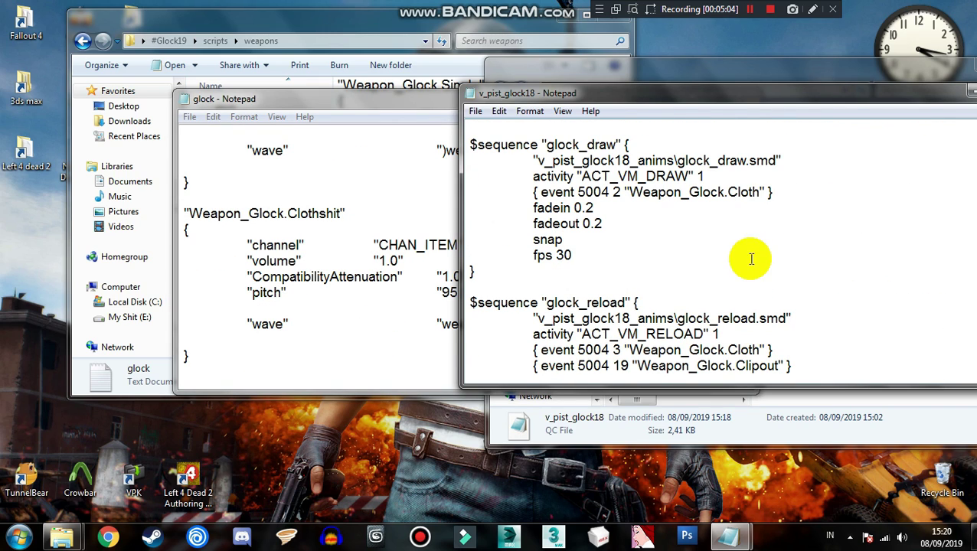
left_click_drag(760, 192, 629, 192)
key("ctrl+c")
left_click_drag(342, 213, 198, 217)
key("ctrl+v")
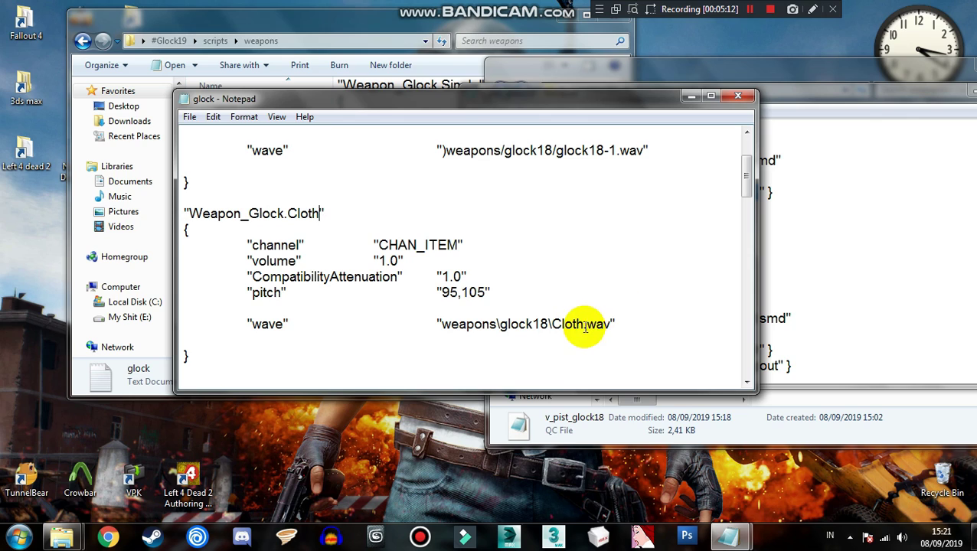
Step: Check the Cloth.wav path in the glock script against the Cloth file in #Glock19's sound\weapons\glock18 folder
left_click_drag(584, 325, 499, 323)
left_click(355, 32)
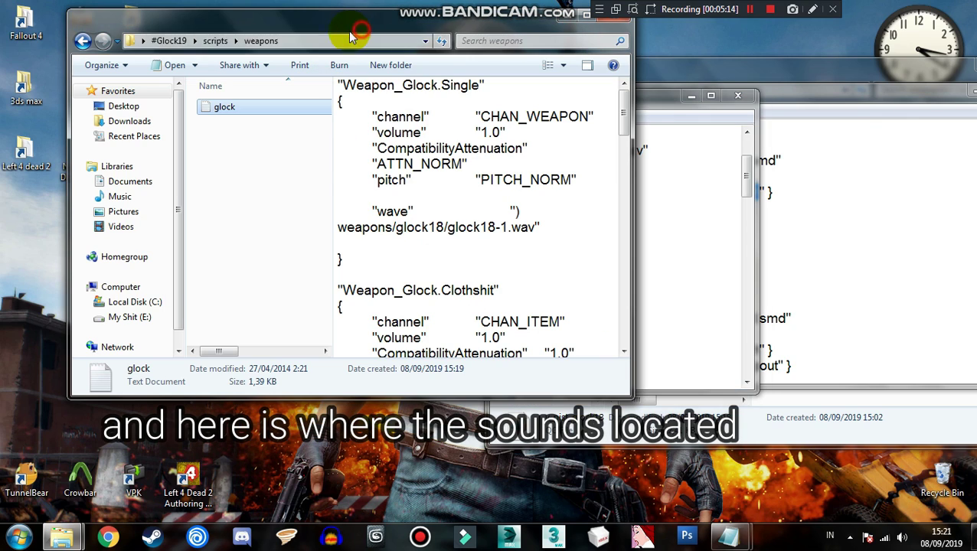
double_click(88, 46)
double_click(250, 148)
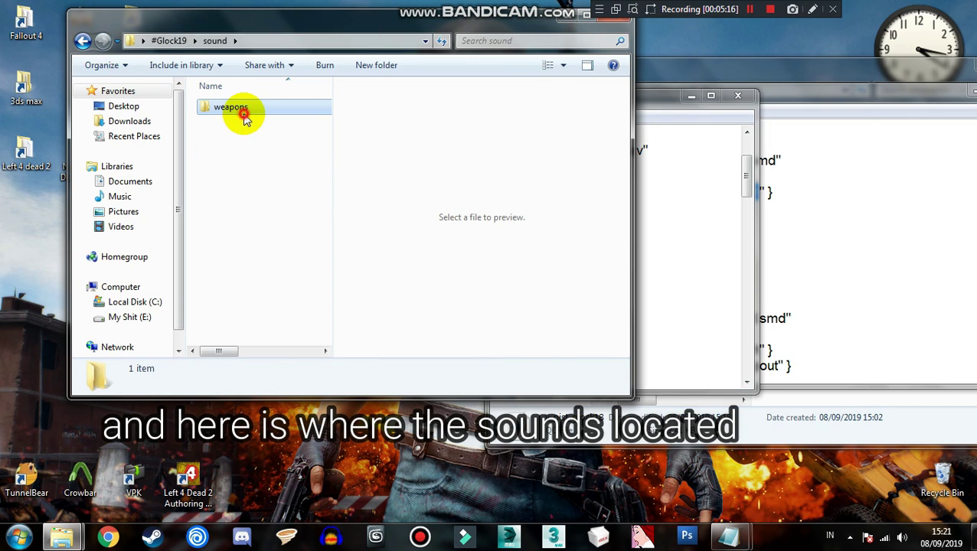
double_click(245, 115)
left_click_drag(327, 21, 237, 50)
left_click(146, 166)
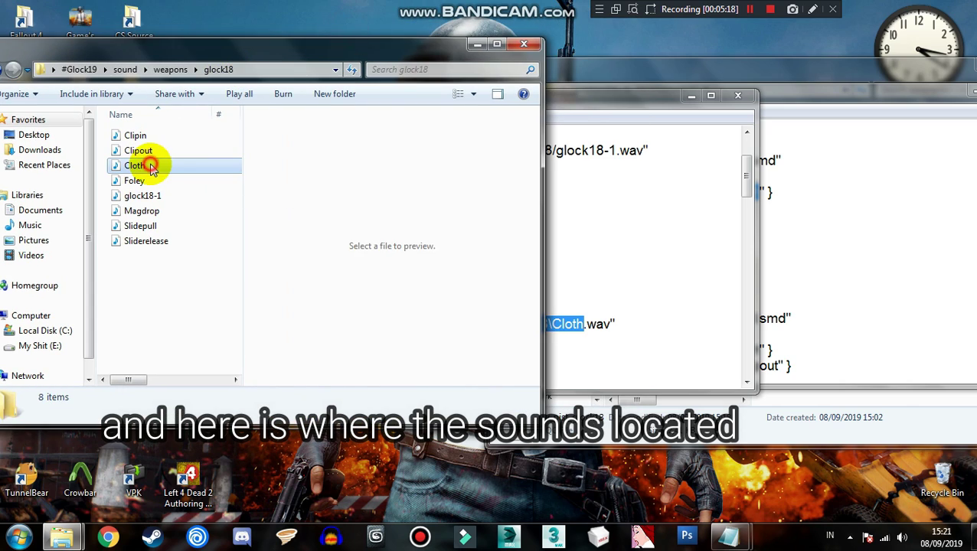
left_click(583, 311)
left_click_drag(374, 99, 453, 89)
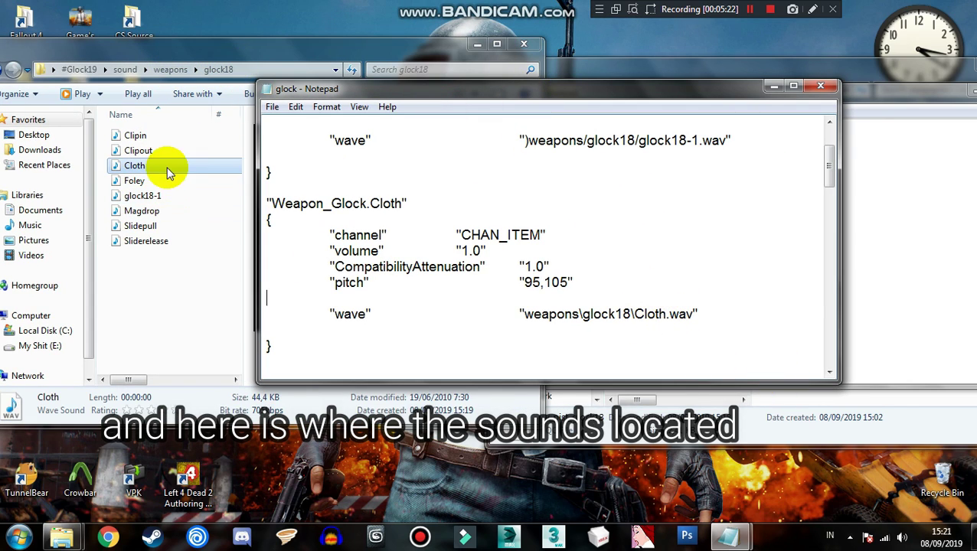
Step: Compare the Foley and Clipout entry names in the glock script with the events in the QC file's glock_reload sequence
scroll(551, 230, "down", 4)
scroll(657, 266, "down", 2)
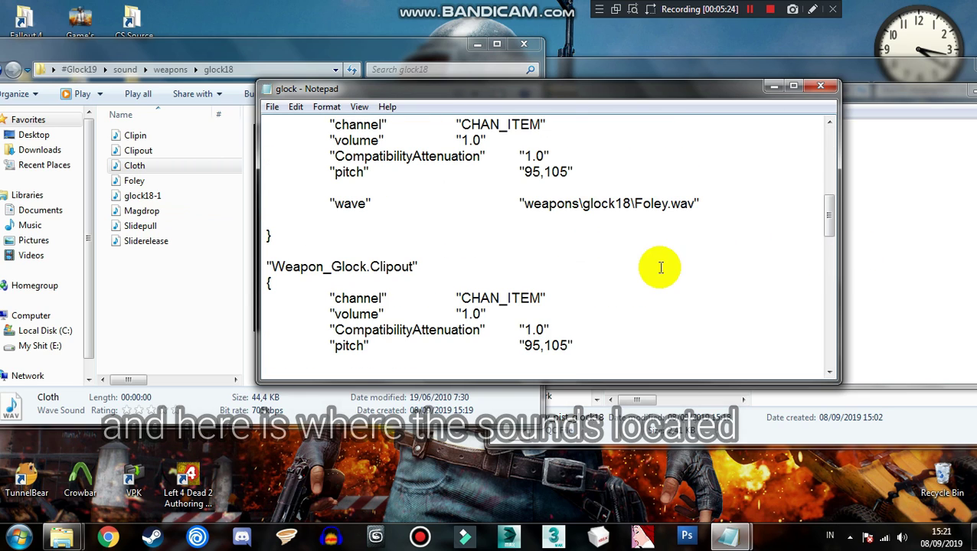
scroll(798, 265, "up", 1)
left_click(896, 252)
scroll(658, 225, "down", 3)
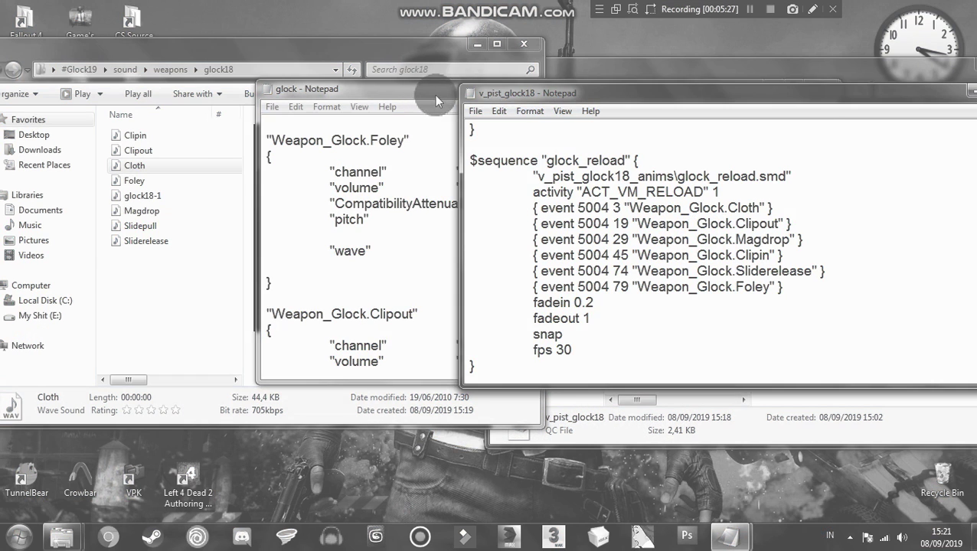
left_click_drag(434, 95, 263, 92)
left_click(726, 270)
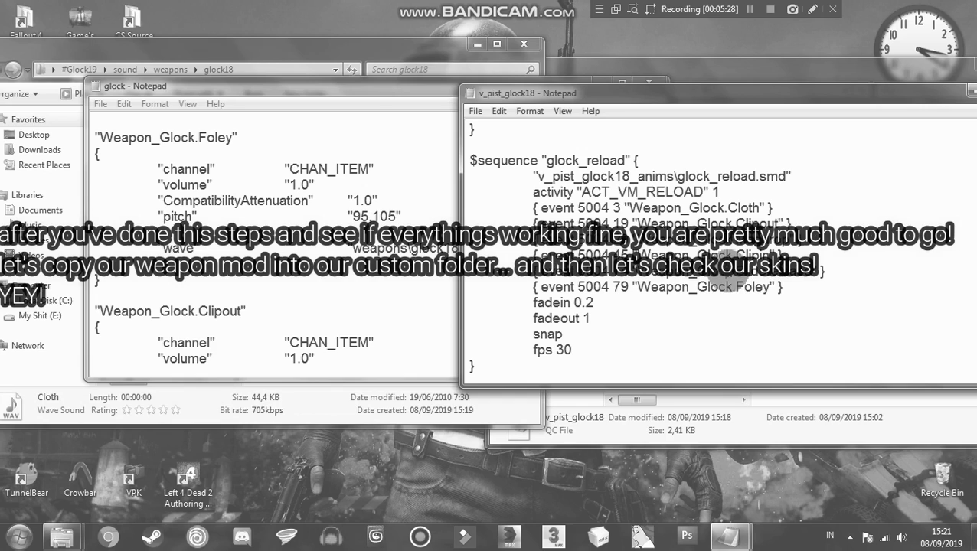
left_click_drag(232, 137, 196, 137)
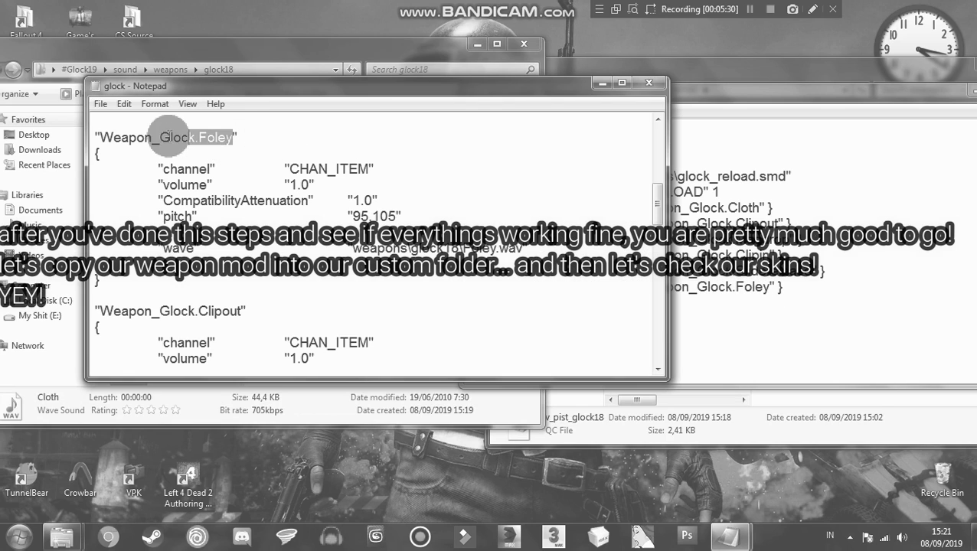
left_click(759, 290)
left_click(450, 268)
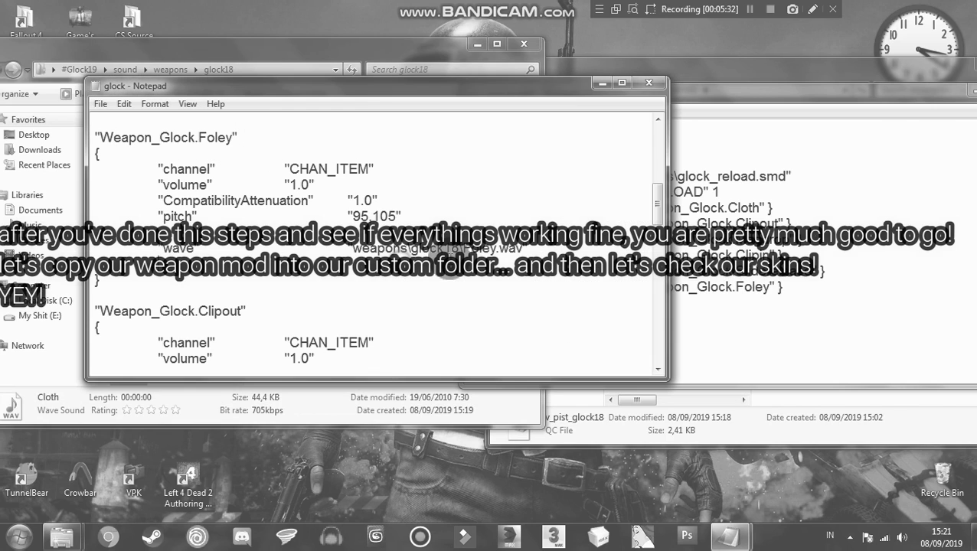
Step: Minimise the glock18 sound folder and delete the Weapon_Glock.Slidepull entry at the end of the glock script
left_click(422, 427)
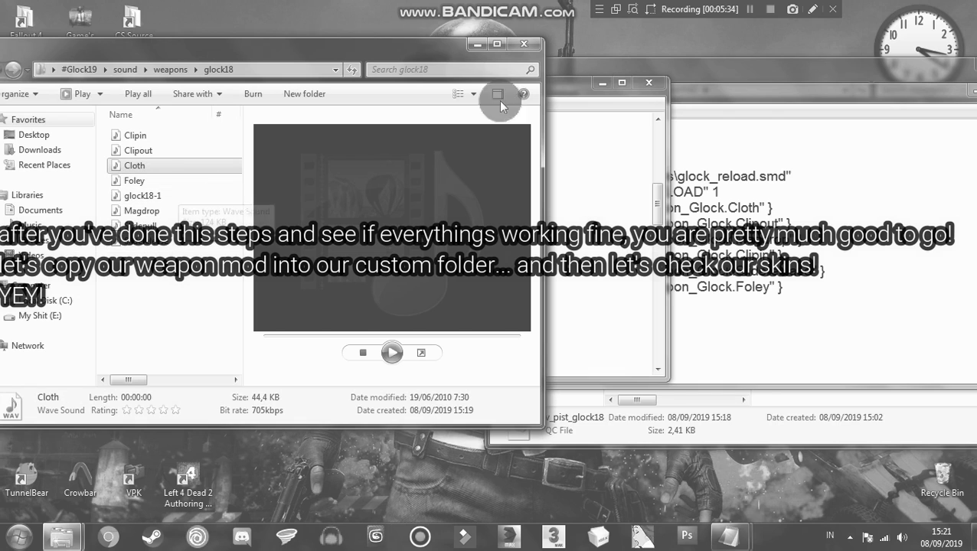
left_click(473, 48)
left_click_drag(515, 86, 463, 66)
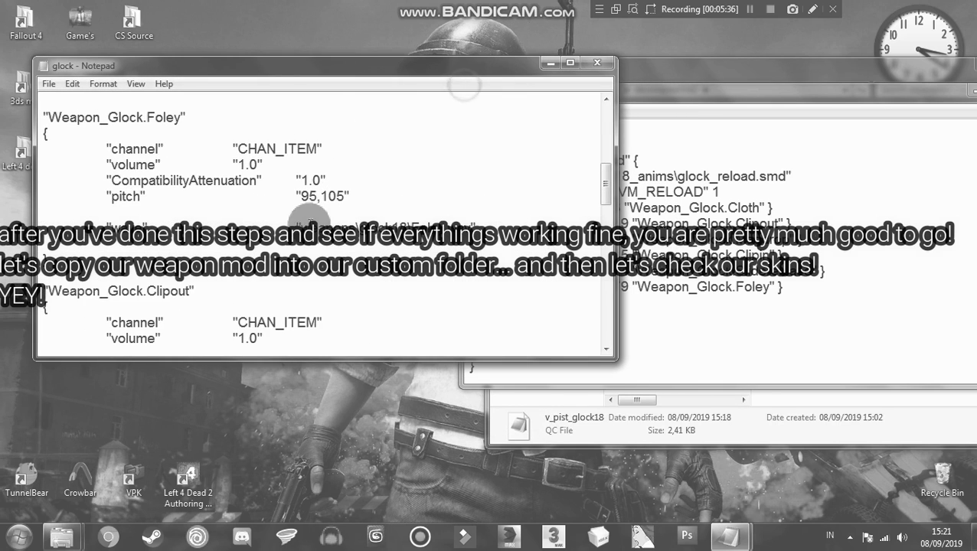
scroll(300, 247, "down", 4)
scroll(261, 214, "down", 5)
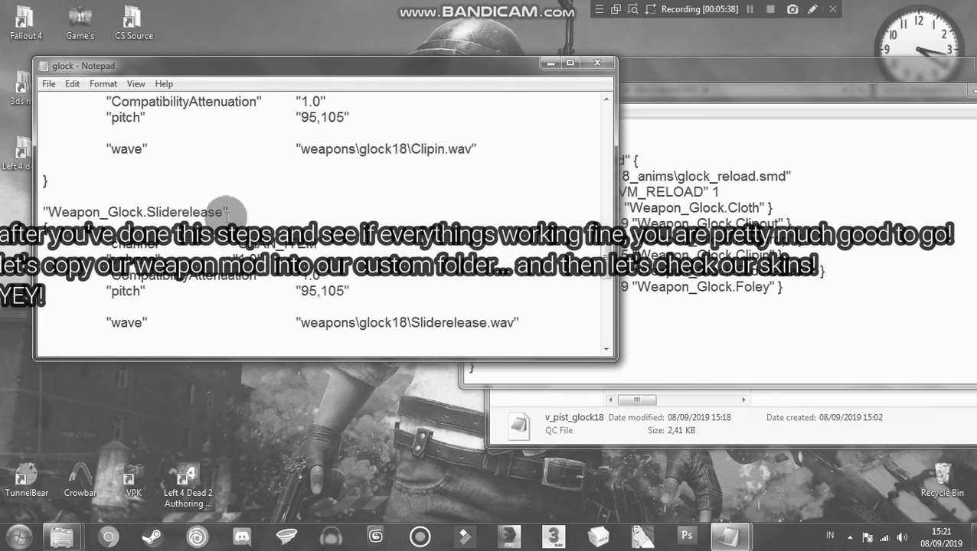
scroll(228, 214, "down", 7)
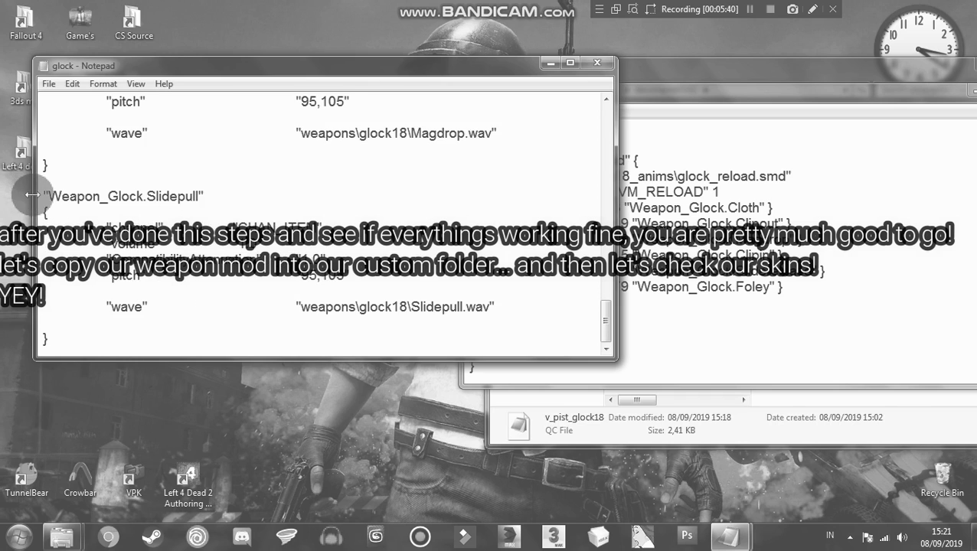
left_click_drag(43, 195, 164, 332)
key("Delete")
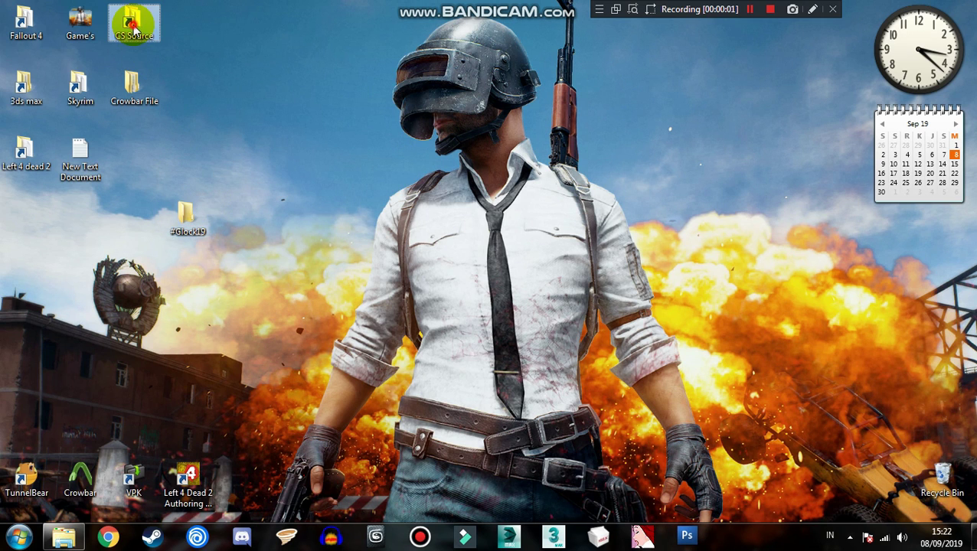
Step: Paste the #Glock19 mod folder into cstrike\custom, delete the existing Glock folder there and close the window
double_click(134, 23)
key("ctrl+v")
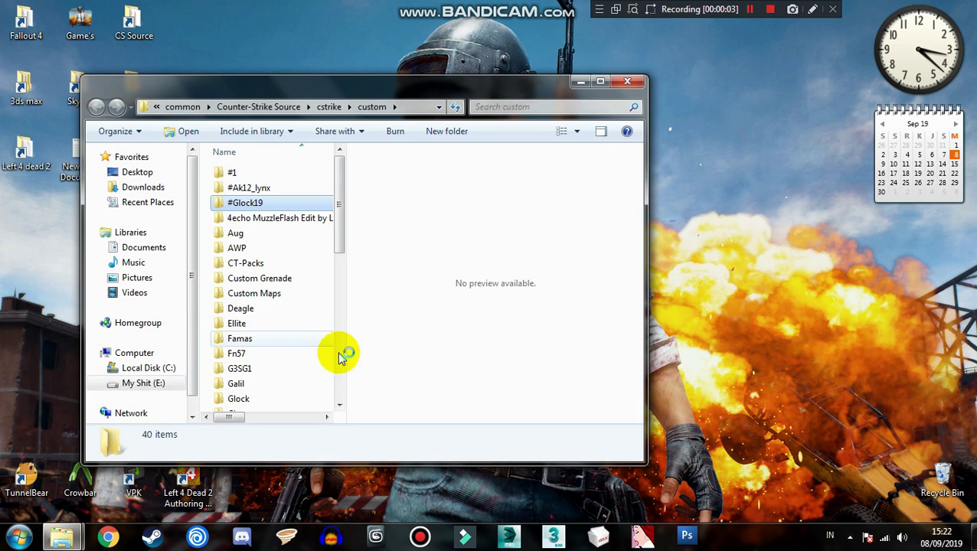
scroll(267, 342, "down", 2)
key("Delete")
key("Return")
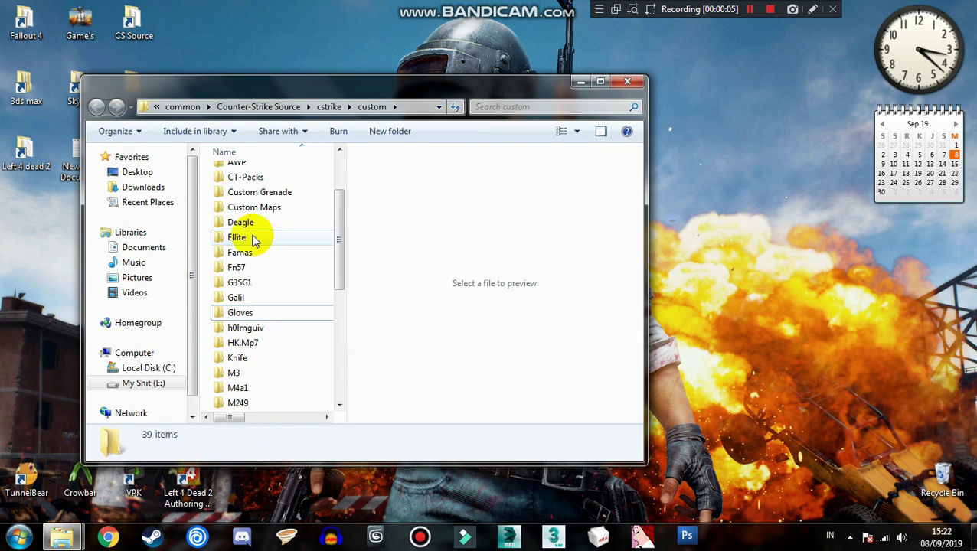
scroll(255, 207, "up", 2)
left_click(628, 81)
Step: Delete the #Glock19 folder from the desktop
left_click(217, 229)
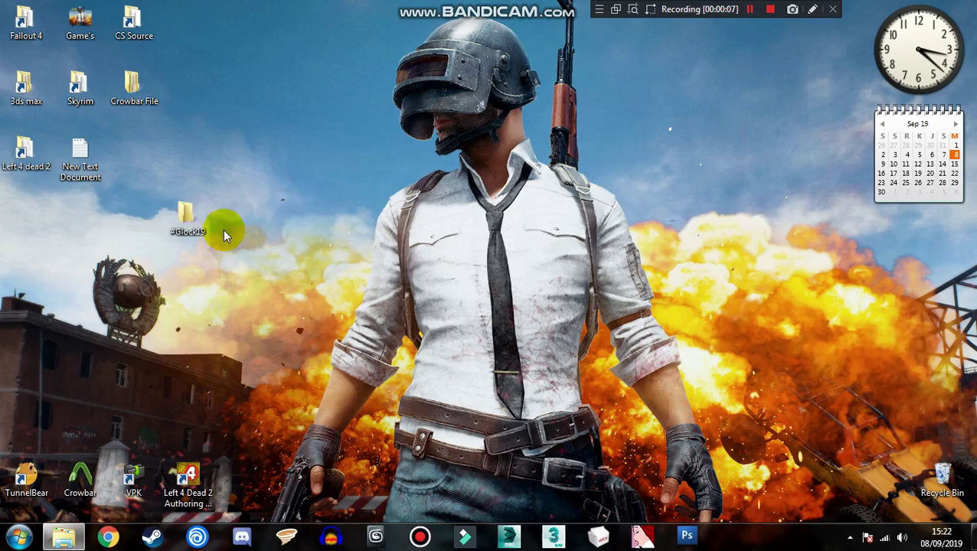
key("Delete")
key("Return")
right_click(209, 157)
left_click(257, 192)
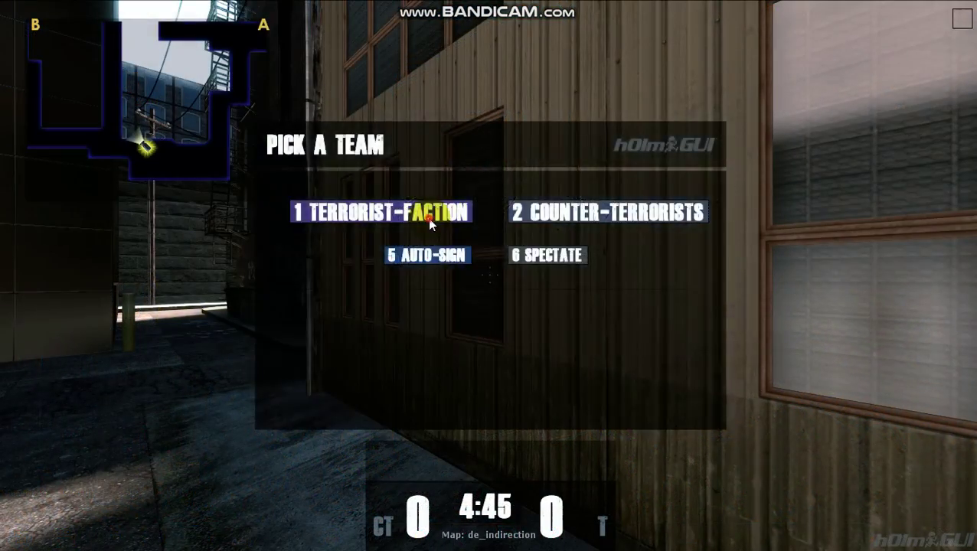
Step: Join the Terrorist faction on de_indirection in Counter-Strike: Source and switch weapons repeatedly to check the Glock's draw animation
left_click(429, 219)
left_click(393, 193)
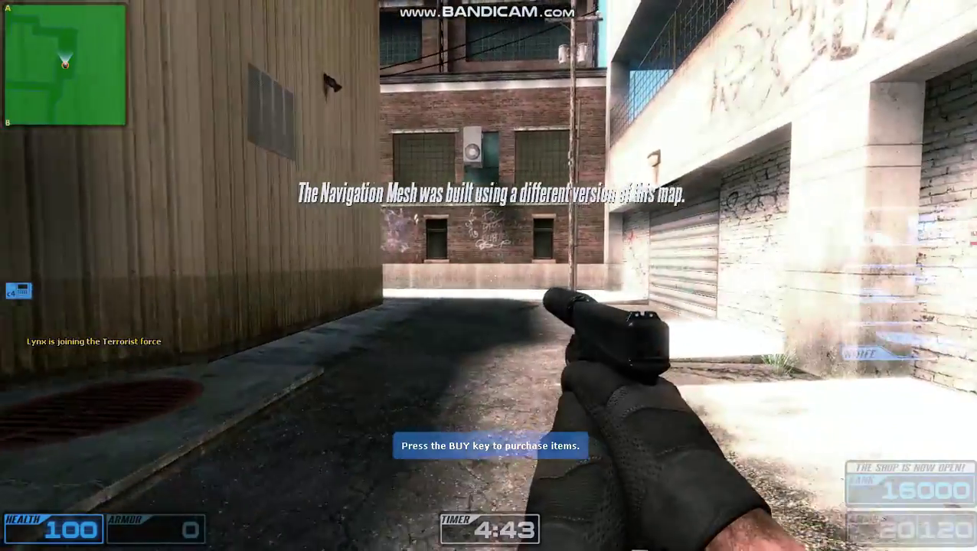
key("s")
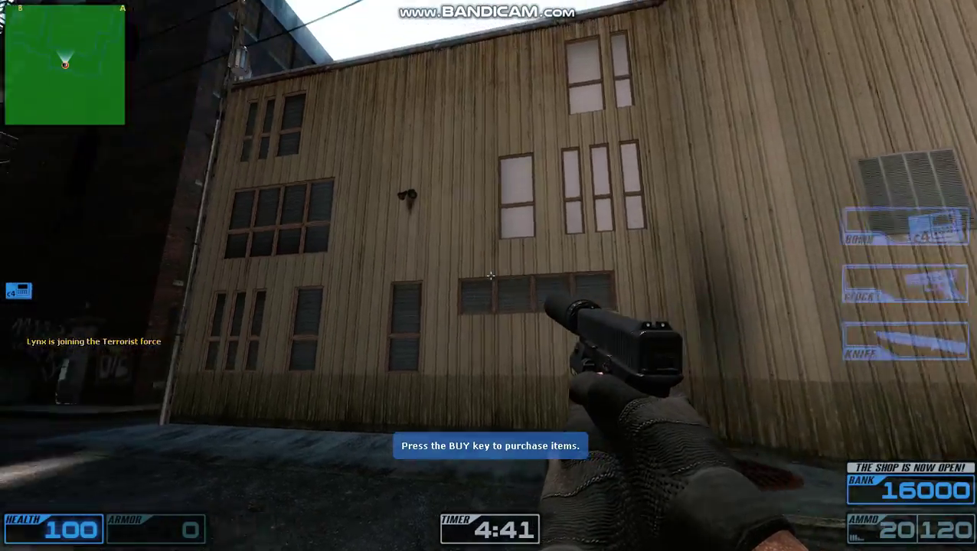
key("q")
key("q")
key("q")
key("q")
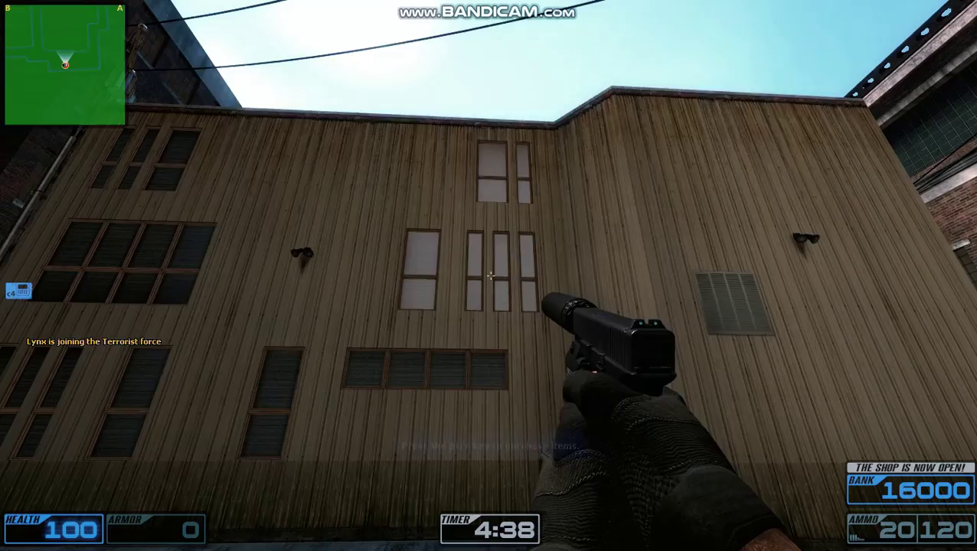
Step: View the pistols in the buy menu and choose the Glock G18
key("b")
left_click(309, 150)
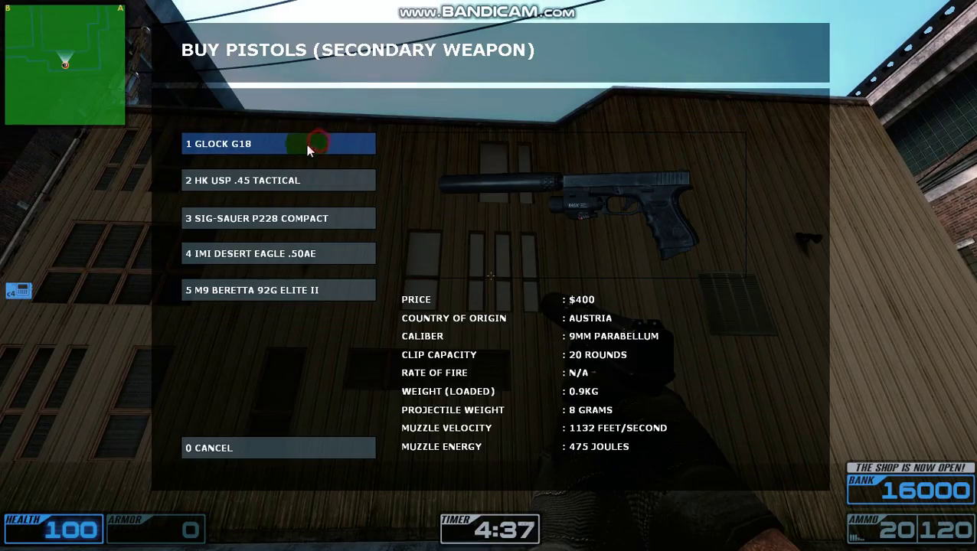
left_click(322, 151)
Step: Fire test shots with the Glock at the building wall to check its firing animation, sound and shell ejection
left_click(489, 276)
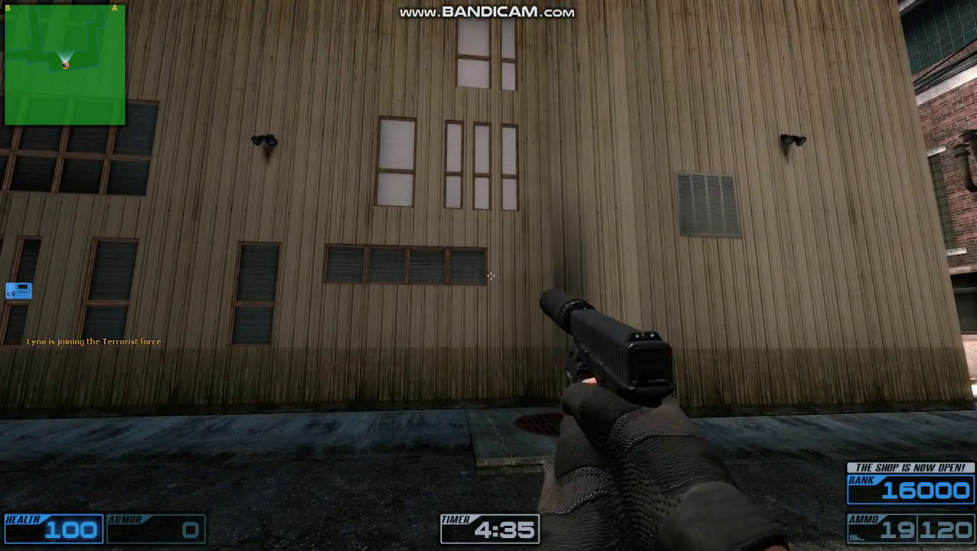
left_click(489, 275)
left_click(490, 276)
key("w")
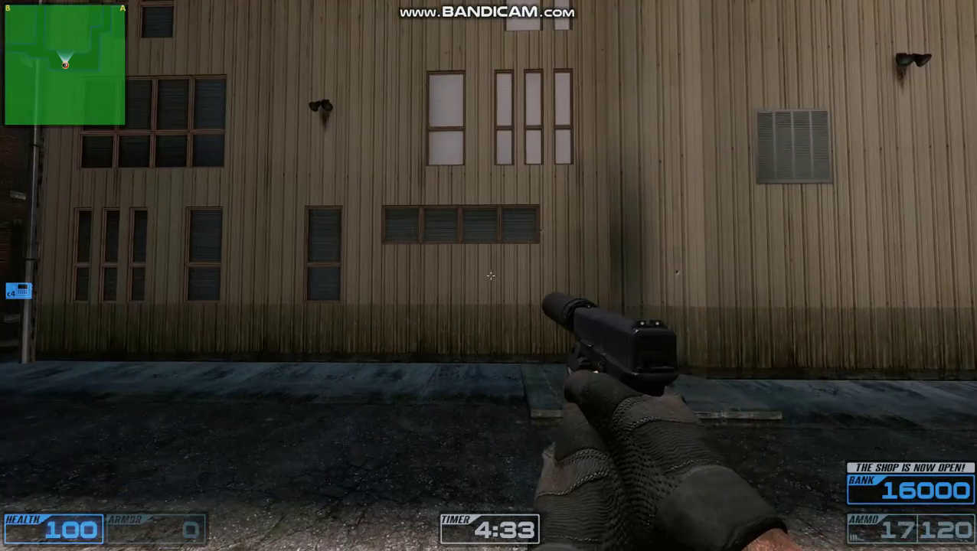
left_click(490, 276)
left_click(490, 276)
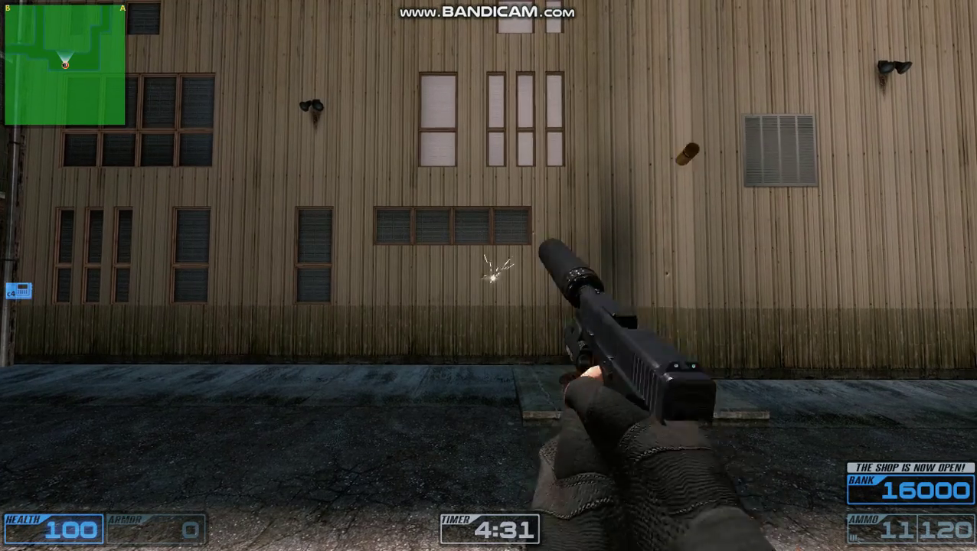